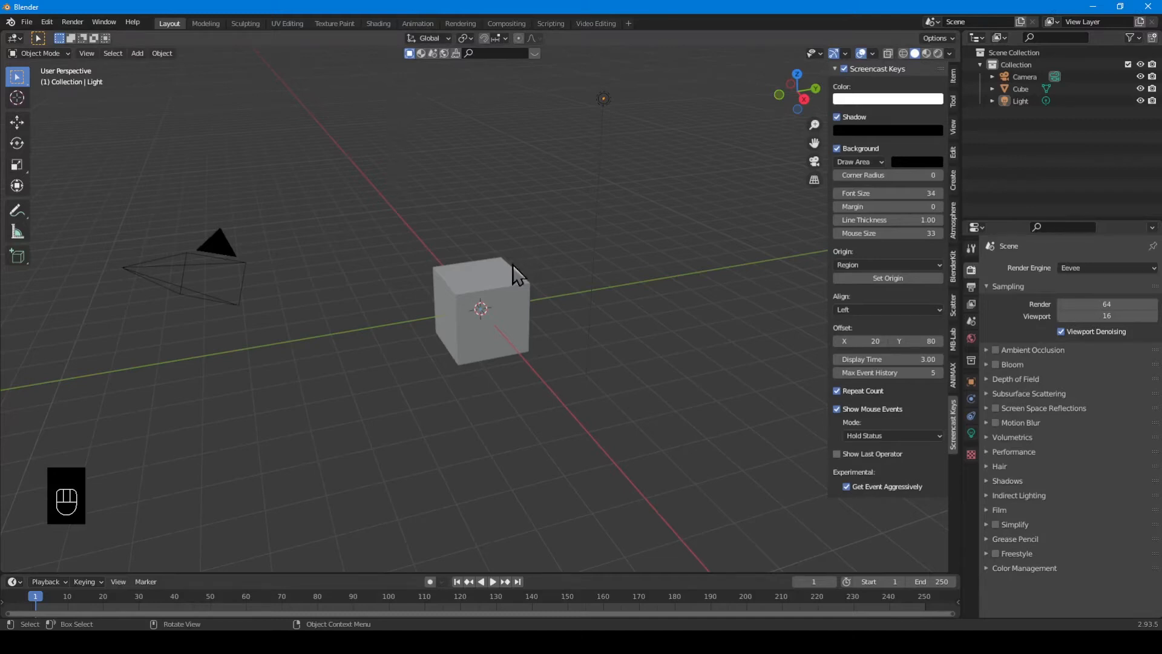
{"action": "left_click", "coordinate": [26, 22]}
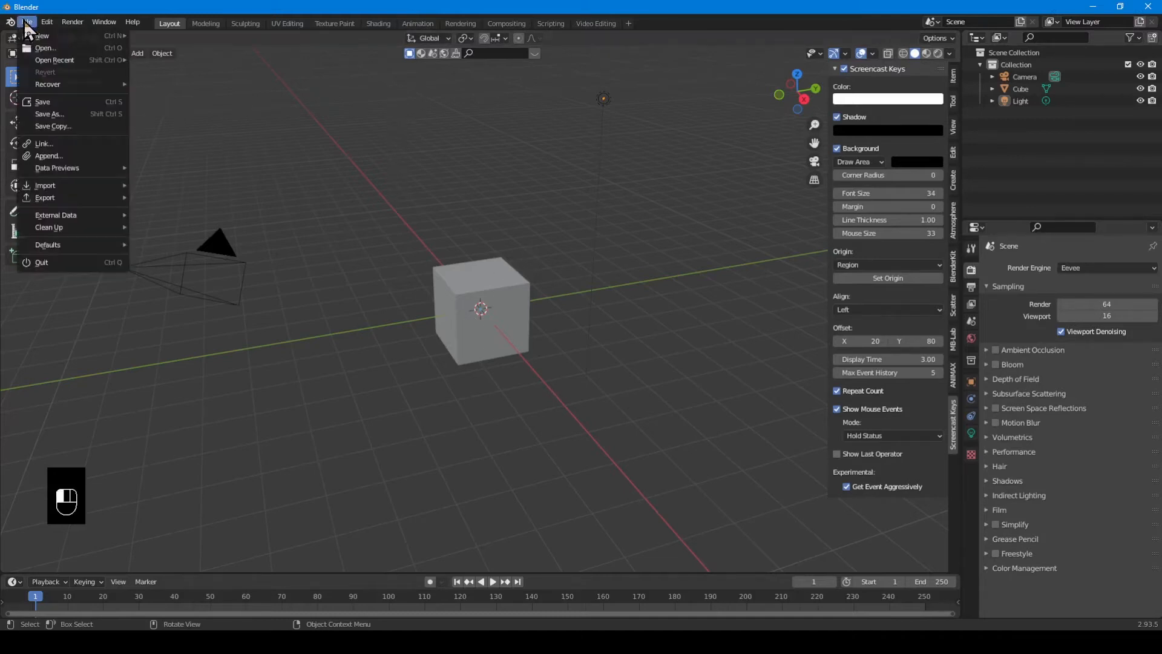
{"action": "left_click", "coordinate": [36, 36]}
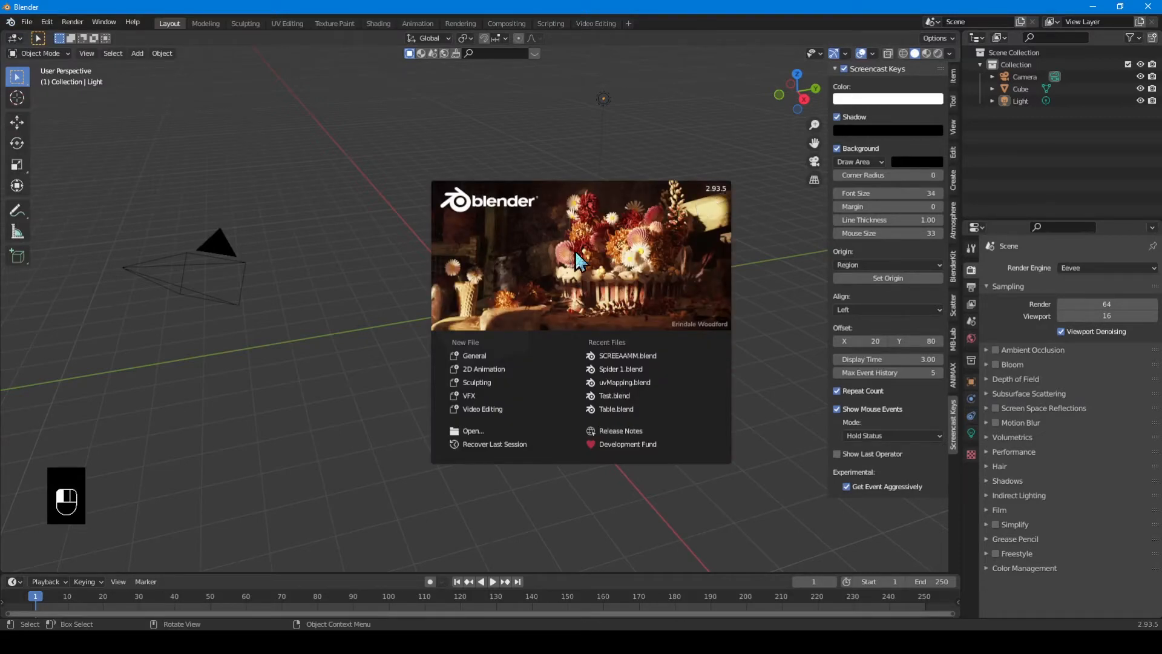
{"action": "left_click", "coordinate": [416, 444]}
Add a Subdivision Surface modifier to the default cube and set its viewport levels to 2.
{"action": "left_click", "coordinate": [474, 316]}
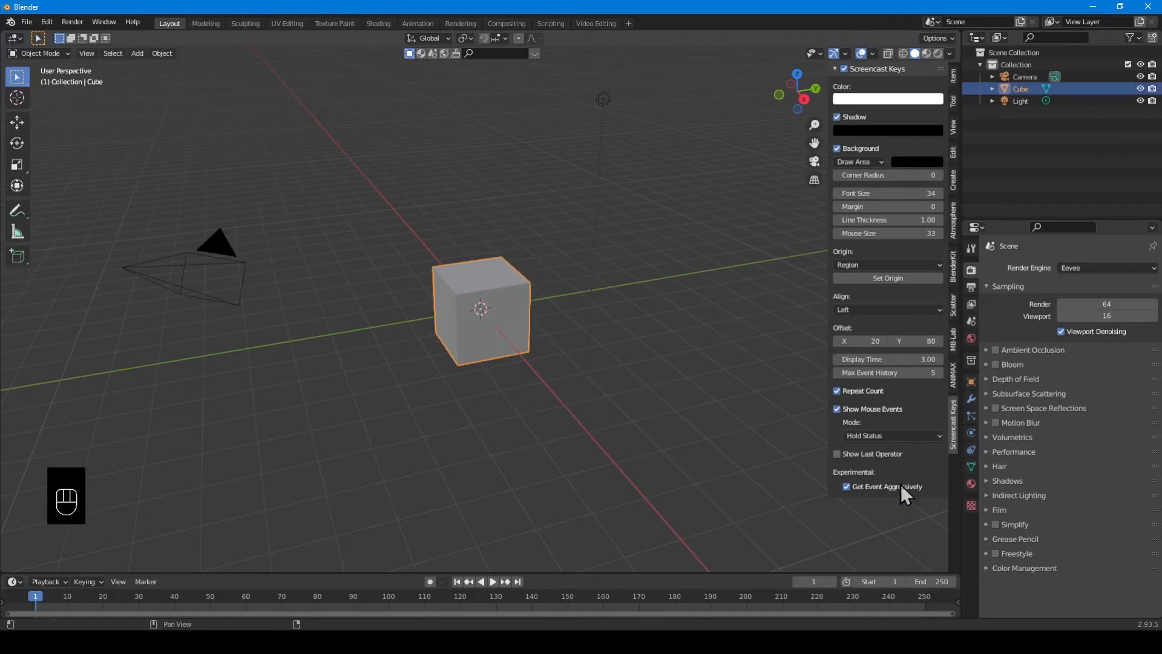
{"action": "left_click", "coordinate": [970, 398]}
{"action": "left_click", "coordinate": [1033, 269]}
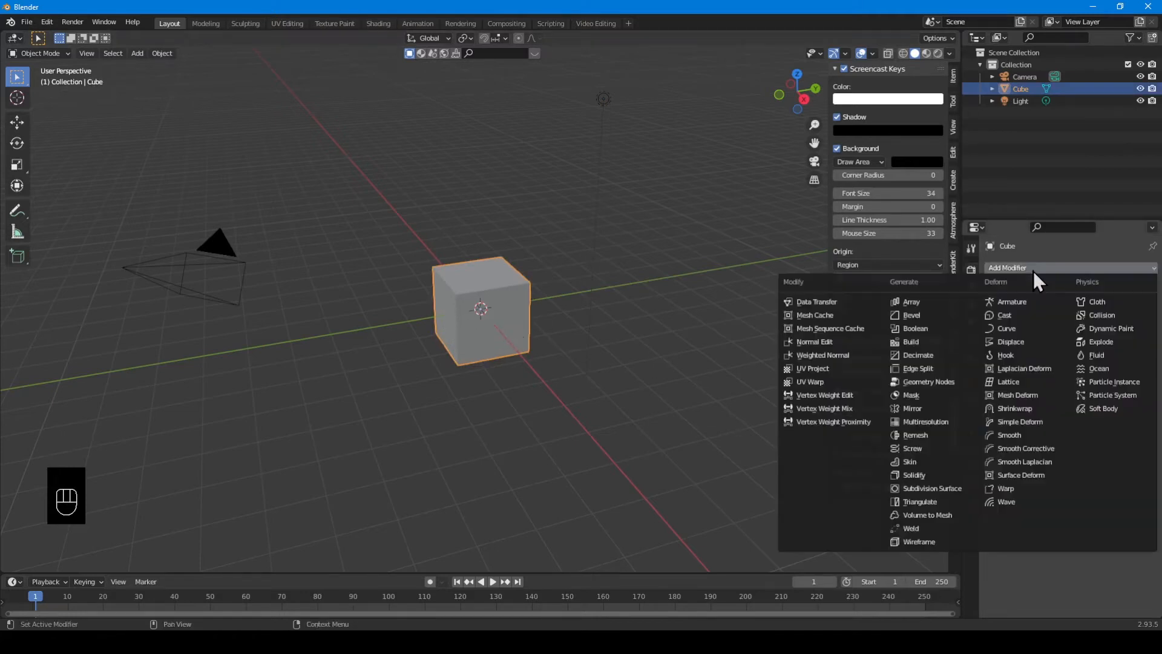
{"action": "left_click", "coordinate": [936, 491]}
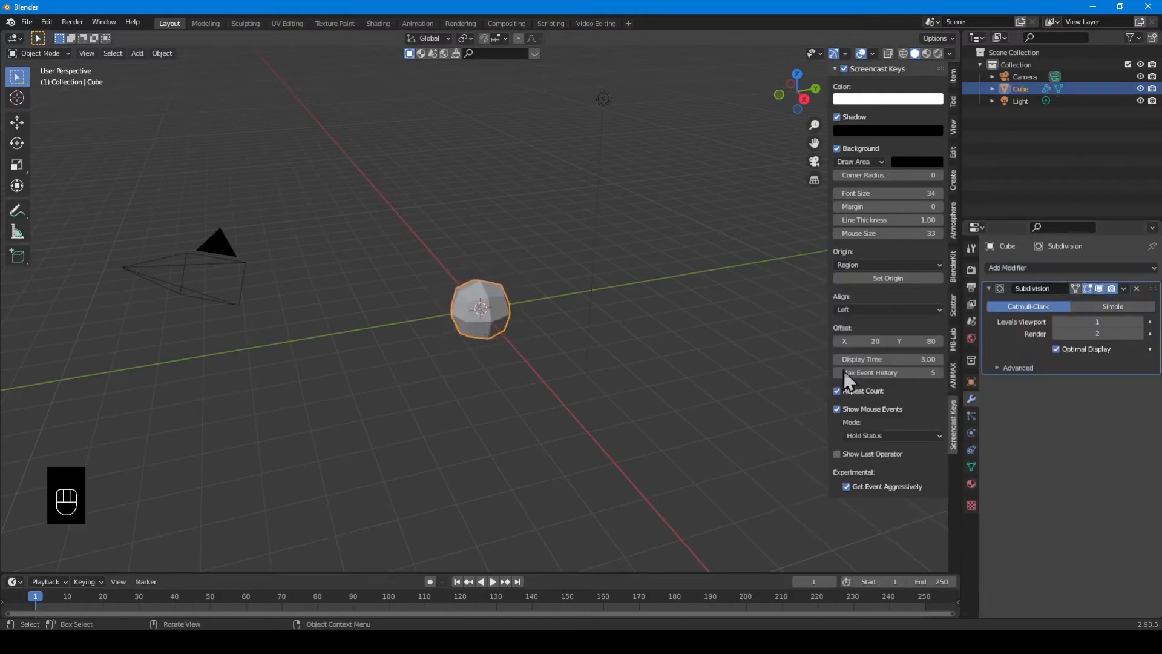
{"action": "left_click", "coordinate": [1140, 323]}
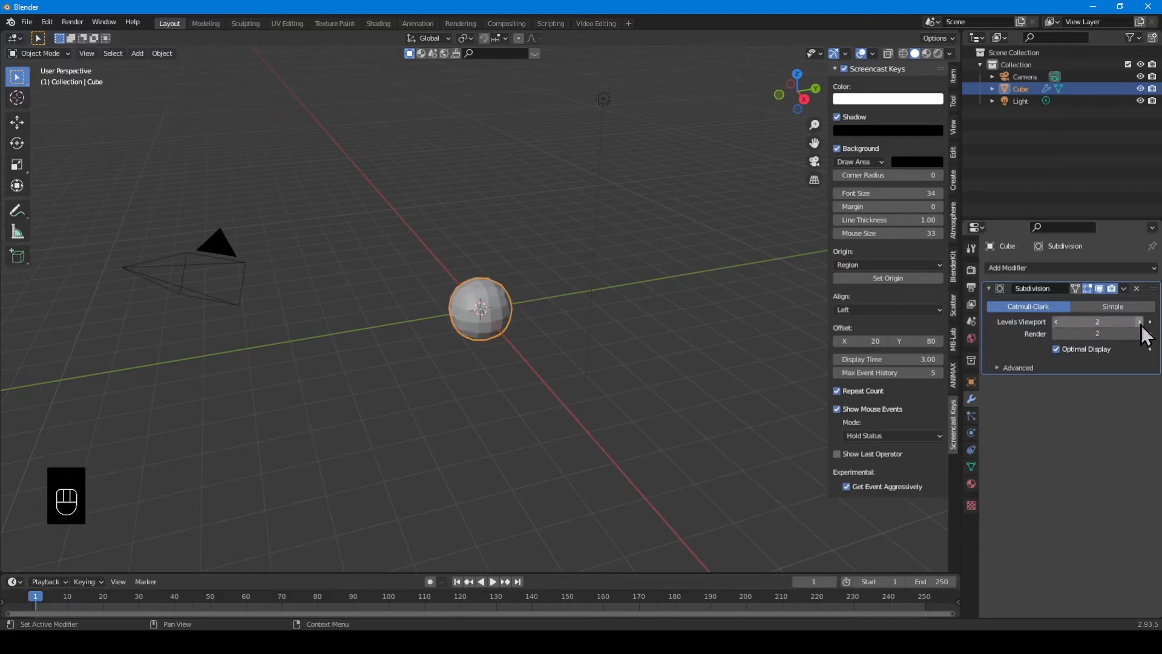
Apply the Subdivision modifier to the cube's mesh in Object Mode.
{"action": "key", "text": "Tab"}
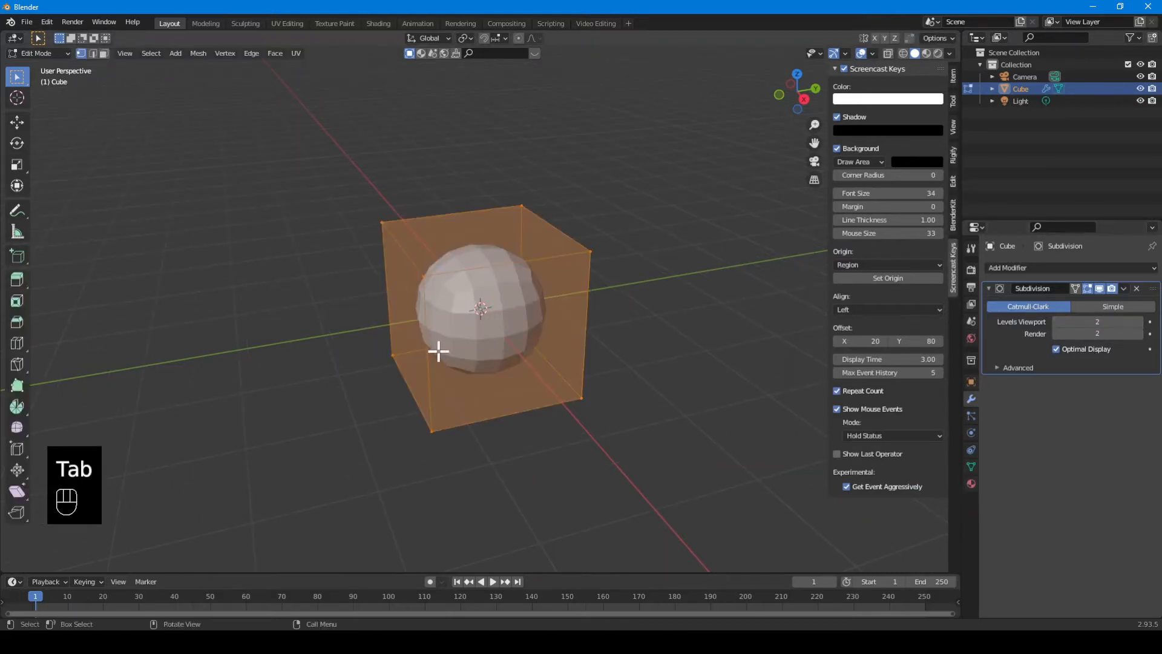
{"action": "key", "text": "Tab"}
{"action": "left_click", "coordinate": [395, 345]}
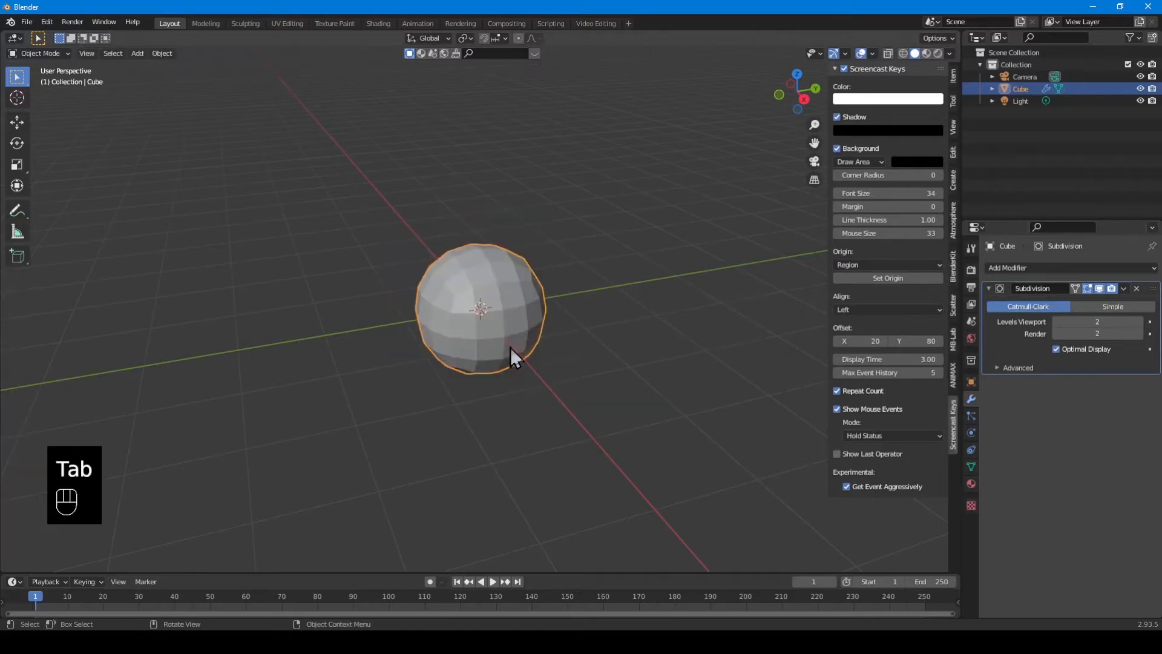
{"action": "left_click", "coordinate": [1124, 289]}
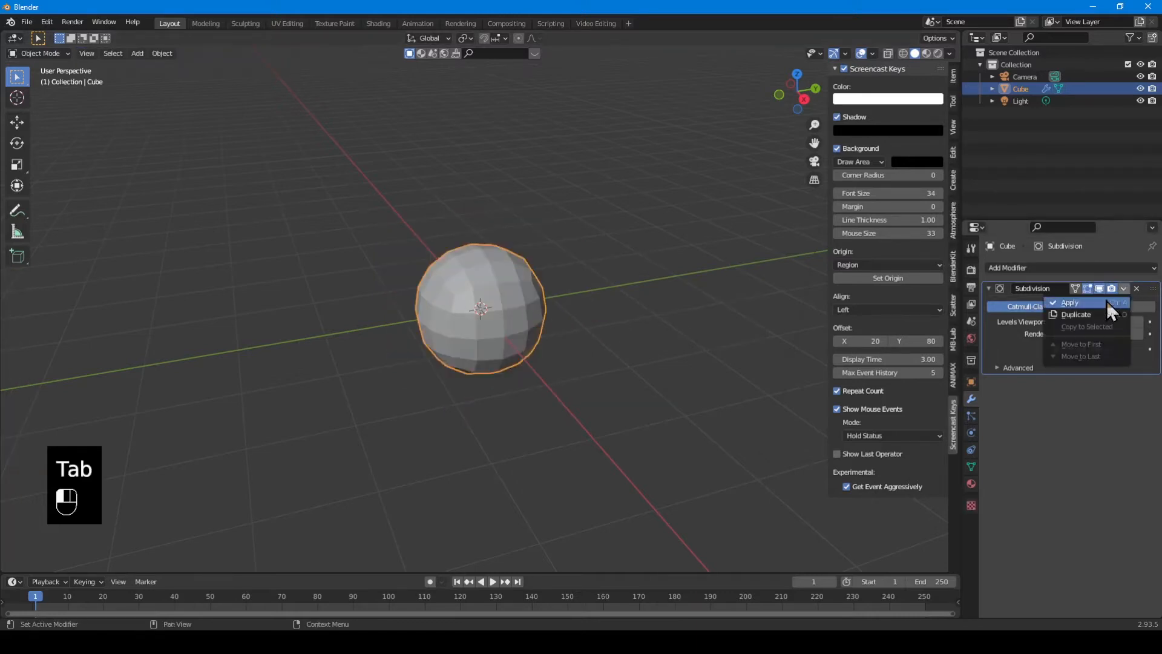
{"action": "left_click", "coordinate": [1108, 301]}
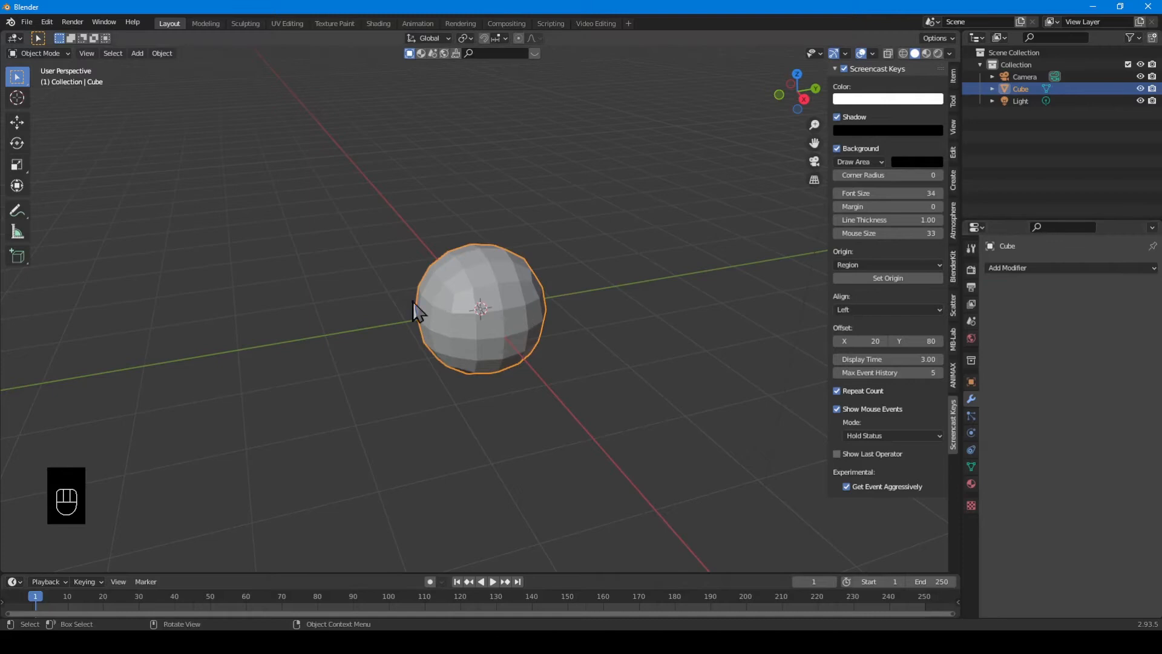
In Edit Mode, delete all vertices on the negative X half of the sphere, using front view with X-ray enabled.
{"action": "key", "text": "Tab"}
{"action": "middle_click_drag", "start_coordinate": [438, 326], "coordinate": [543, 298]}
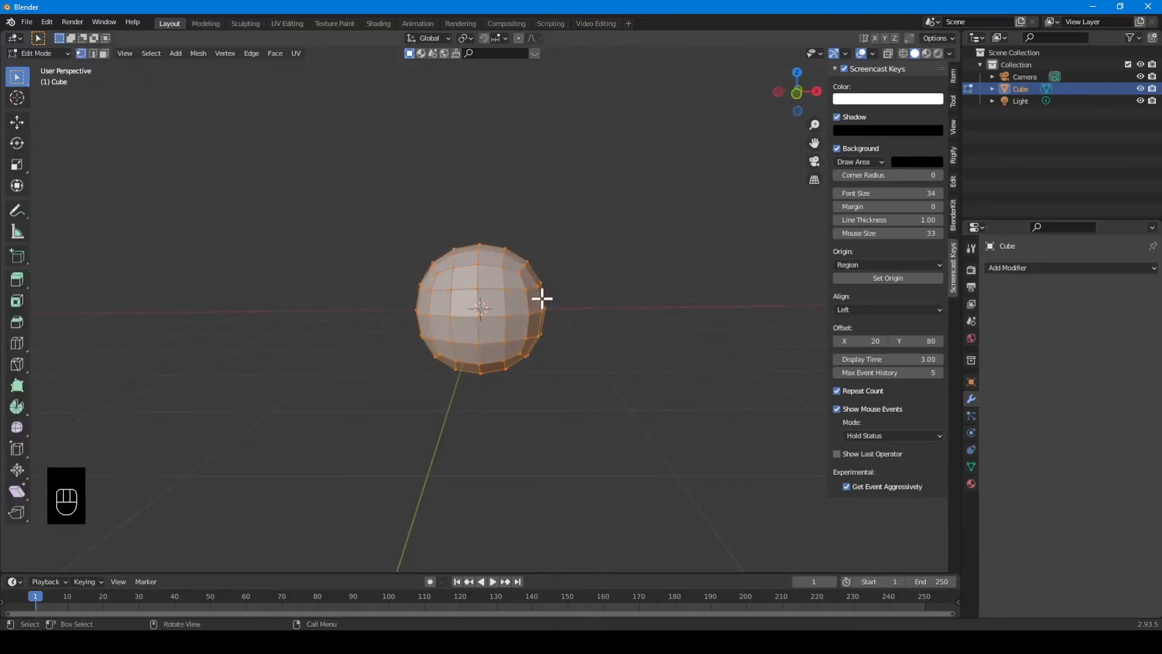
{"action": "key", "text": "KP_1"}
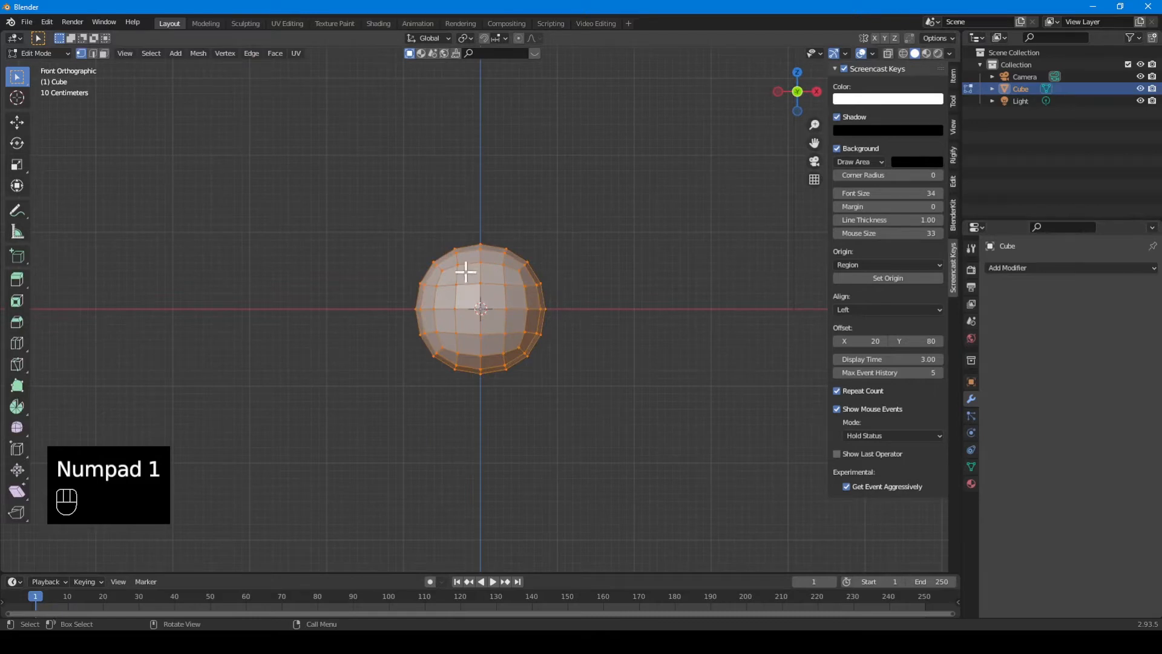
{"action": "key", "text": "z"}
{"action": "key", "text": "z"}
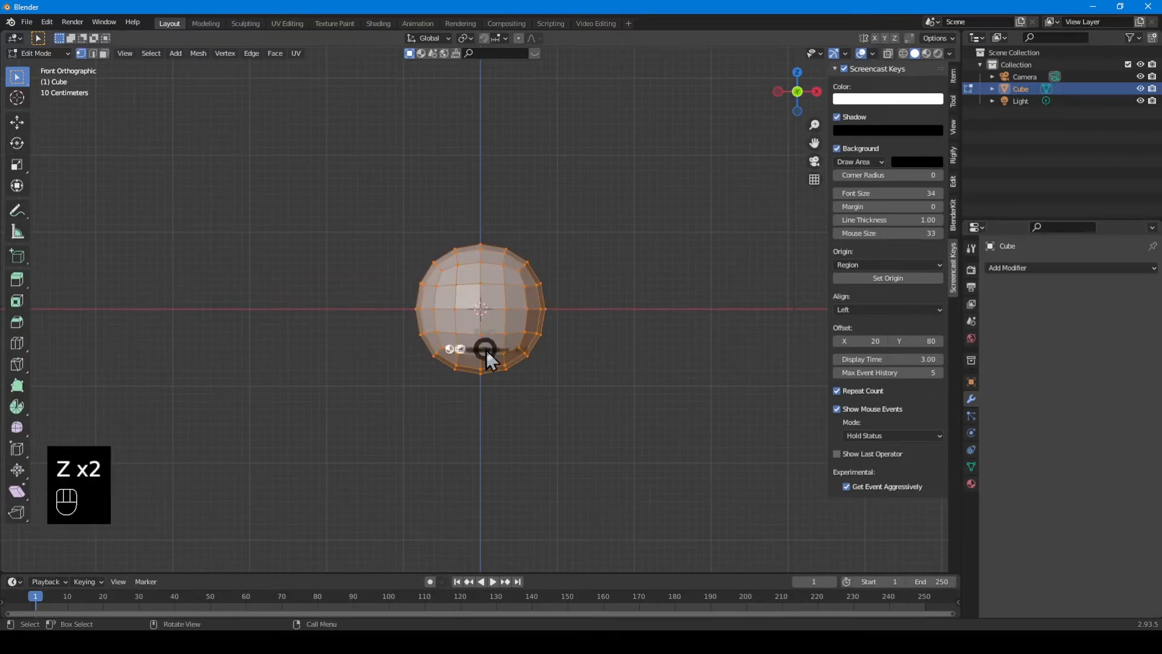
{"action": "left_click", "coordinate": [499, 418]}
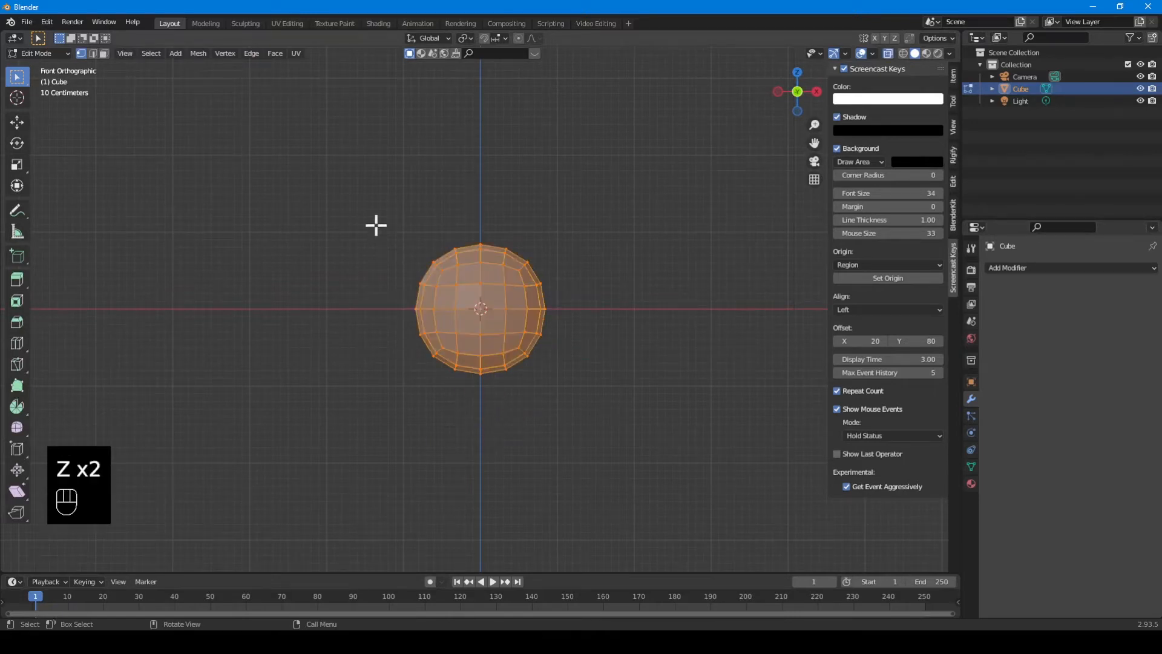
{"action": "left_click_drag", "start_coordinate": [376, 225], "coordinate": [467, 423]}
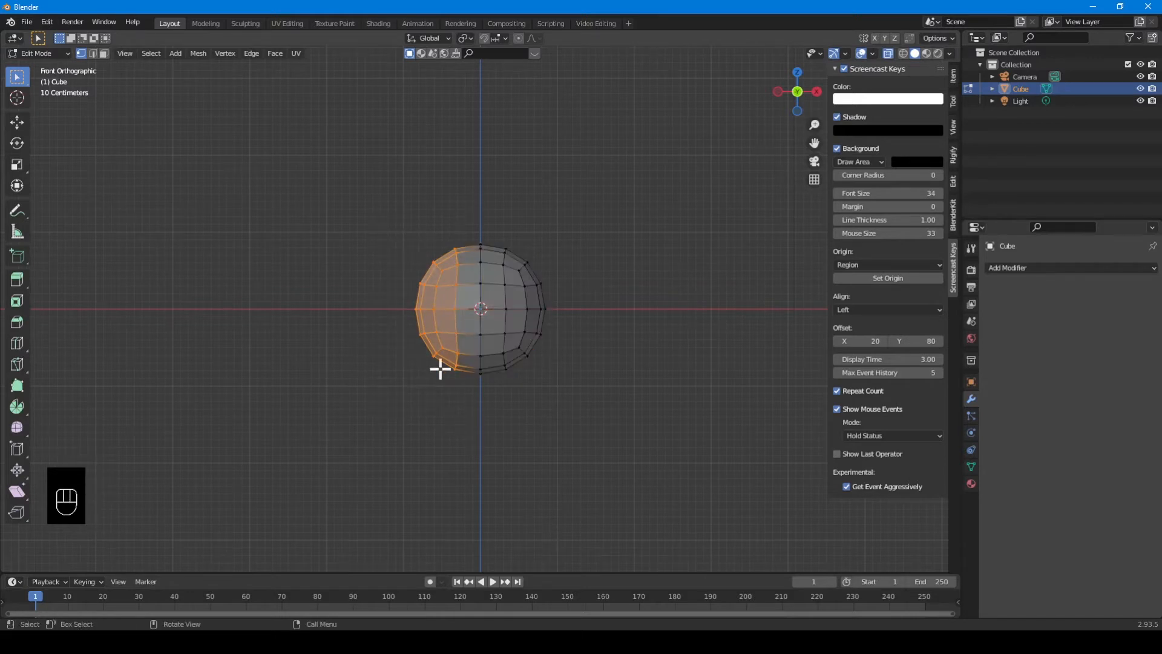
{"action": "key", "text": "1"}
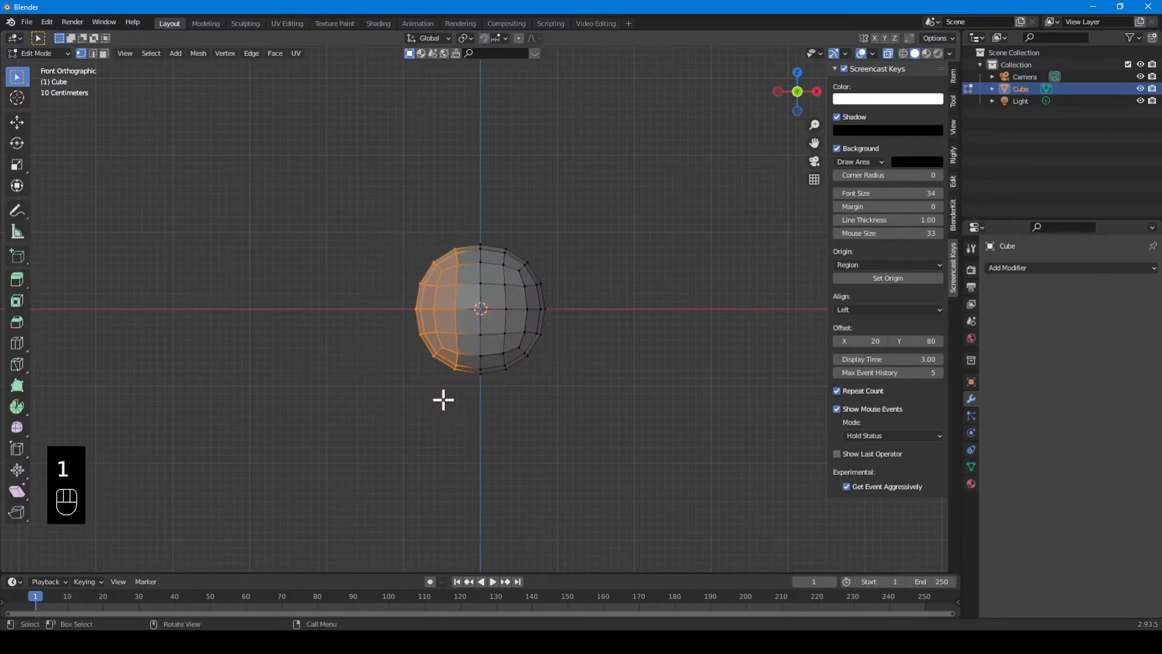
{"action": "key", "text": "x"}
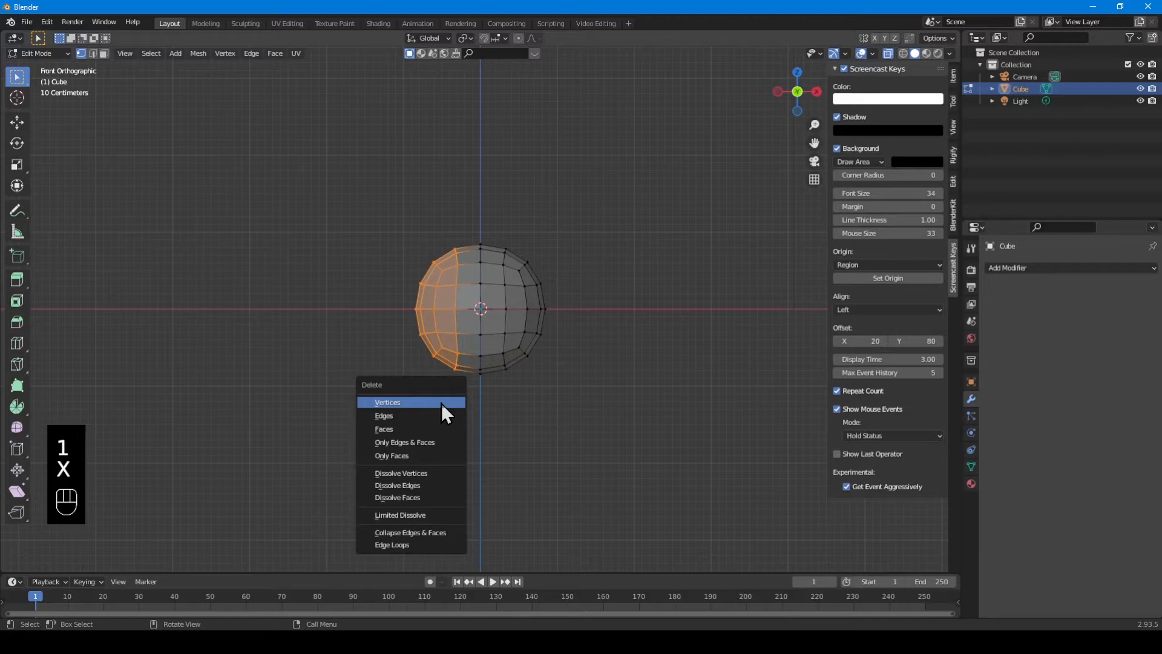
{"action": "left_click", "coordinate": [437, 404]}
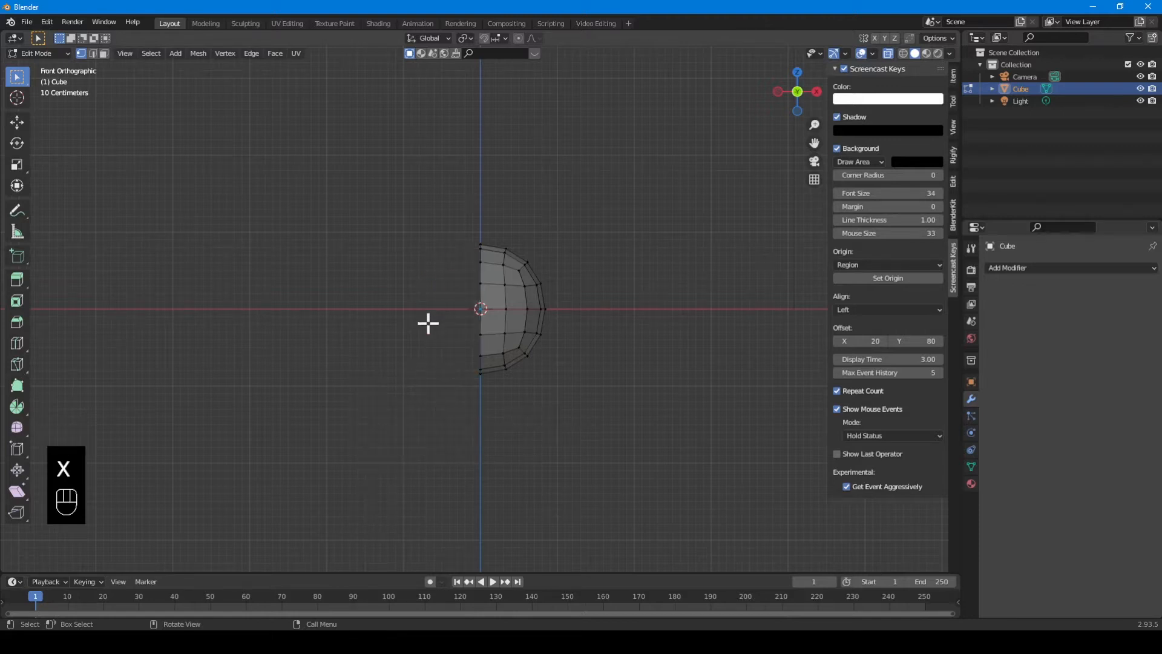
Add a Mirror modifier across the X axis to the half sphere and turn off X-ray display.
{"action": "left_click", "coordinate": [1080, 269]}
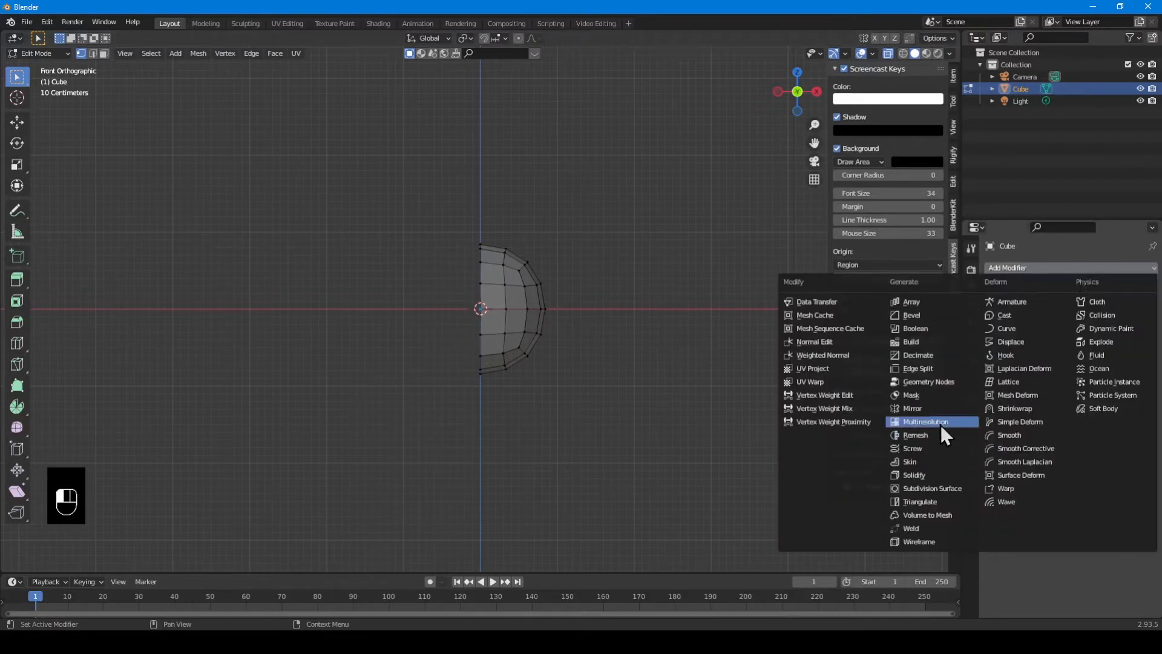
{"action": "left_click", "coordinate": [921, 407]}
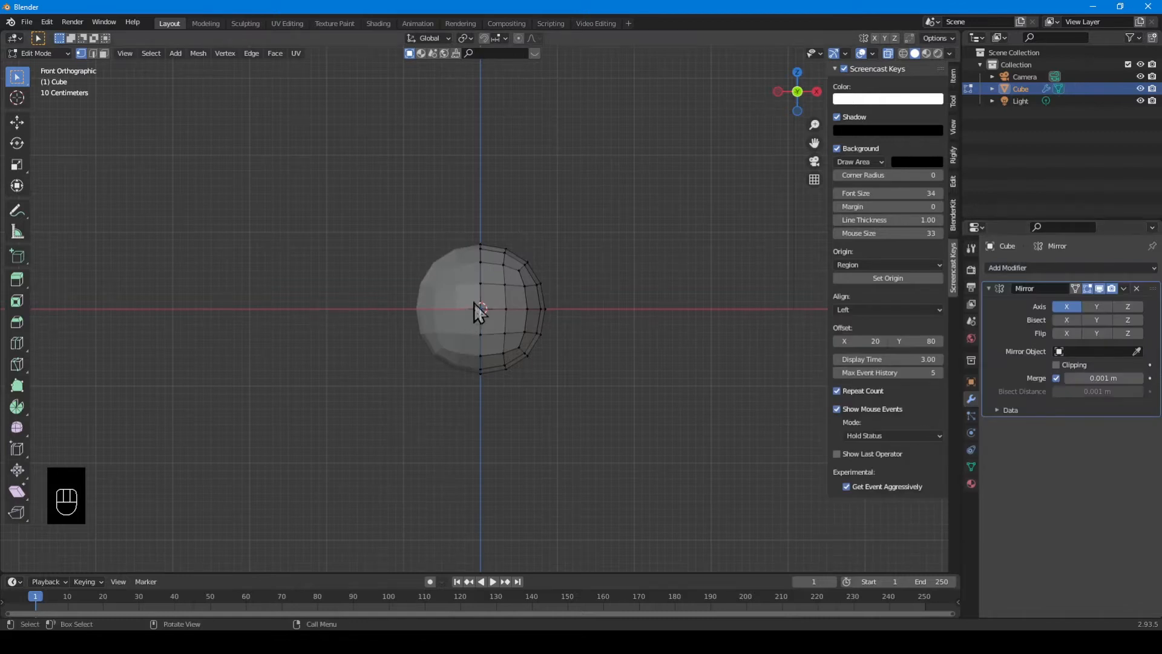
{"action": "scroll", "coordinate": [515, 303], "scroll_direction": "up", "scroll_amount": 4}
{"action": "mouse_move", "coordinate": [514, 303]}
{"action": "middle_mouse_down"}
{"action": "mouse_move", "coordinate": [495, 310]}
{"action": "mouse_move", "coordinate": [504, 322]}
{"action": "middle_mouse_up"}
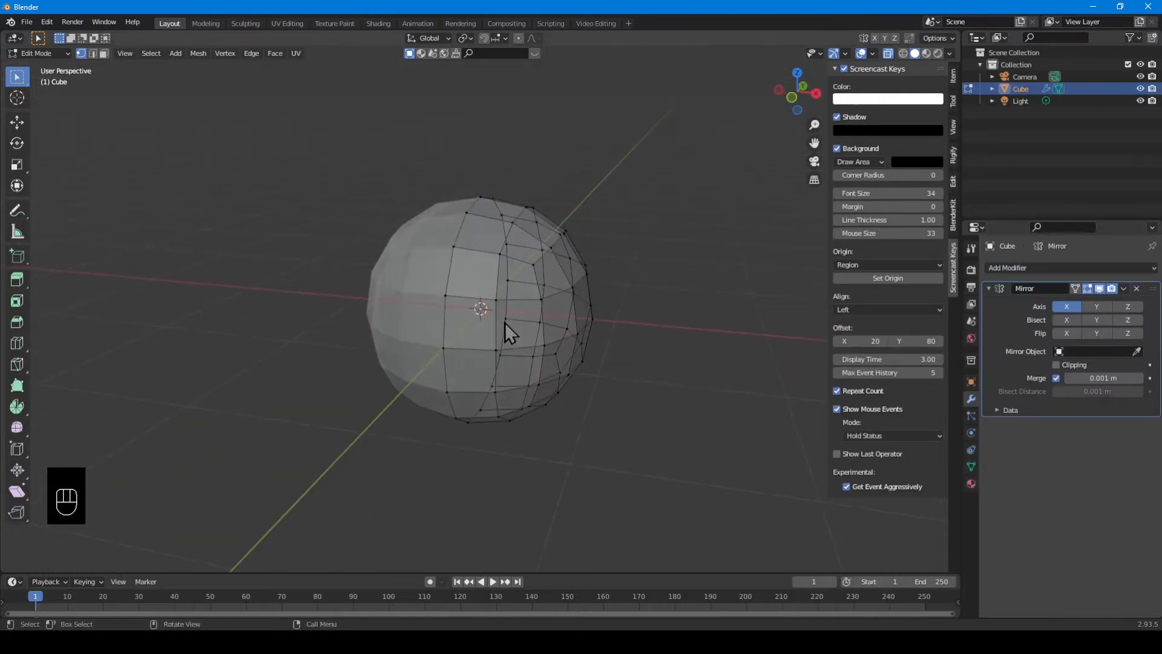
{"action": "key", "text": "z"}
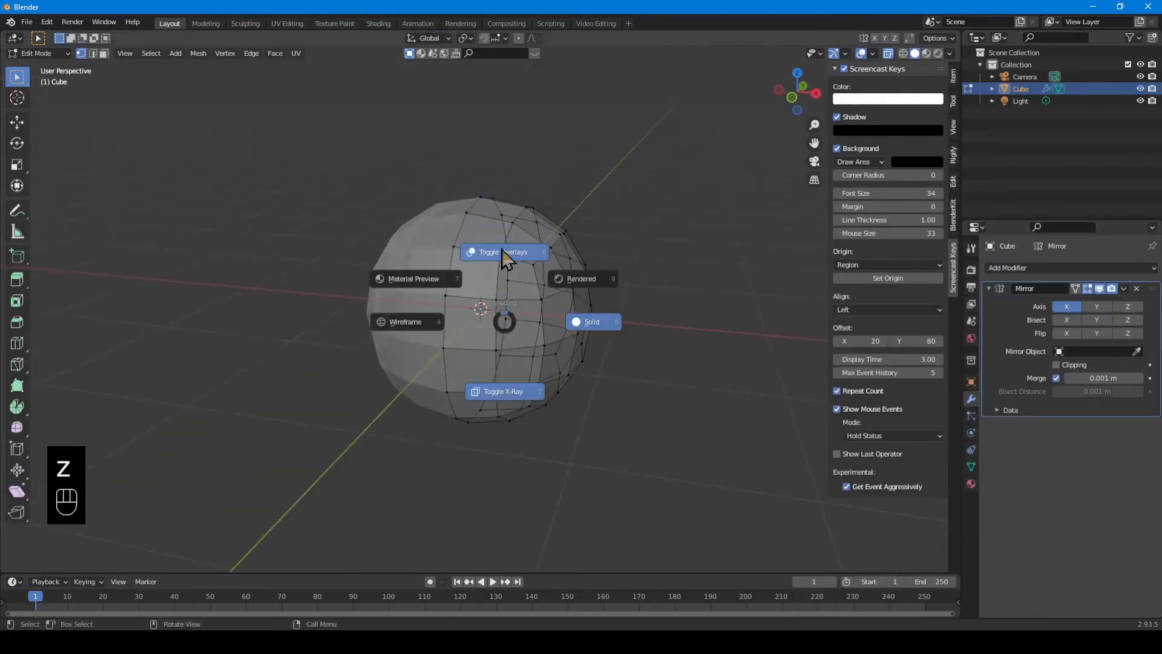
{"action": "left_click", "coordinate": [505, 392]}
{"action": "mouse_move", "coordinate": [459, 397]}
{"action": "middle_mouse_down"}
{"action": "mouse_move", "coordinate": [482, 357]}
{"action": "mouse_move", "coordinate": [345, 376]}
{"action": "mouse_move", "coordinate": [384, 343]}
{"action": "mouse_move", "coordinate": [420, 366]}
{"action": "mouse_move", "coordinate": [332, 376]}
{"action": "mouse_move", "coordinate": [462, 363]}
{"action": "mouse_move", "coordinate": [410, 382]}
{"action": "mouse_move", "coordinate": [400, 361]}
{"action": "mouse_move", "coordinate": [408, 368]}
{"action": "middle_mouse_up"}
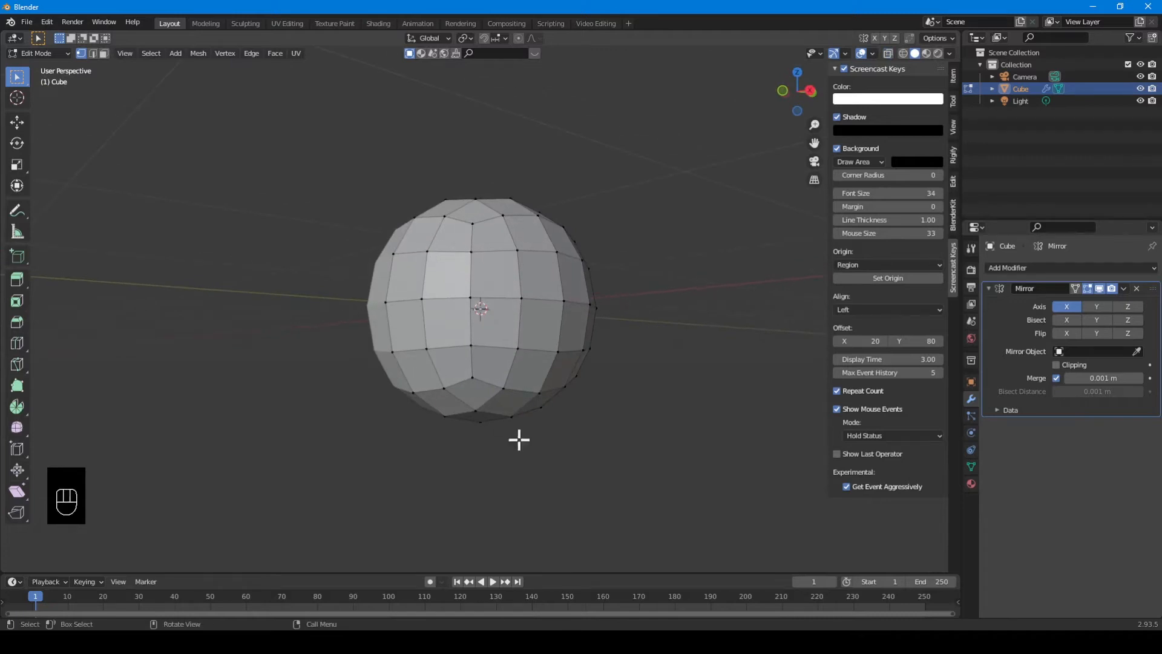
Enable proportional editing and move the sphere's bottom centre vertex down about 0.29 m along Z with a proportional size of 1.21.
{"action": "left_click", "coordinate": [520, 38]}
{"action": "middle_click_drag", "start_coordinate": [485, 446], "coordinate": [486, 420]}
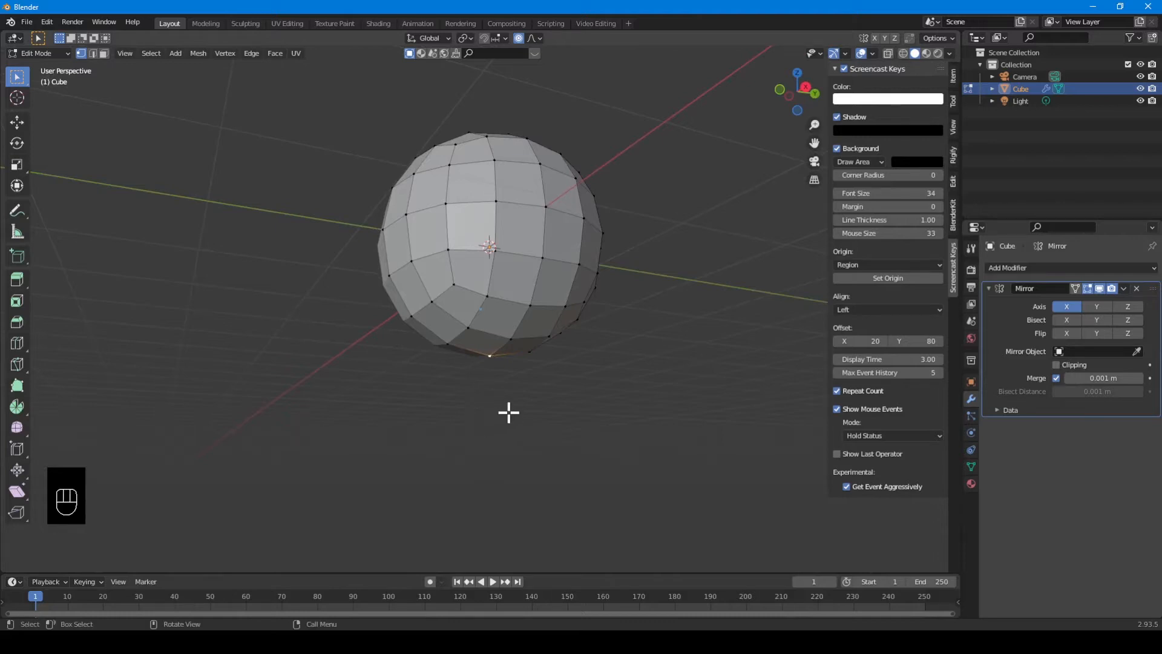
{"action": "key", "text": "g"}
{"action": "key", "text": "z"}
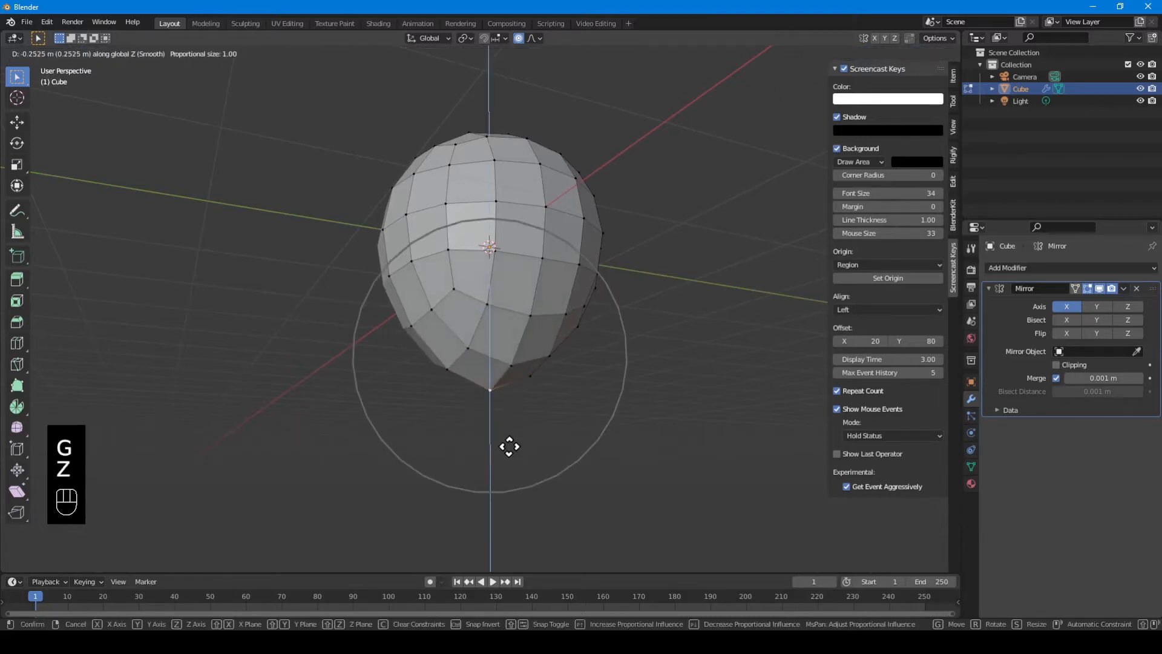
{"action": "scroll", "coordinate": [509, 447], "scroll_direction": "up", "scroll_amount": 3}
{"action": "scroll", "coordinate": [509, 447], "scroll_direction": "down", "scroll_amount": 5}
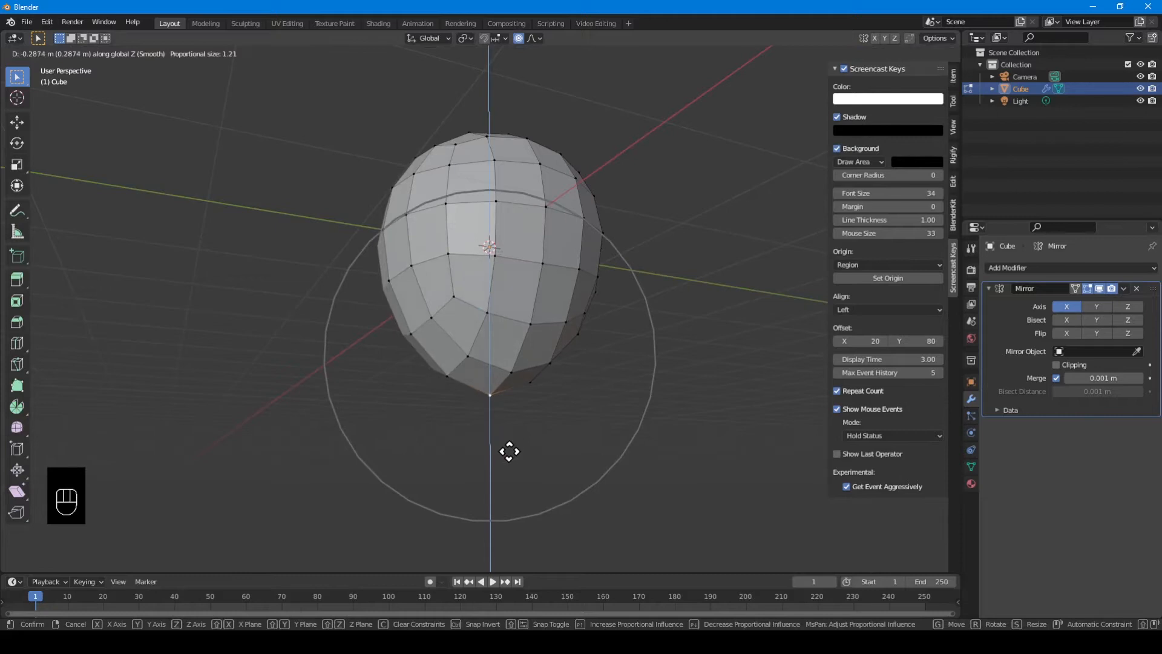
{"action": "left_click", "coordinate": [511, 451]}
In right view, move the lower front centre vertex about 0.22 m forward and 0.29 m down with proportional size 0.91 to form a chin.
{"action": "middle_click_drag", "start_coordinate": [511, 451], "coordinate": [439, 392]}
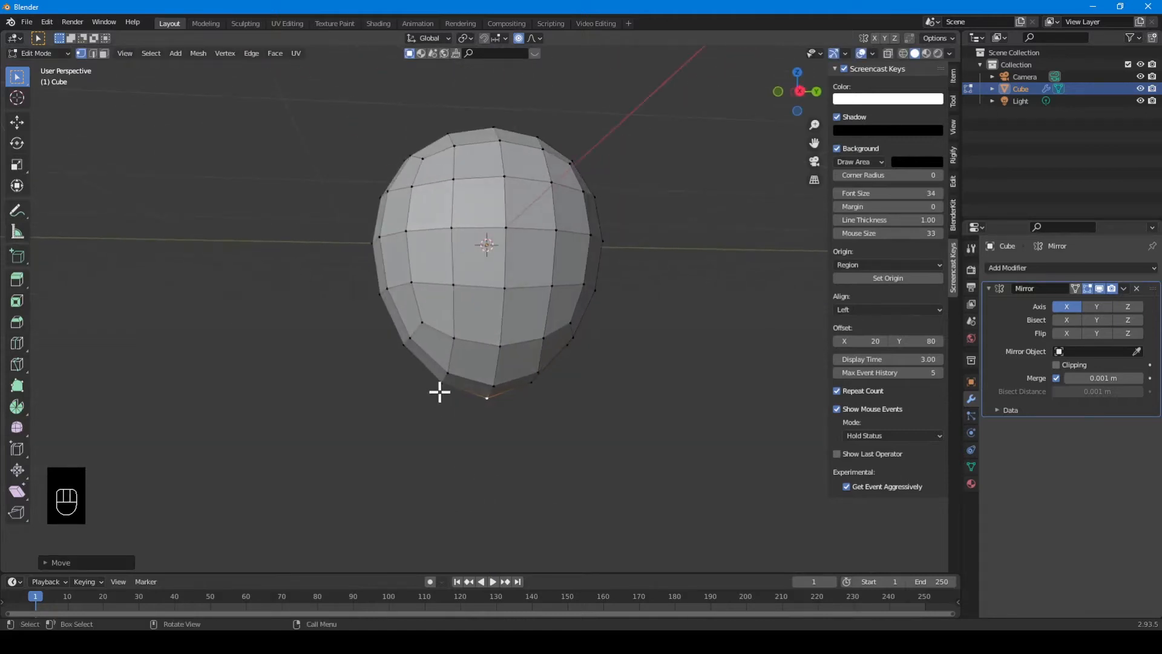
{"action": "left_click", "coordinate": [442, 383]}
{"action": "mouse_move", "coordinate": [466, 500]}
{"action": "middle_mouse_down"}
{"action": "mouse_move", "coordinate": [482, 500]}
{"action": "mouse_move", "coordinate": [475, 508]}
{"action": "middle_mouse_up"}
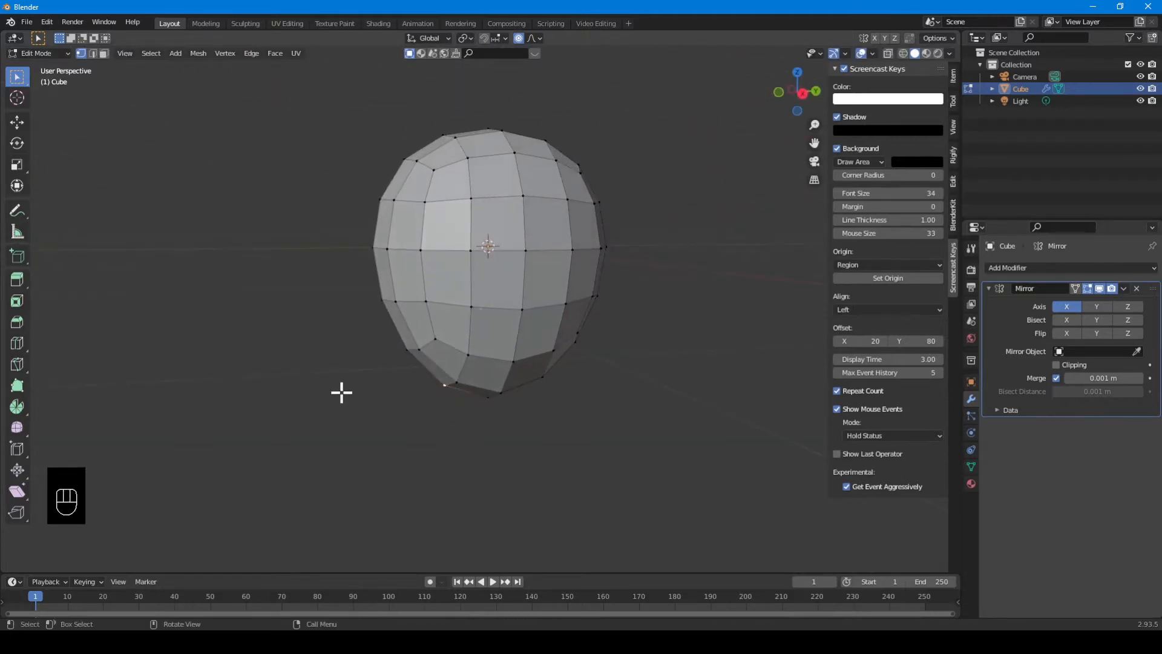
{"action": "key", "text": "KP_3"}
{"action": "key", "text": "g"}
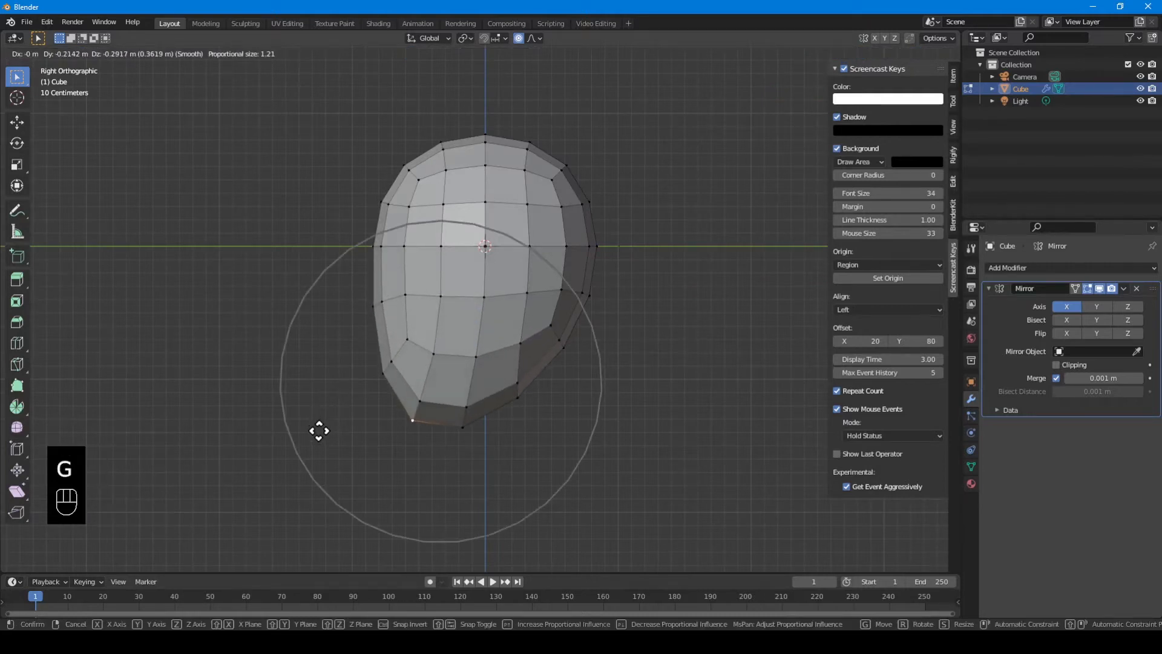
{"action": "scroll", "coordinate": [319, 430], "scroll_direction": "up", "scroll_amount": 3}
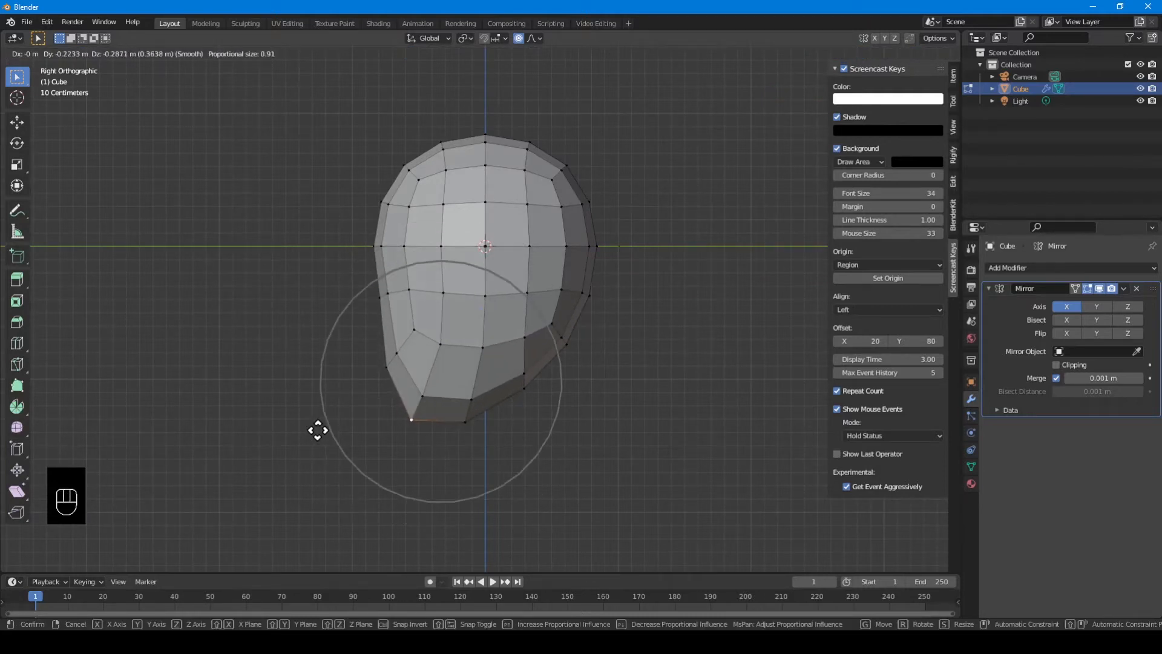
{"action": "left_click", "coordinate": [318, 430]}
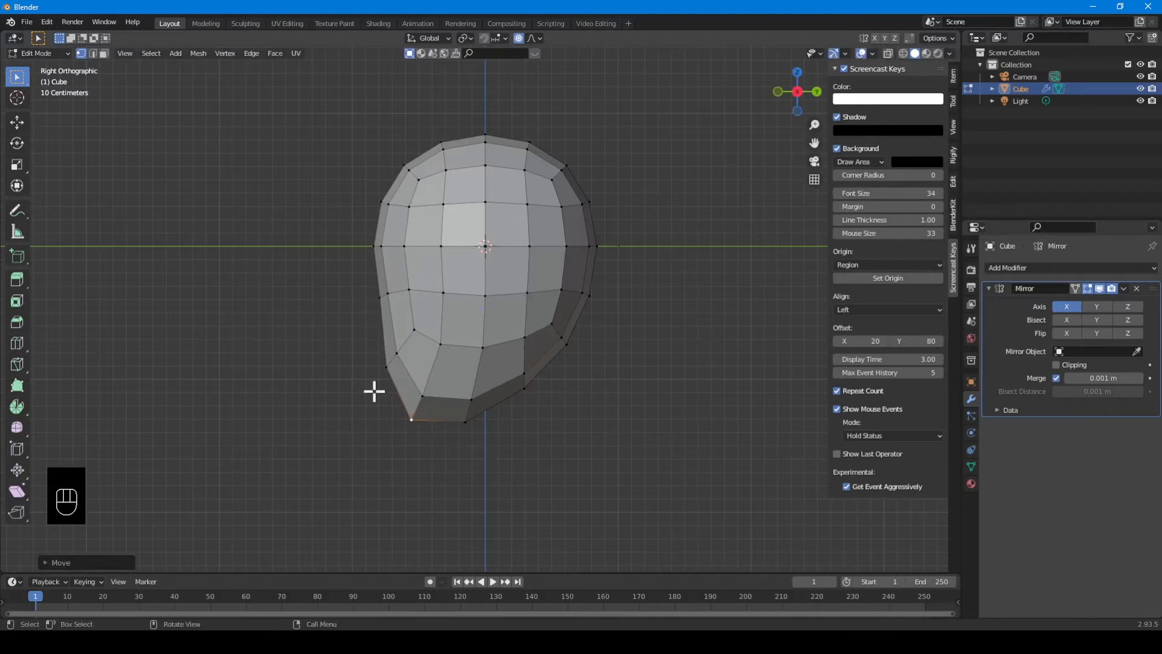
Add a vertical loop cut beside the centre line on the front of the head and slide it close to the centre.
{"action": "middle_click_drag", "start_coordinate": [544, 402], "coordinate": [583, 402]}
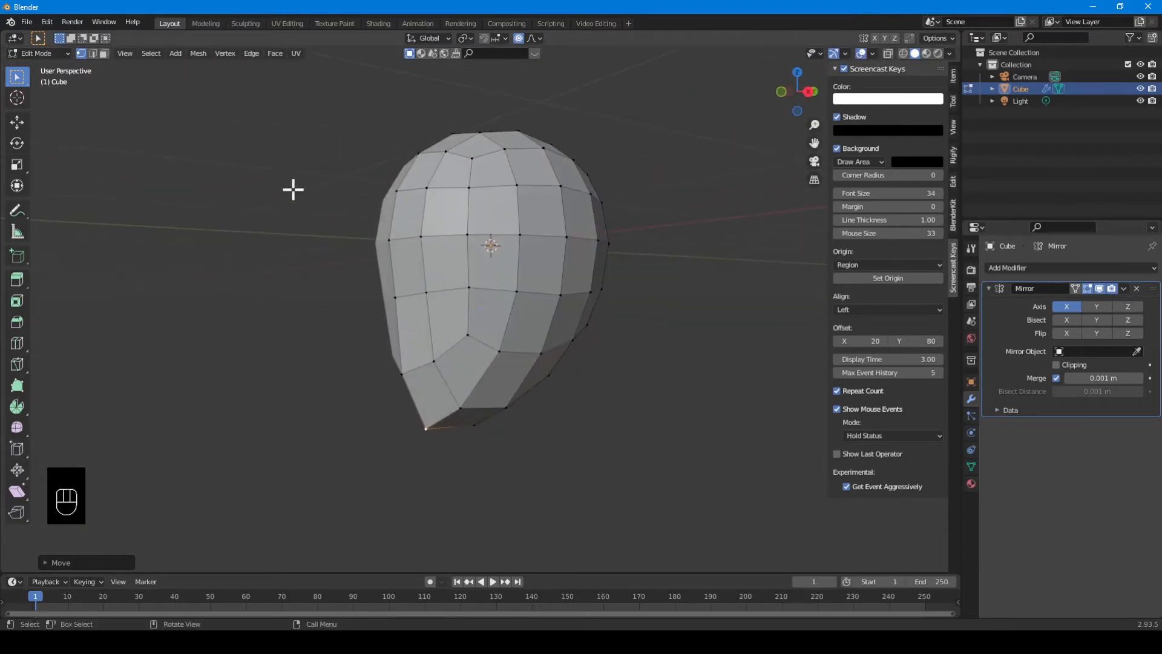
{"action": "middle_click_drag", "start_coordinate": [529, 361], "coordinate": [600, 397]}
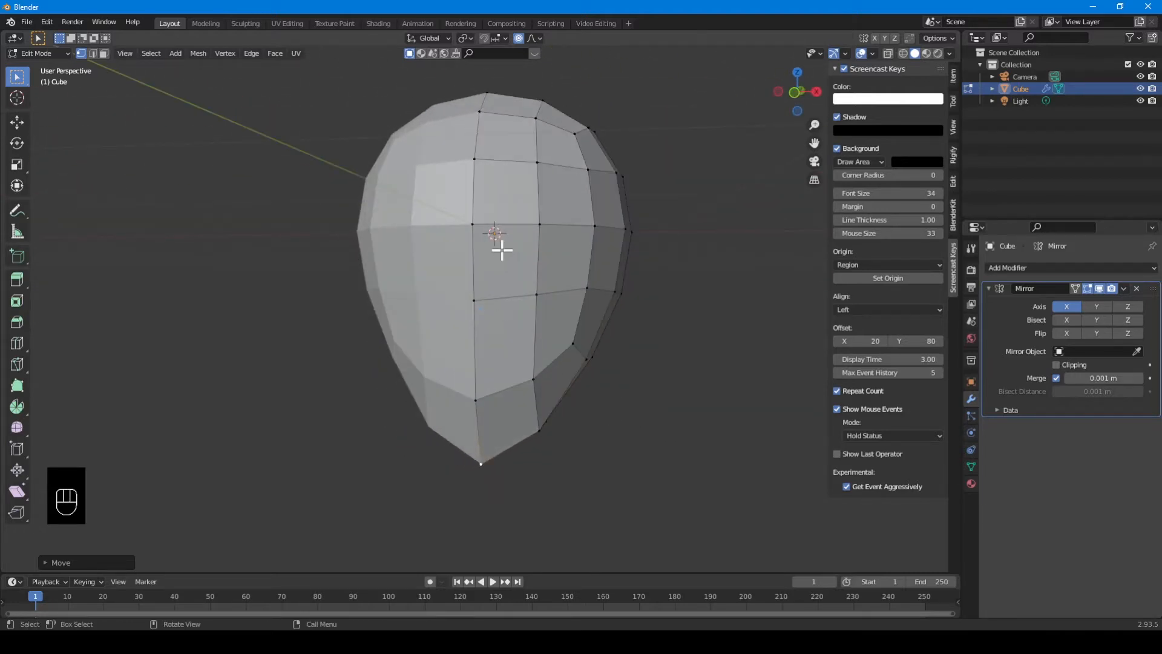
{"action": "key", "text": "ctrl+r"}
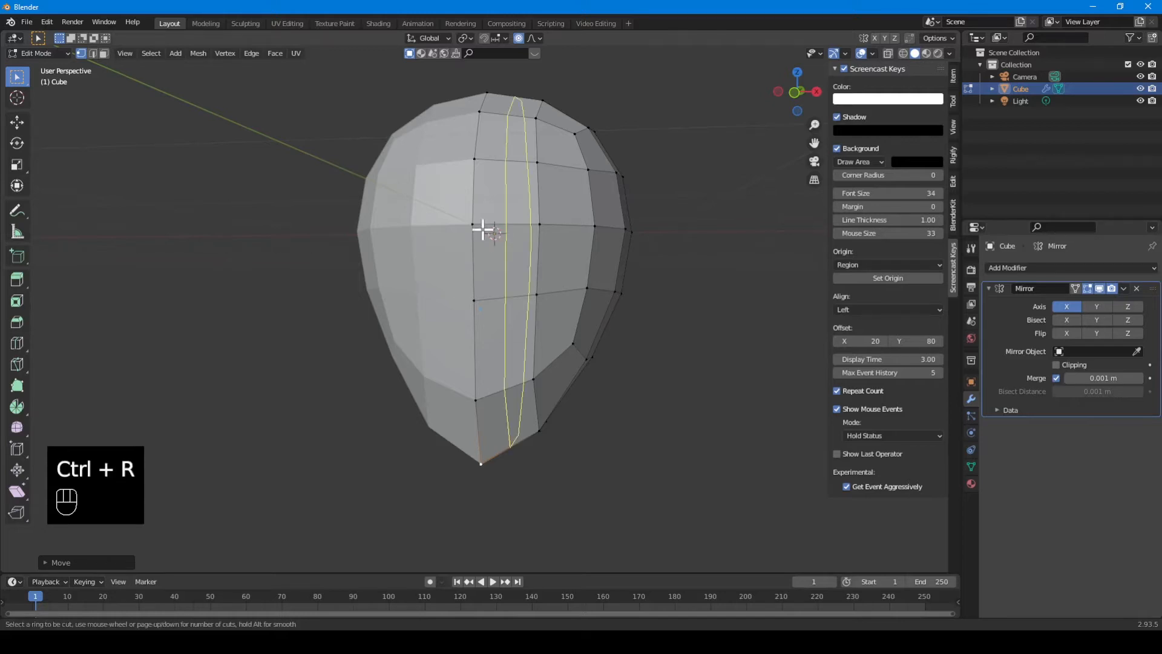
{"action": "left_click", "coordinate": [500, 226]}
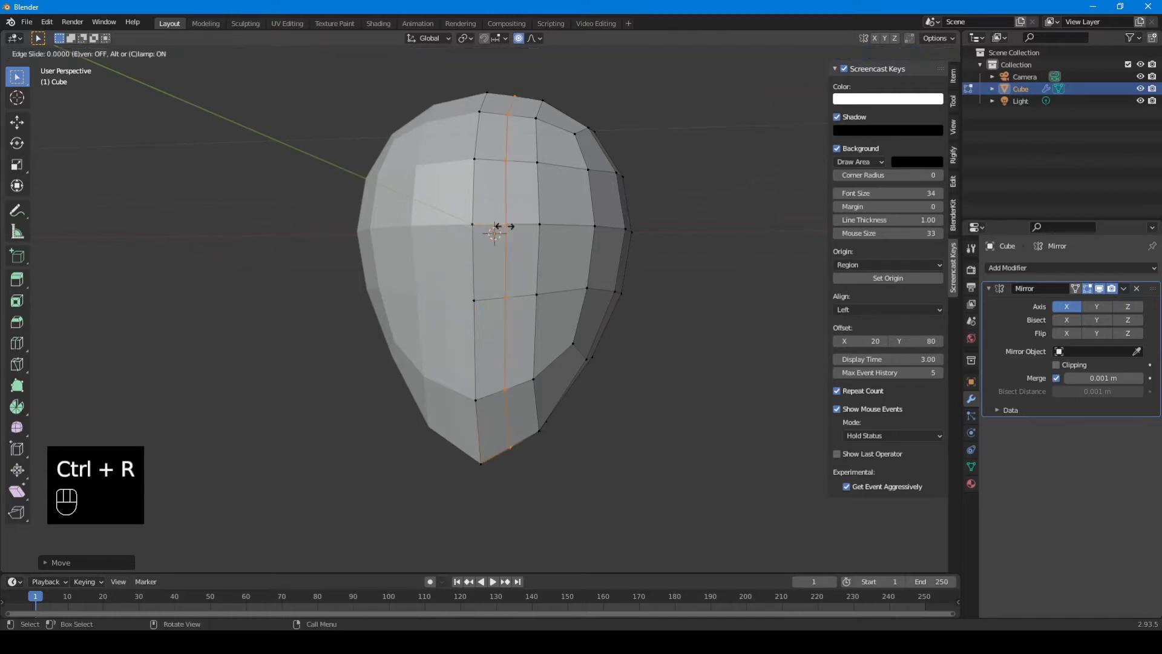
{"action": "left_click", "coordinate": [483, 226]}
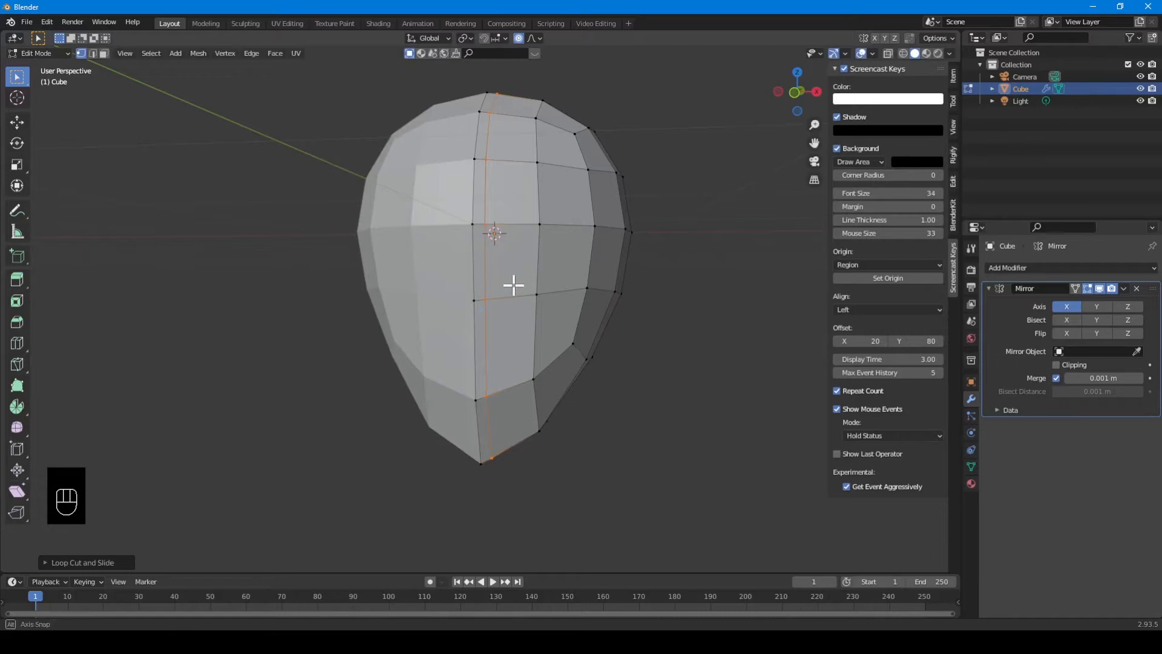
In front view, select the two eye-area faces just below the horizontal midline and inset them by about 0.07 m.
{"action": "middle_click_drag", "start_coordinate": [513, 285], "coordinate": [531, 289]}
{"action": "key", "text": "KP_1"}
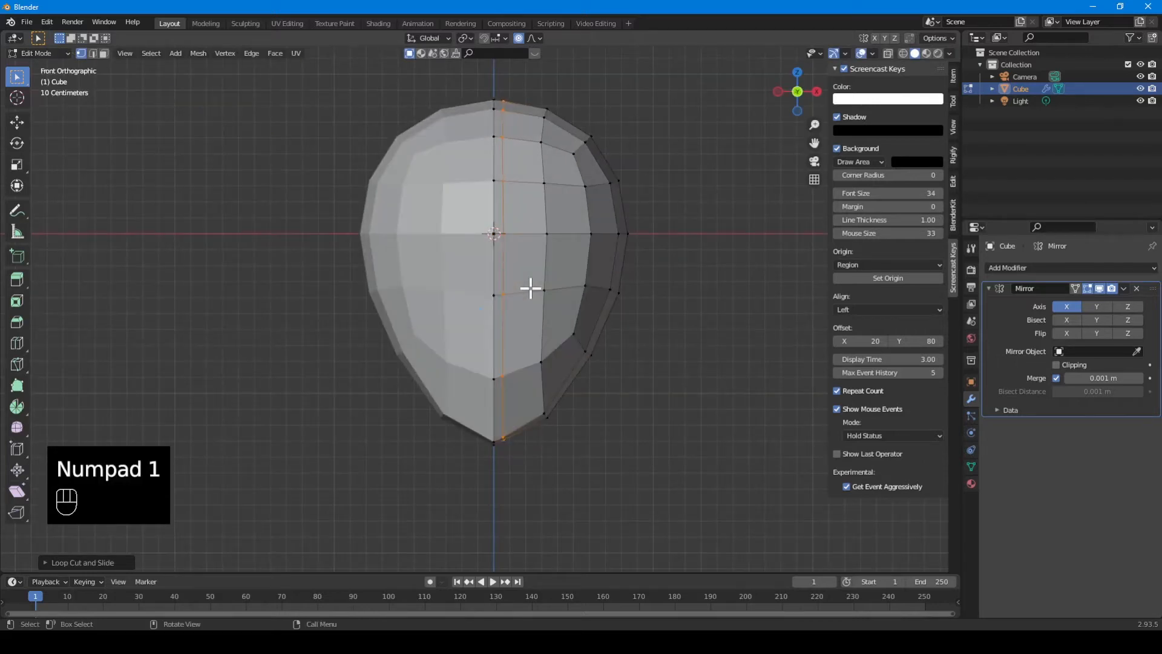
{"action": "key", "text": "3"}
{"action": "left_click", "coordinate": [528, 270]}
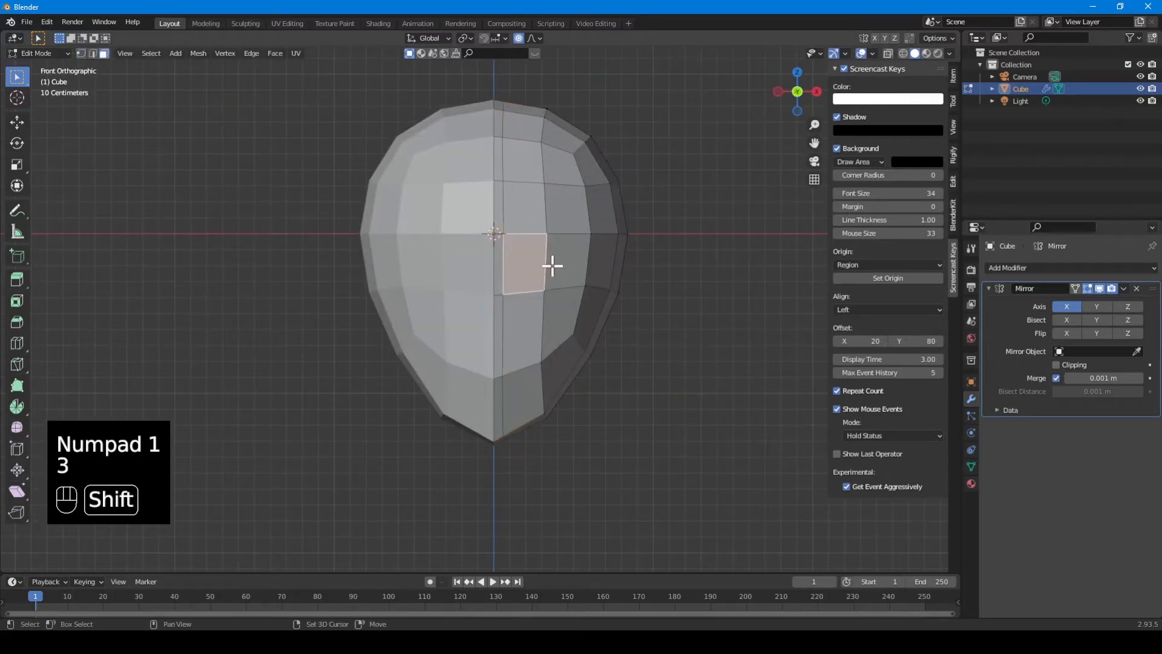
{"action": "left_click", "coordinate": [552, 265], "text": "shift"}
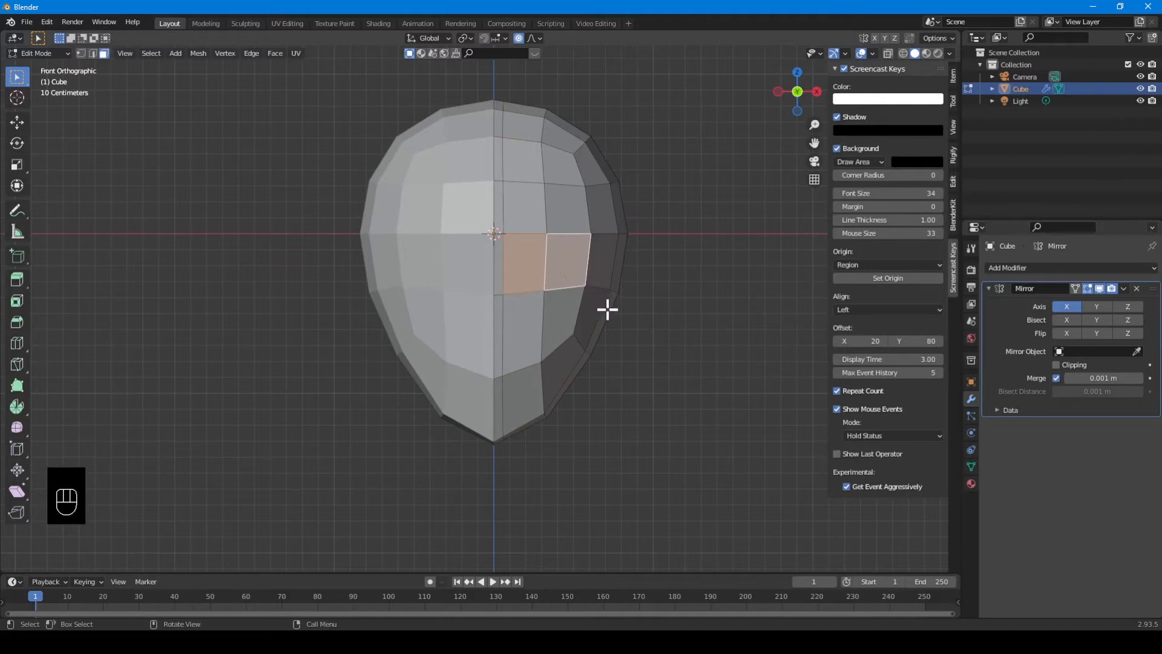
{"action": "key", "text": "i"}
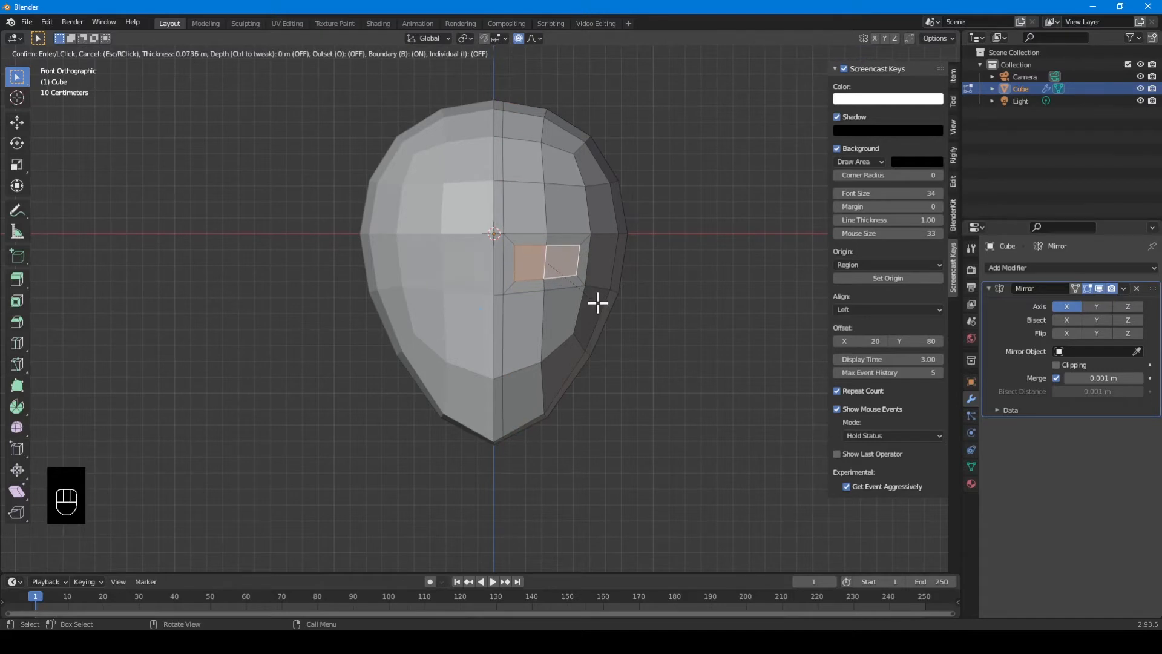
{"action": "left_click", "coordinate": [598, 304]}
Extrude the two inset eye faces inward to form an eye socket.
{"action": "middle_click_drag", "start_coordinate": [569, 292], "coordinate": [485, 309]}
{"action": "scroll", "coordinate": [458, 310], "scroll_direction": "up", "scroll_amount": 3}
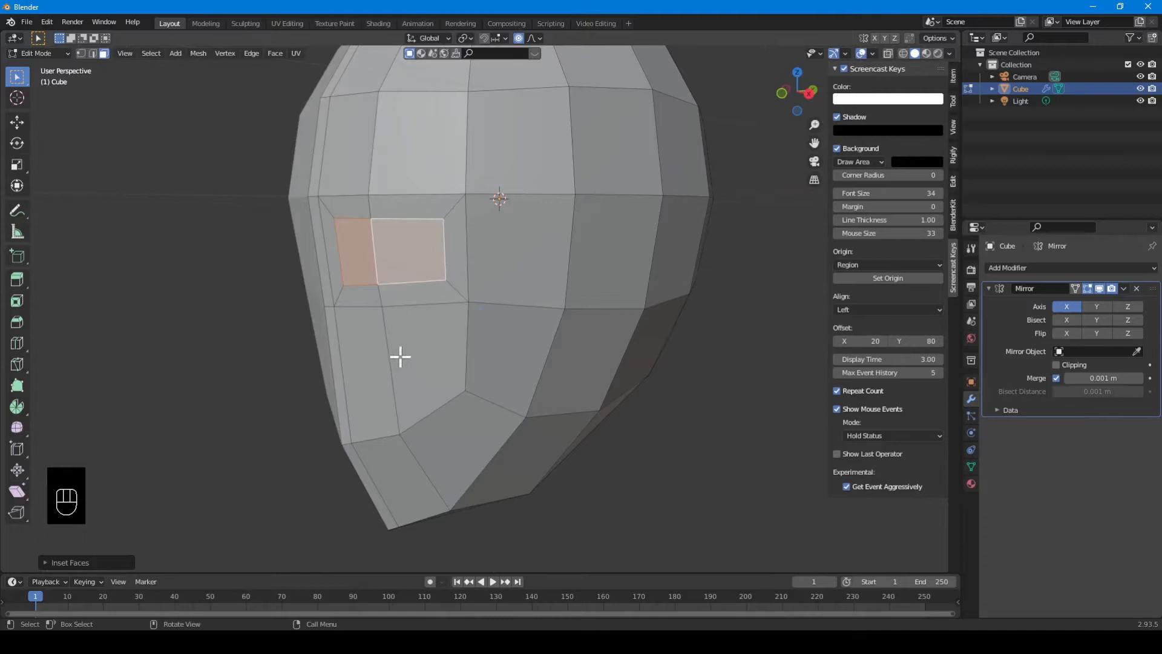
{"action": "key", "text": "e"}
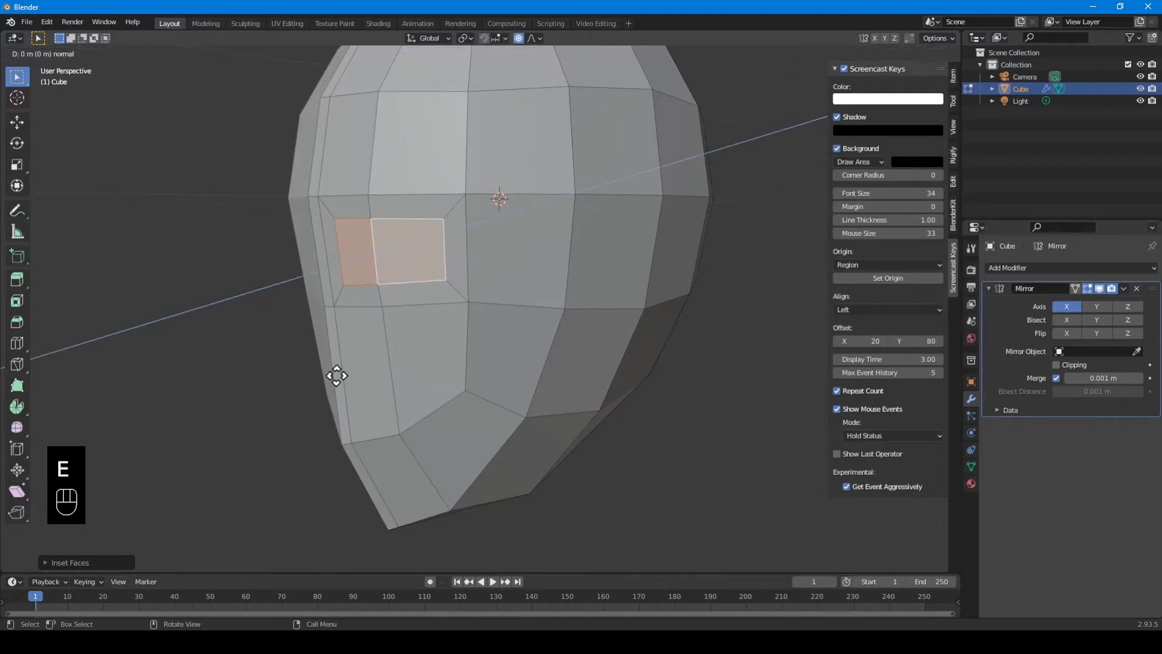
{"action": "left_click", "coordinate": [368, 365]}
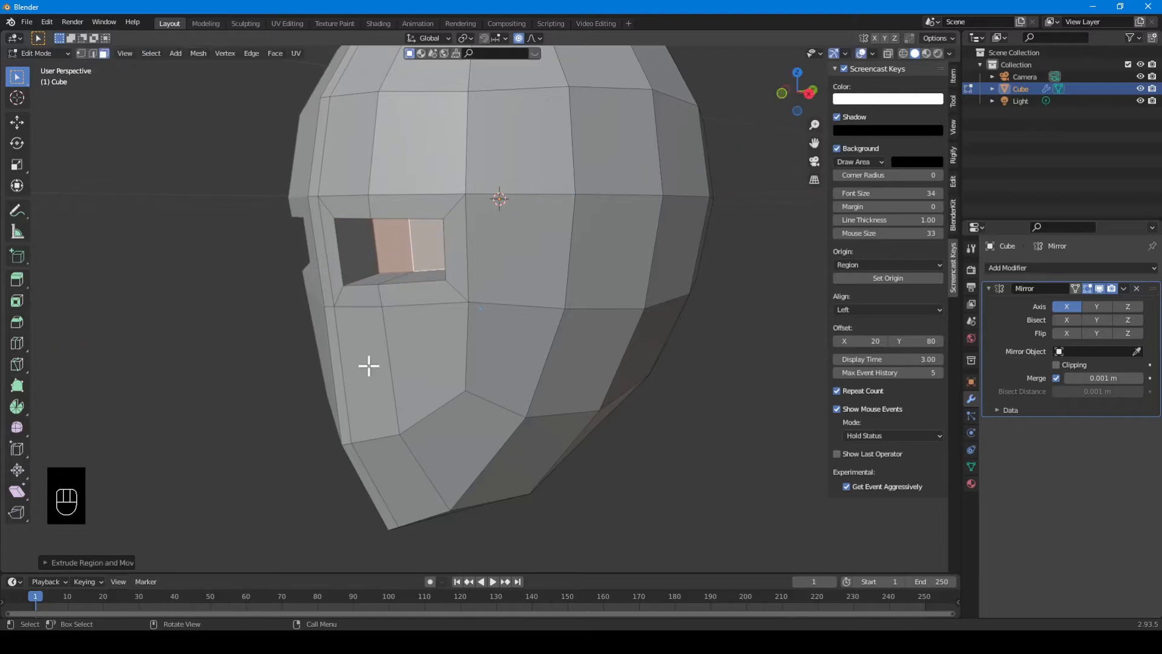
With proportional editing turned off, scale down the recessed eye faces slightly and enable Clipping in the Mirror modifier.
{"action": "key", "text": "s"}
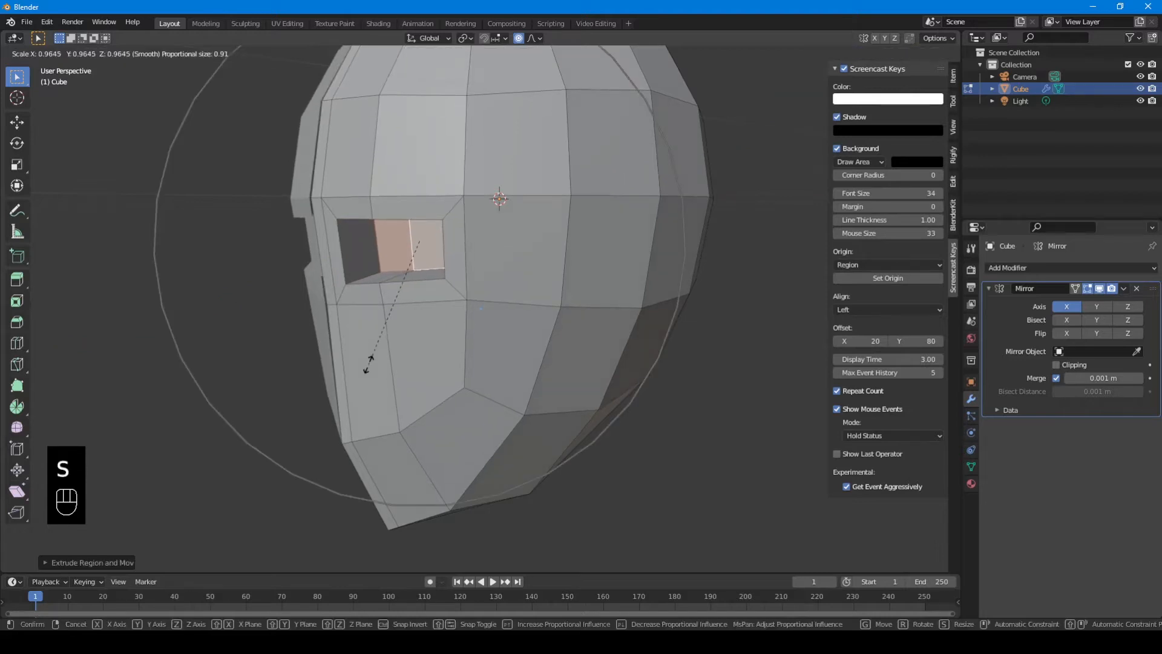
{"action": "key", "text": "Escape"}
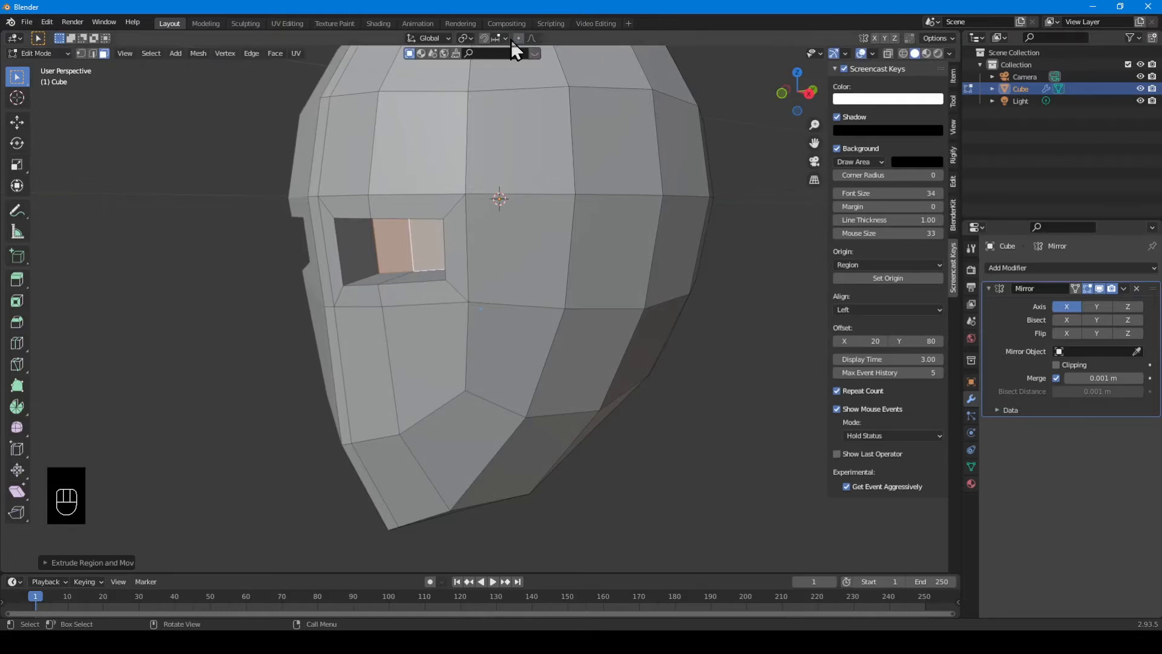
{"action": "key", "text": "s"}
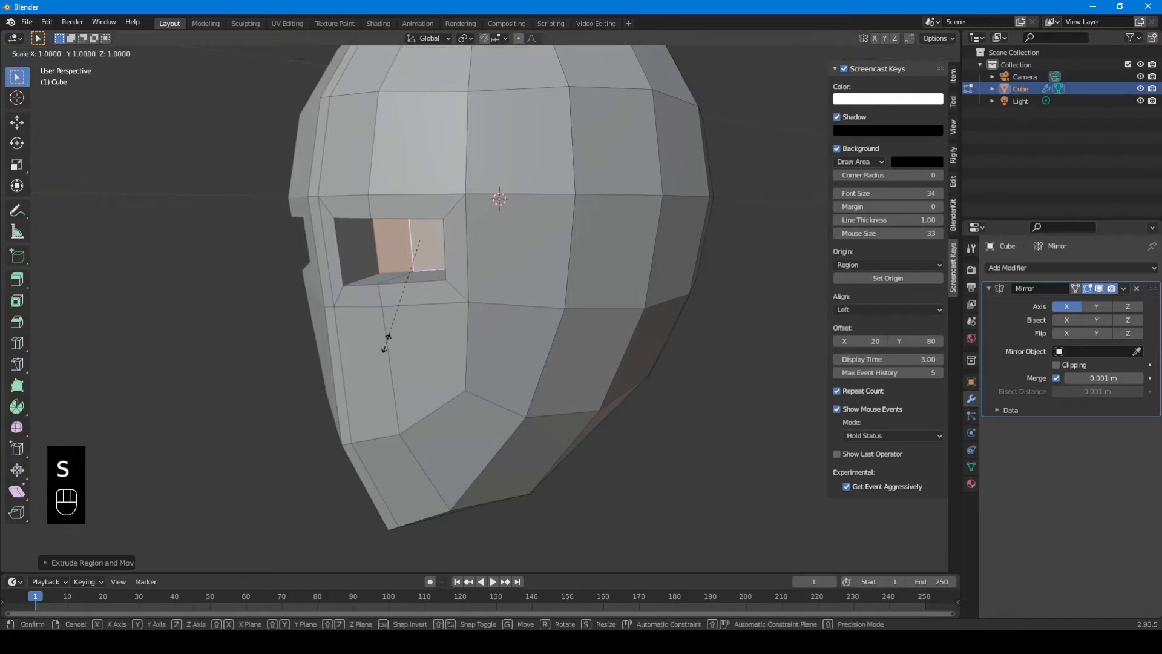
{"action": "left_click", "coordinate": [391, 316]}
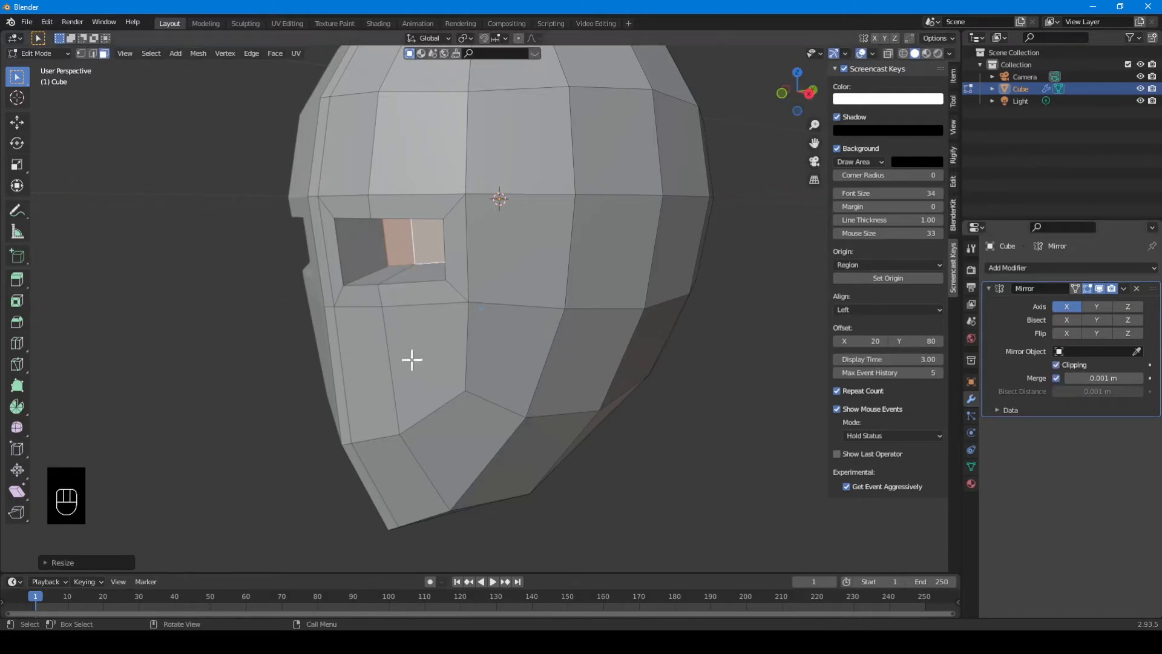
Deselect the eye faces and add an unslid horizontal loop cut across the cheek between the eye socket and the chin.
{"action": "middle_click_drag", "start_coordinate": [412, 360], "coordinate": [440, 334]}
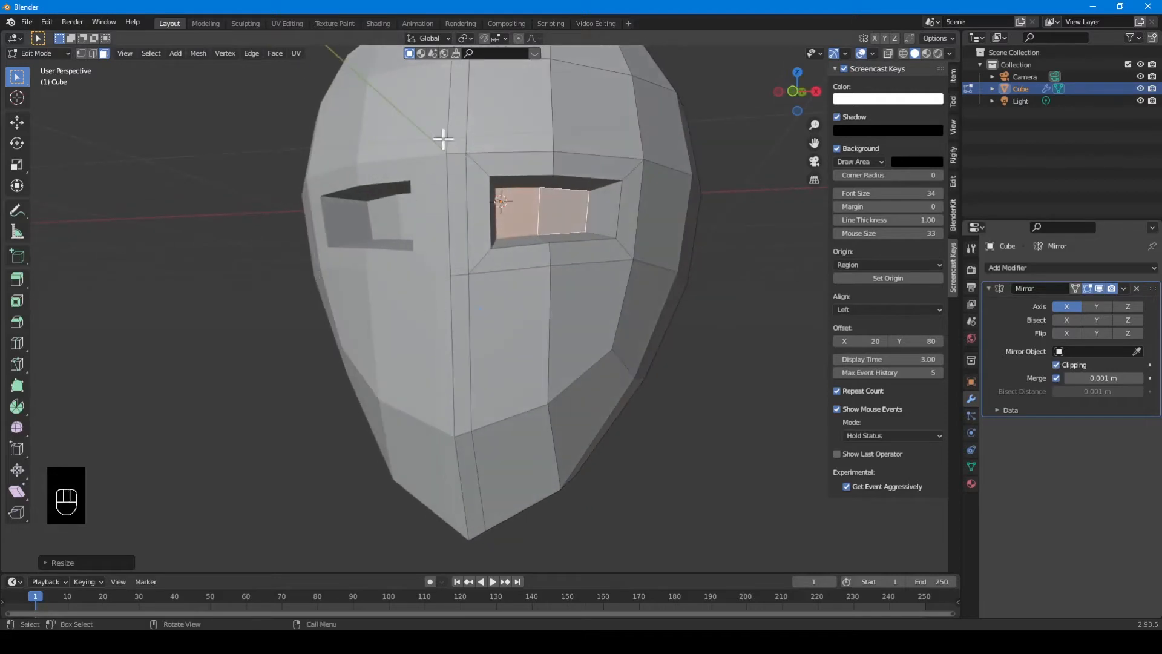
{"action": "middle_click_drag", "start_coordinate": [449, 311], "coordinate": [534, 327]}
{"action": "key", "text": "alt+a"}
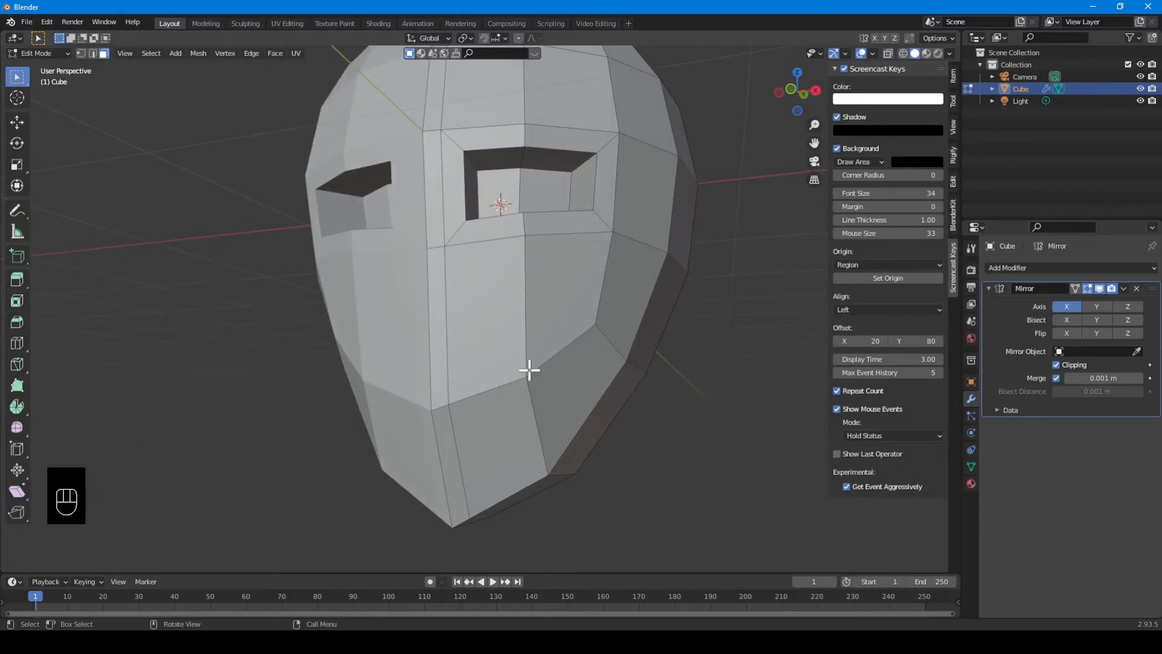
{"action": "mouse_move", "coordinate": [449, 394]}
{"action": "middle_mouse_down"}
{"action": "mouse_move", "coordinate": [470, 399]}
{"action": "mouse_move", "coordinate": [394, 391]}
{"action": "mouse_move", "coordinate": [405, 384]}
{"action": "mouse_move", "coordinate": [407, 408]}
{"action": "mouse_move", "coordinate": [467, 394]}
{"action": "middle_mouse_up"}
{"action": "key", "text": "3"}
{"action": "left_click", "coordinate": [407, 390]}
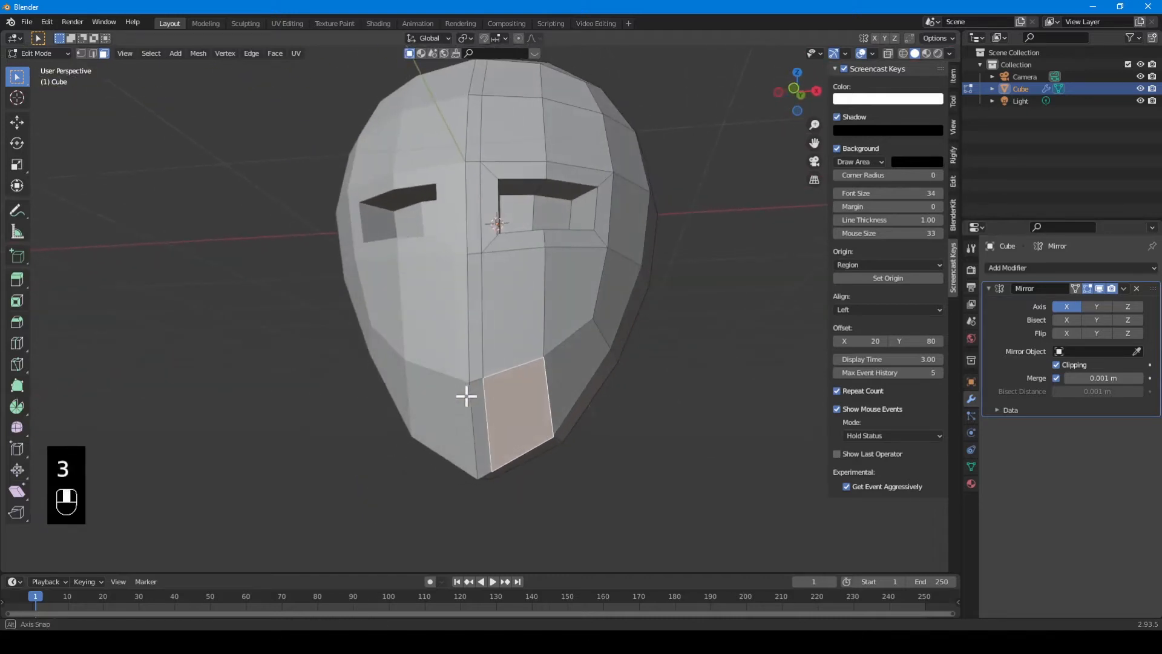
{"action": "left_click", "coordinate": [475, 400], "text": "shift"}
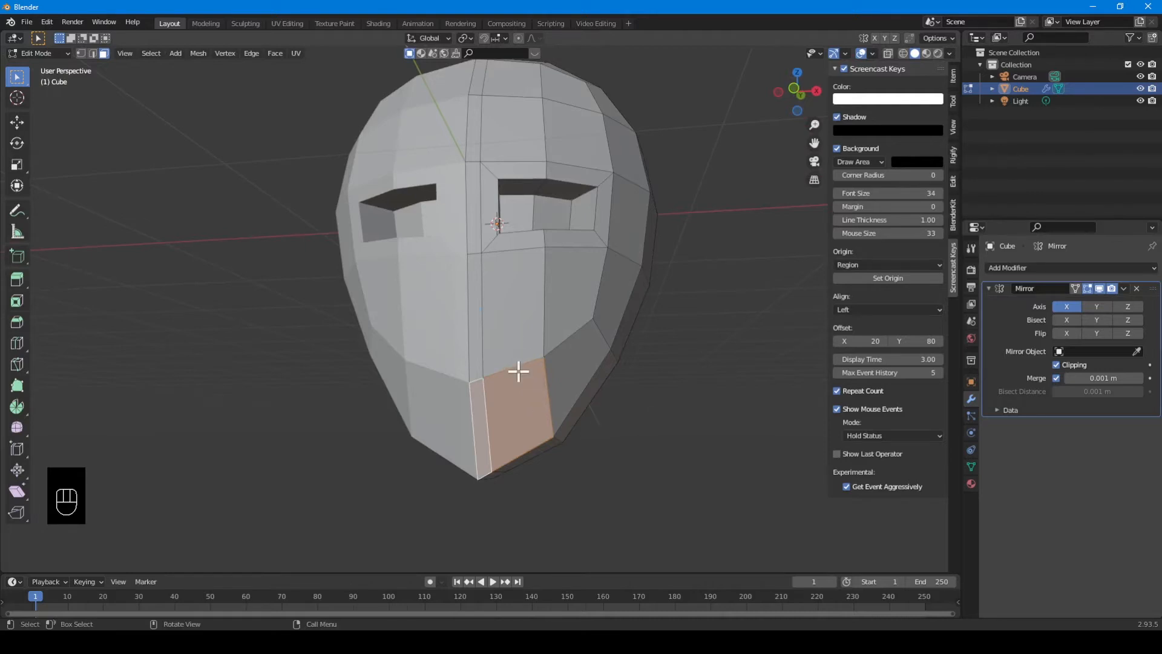
{"action": "key", "text": "ctrl+r"}
{"action": "left_click", "coordinate": [547, 331]}
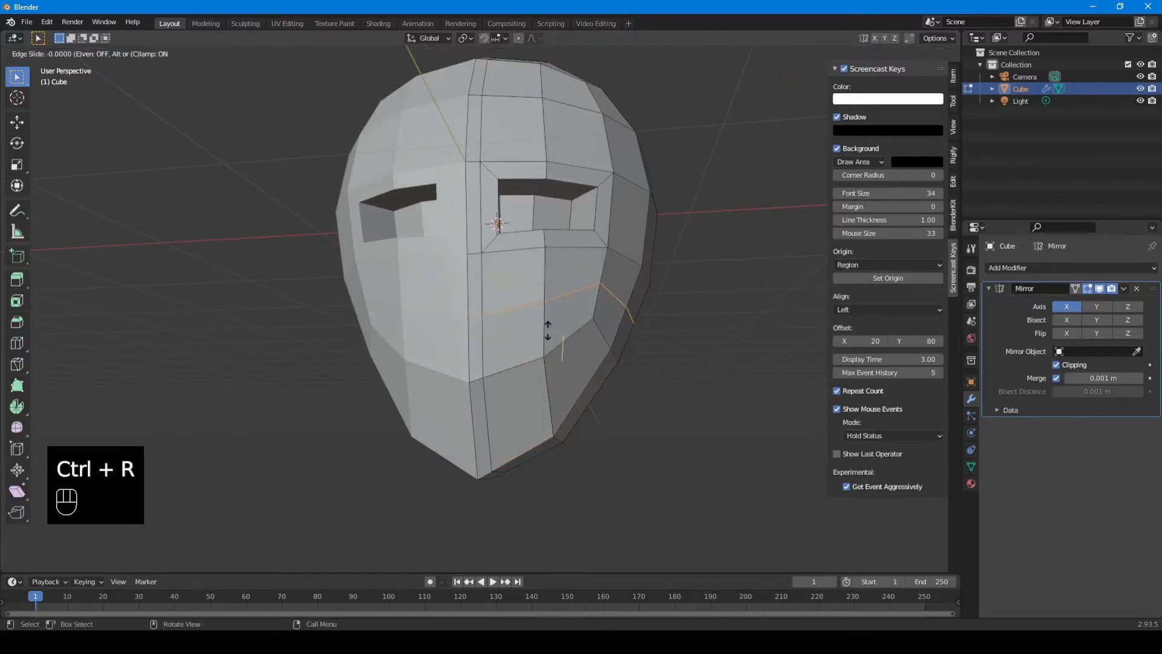
{"action": "left_click", "coordinate": [548, 332]}
Select the four mouth and chin faces beside the centre line and inset them about 0.026 m with Outset enabled.
{"action": "middle_click_drag", "start_coordinate": [591, 399], "coordinate": [519, 400]}
{"action": "left_click", "coordinate": [483, 394]}
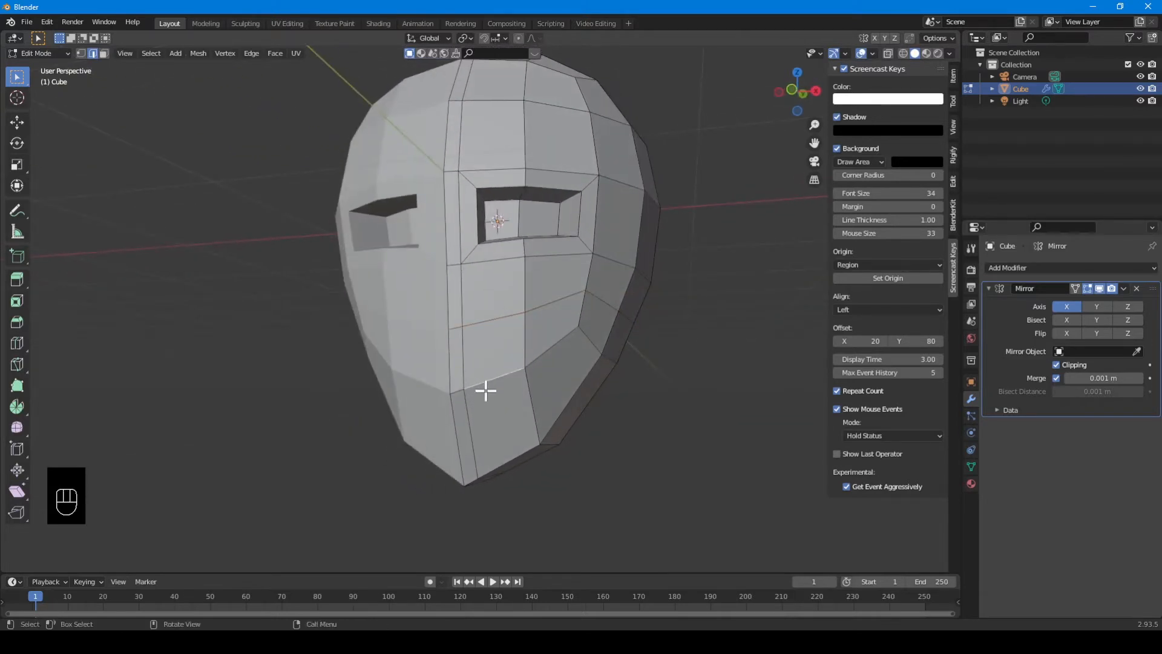
{"action": "key", "text": "3"}
{"action": "left_click", "coordinate": [483, 367]}
{"action": "left_click", "coordinate": [470, 408], "text": "shift"}
{"action": "left_click", "coordinate": [456, 405], "text": "shift"}
{"action": "left_click", "coordinate": [455, 383], "text": "shift"}
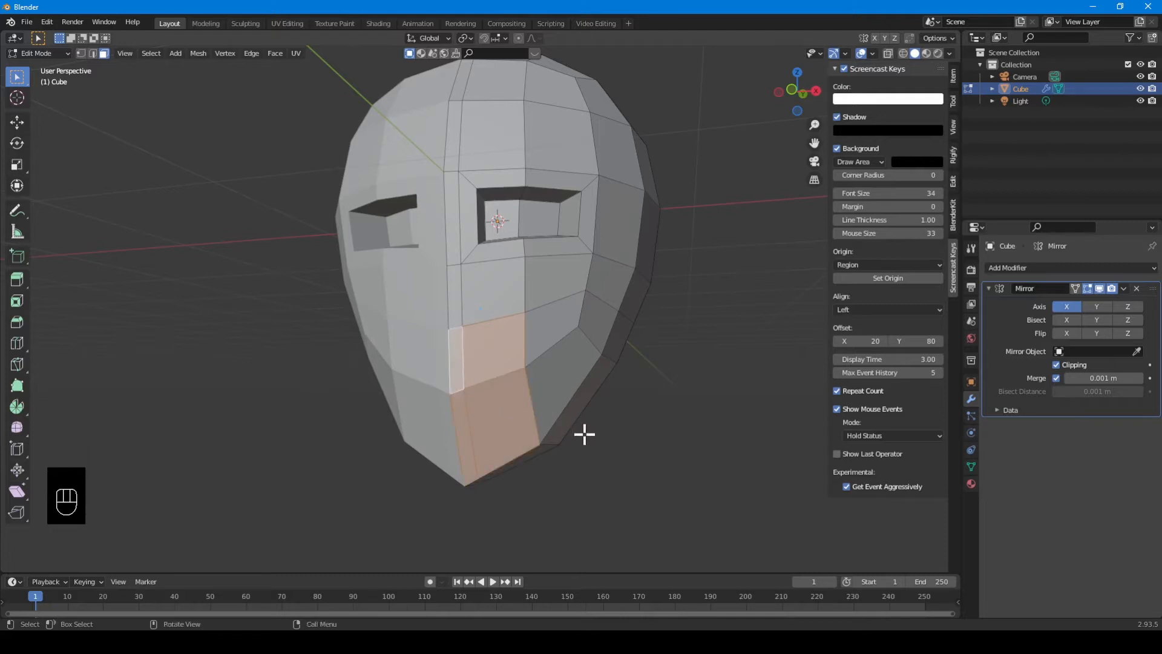
{"action": "key", "text": "i"}
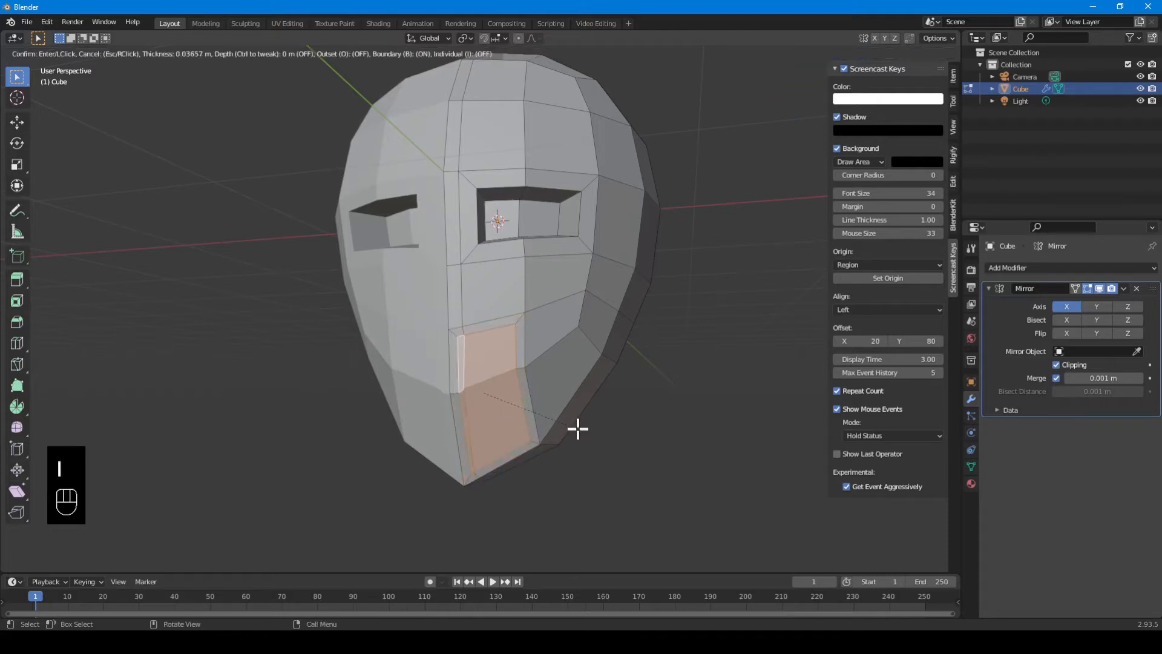
{"action": "left_click", "coordinate": [579, 430]}
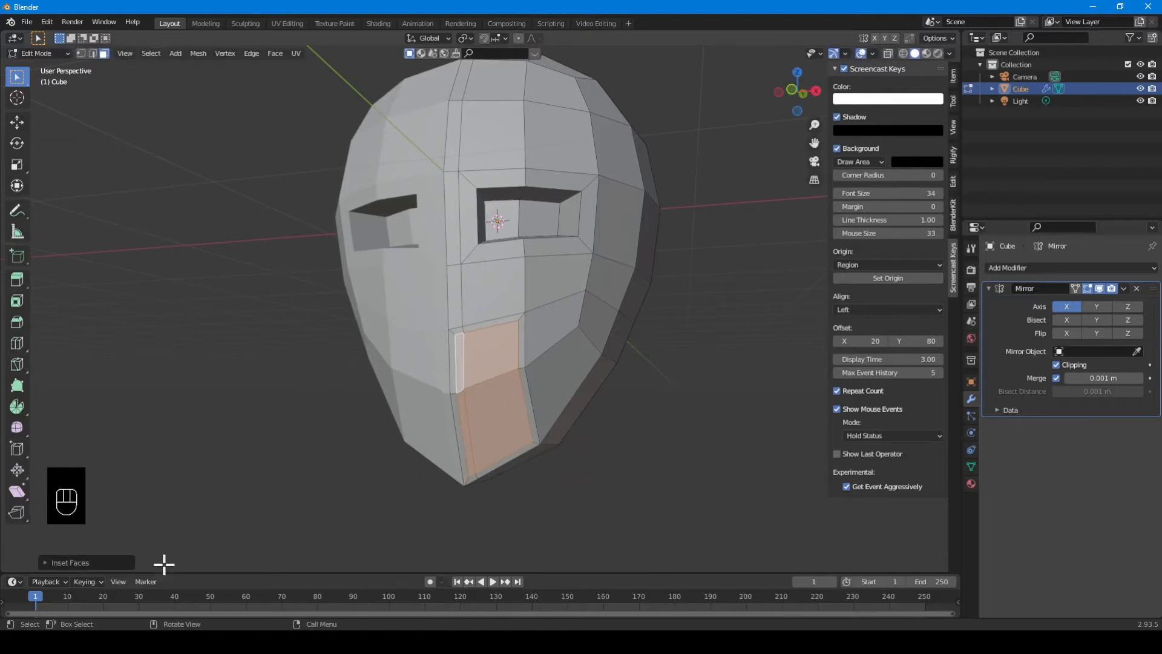
{"action": "left_click", "coordinate": [90, 563]}
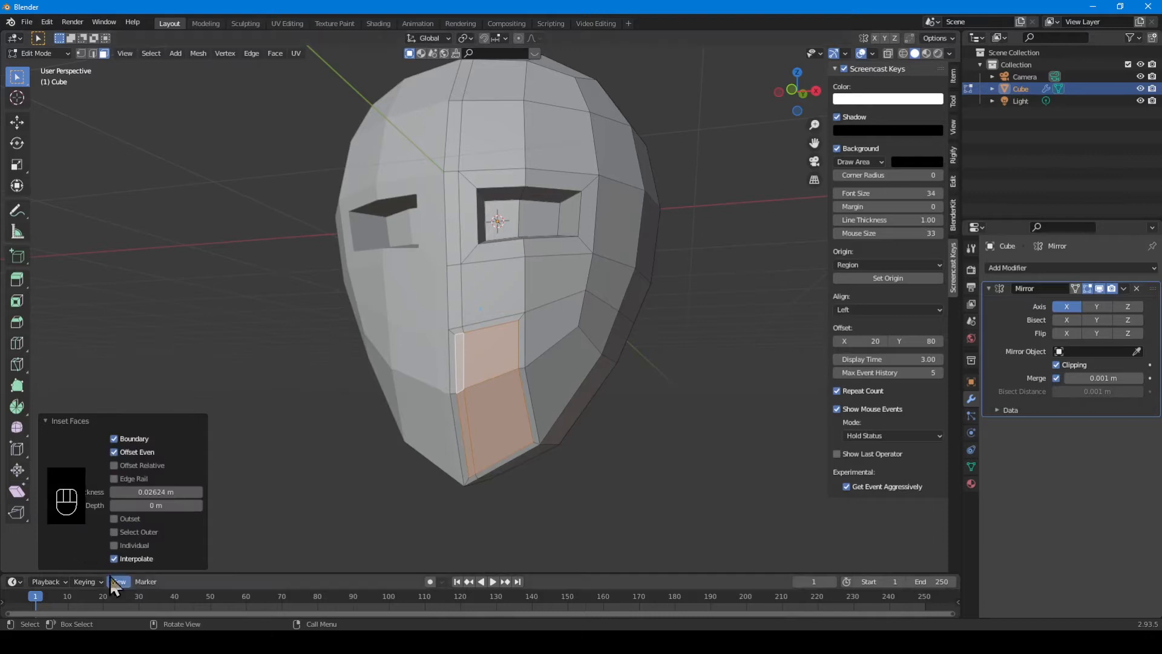
{"action": "left_click", "coordinate": [114, 518]}
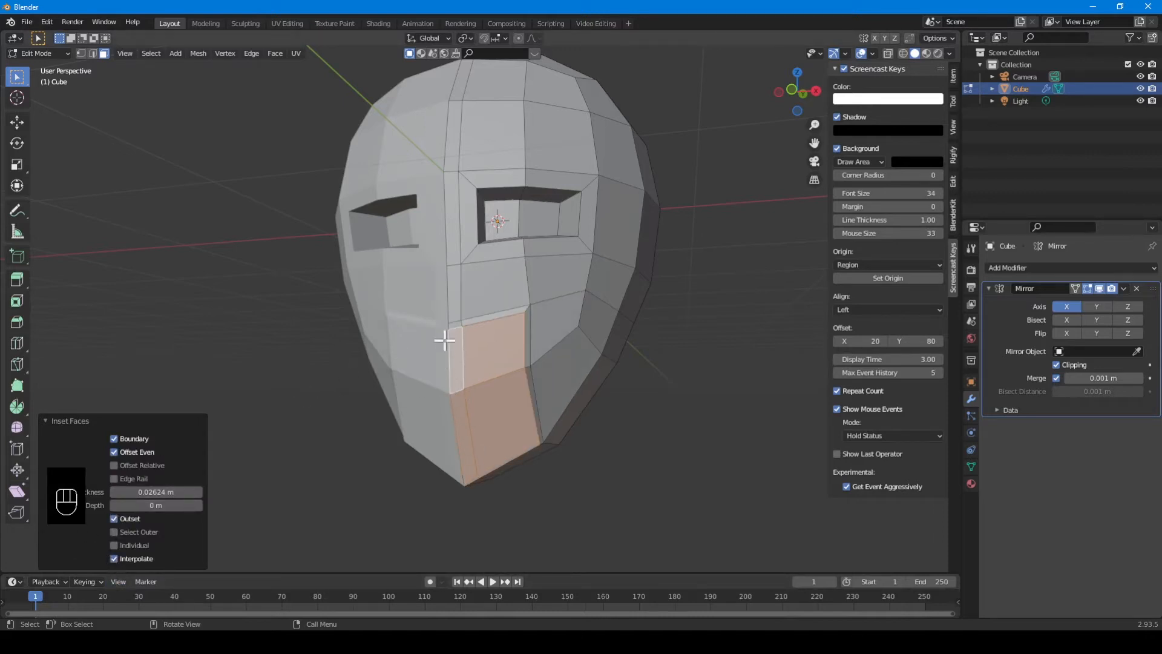
Scale the selected mouth faces to 0.742 along Z and delete them to open the mouth.
{"action": "middle_click_drag", "start_coordinate": [445, 340], "coordinate": [549, 313]}
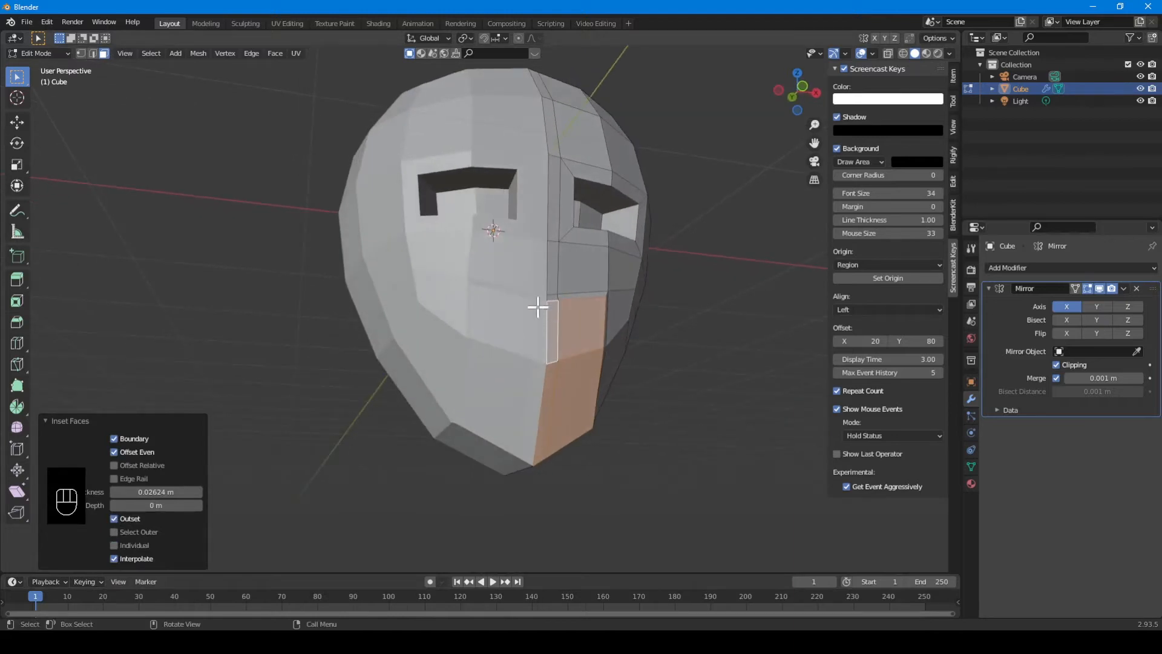
{"action": "middle_click_drag", "start_coordinate": [539, 416], "coordinate": [526, 431]}
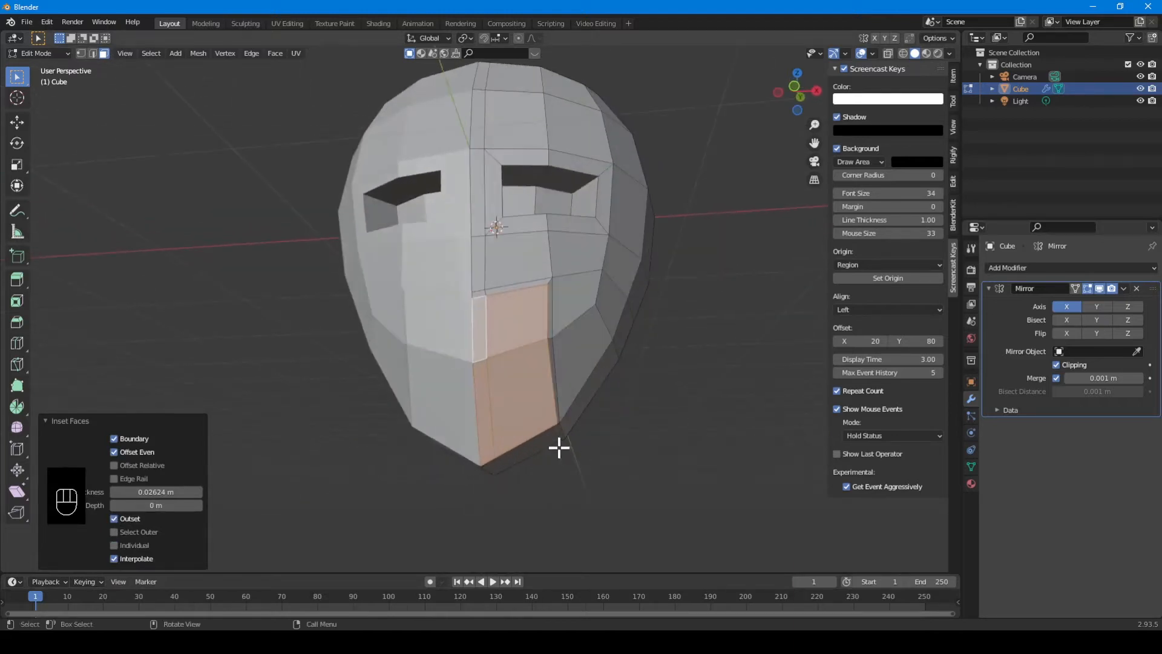
{"action": "key", "text": "s"}
{"action": "key", "text": "z"}
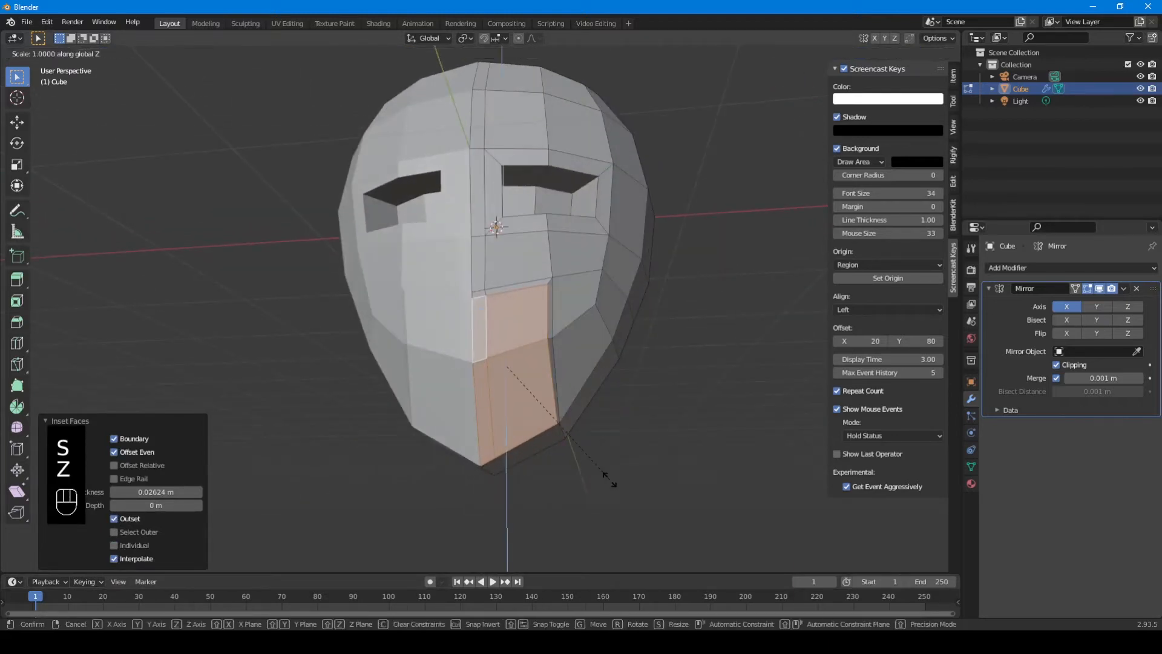
{"action": "left_click", "coordinate": [579, 453]}
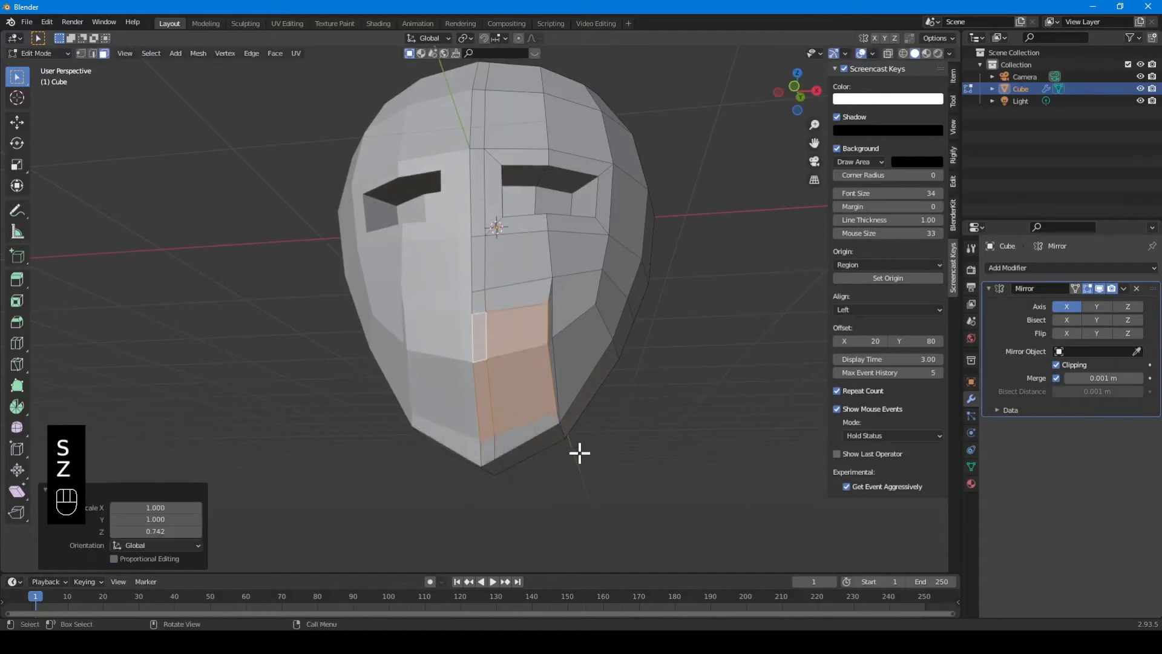
{"action": "key", "text": "x"}
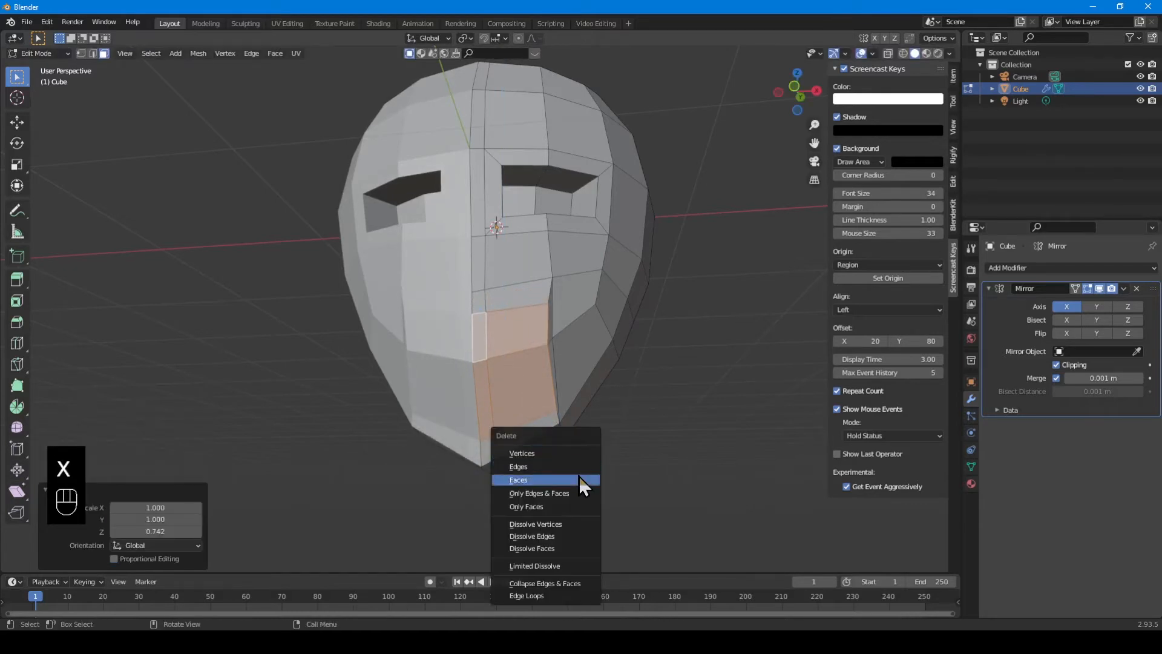
{"action": "left_click", "coordinate": [578, 478]}
In vertex mode, move the mouth opening's upper outer corner vertex down about 0.11 m along Z.
{"action": "mouse_move", "coordinate": [492, 387]}
{"action": "middle_mouse_down"}
{"action": "mouse_move", "coordinate": [384, 400]}
{"action": "mouse_move", "coordinate": [499, 386]}
{"action": "middle_mouse_up"}
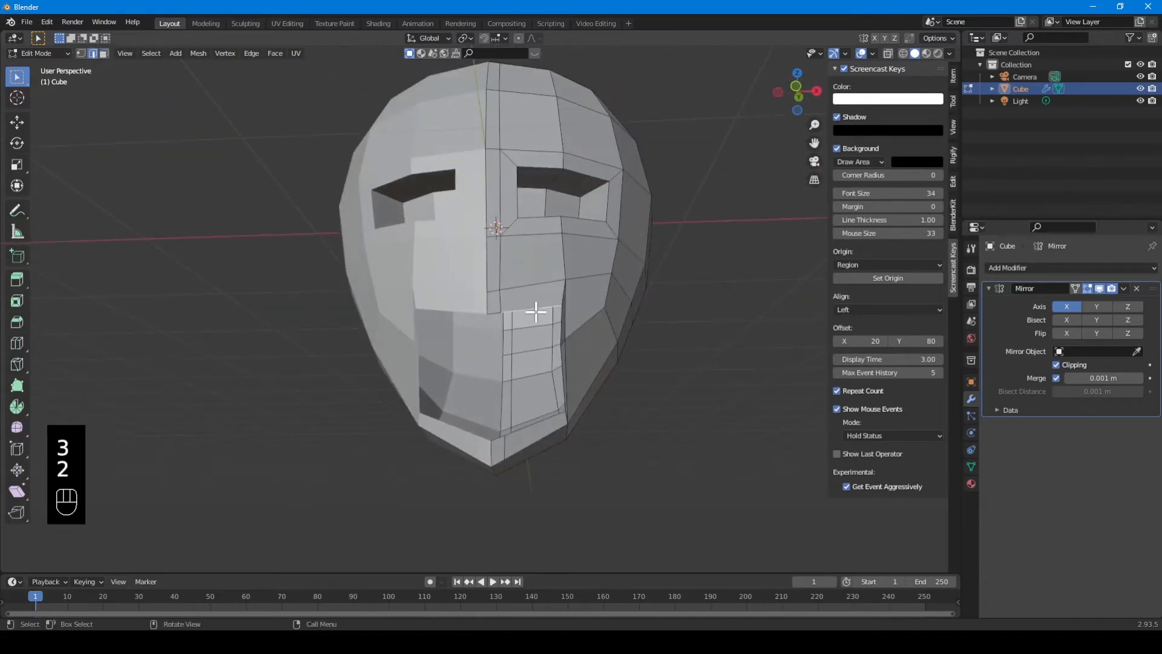
{"action": "key", "text": "1"}
{"action": "middle_click_drag", "start_coordinate": [529, 386], "coordinate": [539, 416]}
{"action": "key", "text": "g"}
{"action": "key", "text": "z"}
{"action": "left_click", "coordinate": [433, 430]}
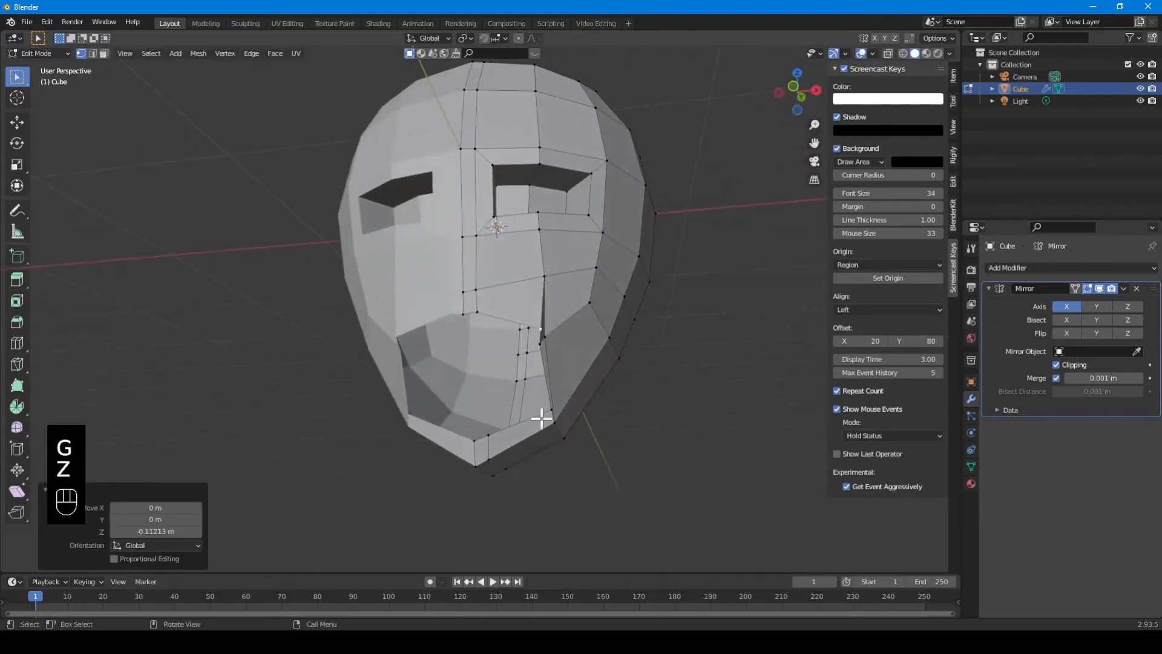
Move the mouth opening's lower outer corner vertex inward and up about 0.16 m, and its upper outer vertex inward about 0.12 m.
{"action": "left_click", "coordinate": [537, 420]}
{"action": "key", "text": "g"}
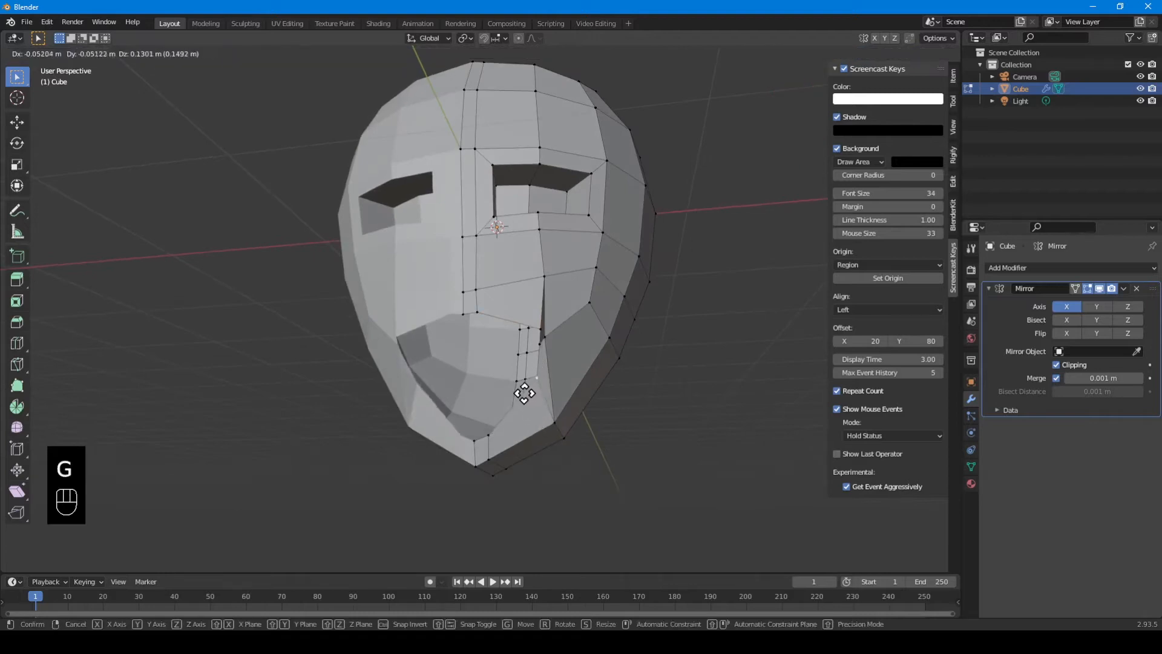
{"action": "left_click", "coordinate": [522, 386]}
{"action": "scroll", "coordinate": [542, 445], "scroll_direction": "up", "scroll_amount": 2}
{"action": "mouse_move", "coordinate": [542, 444]}
{"action": "middle_mouse_down"}
{"action": "mouse_move", "coordinate": [594, 436]}
{"action": "mouse_move", "coordinate": [554, 446]}
{"action": "middle_mouse_up"}
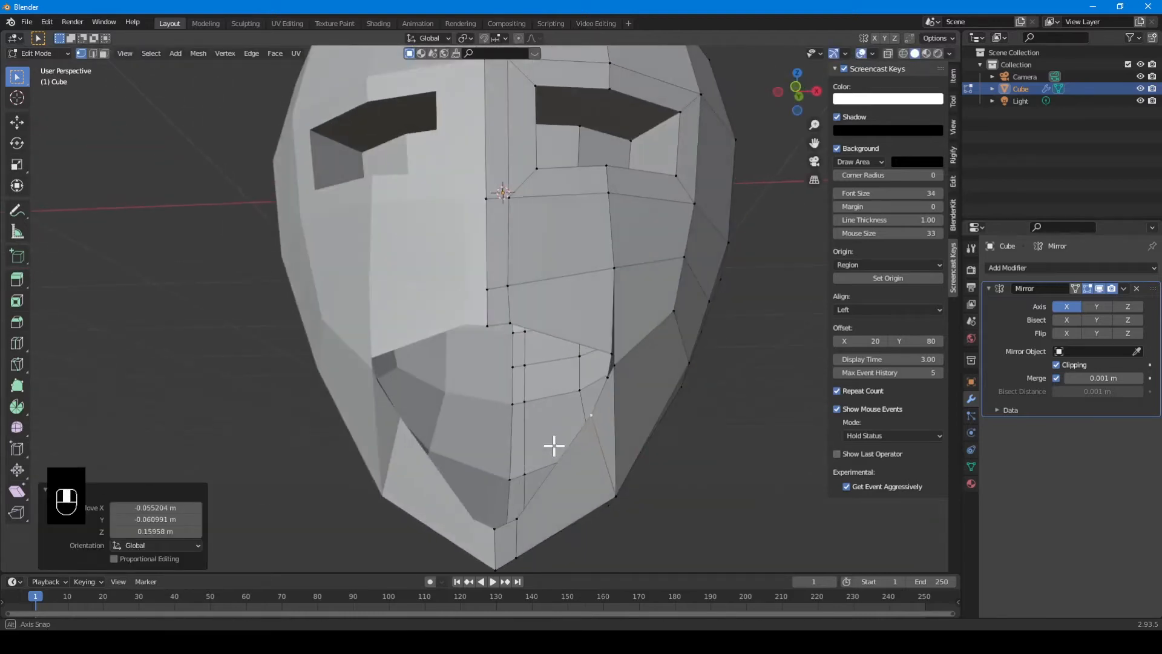
{"action": "left_click", "coordinate": [608, 349]}
{"action": "key", "text": "g"}
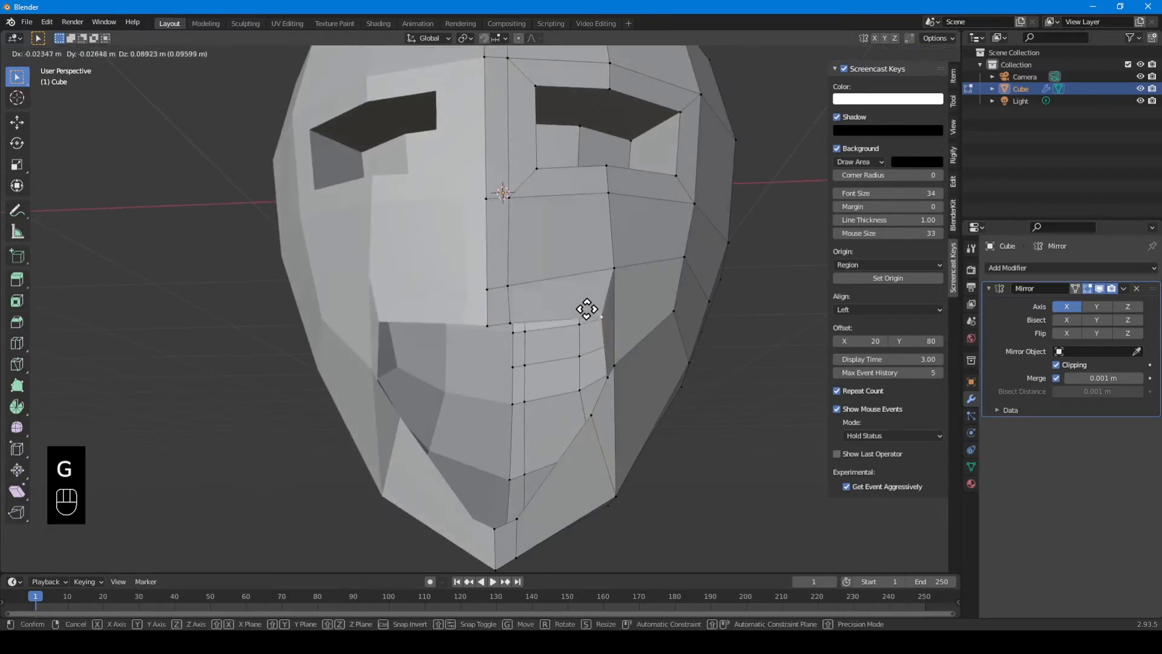
{"action": "left_click", "coordinate": [548, 343]}
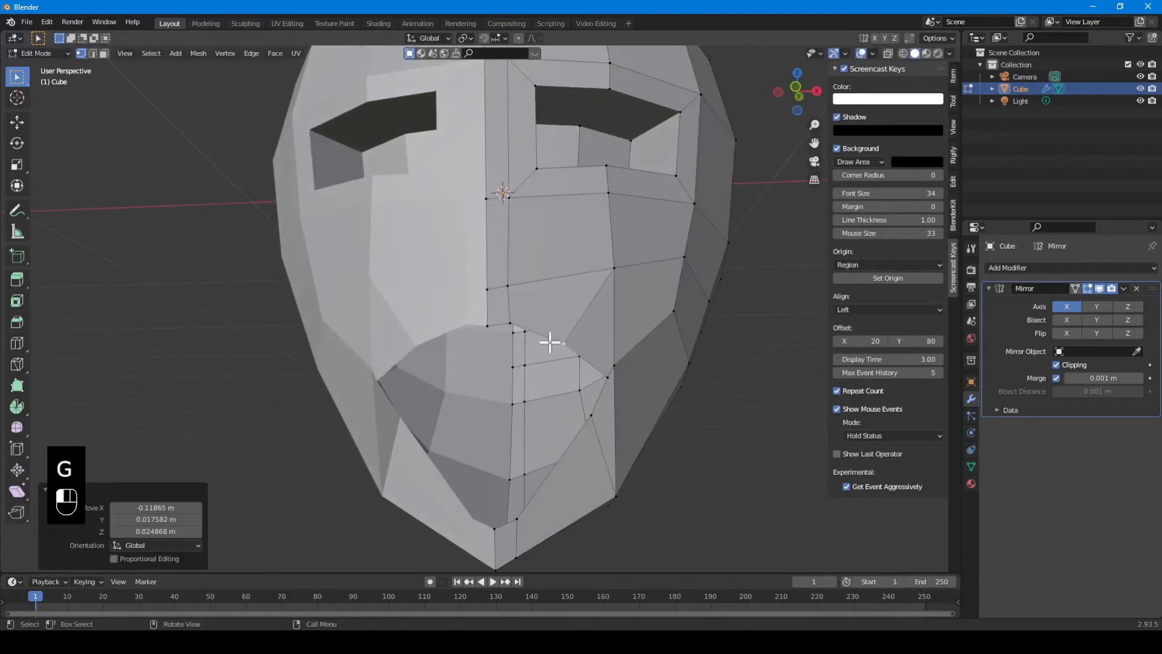
Move the mouth opening's middle outer vertex inward about 0.1 m and the vertex below it inward about 0.08 m.
{"action": "left_click", "coordinate": [605, 388]}
{"action": "key", "text": "g"}
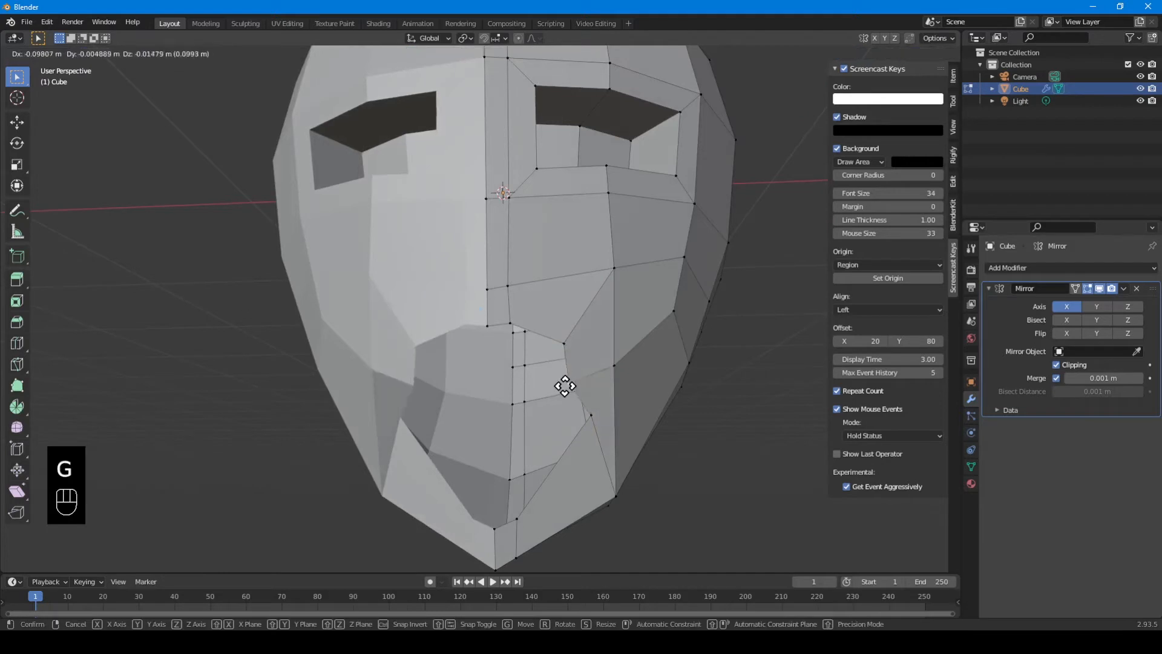
{"action": "left_click", "coordinate": [565, 386]}
{"action": "key", "text": "g"}
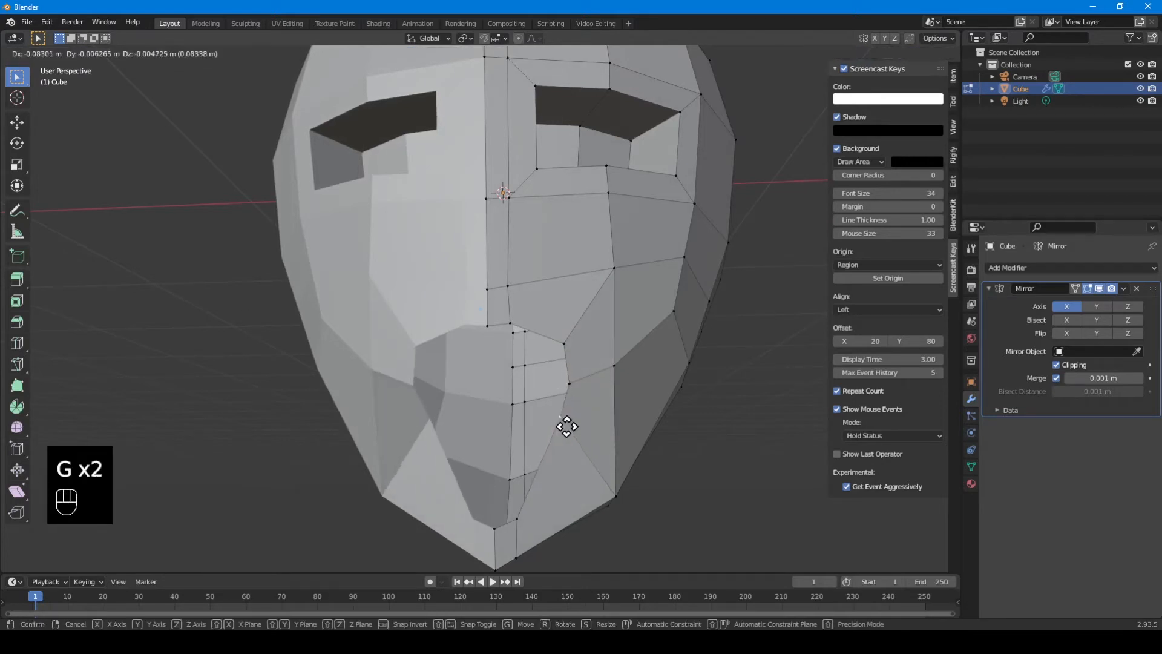
{"action": "left_click", "coordinate": [567, 427]}
In edge mode, select the edge loop around the mouth opening and flatten it by scaling to 0 along Y.
{"action": "middle_click_drag", "start_coordinate": [561, 423], "coordinate": [457, 410]}
{"action": "key", "text": "2"}
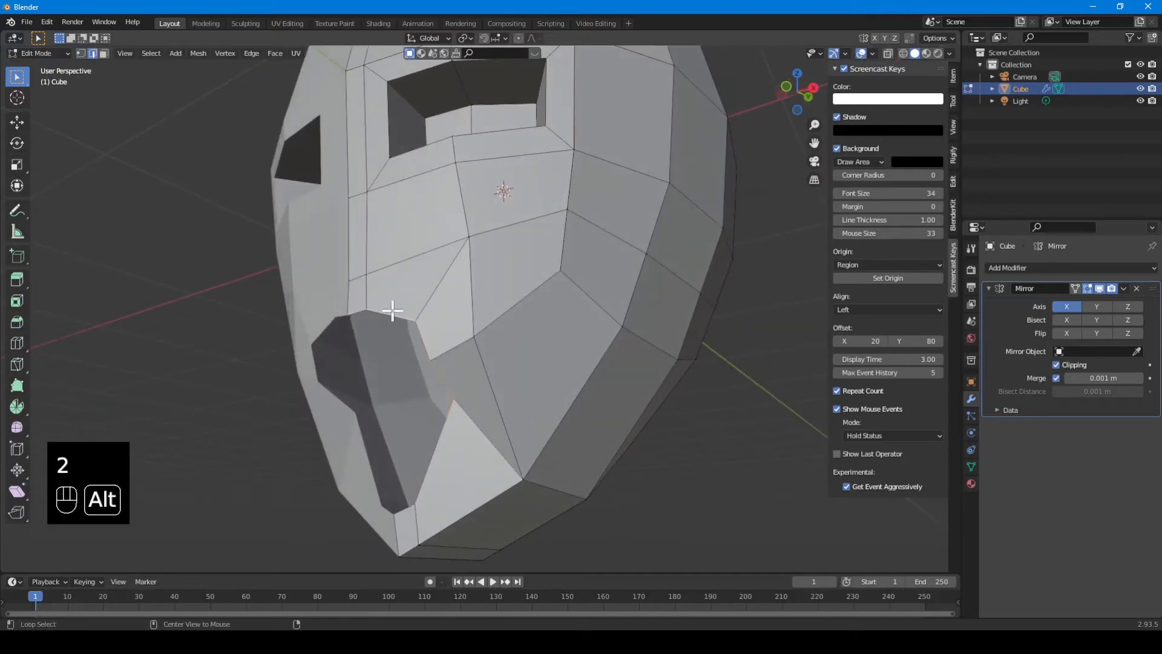
{"action": "middle_click_drag", "start_coordinate": [476, 473], "coordinate": [327, 422]}
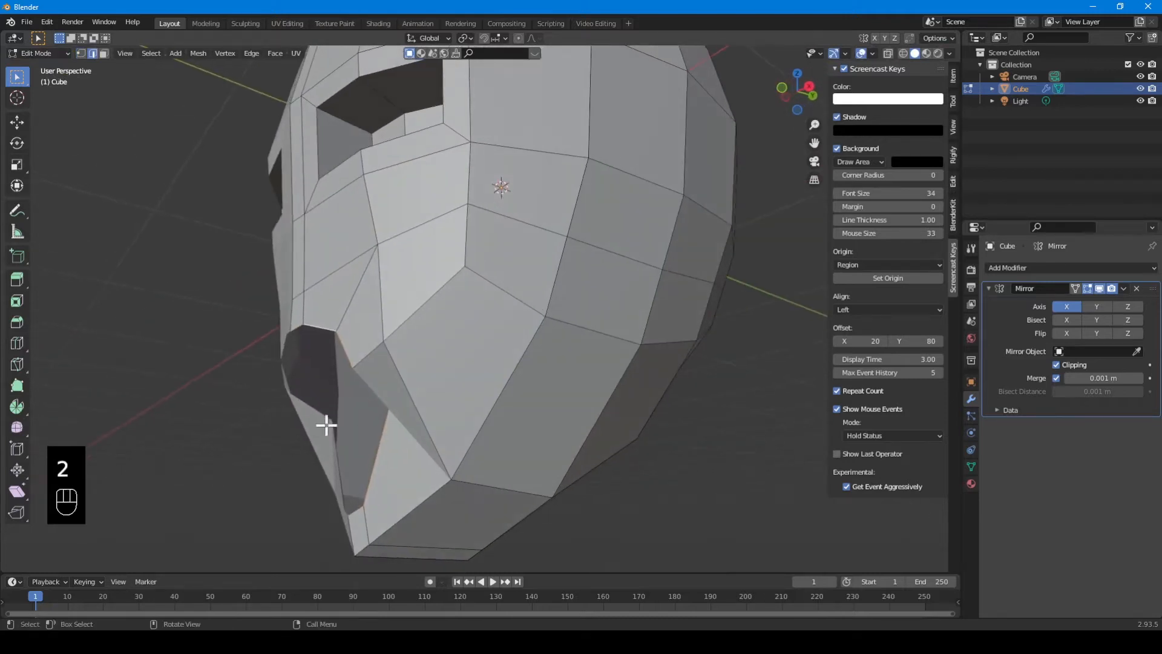
{"action": "key", "text": "s"}
{"action": "key", "text": "y"}
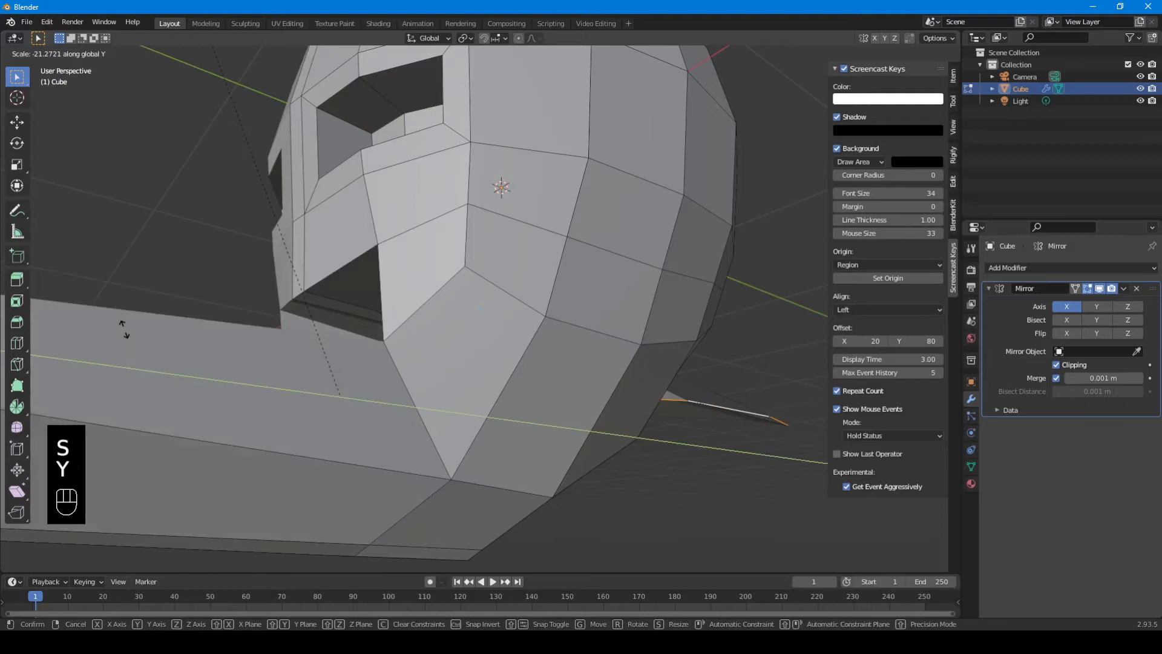
{"action": "key", "text": "KP_0"}
{"action": "key", "text": "KP_Enter"}
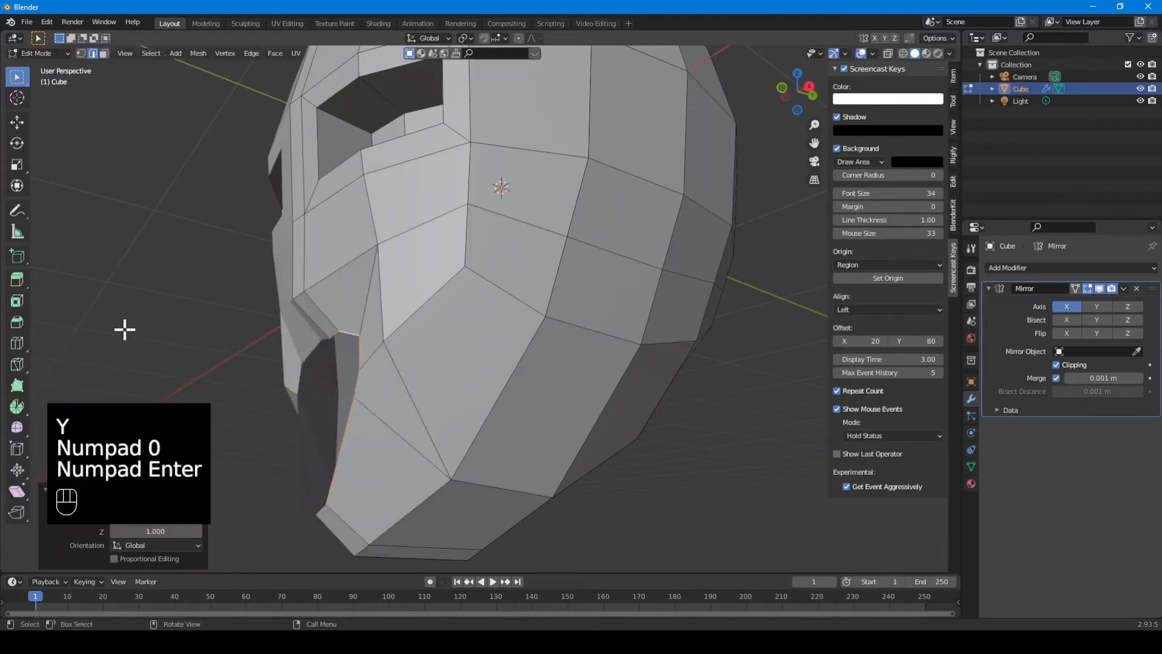
Select the edge at the lower end of the narrow nose strip and move it forward about 0.05 m along Y.
{"action": "middle_click_drag", "start_coordinate": [122, 327], "coordinate": [437, 312]}
{"action": "key", "text": "3"}
{"action": "left_click", "coordinate": [439, 279]}
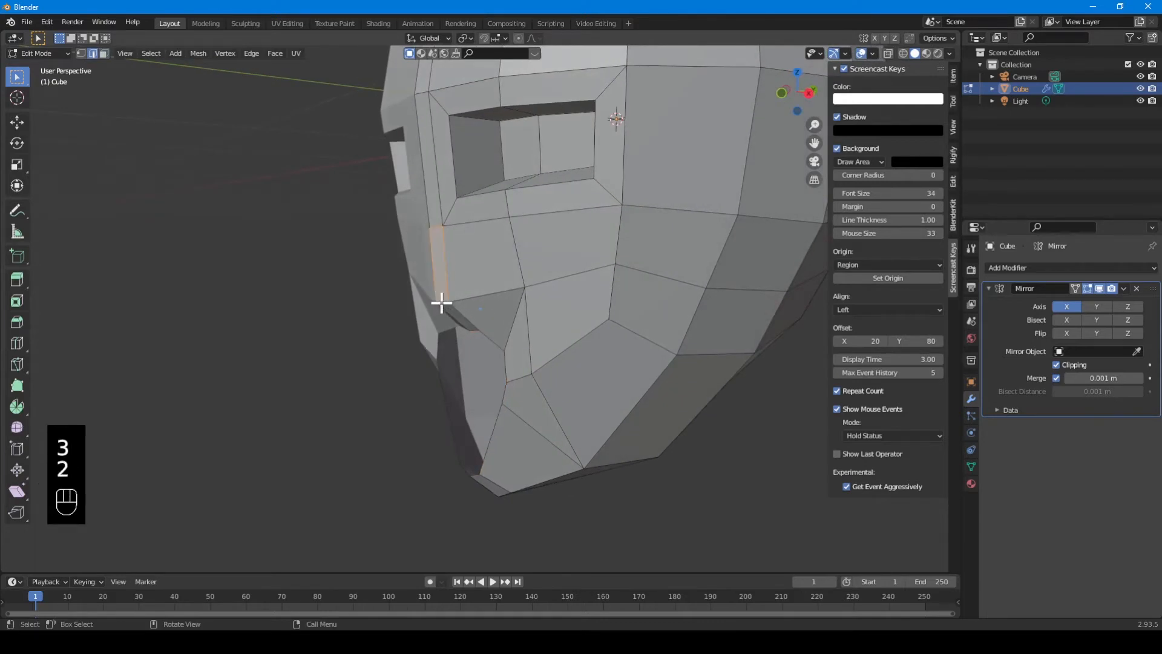
{"action": "key", "text": "g"}
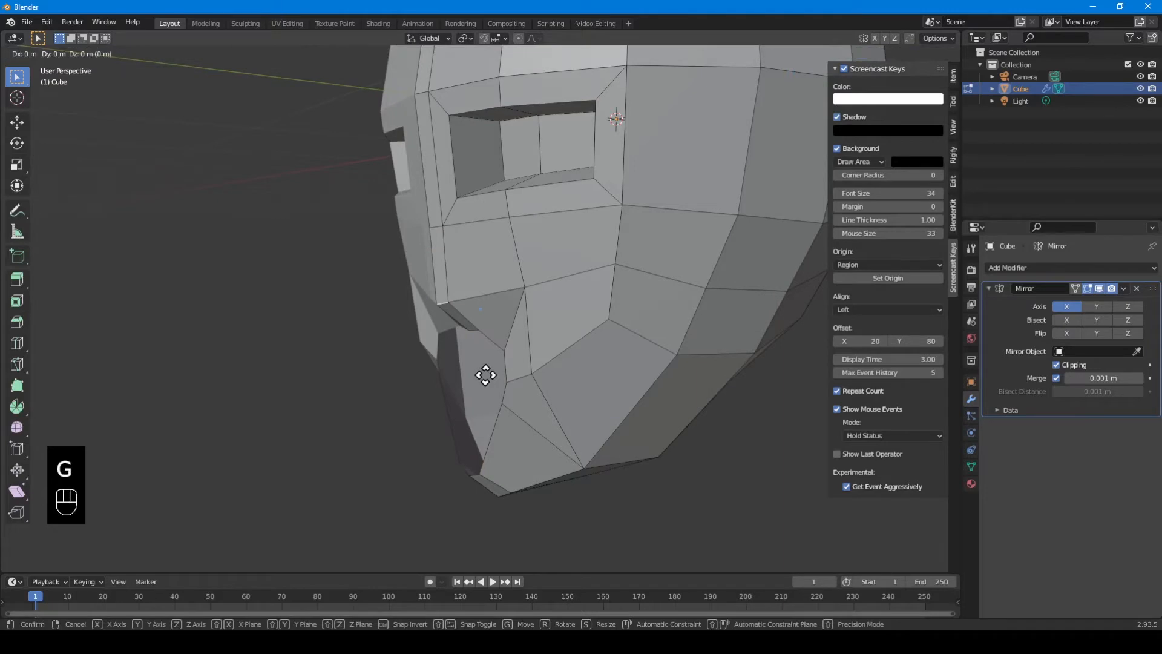
{"action": "key", "text": "y"}
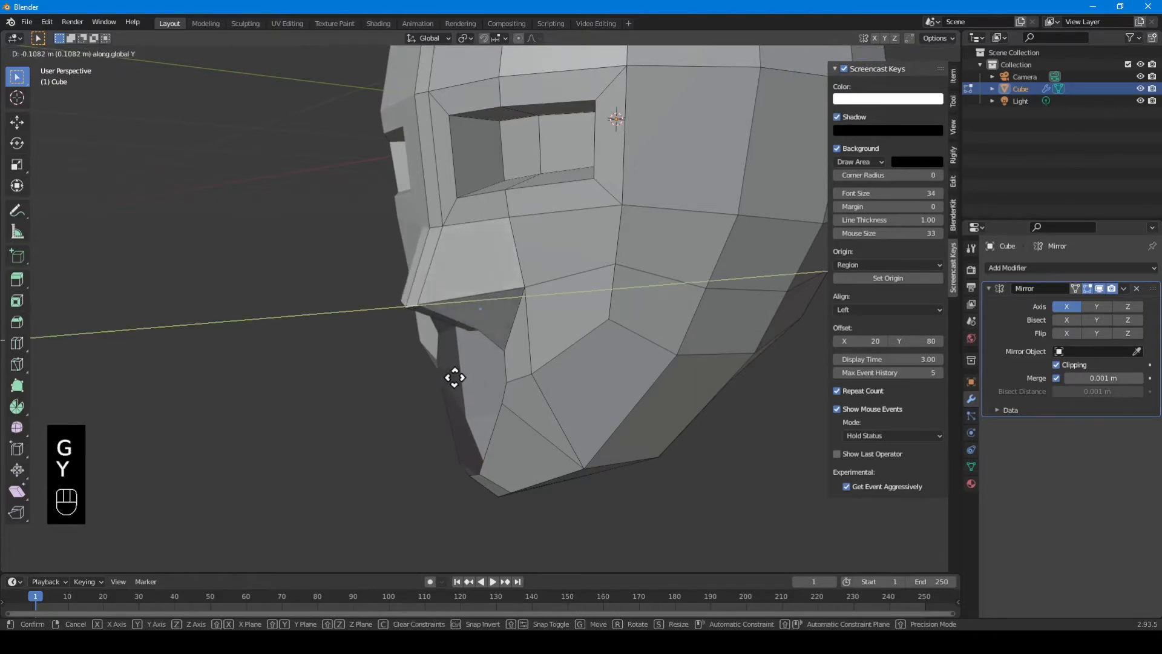
{"action": "left_click", "coordinate": [454, 377]}
{"action": "middle_click_drag", "start_coordinate": [470, 371], "coordinate": [515, 350]}
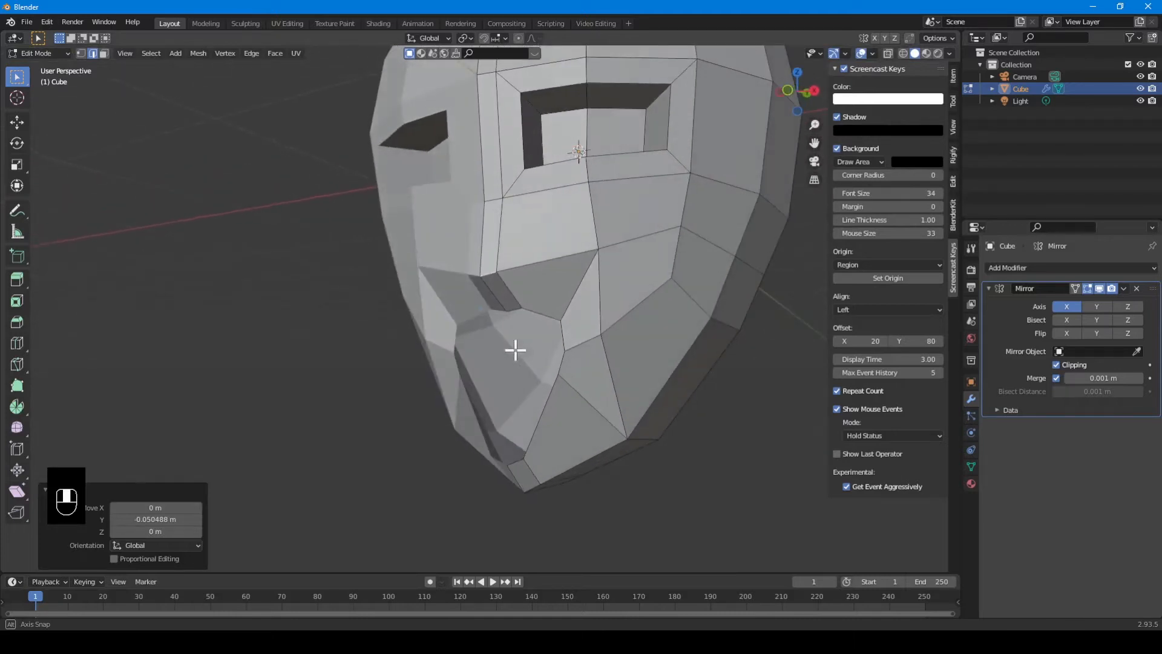
Select the edge loop around the mouth opening and try extruding it into the head.
{"action": "left_click", "coordinate": [538, 312], "text": "alt"}
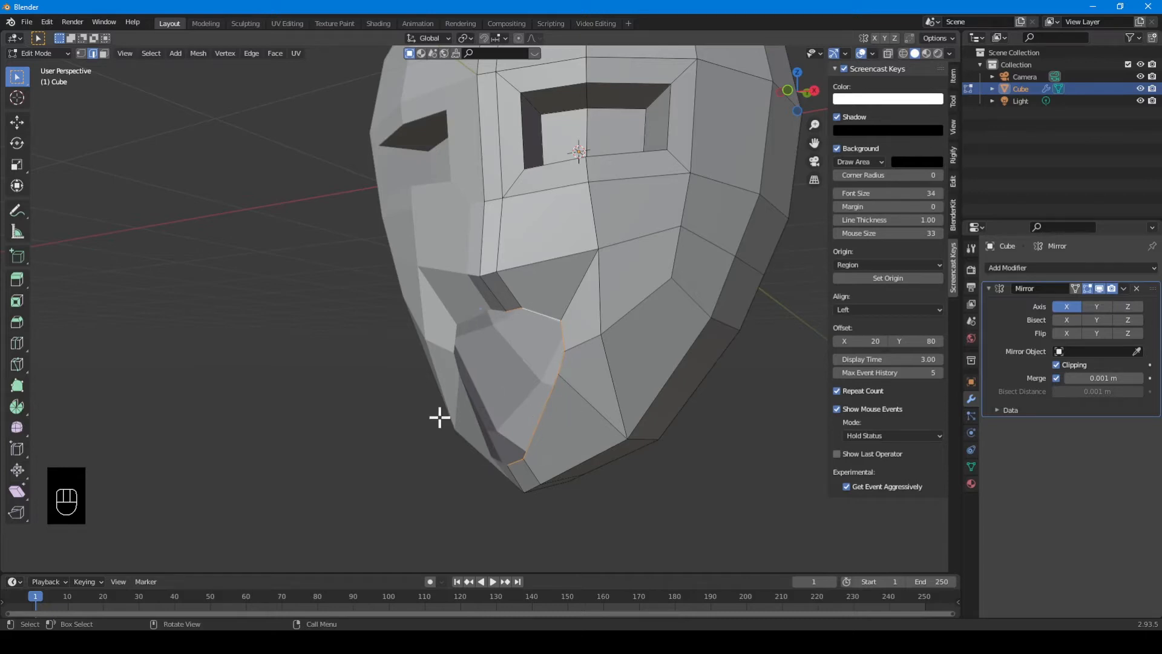
{"action": "key", "text": "e"}
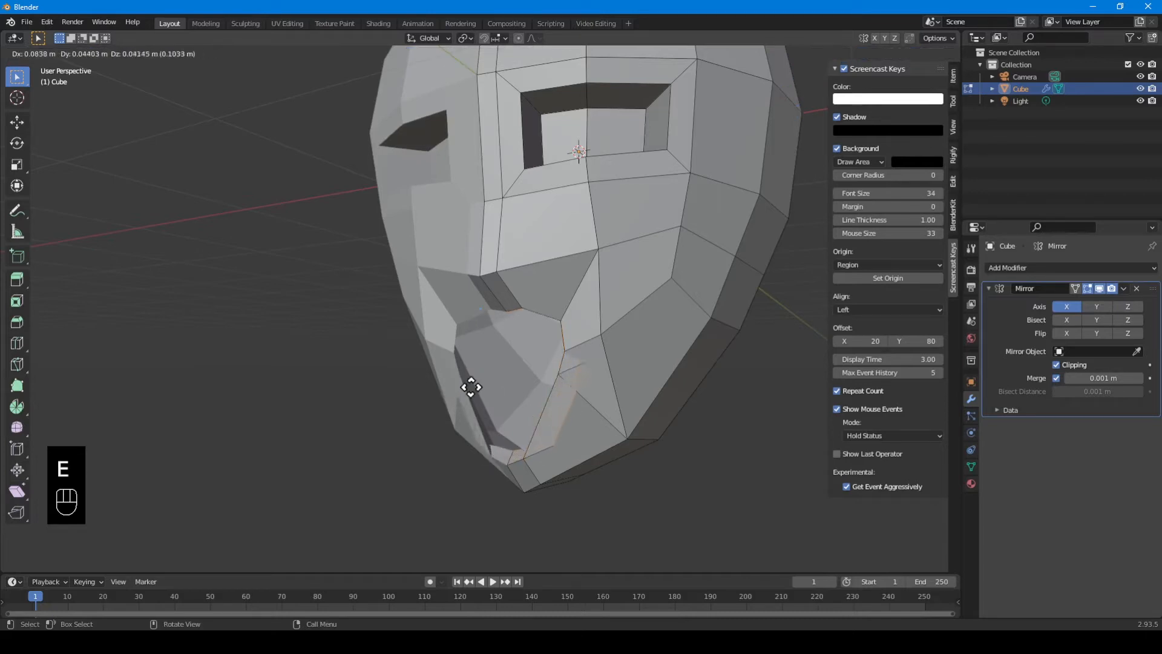
{"action": "left_click", "coordinate": [482, 381]}
{"action": "middle_click_drag", "start_coordinate": [483, 381], "coordinate": [562, 433]}
Undo the mouth edits back to the four selected mouth and chin faces before they were inset.
{"action": "key", "text": "ctrl+z"}
{"action": "key", "text": "ctrl+z"}
{"action": "key", "text": "ctrl+z"}
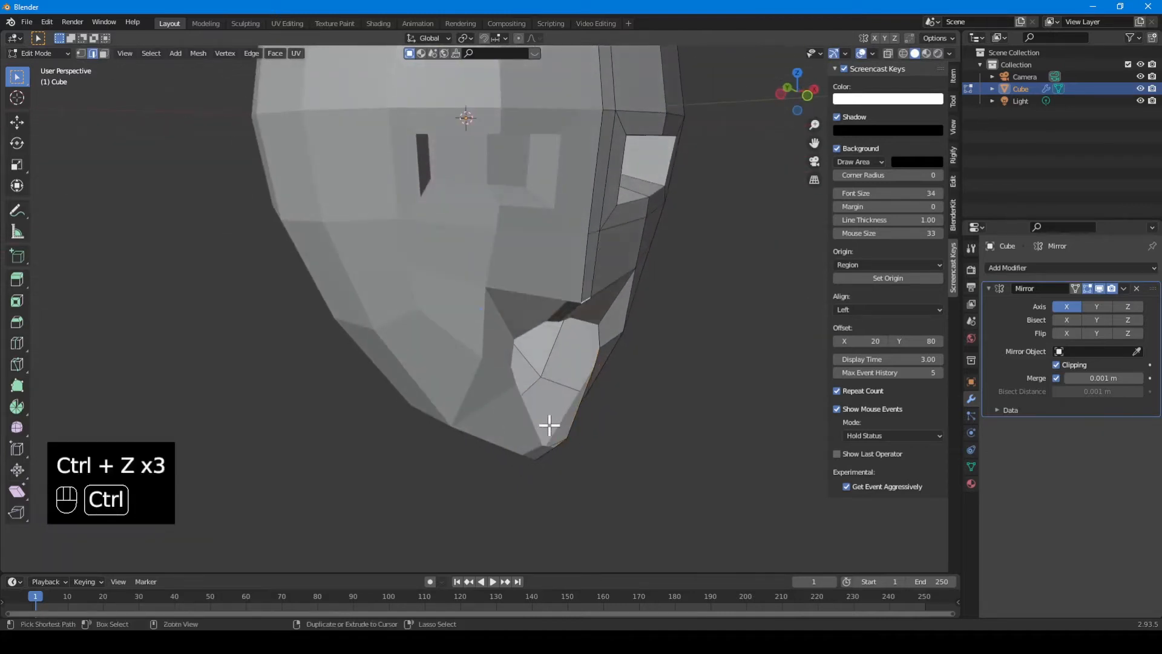
{"action": "key", "text": "ctrl+z"}
{"action": "key", "text": "ctrl+z"}
{"action": "key", "text": "ctrl+z"}
{"action": "key", "text": "ctrl+z"}
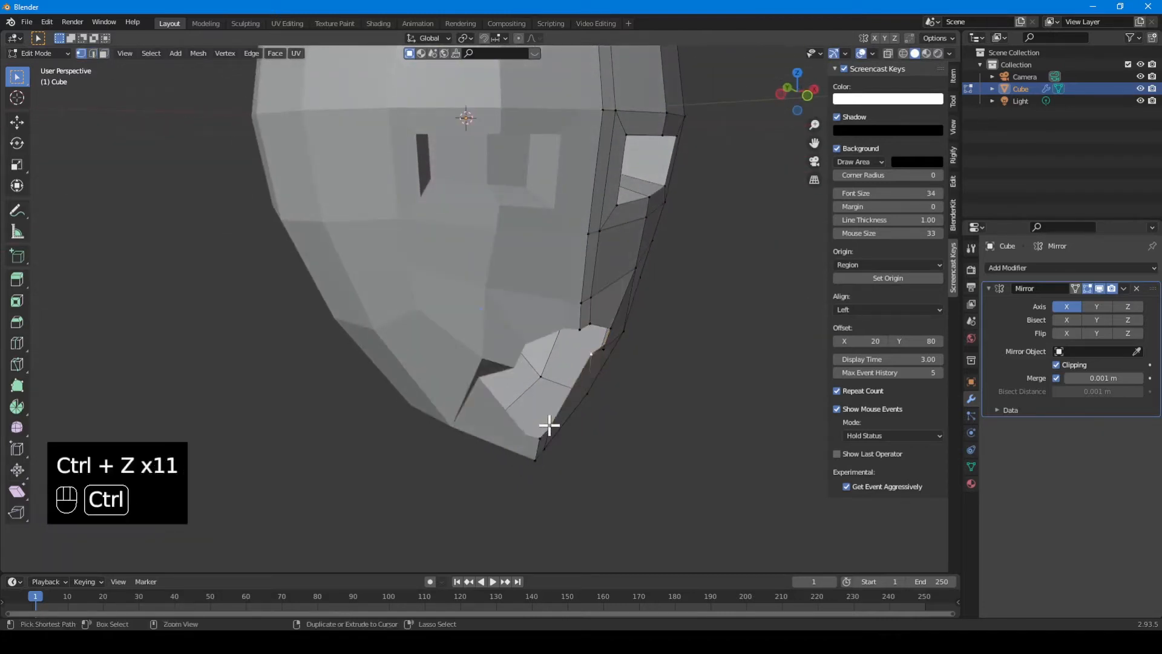
{"action": "key", "text": "ctrl+z"}
{"action": "key", "text": "ctrl+z"}
{"action": "key", "text": "ctrl+z"}
{"action": "key", "text": "ctrl+z"}
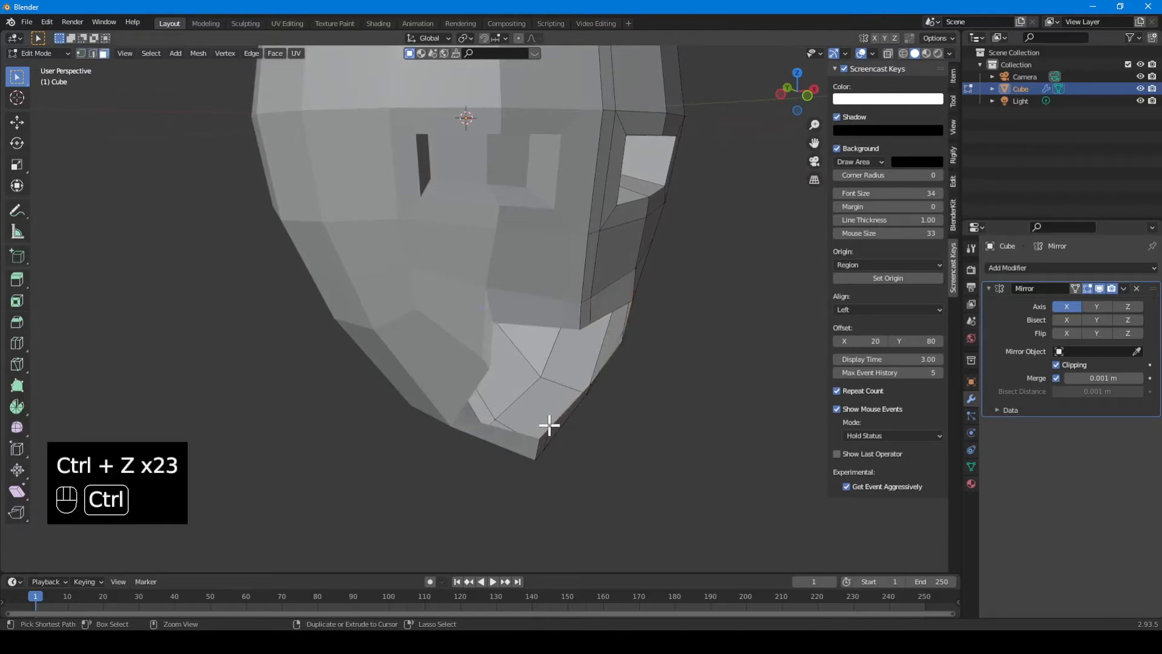
{"action": "key", "text": "ctrl+z"}
Extrude the four selected mouth faces inward about 0.34 m along their normal and flatten them by scaling to 0 along Y.
{"action": "middle_click_drag", "start_coordinate": [550, 423], "coordinate": [392, 420]}
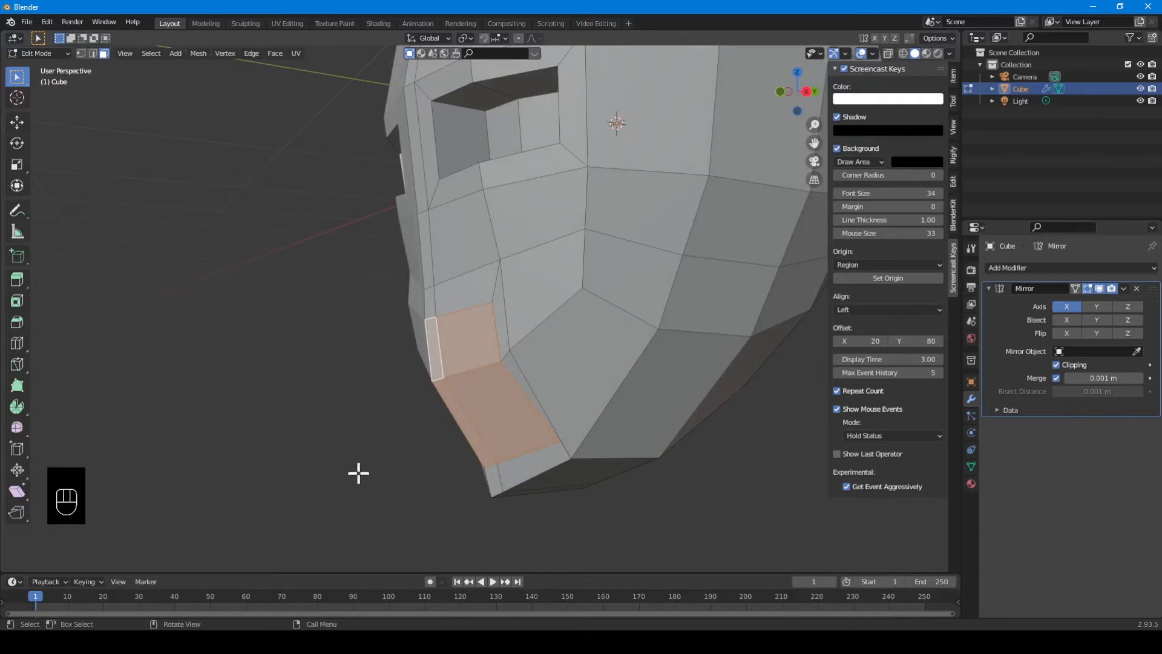
{"action": "key", "text": "e"}
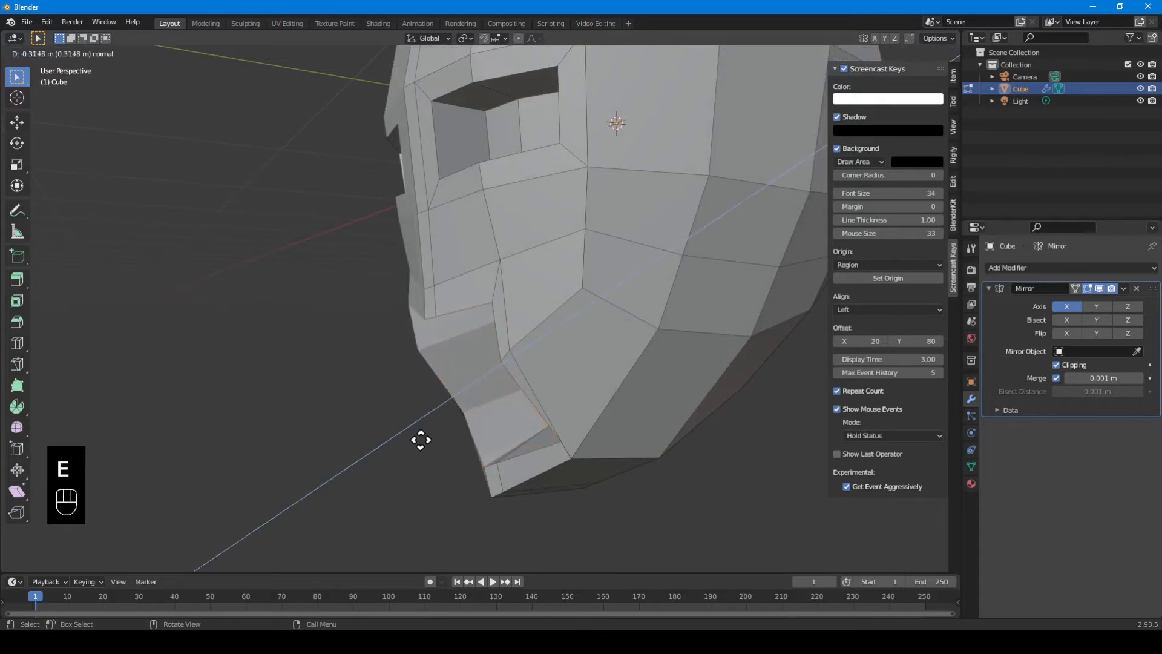
{"action": "left_click", "coordinate": [421, 440]}
{"action": "middle_click_drag", "start_coordinate": [422, 438], "coordinate": [556, 425]}
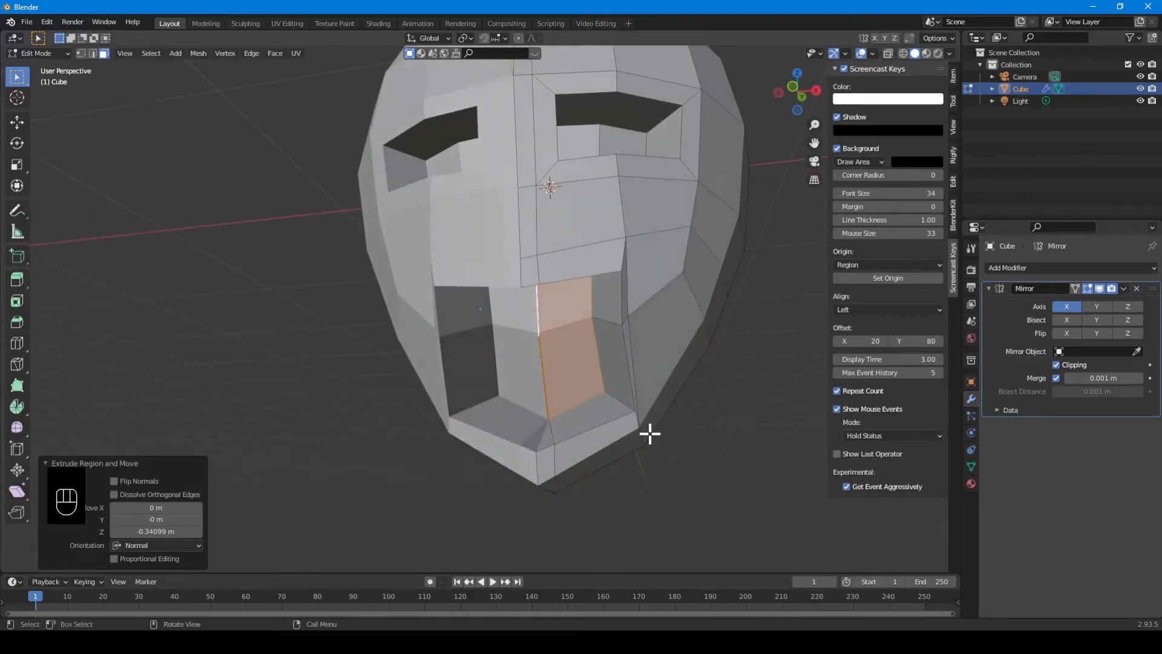
{"action": "key", "text": "s"}
{"action": "key", "text": "y"}
{"action": "key", "text": "KP_0"}
{"action": "key", "text": "KP_Enter"}
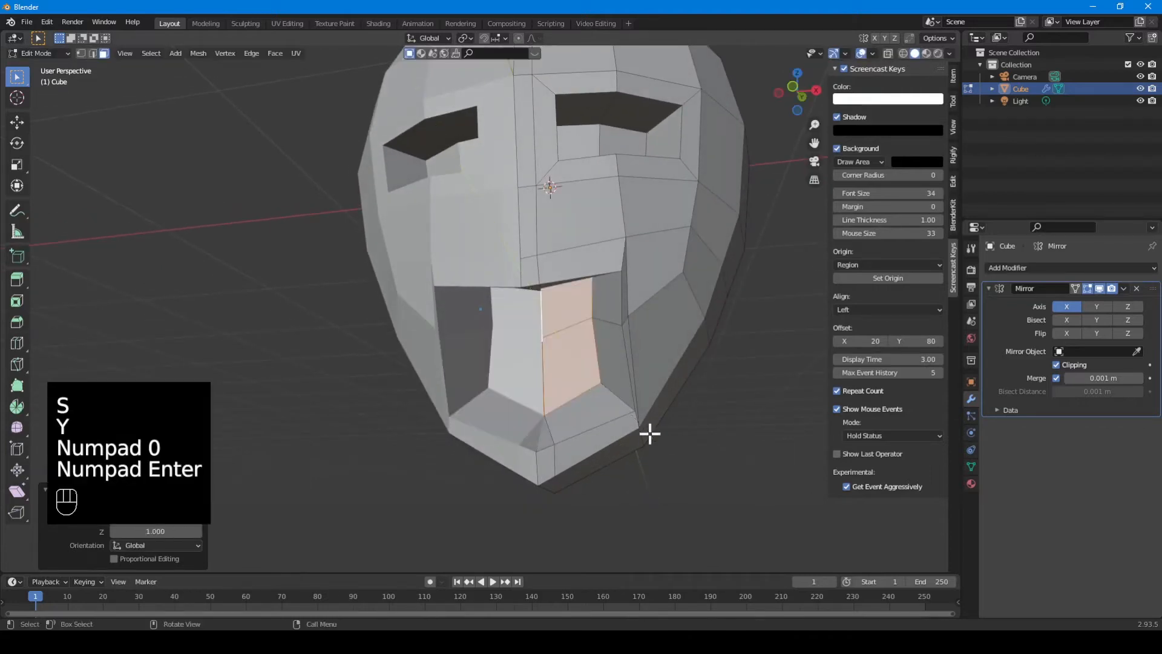
In vertex mode, move the lower outer corner vertex of the mouth rim inward about 0.1 m along X.
{"action": "middle_click_drag", "start_coordinate": [606, 438], "coordinate": [622, 415]}
{"action": "key", "text": "2"}
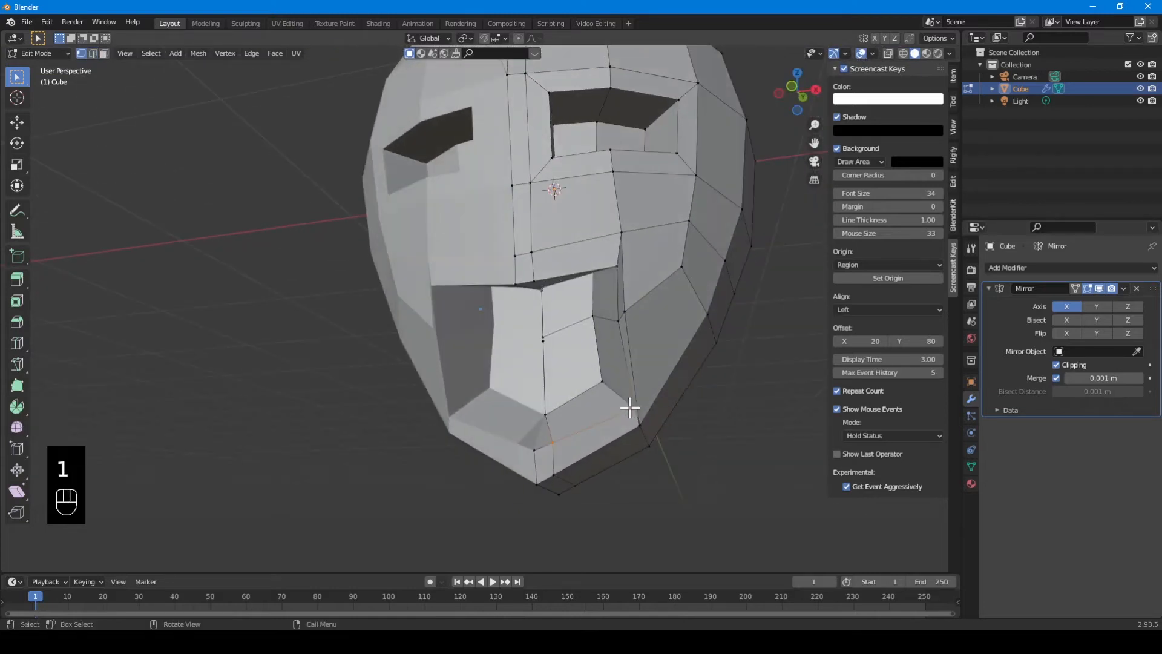
{"action": "key", "text": "g"}
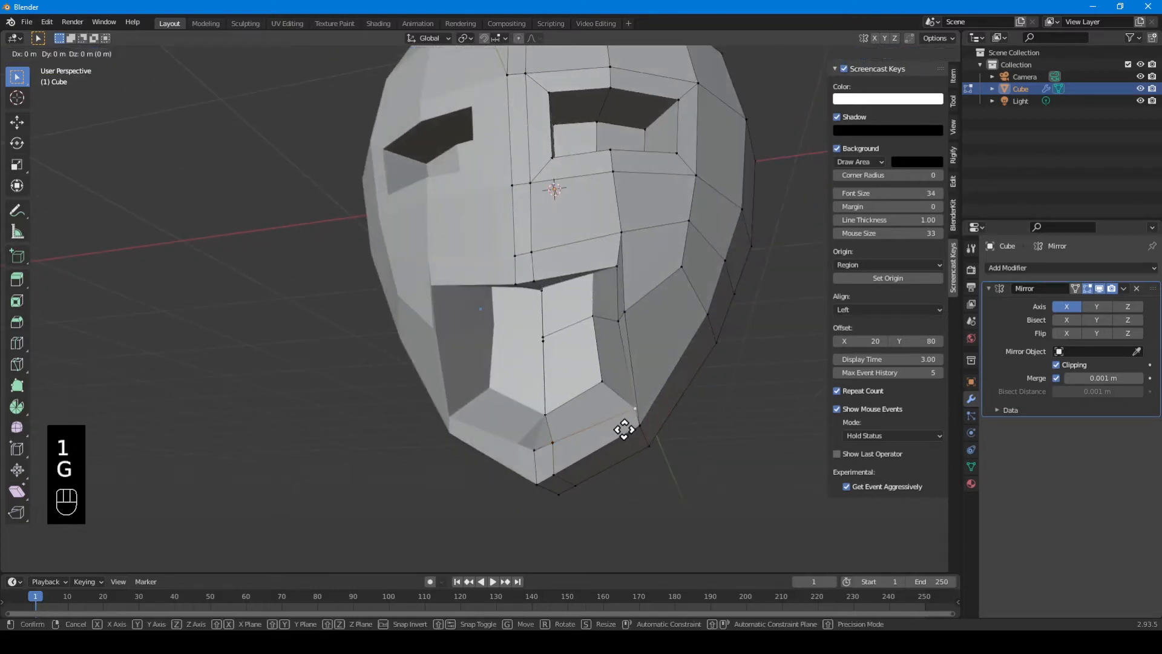
{"action": "key", "text": "x"}
{"action": "left_click", "coordinate": [594, 396]}
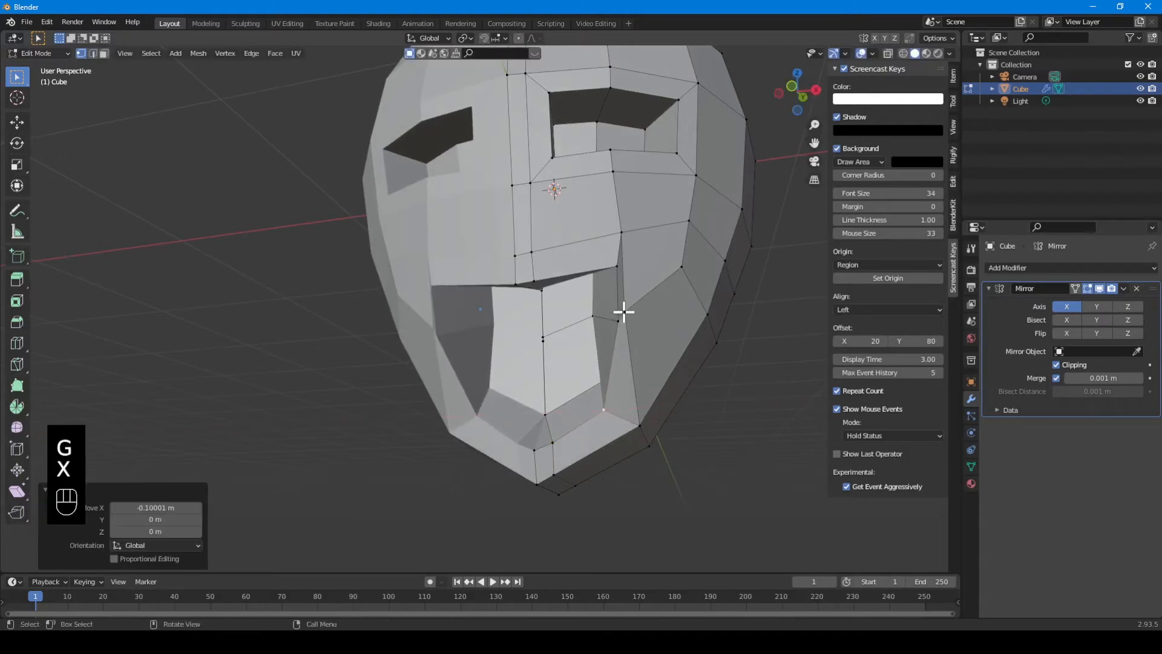
Move the mouth rim's middle outer vertex inward about 0.07 m along X and vertex-slide the upper outer corner toward the centre line.
{"action": "middle_click_drag", "start_coordinate": [623, 311], "coordinate": [602, 363]}
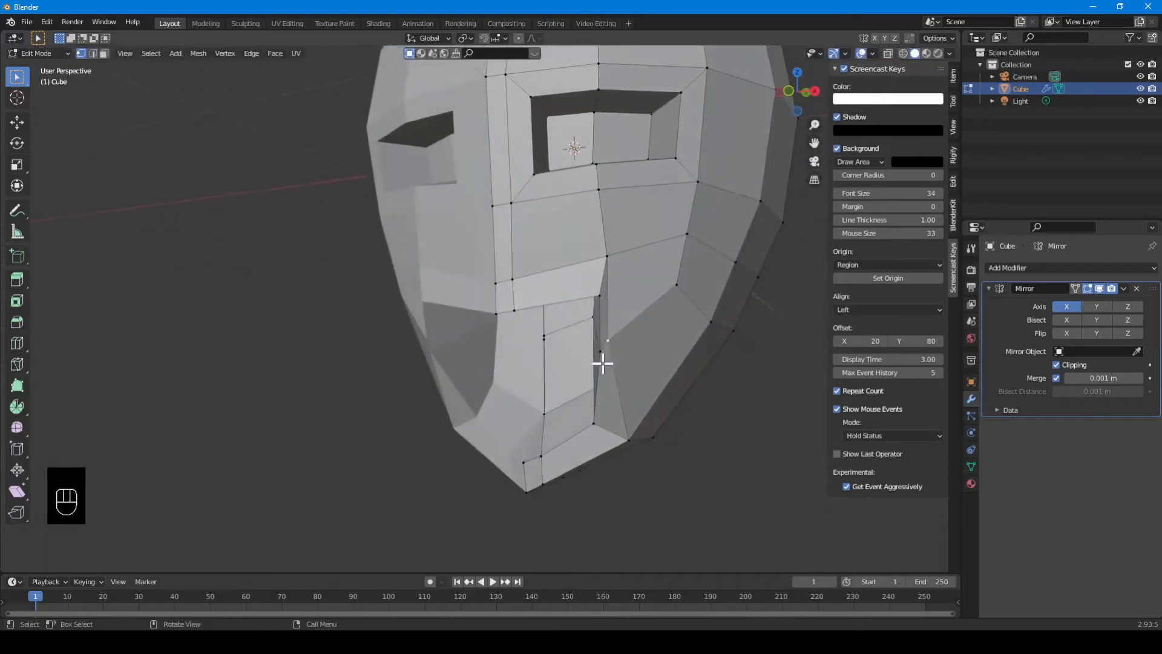
{"action": "key", "text": "g"}
{"action": "key", "text": "x"}
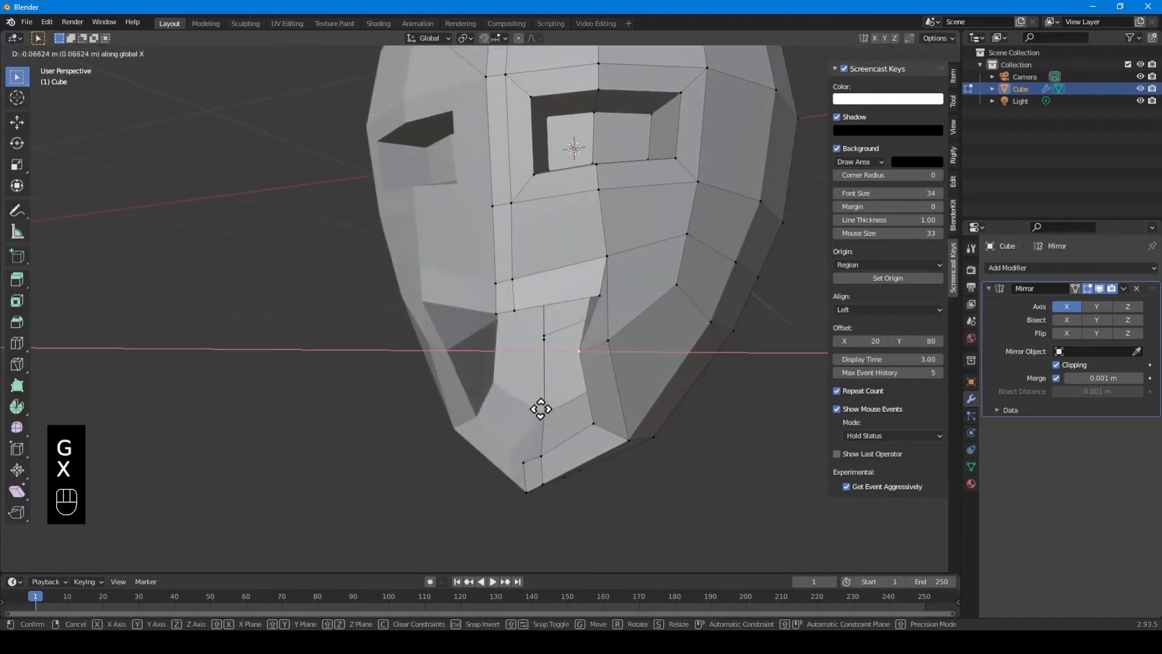
{"action": "left_click", "coordinate": [541, 406]}
{"action": "key", "text": "g"}
{"action": "key", "text": "g"}
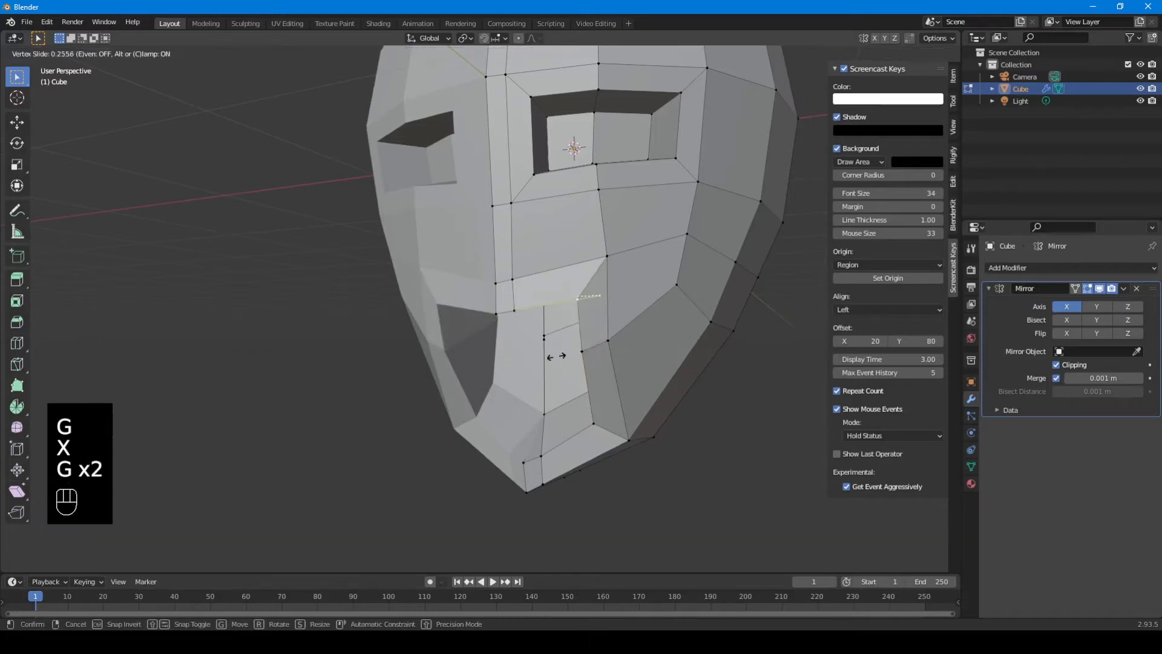
{"action": "left_click", "coordinate": [545, 354]}
Move the mouth's lower outer corner vertex forward about 0.097 m along Y, and the lower lip vertex beside the centre forward about 0.035 m.
{"action": "middle_click_drag", "start_coordinate": [544, 353], "coordinate": [519, 494]}
{"action": "key", "text": "g"}
{"action": "key", "text": "y"}
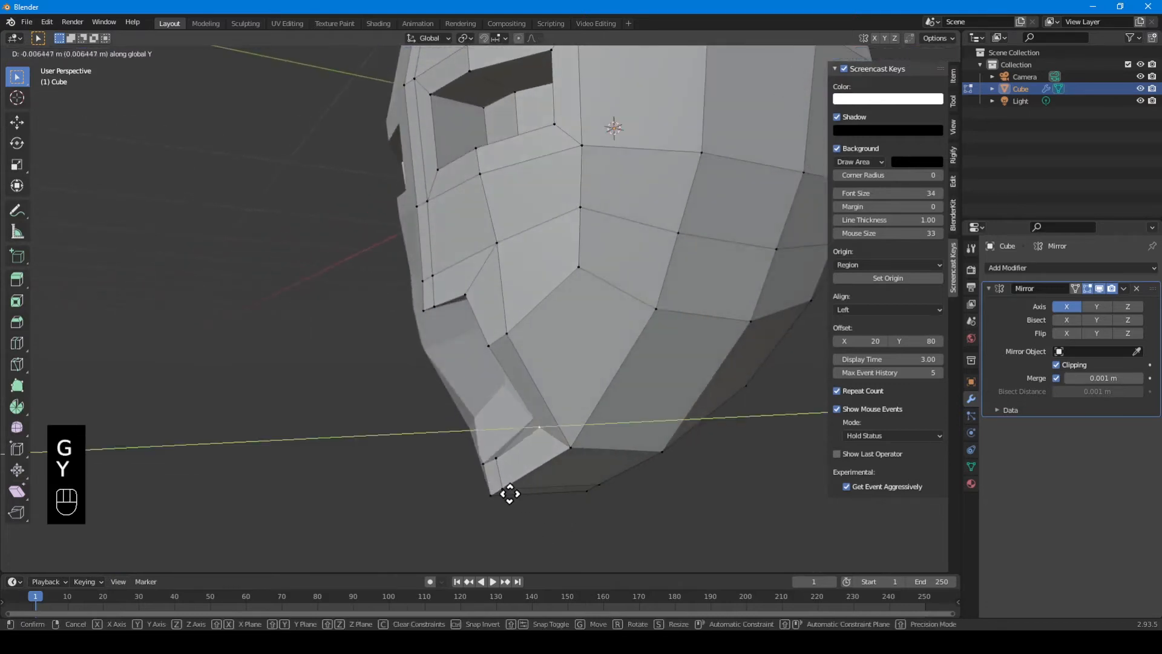
{"action": "left_click", "coordinate": [492, 495]}
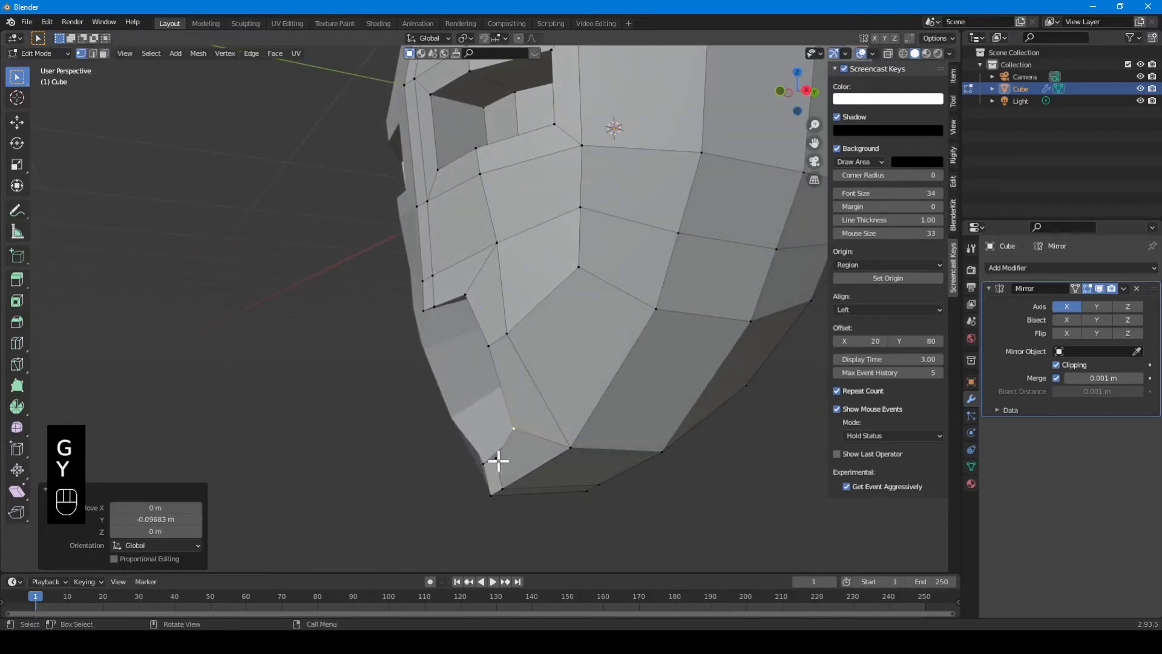
{"action": "key", "text": "g"}
{"action": "key", "text": "y"}
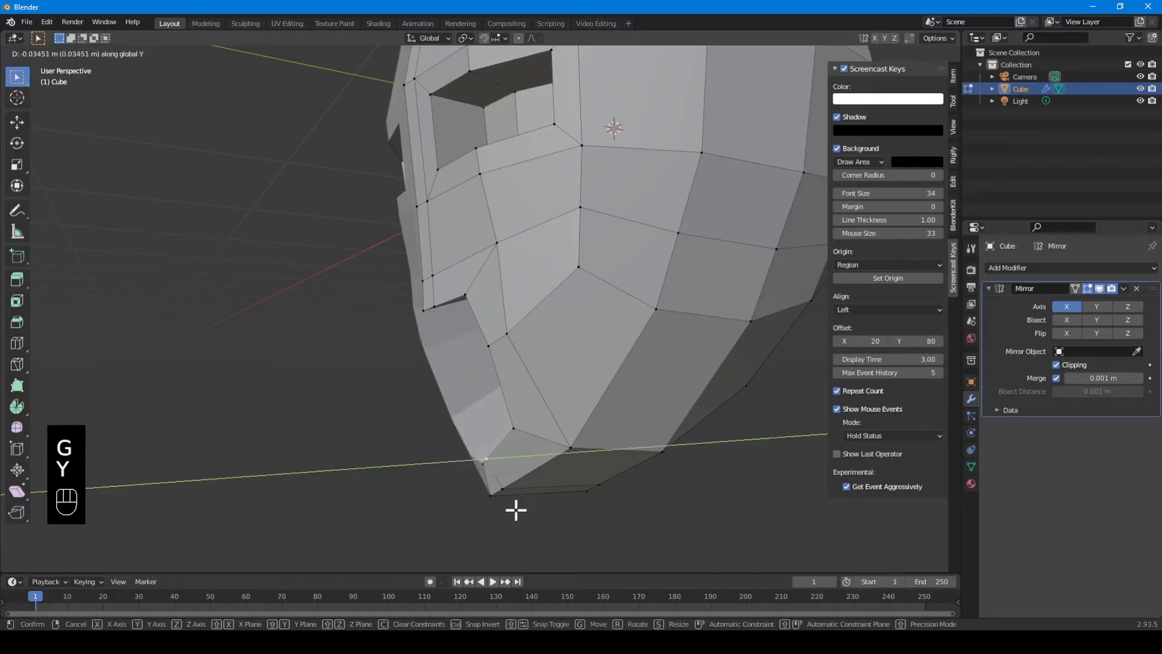
{"action": "left_click", "coordinate": [515, 510]}
{"action": "middle_click_drag", "start_coordinate": [515, 510], "coordinate": [567, 502]}
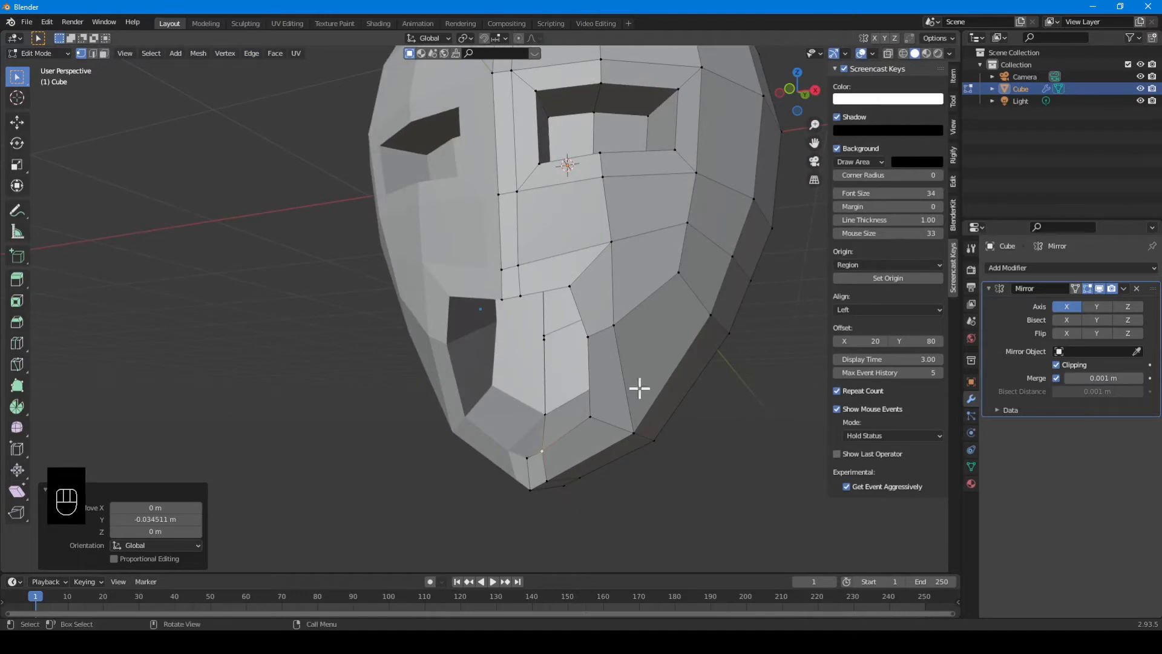
In object mode, add a Subdivision Surface modifier below the Mirror modifier and shade the head smooth.
{"action": "key", "text": "Tab"}
{"action": "right_click", "coordinate": [549, 250]}
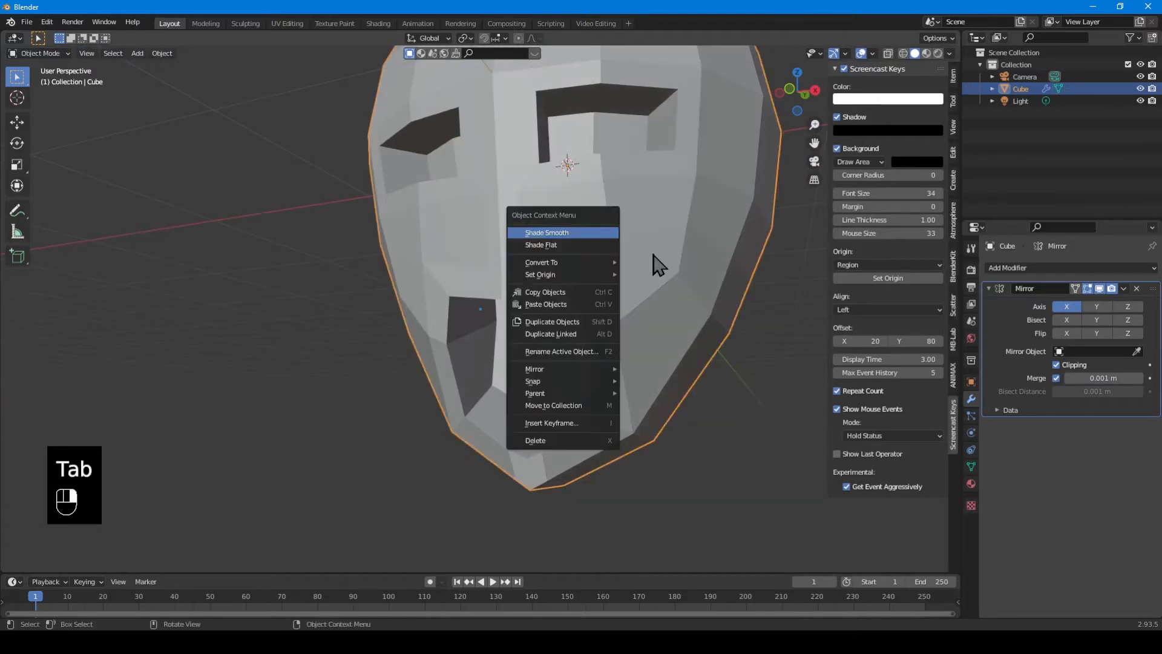
{"action": "left_click", "coordinate": [1063, 268]}
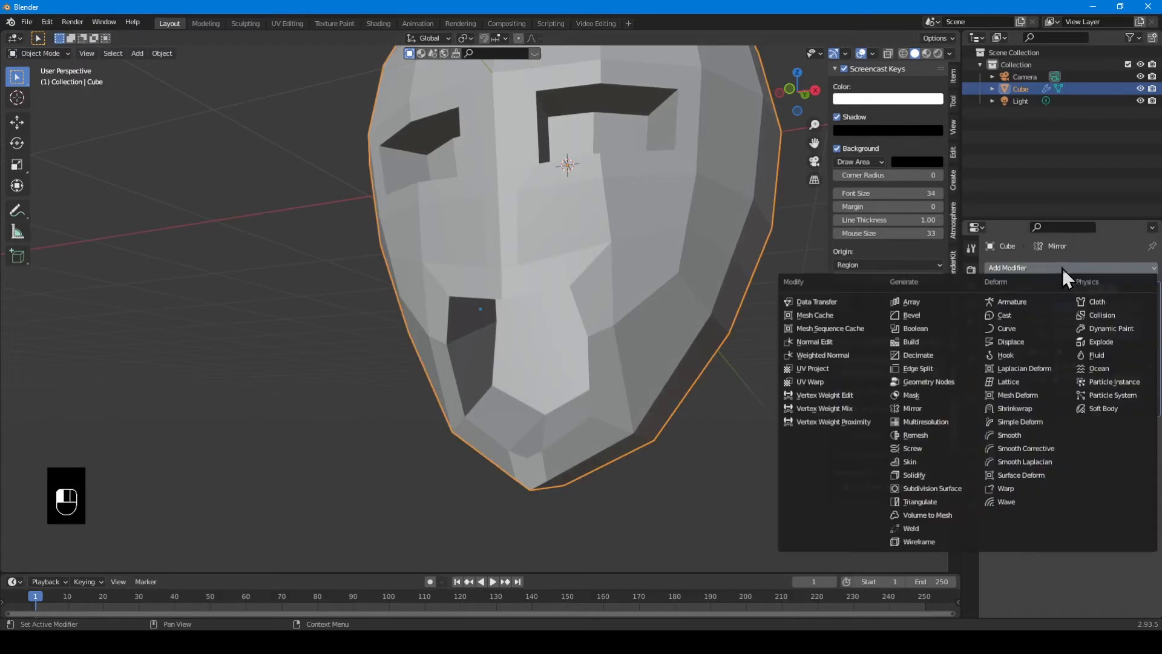
{"action": "left_click", "coordinate": [942, 489]}
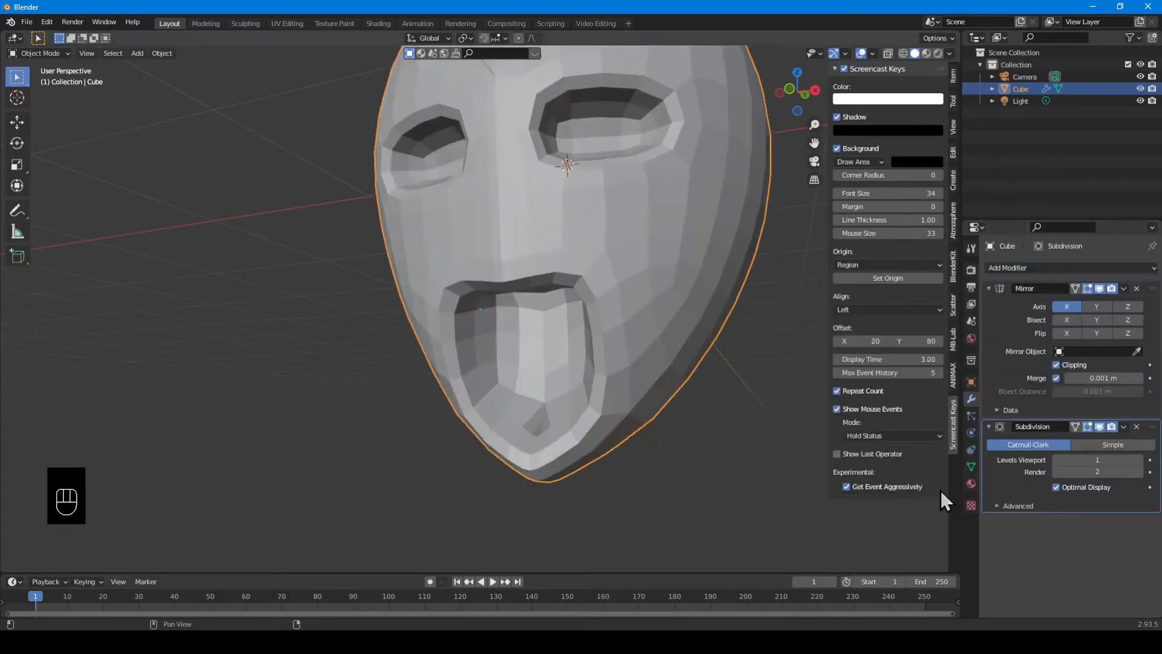
{"action": "right_click", "coordinate": [599, 207]}
{"action": "left_click", "coordinate": [599, 205]}
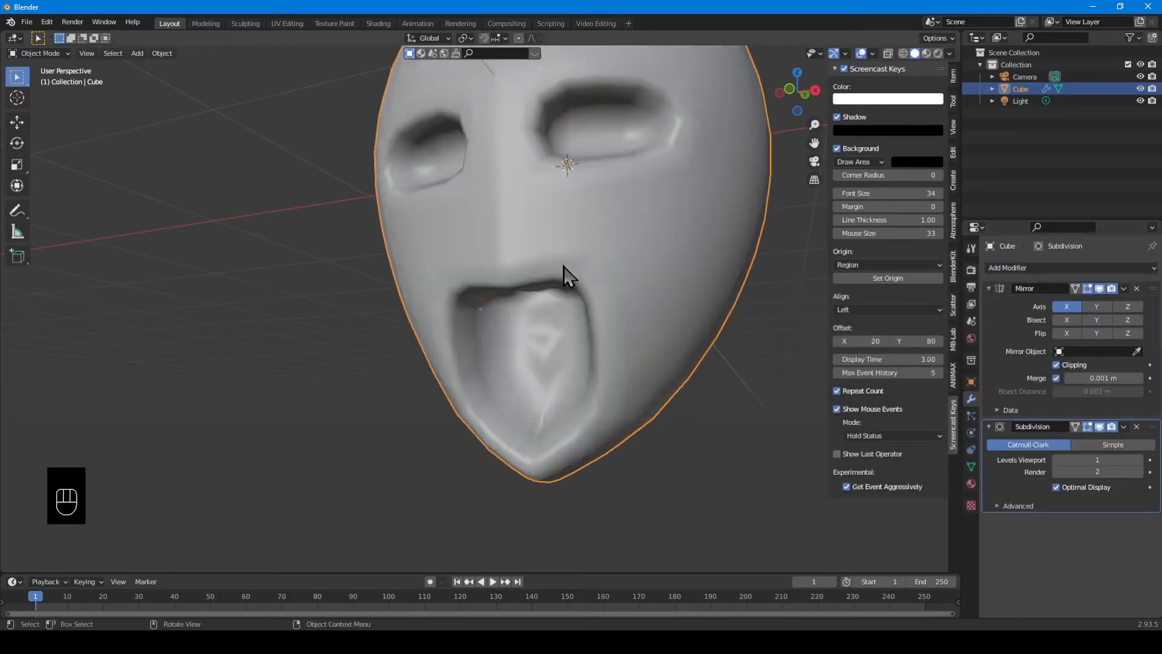
{"action": "middle_click_drag", "start_coordinate": [566, 274], "coordinate": [627, 367]}
{"action": "scroll", "coordinate": [630, 375], "scroll_direction": "down", "scroll_amount": 2}
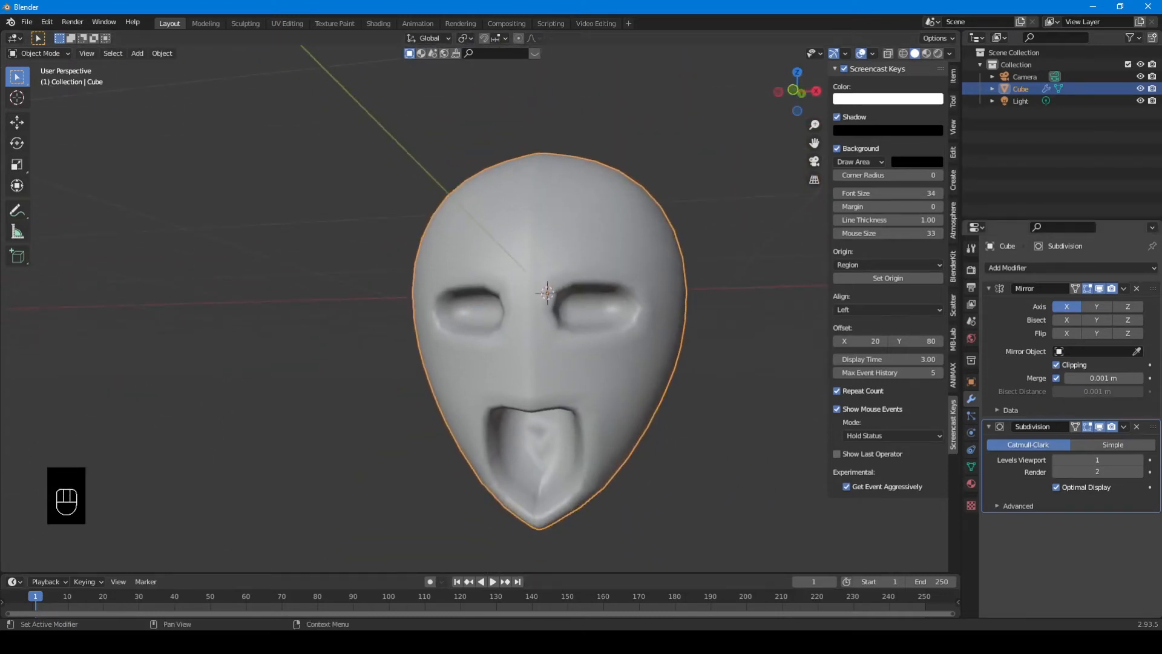
{"action": "mouse_move", "coordinate": [1152, 426]}
{"action": "left_mouse_down"}
{"action": "mouse_move", "coordinate": [1152, 260]}
{"action": "mouse_move", "coordinate": [1146, 445]}
{"action": "left_mouse_up"}
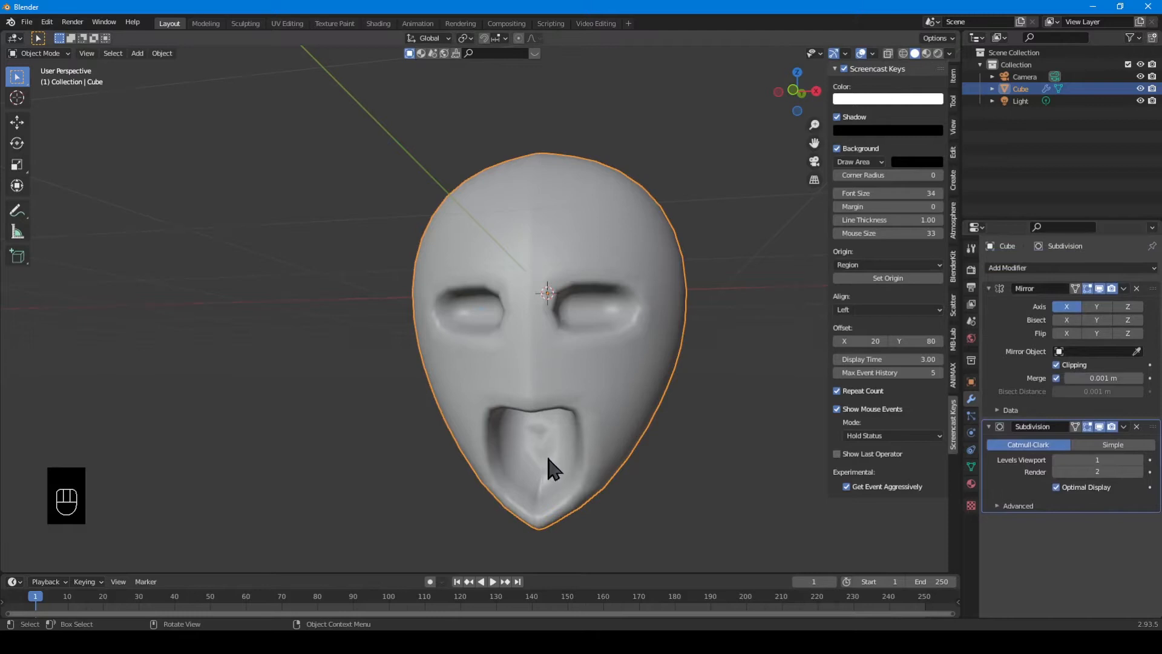
In edit mode, extrude the narrow face beside the centre line just above the mouth outward about 0.136 m along its normal.
{"action": "middle_click_drag", "start_coordinate": [551, 469], "coordinate": [535, 434]}
{"action": "key", "text": "Tab"}
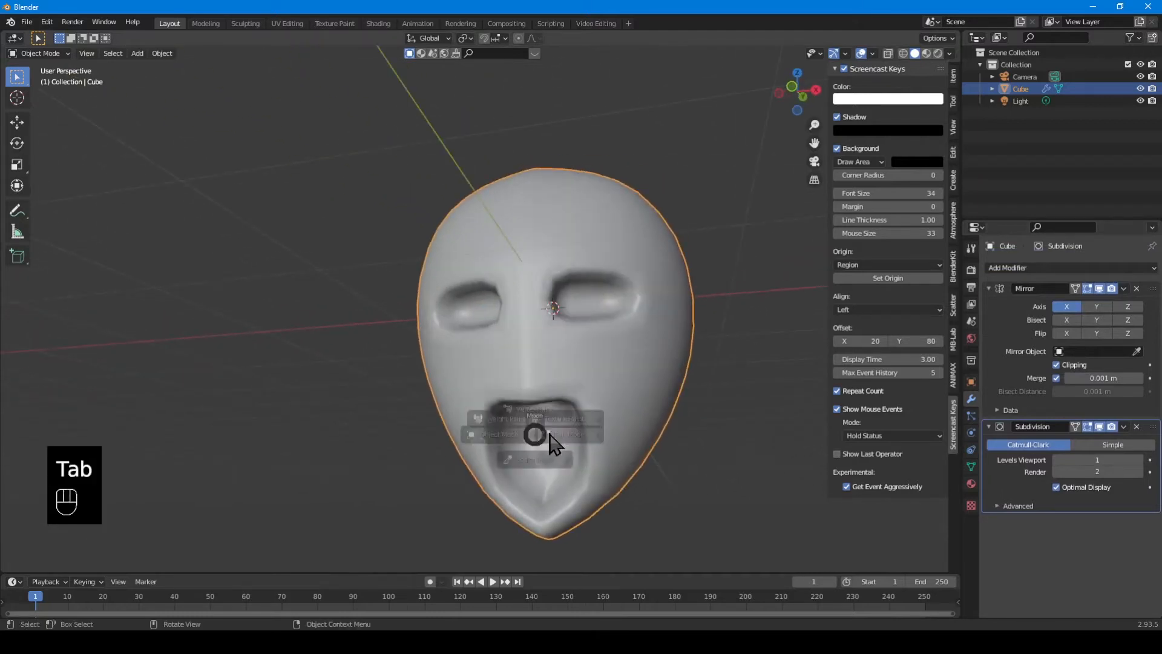
{"action": "scroll", "coordinate": [620, 477], "scroll_direction": "up", "scroll_amount": 3}
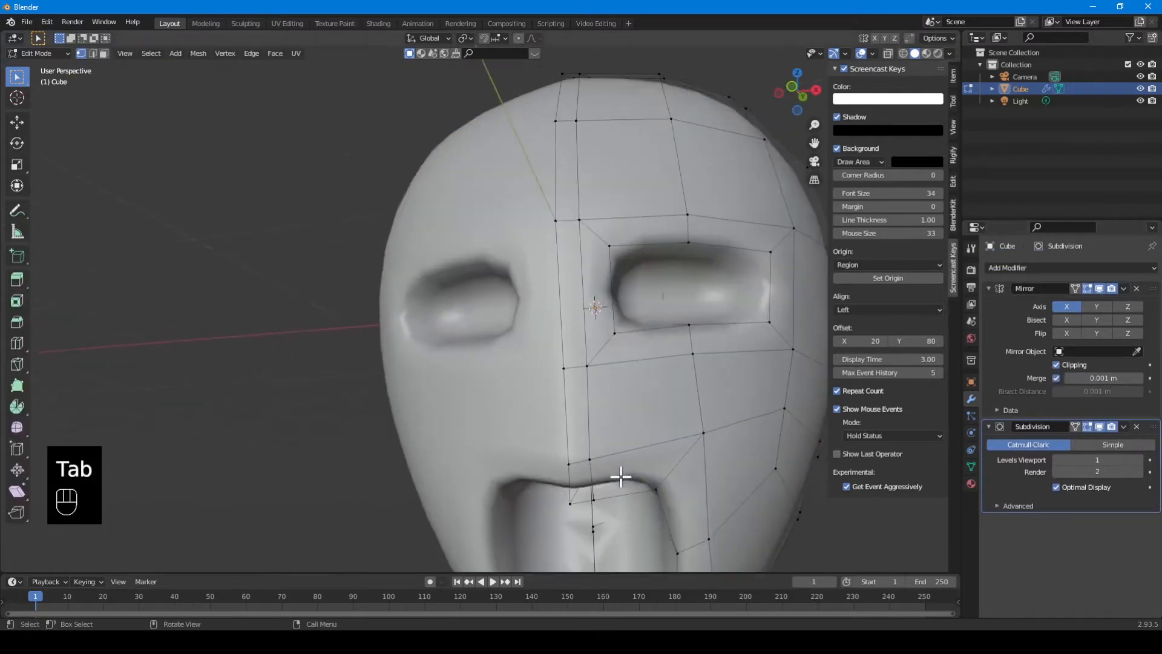
{"action": "middle_click_drag", "start_coordinate": [620, 477], "coordinate": [613, 345], "text": "shift"}
{"action": "left_click", "coordinate": [542, 224]}
{"action": "middle_click_drag", "start_coordinate": [537, 238], "coordinate": [538, 407]}
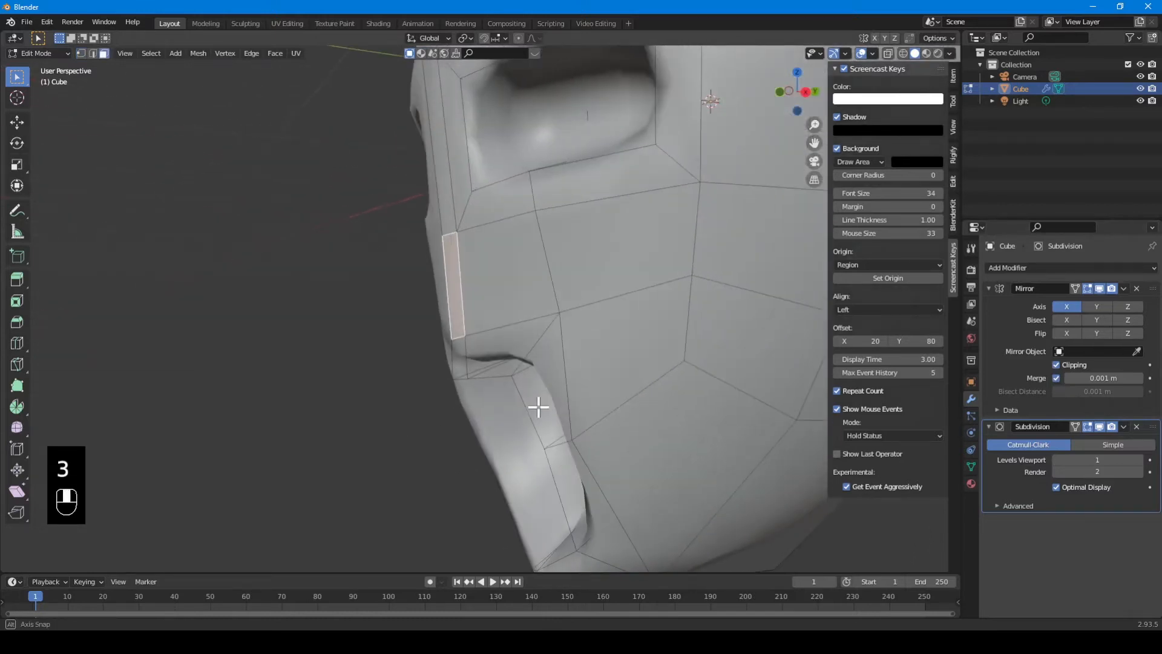
{"action": "key", "text": "2"}
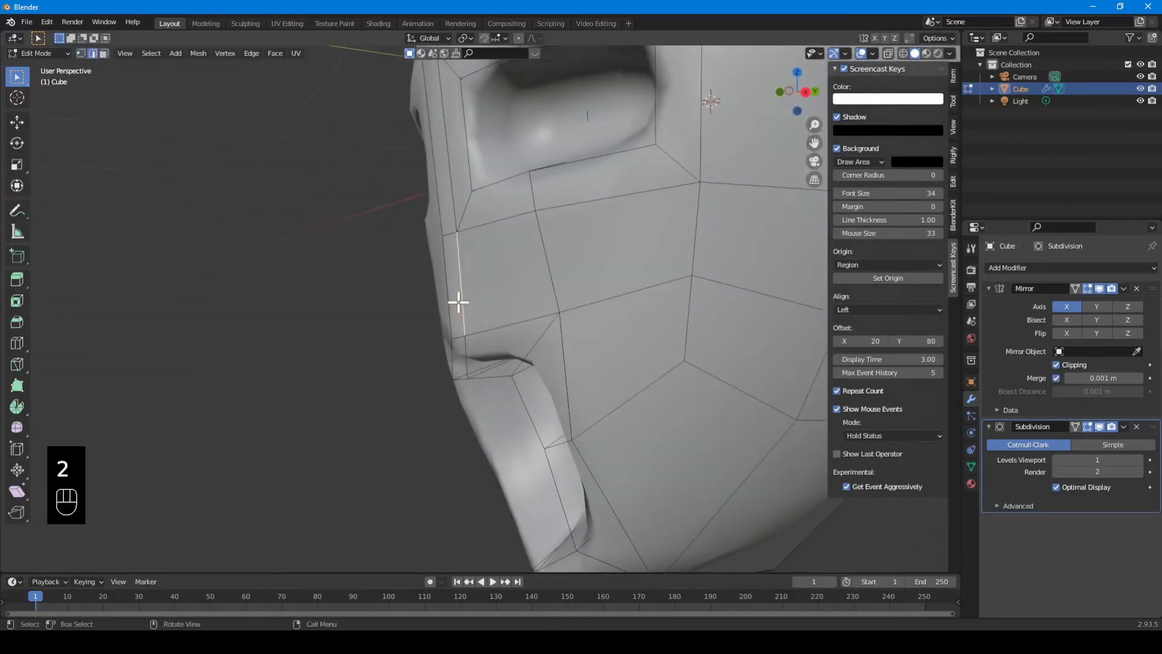
{"action": "scroll", "coordinate": [499, 410], "scroll_direction": "down", "scroll_amount": 3}
{"action": "key", "text": "e"}
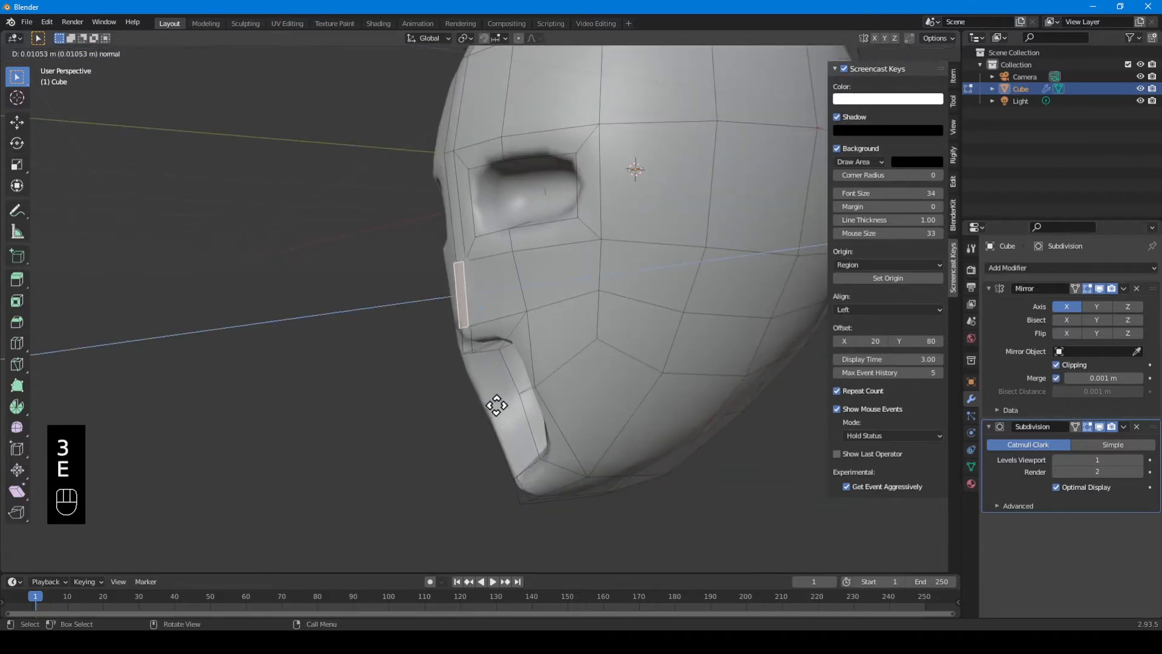
{"action": "left_click", "coordinate": [472, 412]}
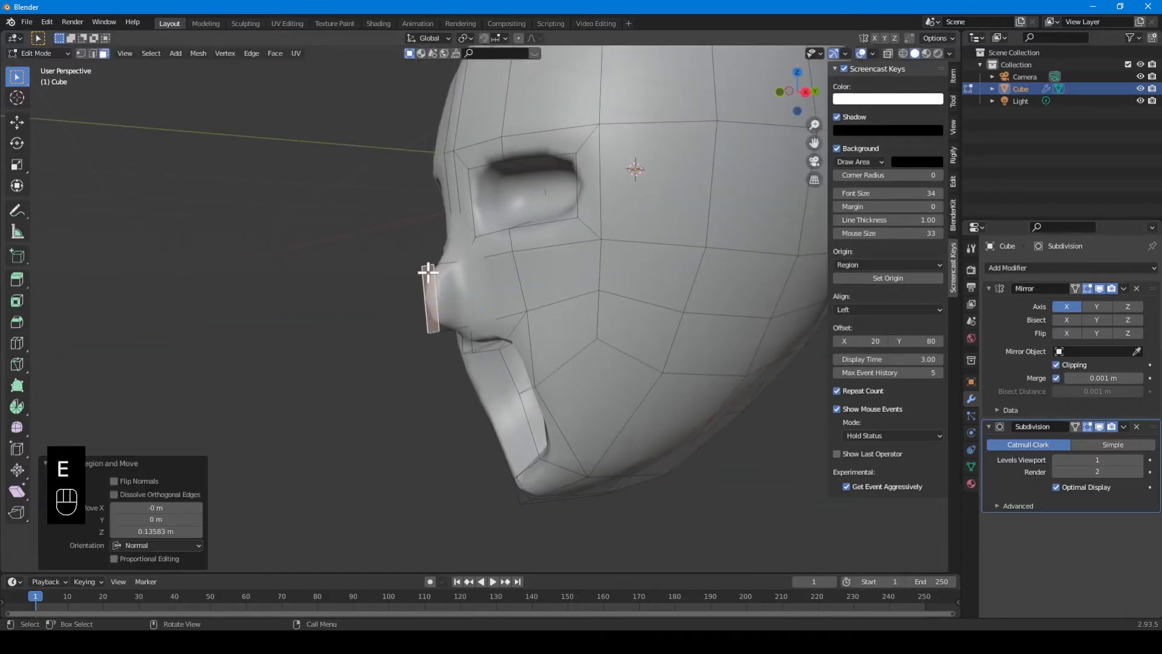
Move the upper edge of the extruded nose back toward the face about 0.107 m along Y.
{"action": "key", "text": "2"}
{"action": "key", "text": "g"}
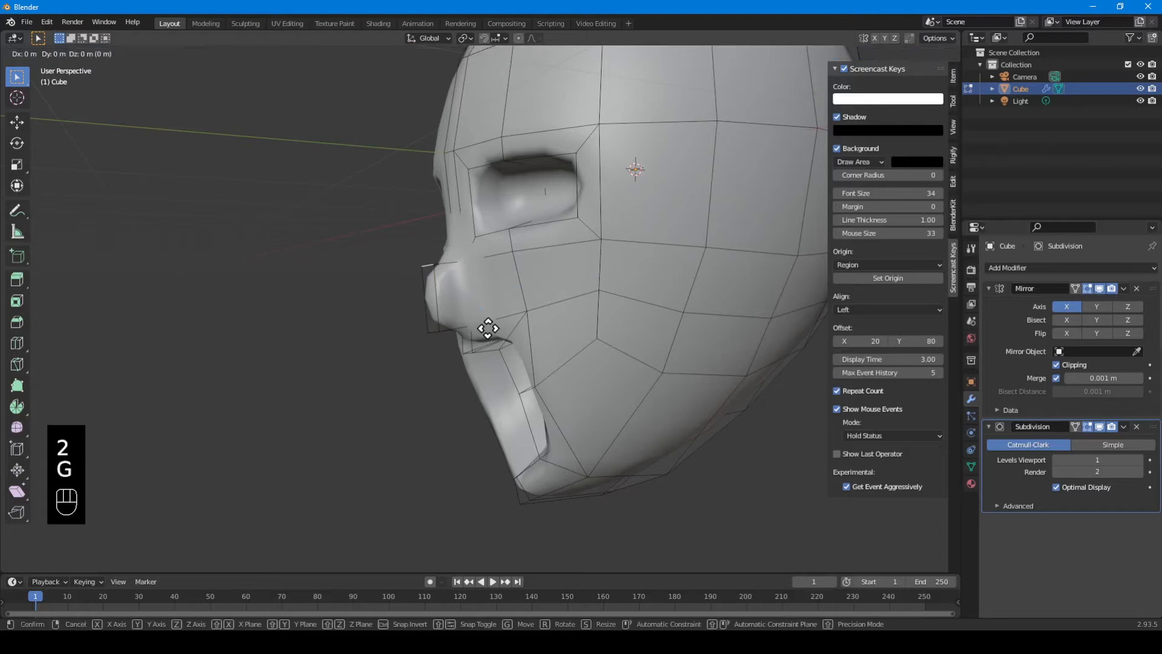
{"action": "key", "text": "y"}
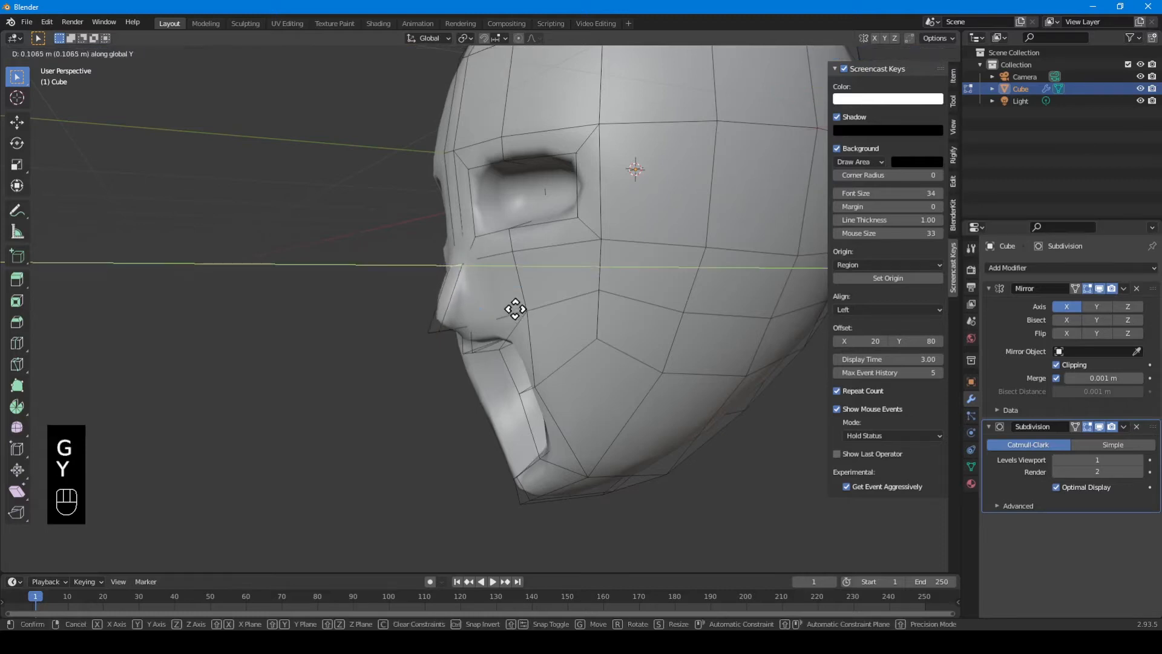
{"action": "left_click", "coordinate": [515, 309]}
{"action": "middle_click_drag", "start_coordinate": [519, 314], "coordinate": [618, 343]}
Move the two outer edges of the mouth rim inward about 0.145 m along X.
{"action": "key", "text": "alt+a"}
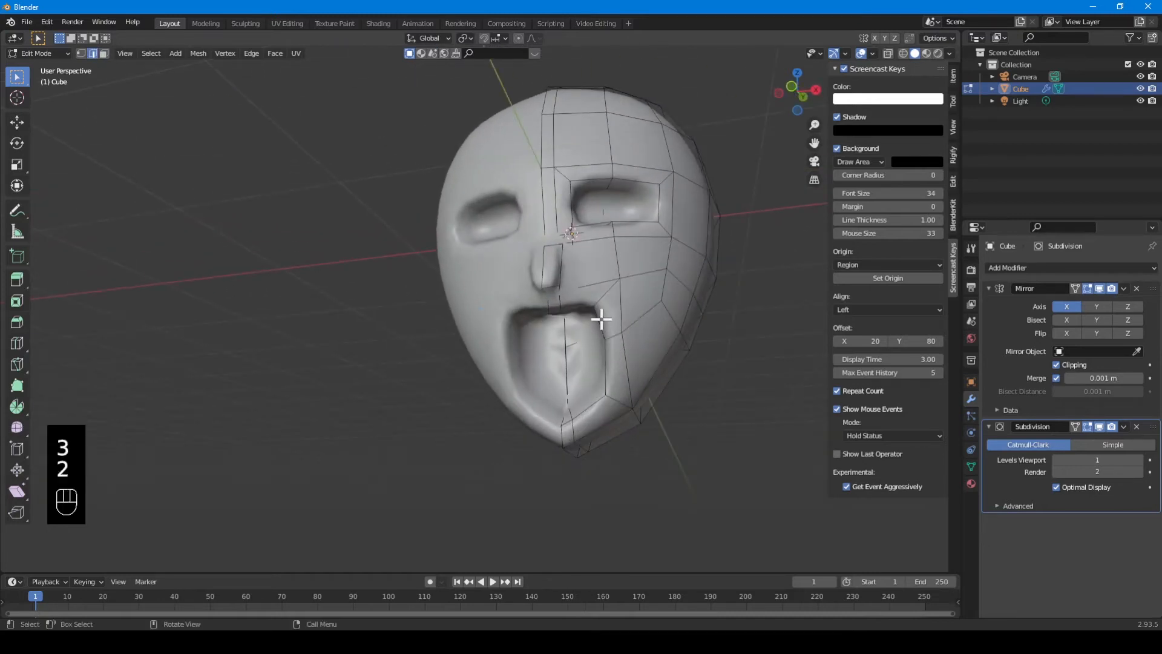
{"action": "left_click", "coordinate": [601, 319]}
{"action": "key", "text": "g"}
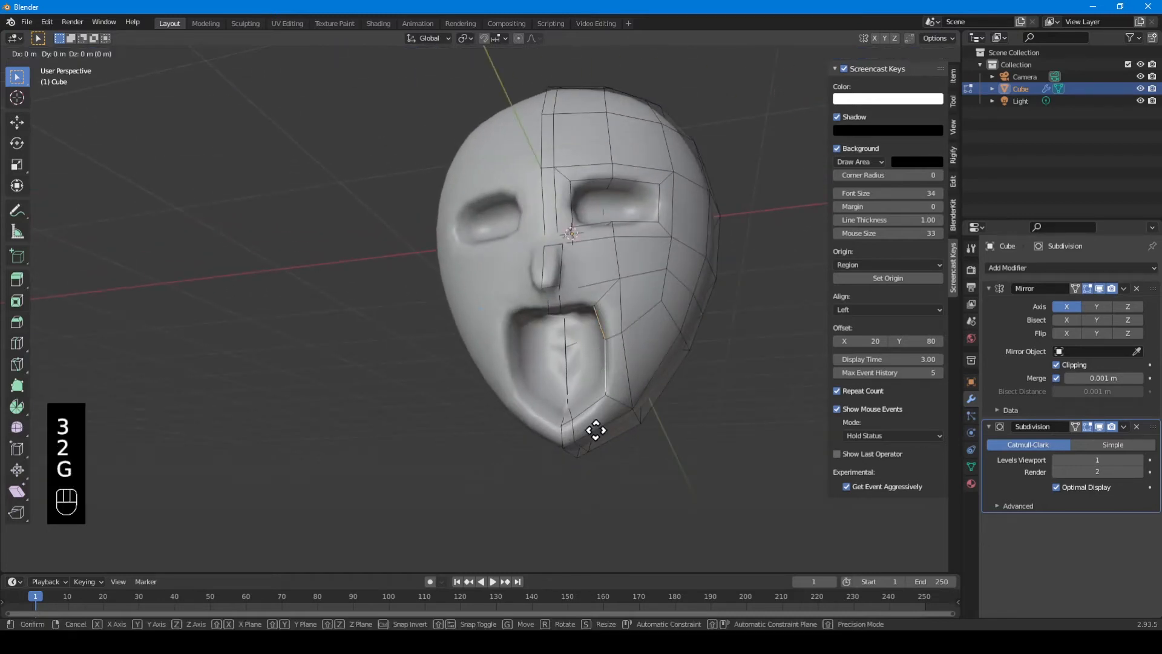
{"action": "key", "text": "x"}
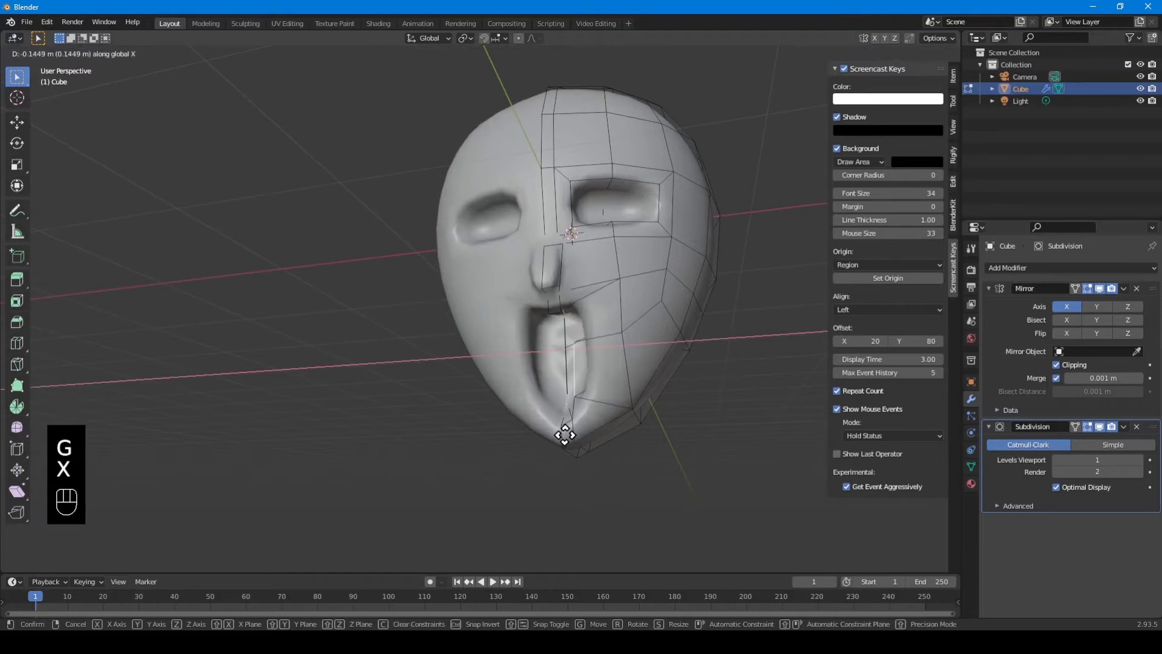
{"action": "left_click", "coordinate": [565, 434]}
{"action": "middle_click_drag", "start_coordinate": [605, 357], "coordinate": [587, 307]}
Move the two brow faces above the eye socket forward about 0.1 m along Y, then leave edit mode and deselect the head.
{"action": "middle_click_drag", "start_coordinate": [573, 194], "coordinate": [488, 219]}
{"action": "middle_click_drag", "start_coordinate": [396, 226], "coordinate": [436, 306], "text": "shift"}
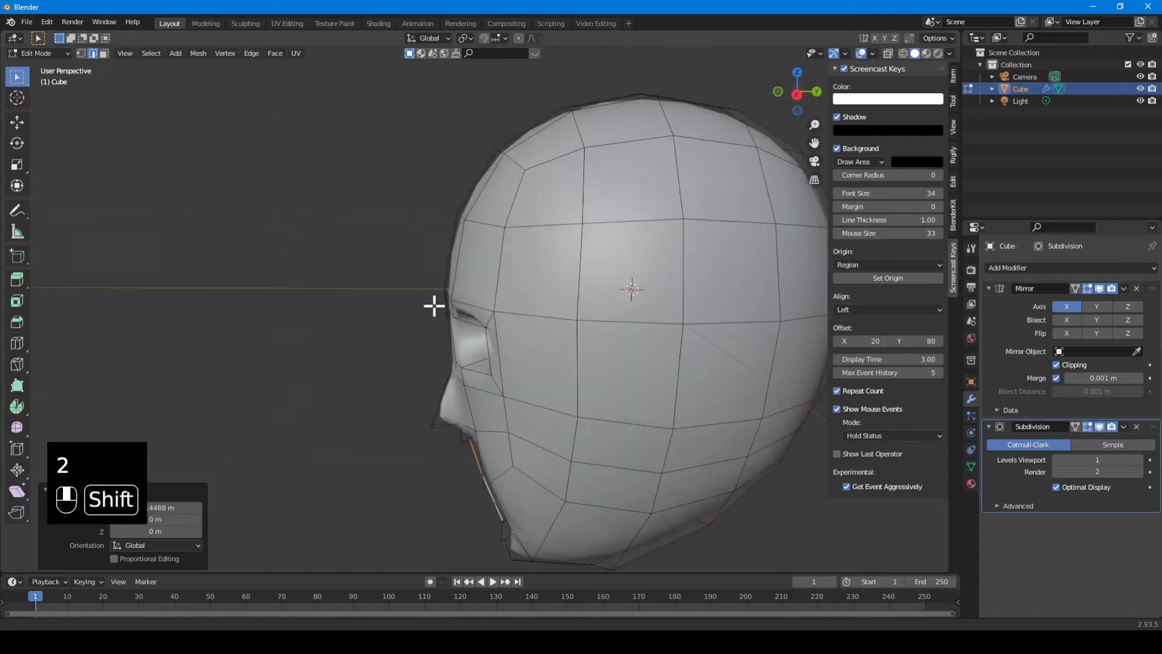
{"action": "scroll", "coordinate": [462, 285], "scroll_direction": "up", "scroll_amount": 6}
{"action": "key", "text": "3"}
{"action": "left_click", "coordinate": [568, 259]}
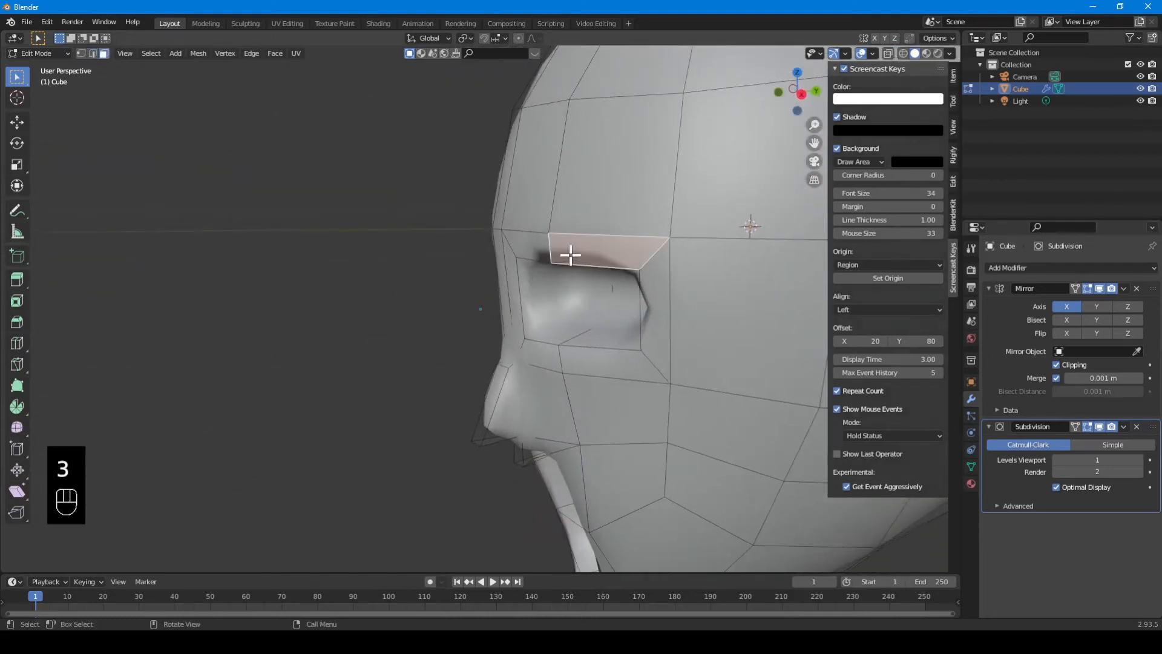
{"action": "left_click", "coordinate": [545, 260], "text": "shift"}
{"action": "key", "text": "g"}
{"action": "key", "text": "y"}
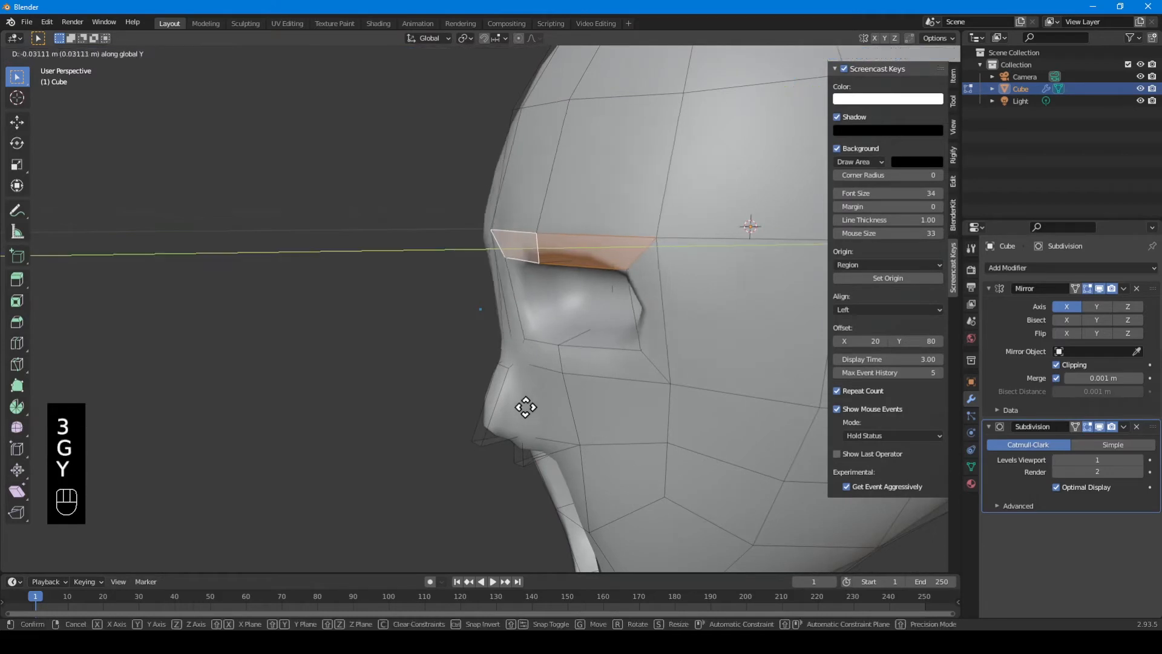
{"action": "left_click", "coordinate": [498, 412]}
{"action": "scroll", "coordinate": [498, 412], "scroll_direction": "down", "scroll_amount": 5}
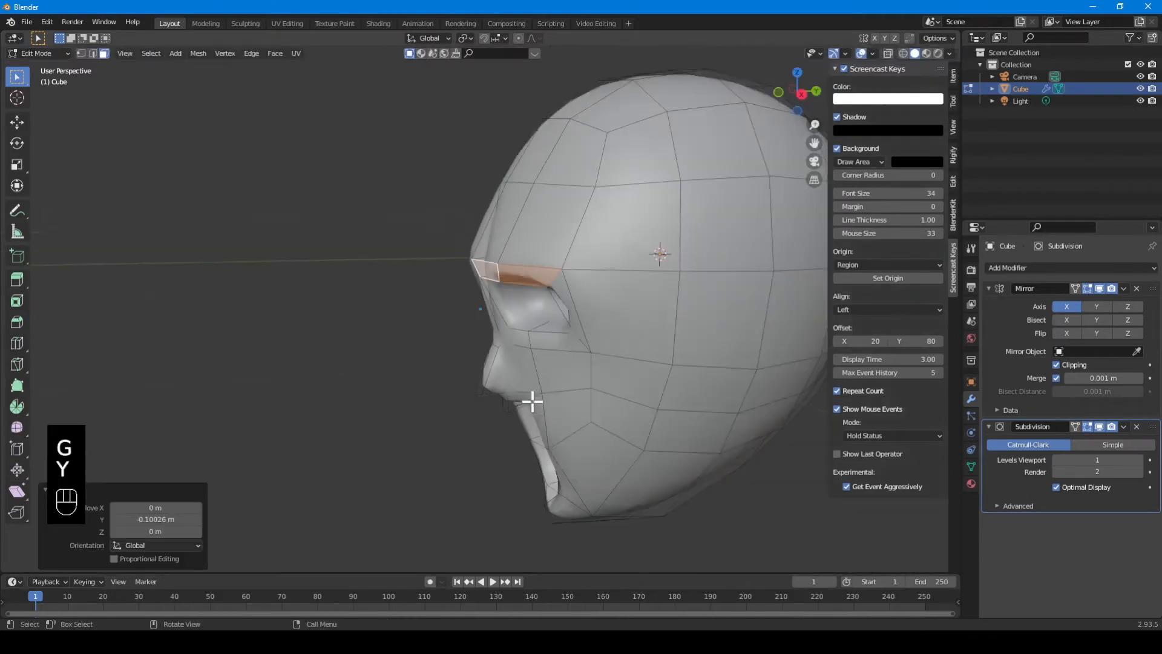
{"action": "middle_click_drag", "start_coordinate": [532, 397], "coordinate": [615, 365]}
{"action": "scroll", "coordinate": [641, 369], "scroll_direction": "down", "scroll_amount": 2}
{"action": "key", "text": "Tab"}
{"action": "key", "text": "alt+a"}
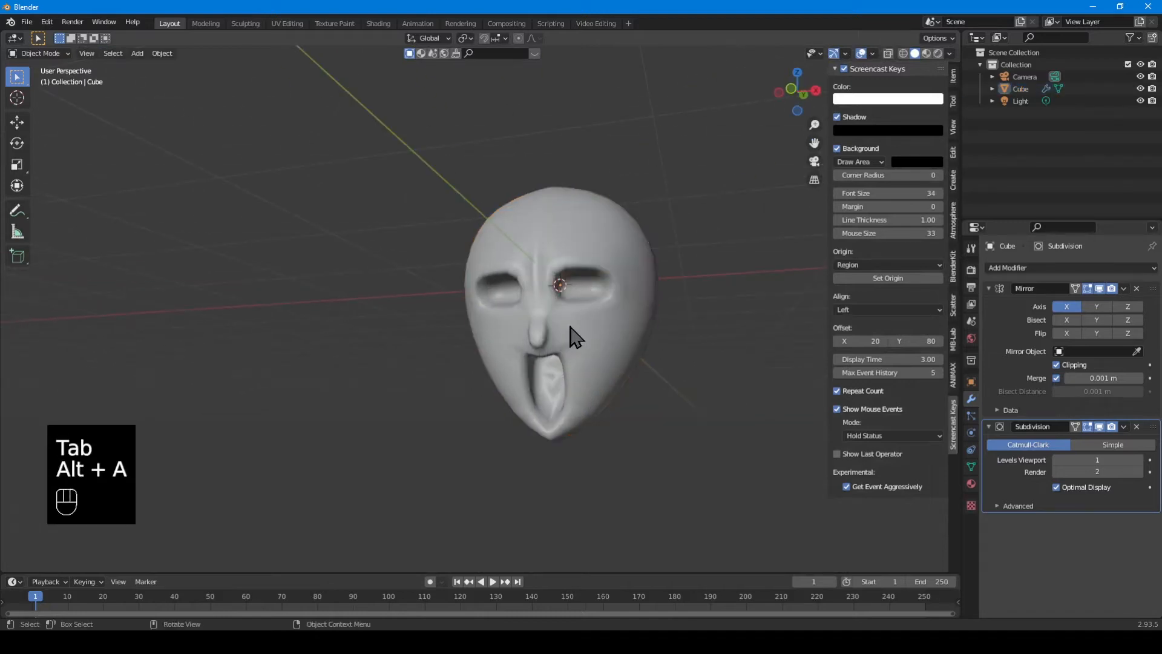
In edit mode, move the nose's lower front edge forward about 0.142 m along Y and down about 0.089 m along Z.
{"action": "middle_click_drag", "start_coordinate": [570, 333], "coordinate": [463, 343]}
{"action": "left_click", "coordinate": [496, 332]}
{"action": "key", "text": "Tab"}
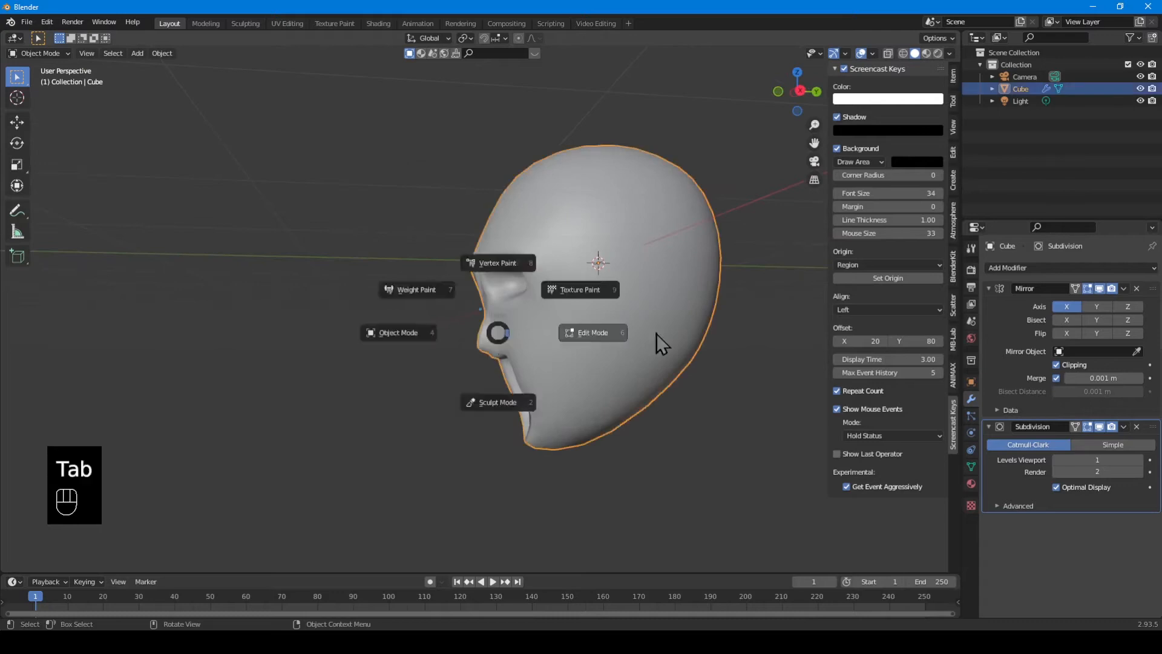
{"action": "left_click", "coordinate": [656, 333]}
{"action": "scroll", "coordinate": [485, 348], "scroll_direction": "up", "scroll_amount": 4}
{"action": "key", "text": "2"}
{"action": "middle_click_drag", "start_coordinate": [461, 414], "coordinate": [454, 475]}
{"action": "key", "text": "g"}
{"action": "key", "text": "y"}
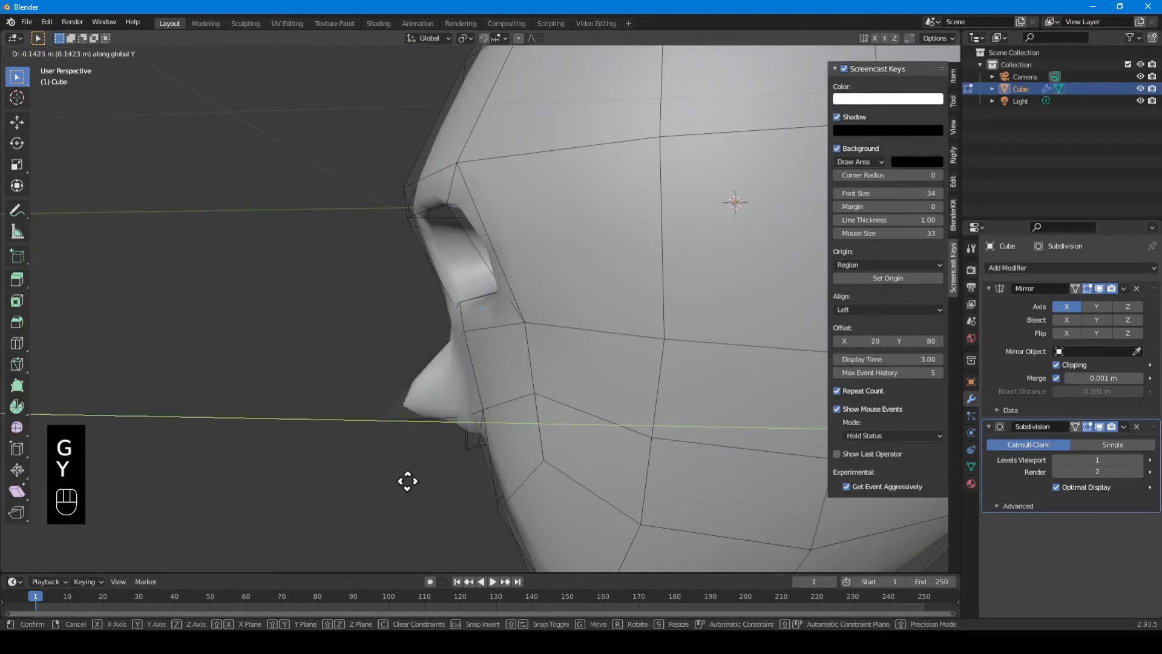
{"action": "left_click", "coordinate": [408, 481]}
{"action": "key", "text": "g"}
{"action": "key", "text": "z"}
{"action": "left_click", "coordinate": [405, 514]}
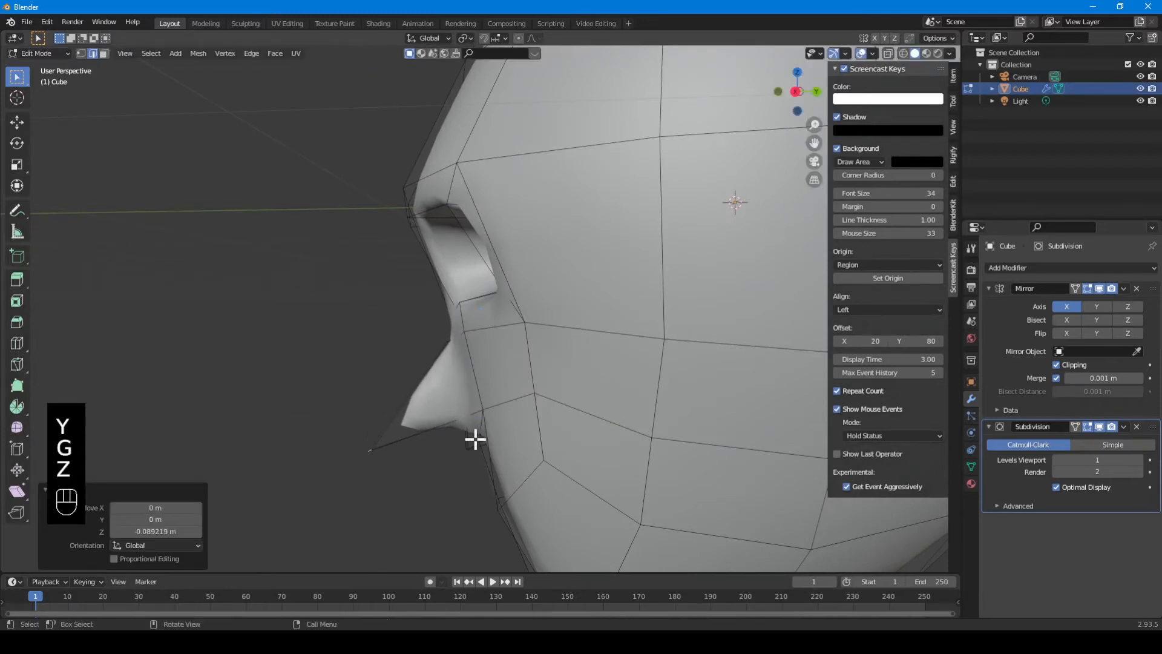
{"action": "middle_click_drag", "start_coordinate": [475, 440], "coordinate": [575, 356]}
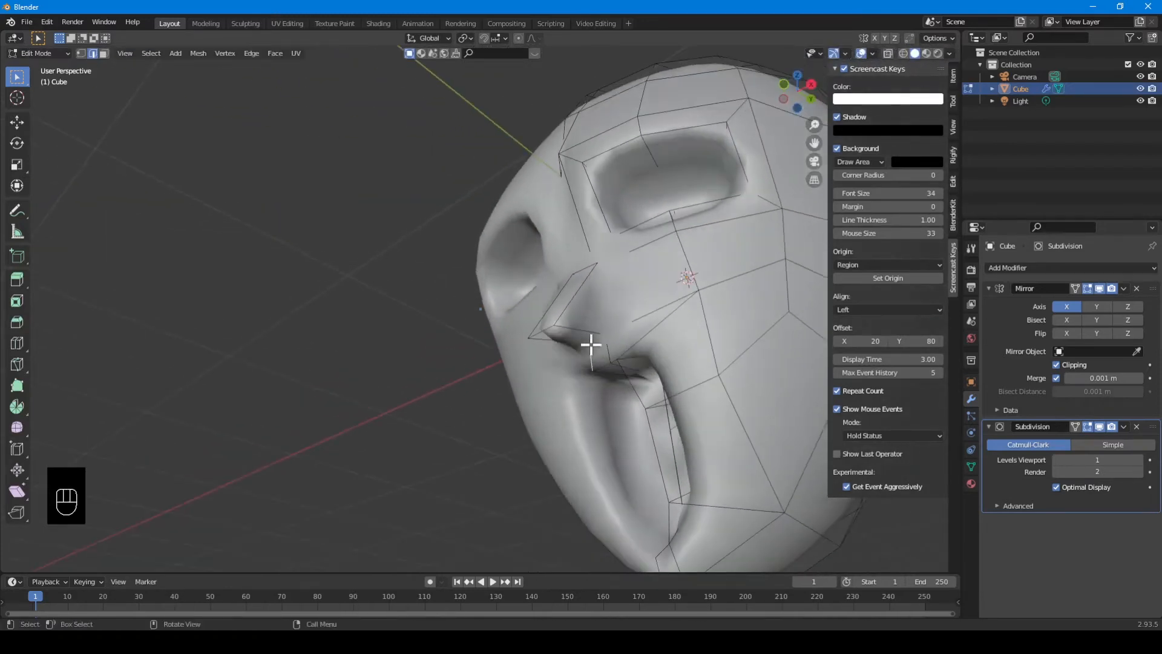
Turn on the Subdivision modifier's on-cage display and select the edge under the nose together with the upper lip edge.
{"action": "left_click", "coordinate": [1076, 426]}
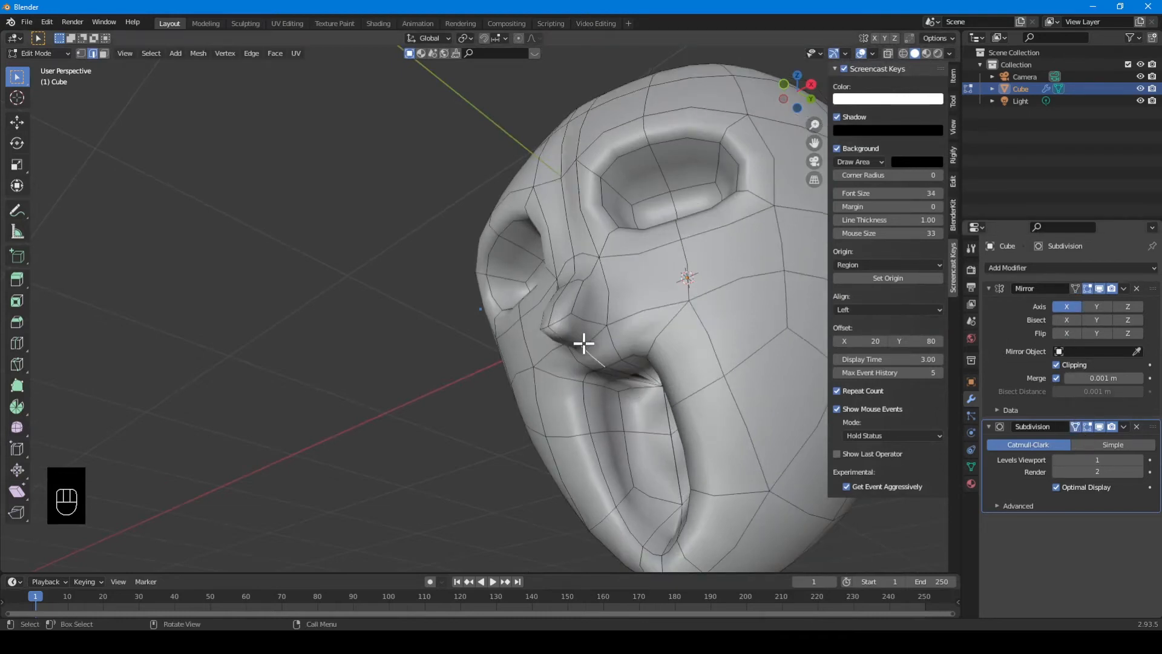
{"action": "middle_click_drag", "start_coordinate": [602, 389], "coordinate": [623, 379]}
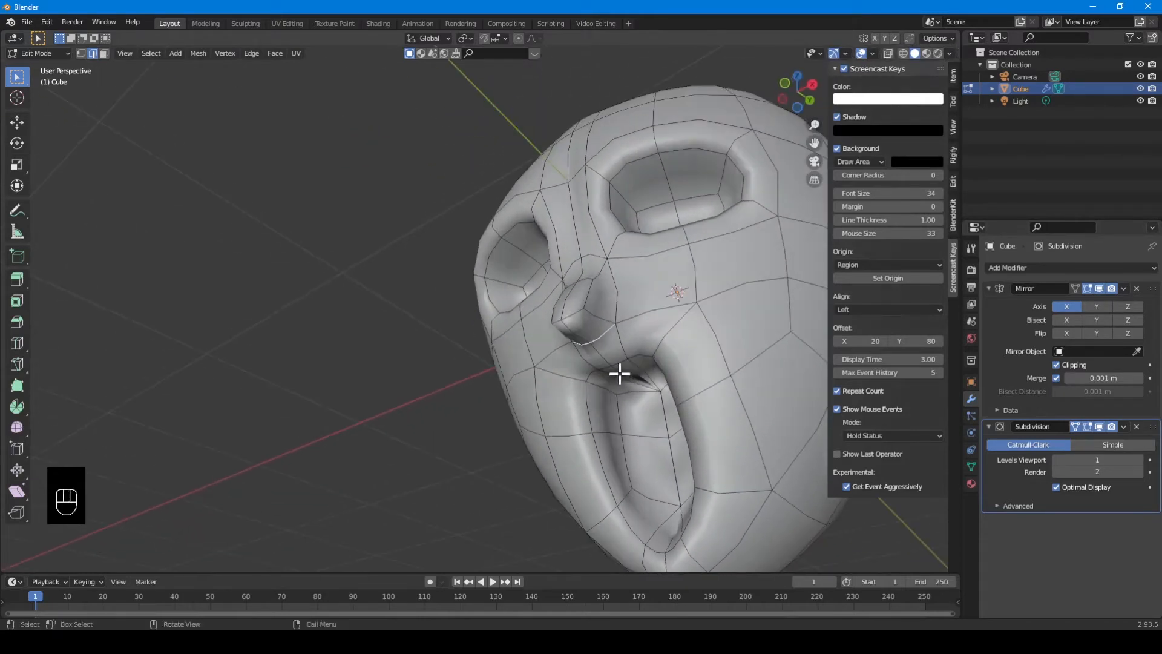
{"action": "left_click", "coordinate": [607, 371], "text": "shift"}
{"action": "key", "text": "g"}
{"action": "key", "text": "z"}
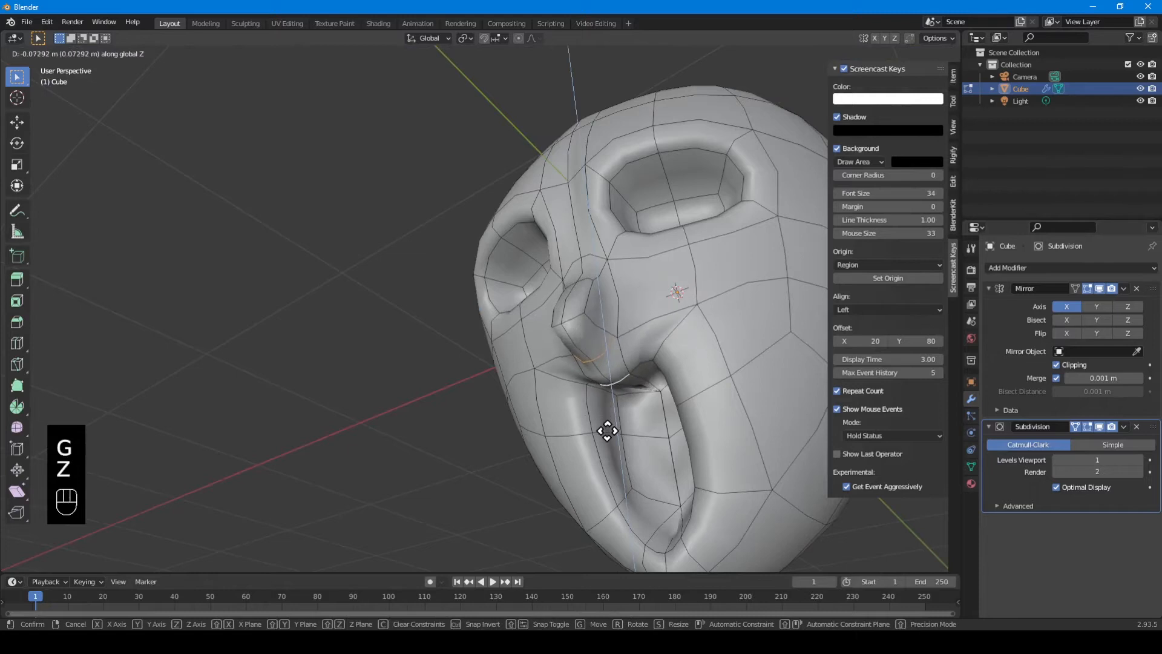
{"action": "key", "text": "Escape"}
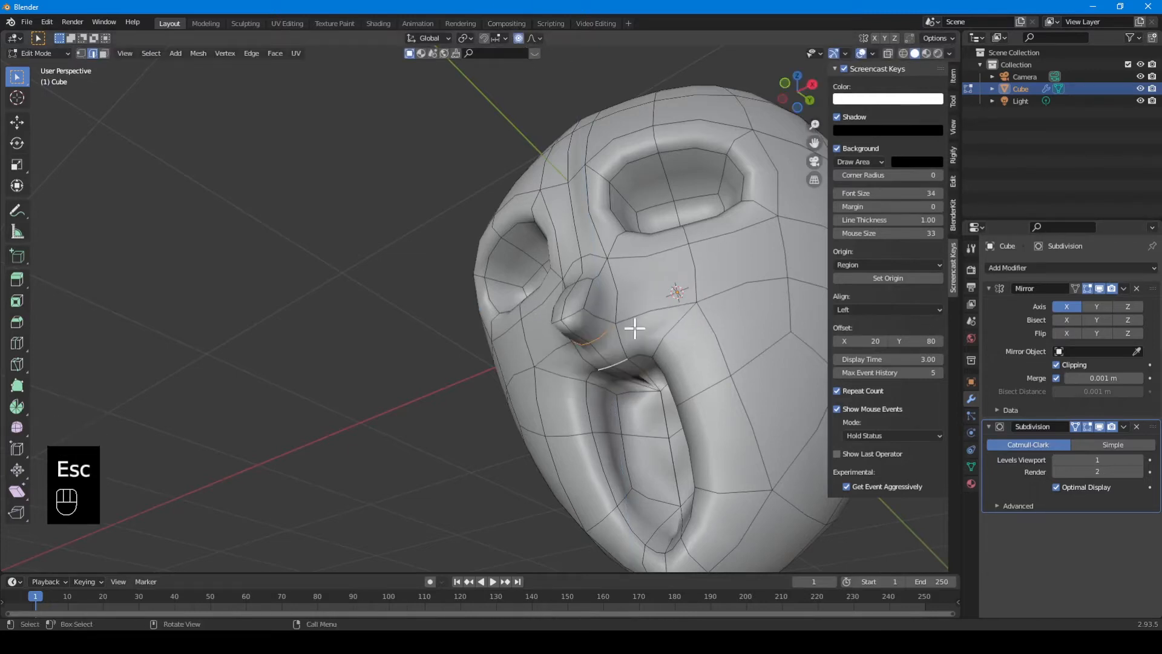
Lower the edge under the nose and the upper lip edge about 0.058 m along Z with smooth proportional editing at size 0.35.
{"action": "middle_click_drag", "start_coordinate": [634, 328], "coordinate": [553, 387]}
{"action": "key", "text": "g"}
{"action": "key", "text": "z"}
{"action": "key", "text": "a"}
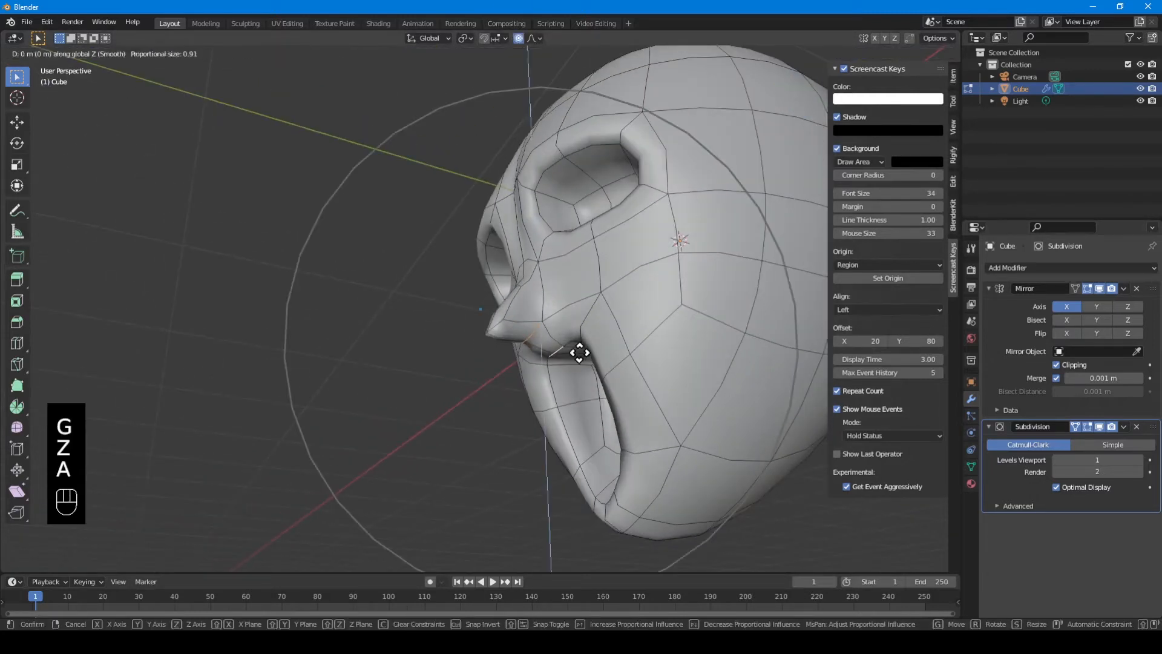
{"action": "scroll", "coordinate": [577, 355], "scroll_direction": "up", "scroll_amount": 10}
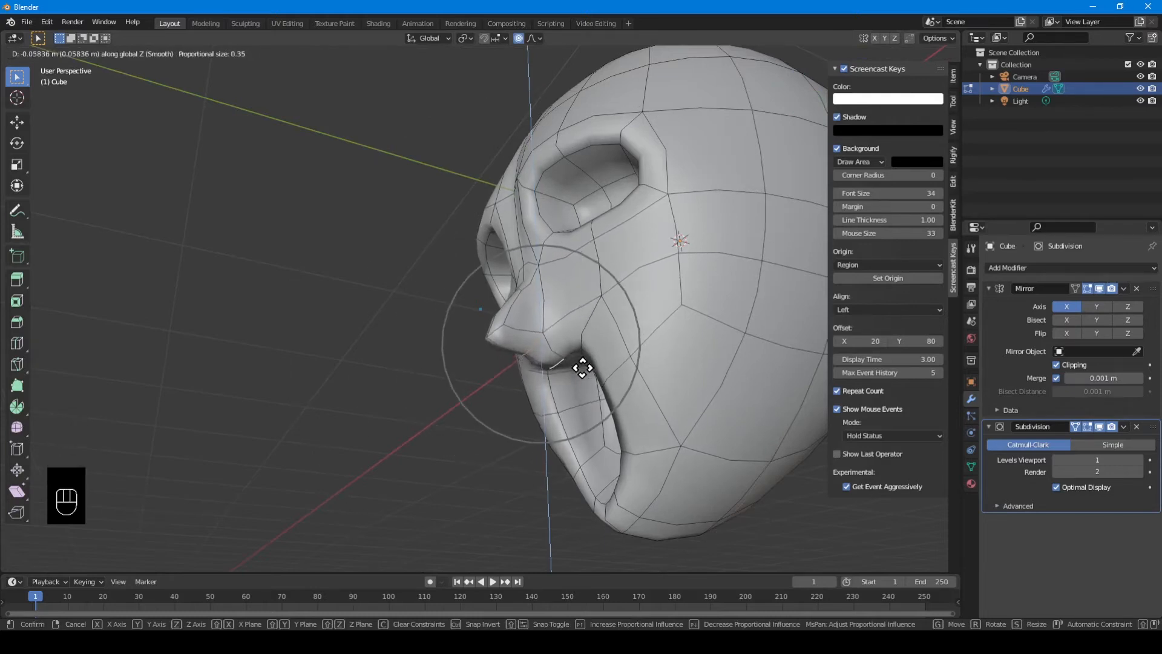
{"action": "left_click", "coordinate": [582, 368]}
{"action": "middle_click_drag", "start_coordinate": [586, 376], "coordinate": [656, 363]}
Lower the mouth's upper corner vertex about 0.128 m and another 0.101 m along Z with smooth proportional editing at size 0.09.
{"action": "key", "text": "1"}
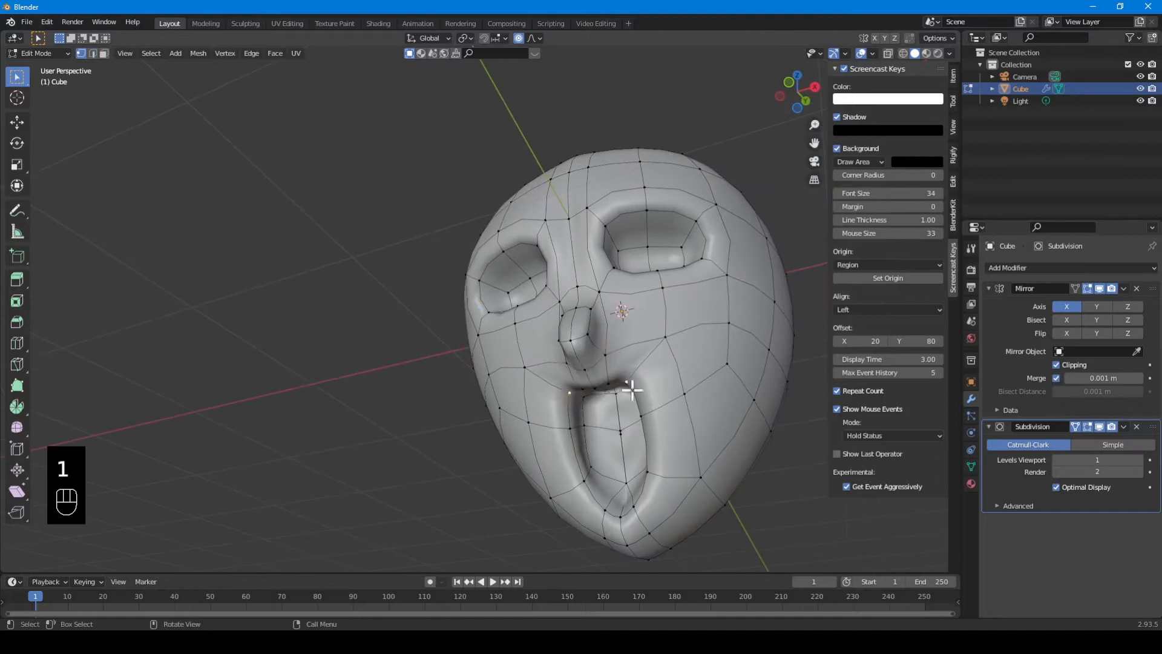
{"action": "key", "text": "g"}
{"action": "key", "text": "z"}
{"action": "scroll", "coordinate": [635, 420], "scroll_direction": "up", "scroll_amount": 3}
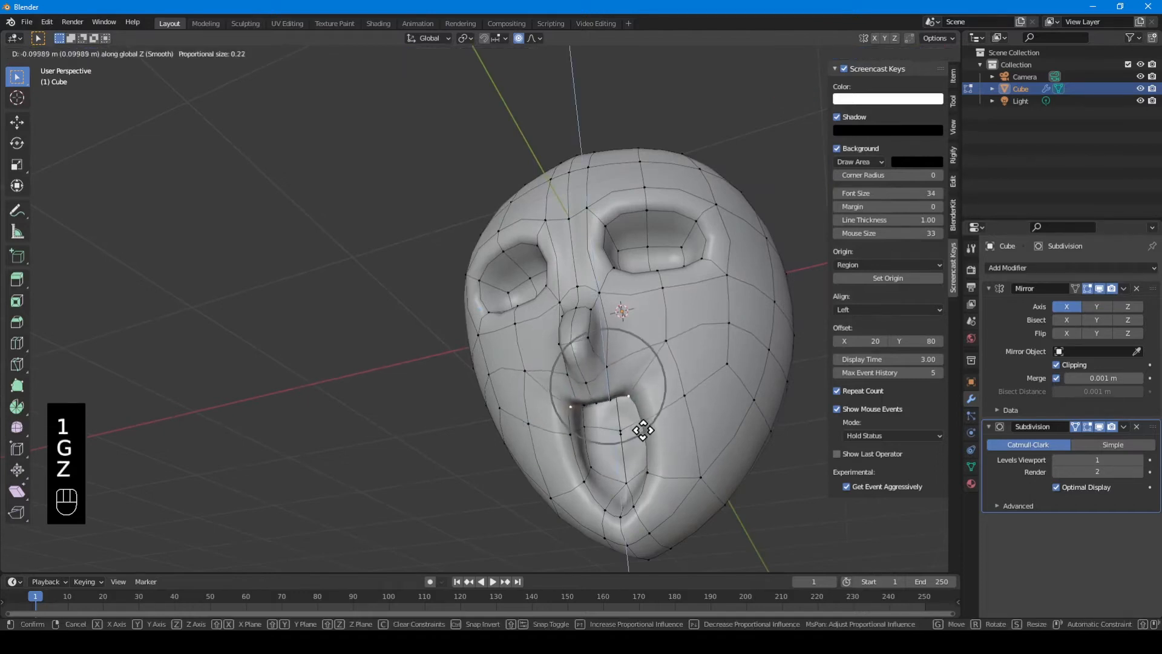
{"action": "scroll", "coordinate": [642, 429], "scroll_direction": "up", "scroll_amount": 9}
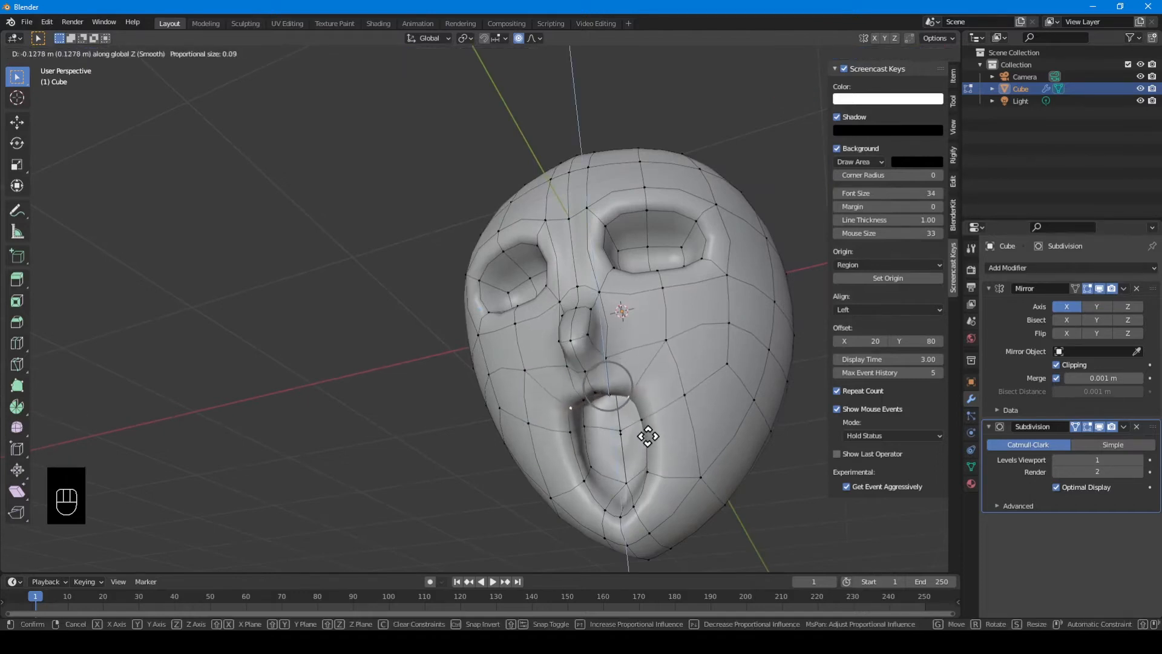
{"action": "left_click", "coordinate": [646, 437]}
{"action": "key", "text": "g"}
{"action": "key", "text": "z"}
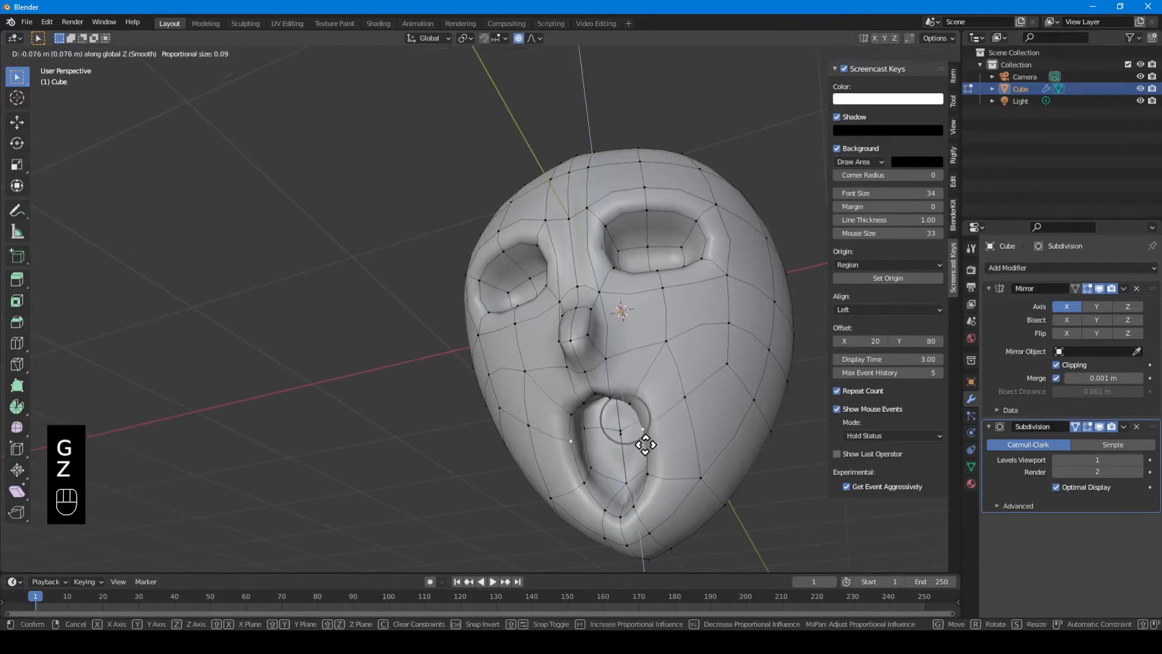
{"action": "left_click", "coordinate": [645, 448]}
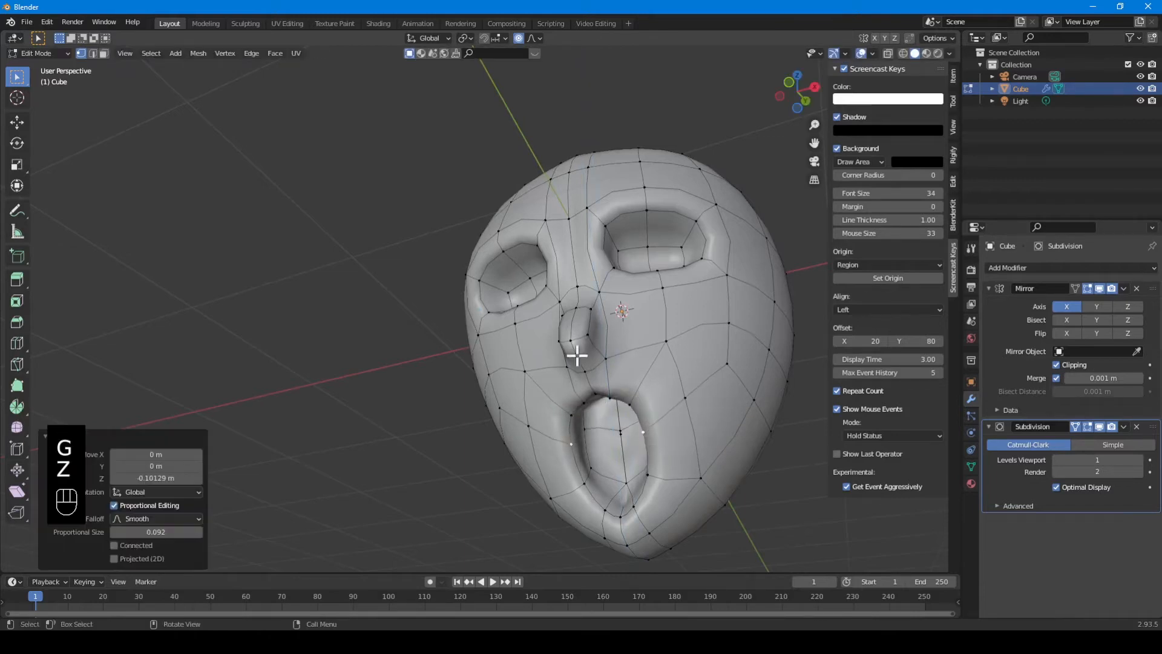
Leave edit mode and set the head's Subdivision viewport level to 2.
{"action": "key", "text": "Tab"}
{"action": "middle_click_drag", "start_coordinate": [575, 354], "coordinate": [608, 400]}
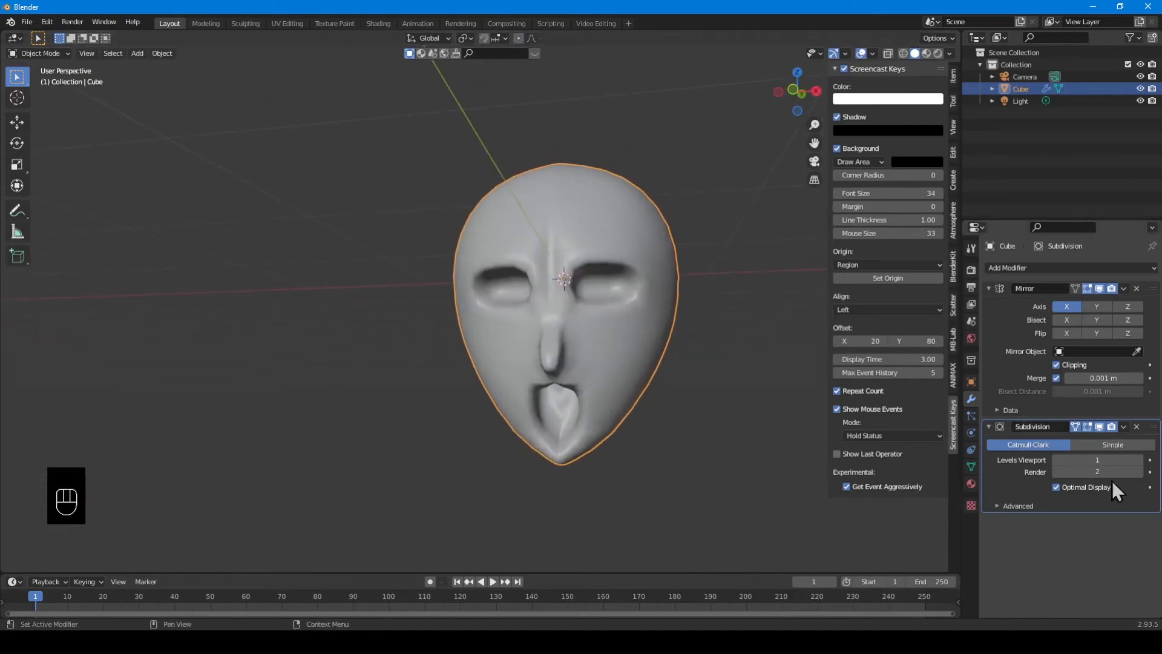
{"action": "left_click", "coordinate": [1141, 460]}
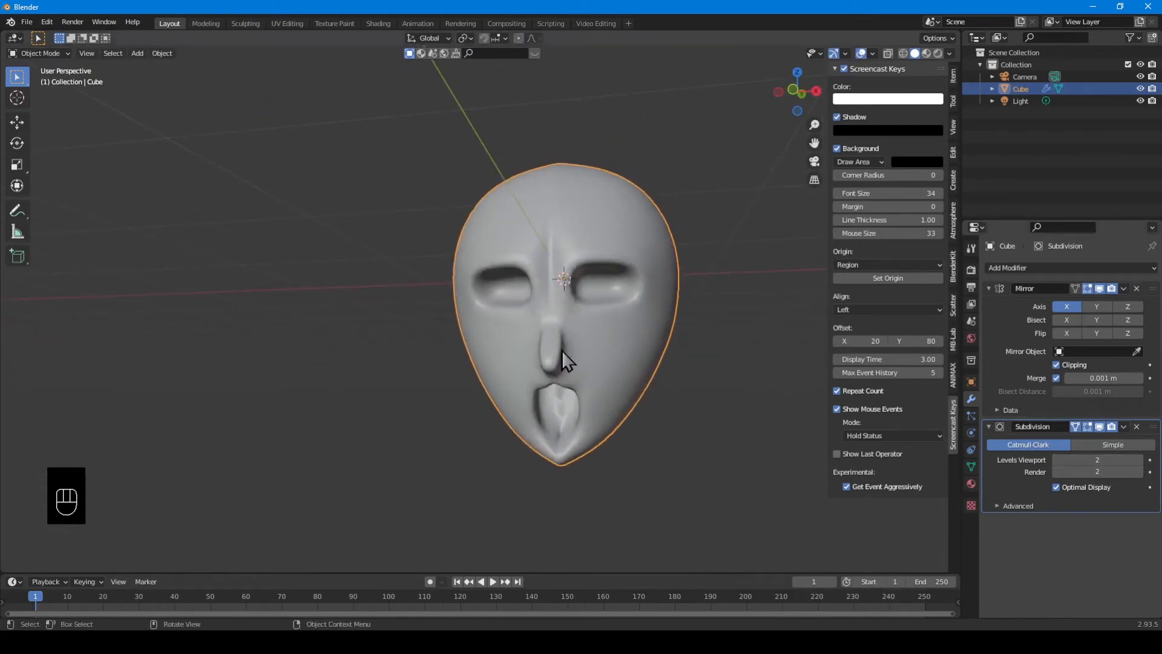
Rename the head object from Cube to Head.
{"action": "middle_click_drag", "start_coordinate": [606, 420], "coordinate": [466, 364]}
{"action": "scroll", "coordinate": [560, 394], "scroll_direction": "down", "scroll_amount": 5}
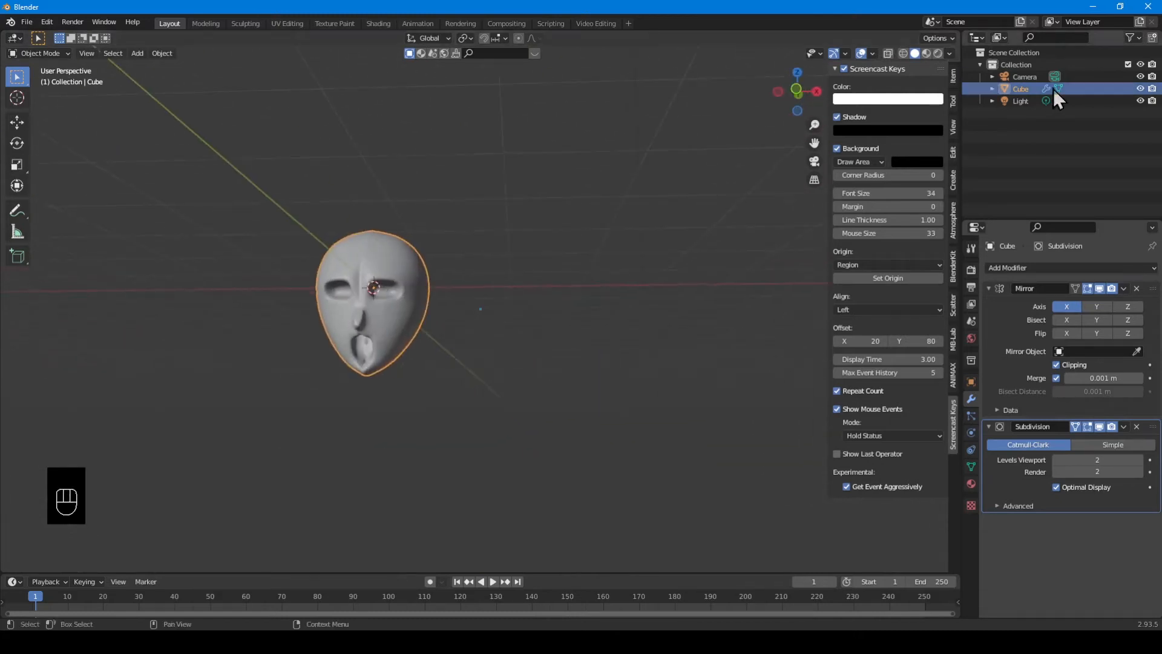
{"action": "left_click", "coordinate": [1019, 90]}
{"action": "double_click", "coordinate": [1019, 90]}
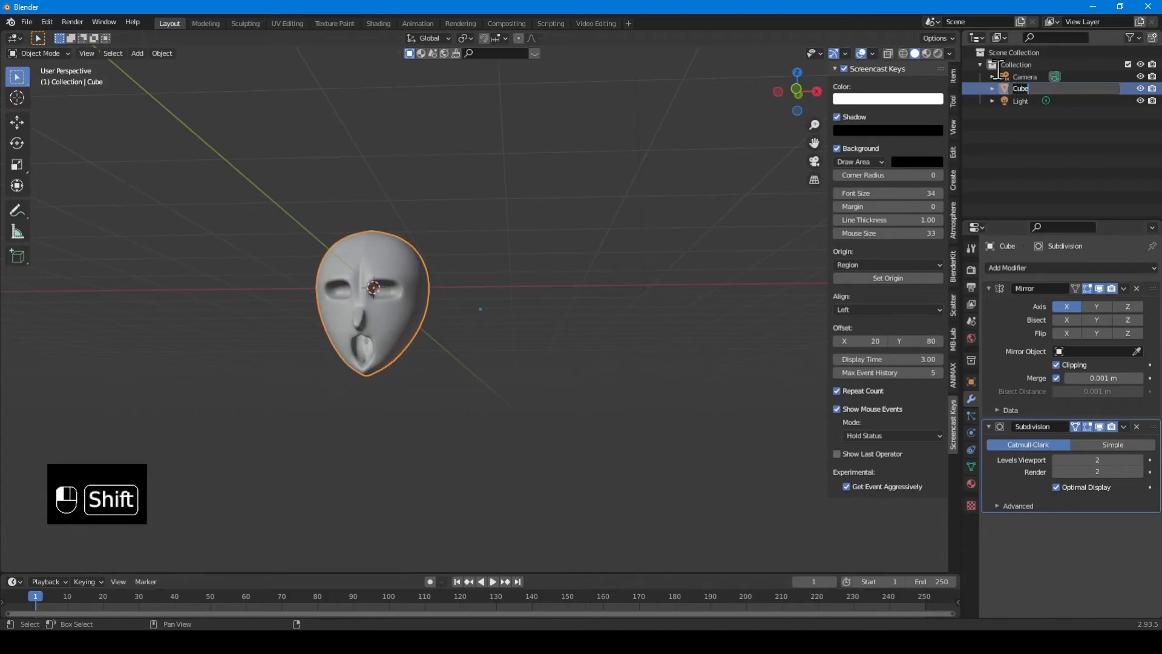
{"action": "type", "text": "Head"}
{"action": "key", "text": "Return"}
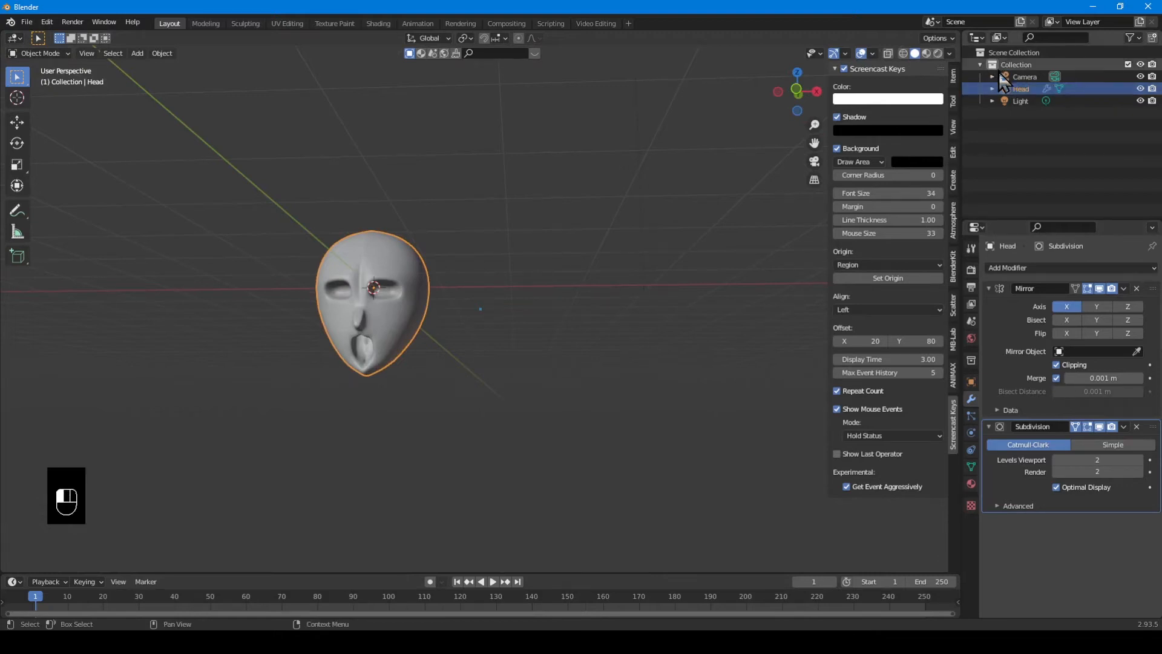
Add a new cube and, in edit mode, move its whole mesh about 2.956 m along X, clear of the head.
{"action": "key", "text": "shift+a"}
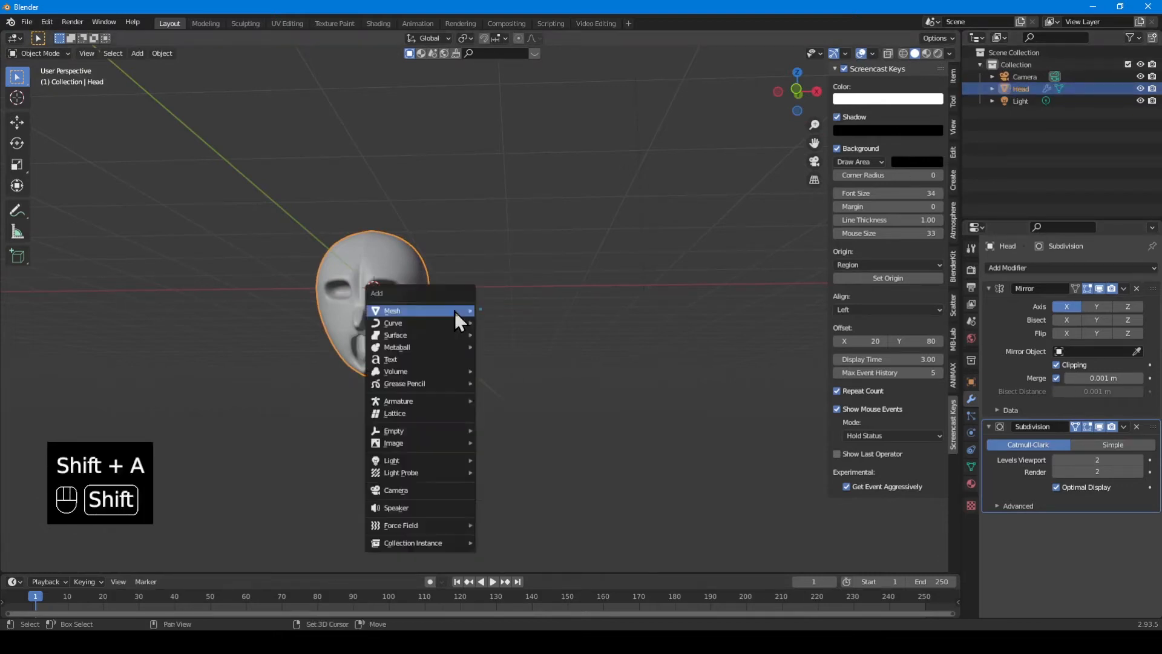
{"action": "mouse_move", "coordinate": [455, 311]}
{"action": "left_click", "coordinate": [493, 322]}
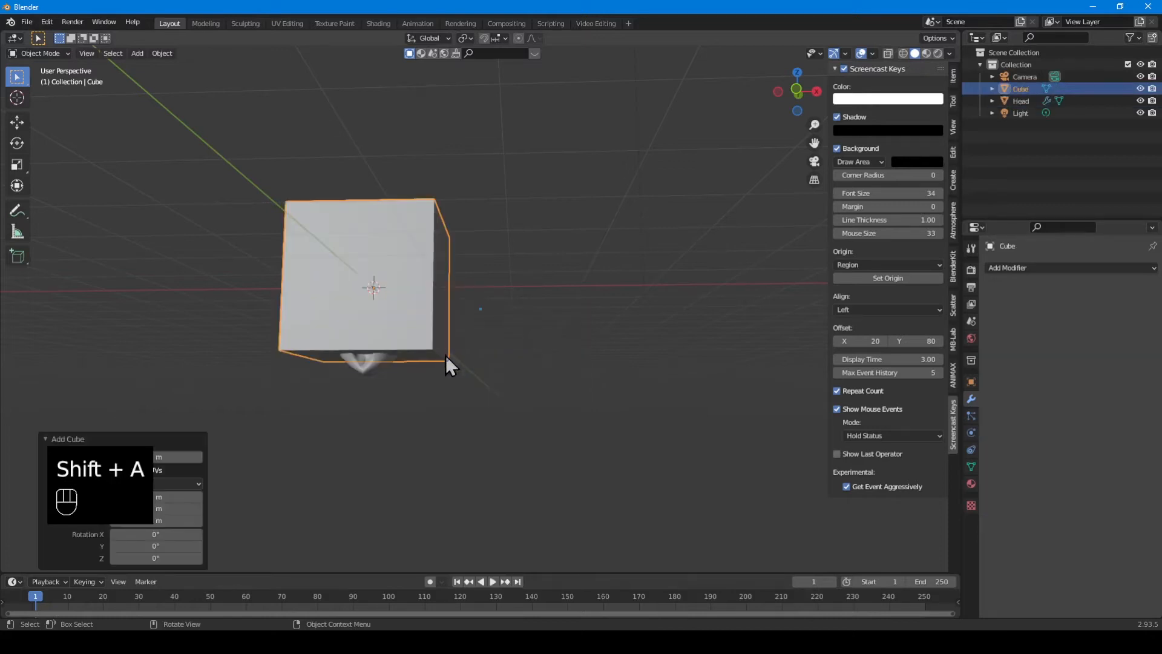
{"action": "key", "text": "Tab"}
{"action": "key", "text": "a"}
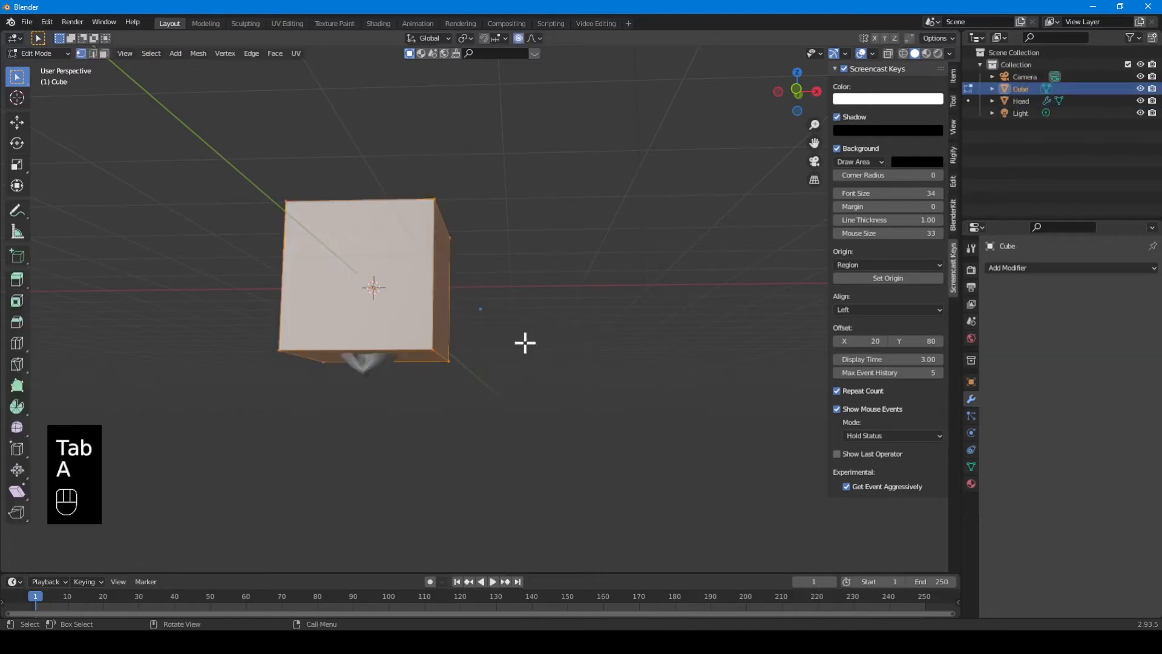
{"action": "key", "text": "g"}
{"action": "key", "text": "x"}
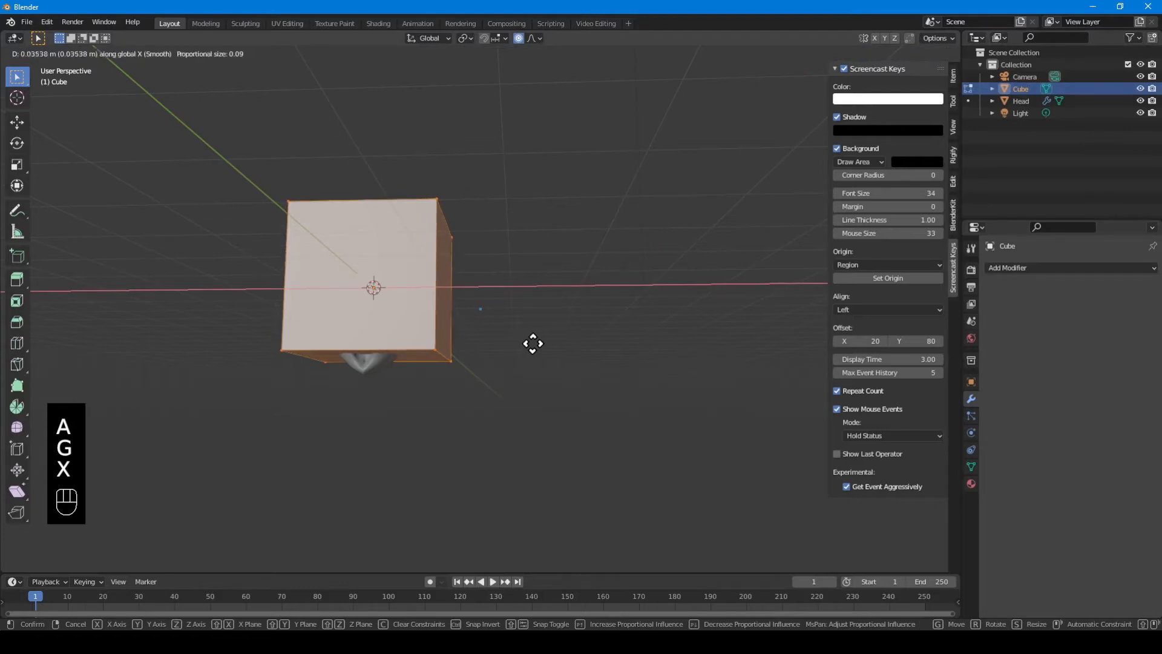
{"action": "left_click", "coordinate": [767, 319]}
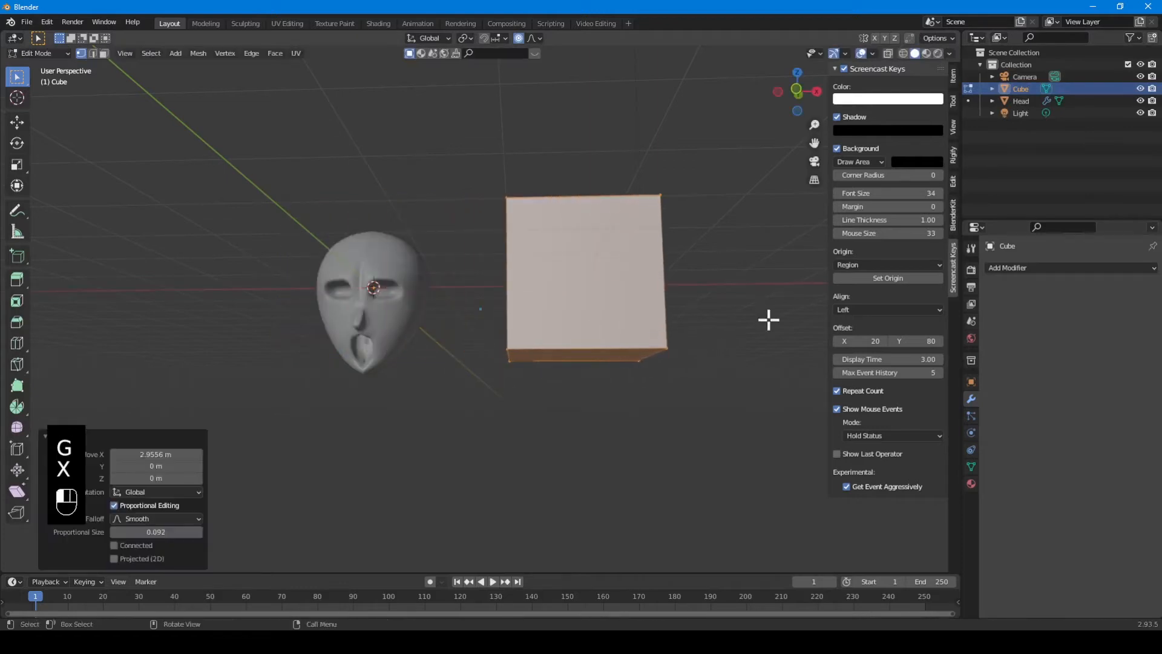
Give the cube a Mirror modifier on the X axis and scale its mesh uniformly to about 0.309.
{"action": "left_click", "coordinate": [1037, 273]}
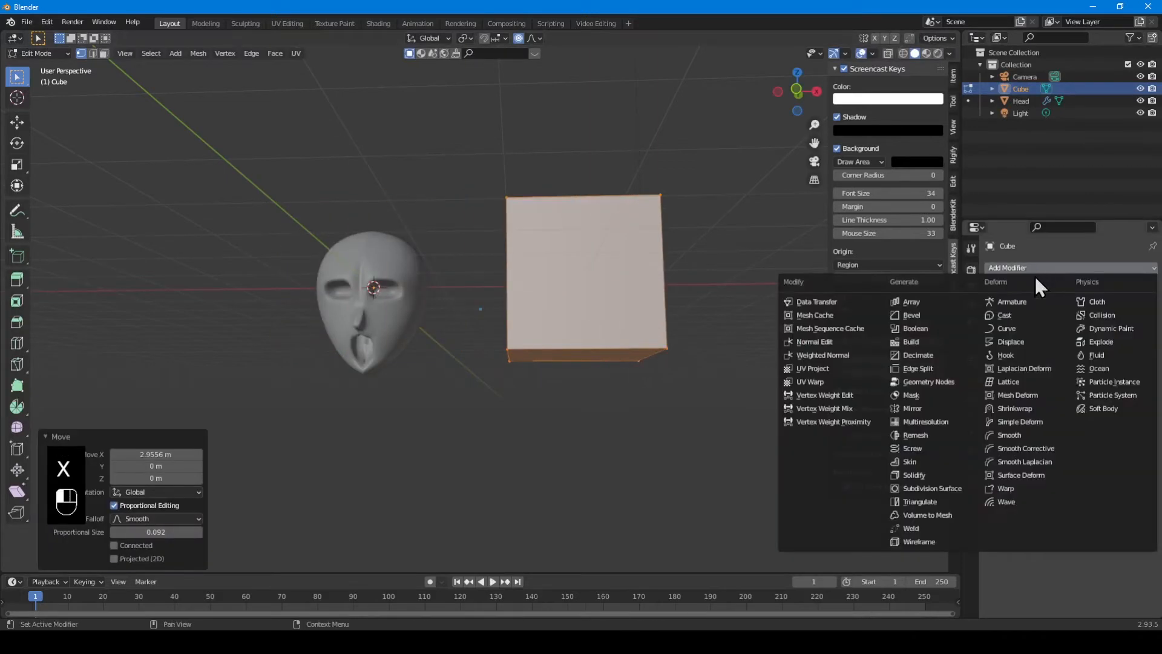
{"action": "left_click", "coordinate": [932, 409]}
{"action": "middle_click_drag", "start_coordinate": [413, 300], "coordinate": [482, 423]}
{"action": "key", "text": "s"}
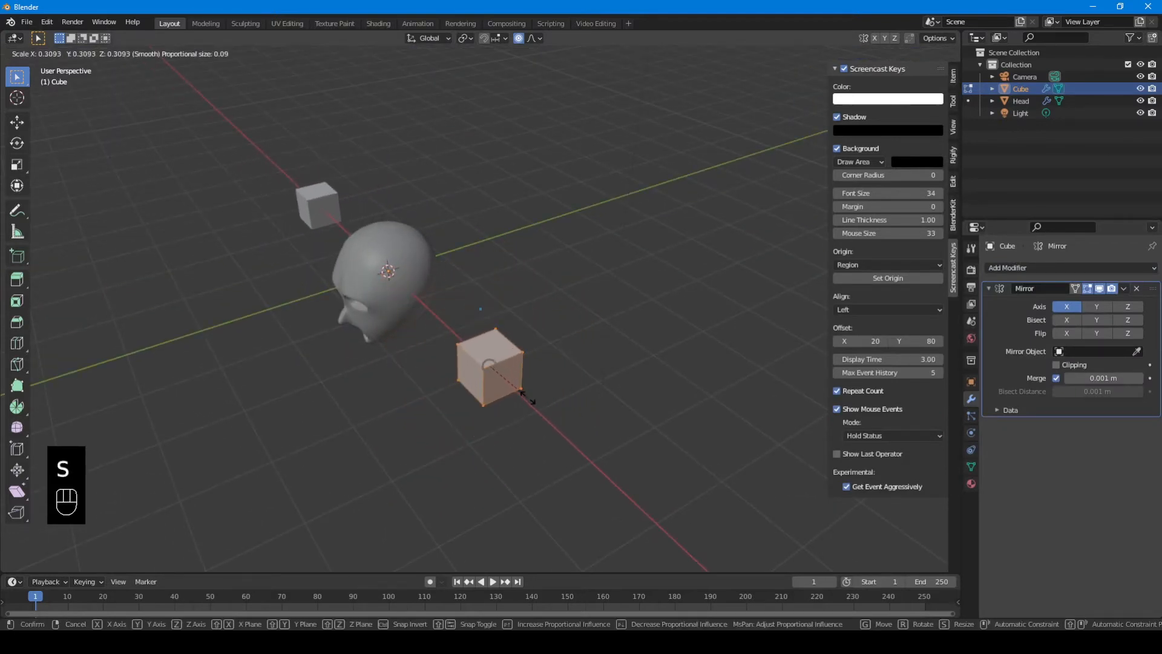
{"action": "left_click", "coordinate": [526, 399]}
Flatten the cube along Y into a thin block, then enlarge it uniformly by a factor of about 1.373.
{"action": "key", "text": "s"}
{"action": "key", "text": "y"}
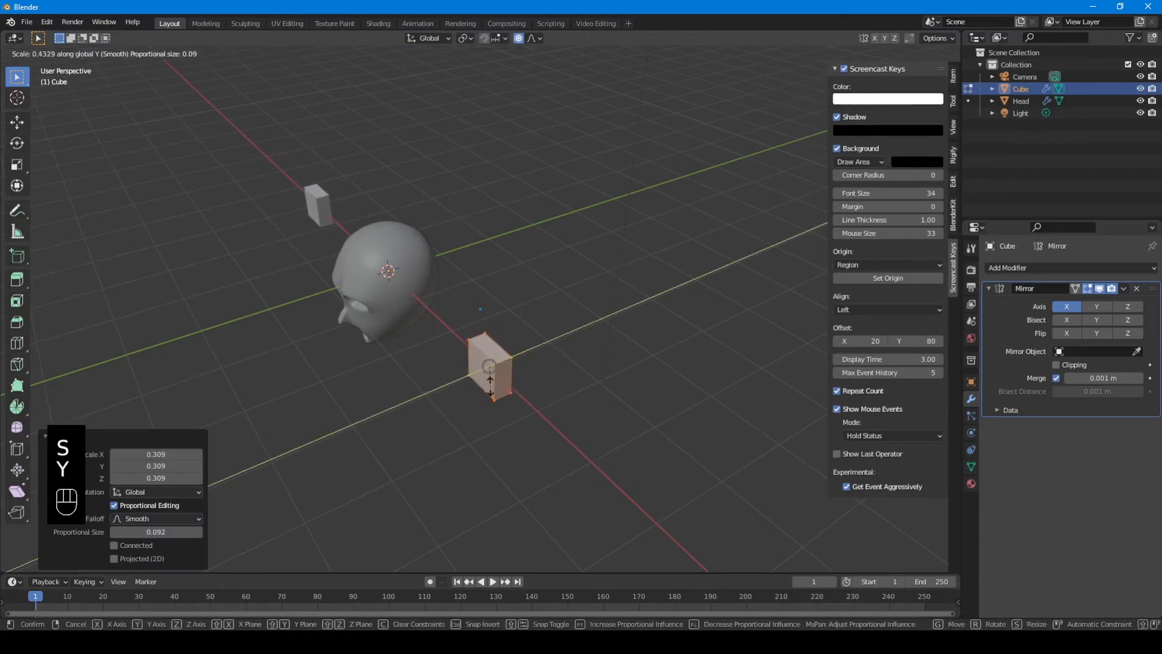
{"action": "left_click", "coordinate": [486, 371]}
{"action": "middle_click_drag", "start_coordinate": [485, 371], "coordinate": [563, 363]}
{"action": "key", "text": "s"}
{"action": "left_click", "coordinate": [570, 378]}
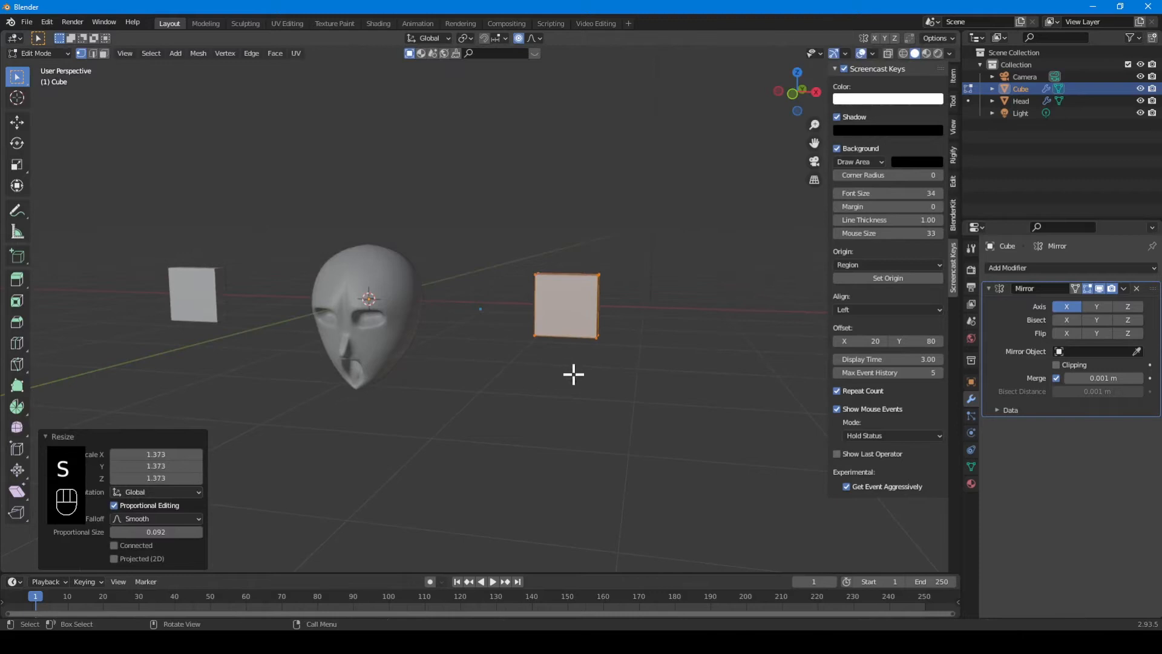
Scale the block along Z by a factor of about 1.026.
{"action": "key", "text": "s"}
{"action": "key", "text": "z"}
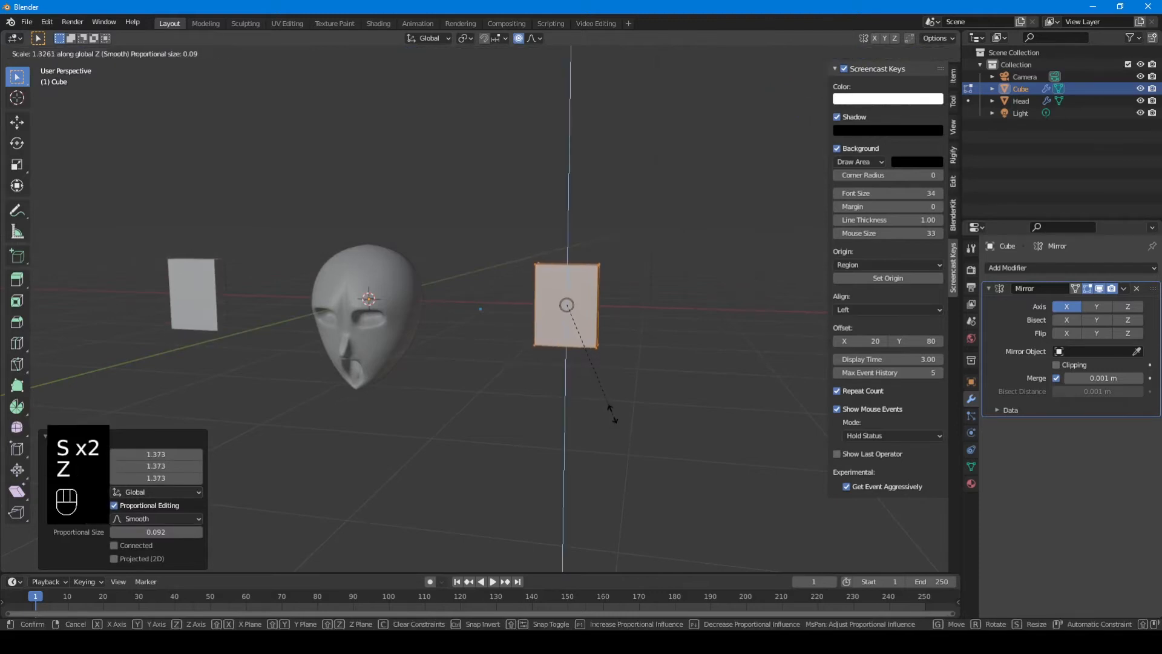
{"action": "left_click", "coordinate": [604, 390]}
Cut three evenly spaced vertical edge loops across the block's width without sliding them.
{"action": "middle_click_drag", "start_coordinate": [563, 236], "coordinate": [556, 315], "text": "shift"}
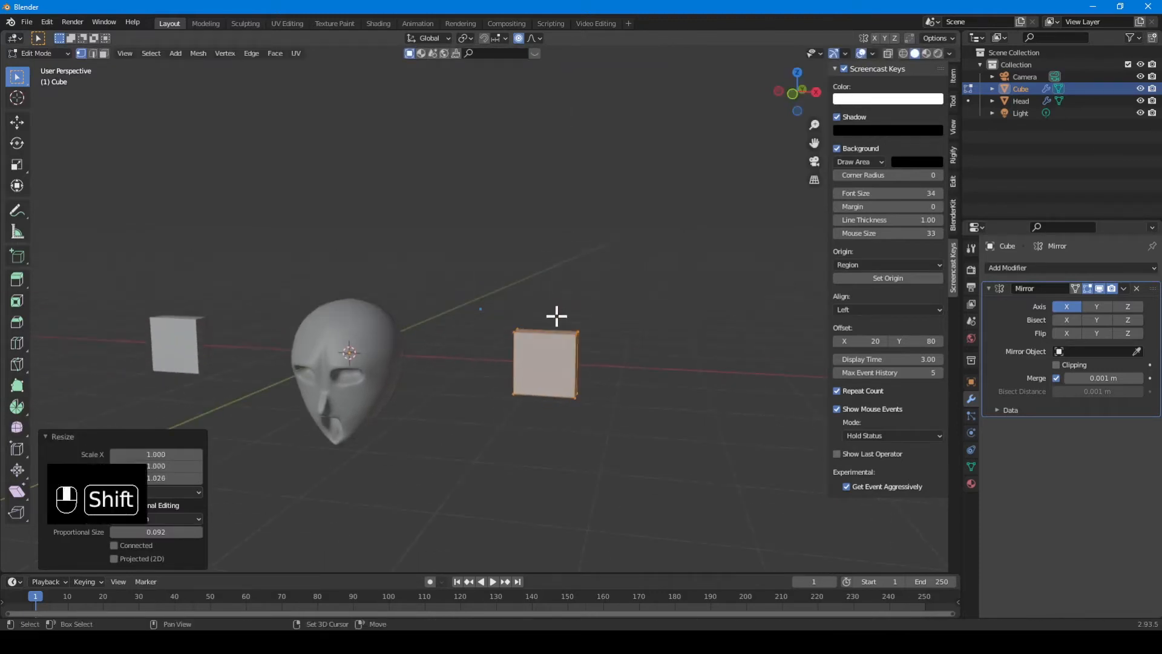
{"action": "middle_click_drag", "start_coordinate": [550, 357], "coordinate": [500, 246]}
{"action": "scroll", "coordinate": [599, 391], "scroll_direction": "up", "scroll_amount": 4}
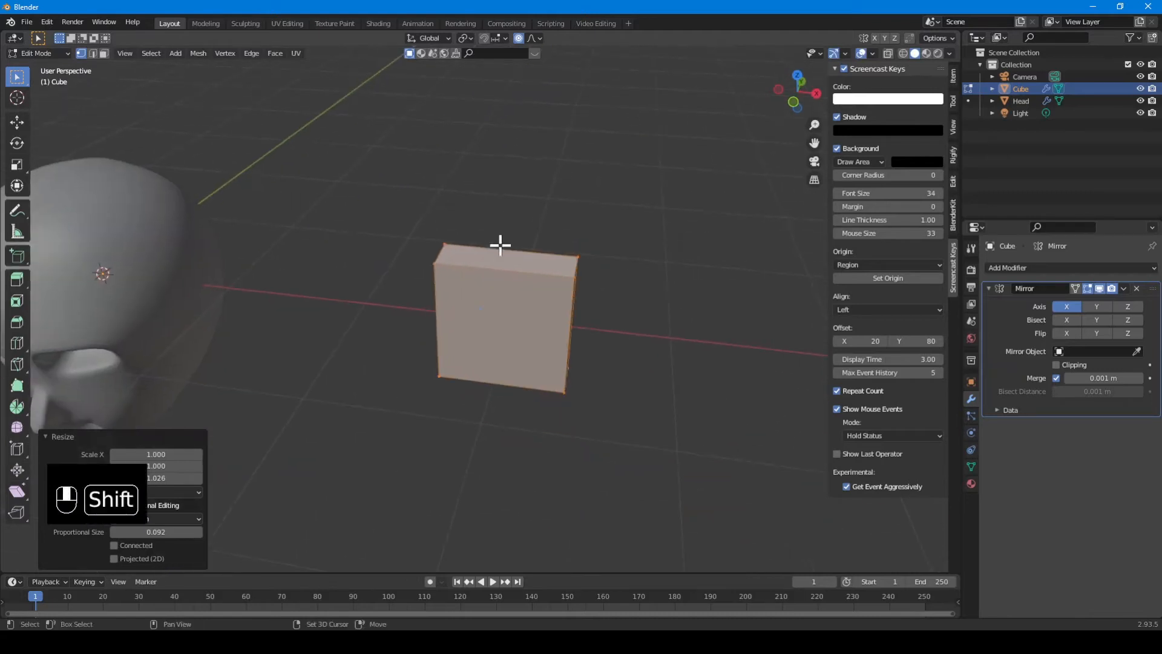
{"action": "key", "text": "ctrl+r"}
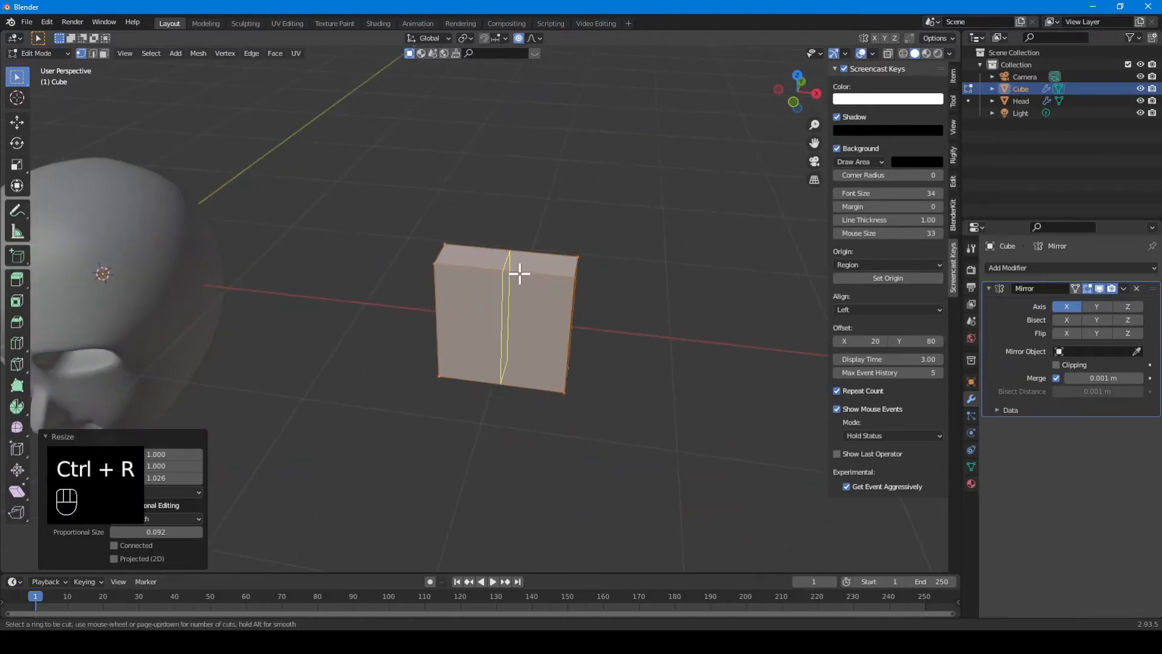
{"action": "scroll", "coordinate": [519, 273], "scroll_direction": "up", "scroll_amount": 2}
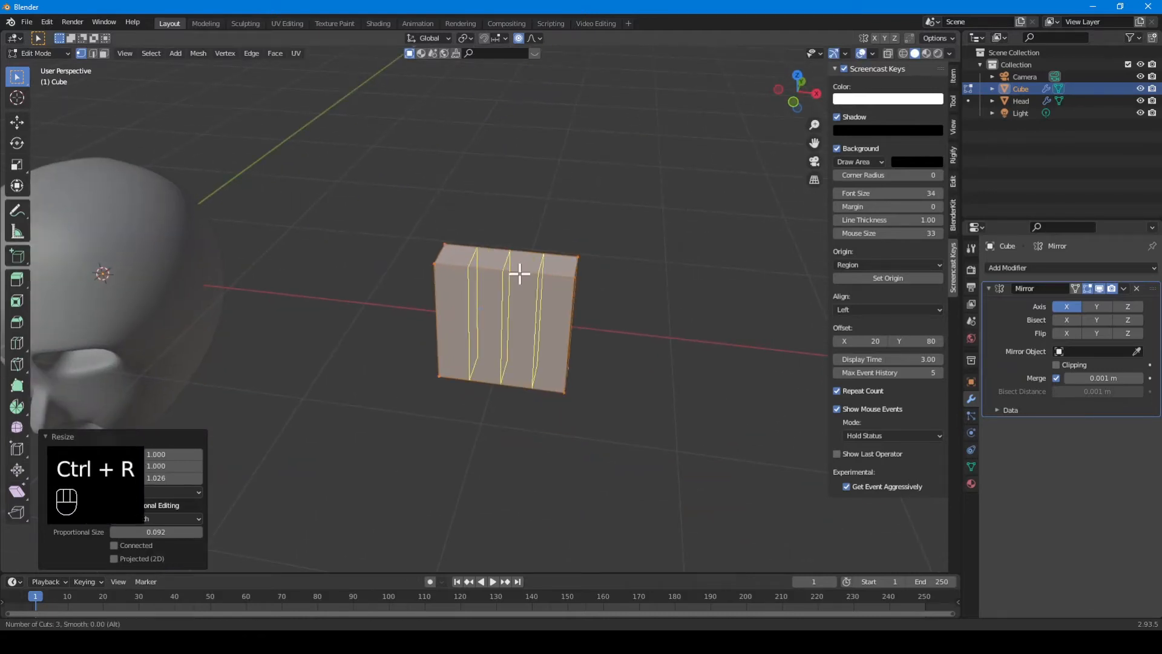
{"action": "left_click", "coordinate": [518, 274]}
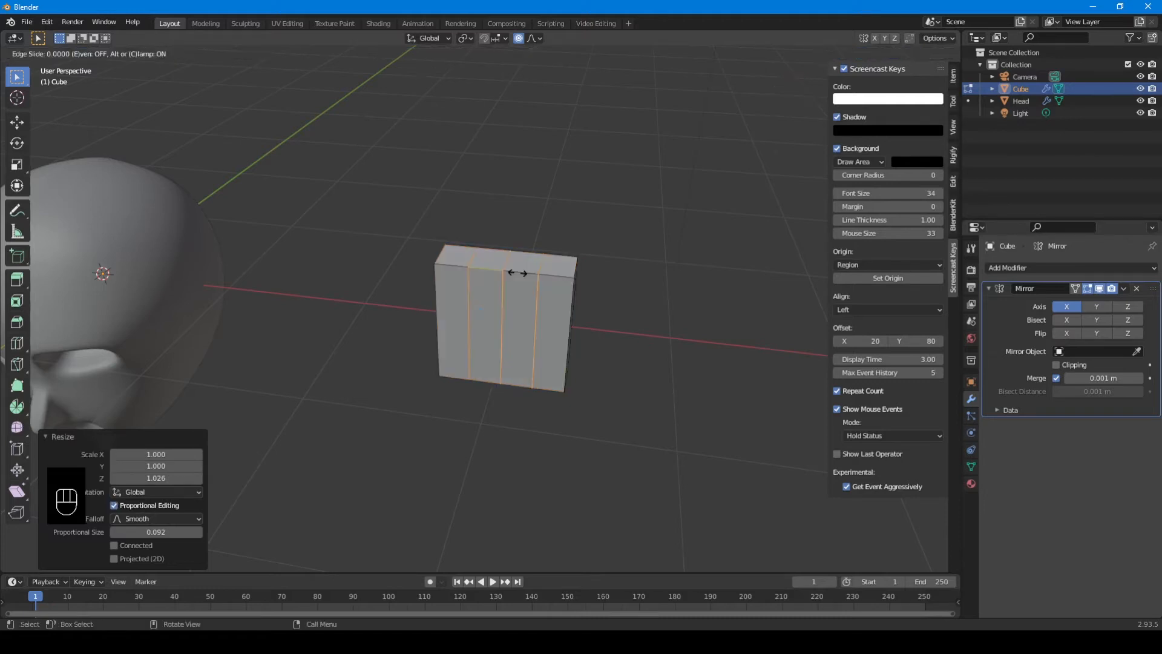
{"action": "right_click", "coordinate": [523, 273]}
Cut two horizontal edge loops around the block, dividing its height into thirds.
{"action": "middle_click_drag", "start_coordinate": [463, 304], "coordinate": [492, 260]}
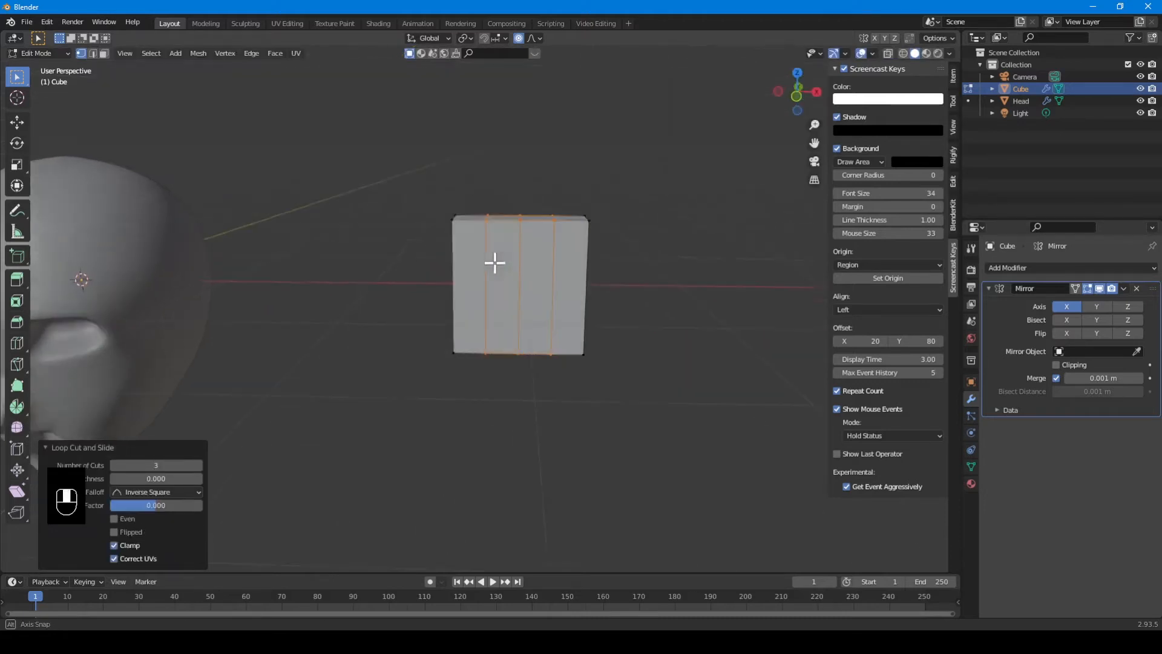
{"action": "key", "text": "ctrl+r"}
{"action": "scroll", "coordinate": [511, 274], "scroll_direction": "up", "scroll_amount": 1}
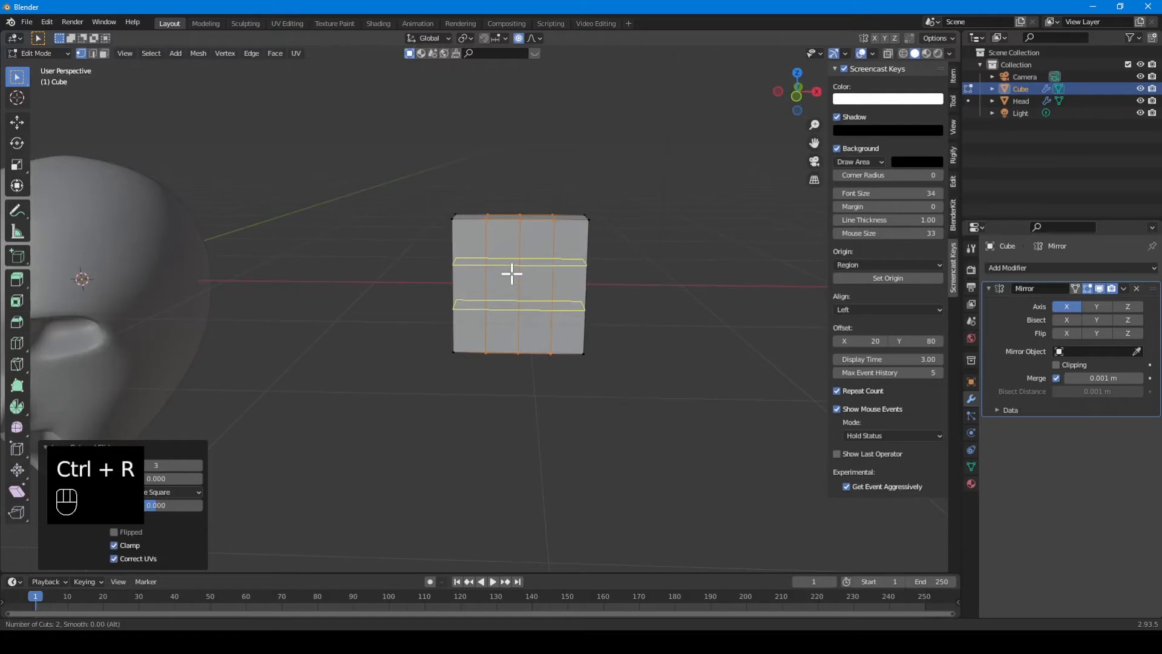
{"action": "left_click", "coordinate": [511, 273]}
{"action": "left_click", "coordinate": [507, 278]}
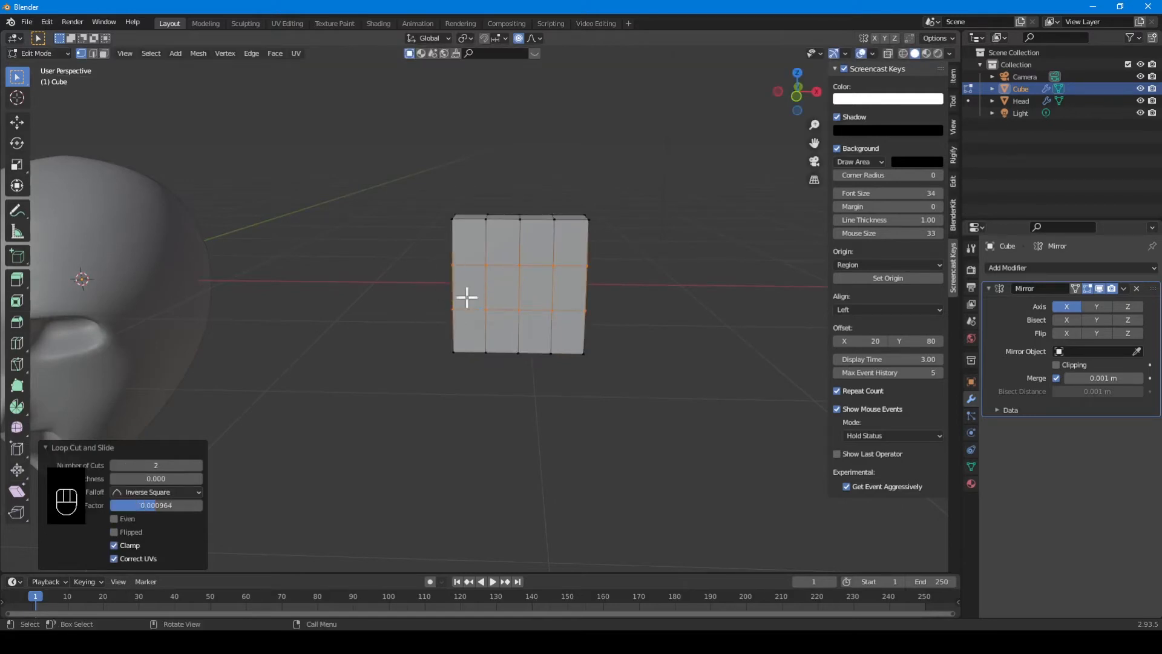
Switch to face selection and select all four faces on top of the block.
{"action": "middle_click_drag", "start_coordinate": [533, 249], "coordinate": [547, 270]}
{"action": "key", "text": "3"}
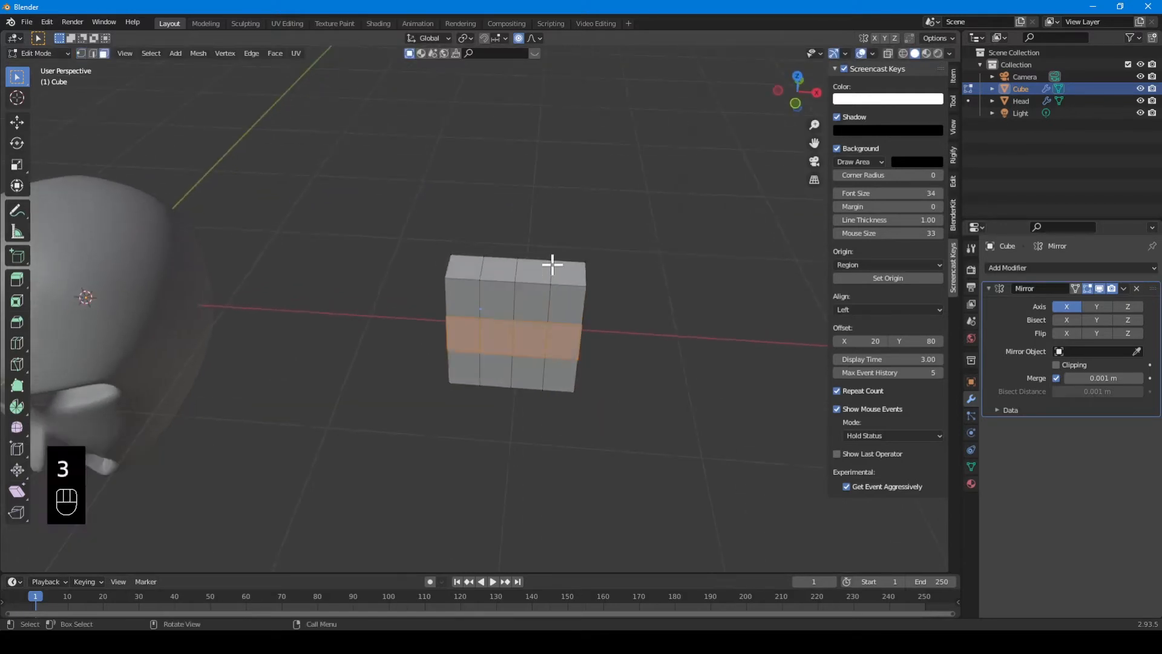
{"action": "left_click", "coordinate": [555, 271]}
{"action": "left_click", "coordinate": [526, 271], "text": "shift"}
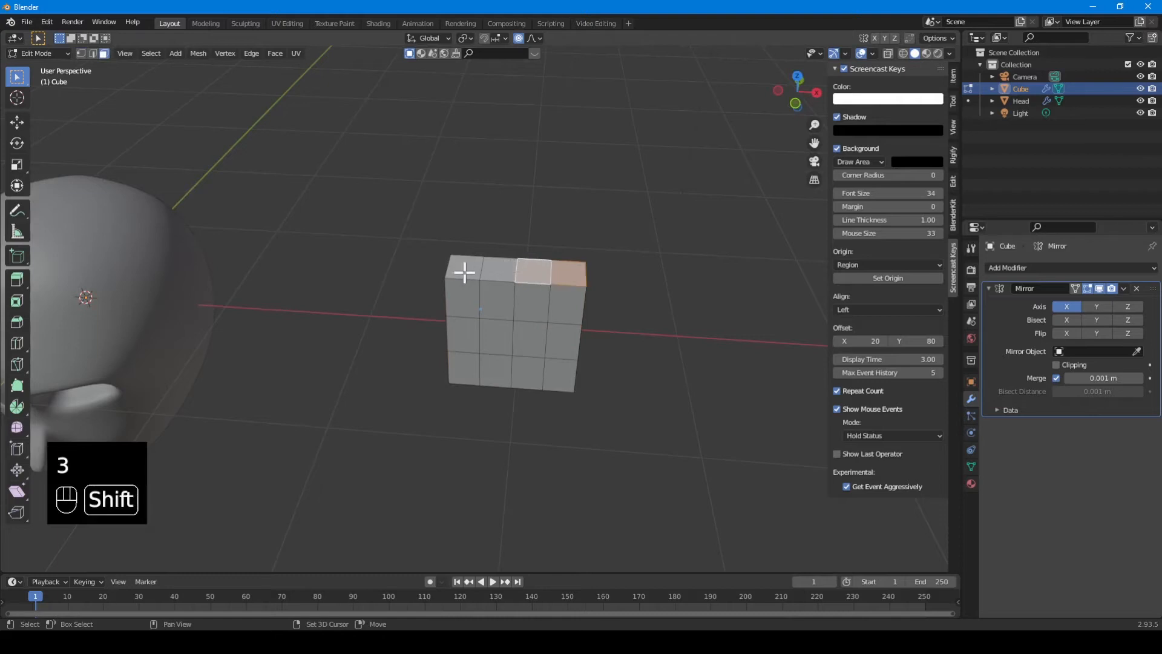
{"action": "left_click", "coordinate": [488, 270], "text": "shift"}
{"action": "left_click", "coordinate": [470, 266], "text": "shift"}
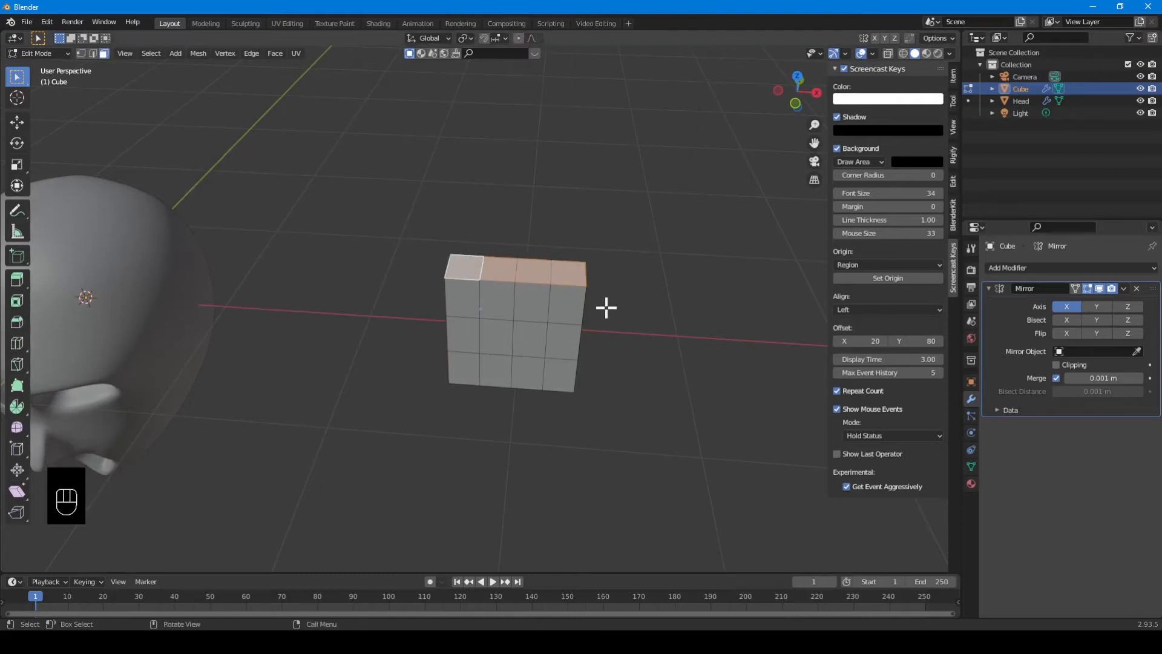
Inset the four top faces of the block individually, with a thickness of about 0.066 m and outset turned off.
{"action": "key", "text": "i"}
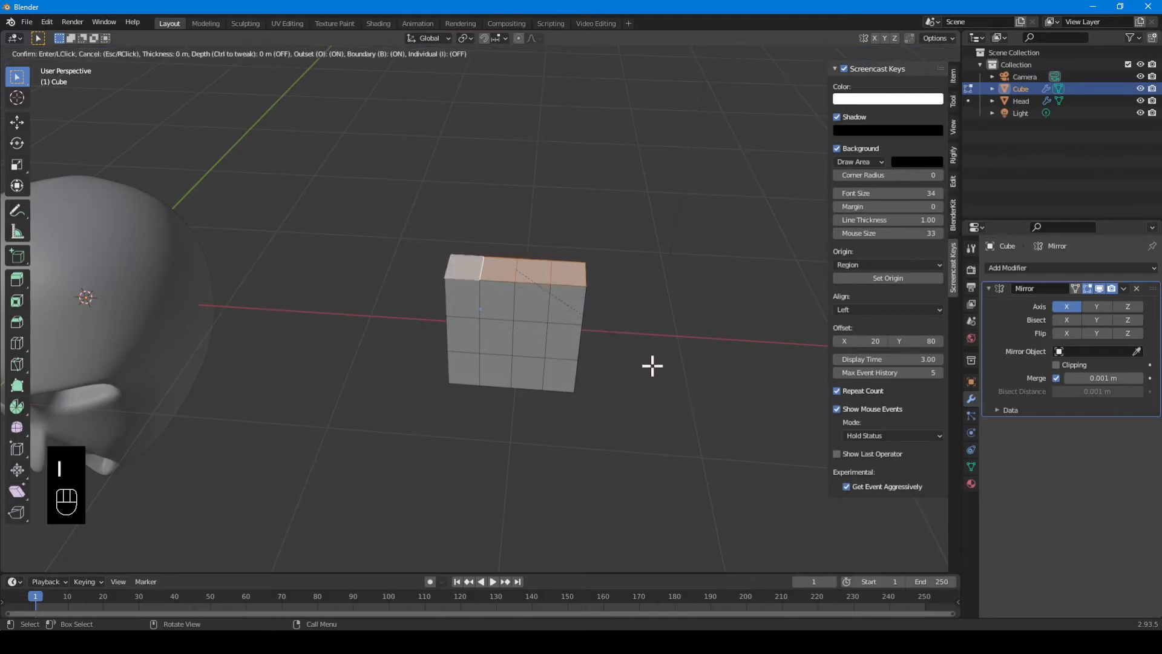
{"action": "key", "text": "Escape"}
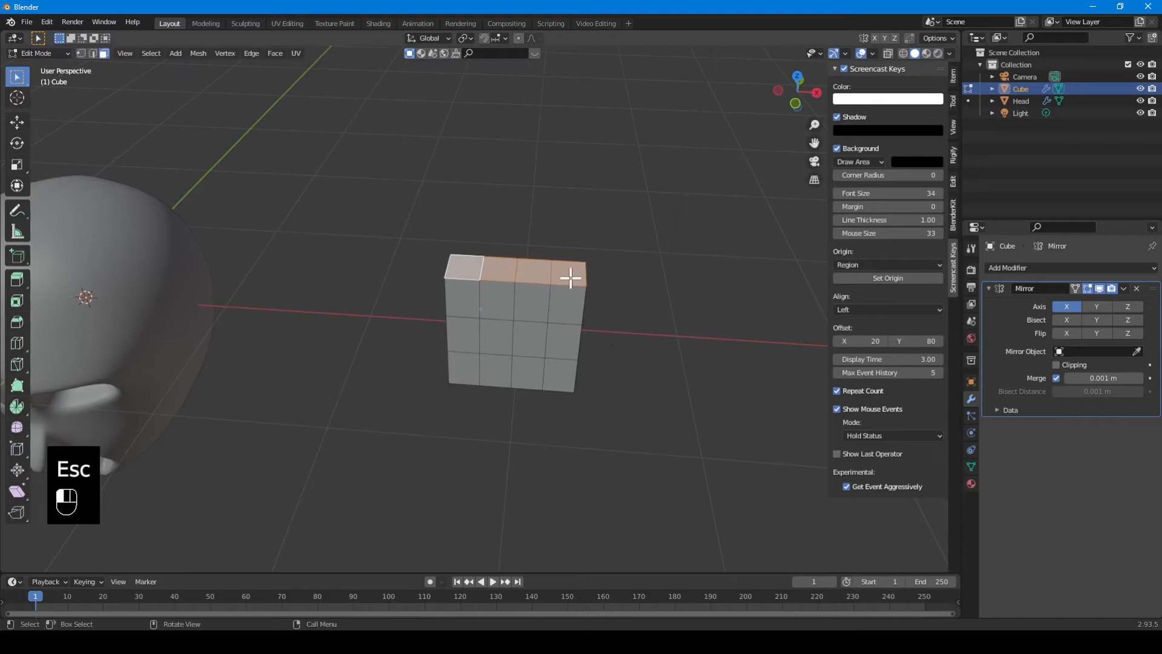
{"action": "left_click", "coordinate": [570, 277]}
{"action": "left_click", "coordinate": [539, 266], "text": "shift"}
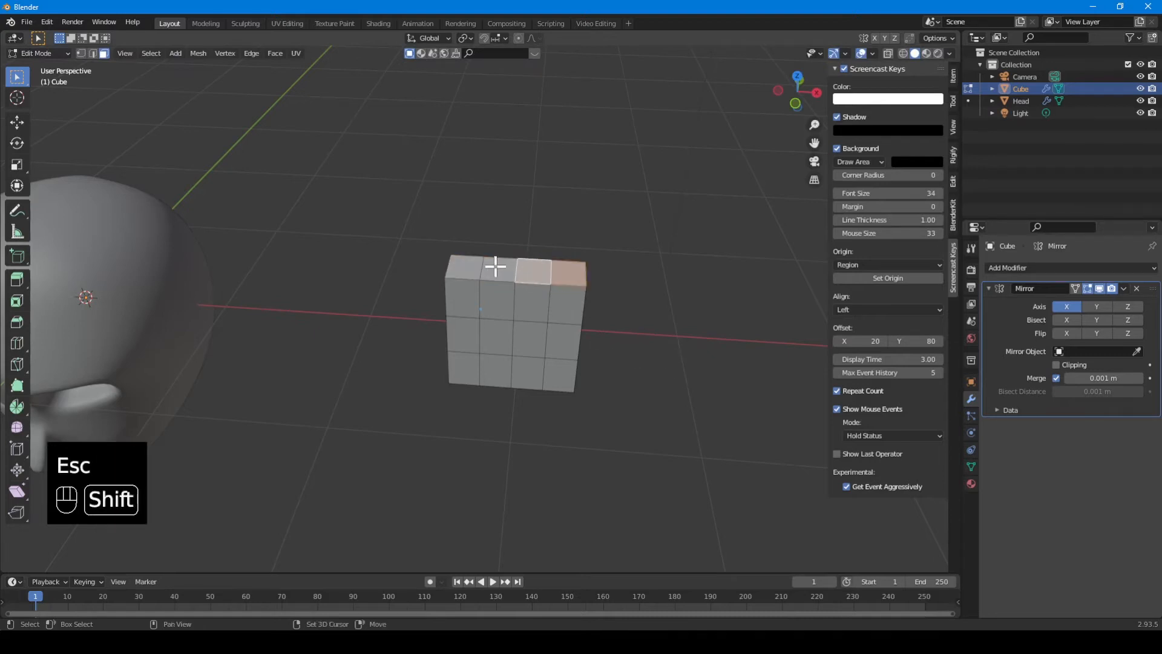
{"action": "left_click", "coordinate": [494, 268], "text": "shift"}
{"action": "left_click", "coordinate": [468, 271], "text": "shift"}
{"action": "key", "text": "i"}
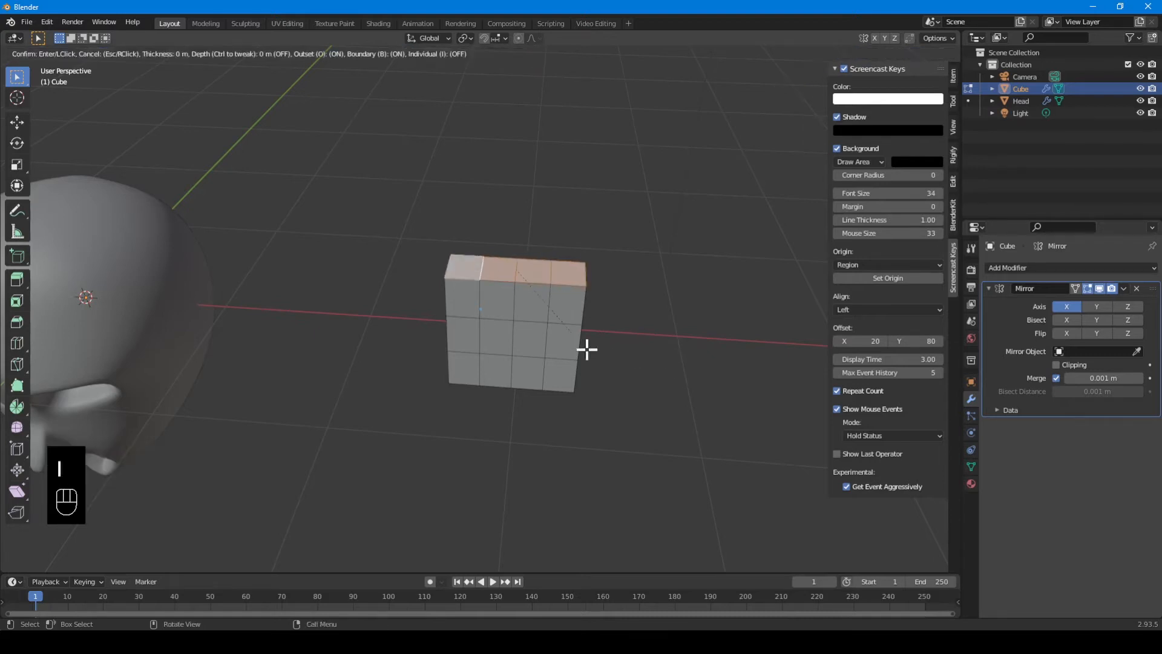
{"action": "left_click", "coordinate": [577, 344]}
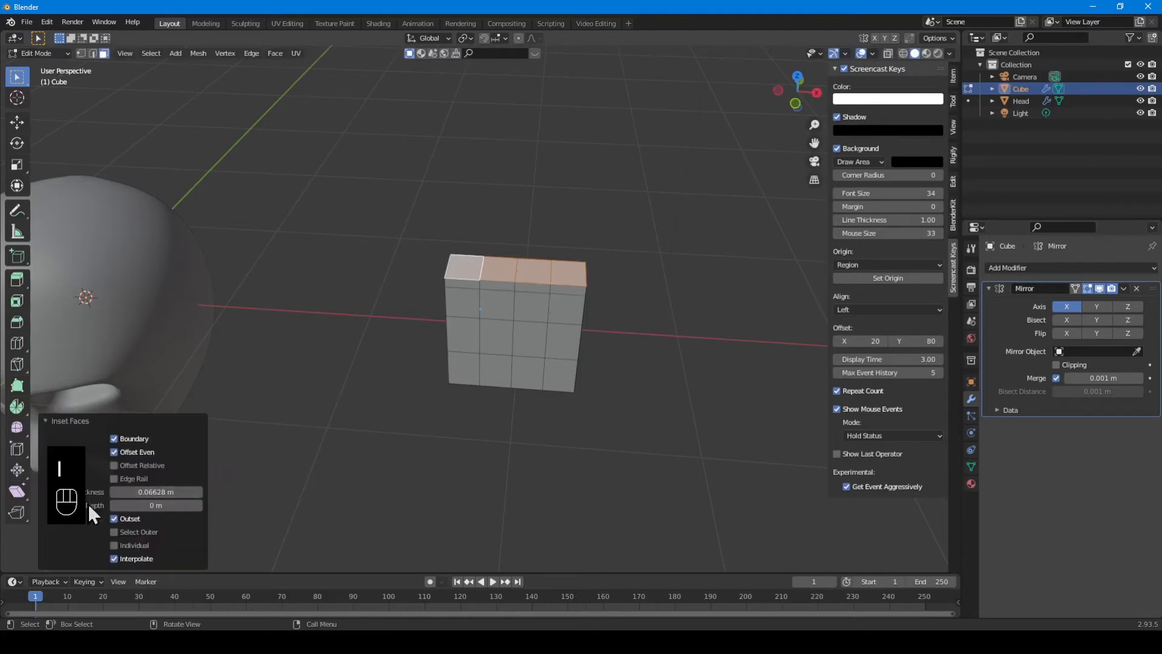
{"action": "left_click", "coordinate": [117, 518]}
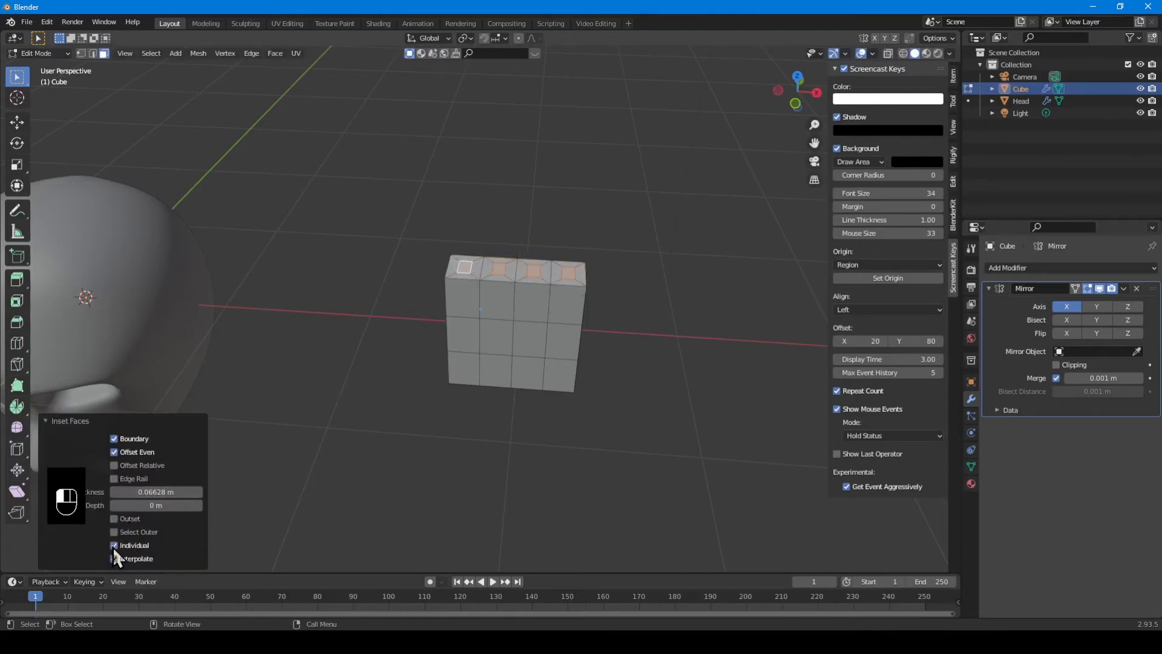
Set the transform pivot to Individual Origins and enlarge the four inset faces, each around its own centre.
{"action": "scroll", "coordinate": [579, 286], "scroll_direction": "up", "scroll_amount": 4}
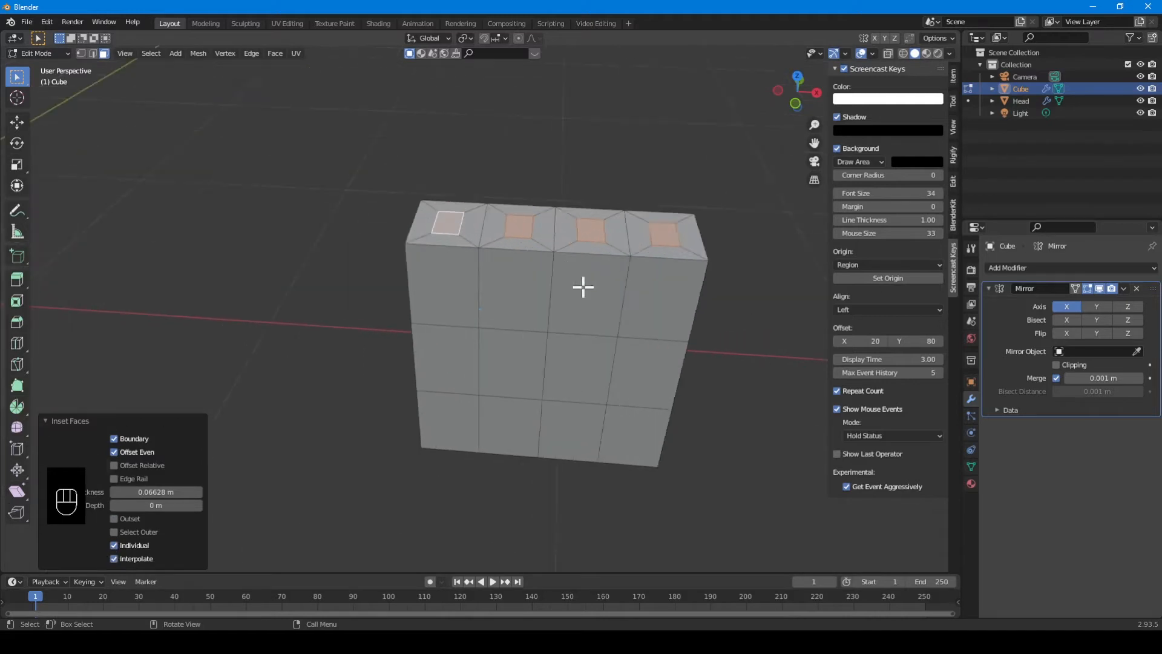
{"action": "middle_click_drag", "start_coordinate": [583, 285], "coordinate": [511, 325], "text": "shift"}
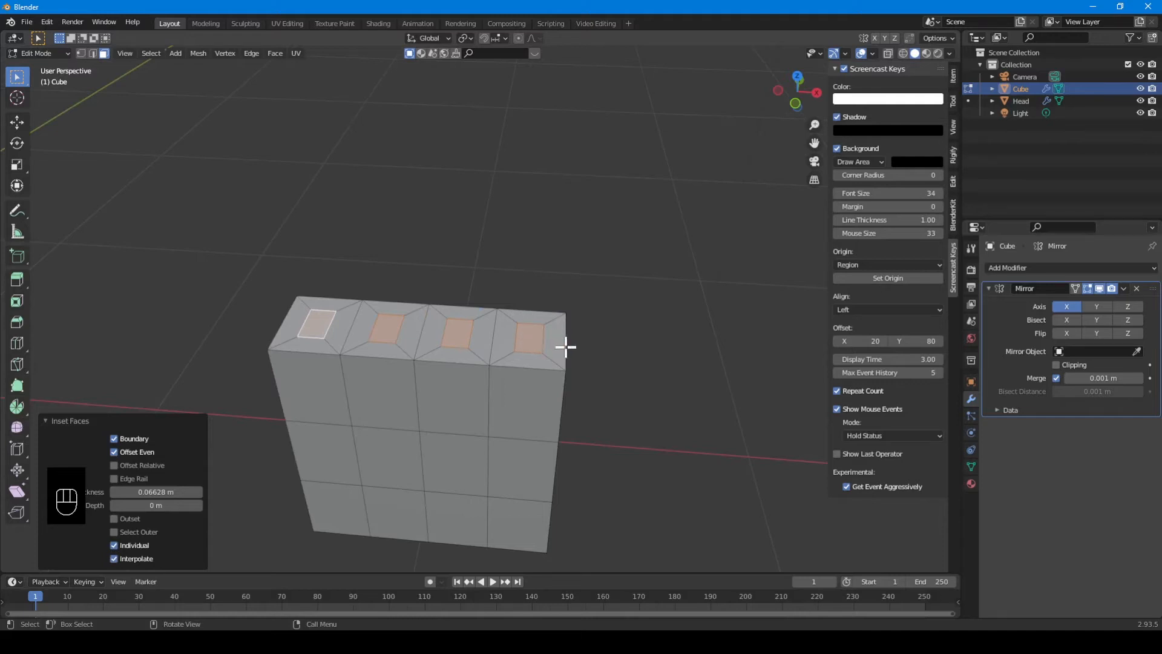
{"action": "key", "text": "s"}
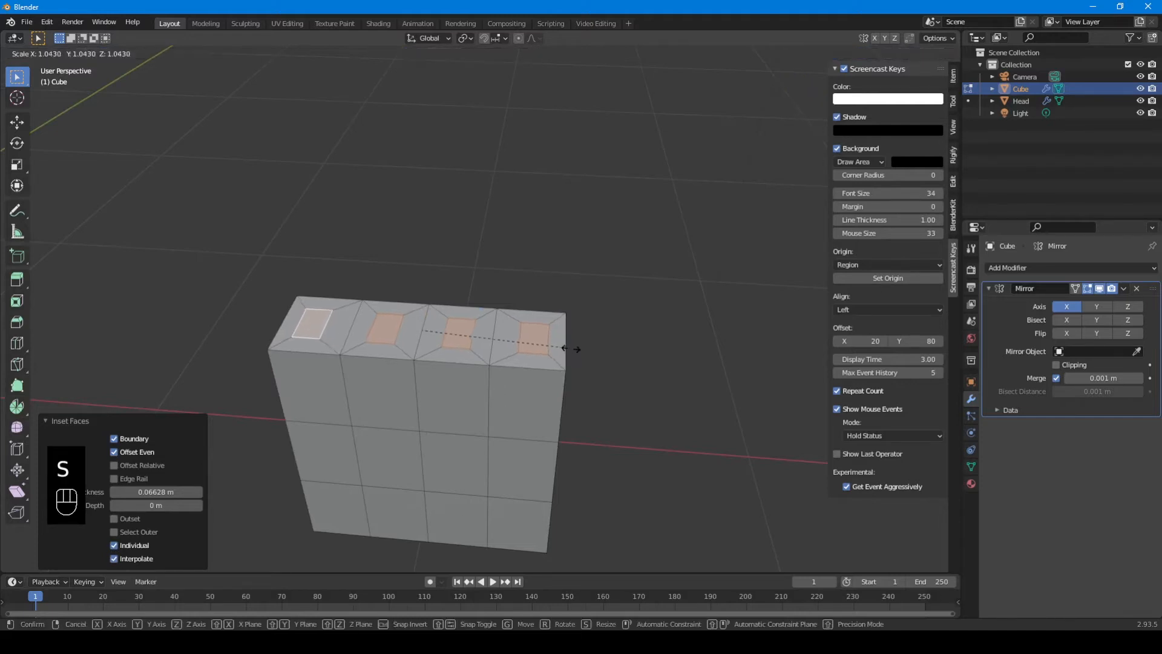
{"action": "key", "text": "Escape"}
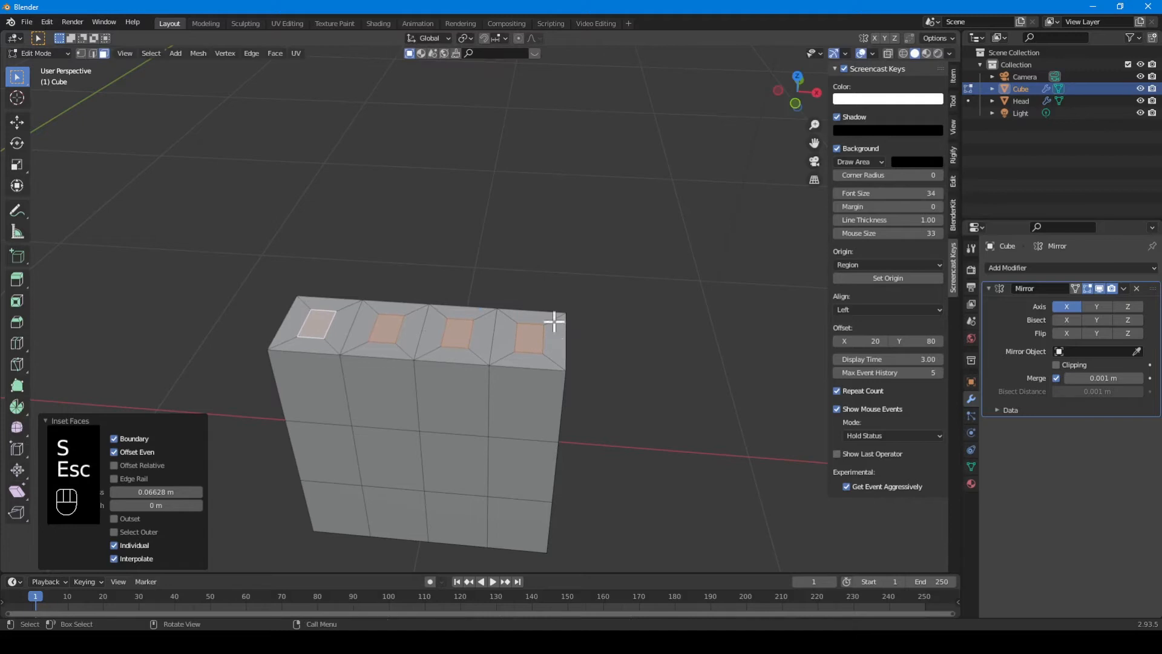
{"action": "left_click", "coordinate": [468, 38]}
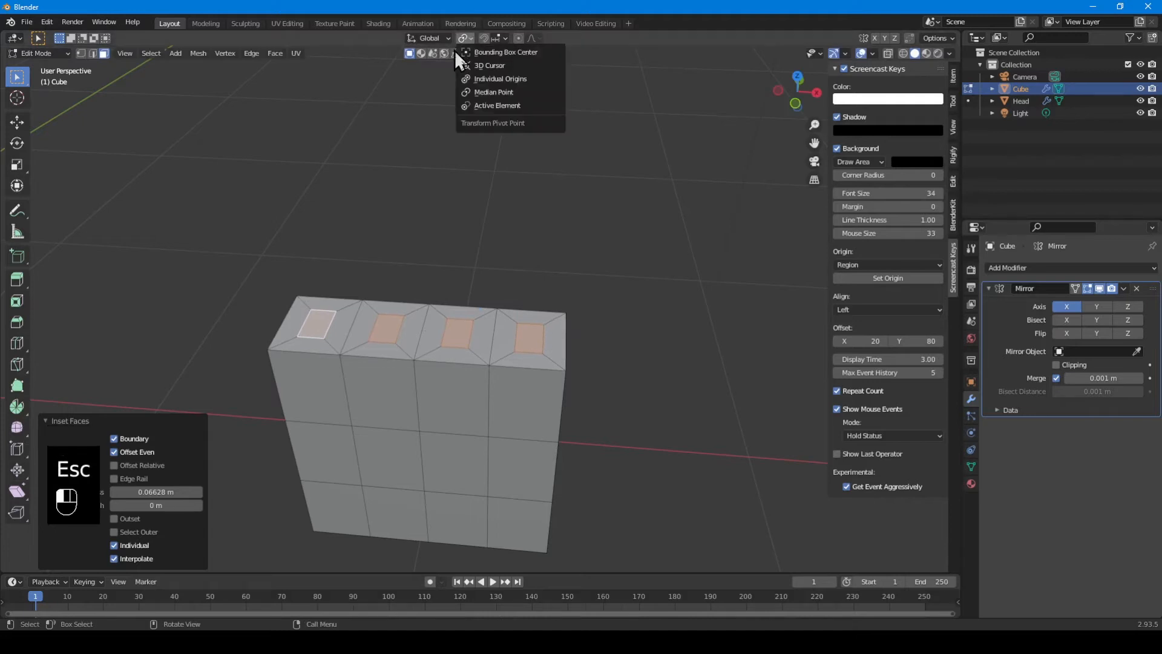
{"action": "left_click", "coordinate": [493, 78]}
{"action": "key", "text": "s"}
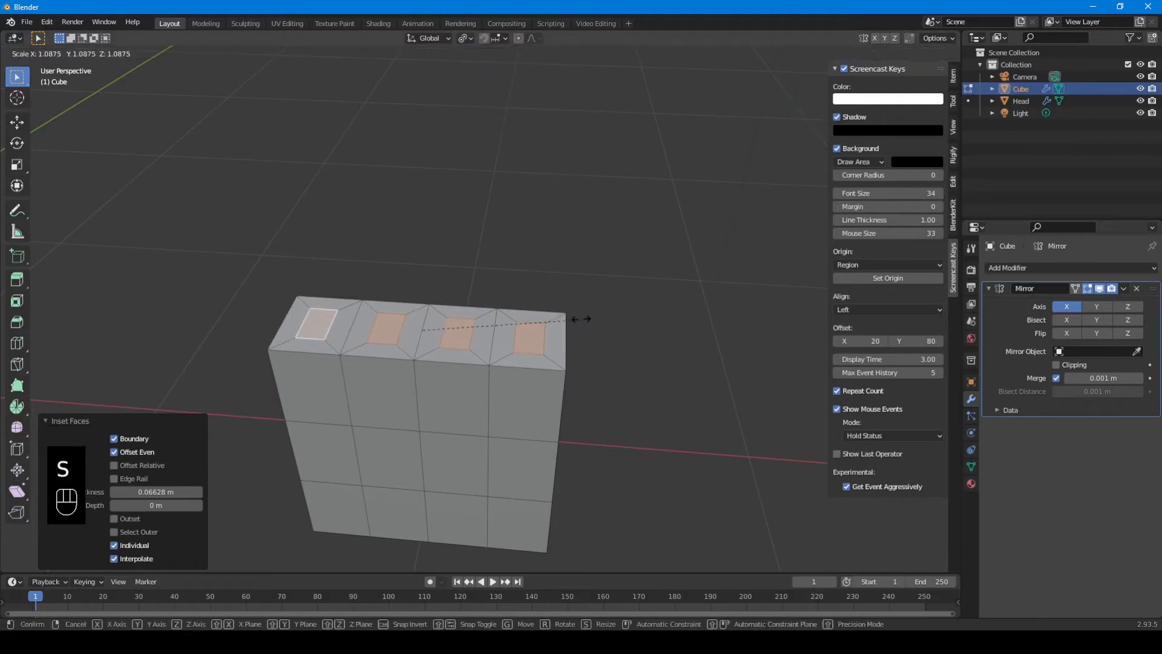
{"action": "left_click", "coordinate": [667, 295]}
Extrude the four inset faces upward about 0.29 m as the first finger segments.
{"action": "middle_click_drag", "start_coordinate": [695, 312], "coordinate": [695, 270]}
{"action": "key", "text": "e"}
{"action": "left_click", "coordinate": [704, 177]}
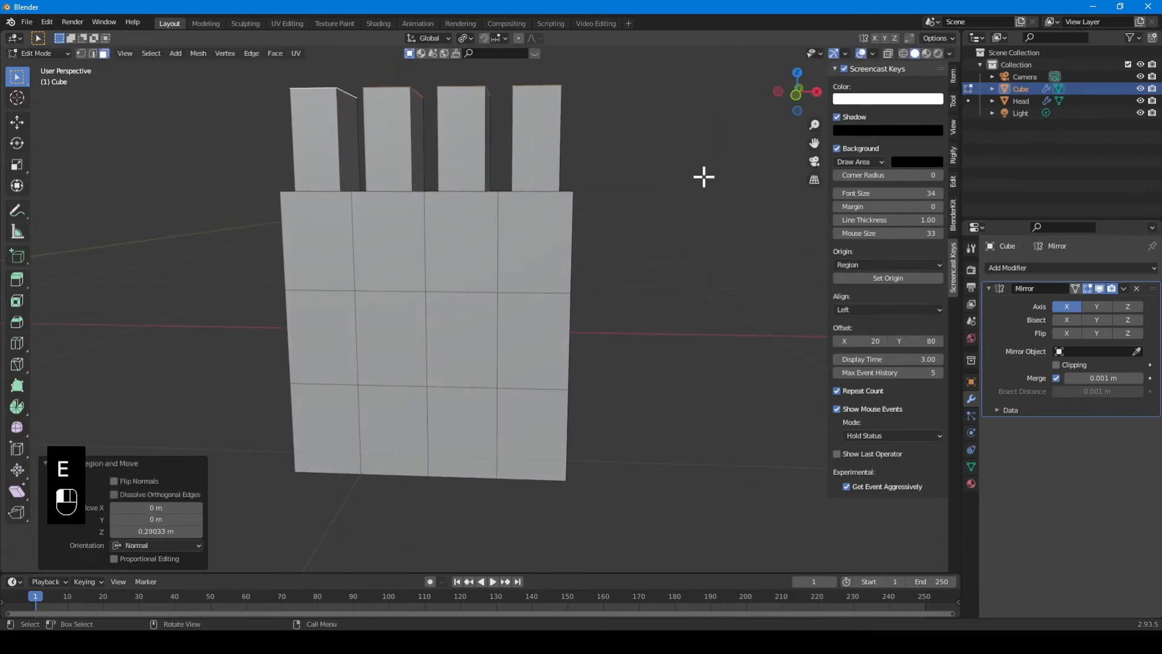
Extrude a second segment of about 0.3 m on all four fingers and scale its end faces to about 0.893.
{"action": "key", "text": "KP_1"}
{"action": "scroll", "coordinate": [634, 189], "scroll_direction": "up", "scroll_amount": 1}
{"action": "scroll", "coordinate": [627, 191], "scroll_direction": "down", "scroll_amount": 1}
{"action": "middle_click_drag", "start_coordinate": [622, 182], "coordinate": [658, 251], "text": "shift"}
{"action": "key", "text": "e"}
{"action": "left_click", "coordinate": [655, 184]}
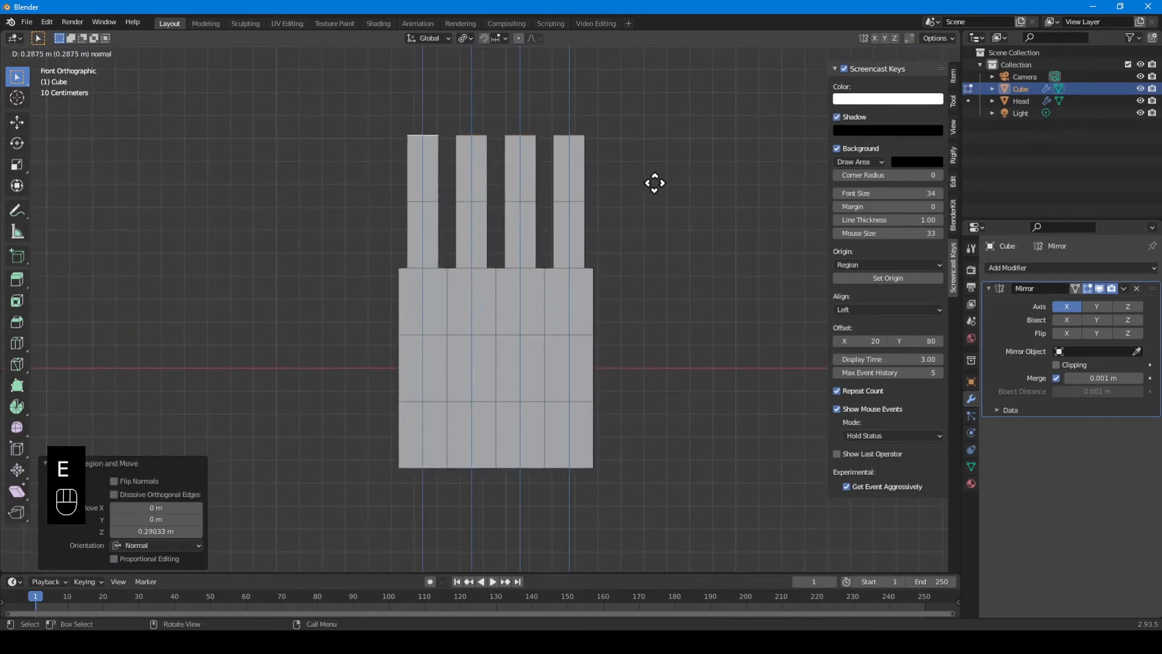
{"action": "key", "text": "s"}
{"action": "left_click", "coordinate": [712, 202]}
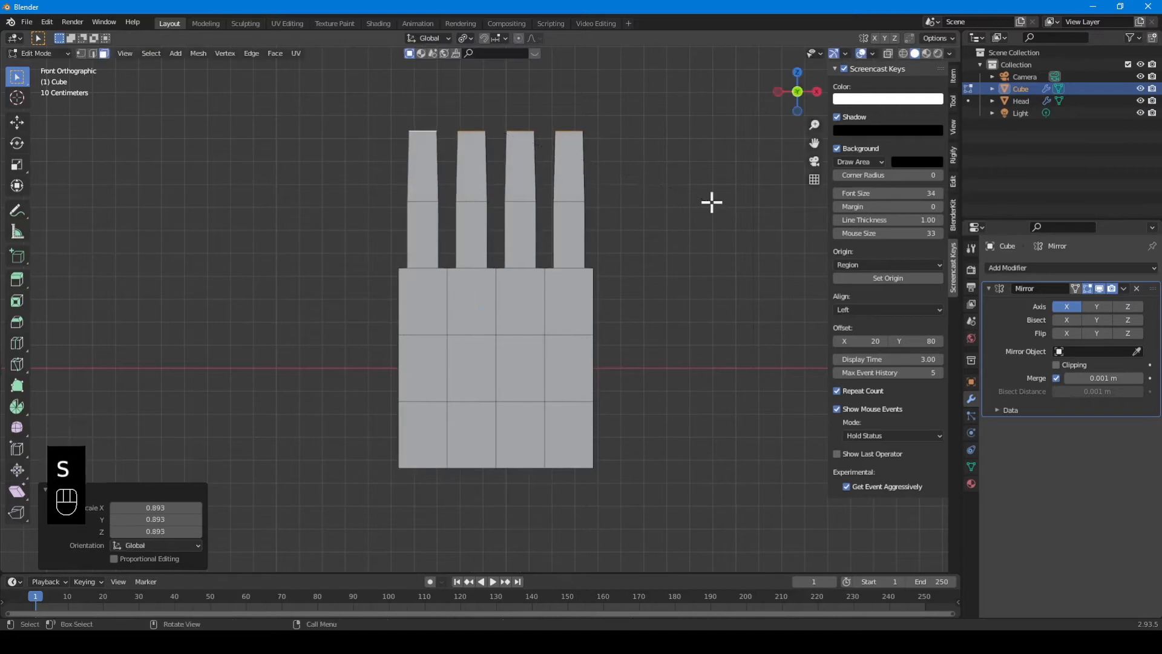
Extrude fingertip segments of about 0.24 m on the four fingers and taper their end faces to about 0.589.
{"action": "key", "text": "e"}
{"action": "left_click", "coordinate": [711, 146]}
{"action": "key", "text": "s"}
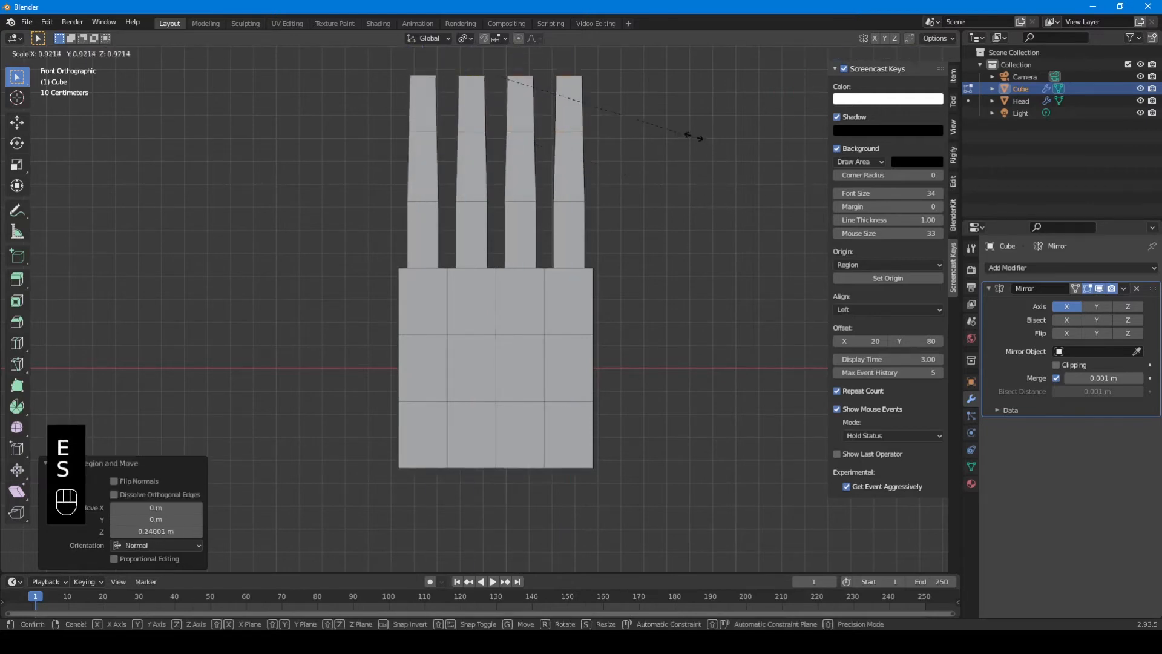
{"action": "left_click", "coordinate": [626, 106]}
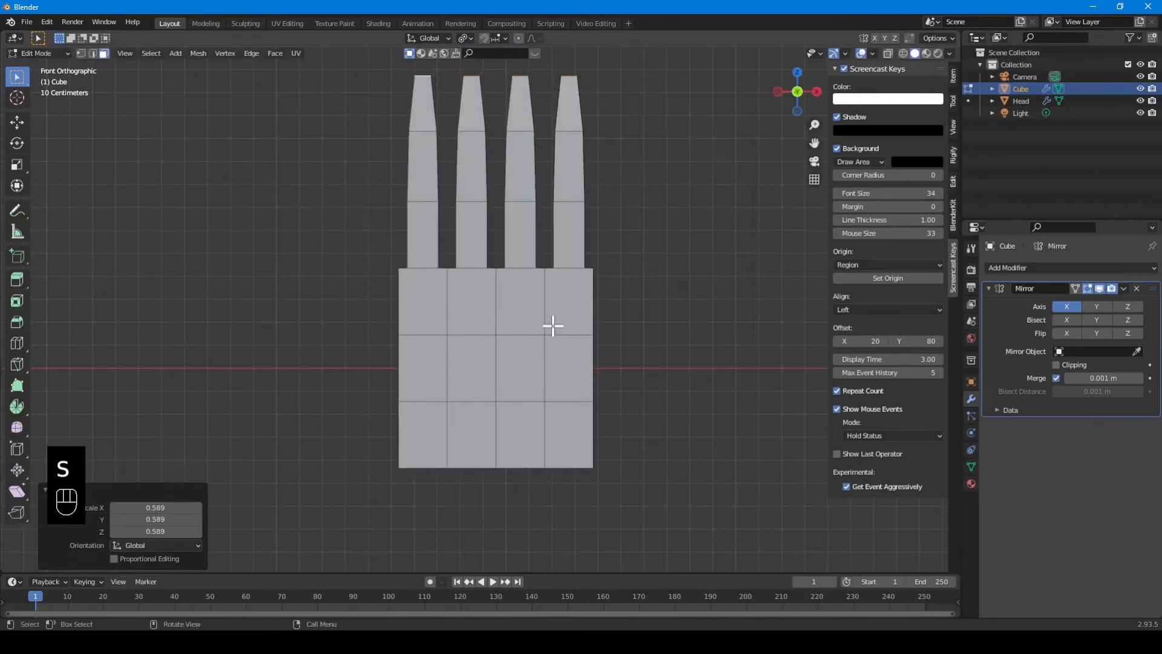
Add a Subdivision Surface modifier to the hand in Object Mode and shade it smooth.
{"action": "mouse_move", "coordinate": [452, 313]}
{"action": "middle_mouse_down"}
{"action": "mouse_move", "coordinate": [475, 337]}
{"action": "mouse_move", "coordinate": [444, 334]}
{"action": "mouse_move", "coordinate": [438, 311]}
{"action": "mouse_move", "coordinate": [451, 313]}
{"action": "mouse_move", "coordinate": [437, 318]}
{"action": "middle_mouse_up"}
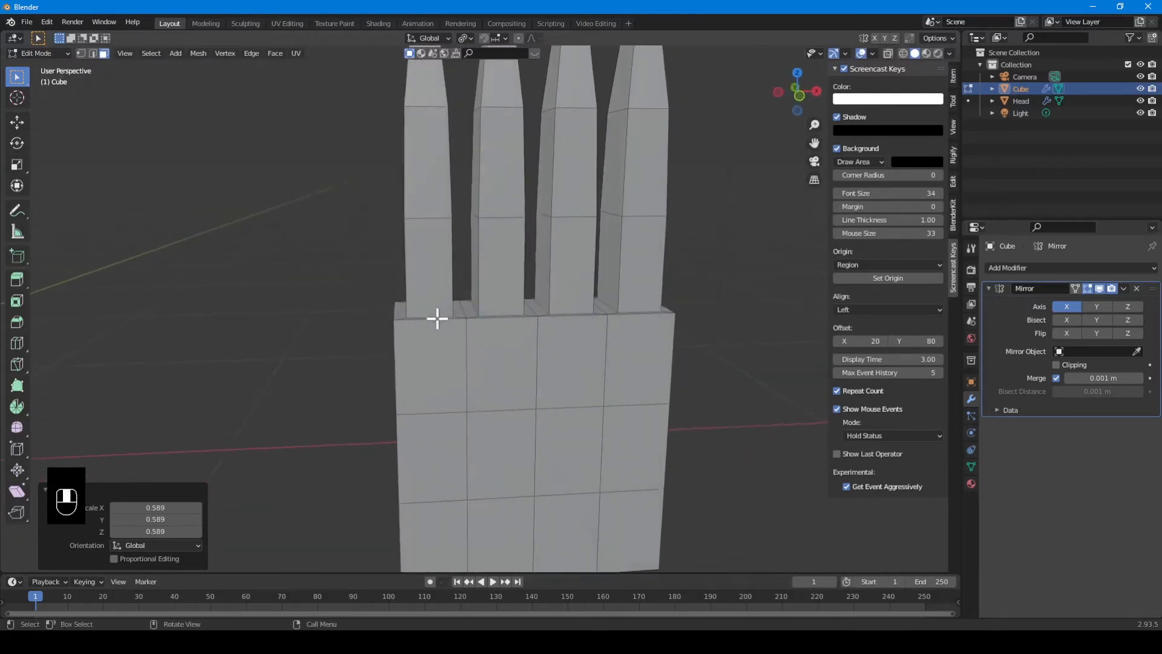
{"action": "key", "text": "Tab"}
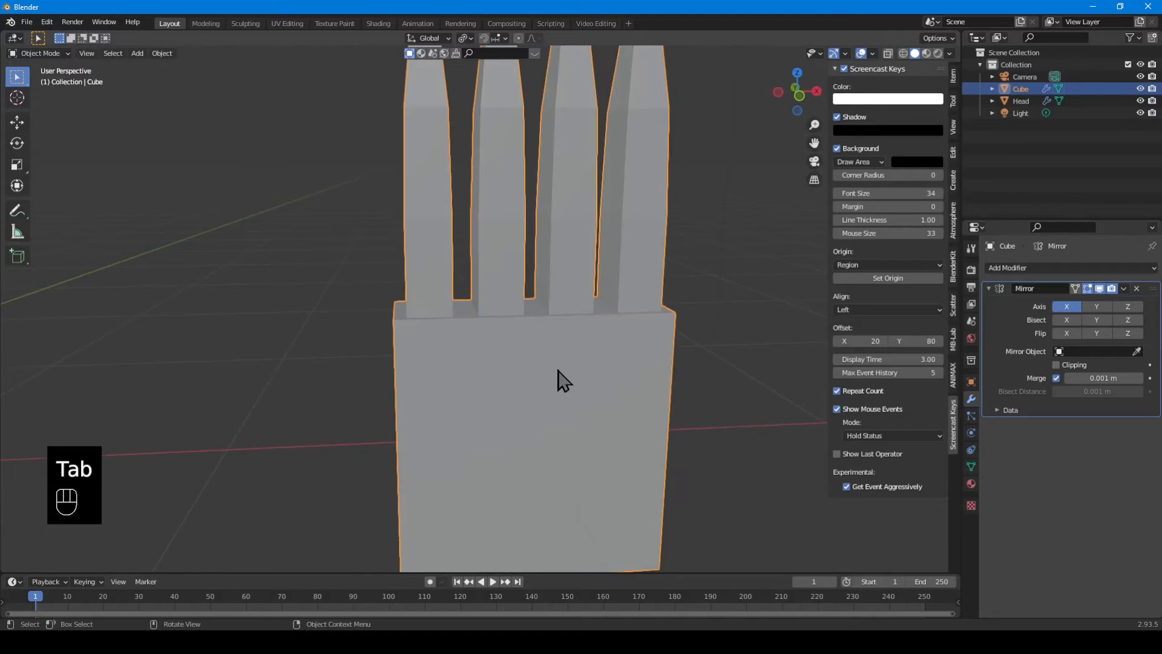
{"action": "left_click", "coordinate": [1050, 271]}
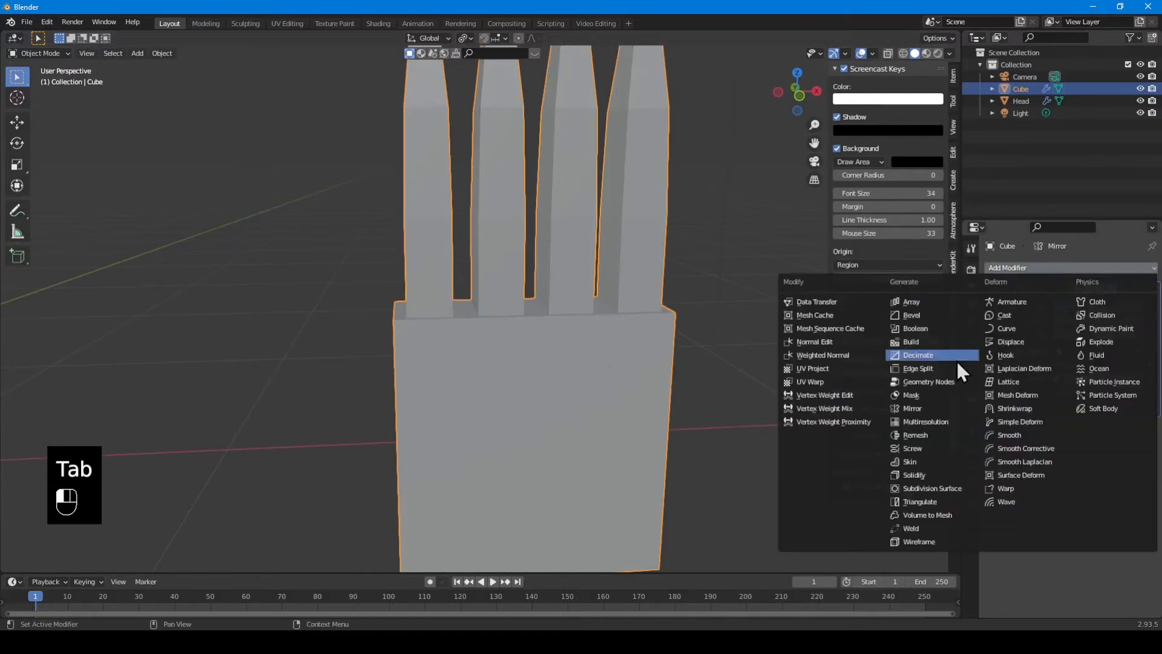
{"action": "left_click", "coordinate": [932, 487]}
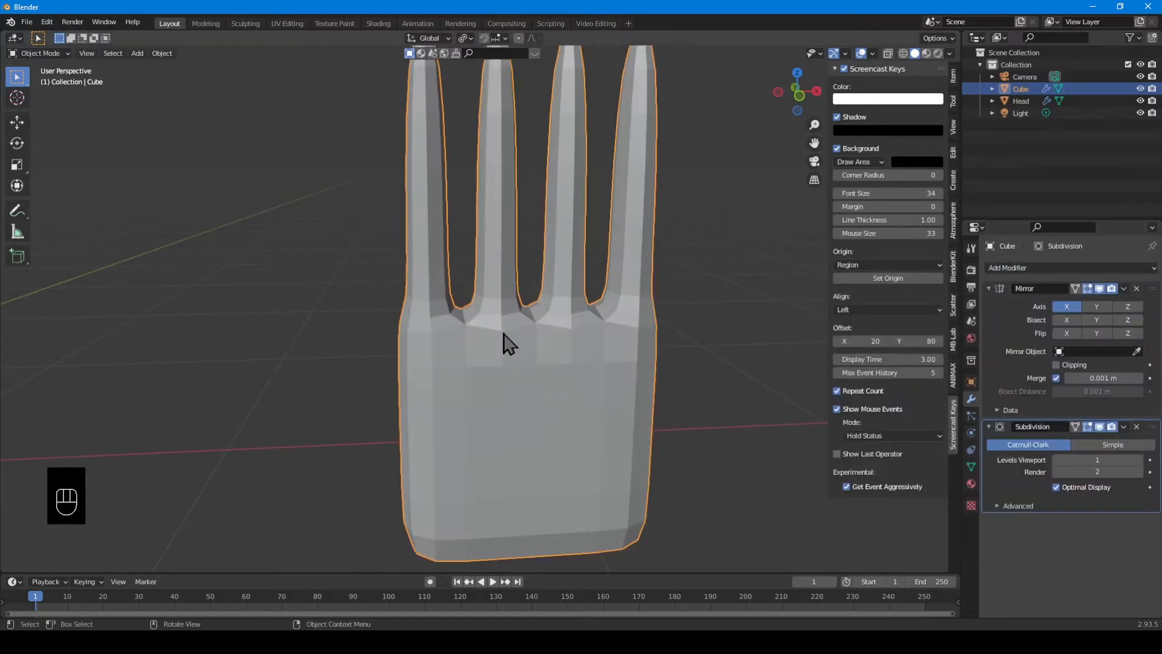
{"action": "key", "text": "Tab"}
{"action": "left_click", "coordinate": [414, 327]}
{"action": "right_click", "coordinate": [547, 347]}
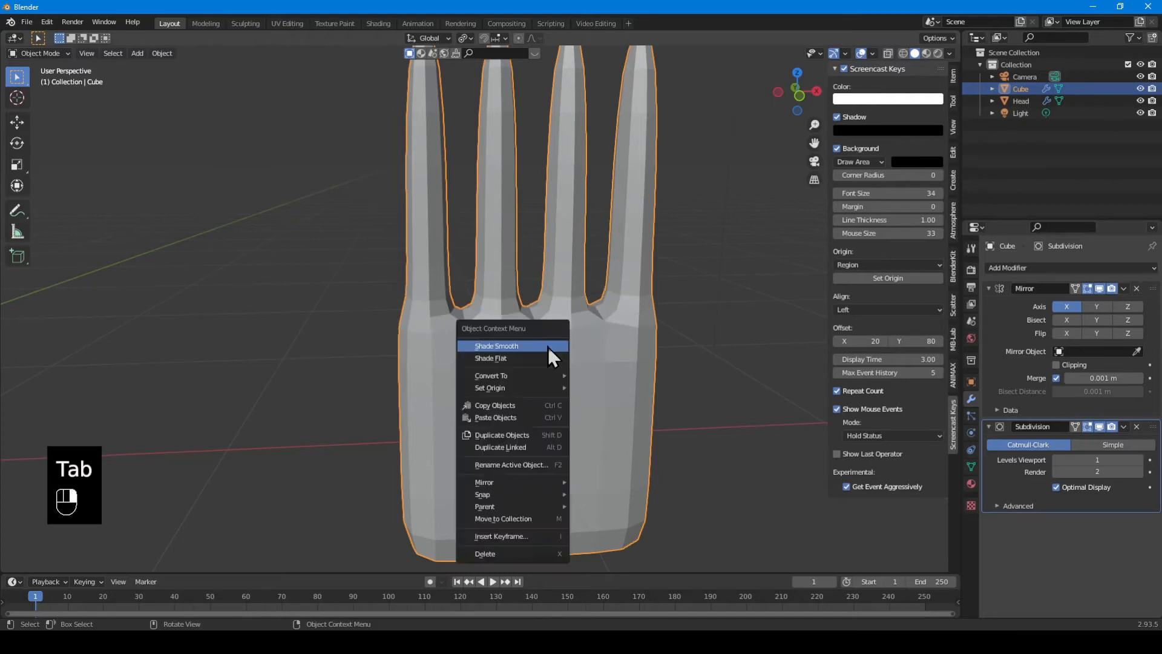
{"action": "left_click", "coordinate": [528, 347]}
In Edit Mode, extrude the middle face on the palm's head-facing side outward about 0.227 m as the thumb base.
{"action": "key", "text": "Tab"}
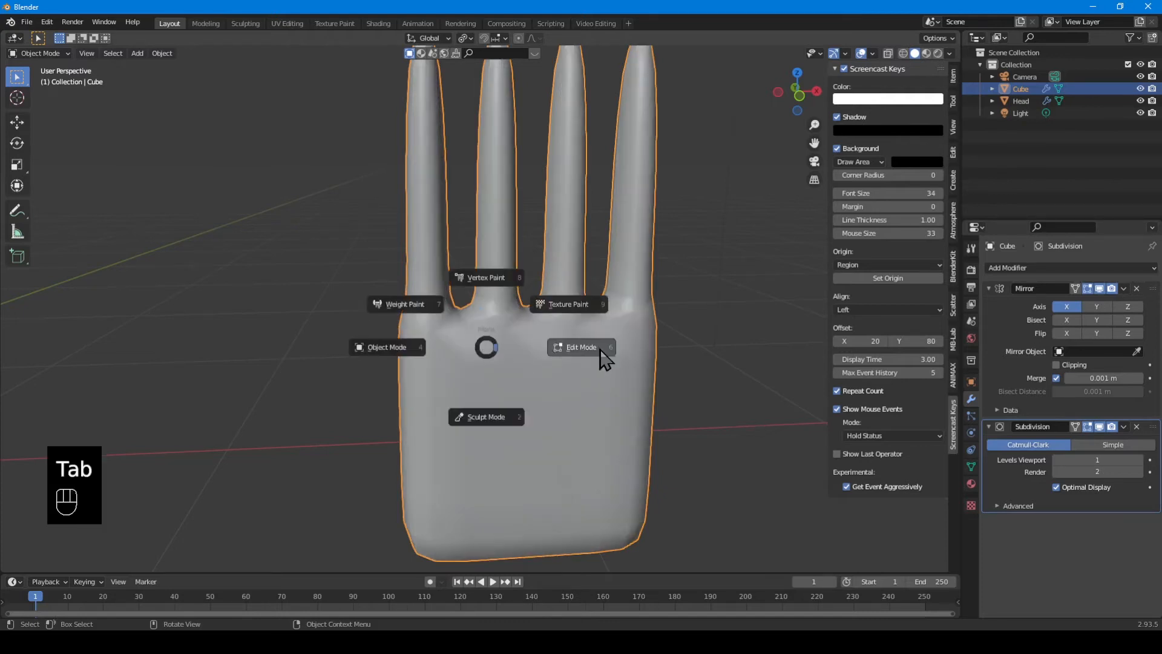
{"action": "left_click", "coordinate": [591, 348]}
{"action": "middle_click_drag", "start_coordinate": [590, 348], "coordinate": [626, 332]}
{"action": "left_click", "coordinate": [530, 367]}
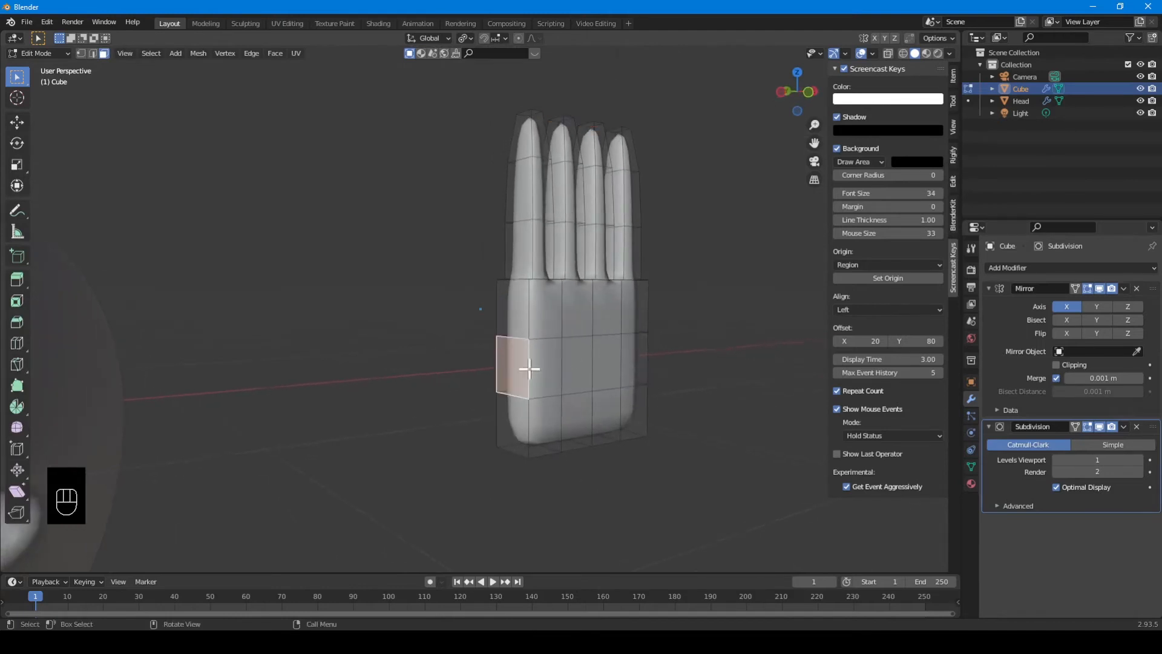
{"action": "key", "text": "KP_1"}
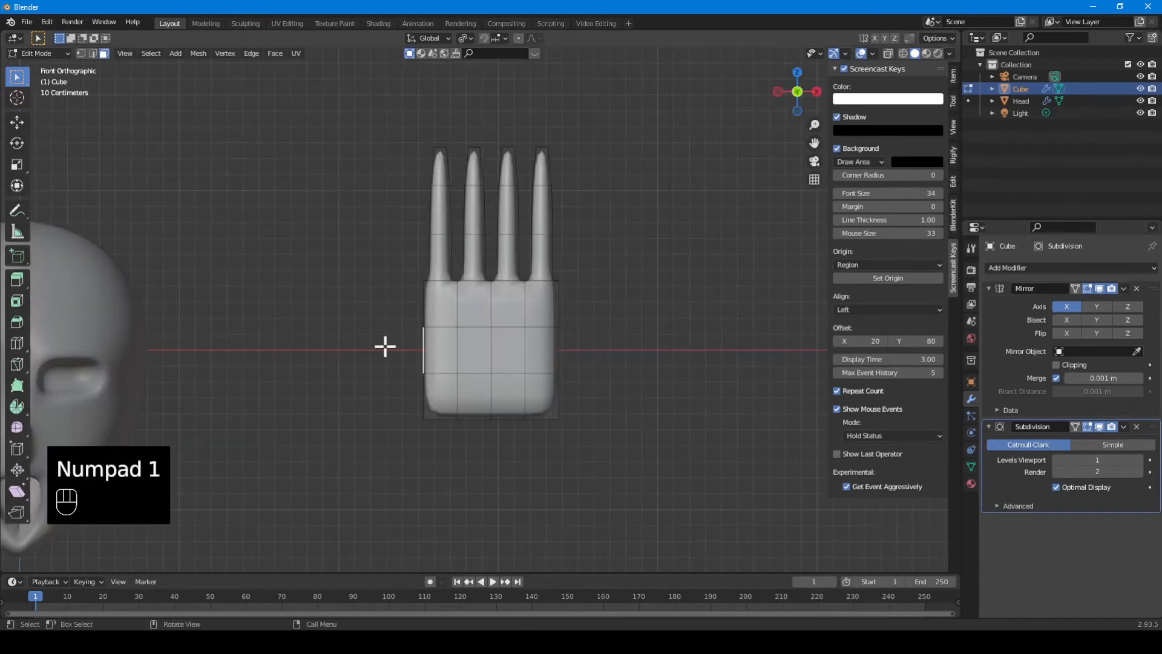
{"action": "scroll", "coordinate": [385, 346], "scroll_direction": "up", "scroll_amount": 2}
{"action": "key", "text": "e"}
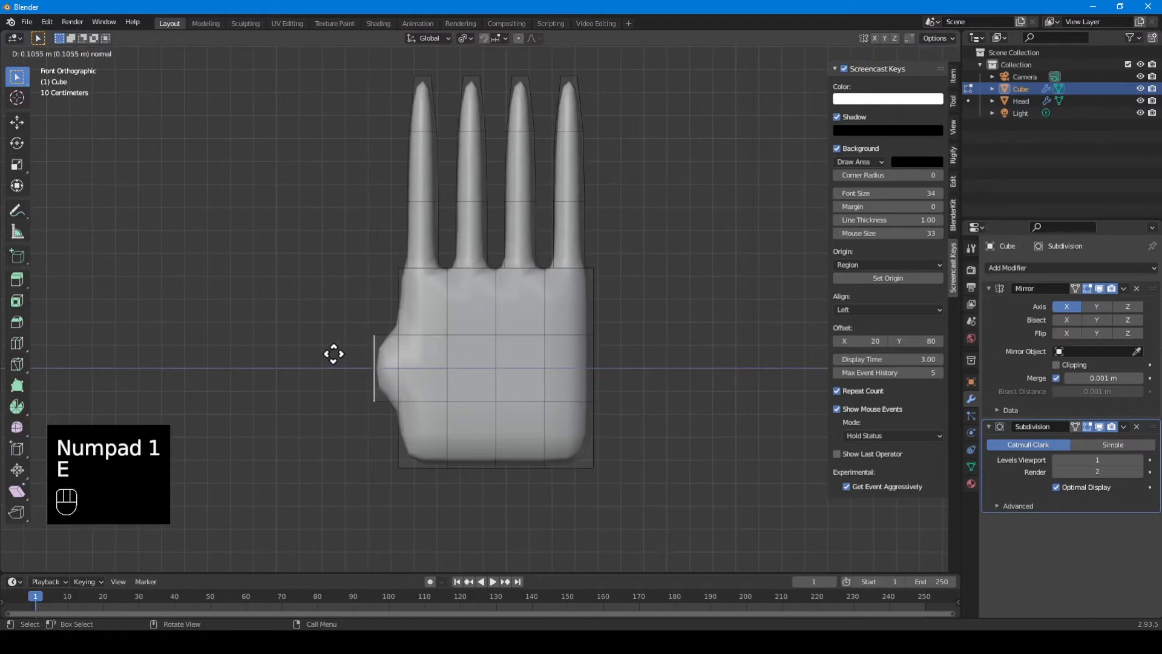
{"action": "left_click", "coordinate": [310, 352]}
Rotate the thumb base's end face about 32.5° in front view and move it up about 0.129 m.
{"action": "key", "text": "r"}
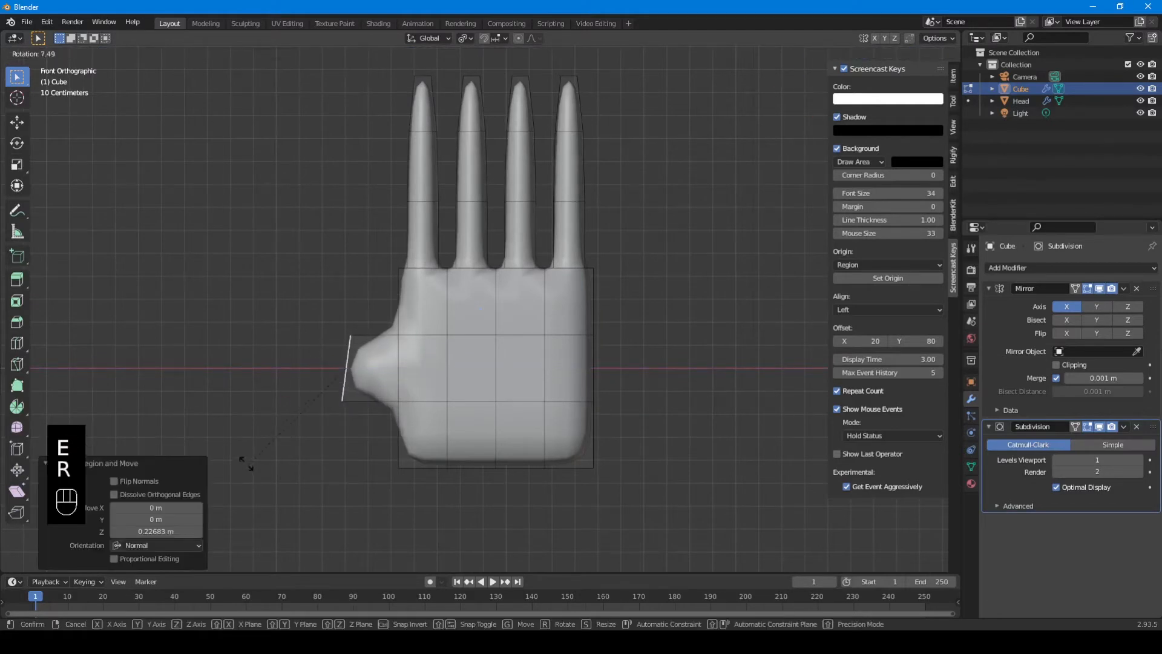
{"action": "left_click", "coordinate": [248, 401]}
{"action": "key", "text": "g"}
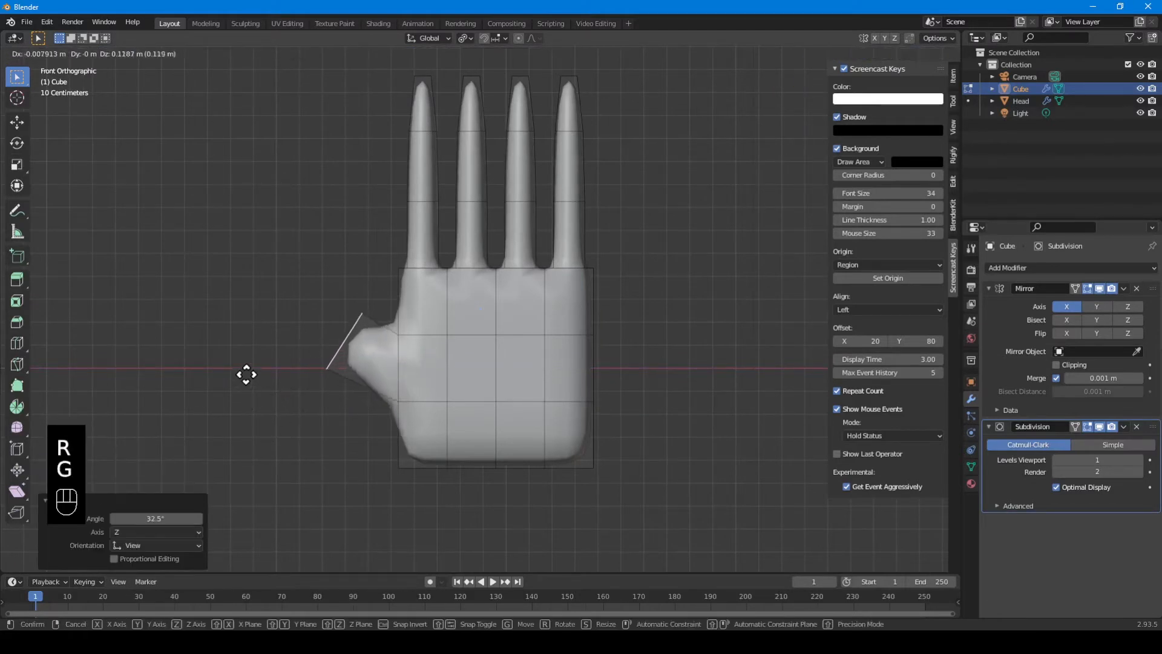
{"action": "left_click", "coordinate": [247, 378]}
Extrude the thumb's end face about 0.322 m and rotate the new end about 19.8°.
{"action": "key", "text": "e"}
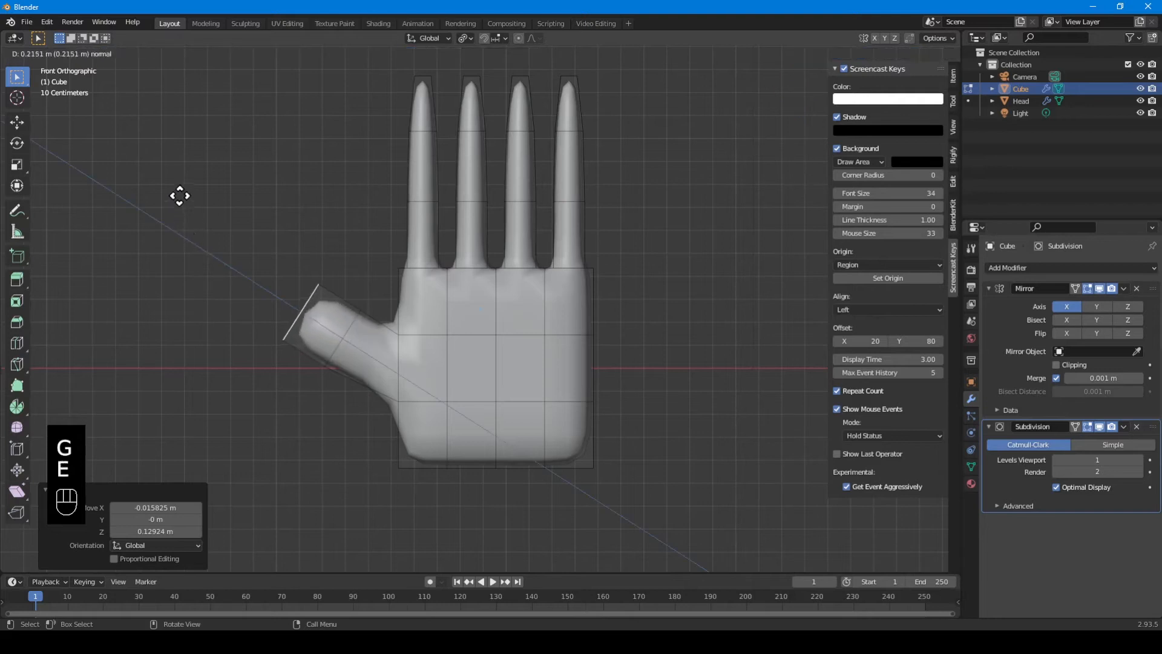
{"action": "left_click", "coordinate": [171, 185]}
{"action": "key", "text": "r"}
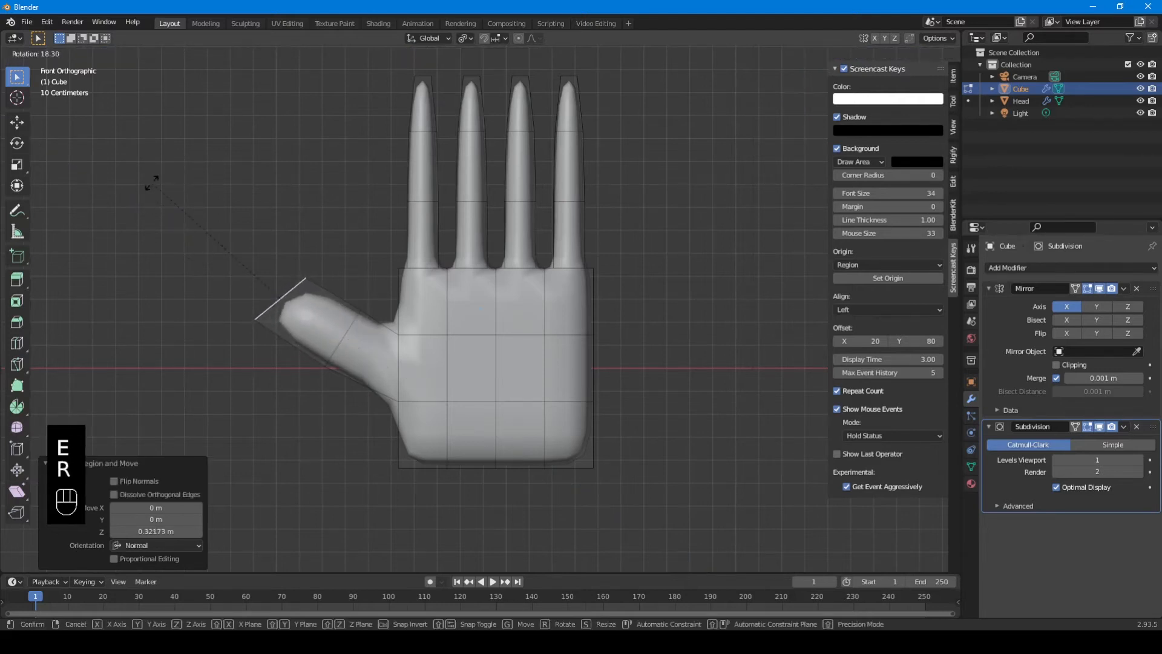
{"action": "left_click", "coordinate": [159, 182]}
Move the thumb's tip face about 0.153 m in X and 0.129 m in Z, and scale it to about 0.33.
{"action": "key", "text": "g"}
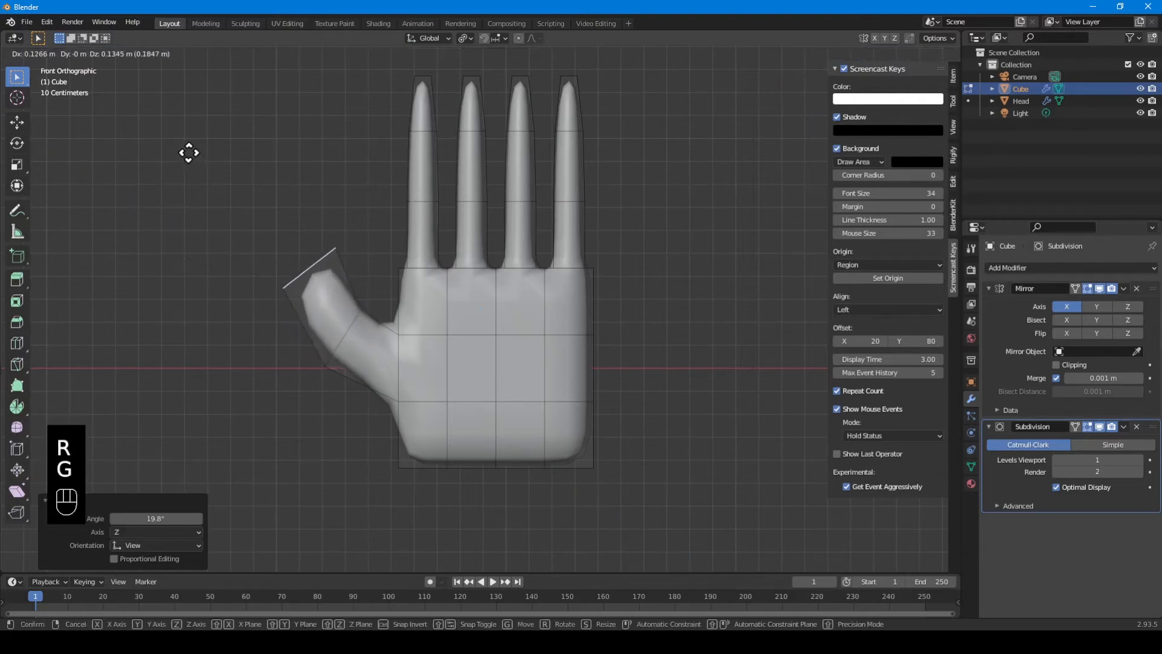
{"action": "left_click", "coordinate": [194, 212]}
{"action": "key", "text": "s"}
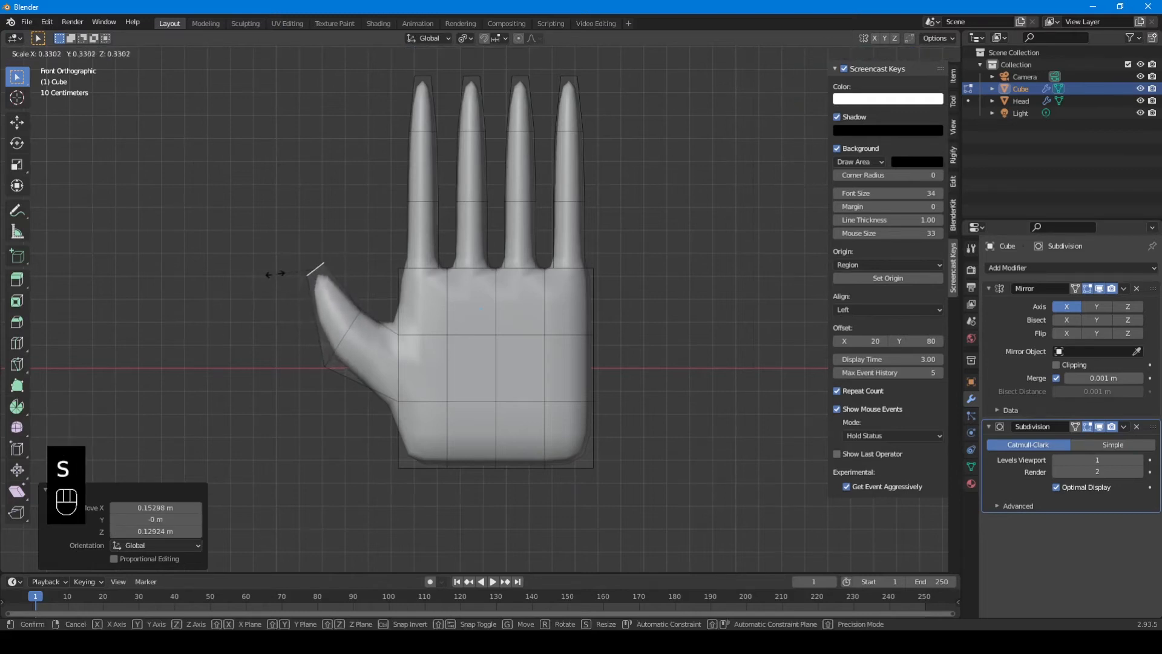
{"action": "left_click", "coordinate": [276, 272]}
Select the edge loop around the thumb's middle joint and scale it to about 0.789.
{"action": "key", "text": "2"}
{"action": "left_click", "coordinate": [338, 339], "text": "alt"}
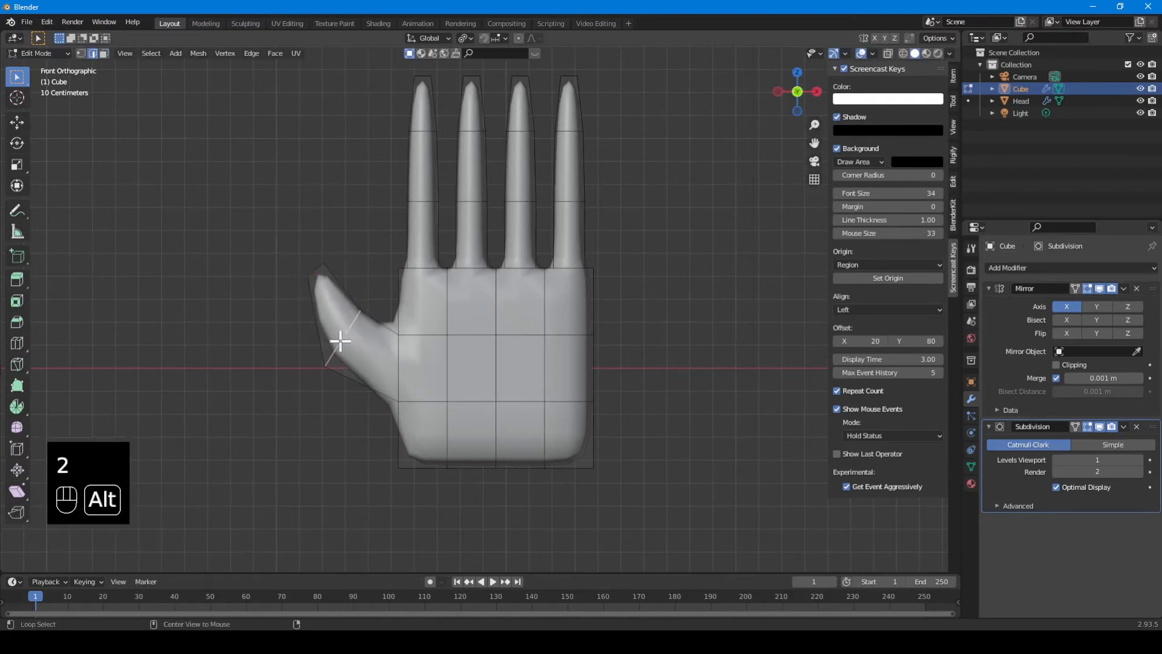
{"action": "middle_click_drag", "start_coordinate": [314, 379], "coordinate": [387, 372]}
{"action": "key", "text": "s"}
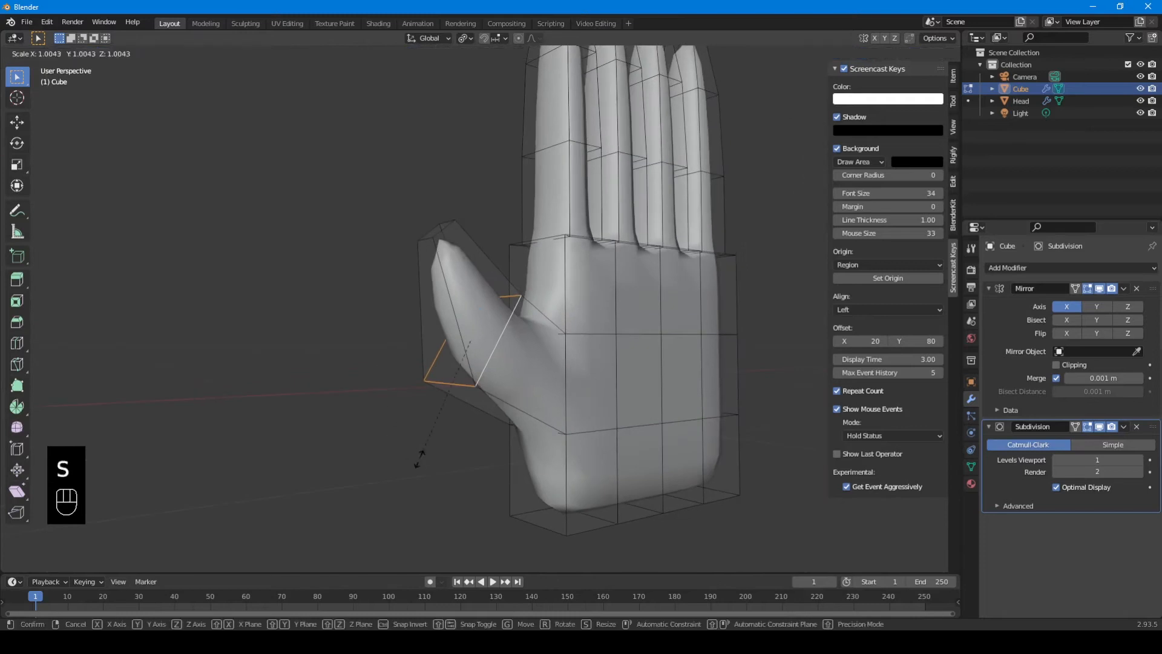
{"action": "left_click", "coordinate": [431, 434]}
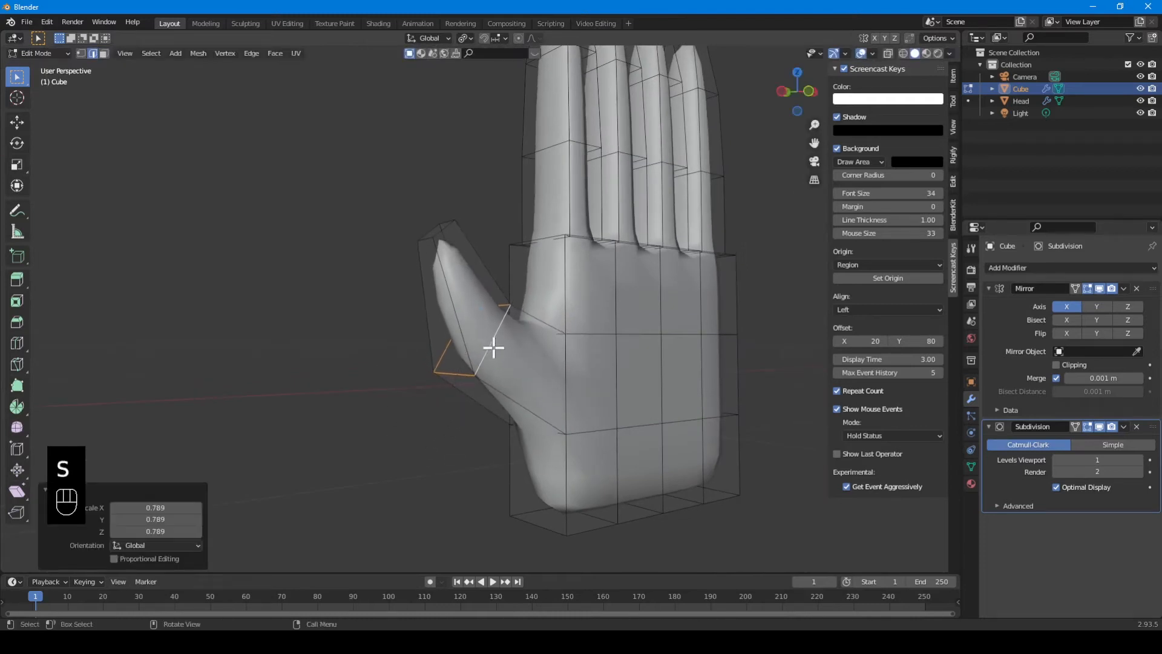
Scale the selected edge loop around the thumb's middle joint to about 0.897.
{"action": "key", "text": "s"}
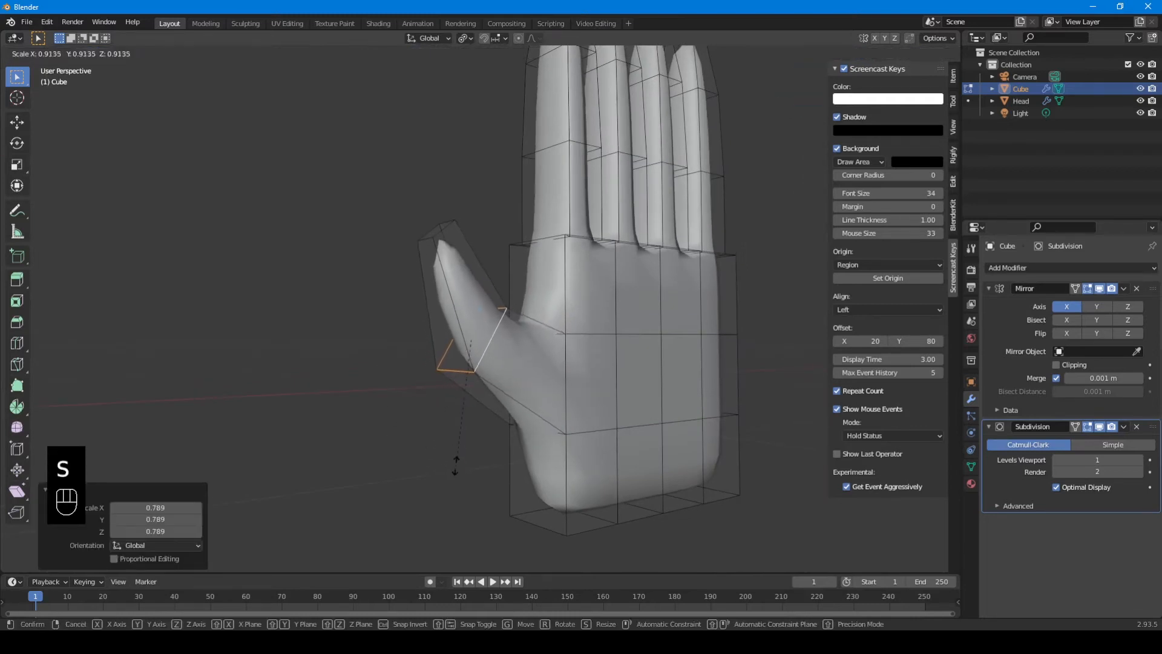
{"action": "left_click", "coordinate": [456, 466]}
{"action": "middle_click_drag", "start_coordinate": [456, 467], "coordinate": [407, 479]}
{"action": "scroll", "coordinate": [408, 479], "scroll_direction": "down", "scroll_amount": 5}
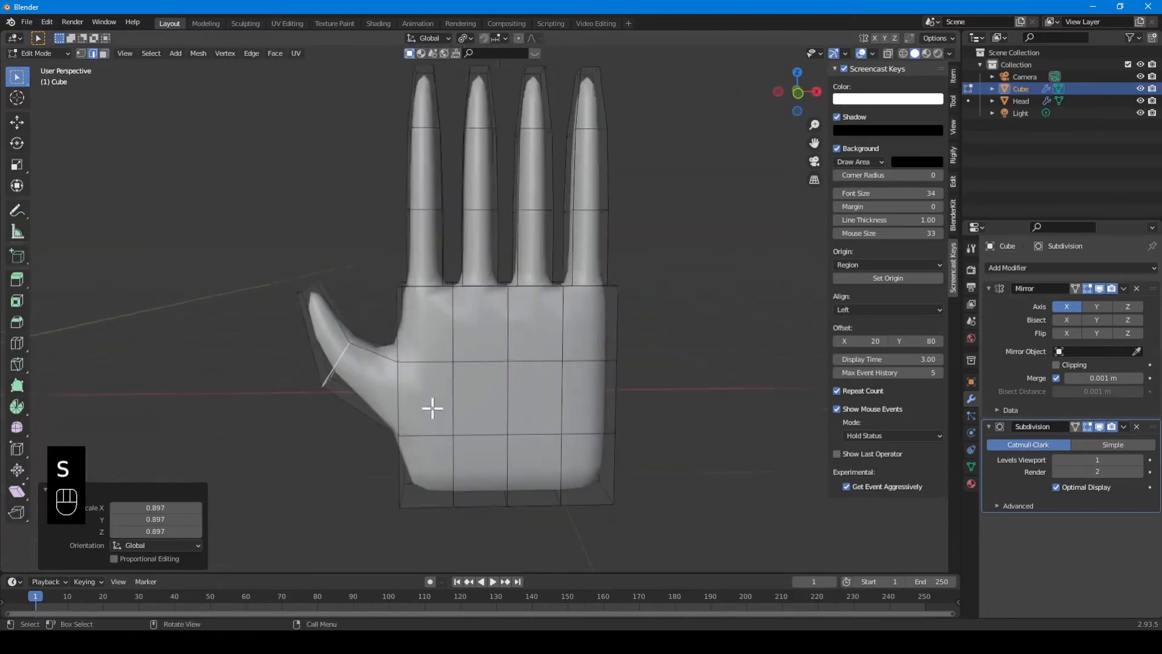
{"action": "middle_click_drag", "start_coordinate": [394, 405], "coordinate": [443, 361]}
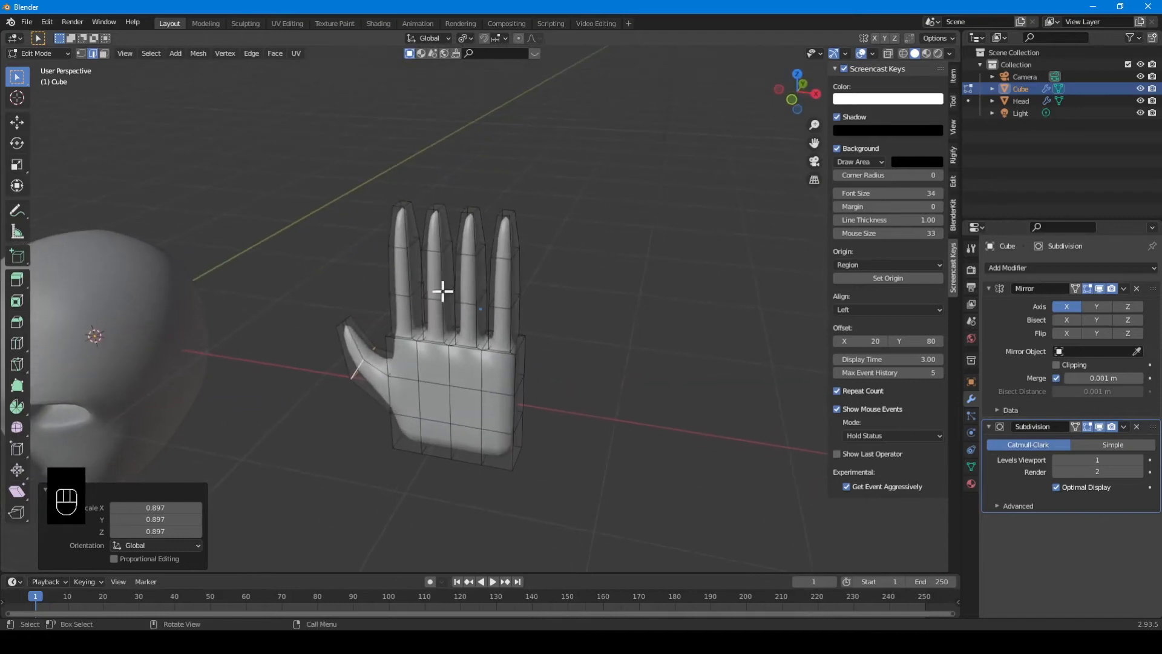
Enable proportional editing and select the tip and middle face rings of the little finger.
{"action": "key", "text": "2"}
{"action": "key", "text": "3"}
{"action": "left_click", "coordinate": [509, 234], "text": "alt"}
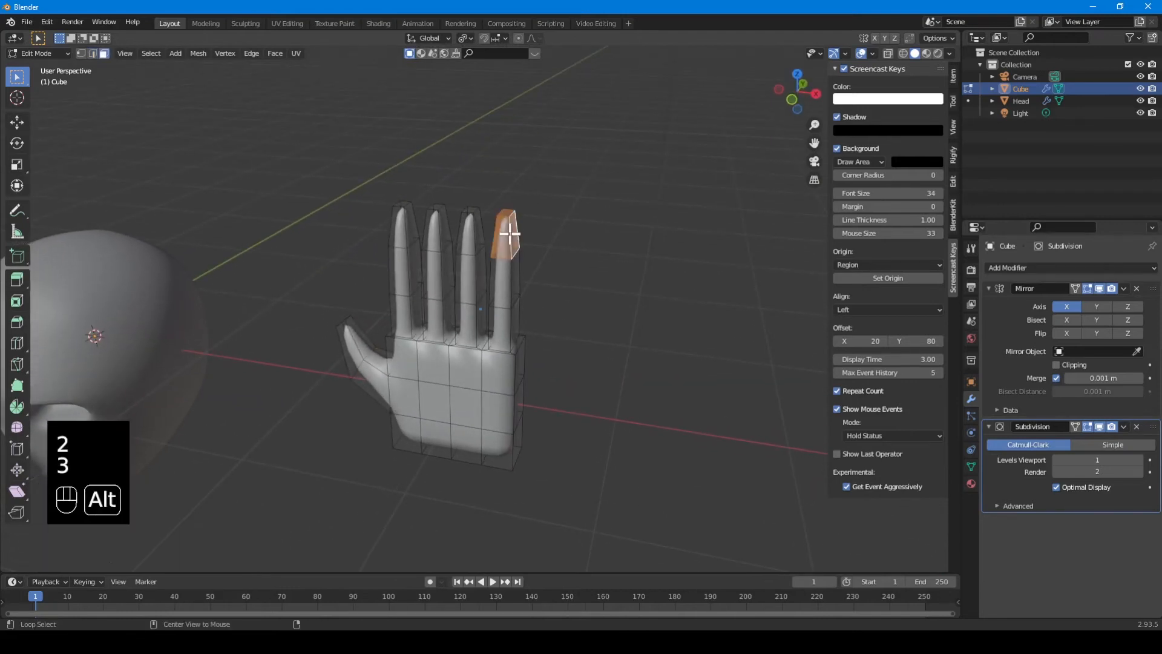
{"action": "left_click", "coordinate": [513, 269], "text": "alt"}
{"action": "scroll", "coordinate": [545, 330], "scroll_direction": "up", "scroll_amount": 2}
{"action": "middle_click_drag", "start_coordinate": [537, 337], "coordinate": [438, 345], "text": "shift"}
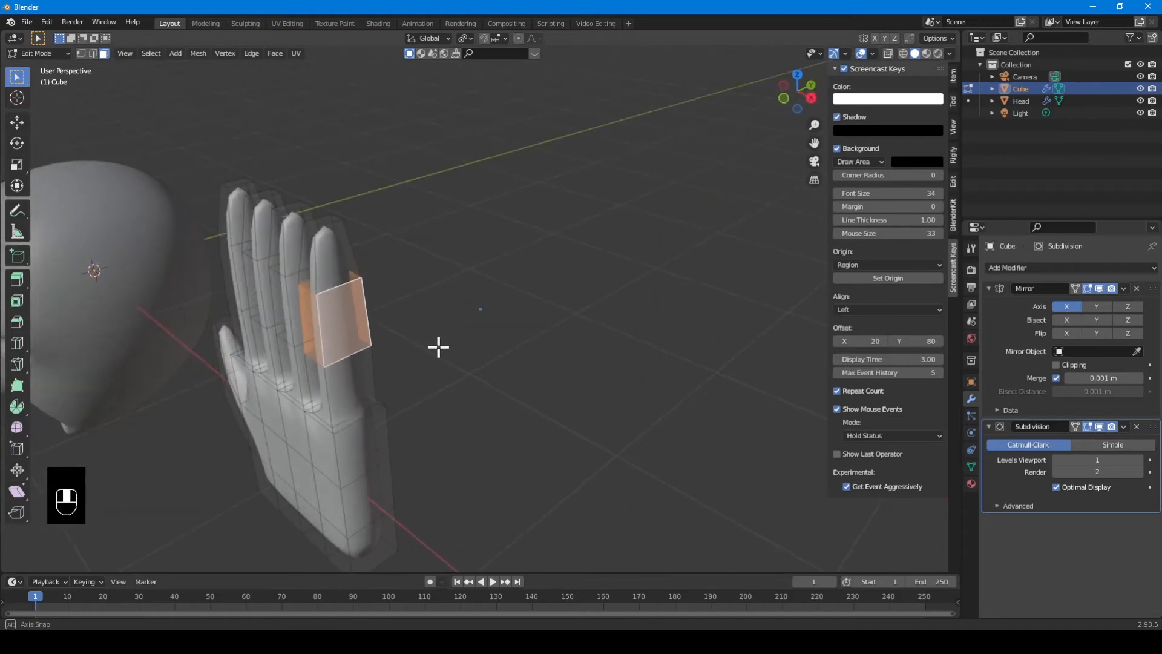
{"action": "left_click", "coordinate": [518, 38]}
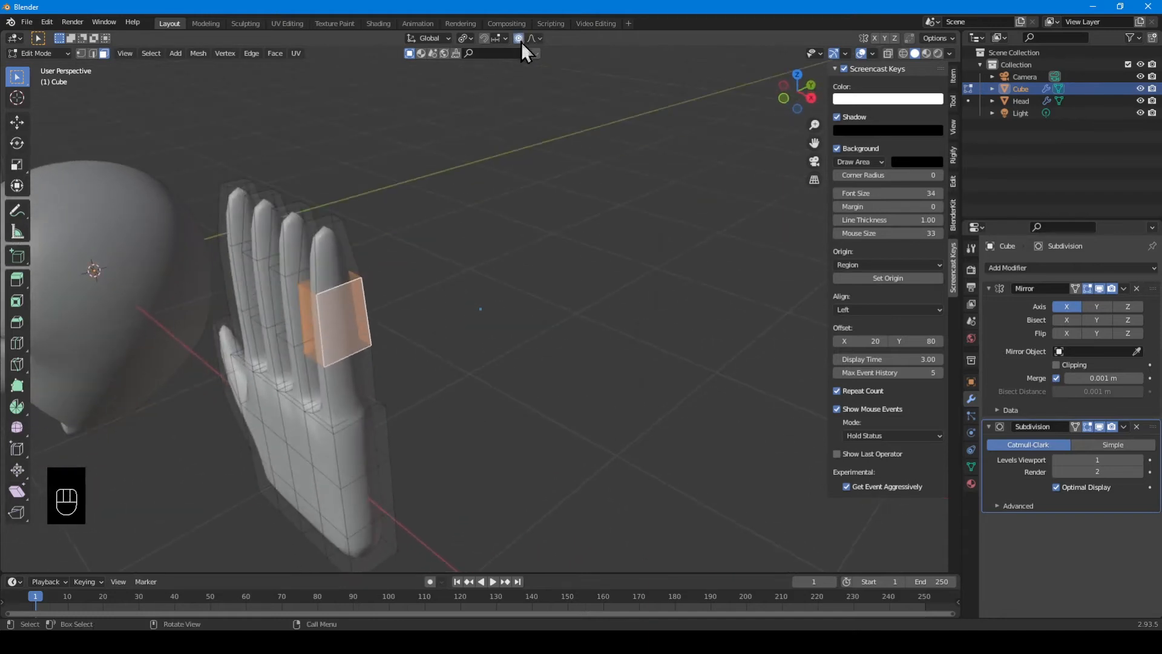
{"action": "left_click", "coordinate": [319, 250], "text": "alt"}
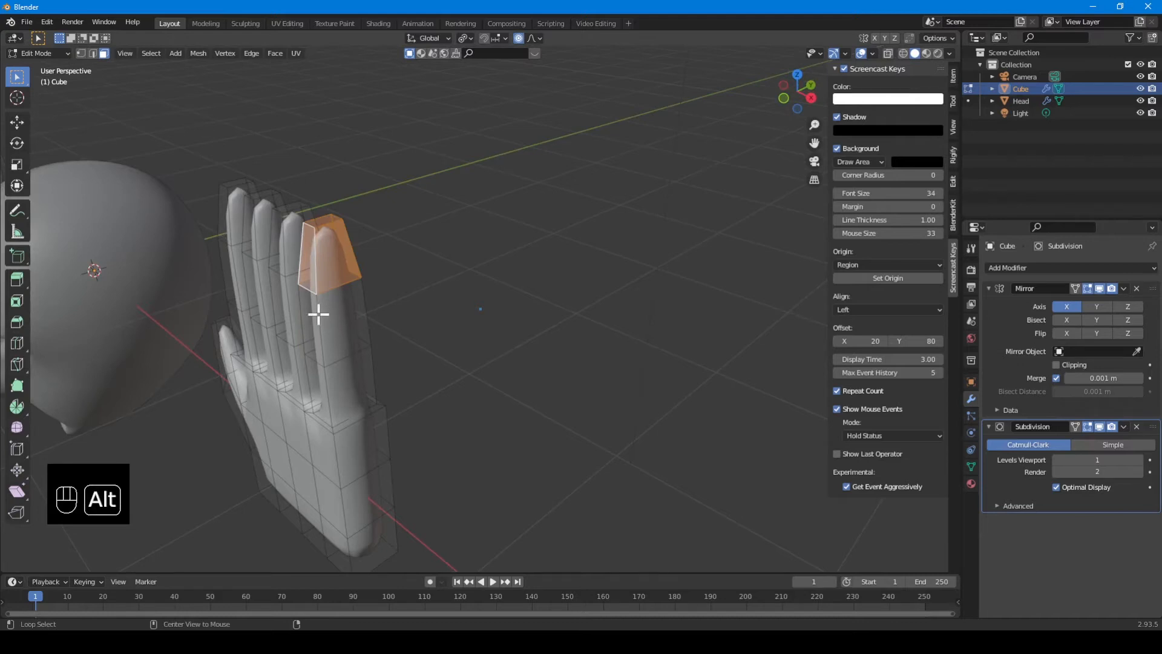
{"action": "key", "text": "3"}
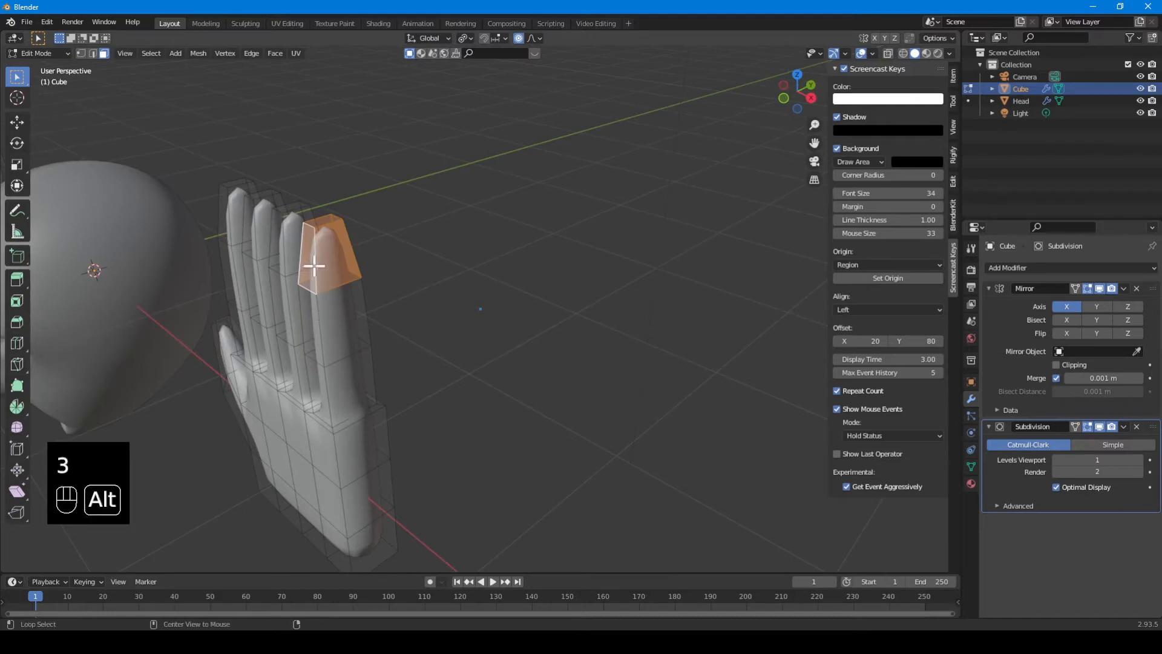
{"action": "left_click", "coordinate": [319, 320], "text": "alt+shift"}
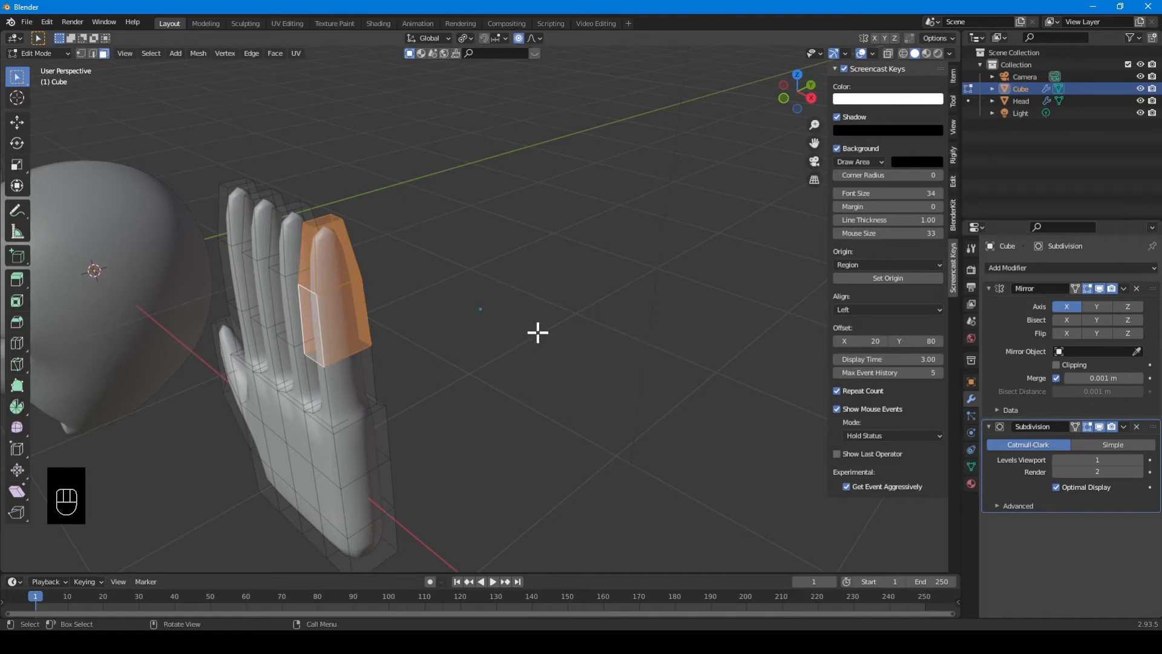
Rotate the little finger's upper two segments about -24° from the side, with a smooth proportional size of about 0.751.
{"action": "middle_click_drag", "start_coordinate": [540, 351], "coordinate": [469, 290]}
{"action": "key", "text": "r"}
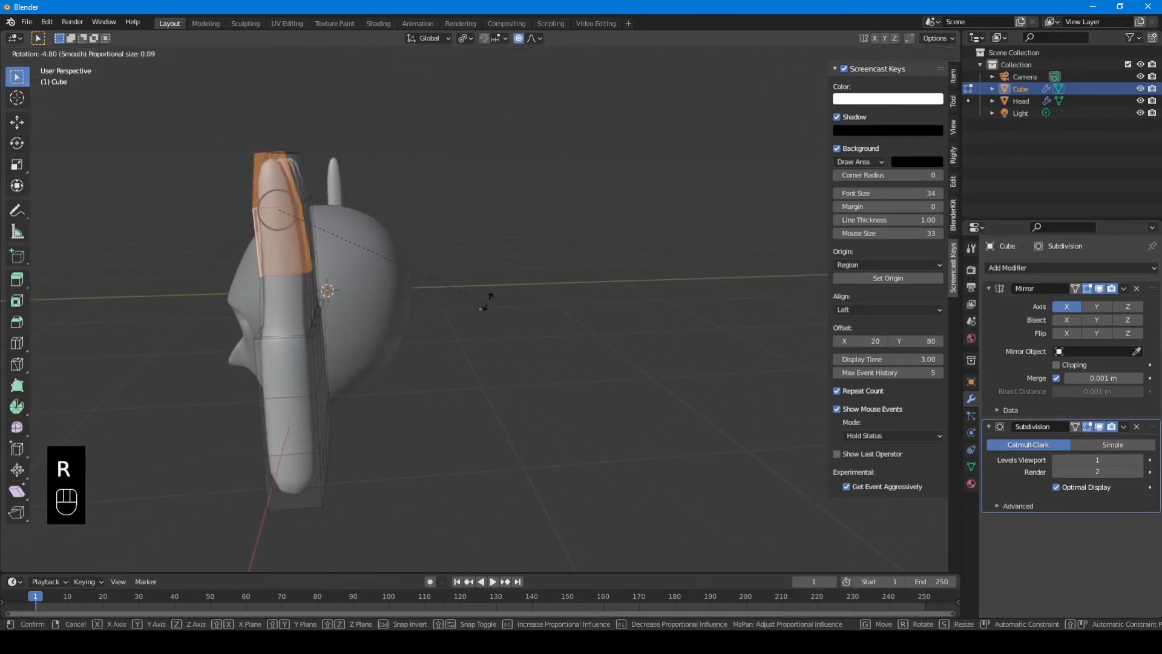
{"action": "scroll", "coordinate": [463, 282], "scroll_direction": "down", "scroll_amount": 17}
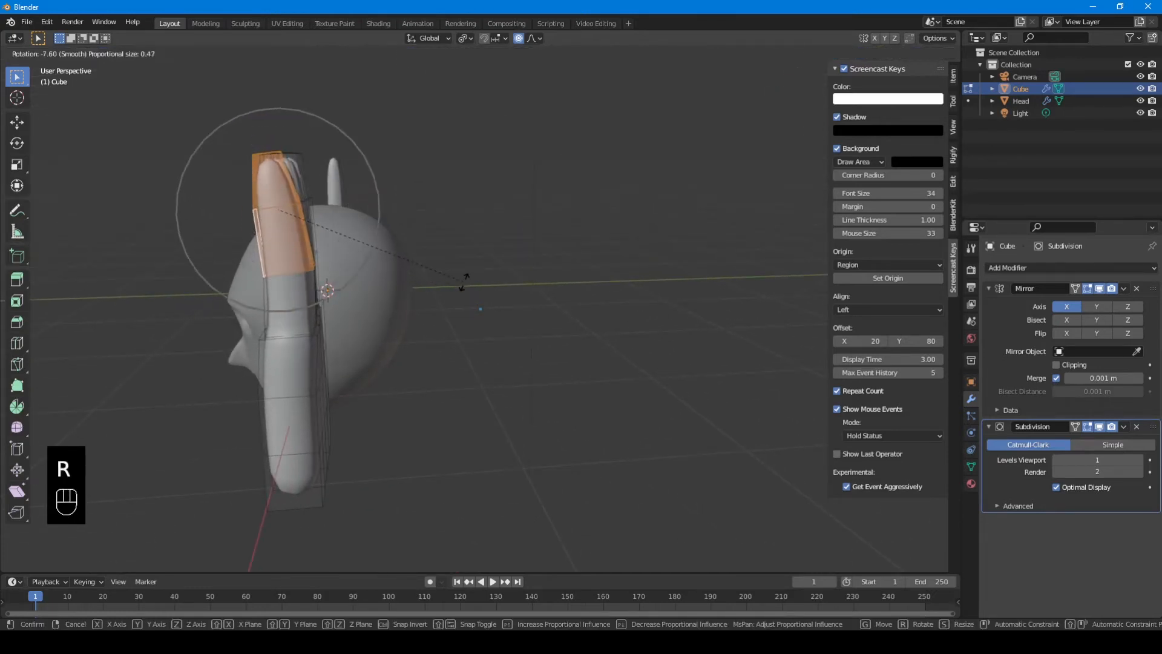
{"action": "scroll", "coordinate": [484, 245], "scroll_direction": "down", "scroll_amount": 4}
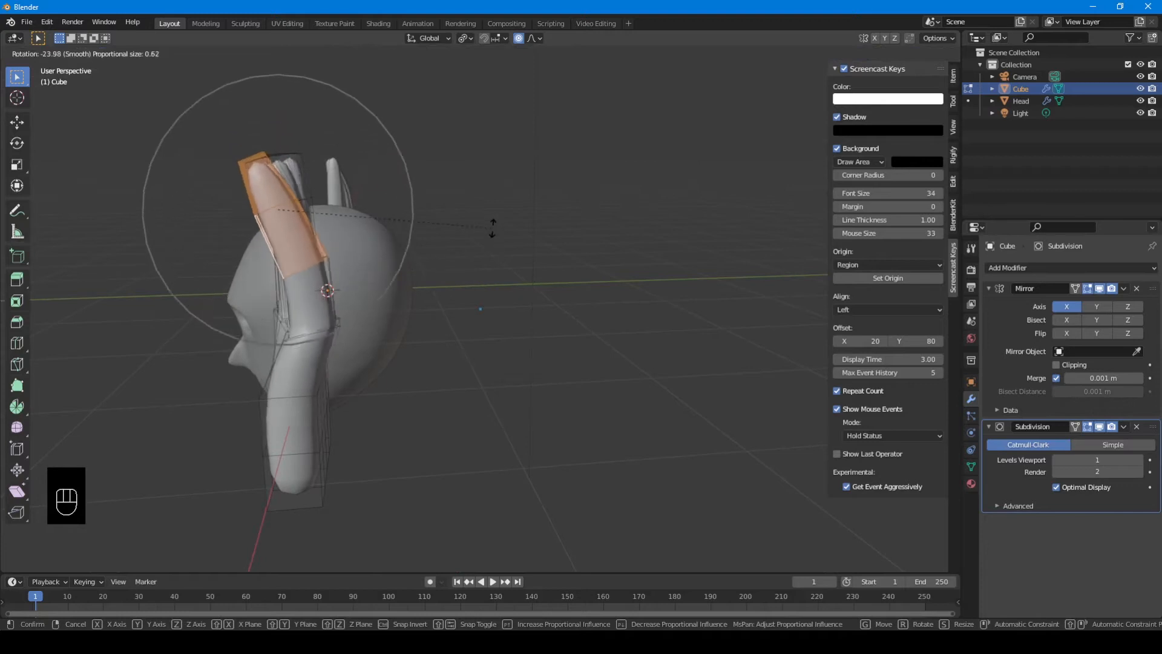
{"action": "scroll", "coordinate": [492, 227], "scroll_direction": "down", "scroll_amount": 1}
{"action": "left_click", "coordinate": [492, 227]}
Move the index fingertip segment about -0.086 m in X with proportional size 0.290, and rotate it about -21.5°.
{"action": "middle_click_drag", "start_coordinate": [392, 395], "coordinate": [584, 125]}
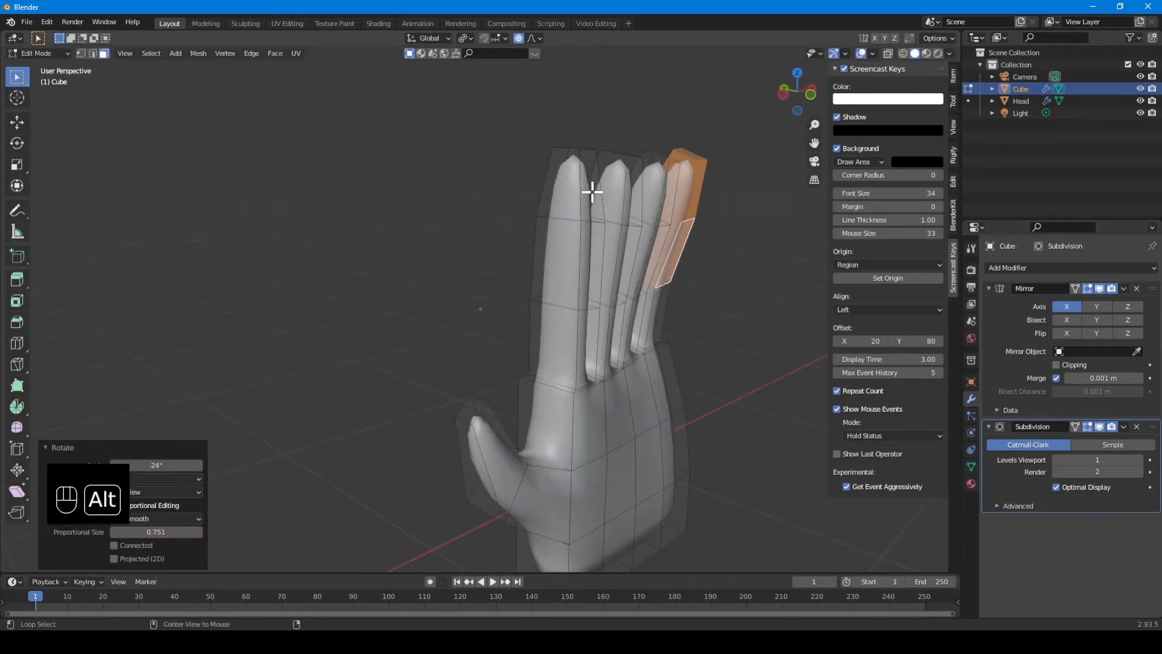
{"action": "middle_click_drag", "start_coordinate": [627, 397], "coordinate": [562, 387]}
{"action": "key", "text": "g"}
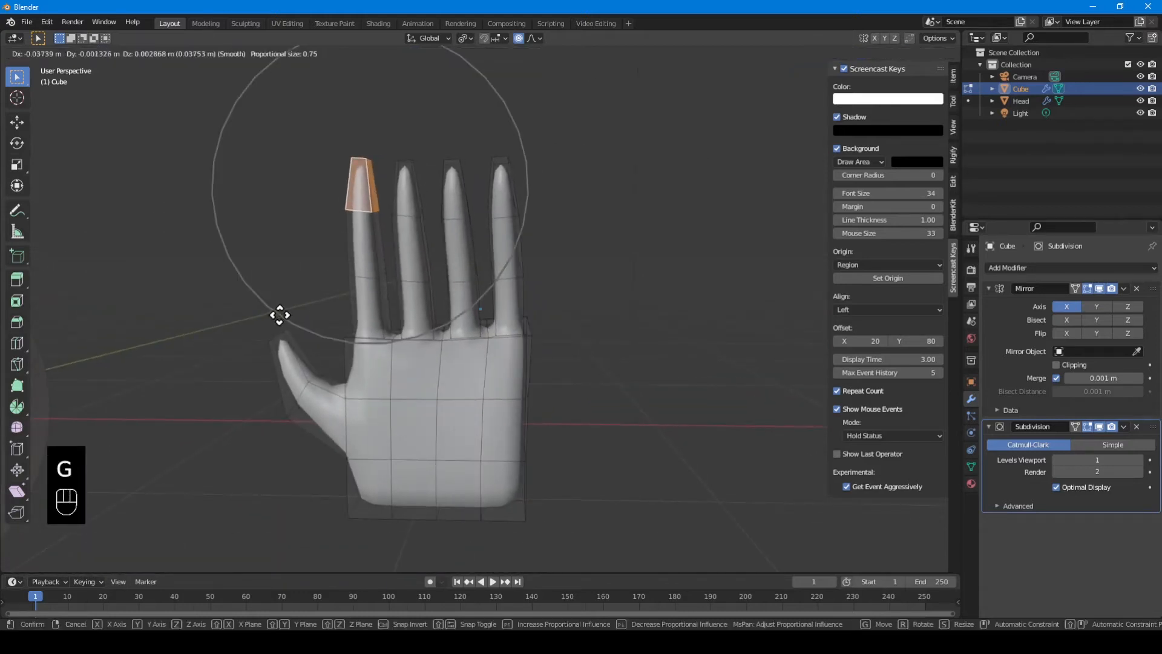
{"action": "scroll", "coordinate": [268, 312], "scroll_direction": "up", "scroll_amount": 6}
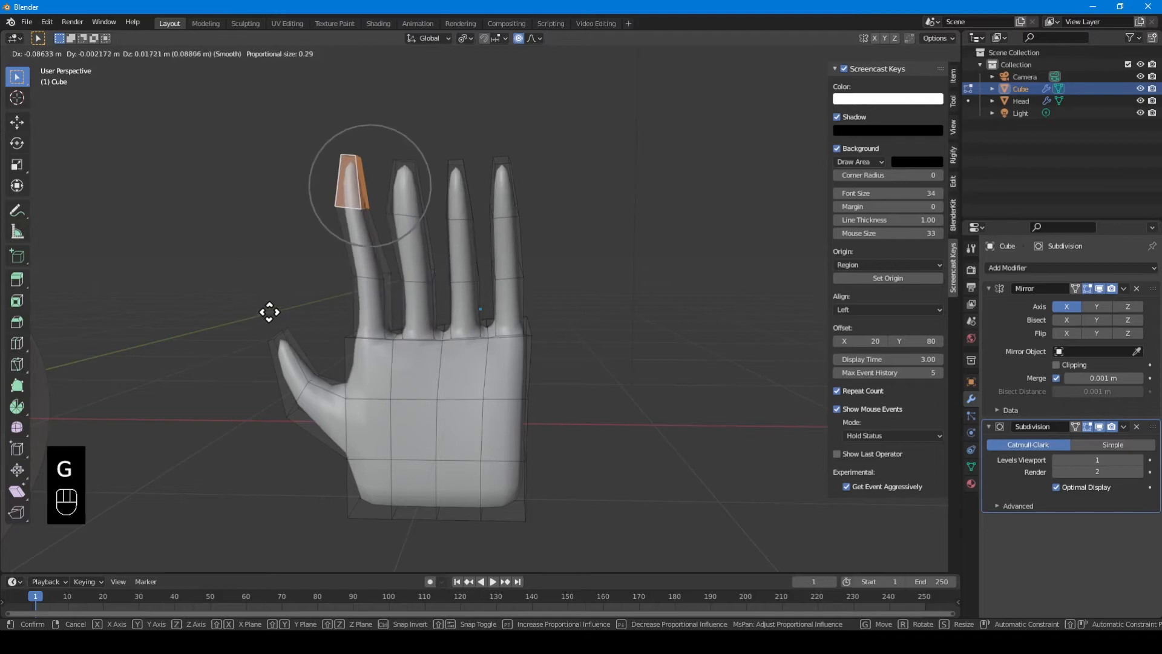
{"action": "left_click", "coordinate": [267, 314]}
{"action": "key", "text": "r"}
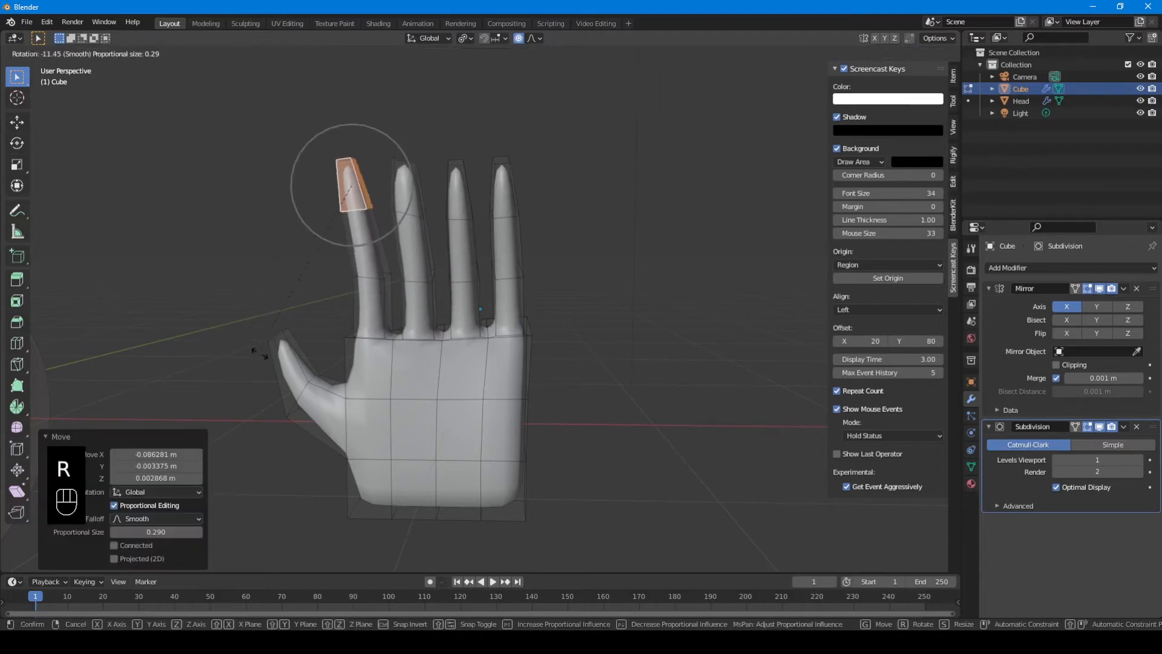
{"action": "left_click", "coordinate": [287, 360]}
Rotate the index fingertip segment in side view and move it about -0.138 m in both Y and Z.
{"action": "middle_click_drag", "start_coordinate": [396, 387], "coordinate": [267, 384]}
{"action": "key", "text": "r"}
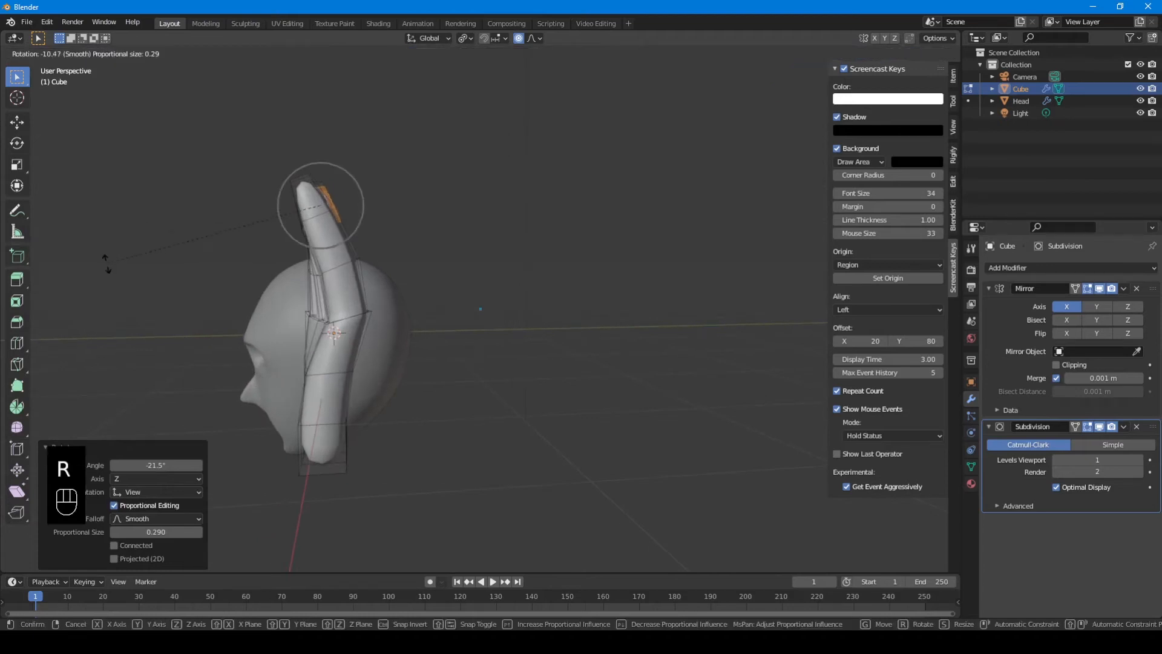
{"action": "left_click", "coordinate": [105, 257]}
{"action": "key", "text": "g"}
{"action": "left_click", "coordinate": [87, 283]}
Rotate the index fingertip about -27.9° from the side and about 5.82° from the front.
{"action": "key", "text": "e"}
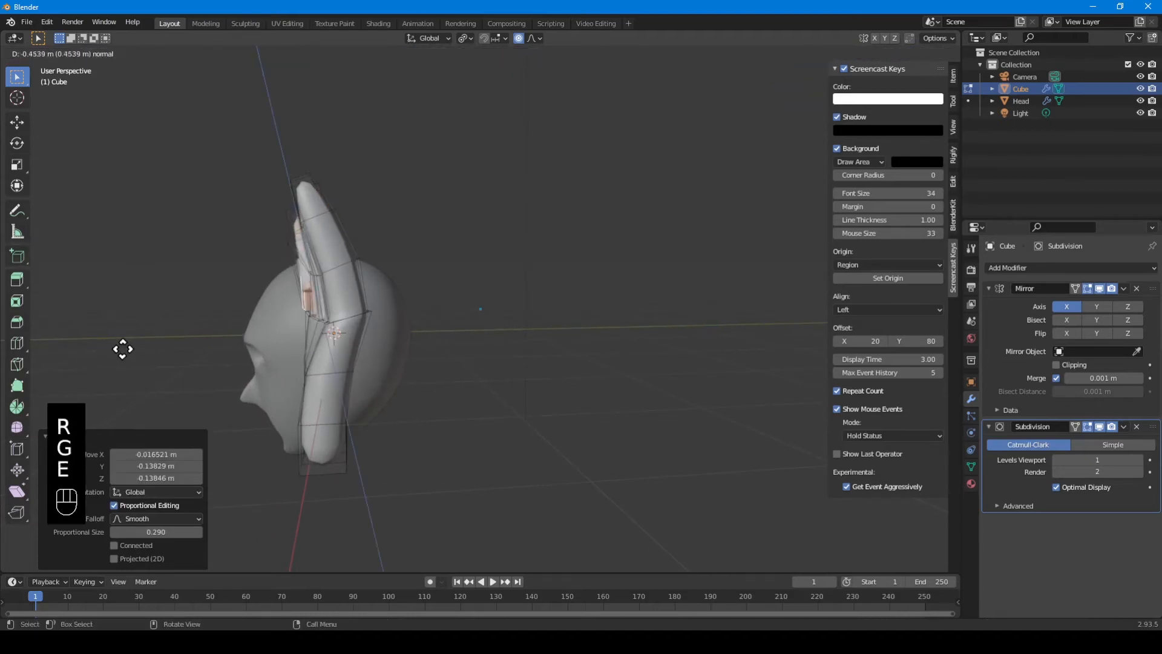
{"action": "key", "text": "Escape"}
{"action": "key", "text": "r"}
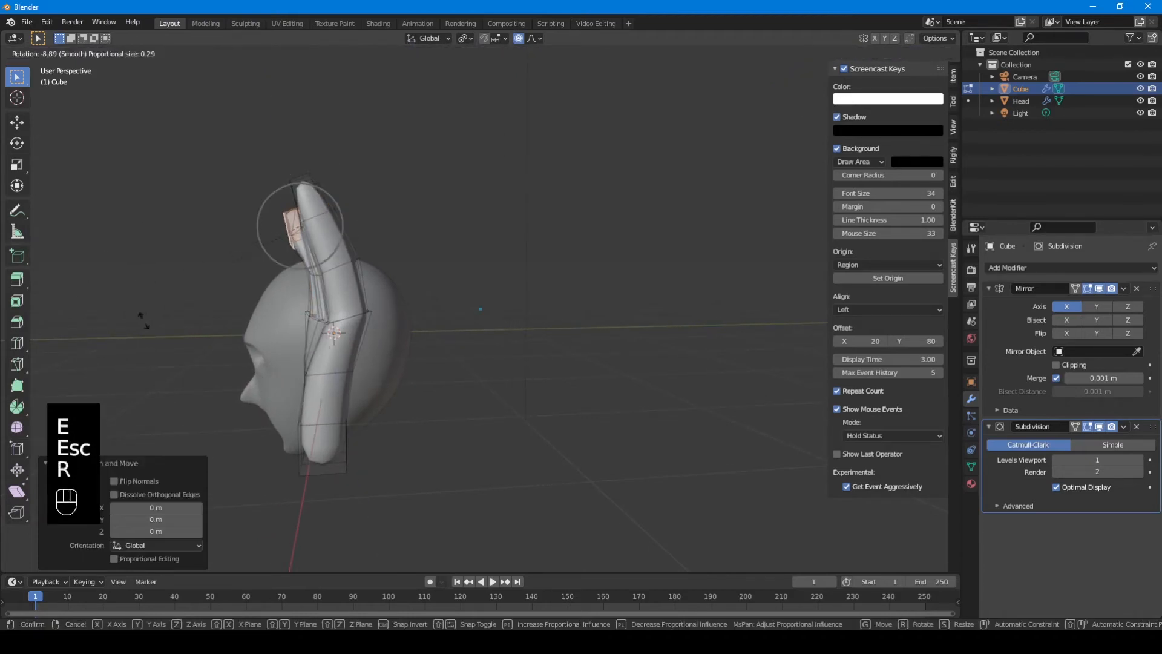
{"action": "left_click", "coordinate": [337, 342]}
{"action": "middle_click_drag", "start_coordinate": [337, 343], "coordinate": [476, 278]}
{"action": "key", "text": "r"}
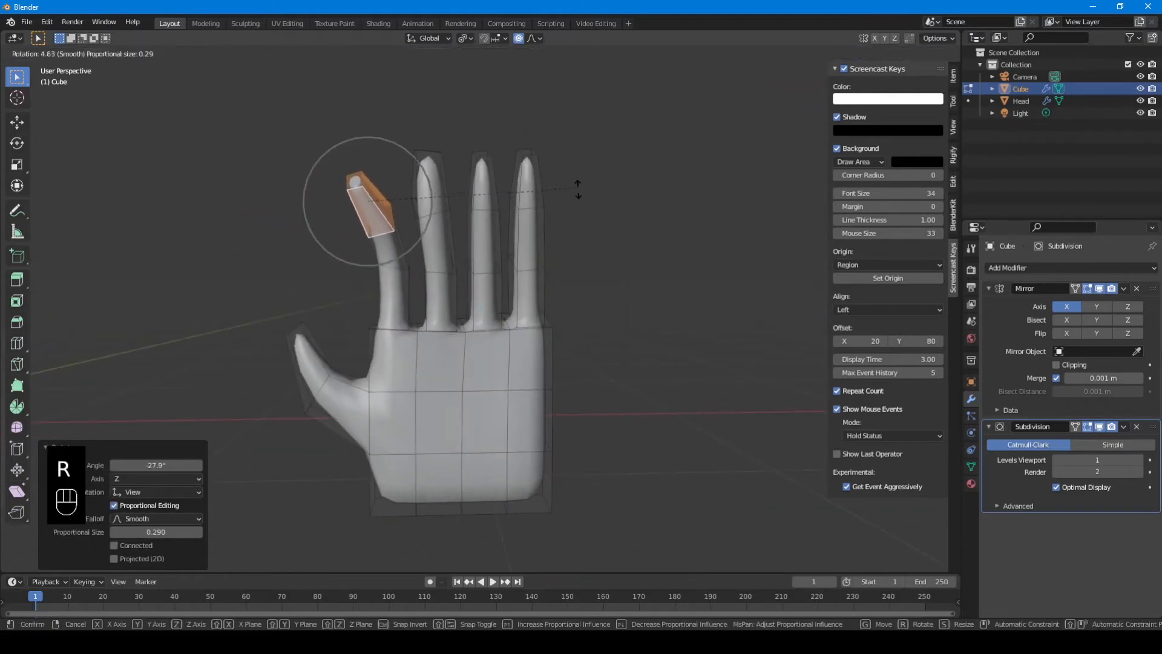
{"action": "left_click", "coordinate": [574, 181]}
Switch to Object Mode and apply the Mirror modifier on the hands.
{"action": "scroll", "coordinate": [442, 374], "scroll_direction": "down", "scroll_amount": 5}
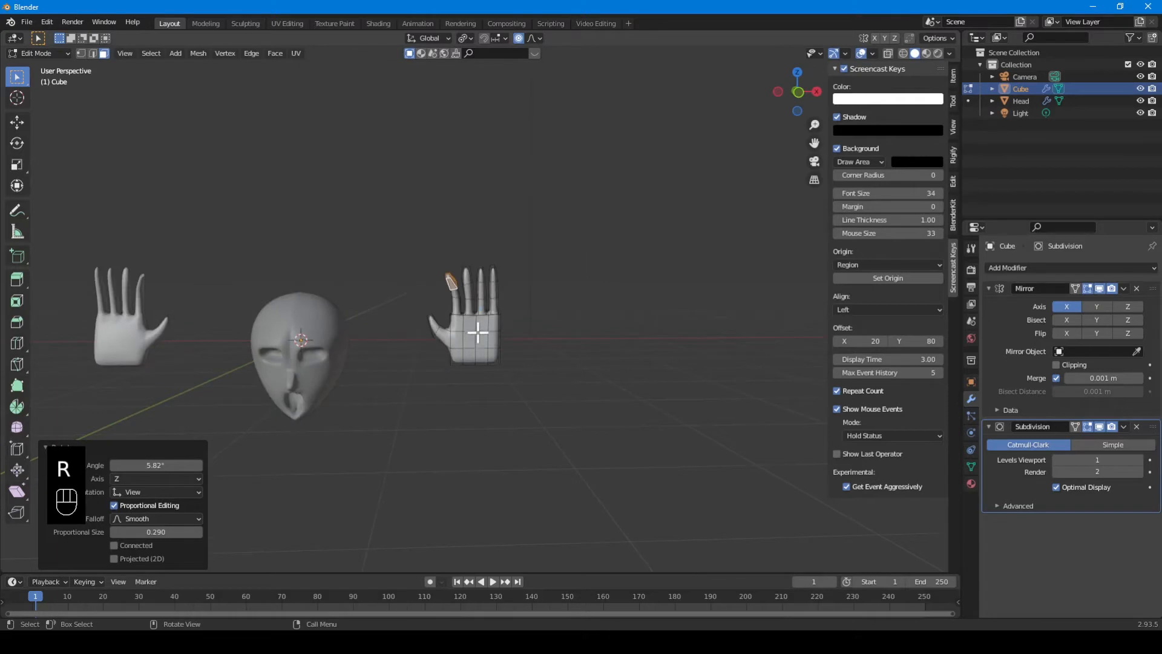
{"action": "middle_click_drag", "start_coordinate": [445, 344], "coordinate": [532, 278], "text": "shift"}
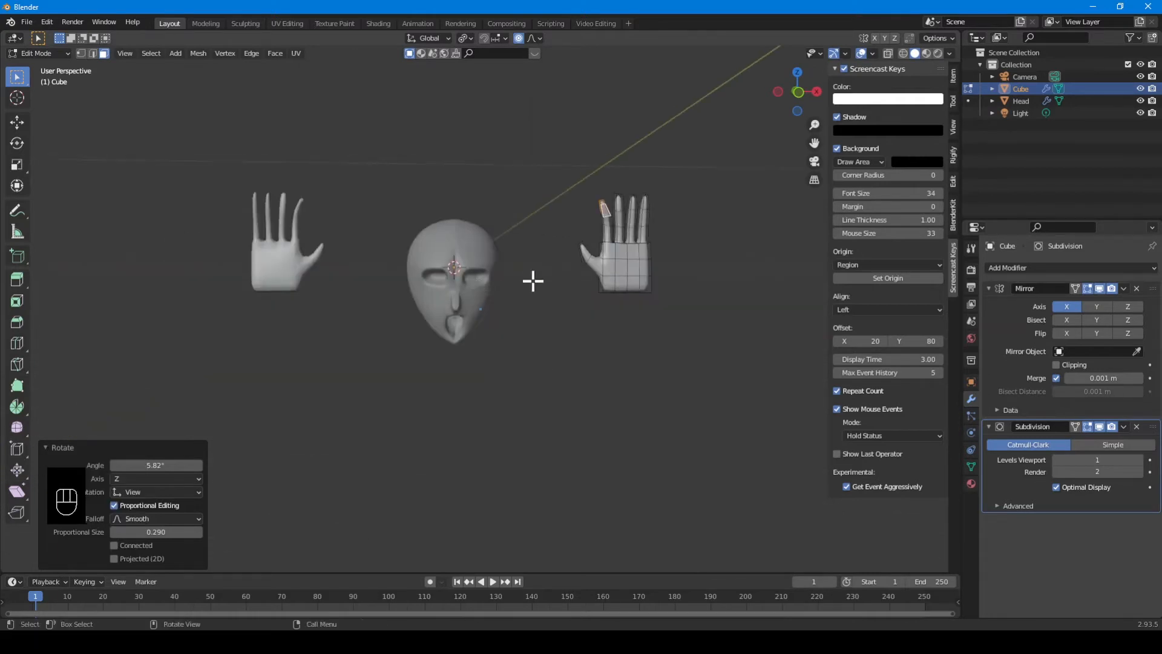
{"action": "key", "text": "Tab"}
{"action": "left_click", "coordinate": [414, 281]}
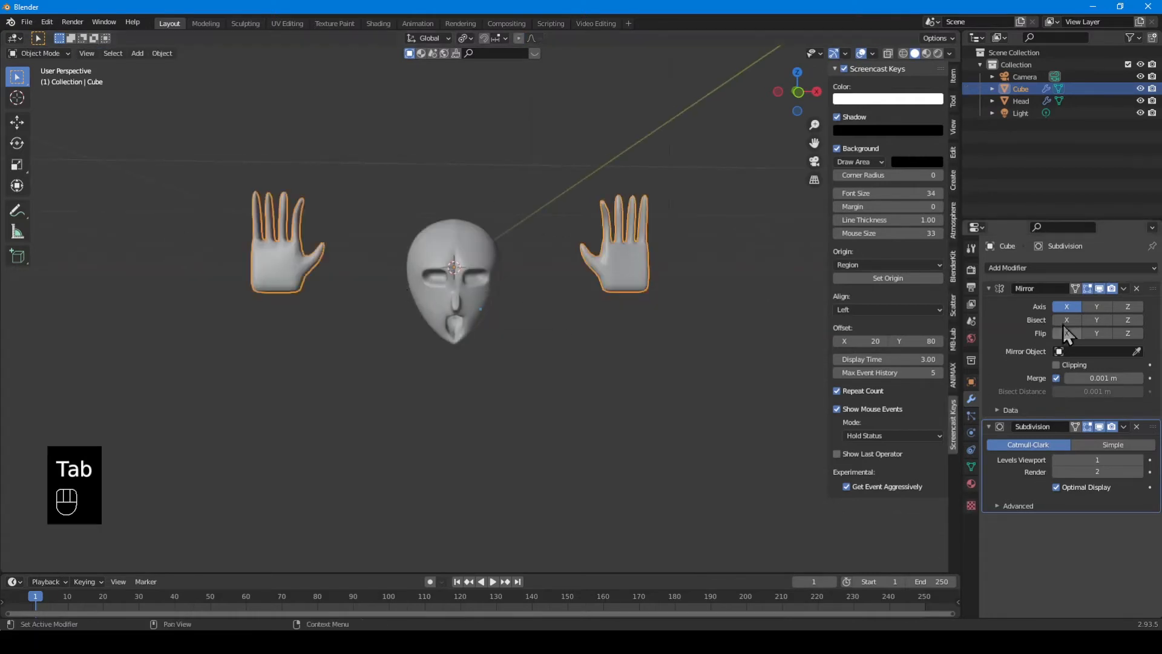
{"action": "left_click", "coordinate": [1124, 288]}
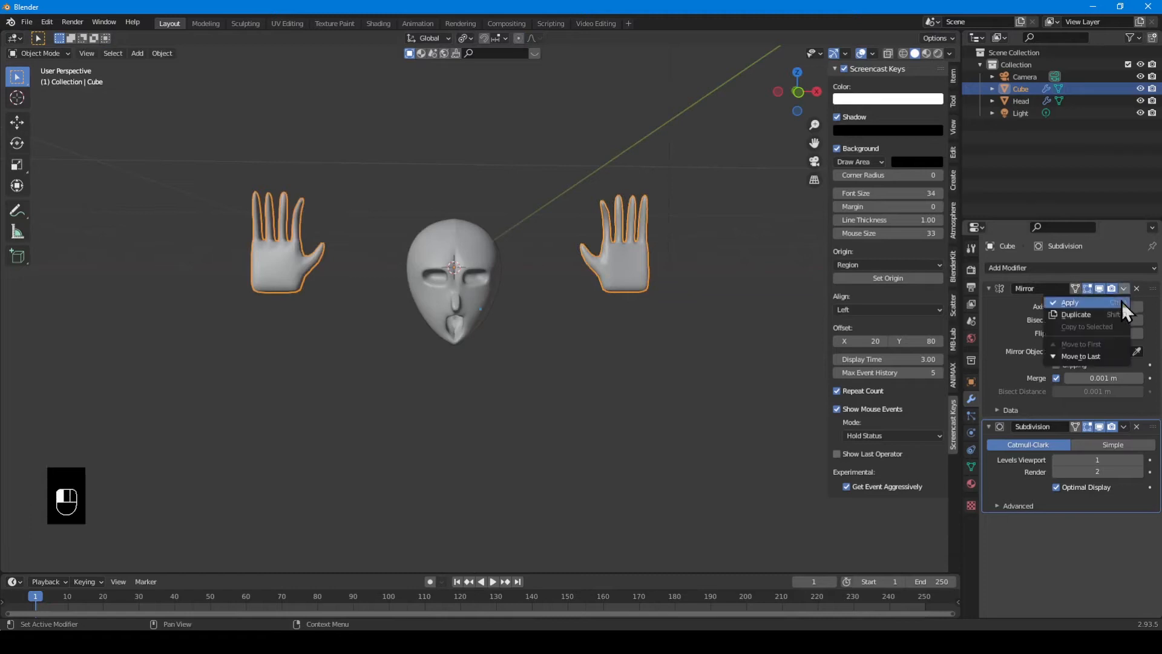
{"action": "left_click", "coordinate": [1122, 300]}
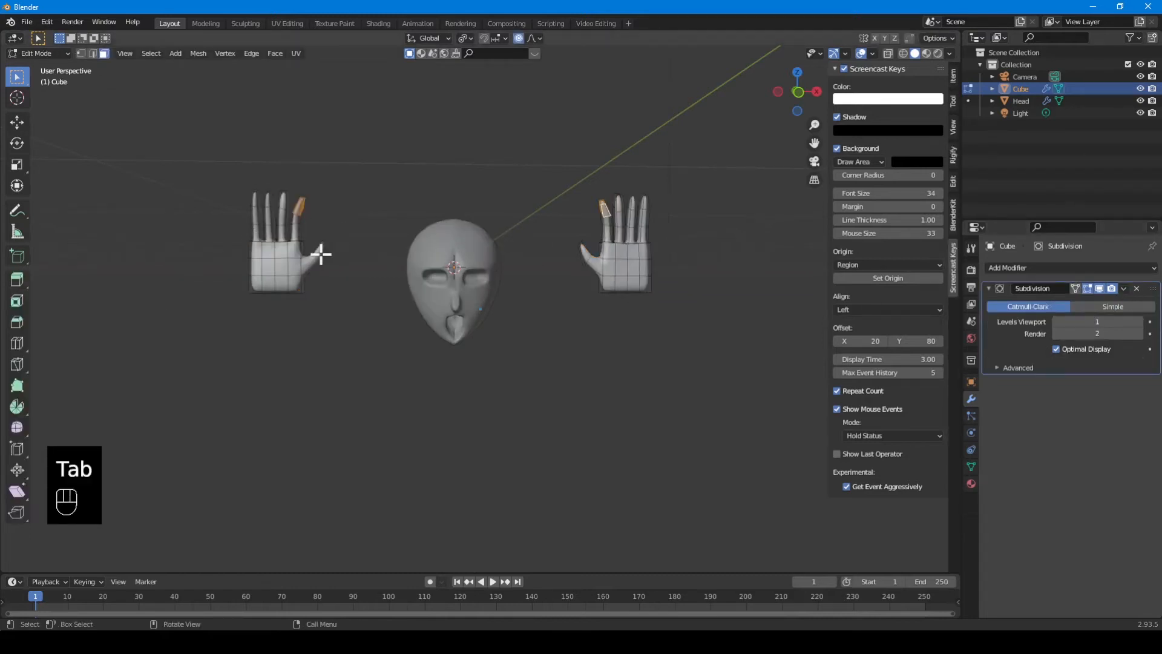
Select only the mirrored hand's linked mesh and rotate it about 34.9° in side view.
{"action": "key", "text": "alt+a"}
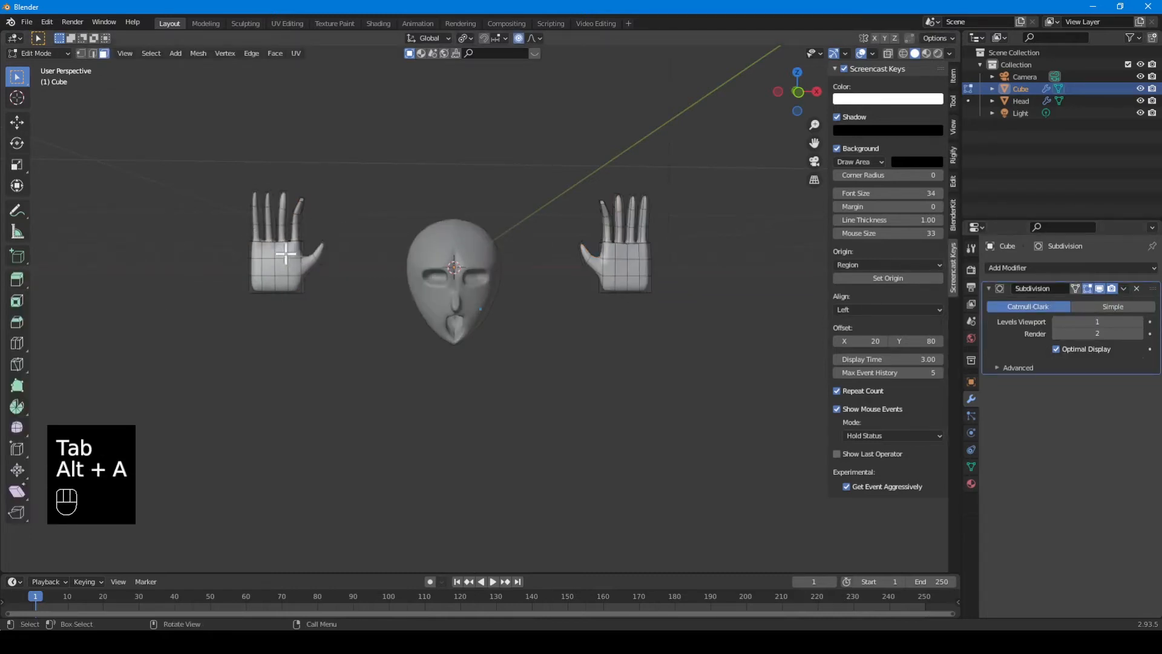
{"action": "scroll", "coordinate": [267, 257], "scroll_direction": "up", "scroll_amount": 4}
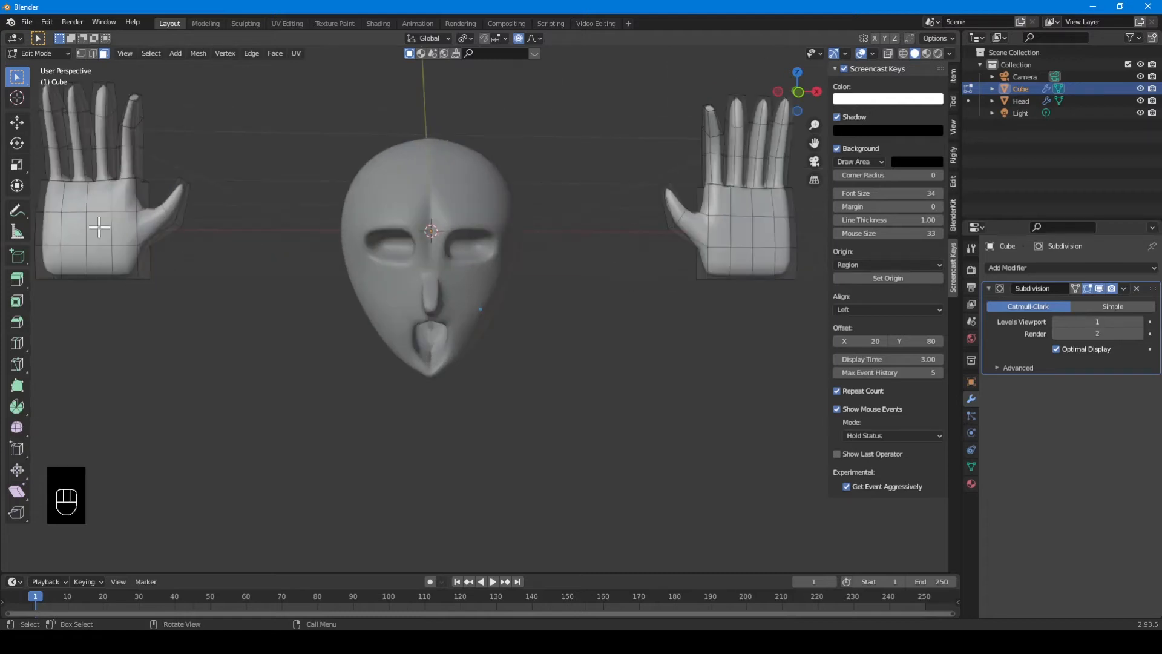
{"action": "key", "text": "l"}
{"action": "middle_click_drag", "start_coordinate": [103, 215], "coordinate": [669, 280], "text": "shift"}
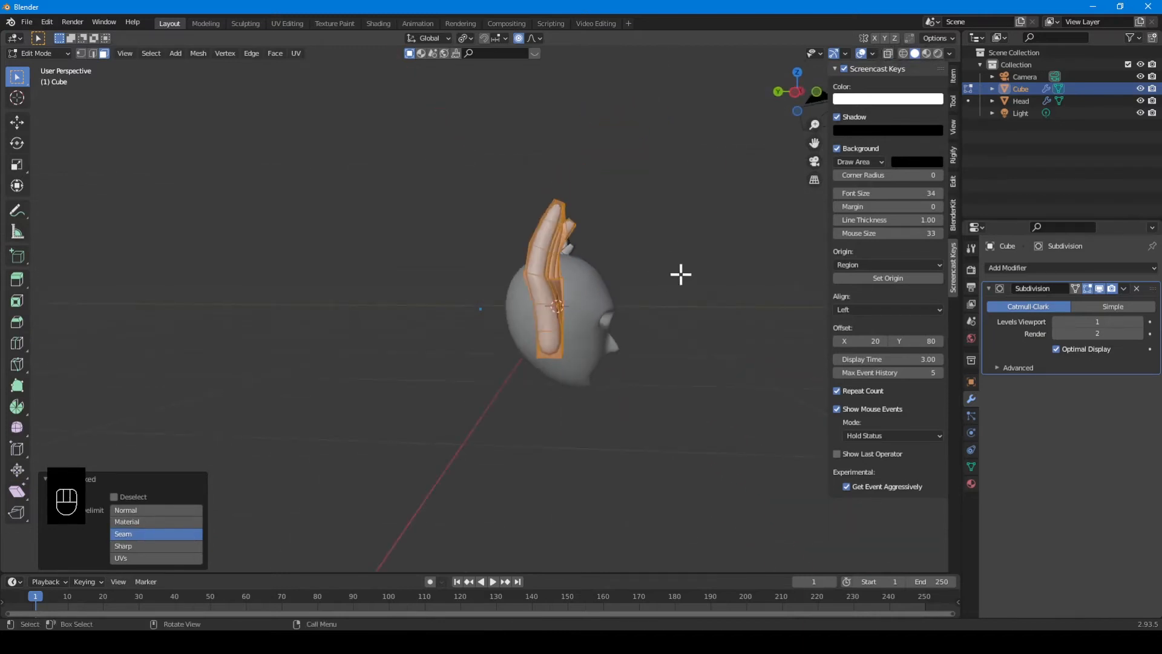
{"action": "key", "text": "r"}
{"action": "left_click", "coordinate": [698, 381]}
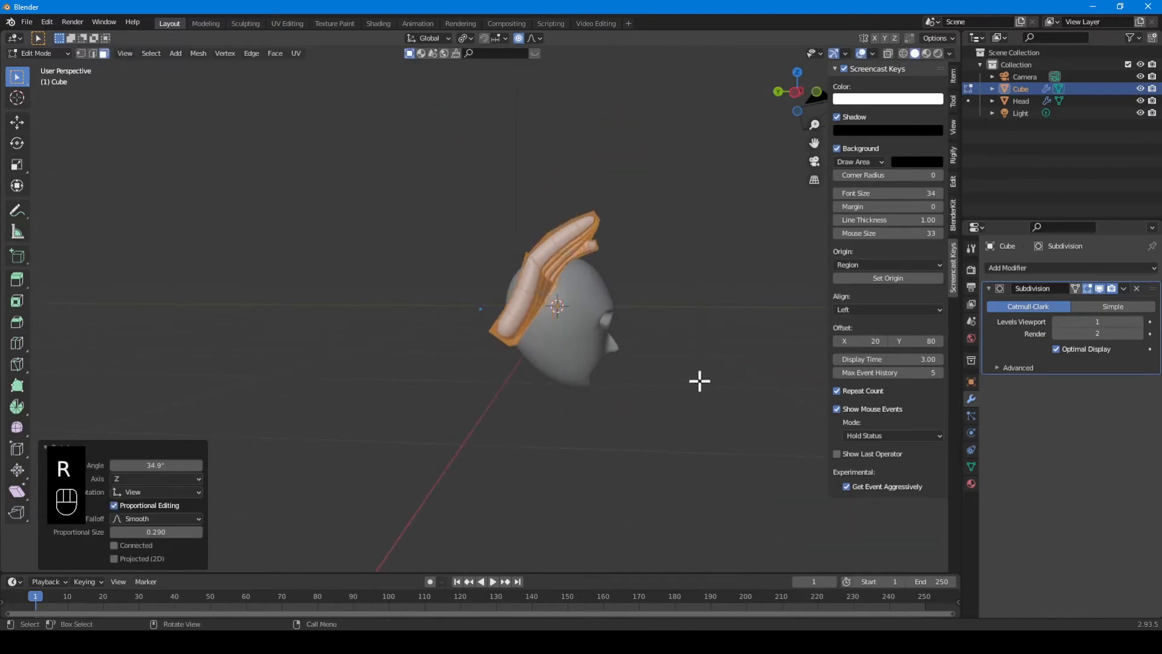
Move the mirrored hand about -0.8 m in Y and -1.1 m in Z, then return to Object Mode with nothing selected.
{"action": "key", "text": "g"}
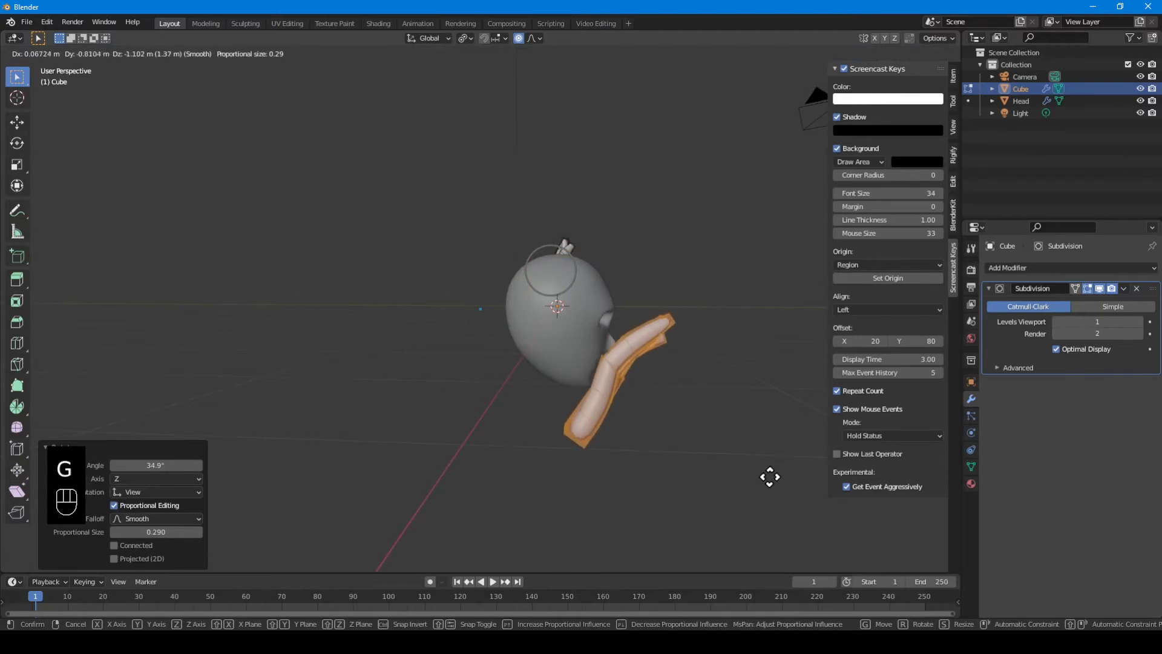
{"action": "left_click", "coordinate": [763, 478]}
{"action": "middle_click_drag", "start_coordinate": [764, 478], "coordinate": [541, 417]}
{"action": "key", "text": "Tab"}
{"action": "scroll", "coordinate": [459, 363], "scroll_direction": "down", "scroll_amount": 2}
{"action": "key", "text": "alt+a"}
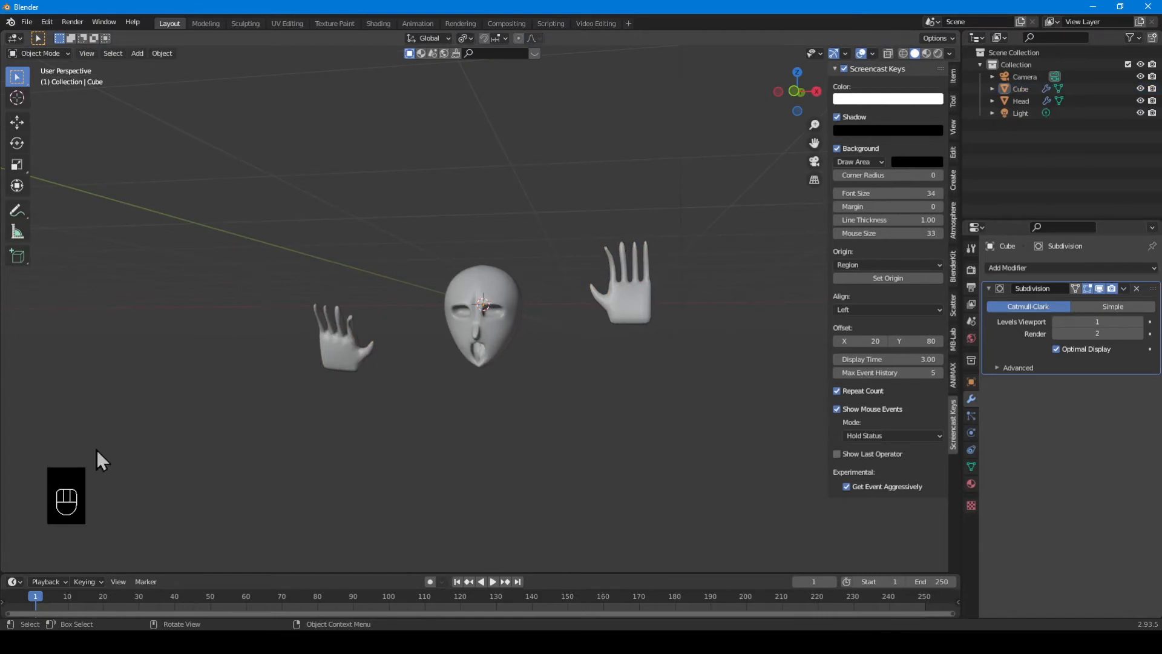
Enlarge the timeline area below the viewport and switch it to the Shader Editor.
{"action": "left_click_drag", "start_coordinate": [20, 572], "coordinate": [27, 328]}
{"action": "left_click", "coordinate": [12, 337]}
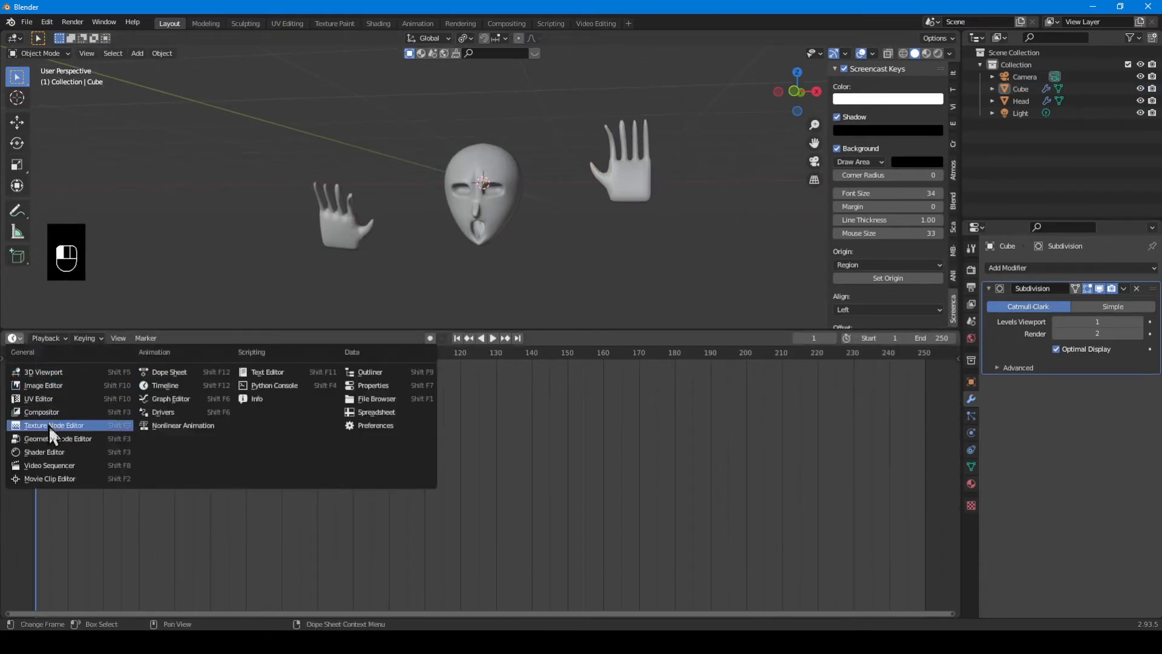
{"action": "left_click", "coordinate": [42, 453]}
Select the head object and rename its material to Head.
{"action": "left_click", "coordinate": [475, 179]}
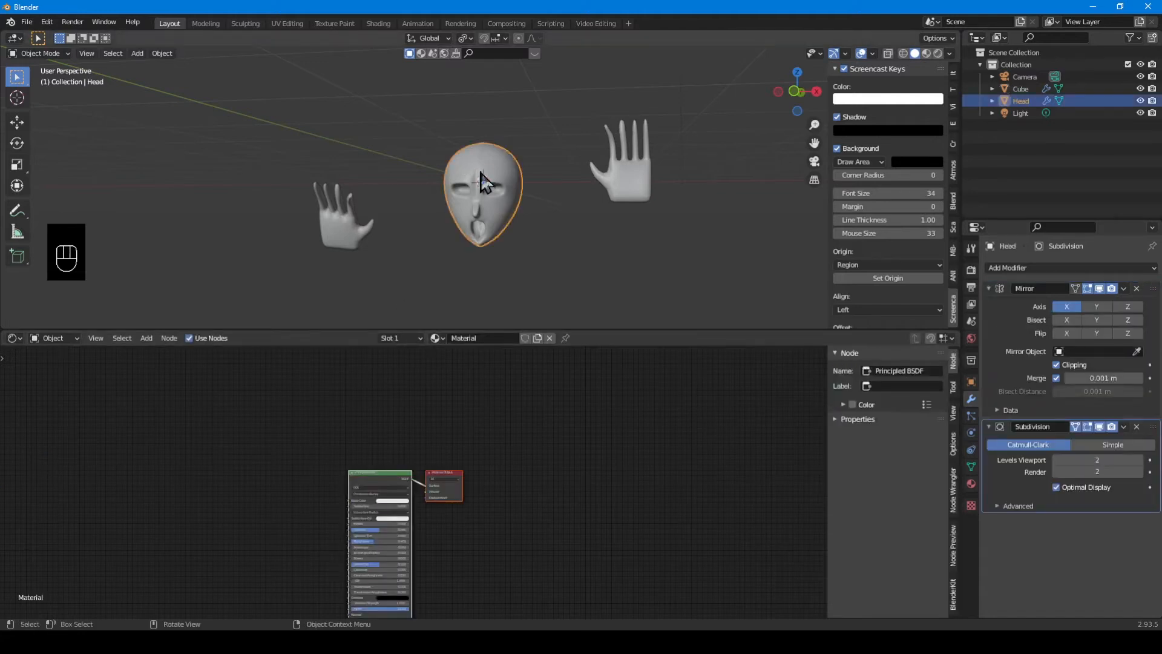
{"action": "left_click", "coordinate": [472, 338]}
{"action": "type", "text": "Head"}
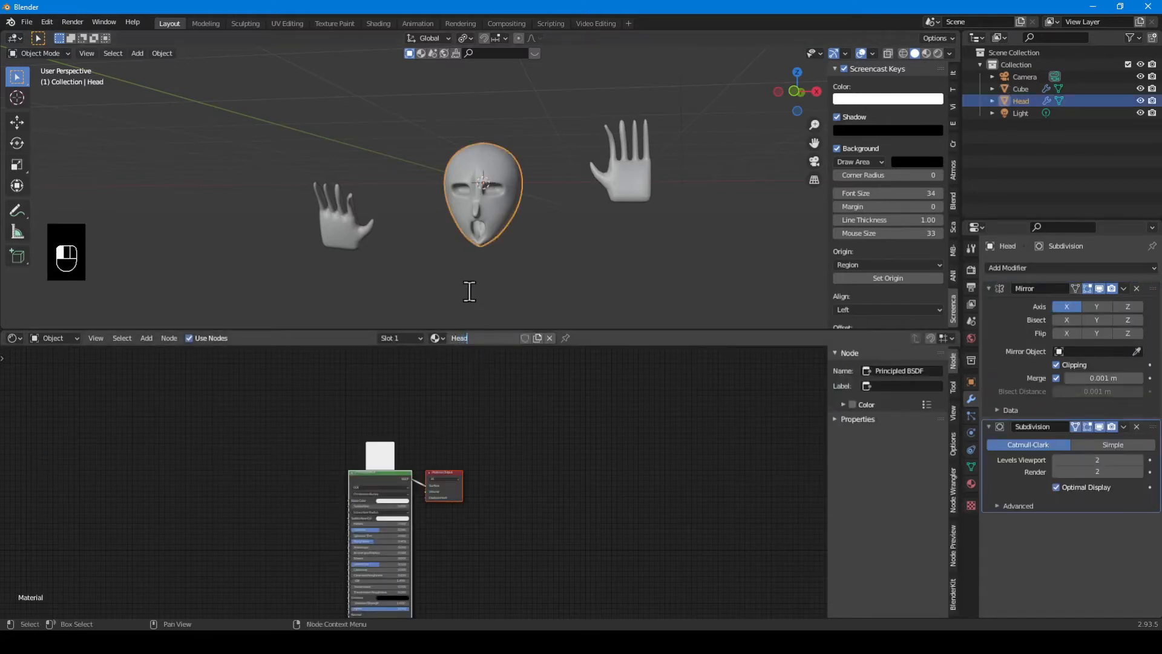
{"action": "key", "text": "Return"}
{"action": "scroll", "coordinate": [405, 500], "scroll_direction": "up", "scroll_amount": 3}
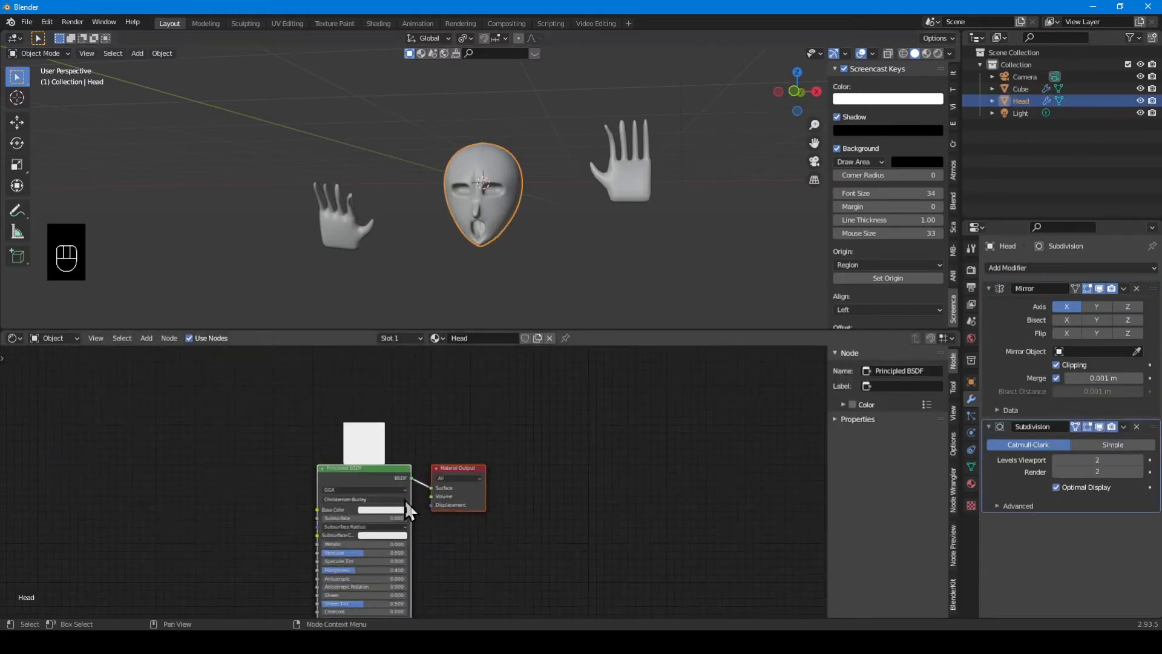
Brighten the Base Color of the Head material's Principled BSDF to pure white.
{"action": "middle_click_drag", "start_coordinate": [405, 500], "coordinate": [544, 403]}
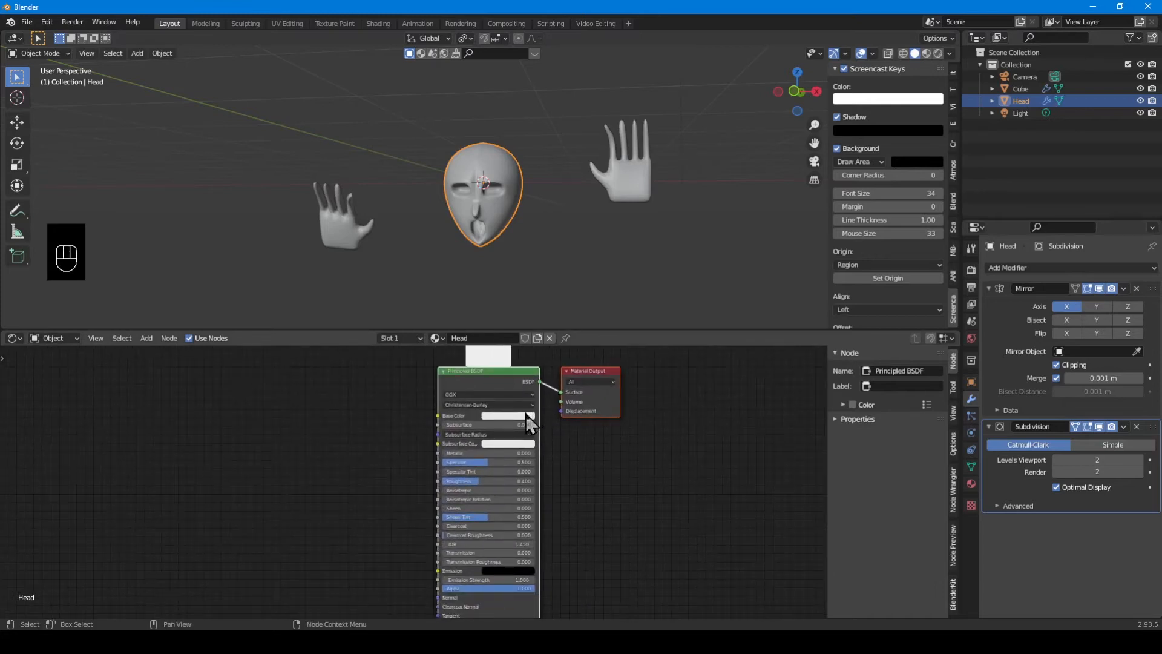
{"action": "left_click", "coordinate": [971, 484]}
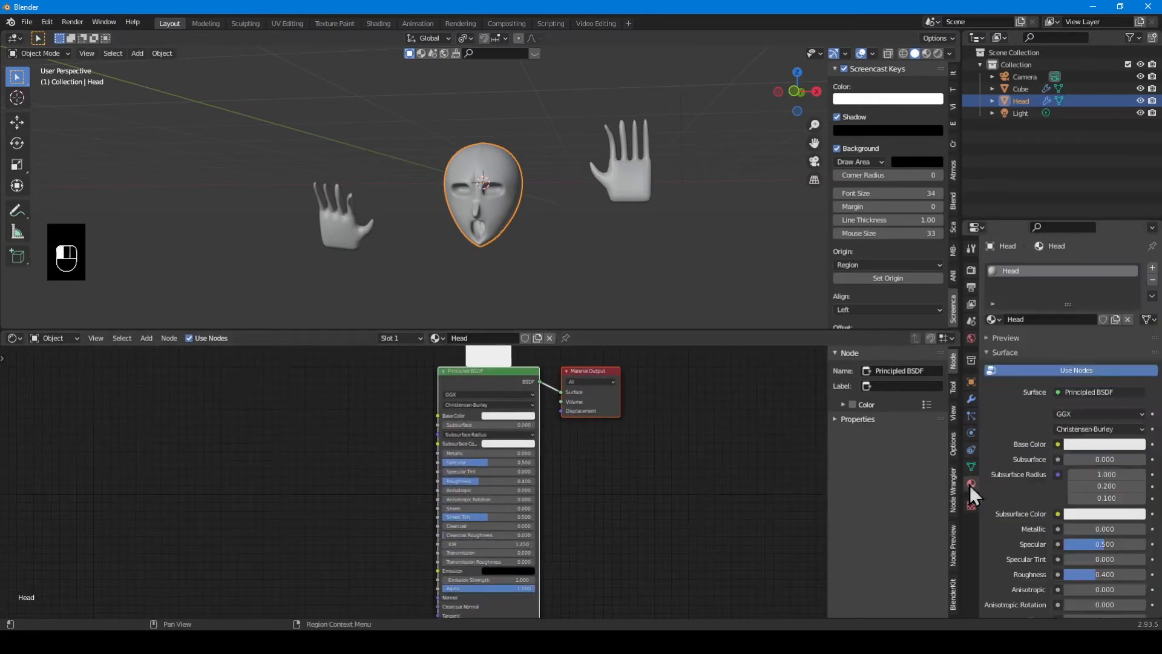
{"action": "left_click", "coordinate": [494, 416]}
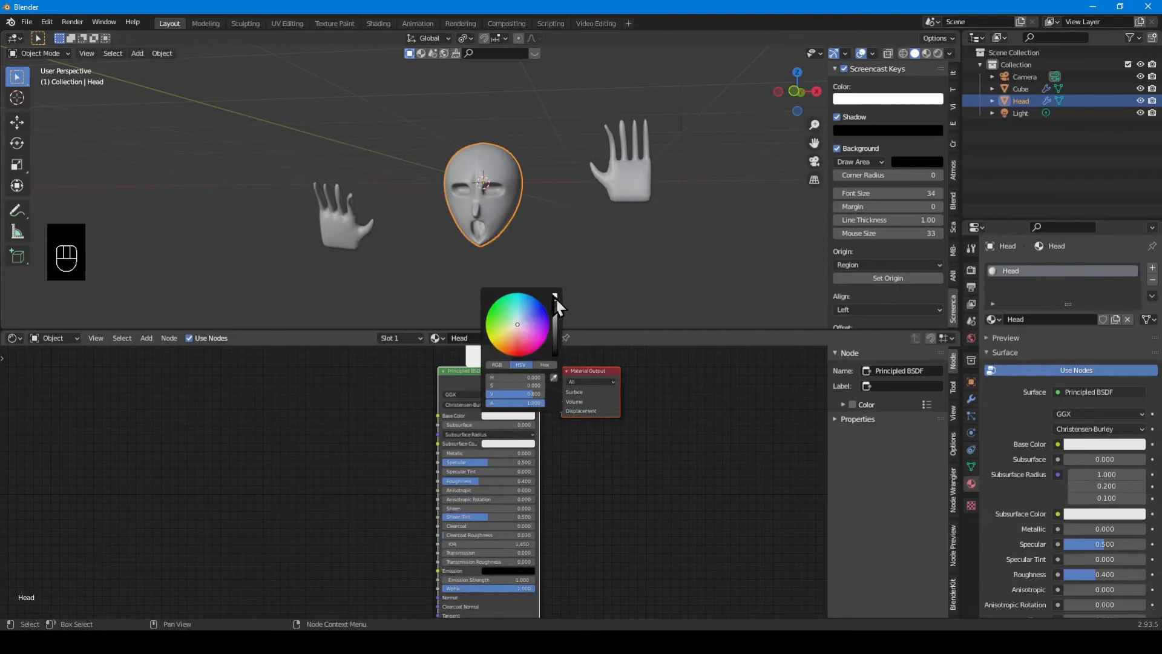
{"action": "left_click_drag", "start_coordinate": [557, 306], "coordinate": [555, 296]}
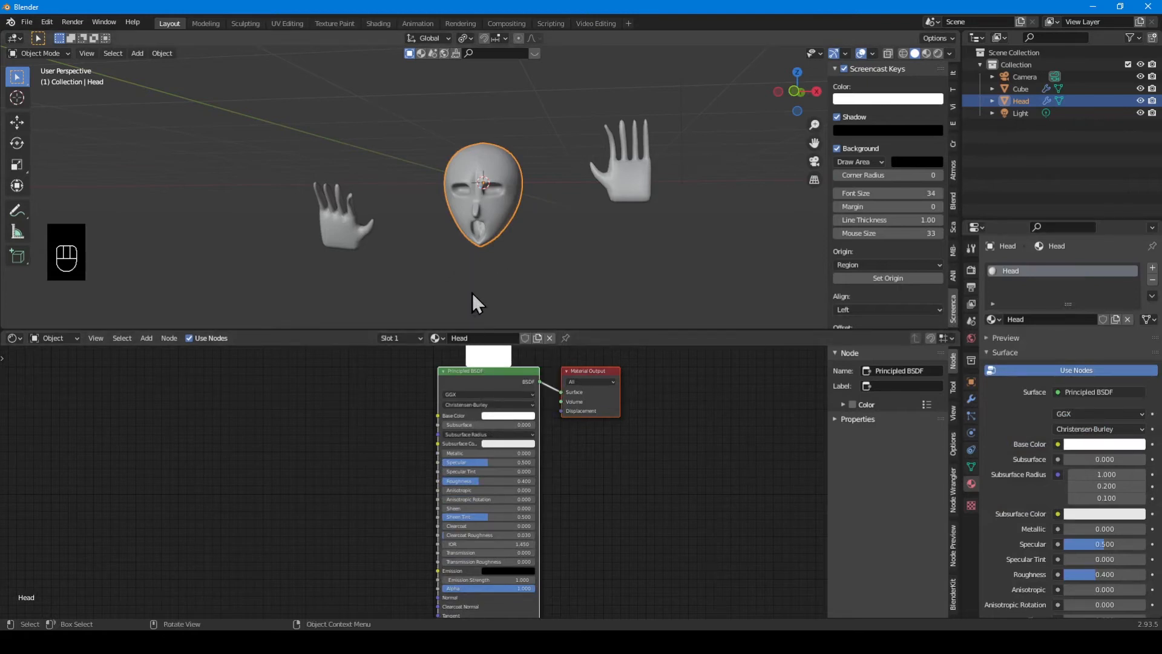
Set the render engine to Cycles and display the viewport in Material Preview shading.
{"action": "key", "text": "z"}
{"action": "left_click", "coordinate": [540, 233]}
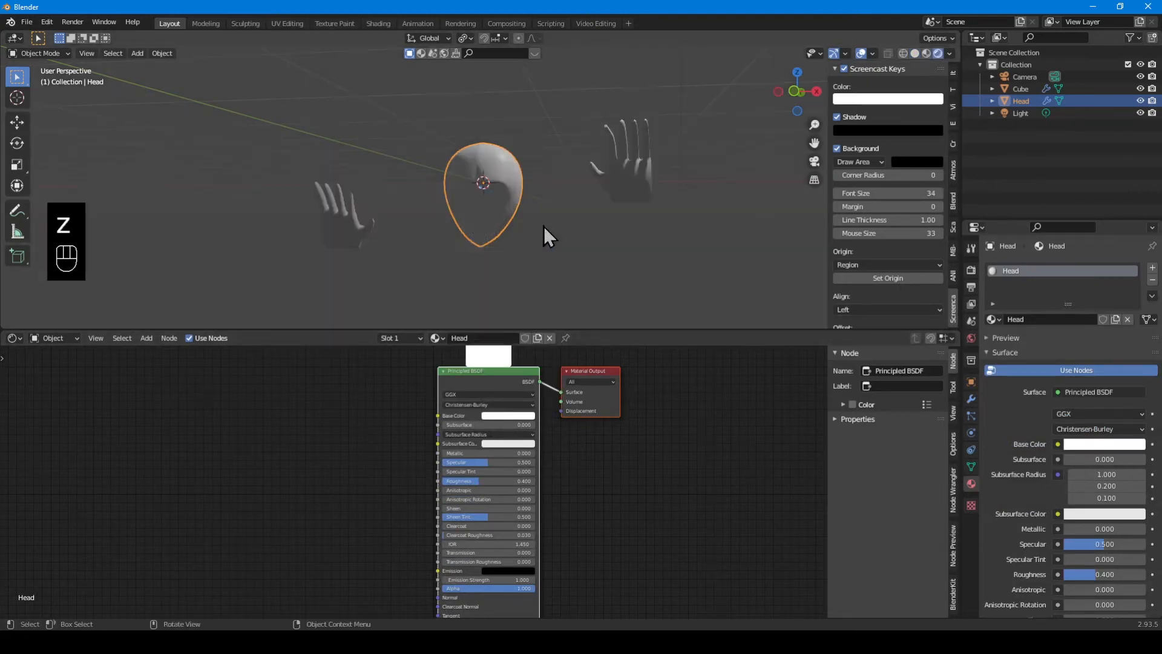
{"action": "left_click", "coordinate": [971, 270]}
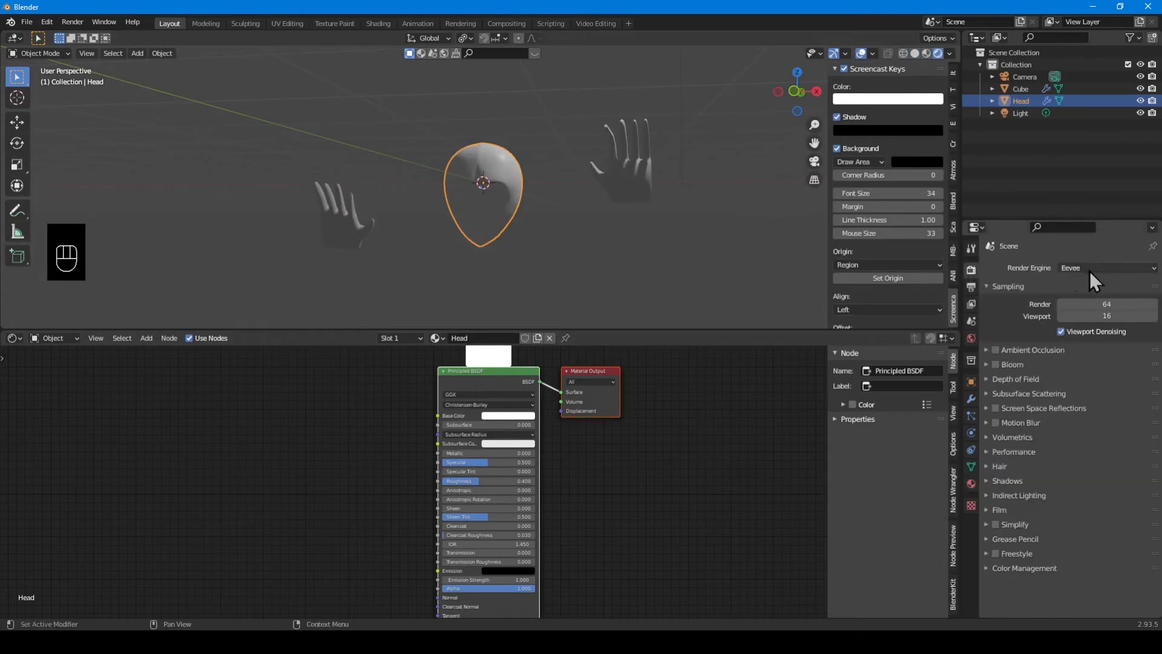
{"action": "left_click", "coordinate": [1089, 268]}
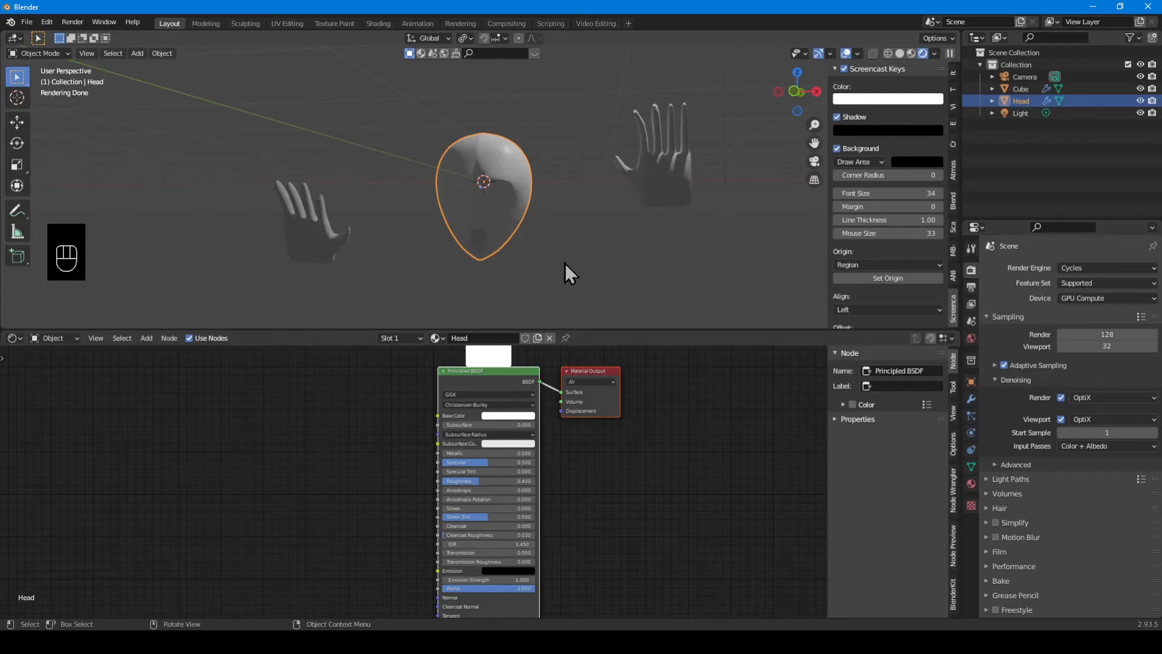
{"action": "key", "text": "z"}
{"action": "left_click", "coordinate": [484, 219]}
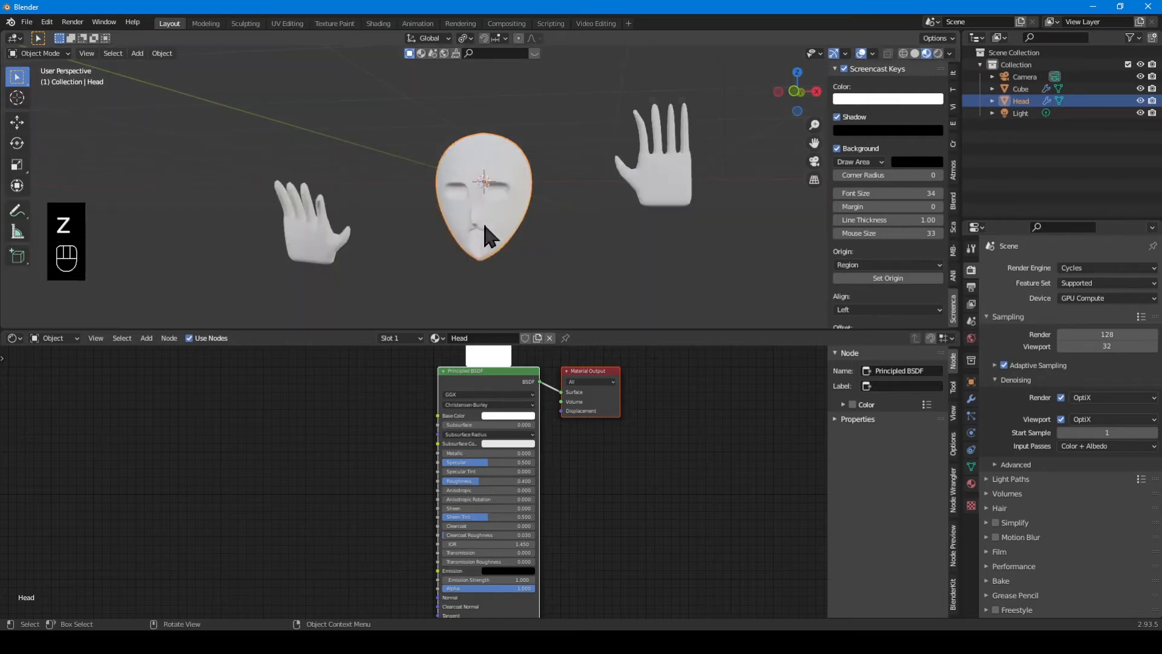
{"action": "scroll", "coordinate": [482, 261], "scroll_direction": "up", "scroll_amount": 3}
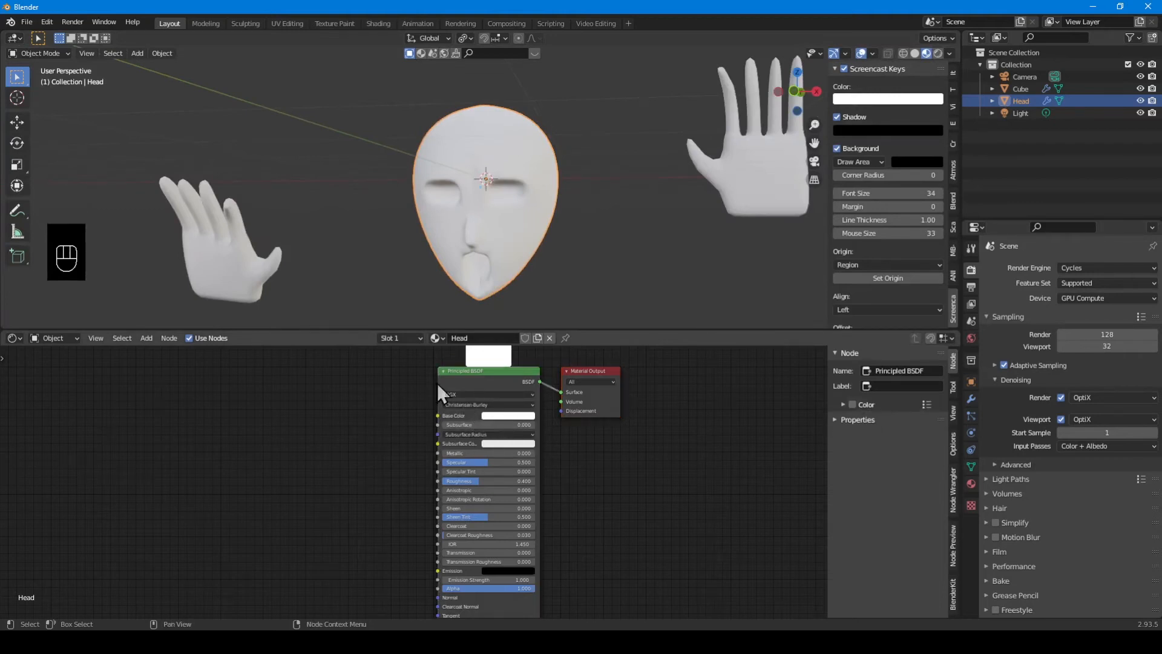
Shift the Material Output and Principled BSDF nodes rightward to free space before the shader's inputs.
{"action": "left_click_drag", "start_coordinate": [607, 371], "coordinate": [673, 369]}
{"action": "left_click_drag", "start_coordinate": [471, 373], "coordinate": [503, 372]}
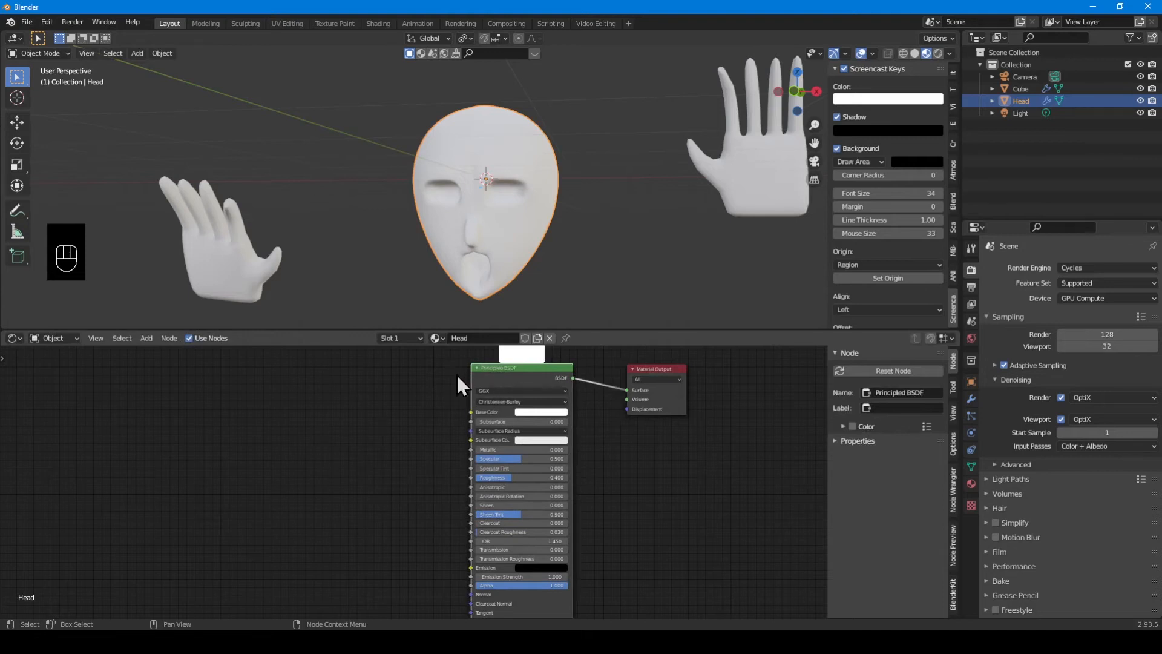
{"action": "left_click", "coordinate": [88, 642]}
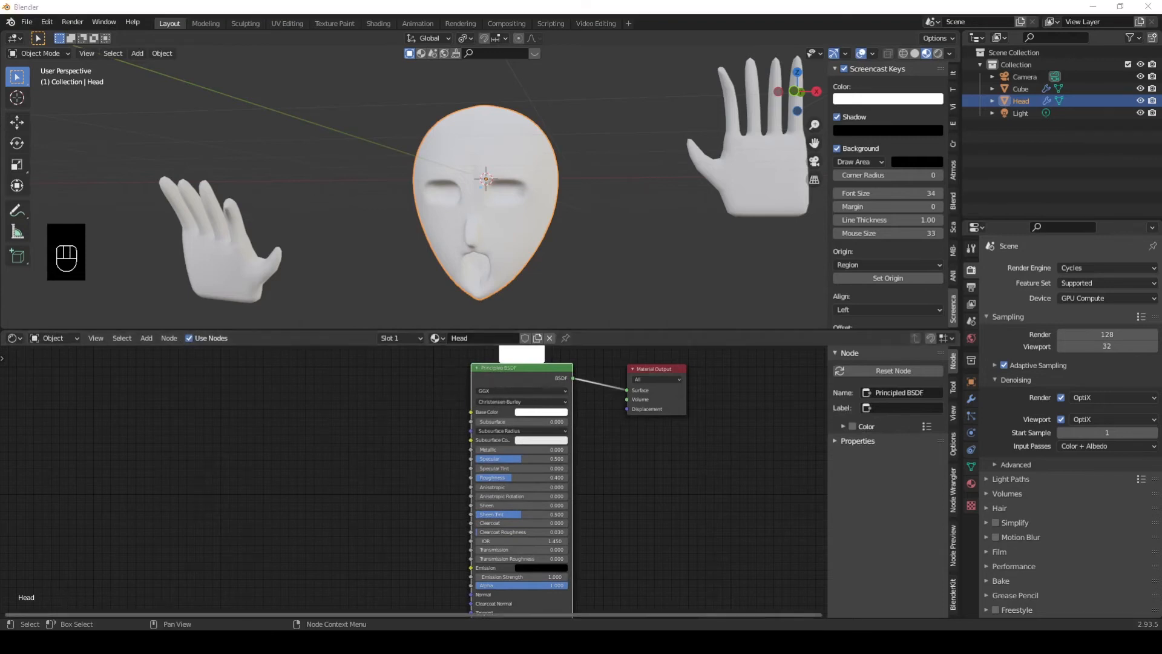
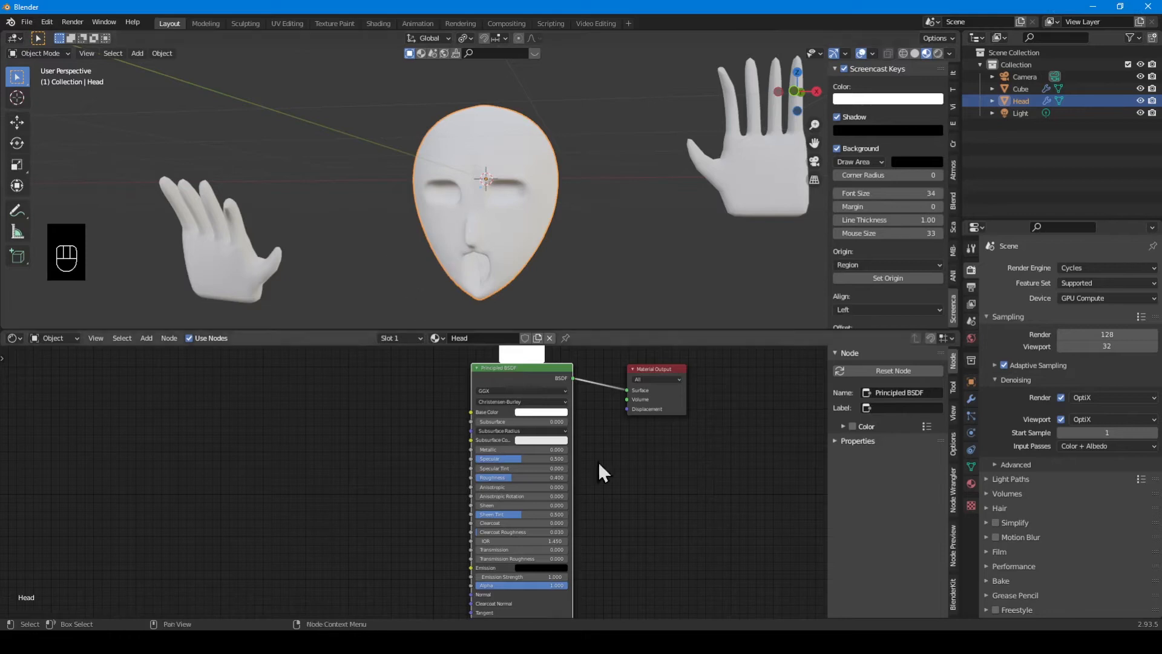
Add a Voronoi Texture node to the Head material, well to the left of the Principled BSDF.
{"action": "key", "text": "shift+a"}
{"action": "left_click", "coordinate": [292, 394]}
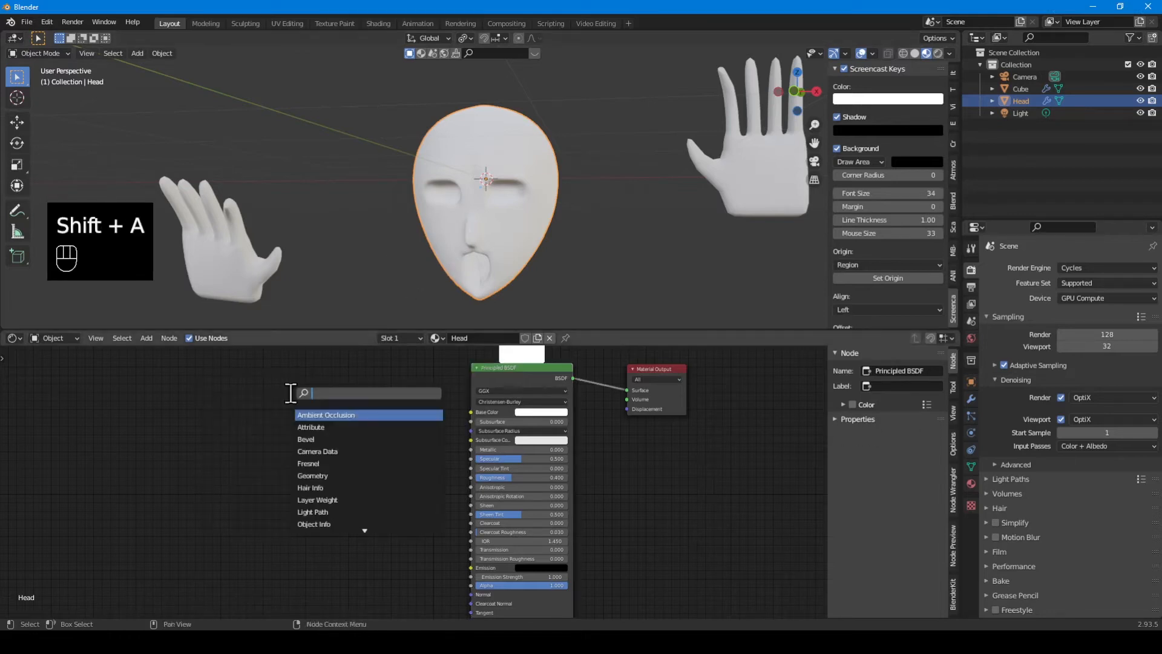
{"action": "type", "text": "voronoi"}
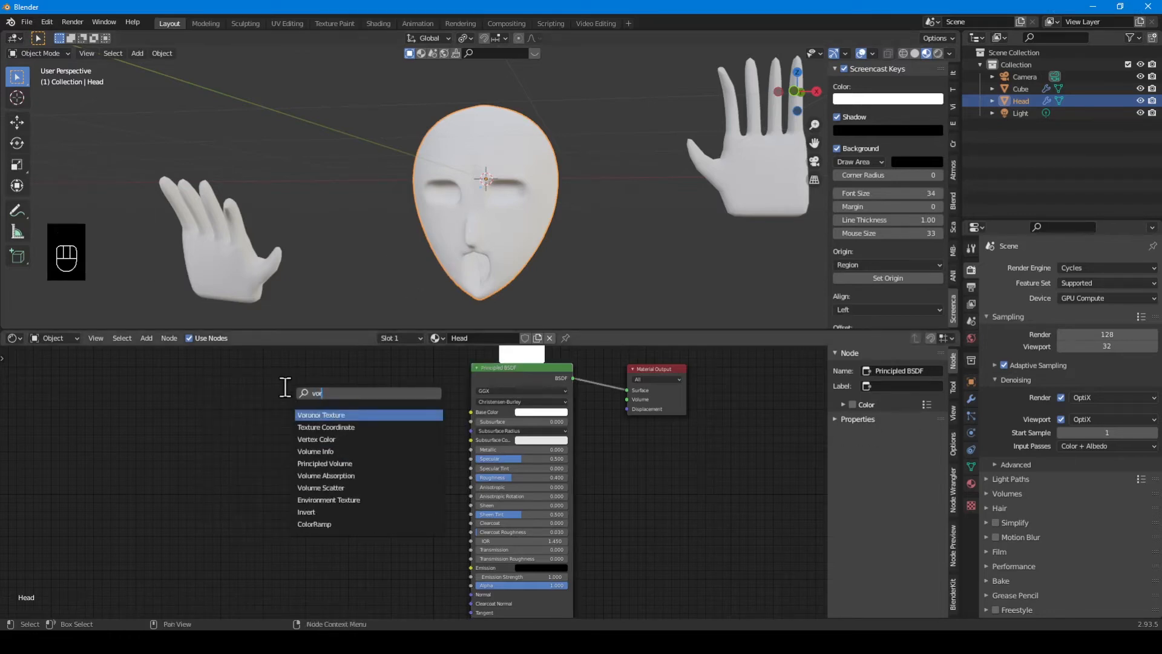
{"action": "key", "text": "Return"}
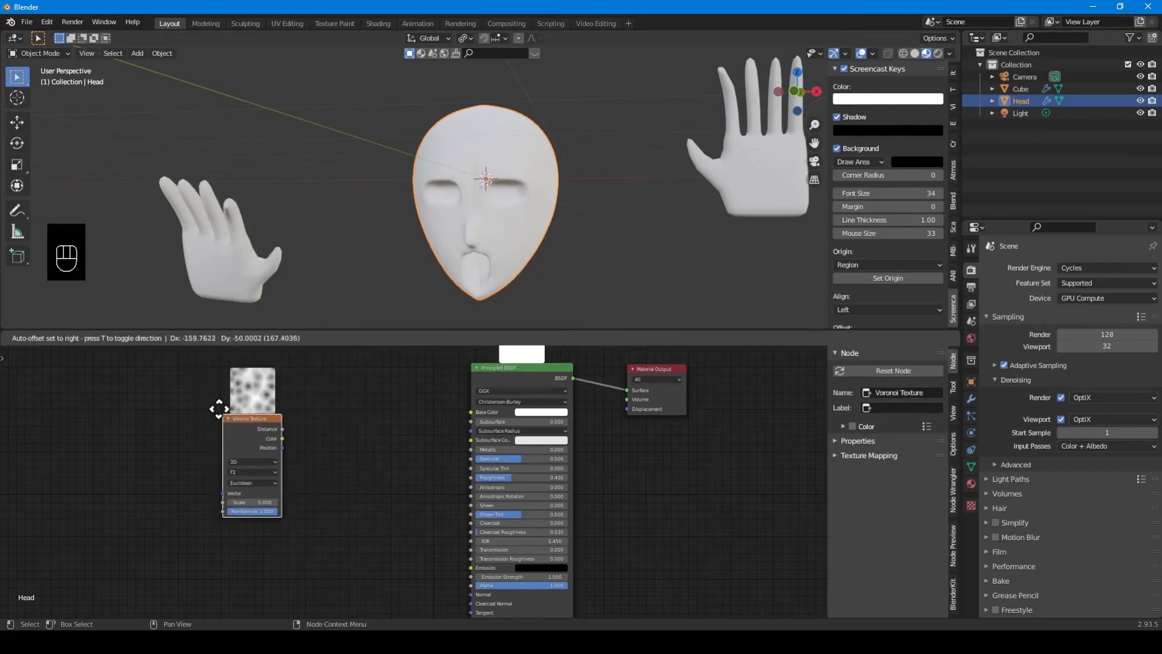
{"action": "left_click", "coordinate": [219, 410]}
Add a ColorRamp node beside the Voronoi Texture and connect the Voronoi Distance output to its Fac input.
{"action": "key", "text": "shift+a"}
{"action": "type", "text": "color ramp"}
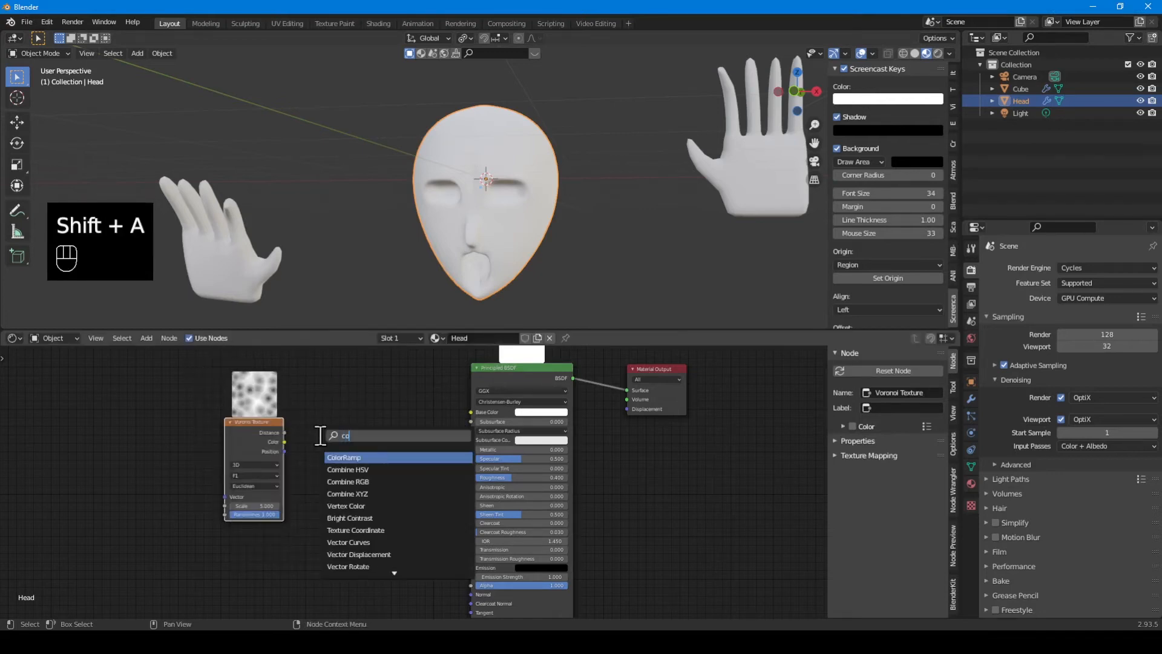
{"action": "key", "text": "Return"}
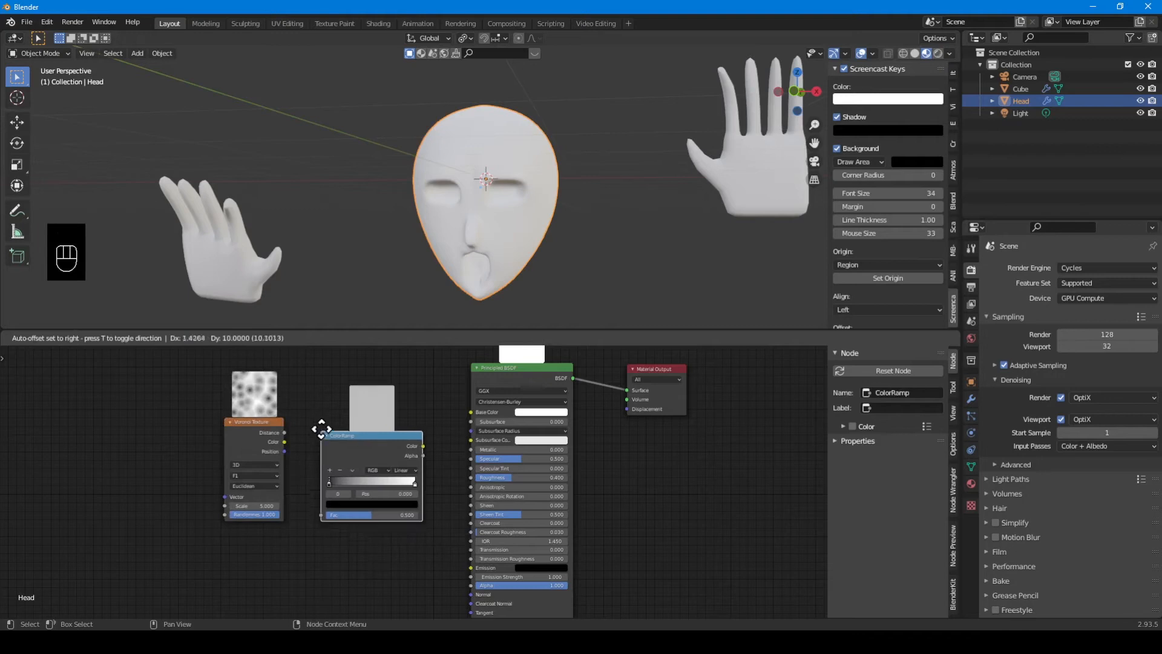
{"action": "left_click", "coordinate": [304, 407]}
{"action": "left_click_drag", "start_coordinate": [283, 432], "coordinate": [305, 492]}
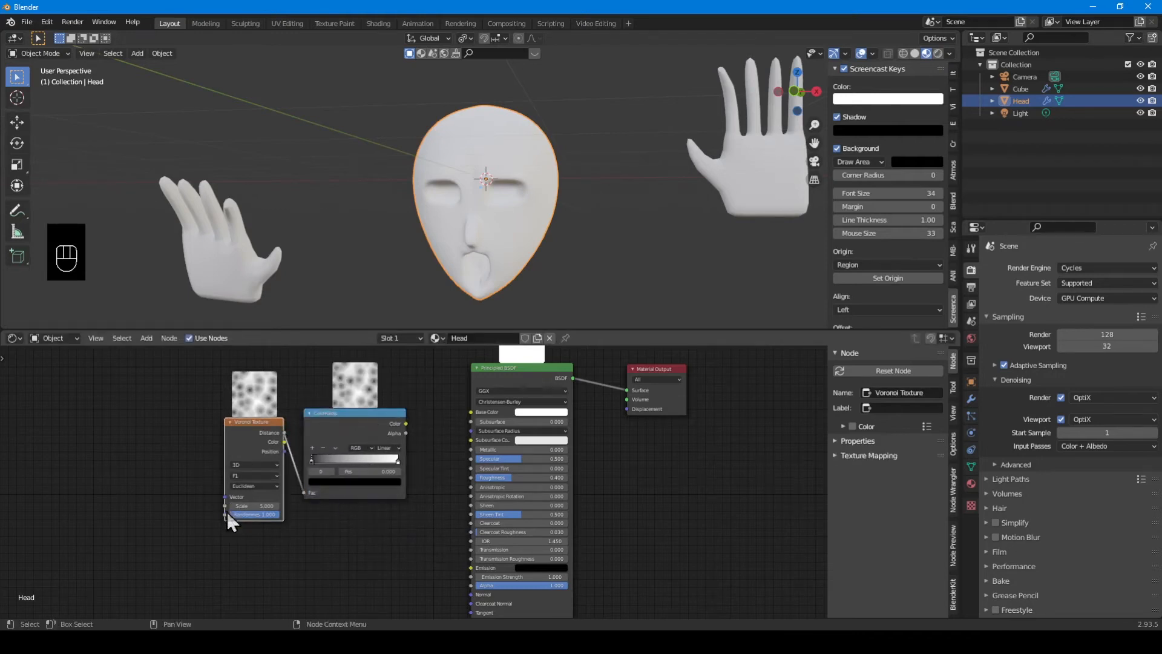
Set the Voronoi Texture's feature output to Distance to Edge.
{"action": "scroll", "coordinate": [251, 481], "scroll_direction": "up", "scroll_amount": 2}
{"action": "left_click", "coordinate": [162, 471]}
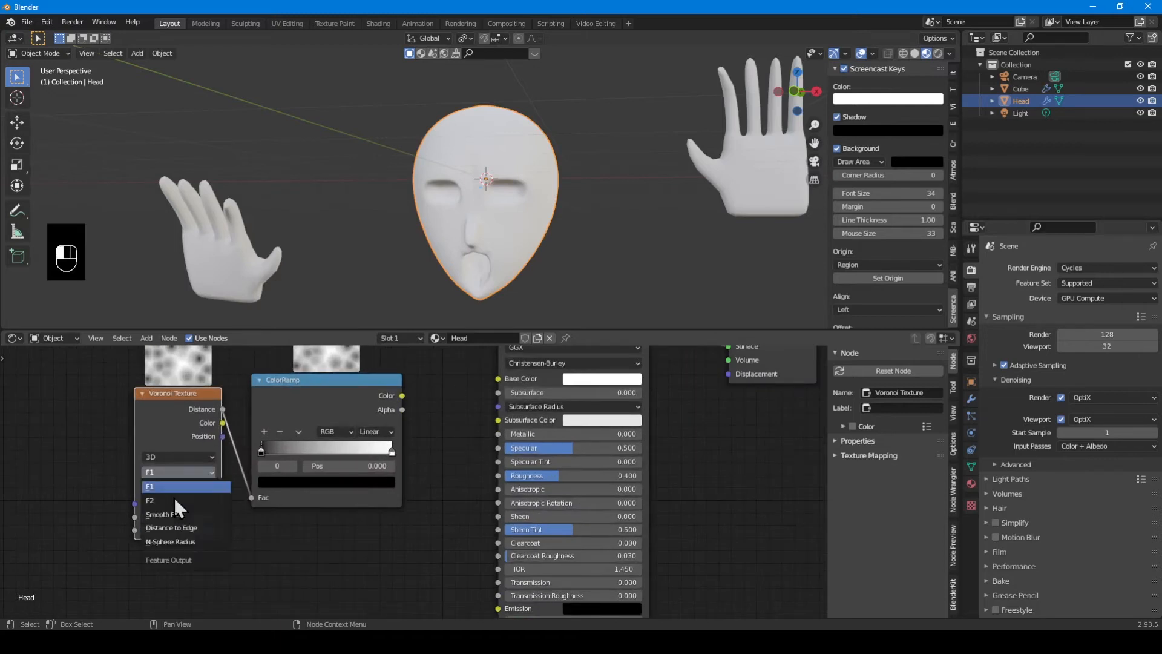
{"action": "left_click", "coordinate": [177, 527]}
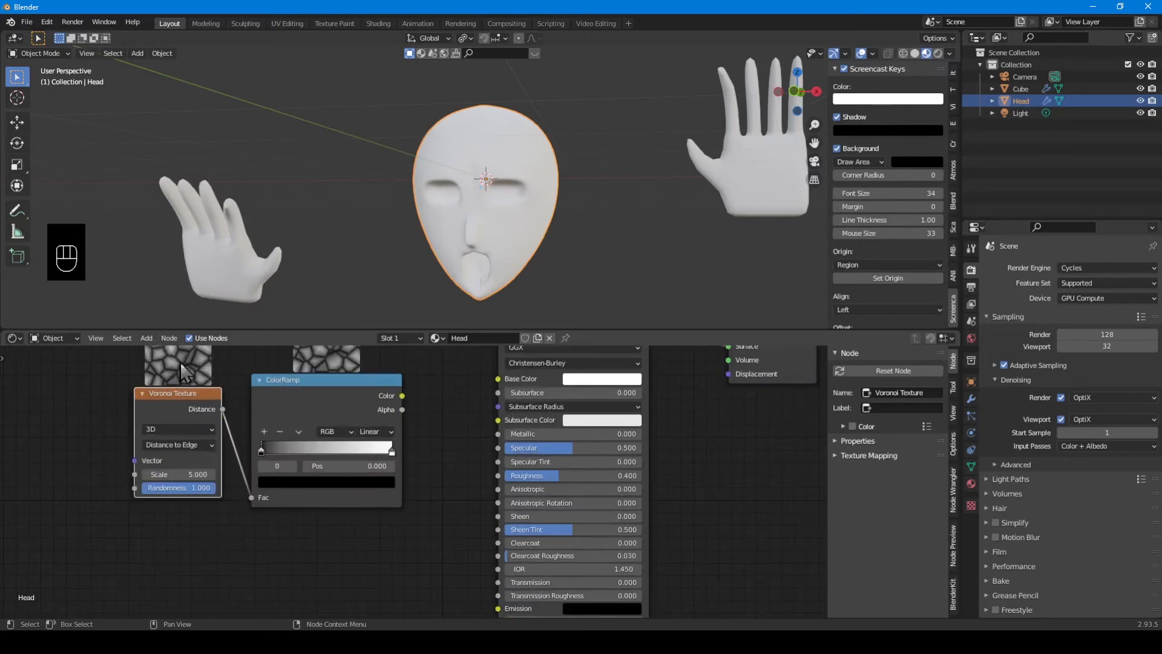
{"action": "right_click", "coordinate": [184, 388]}
{"action": "middle_click_drag", "start_coordinate": [232, 393], "coordinate": [251, 431]}
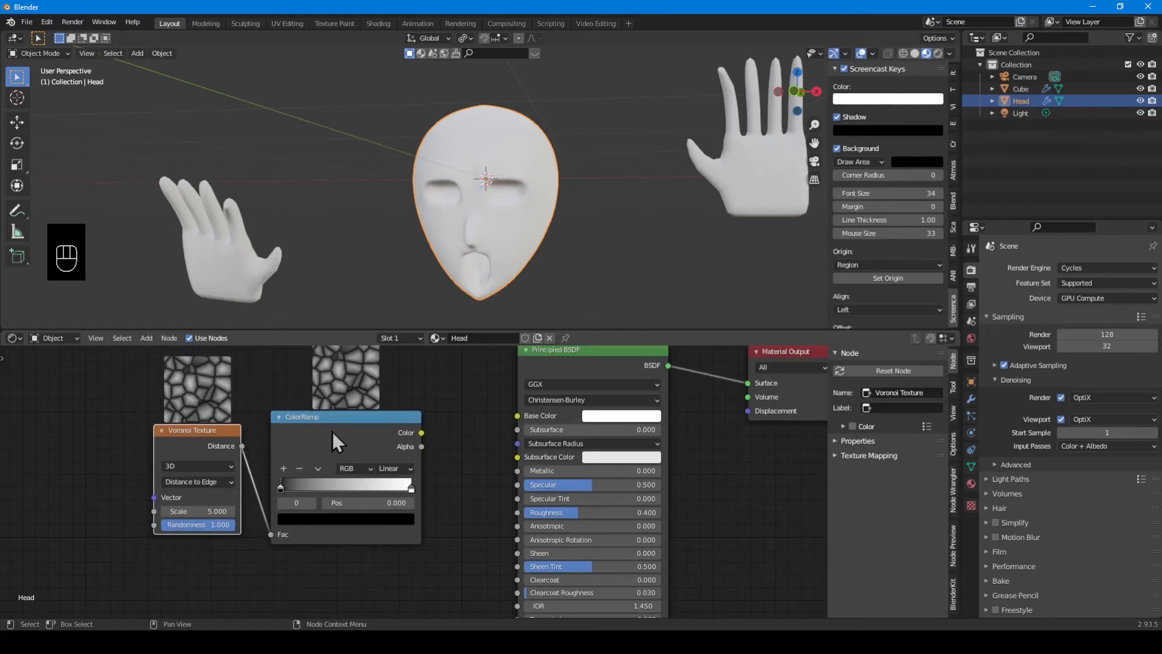
Open the Preferences window for a look and return to the node setup.
{"action": "left_click", "coordinate": [49, 23]}
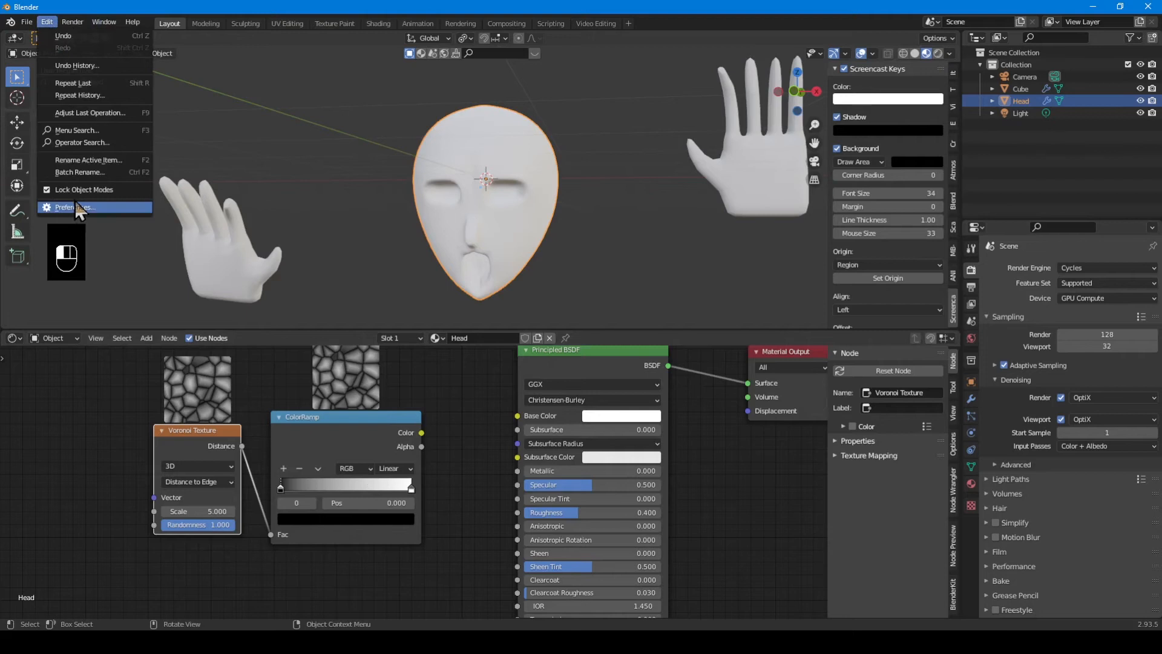
{"action": "left_click", "coordinate": [75, 205]}
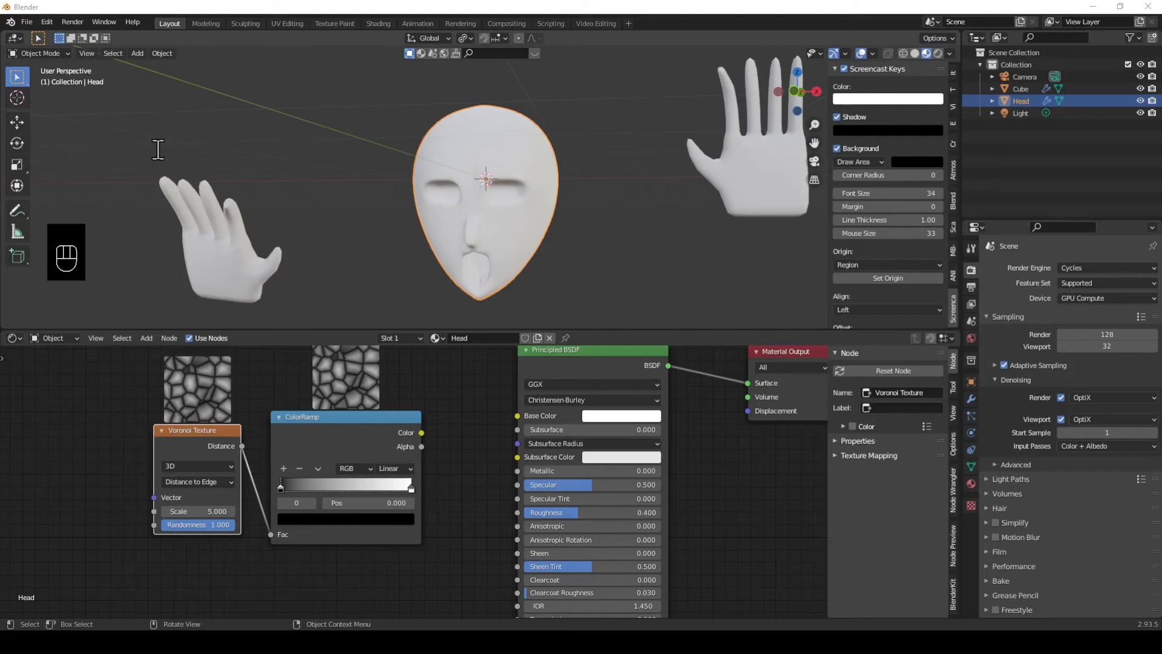
{"action": "left_click", "coordinate": [397, 44]}
Preview the ColorRamp's Color output directly on the head with Node Wrangler.
{"action": "left_click", "coordinate": [331, 434]}
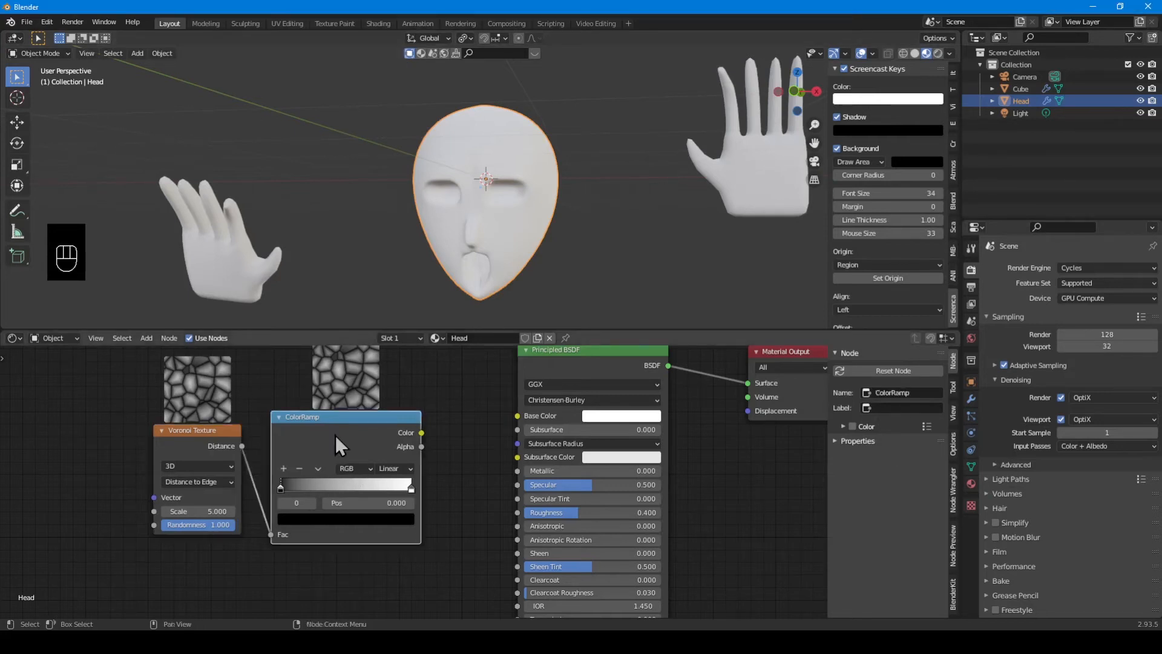
{"action": "right_click", "coordinate": [349, 434], "text": "ctrl+shift"}
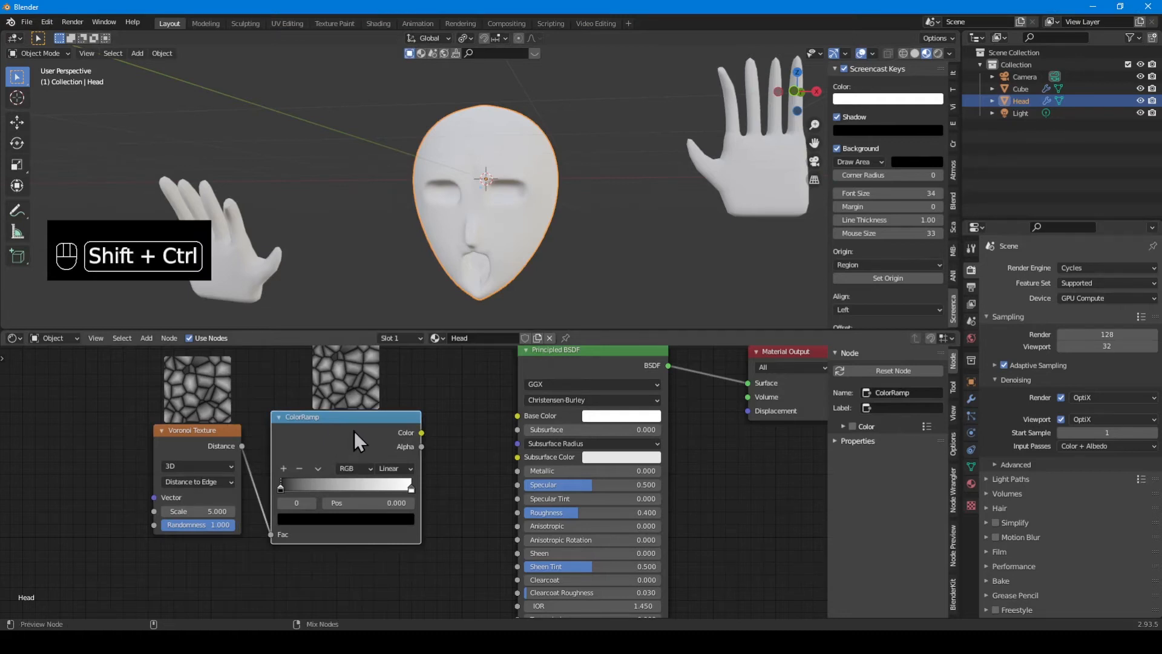
{"action": "left_click", "coordinate": [354, 431], "text": "ctrl+shift"}
{"action": "middle_click_drag", "start_coordinate": [499, 212], "coordinate": [393, 375]}
{"action": "scroll", "coordinate": [245, 481], "scroll_direction": "up", "scroll_amount": 1}
{"action": "scroll", "coordinate": [242, 483], "scroll_direction": "up", "scroll_amount": 1}
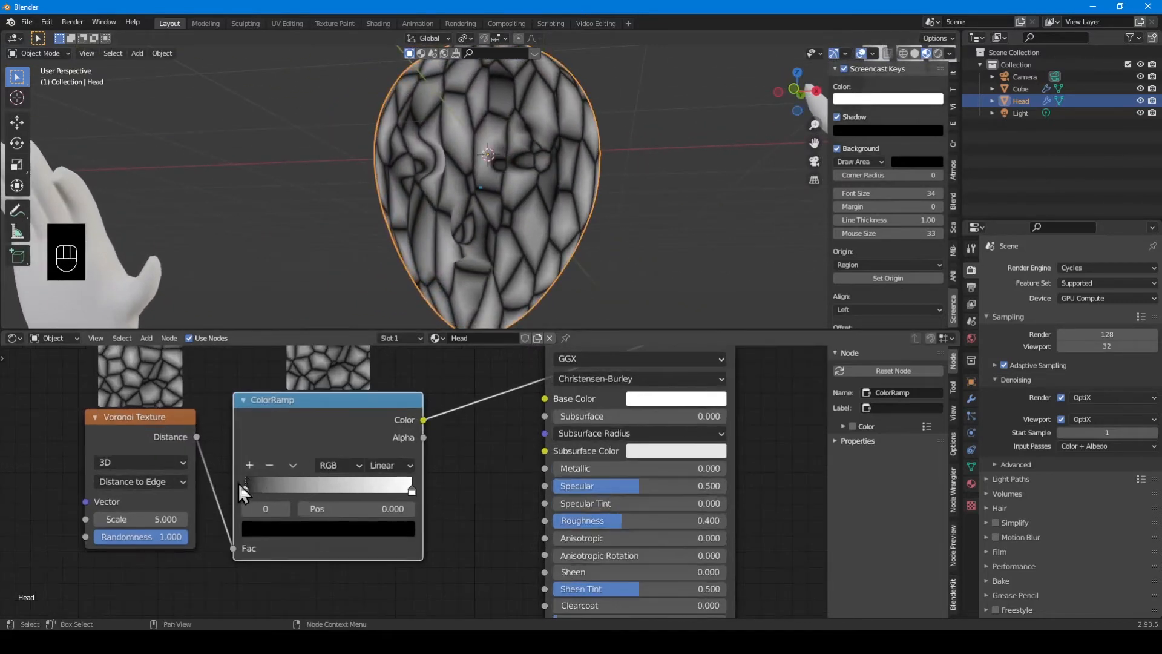
Select the ColorRamp's first black stop and open its color for editing.
{"action": "left_click", "coordinate": [244, 489]}
{"action": "left_click", "coordinate": [252, 528]}
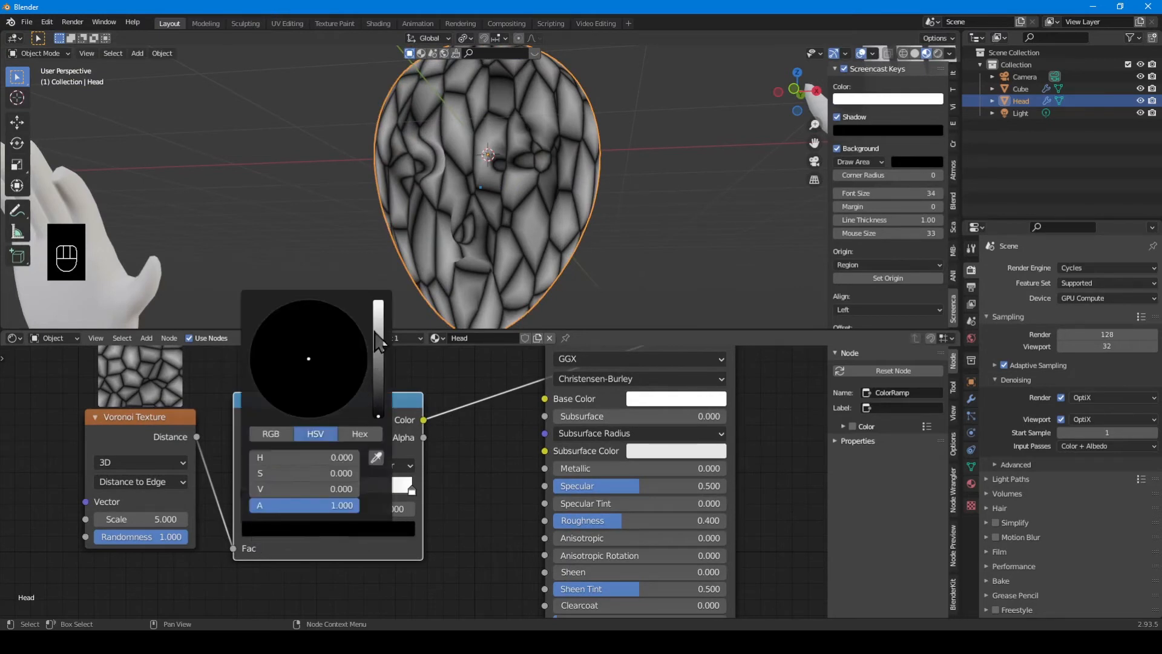
Recolour the ColorRamp's black stop dark red with saturation 1.000 and value 0.229, and move the white stop to position 0.173.
{"action": "left_click_drag", "start_coordinate": [377, 332], "coordinate": [378, 357]}
{"action": "left_click_drag", "start_coordinate": [297, 396], "coordinate": [308, 419]}
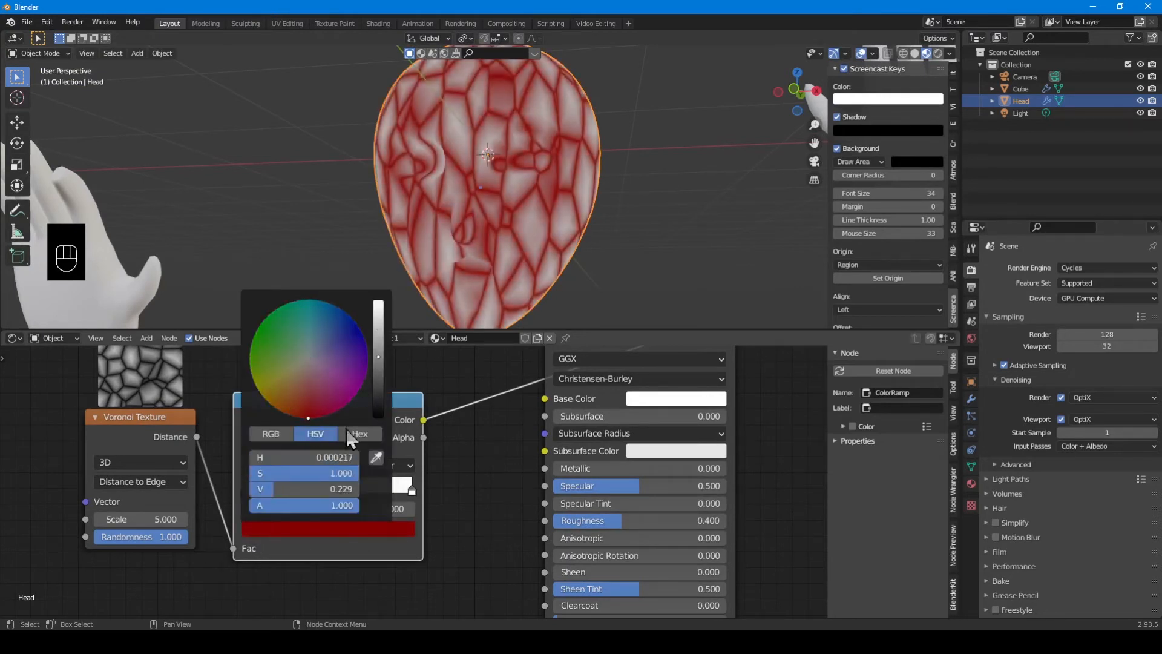
{"action": "left_click_drag", "start_coordinate": [412, 491], "coordinate": [264, 486]}
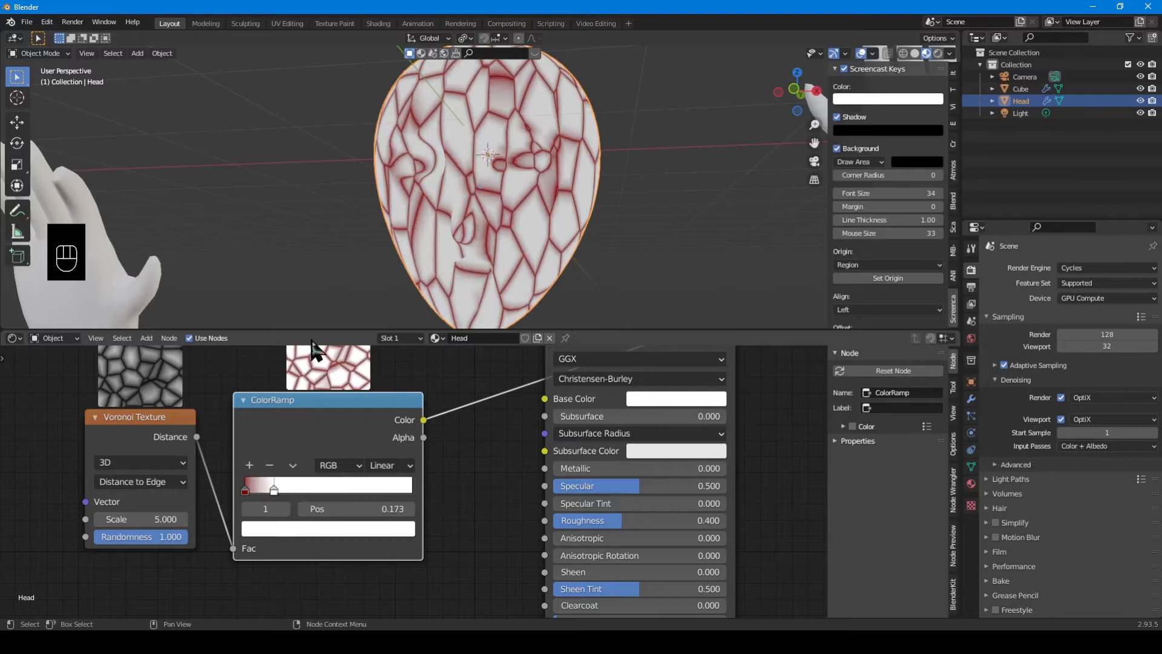
Add Mapping and Texture Coordinate nodes ahead of the Voronoi Texture and feed the mapping vector from the Object output.
{"action": "middle_click_drag", "start_coordinate": [478, 171], "coordinate": [523, 171]}
{"action": "middle_click_drag", "start_coordinate": [136, 453], "coordinate": [360, 502]}
{"action": "left_click", "coordinate": [327, 478]}
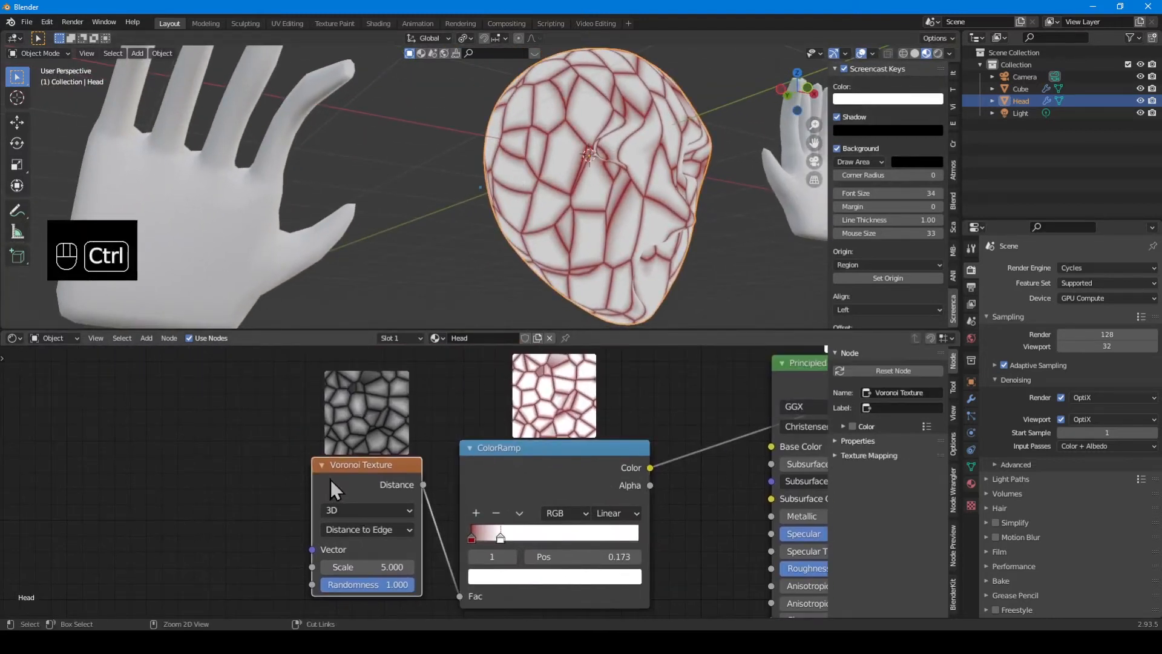
{"action": "key", "text": "ctrl+t"}
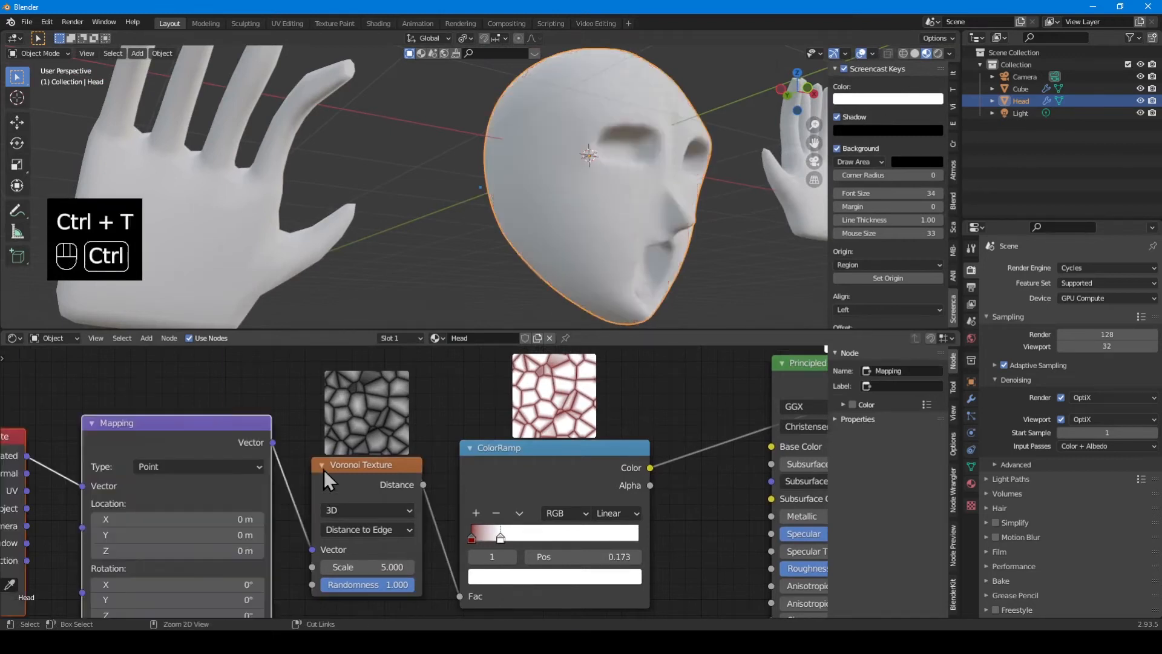
{"action": "middle_click_drag", "start_coordinate": [130, 481], "coordinate": [408, 473]}
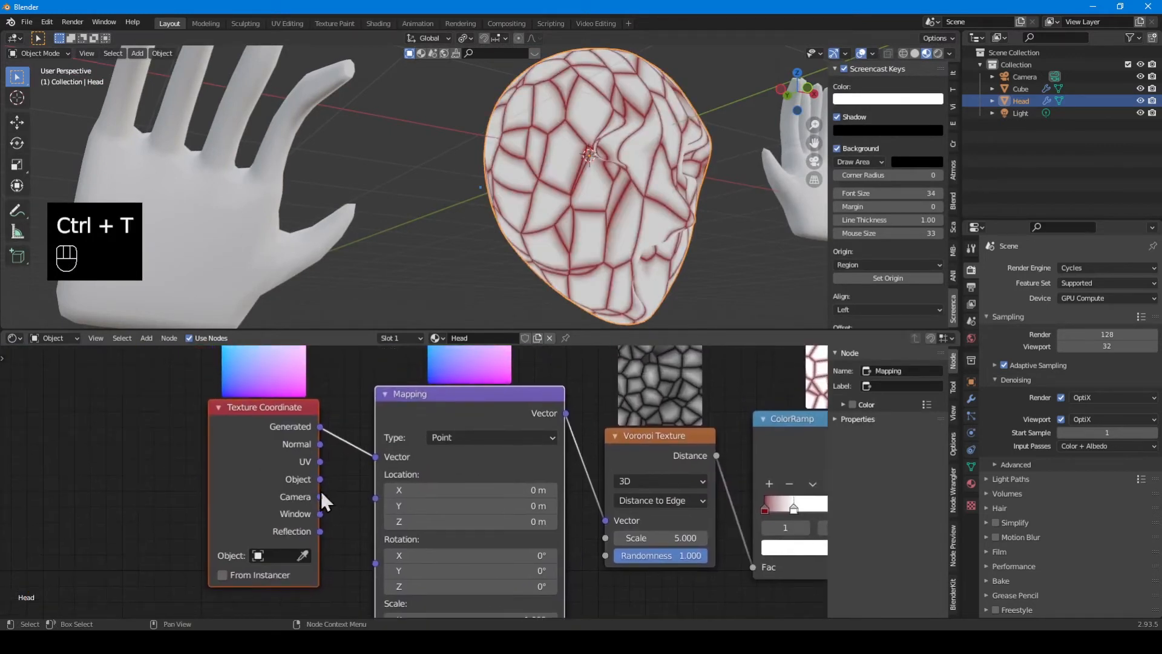
{"action": "left_click_drag", "start_coordinate": [319, 480], "coordinate": [372, 462]}
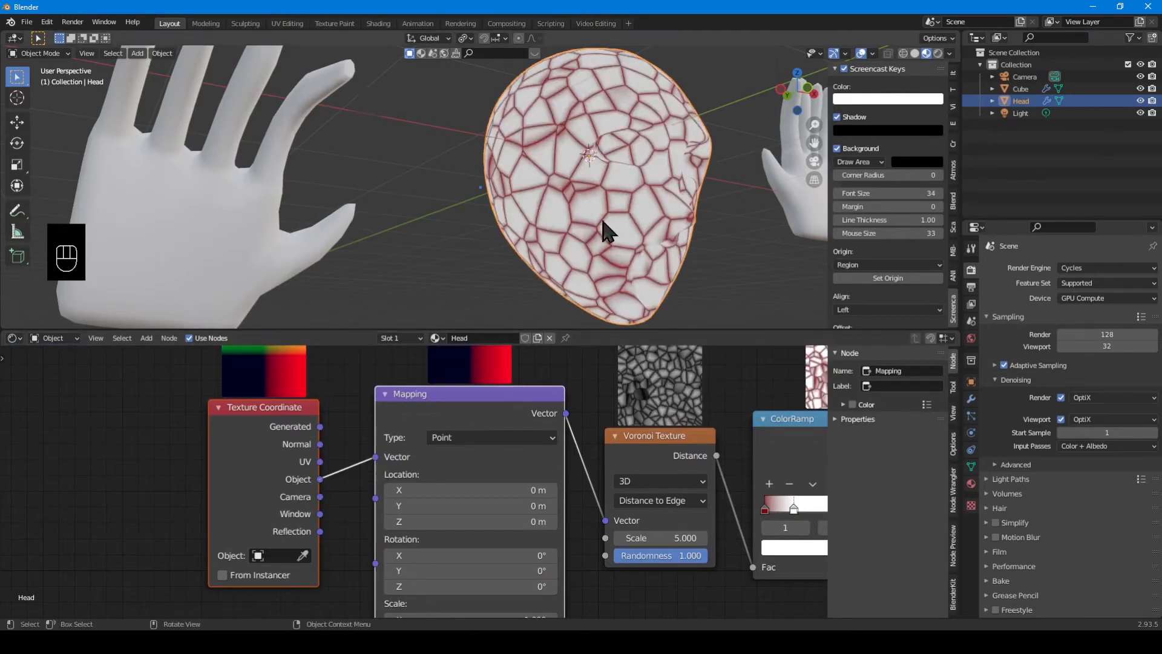
Set the Voronoi Texture's scale to 3.830 to enlarge the vein cells on the head.
{"action": "middle_click_drag", "start_coordinate": [607, 231], "coordinate": [544, 254]}
{"action": "middle_click_drag", "start_coordinate": [529, 463], "coordinate": [427, 435]}
{"action": "scroll", "coordinate": [460, 472], "scroll_direction": "up", "scroll_amount": 3}
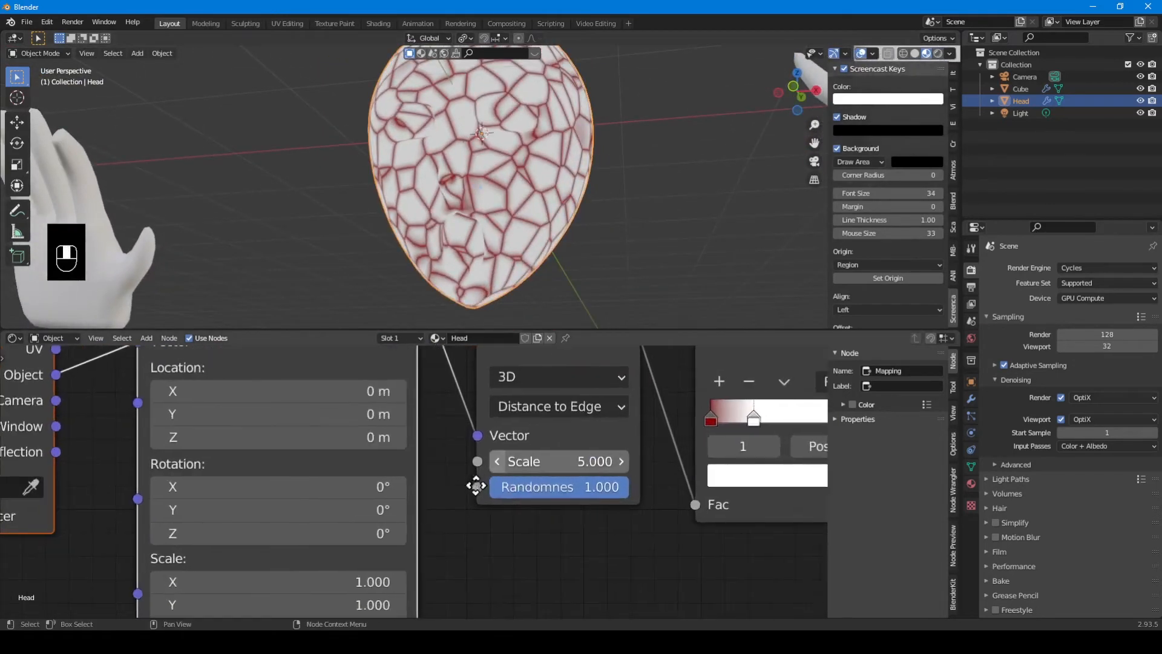
{"action": "middle_click_drag", "start_coordinate": [476, 485], "coordinate": [409, 530]}
{"action": "left_click_drag", "start_coordinate": [485, 505], "coordinate": [444, 506], "text": "shift"}
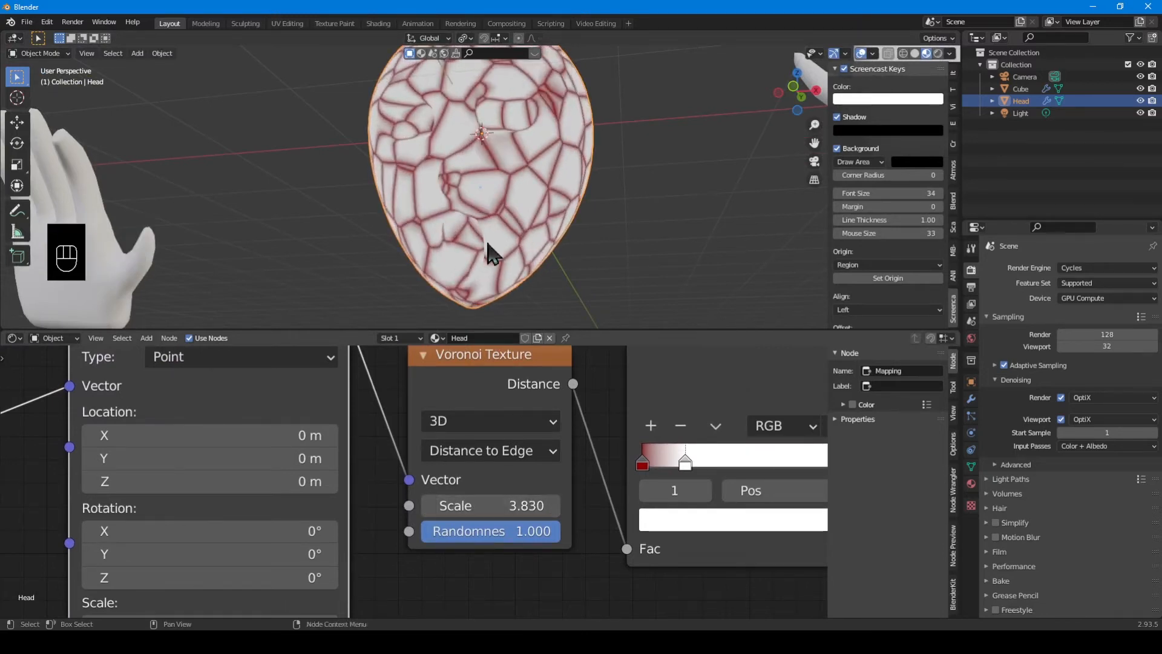
{"action": "mouse_move", "coordinate": [474, 186]}
{"action": "middle_mouse_down"}
{"action": "mouse_move", "coordinate": [446, 208]}
{"action": "mouse_move", "coordinate": [405, 213]}
{"action": "mouse_move", "coordinate": [467, 222]}
{"action": "mouse_move", "coordinate": [469, 201]}
{"action": "middle_mouse_up"}
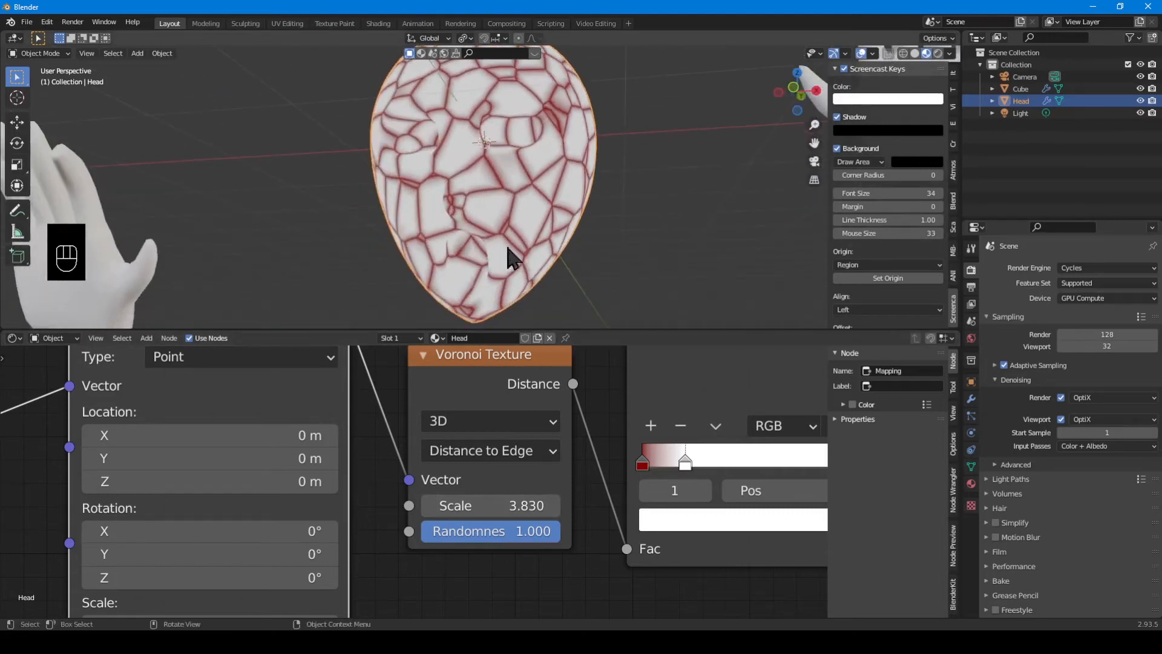
Select the faces inside both eye sockets of the head in Edit Mode with solid shading.
{"action": "key", "text": "Tab"}
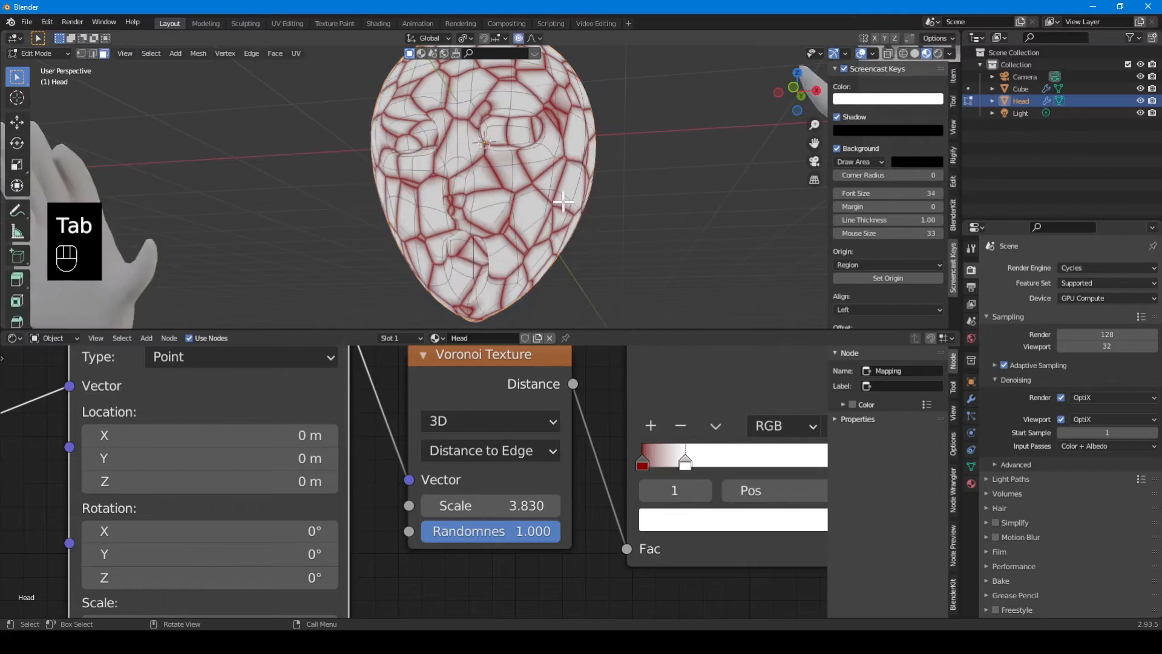
{"action": "key", "text": "alt+a"}
{"action": "scroll", "coordinate": [498, 128], "scroll_direction": "up", "scroll_amount": 2}
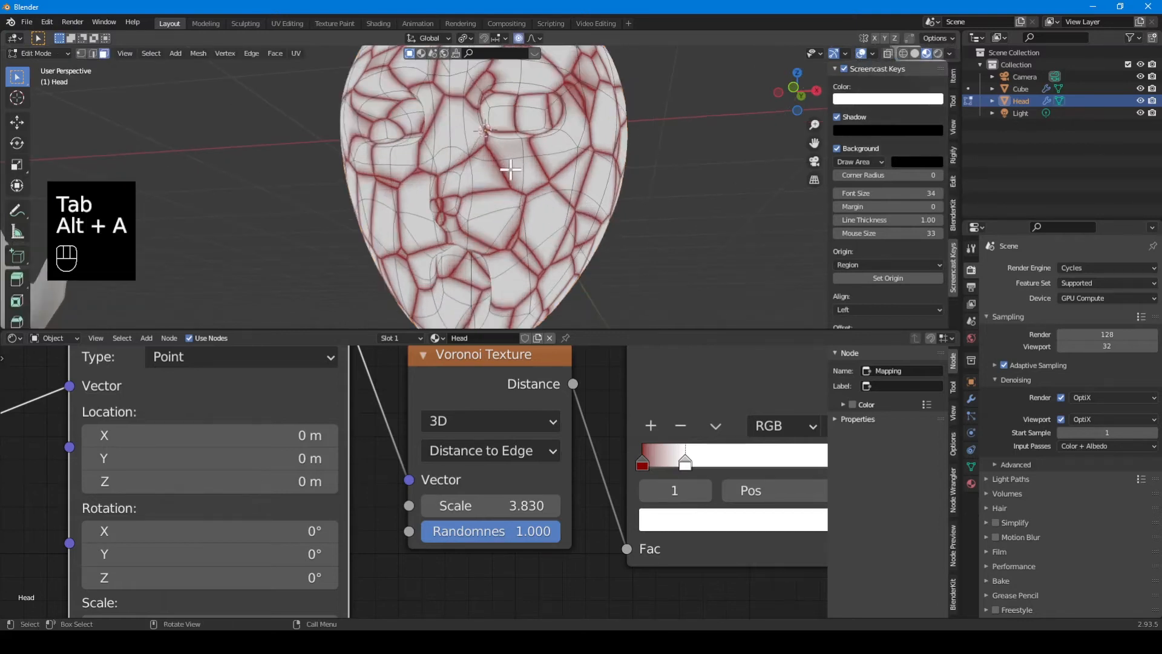
{"action": "key", "text": "z"}
{"action": "left_click", "coordinate": [596, 190]}
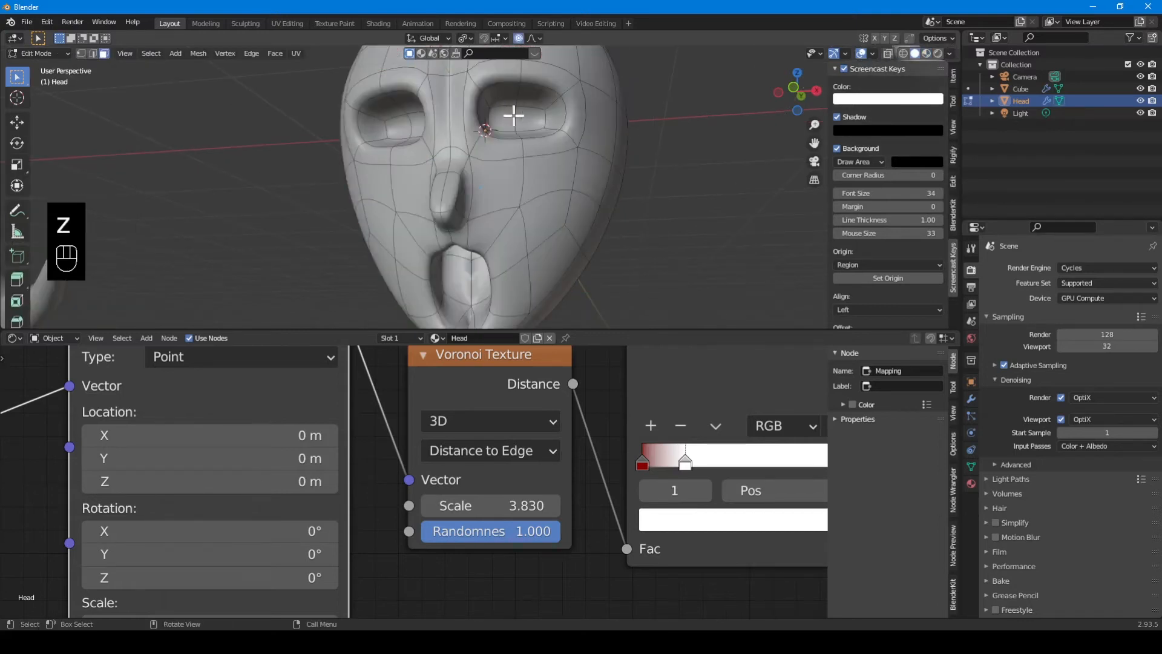
{"action": "left_click", "coordinate": [509, 104]}
{"action": "left_click", "coordinate": [530, 96], "text": "shift"}
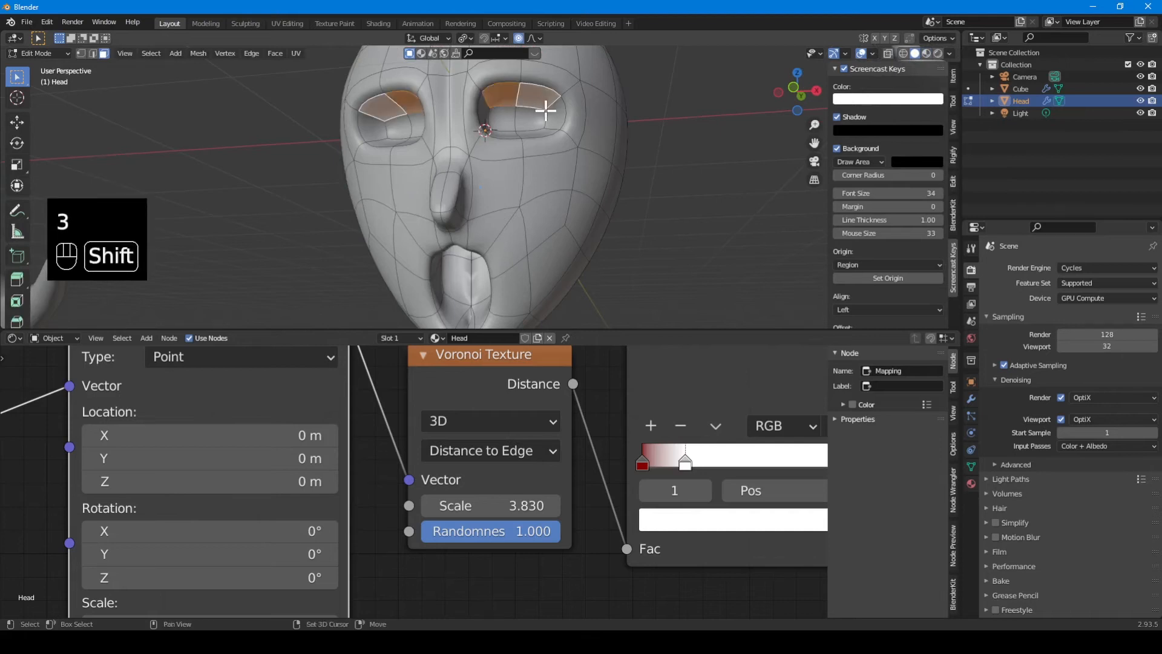
{"action": "left_click", "coordinate": [545, 107], "text": "shift"}
{"action": "left_click", "coordinate": [528, 115], "text": "shift"}
{"action": "left_click", "coordinate": [508, 121], "text": "shift"}
{"action": "left_click", "coordinate": [509, 136], "text": "shift"}
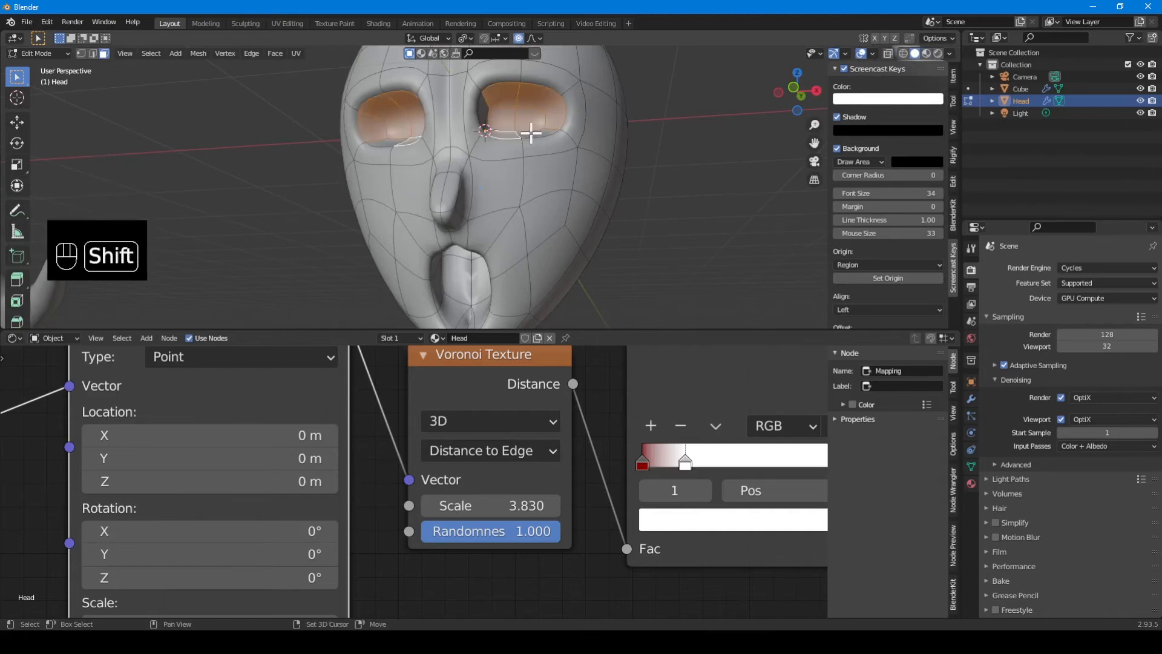
Add all the faces inside the mouth cavity to the selected eye socket faces.
{"action": "middle_click_drag", "start_coordinate": [497, 276], "coordinate": [509, 252]}
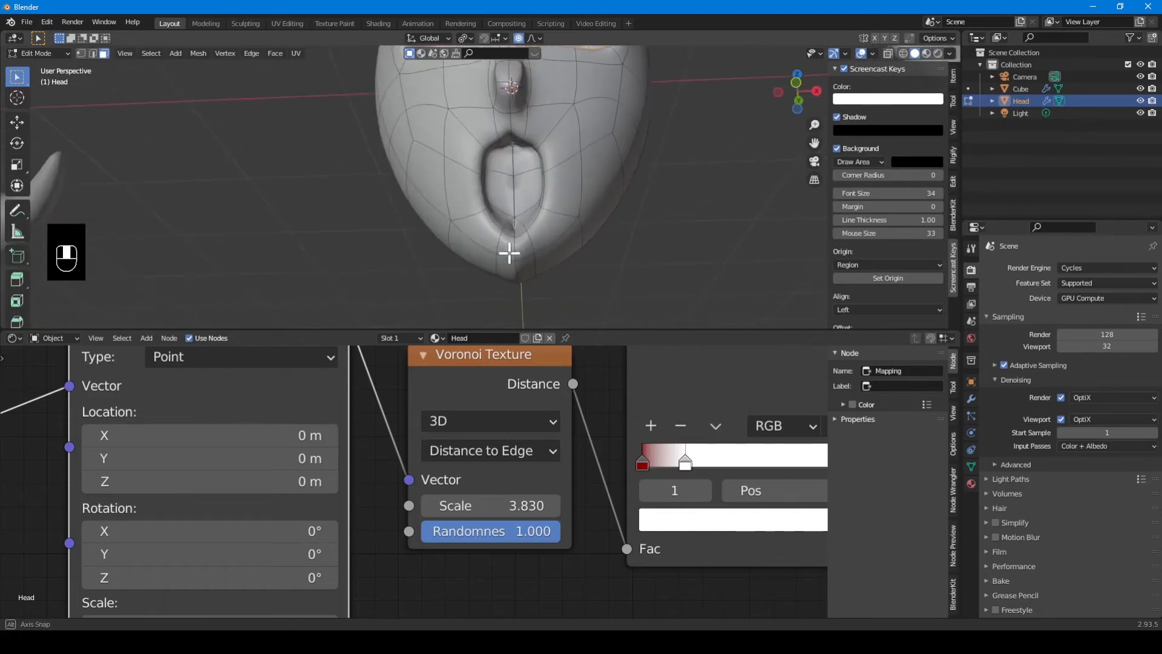
{"action": "left_click", "coordinate": [523, 163], "text": "shift"}
{"action": "left_click", "coordinate": [527, 182], "text": "shift"}
{"action": "left_click", "coordinate": [526, 214], "text": "shift"}
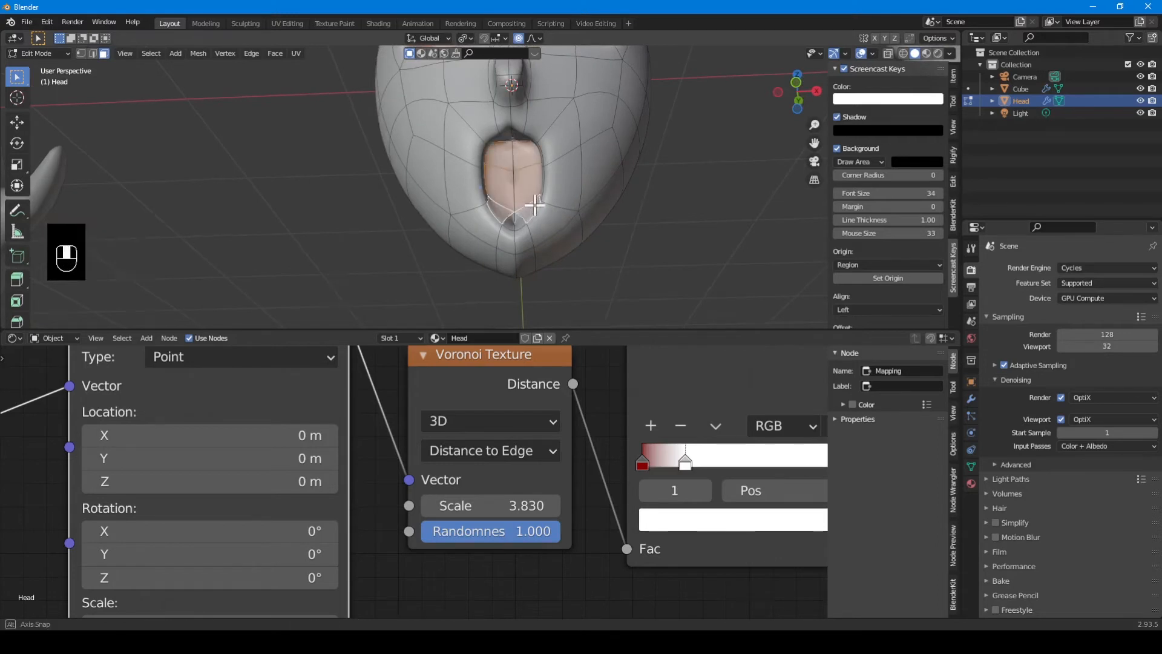
{"action": "middle_click_drag", "start_coordinate": [531, 207], "coordinate": [633, 248]}
{"action": "left_click", "coordinate": [635, 233], "text": "shift"}
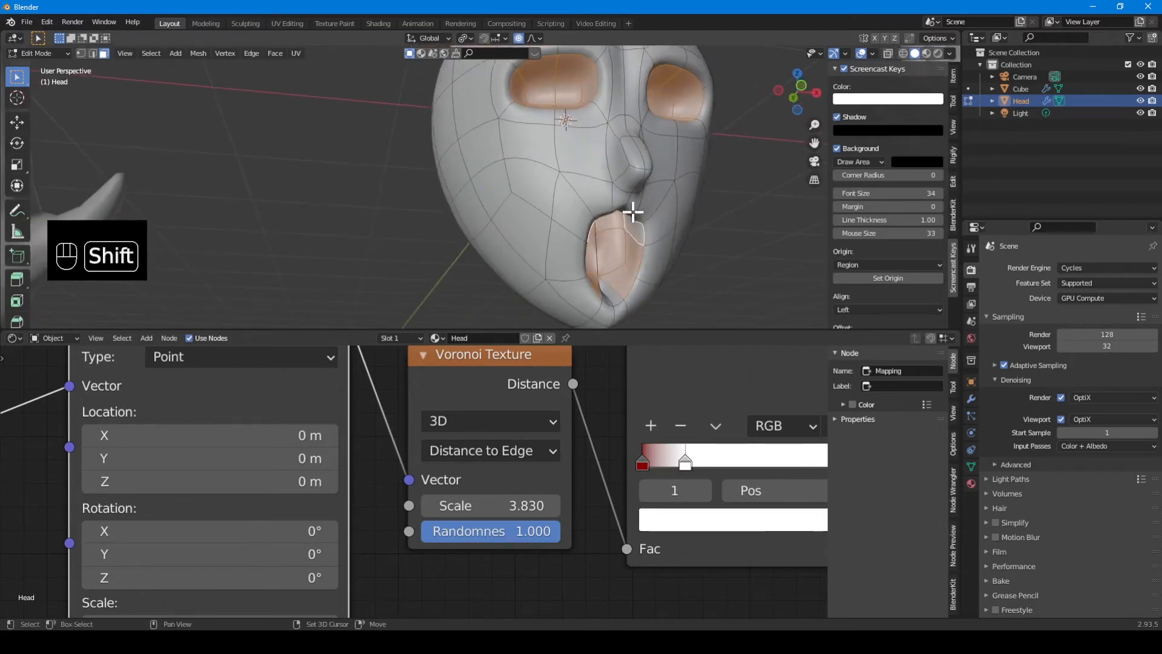
{"action": "left_click", "coordinate": [613, 287], "text": "shift"}
{"action": "middle_click_drag", "start_coordinate": [612, 292], "coordinate": [553, 182]}
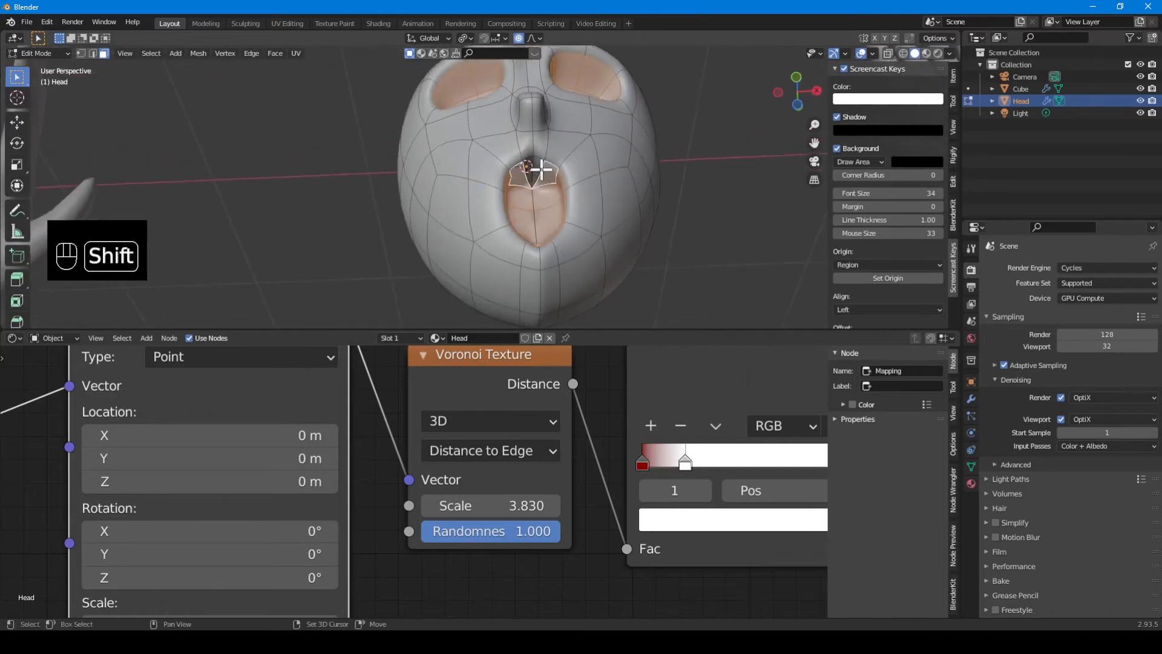
{"action": "middle_click_drag", "start_coordinate": [568, 239], "coordinate": [590, 267]}
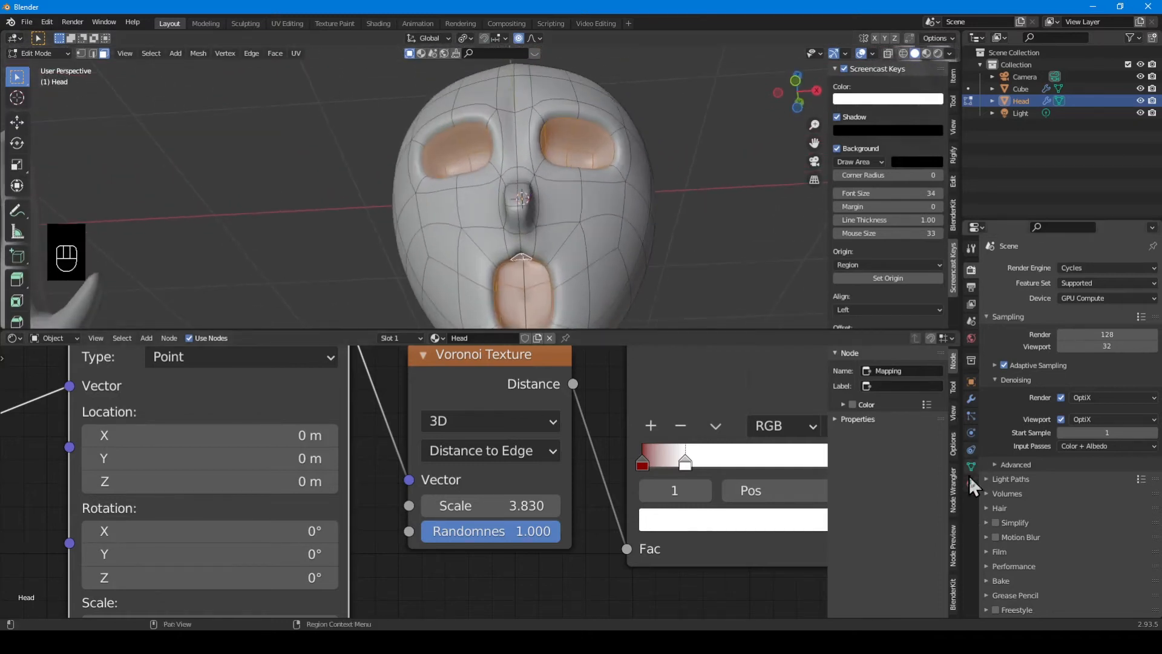
Add a second material slot to the head with a new material named Head Black.
{"action": "left_click", "coordinate": [971, 483]}
{"action": "left_click", "coordinate": [1153, 268]}
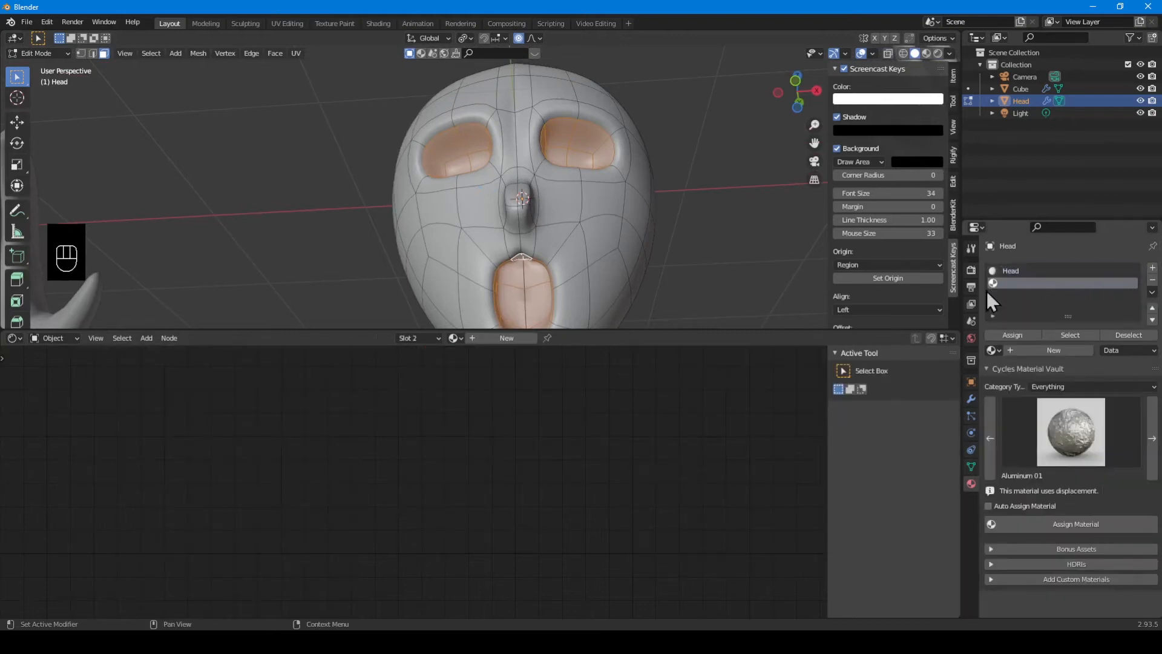
{"action": "left_click", "coordinate": [1023, 349]}
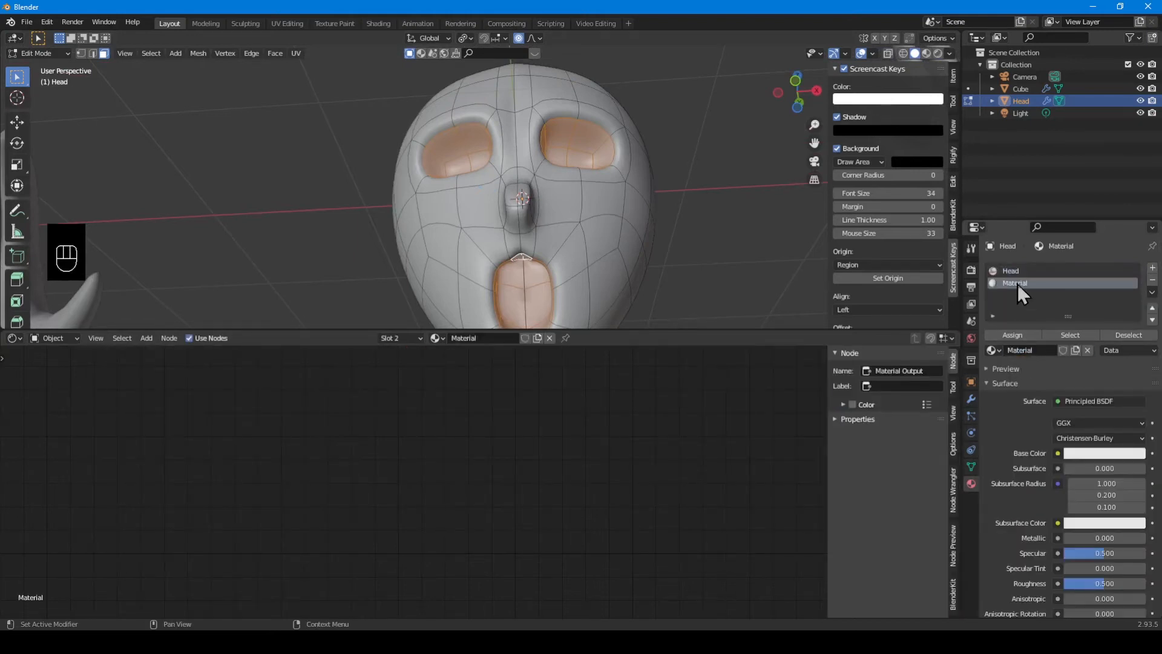
{"action": "double_click", "coordinate": [1018, 283]}
{"action": "type", "text": "H"}
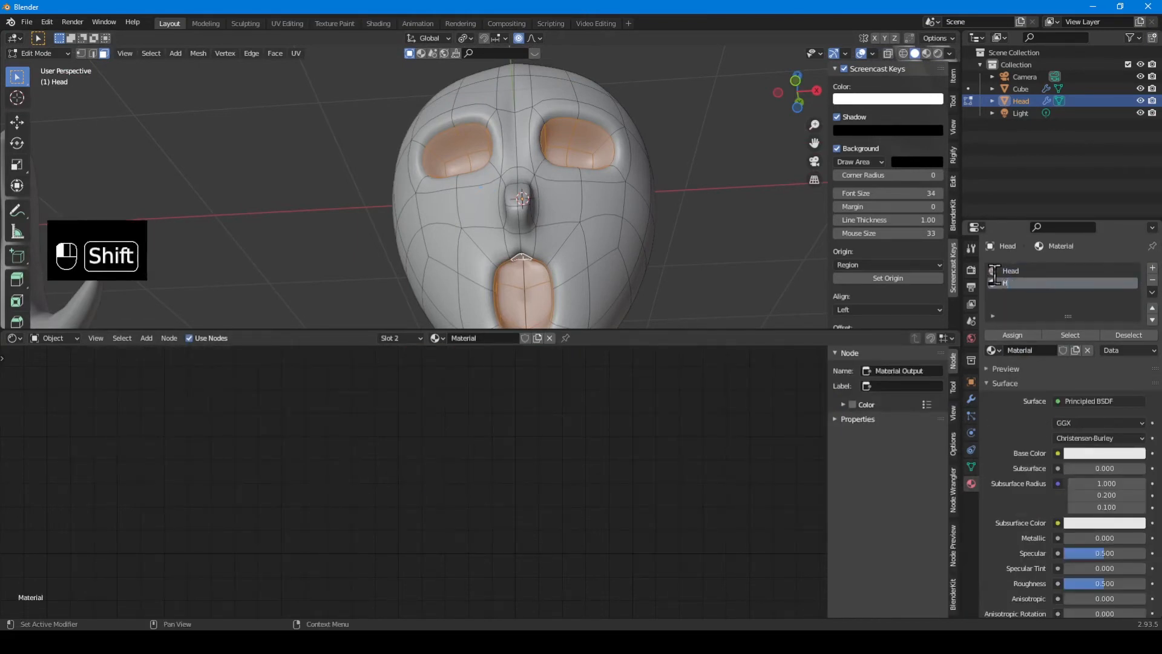
{"action": "type", "text": "ead Black"}
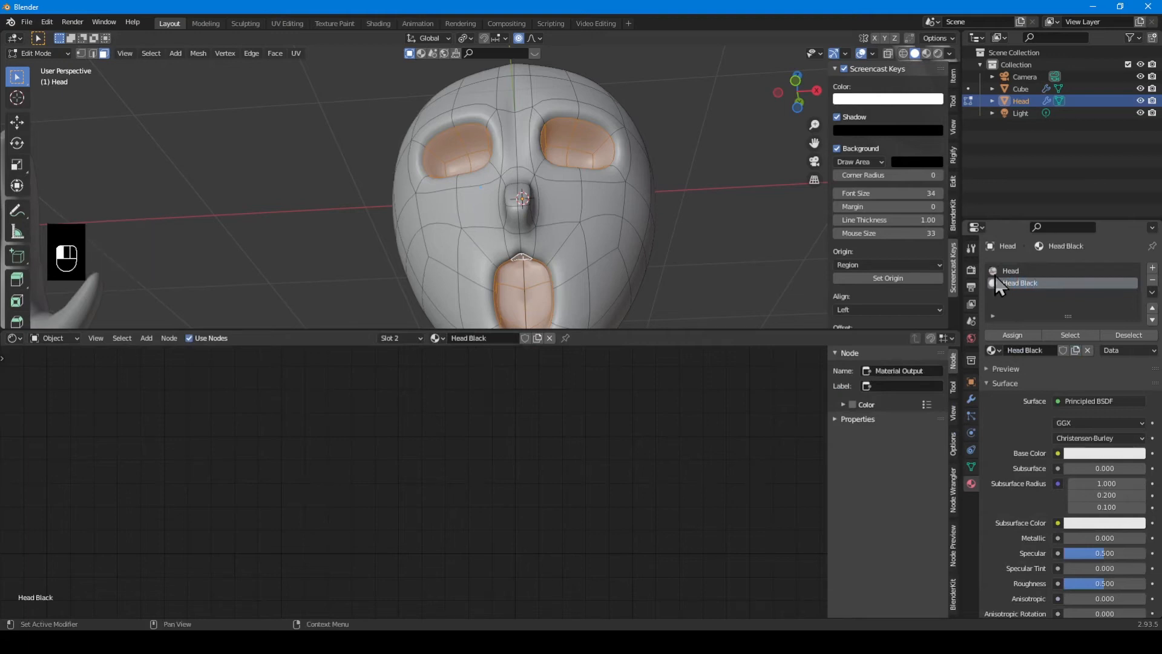
Make the Head Black base color black and assign the material to the selected eye and mouth faces.
{"action": "left_click", "coordinate": [1127, 453]}
{"action": "left_click", "coordinate": [1142, 359]}
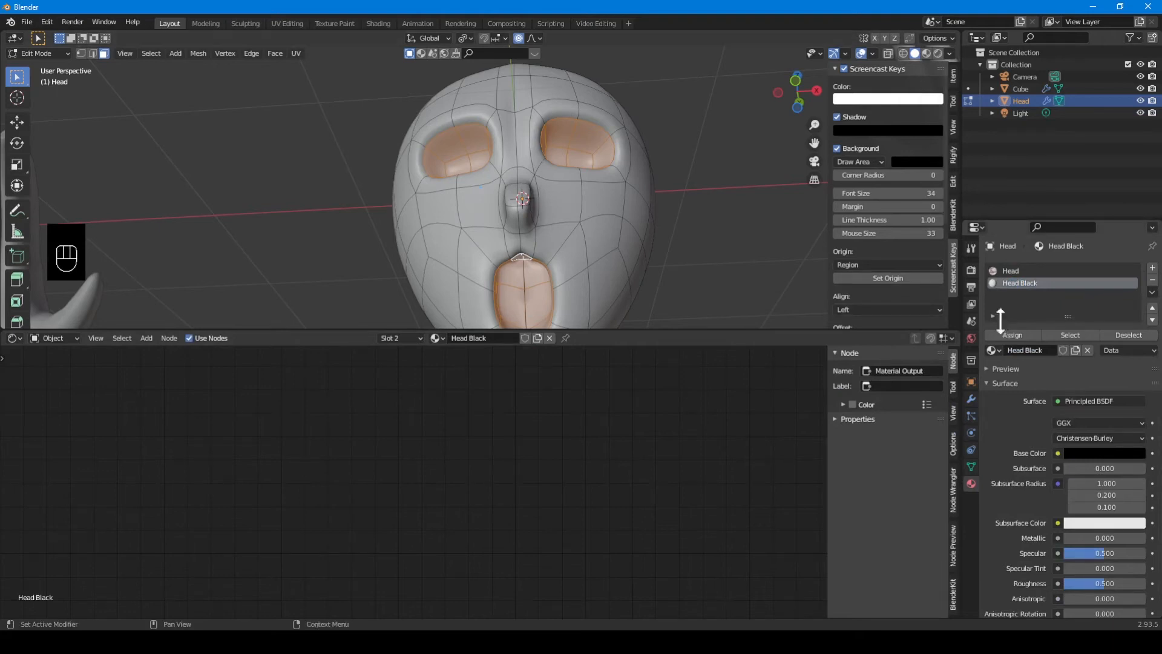
{"action": "key", "text": "z"}
{"action": "left_click", "coordinate": [563, 225]}
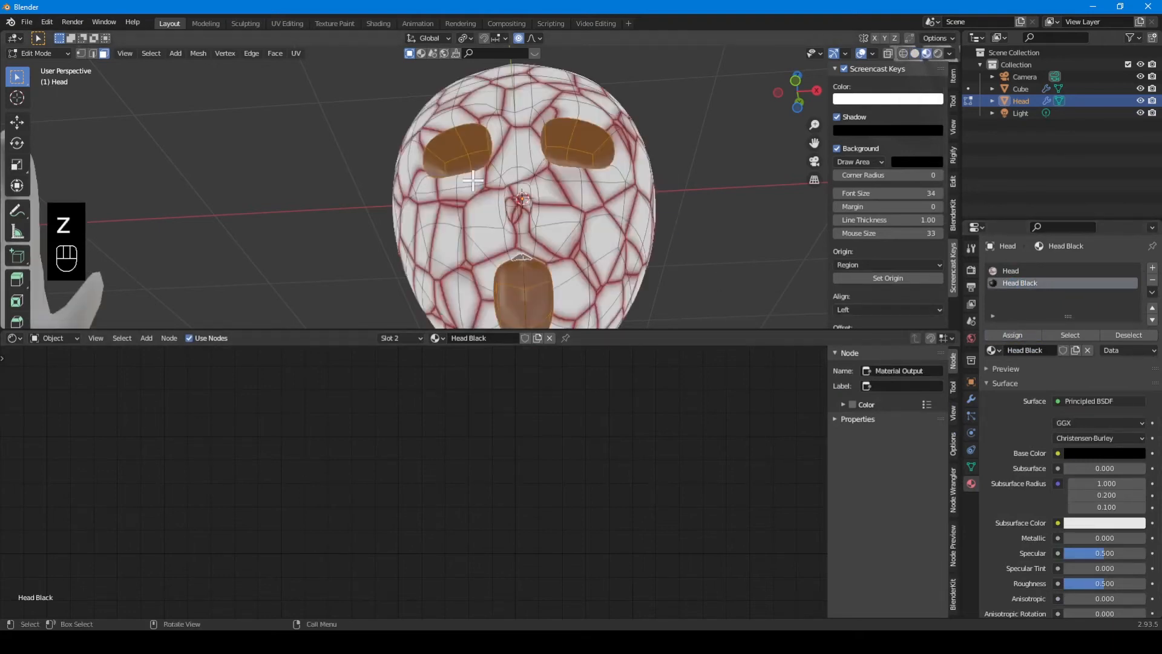
{"action": "key", "text": "alt+a"}
{"action": "middle_click_drag", "start_coordinate": [545, 176], "coordinate": [562, 238]}
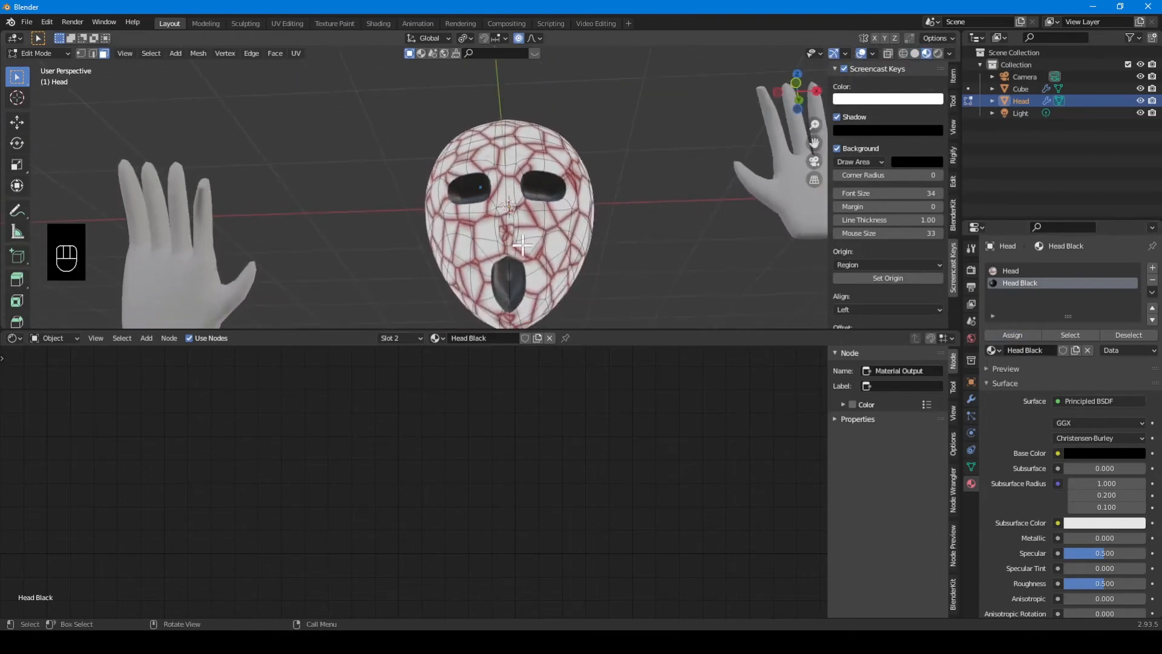
{"action": "key", "text": "Tab"}
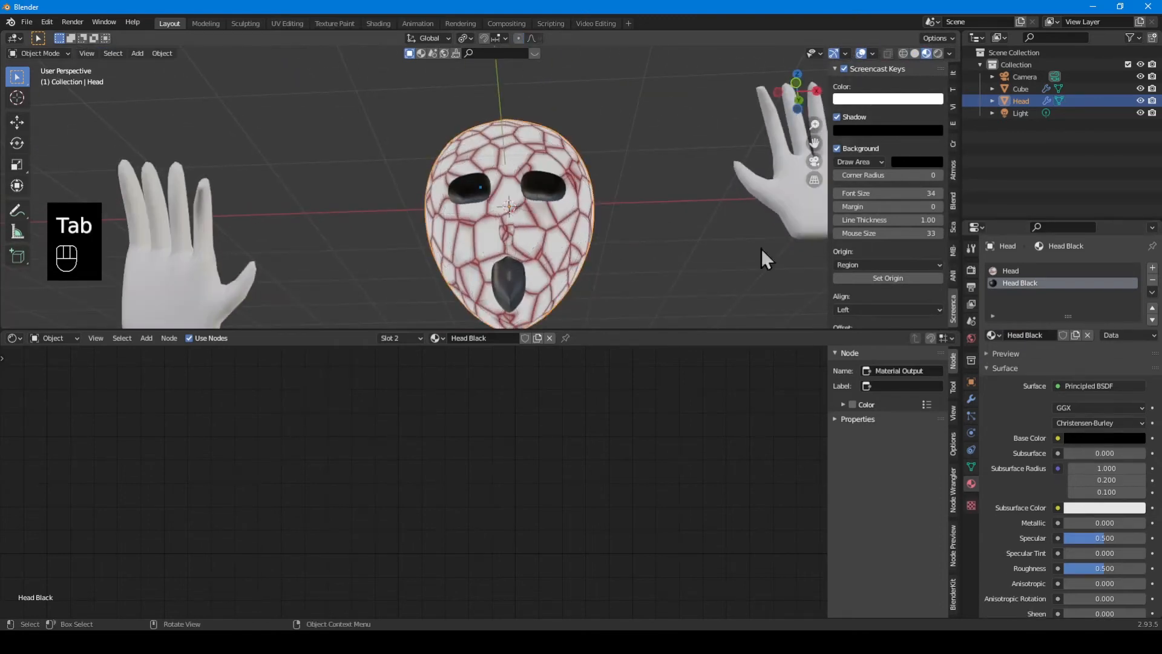
Recolour the Head material's dark red ColorRamp stop to a soft pink with value 0.801 and reduced saturation.
{"action": "left_click", "coordinate": [1009, 271]}
{"action": "middle_click_drag", "start_coordinate": [536, 267], "coordinate": [632, 431]}
{"action": "scroll", "coordinate": [493, 206], "scroll_direction": "up", "scroll_amount": 4}
{"action": "left_click", "coordinate": [641, 464]}
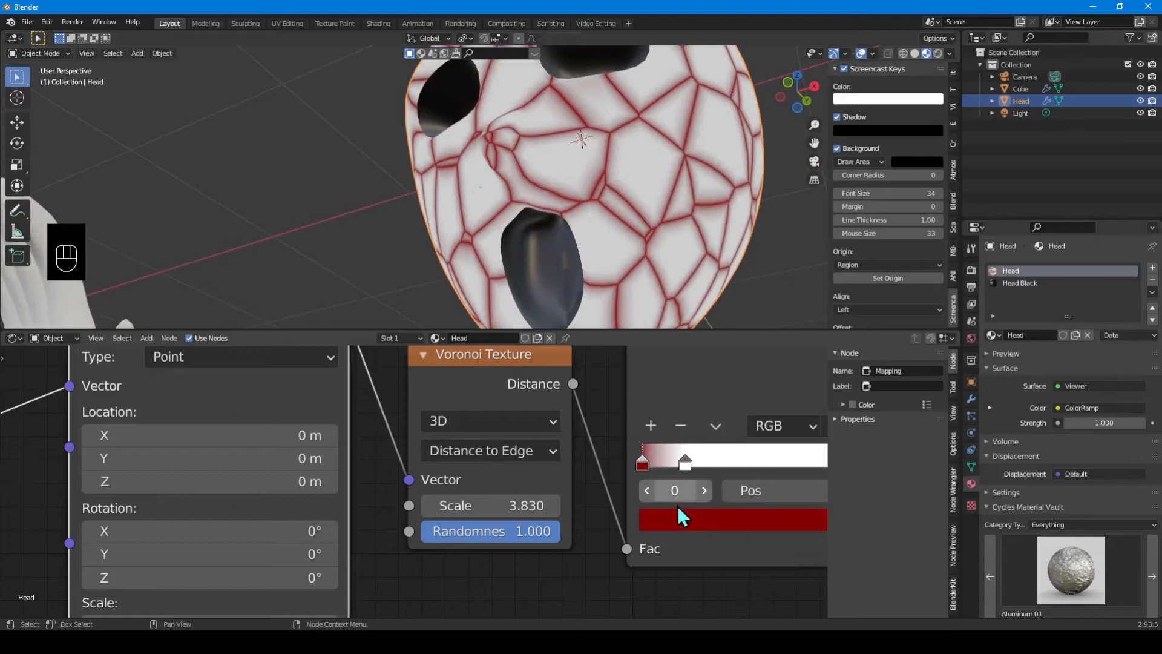
{"action": "left_click", "coordinate": [693, 520]}
{"action": "left_click_drag", "start_coordinate": [841, 229], "coordinate": [841, 194]}
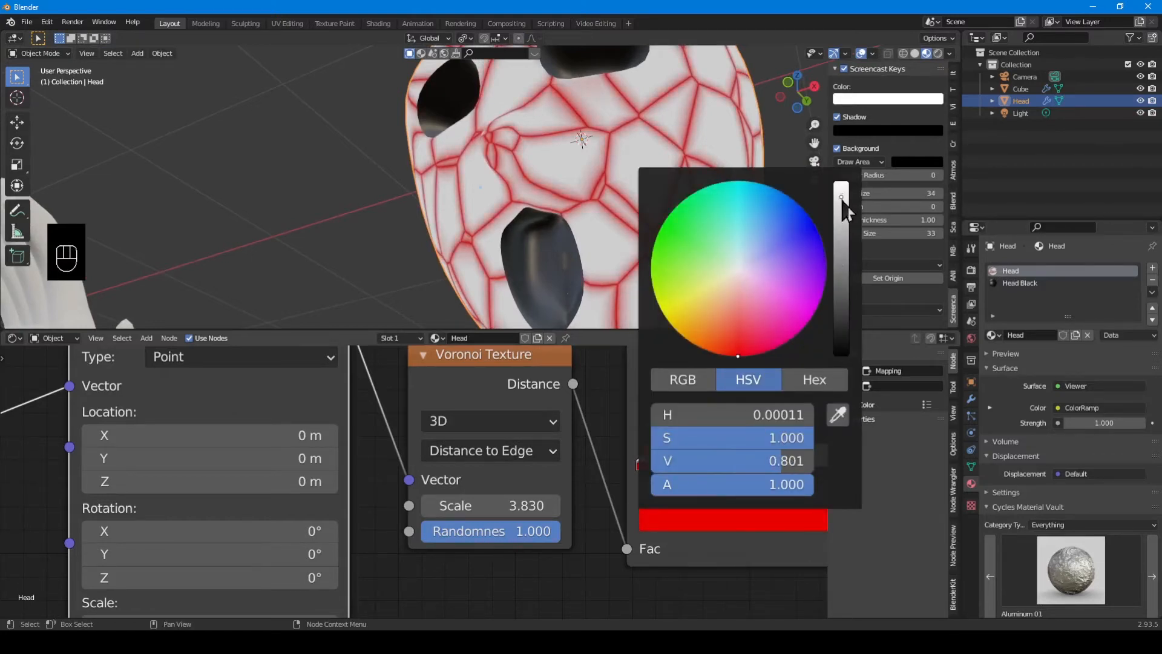
{"action": "left_click_drag", "start_coordinate": [748, 443], "coordinate": [697, 443]}
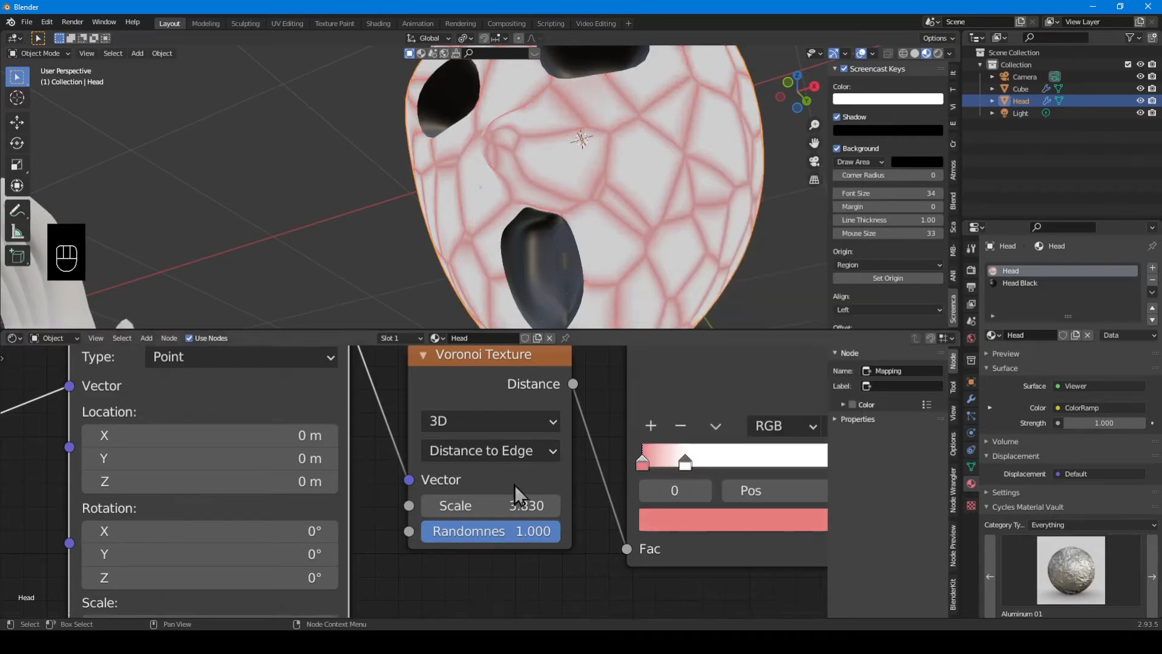
Add a Bump node below the ColorRamp and connect its Normal output to the Principled BSDF's Normal input.
{"action": "scroll", "coordinate": [514, 485], "scroll_direction": "down", "scroll_amount": 3}
{"action": "middle_click_drag", "start_coordinate": [547, 552], "coordinate": [447, 509]}
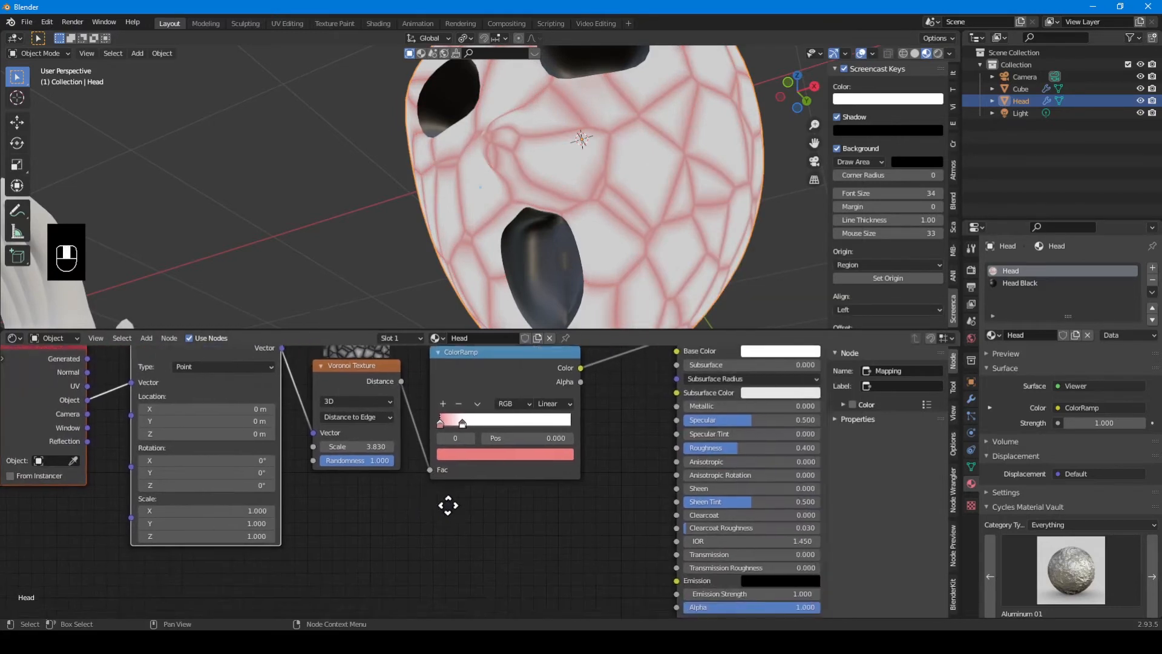
{"action": "left_click", "coordinate": [365, 391]}
{"action": "key", "text": "shift+a"}
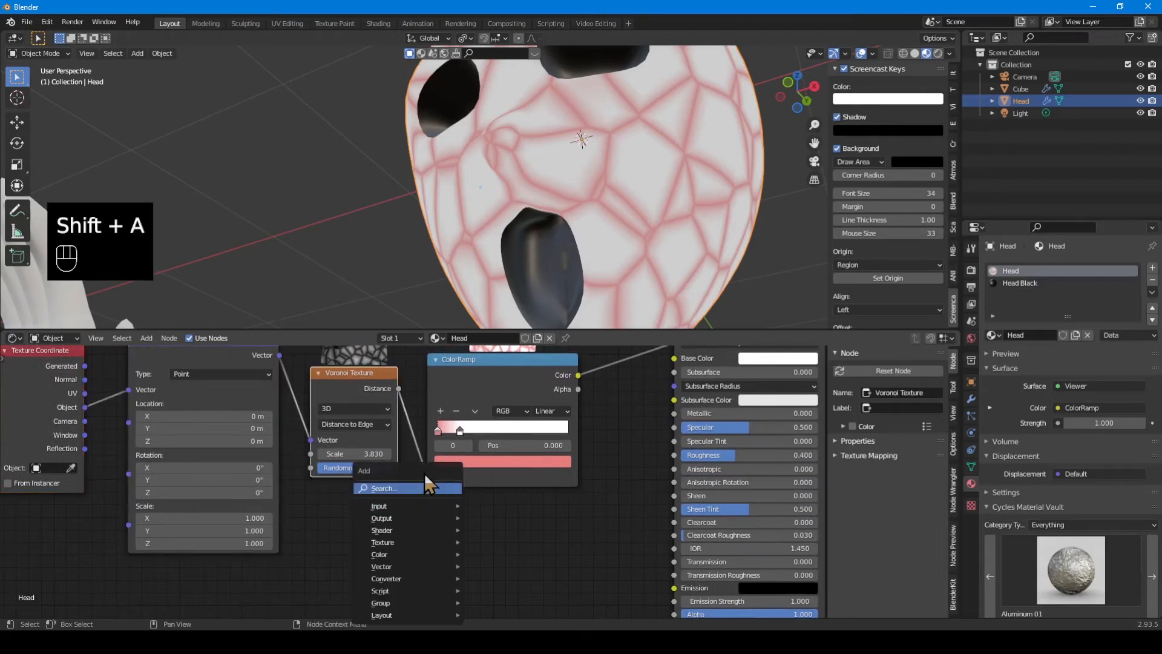
{"action": "left_click", "coordinate": [424, 486]}
{"action": "type", "text": "bump"}
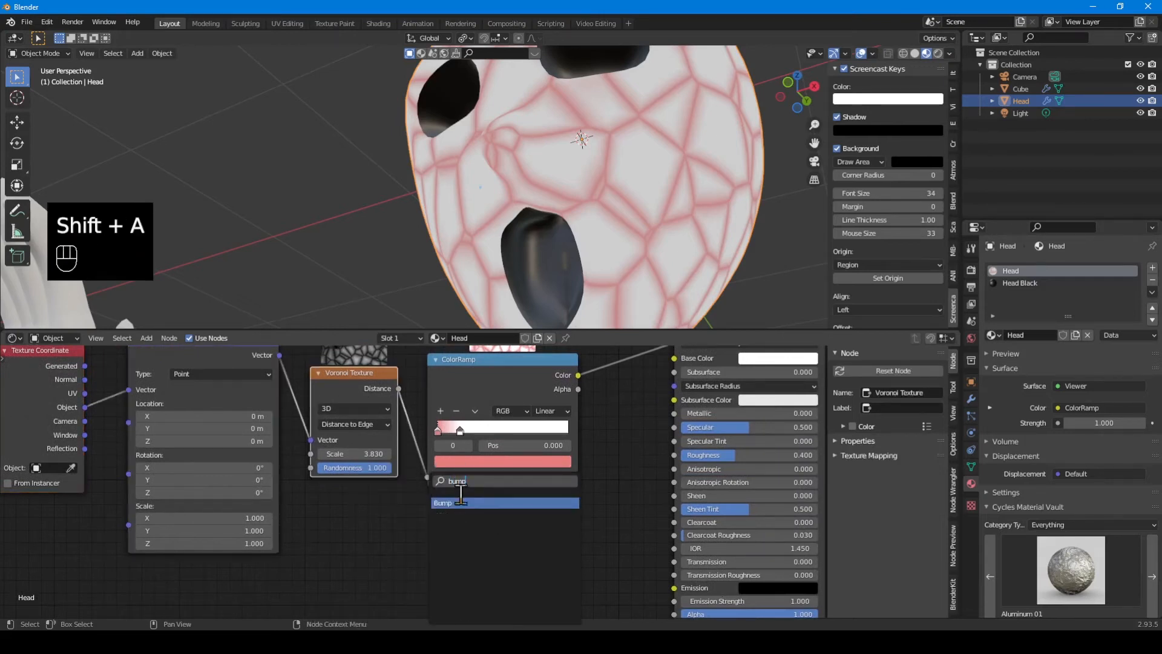
{"action": "left_click", "coordinate": [464, 502]}
{"action": "left_click", "coordinate": [551, 540]}
{"action": "middle_click_drag", "start_coordinate": [607, 584], "coordinate": [573, 553]}
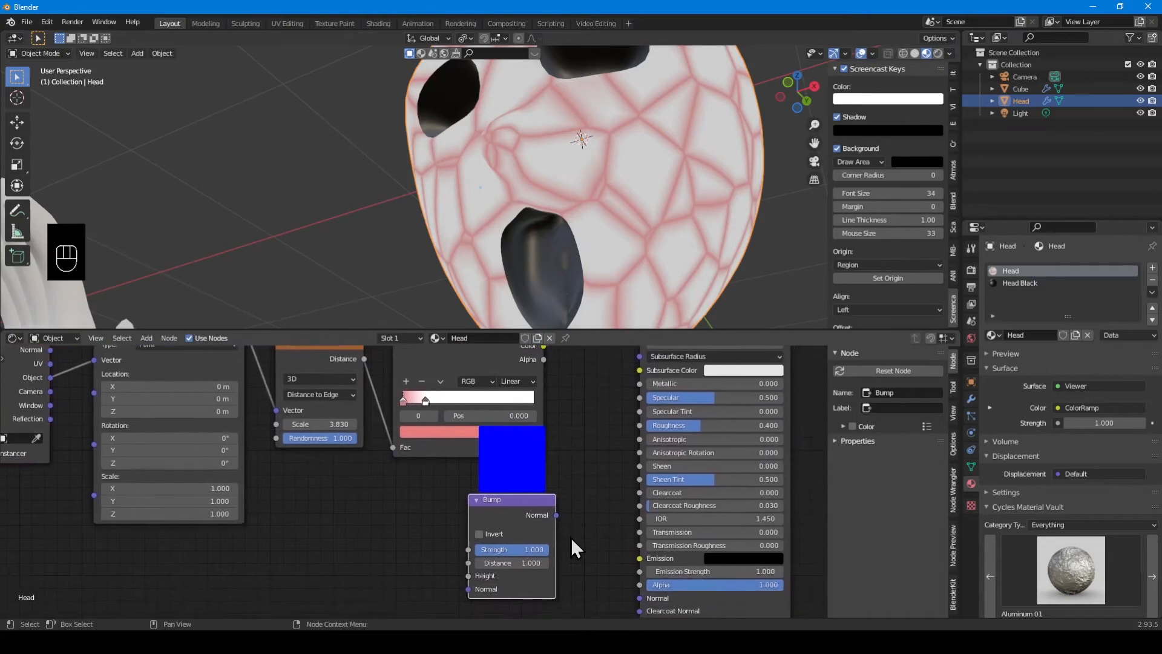
{"action": "left_click_drag", "start_coordinate": [557, 515], "coordinate": [640, 572]}
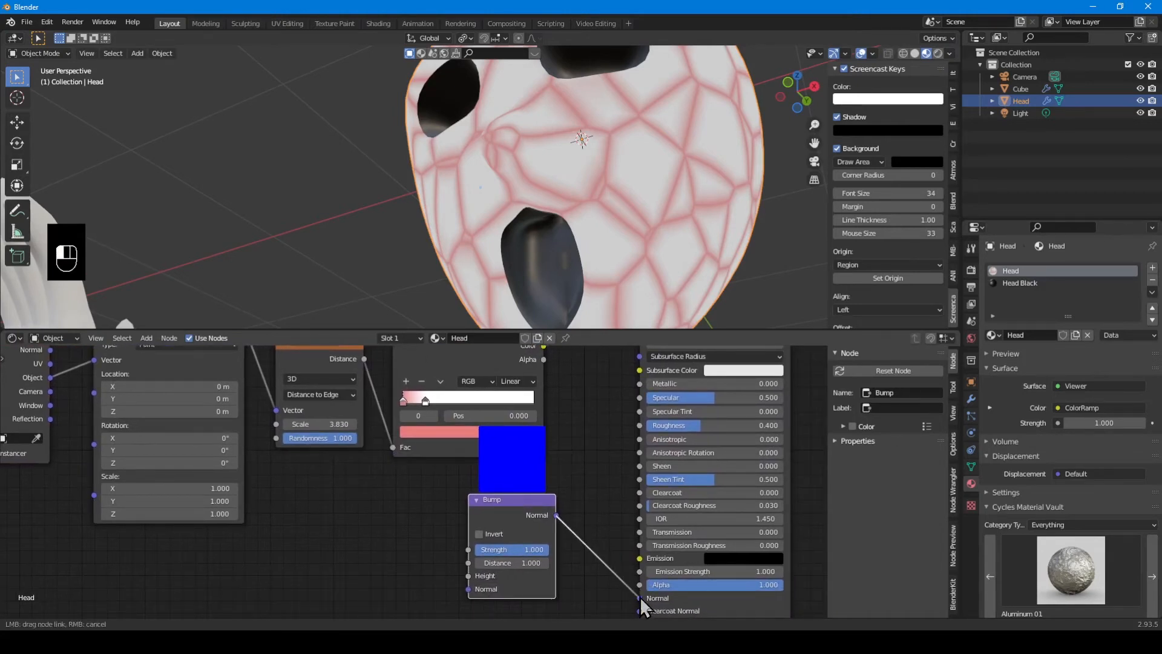
Connect the Voronoi Texture's Distance output to the Bump node's Height input and space the two nodes apart.
{"action": "left_click_drag", "start_coordinate": [640, 597], "coordinate": [640, 596]}
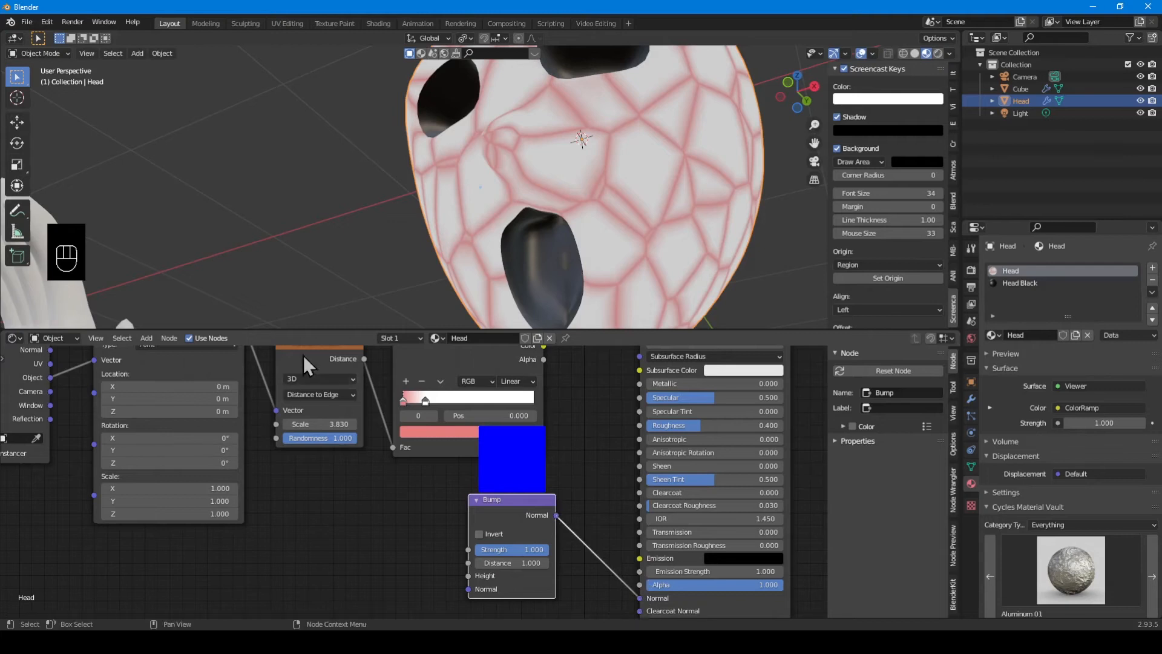
{"action": "left_click_drag", "start_coordinate": [303, 355], "coordinate": [289, 376]}
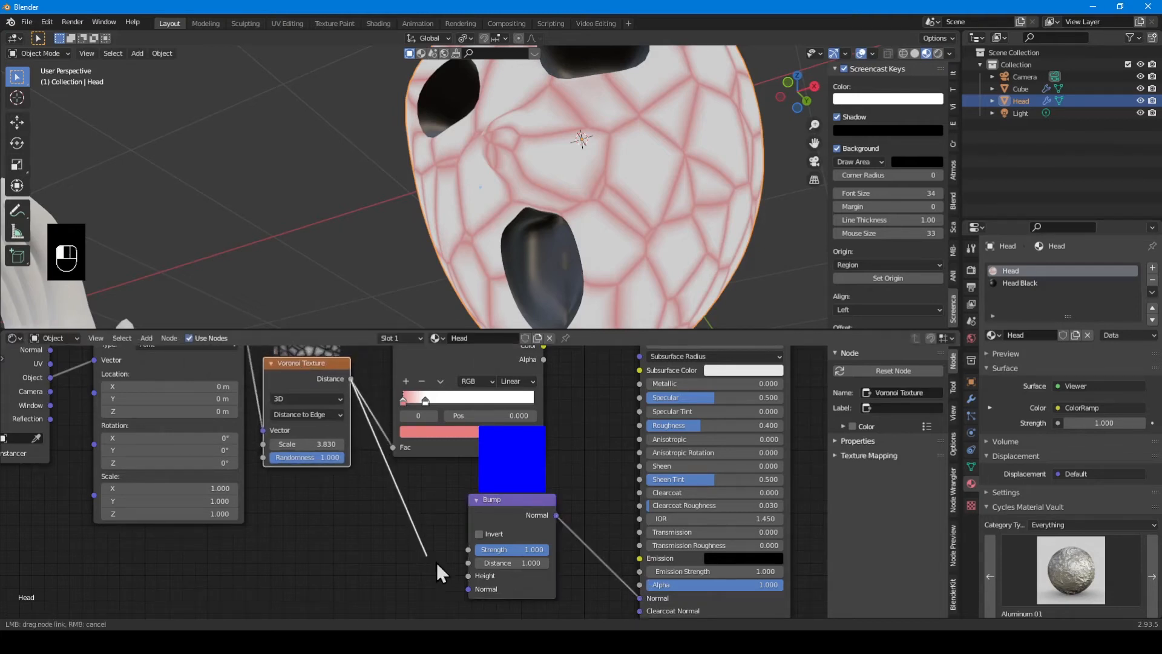
{"action": "left_click_drag", "start_coordinate": [437, 561], "coordinate": [467, 577]}
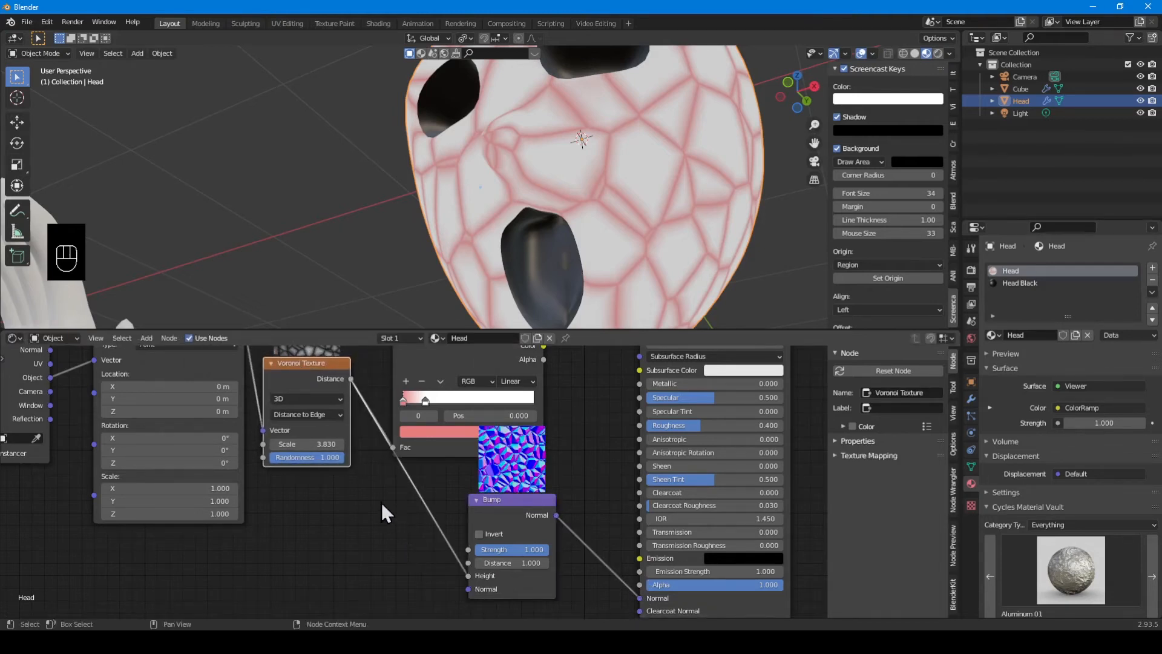
{"action": "left_click_drag", "start_coordinate": [519, 489], "coordinate": [555, 493]}
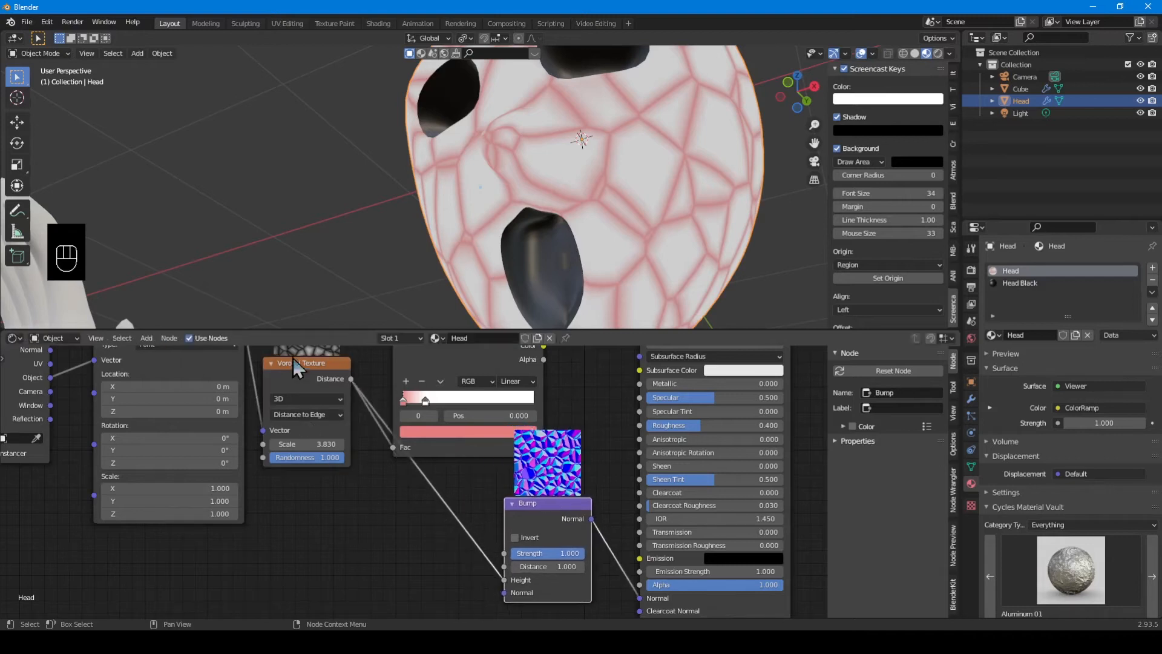
{"action": "left_click_drag", "start_coordinate": [294, 370], "coordinate": [281, 455]}
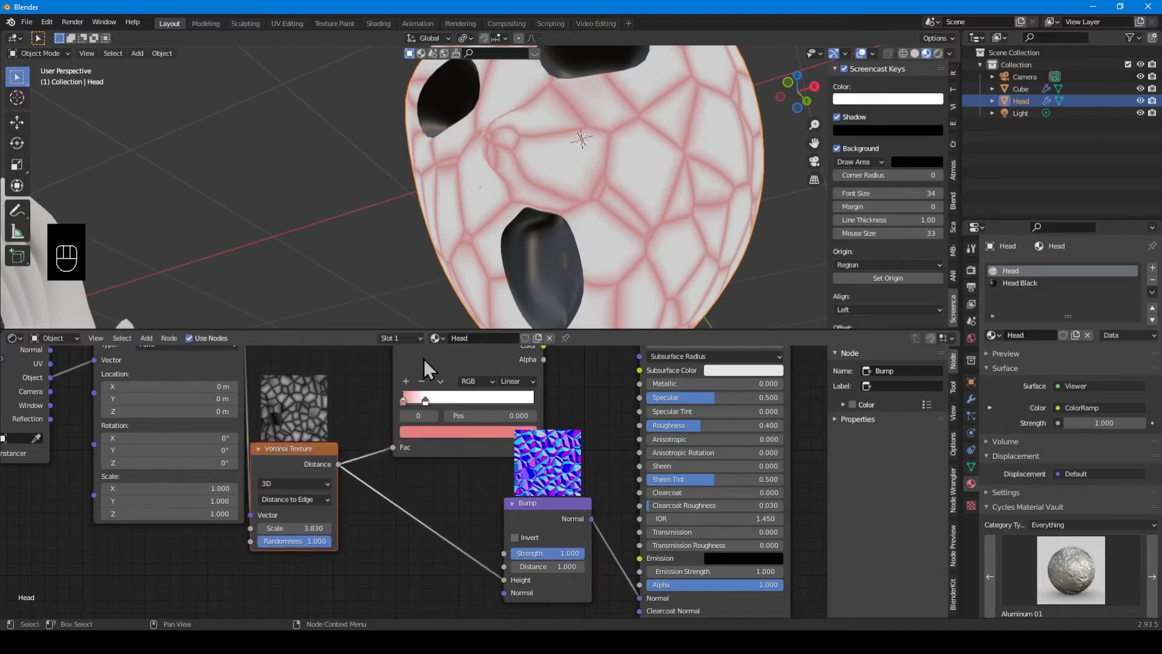
Duplicate the ColorRamp, insert the copy between the Voronoi Texture and Bump nodes, and change its pink stop to black.
{"action": "left_click", "coordinate": [434, 361]}
{"action": "key", "text": "shift+d"}
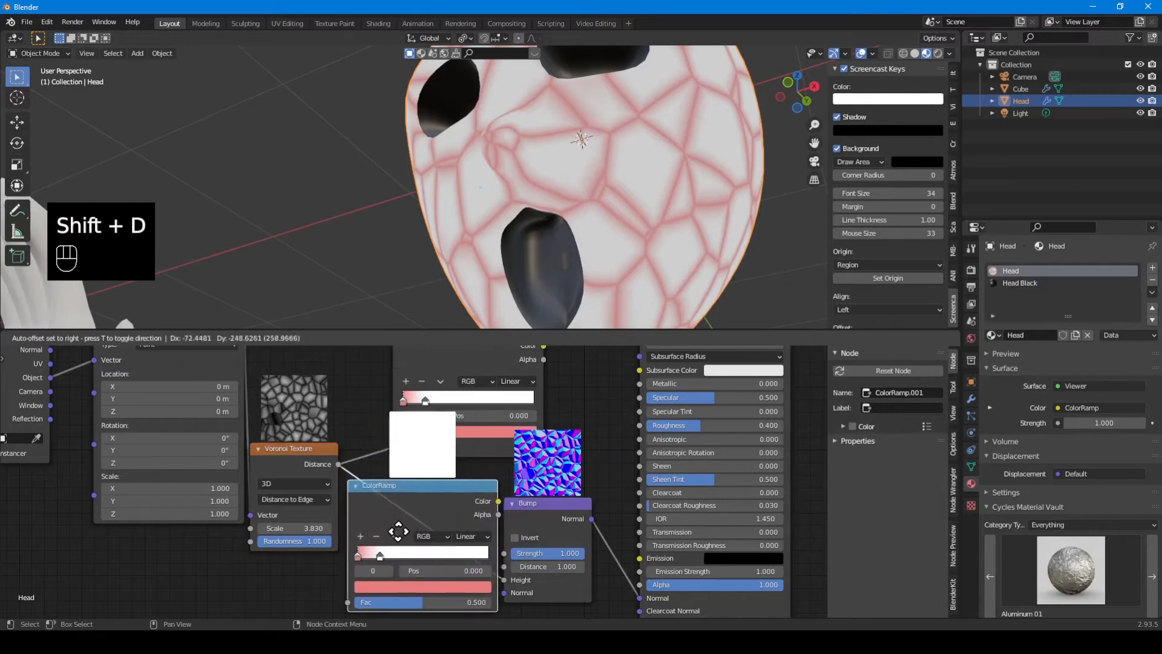
{"action": "left_click", "coordinate": [481, 560]}
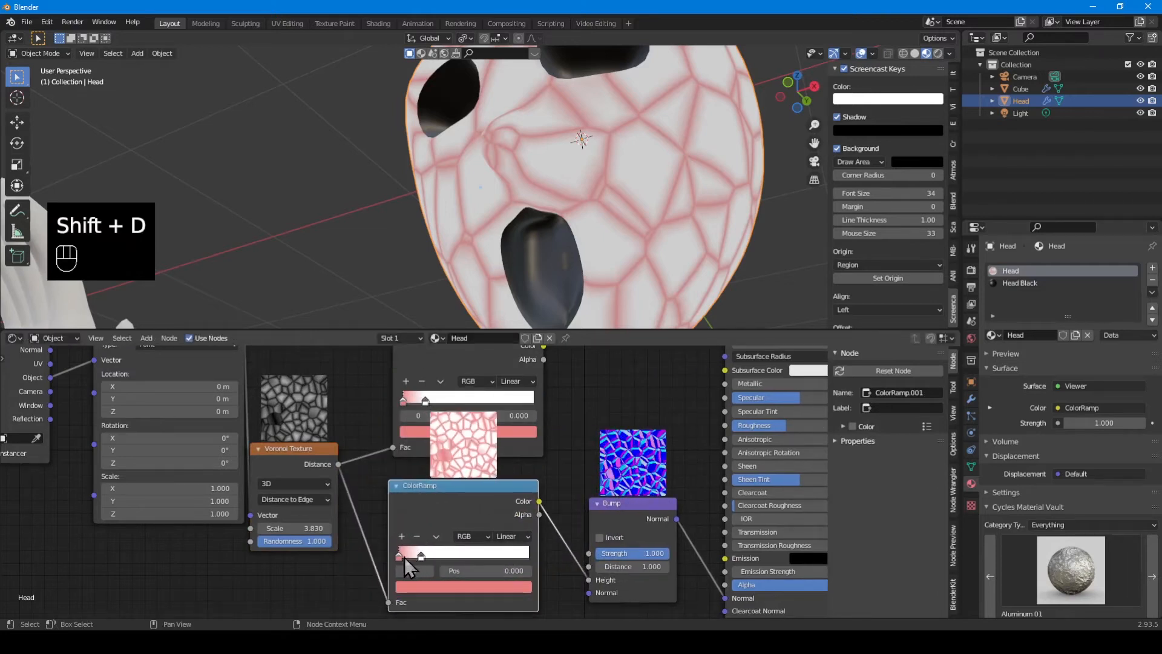
{"action": "left_click", "coordinate": [426, 591]}
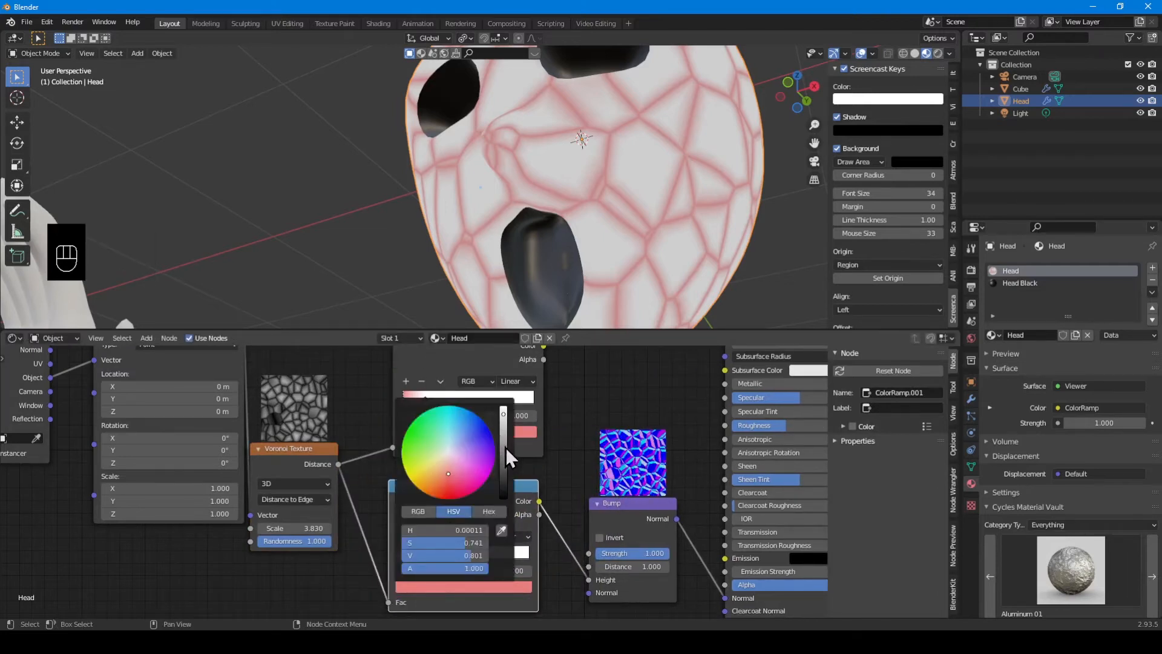
{"action": "left_click_drag", "start_coordinate": [509, 453], "coordinate": [510, 503]}
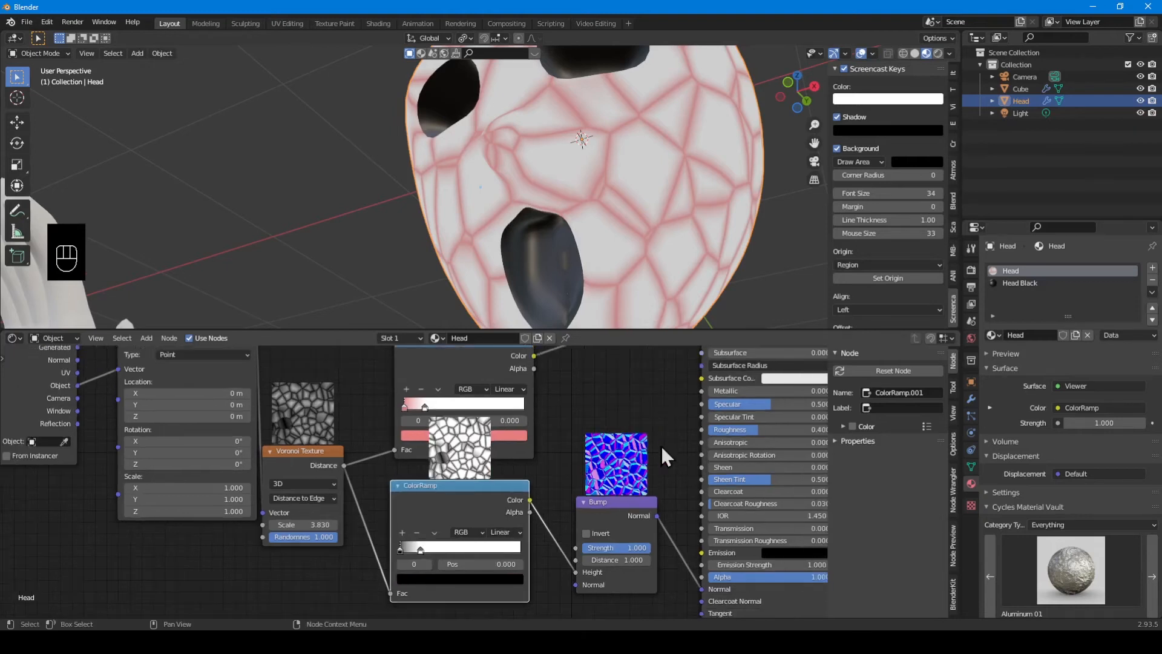
Set the Bump node's strength to 0.092 and distance to 0.190, checking the head in rendered shading.
{"action": "middle_click_drag", "start_coordinate": [662, 446], "coordinate": [561, 431]}
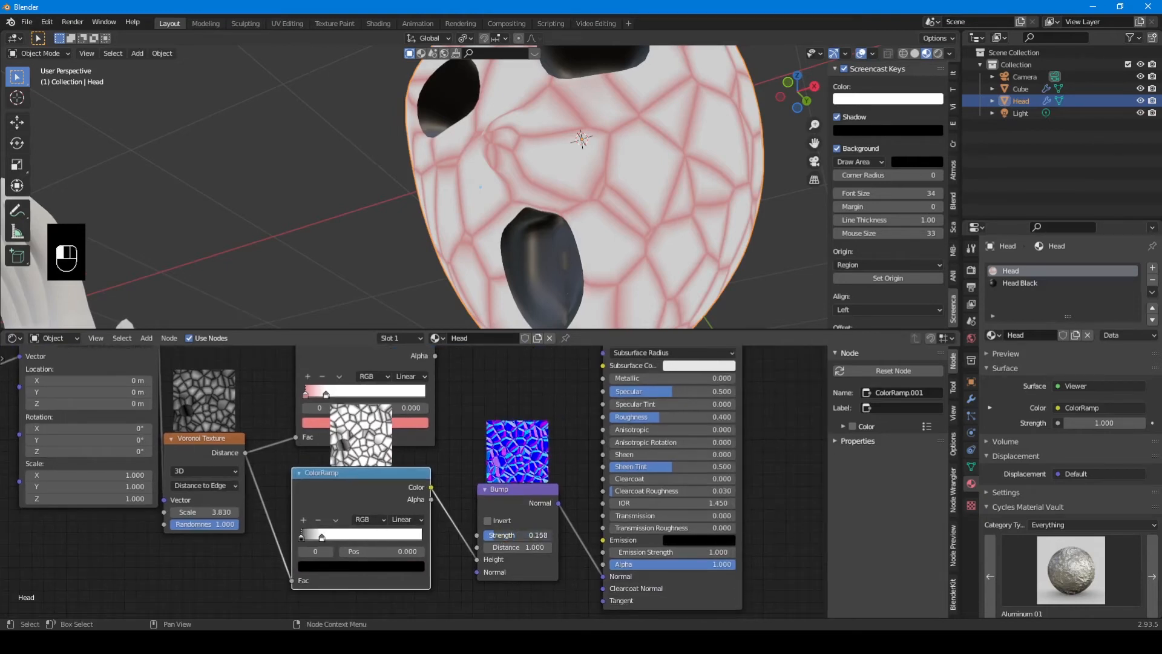
{"action": "left_click_drag", "start_coordinate": [518, 535], "coordinate": [502, 535]}
{"action": "key", "text": "z"}
{"action": "left_click", "coordinate": [558, 190]}
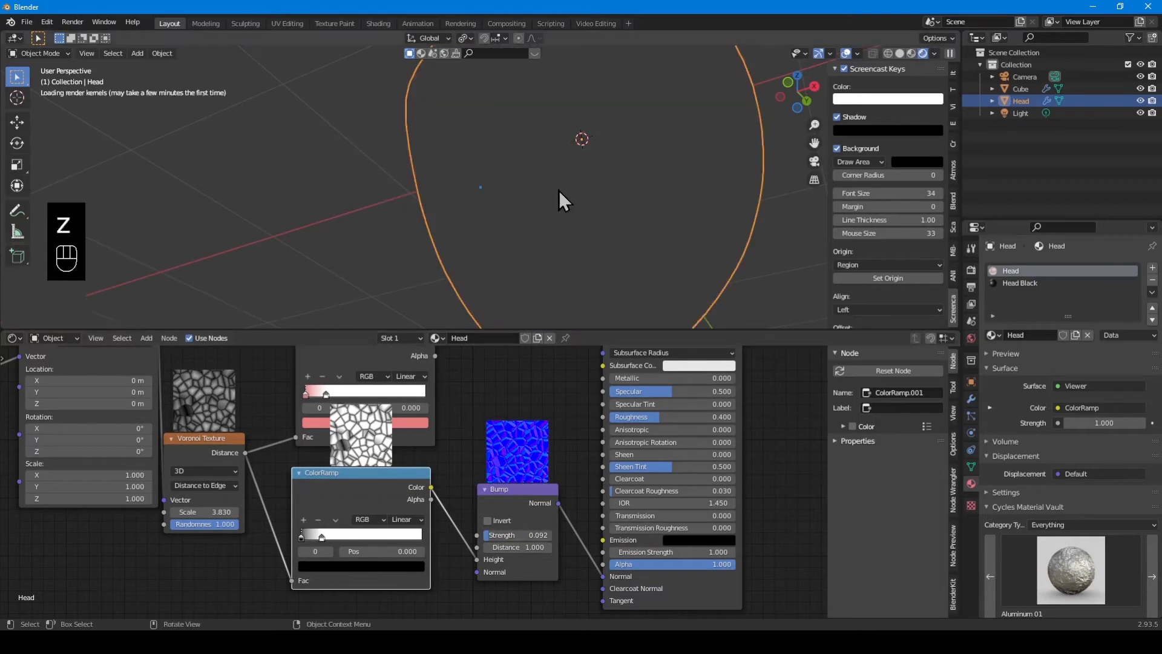
{"action": "scroll", "coordinate": [584, 194], "scroll_direction": "up", "scroll_amount": 4}
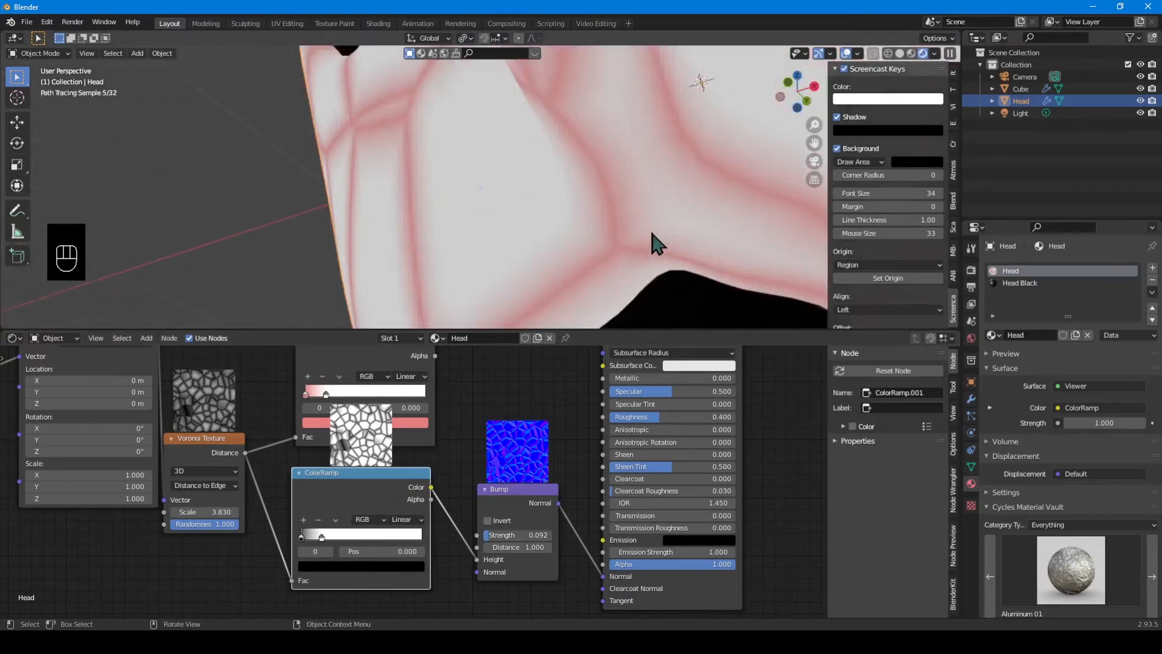
{"action": "scroll", "coordinate": [658, 244], "scroll_direction": "down", "scroll_amount": 5}
{"action": "mouse_move", "coordinate": [527, 546]}
{"action": "left_mouse_down", "text": "shift"}
{"action": "mouse_move", "coordinate": [478, 547]}
{"action": "mouse_move", "coordinate": [526, 547]}
{"action": "left_mouse_up", "text": "shift"}
{"action": "scroll", "coordinate": [605, 357], "scroll_direction": "down", "scroll_amount": 3}
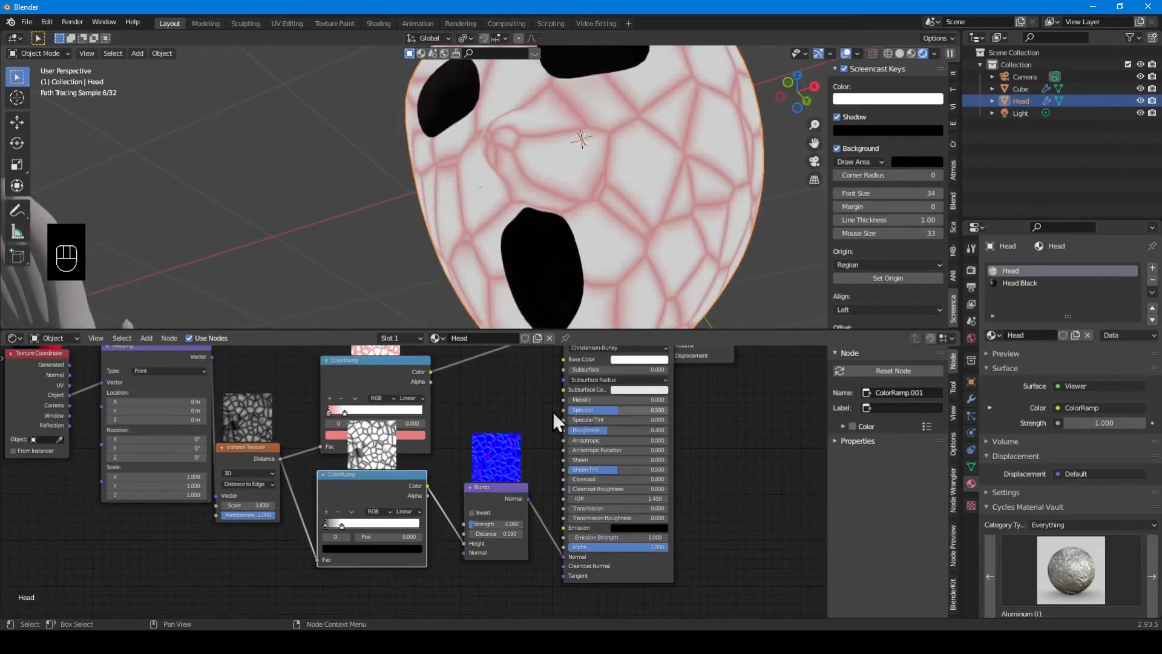
Move the Material Output node aside, connect the Principled BSDF to its Surface input, and return to material preview shading.
{"action": "middle_click_drag", "start_coordinate": [532, 415], "coordinate": [532, 456]}
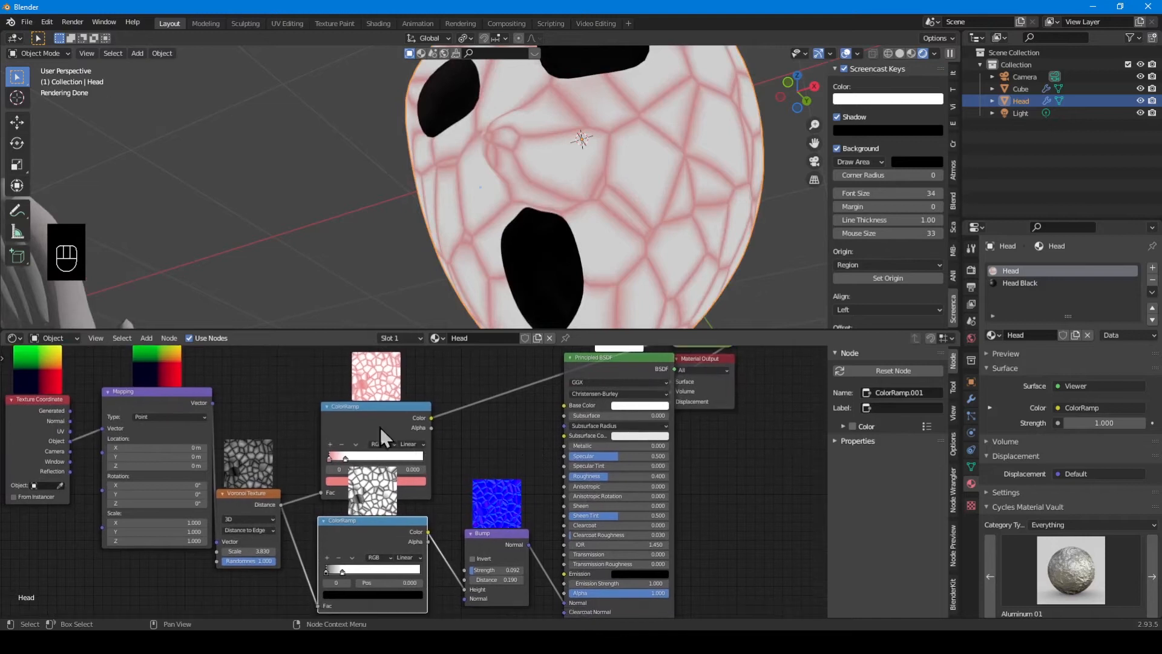
{"action": "left_click", "coordinate": [713, 397]}
{"action": "left_click_drag", "start_coordinate": [737, 395], "coordinate": [816, 426]}
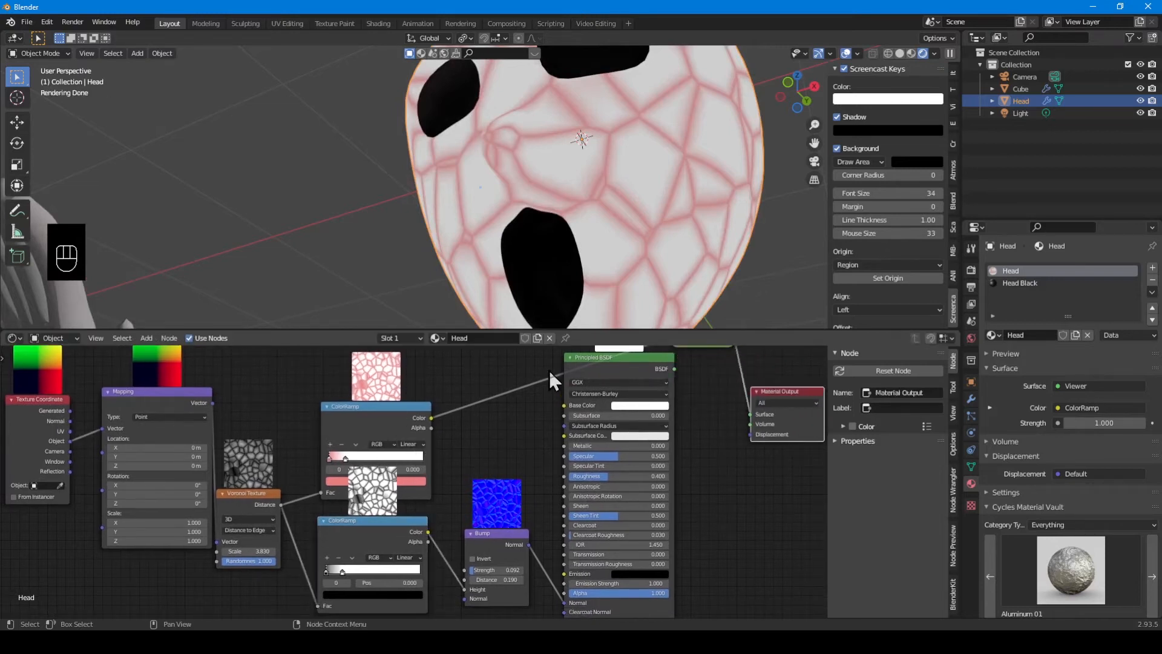
{"action": "left_click", "coordinate": [635, 370], "text": "ctrl+shift"}
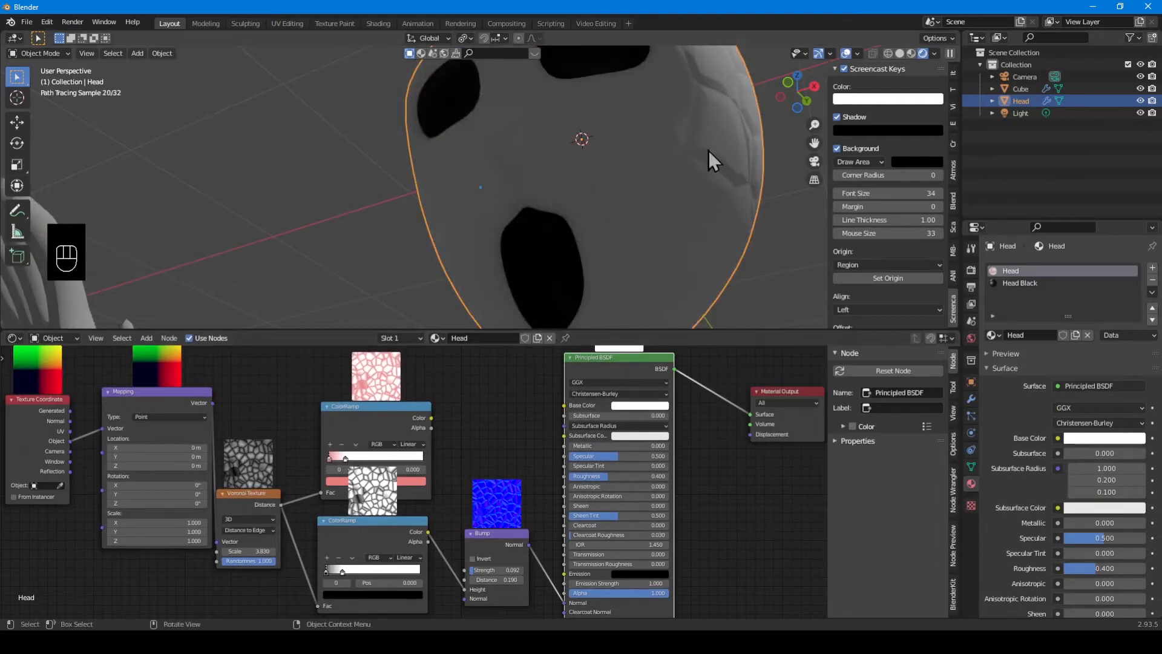
{"action": "key", "text": "z"}
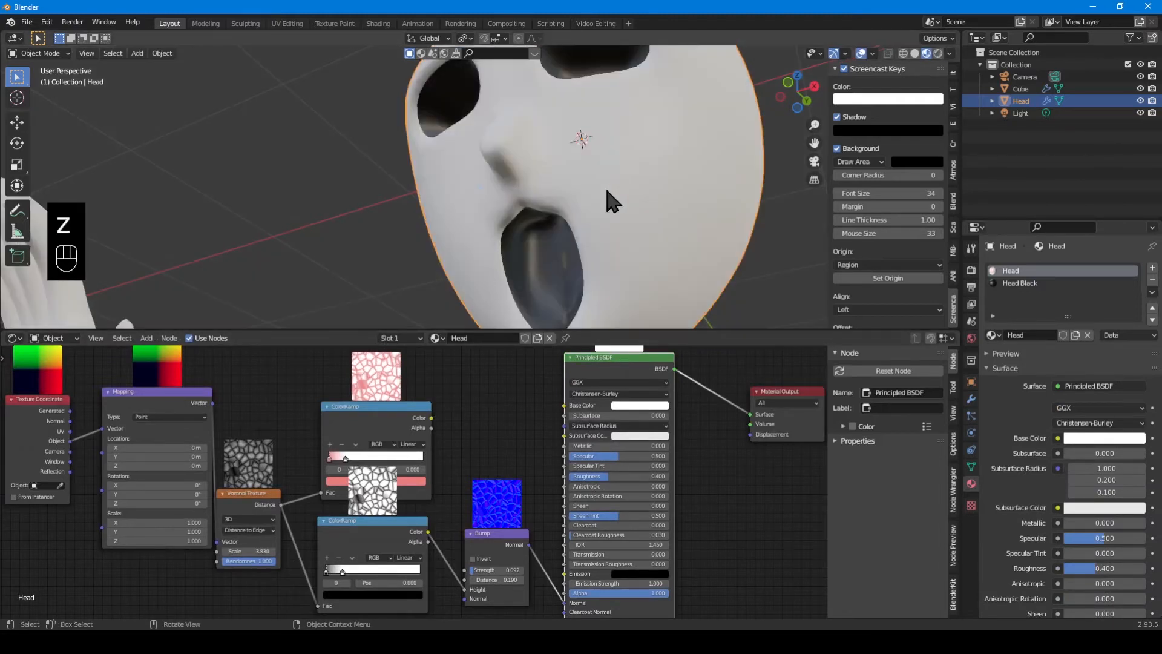
{"action": "key", "text": "z"}
{"action": "left_click", "coordinate": [539, 154]}
{"action": "mouse_move", "coordinate": [599, 198]}
{"action": "middle_mouse_down"}
{"action": "mouse_move", "coordinate": [701, 230]}
{"action": "mouse_move", "coordinate": [660, 220]}
{"action": "mouse_move", "coordinate": [605, 169]}
{"action": "middle_mouse_up"}
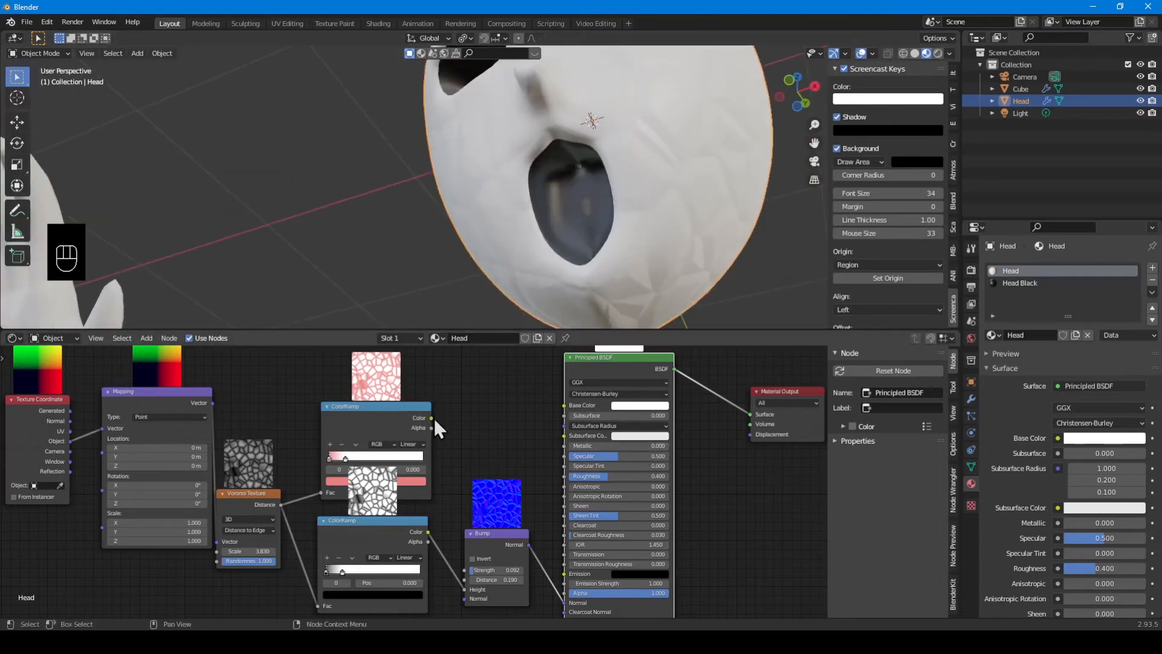
Connect the pink ColorRamp's Color output to the Principled BSDF's Base Color and inspect the veins around the mouth.
{"action": "left_click_drag", "start_coordinate": [431, 418], "coordinate": [570, 405]}
{"action": "middle_click_drag", "start_coordinate": [567, 327], "coordinate": [593, 198]}
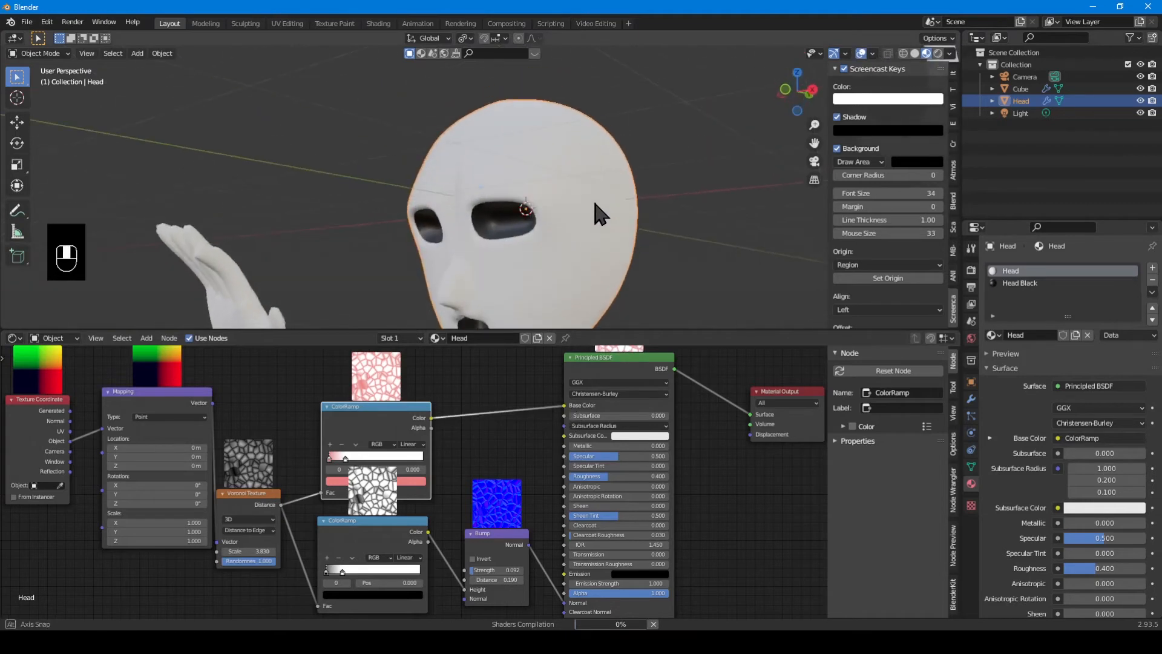
{"action": "middle_click_drag", "start_coordinate": [550, 246], "coordinate": [558, 185], "text": "shift"}
{"action": "scroll", "coordinate": [563, 184], "scroll_direction": "up", "scroll_amount": 4}
{"action": "middle_click_drag", "start_coordinate": [673, 166], "coordinate": [512, 185], "text": "shift"}
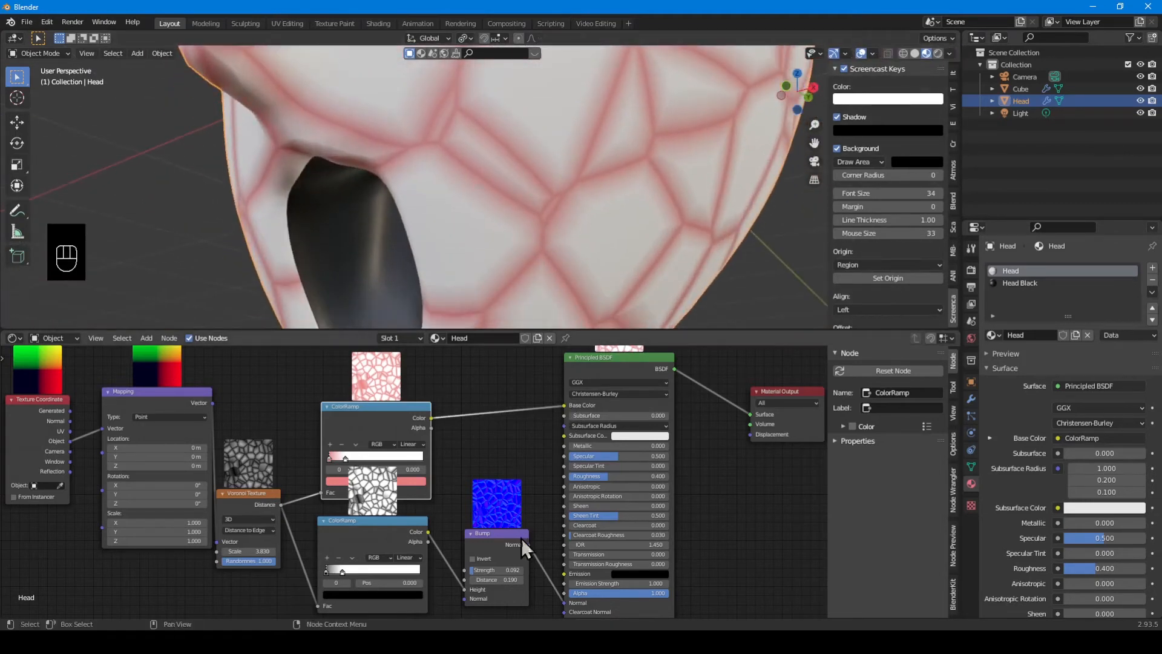
Set the Bump node's strength to 0.350 and compare the relief with Invert on and off, leaving it off.
{"action": "scroll", "coordinate": [521, 539], "scroll_direction": "up", "scroll_amount": 3}
{"action": "scroll", "coordinate": [520, 467], "scroll_direction": "up", "scroll_amount": 2}
{"action": "mouse_move", "coordinate": [569, 470]}
{"action": "left_mouse_down"}
{"action": "mouse_move", "coordinate": [677, 470]}
{"action": "mouse_move", "coordinate": [590, 469]}
{"action": "mouse_move", "coordinate": [609, 470]}
{"action": "left_mouse_up"}
{"action": "left_click", "coordinate": [526, 448]}
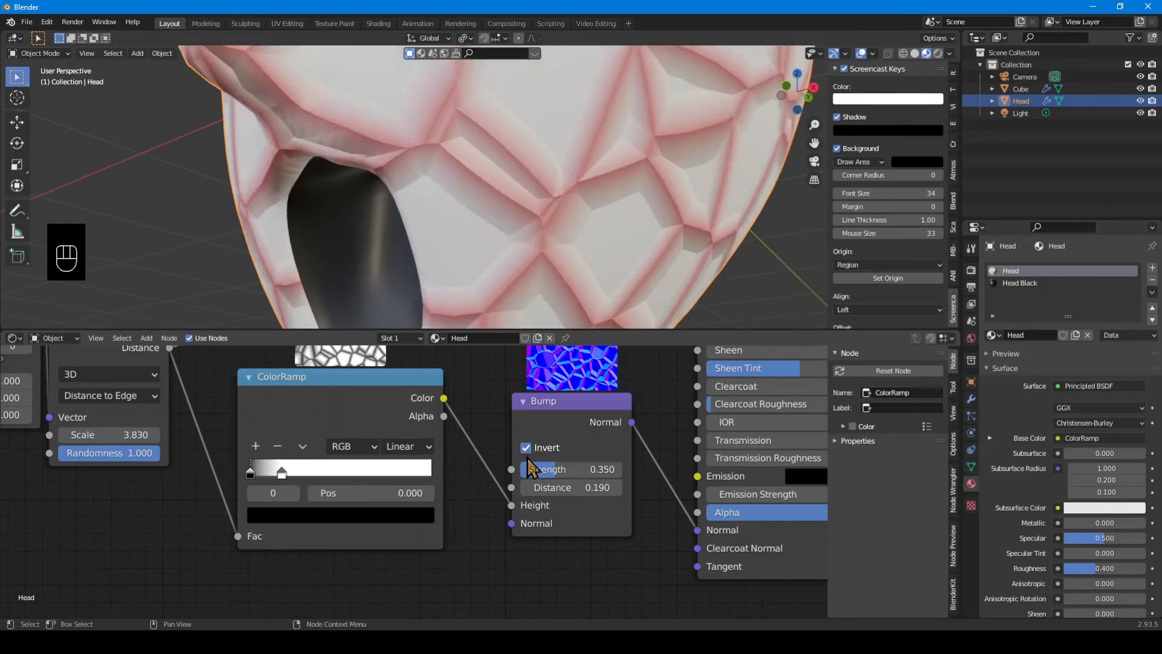
{"action": "left_click", "coordinate": [527, 447]}
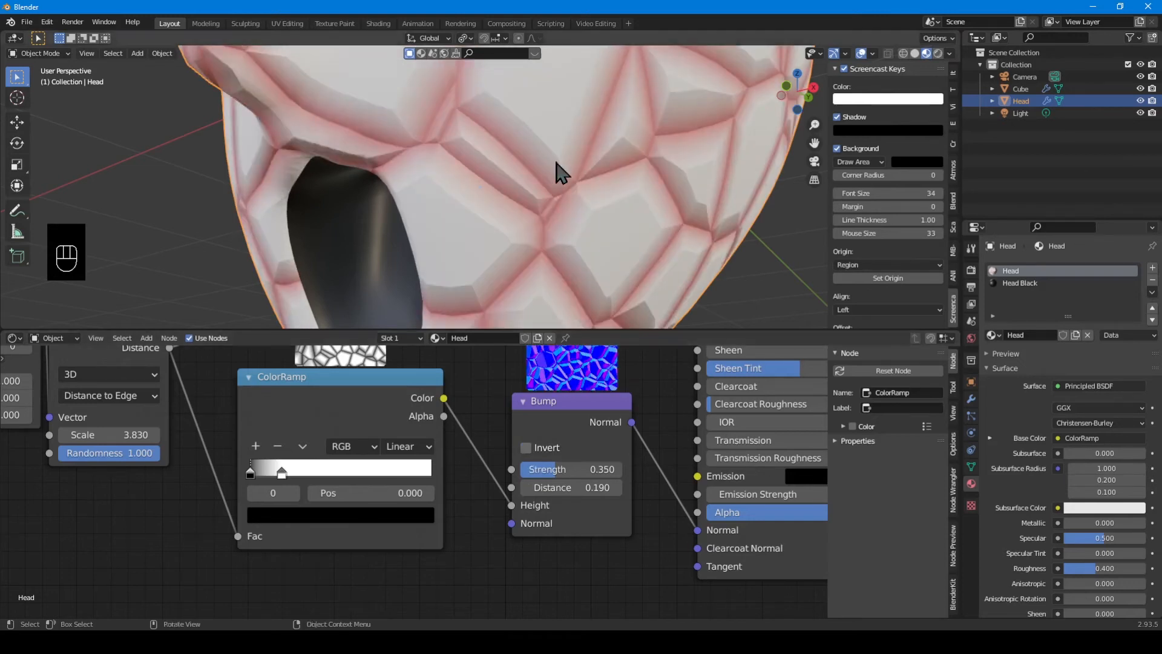
Assign the existing Head material to the hands object and inspect the vein pattern on it.
{"action": "middle_click_drag", "start_coordinate": [555, 173], "coordinate": [336, 205]}
{"action": "scroll", "coordinate": [496, 240], "scroll_direction": "down", "scroll_amount": 2}
{"action": "middle_click_drag", "start_coordinate": [429, 196], "coordinate": [496, 203]}
{"action": "scroll", "coordinate": [496, 203], "scroll_direction": "down", "scroll_amount": 2}
{"action": "left_click", "coordinate": [271, 218]}
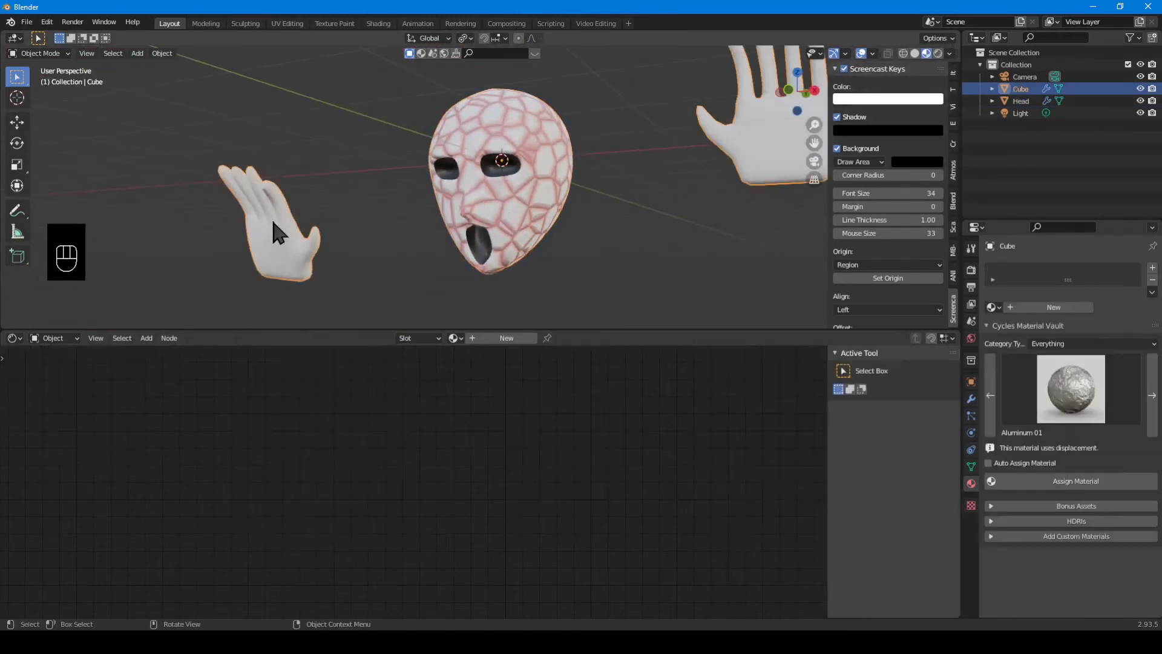
{"action": "left_click", "coordinate": [455, 338]}
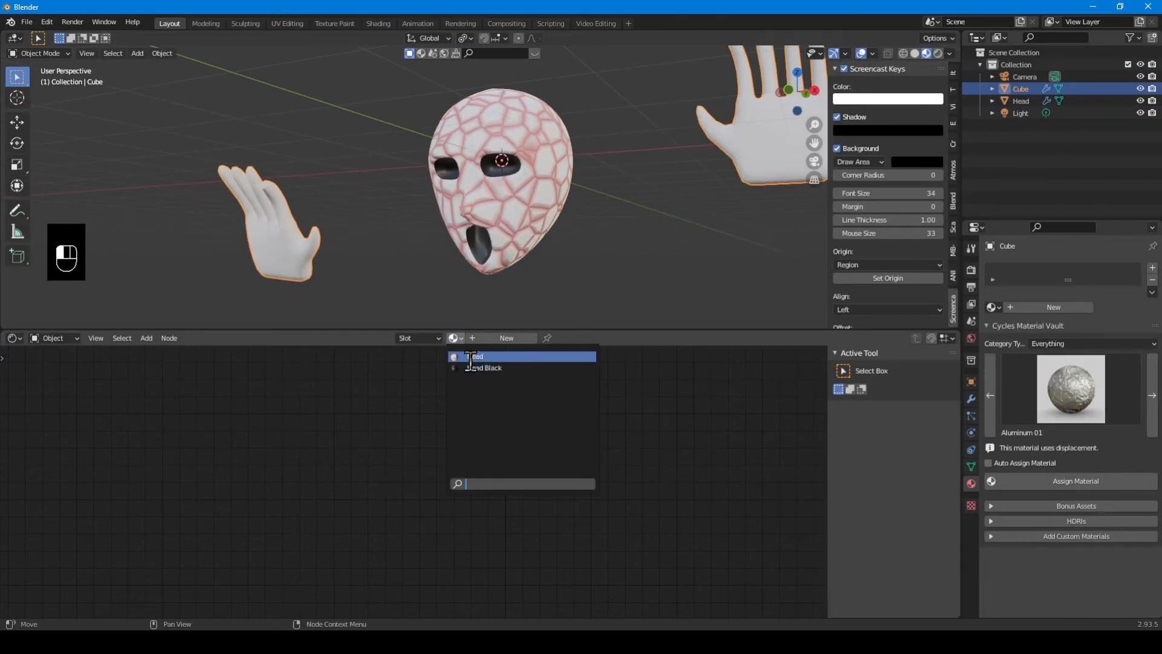
{"action": "left_click", "coordinate": [470, 357]}
{"action": "middle_click_drag", "start_coordinate": [715, 177], "coordinate": [554, 242]}
{"action": "scroll", "coordinate": [550, 236], "scroll_direction": "up", "scroll_amount": 5}
{"action": "scroll", "coordinate": [551, 234], "scroll_direction": "down", "scroll_amount": 3}
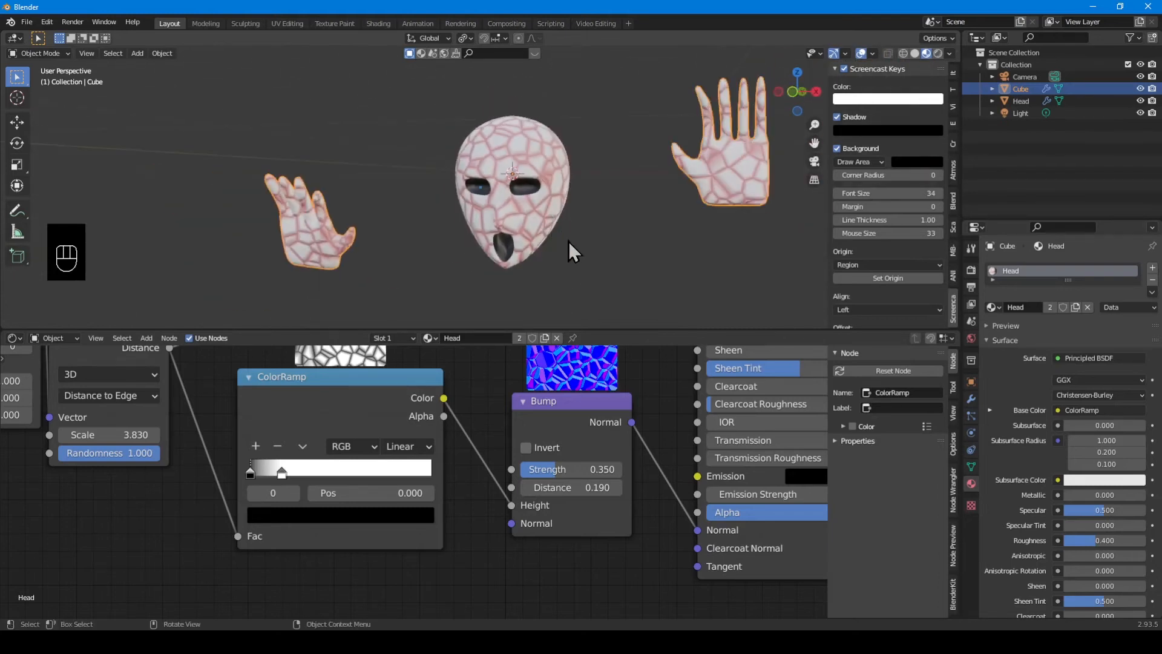
Add a Displace modifier to the head and set its strength to 0.270.
{"action": "left_click", "coordinate": [535, 193]}
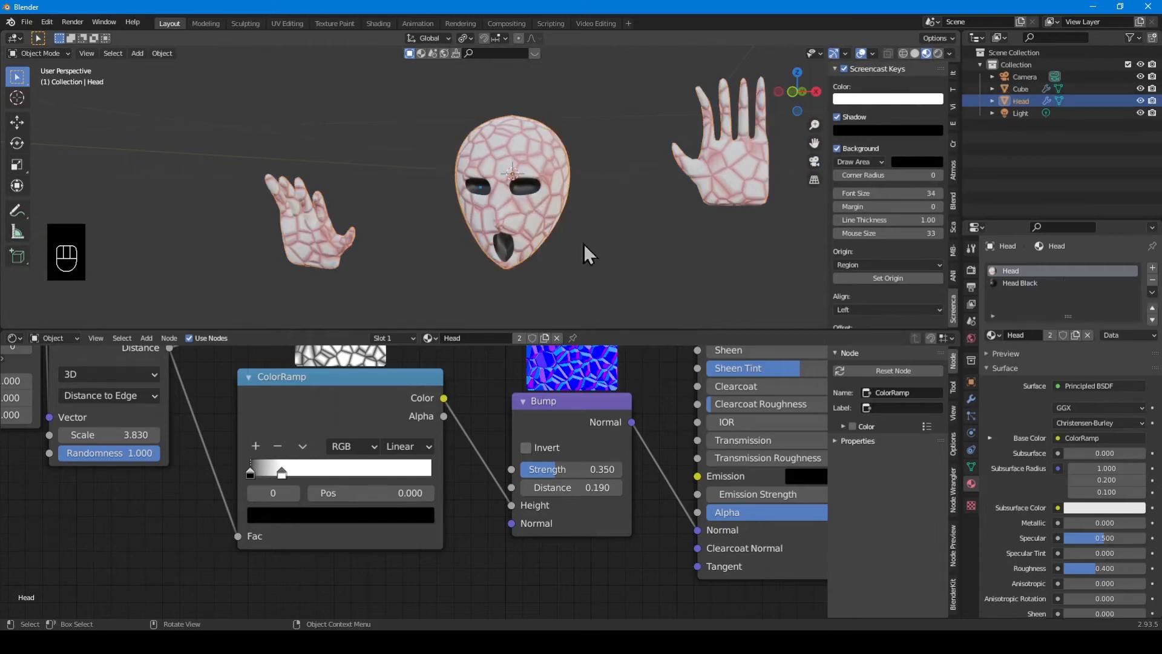
{"action": "left_click", "coordinate": [973, 398]}
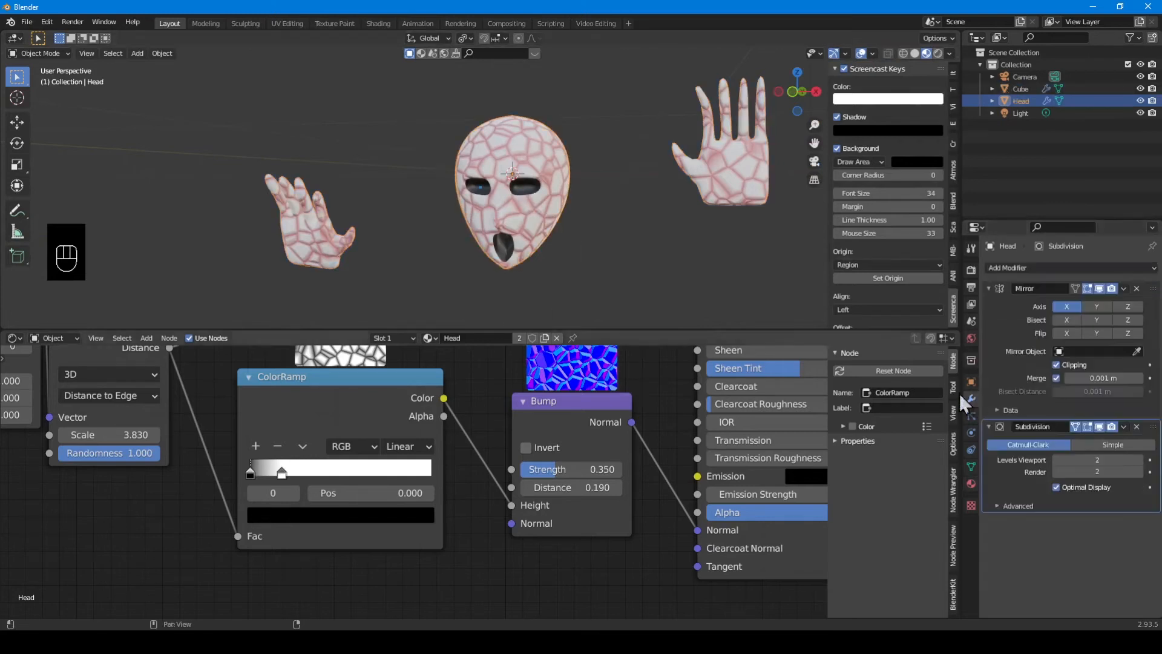
{"action": "left_click", "coordinate": [1066, 266]}
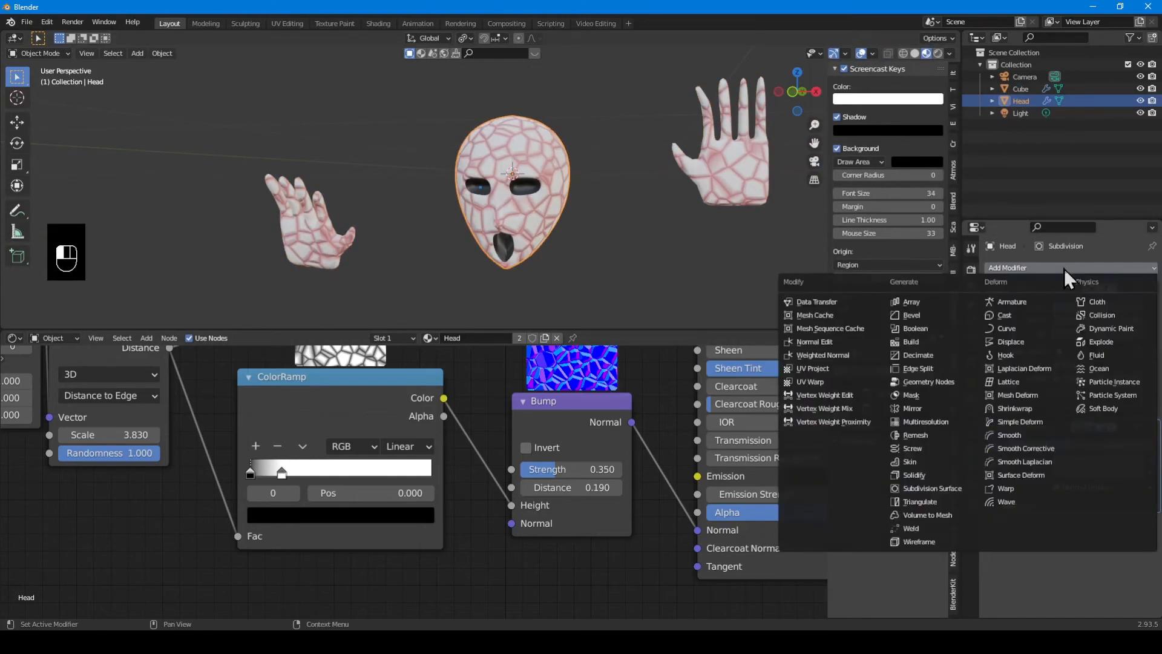
{"action": "left_click", "coordinate": [1018, 341]}
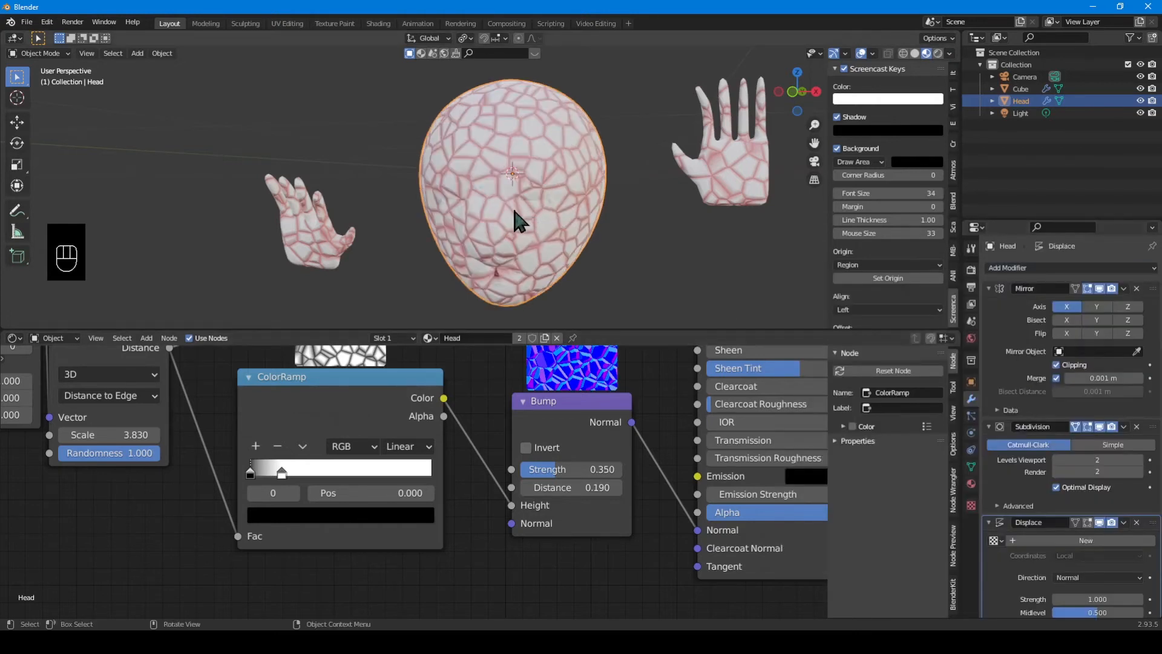
{"action": "scroll", "coordinate": [513, 208], "scroll_direction": "down", "scroll_amount": 1}
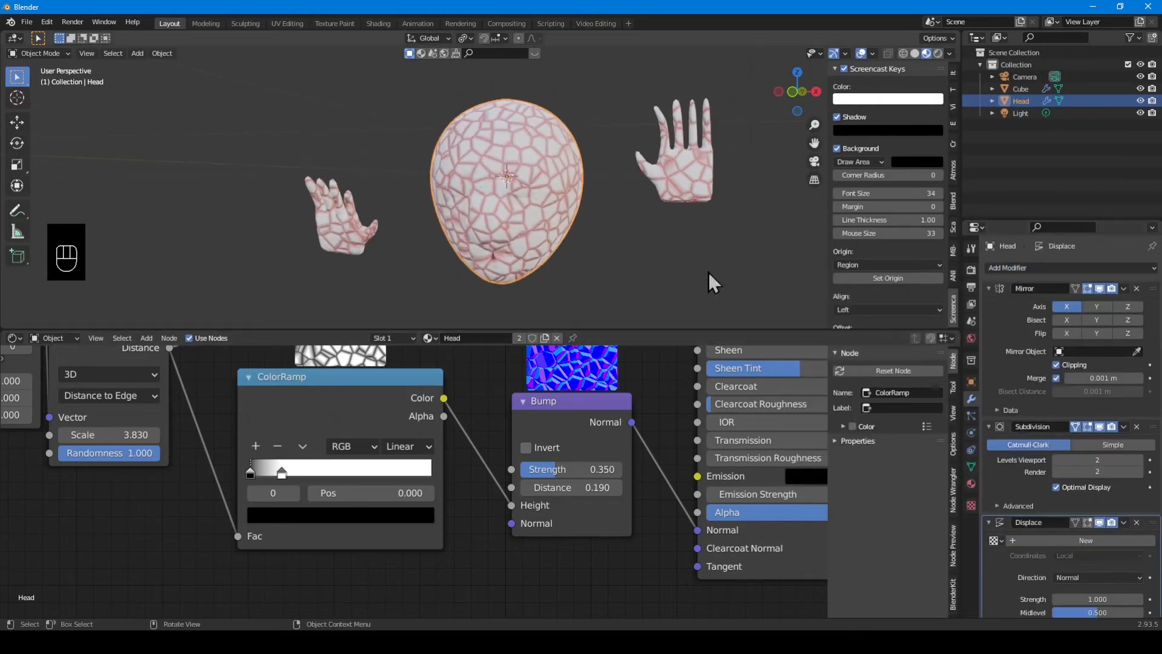
{"action": "scroll", "coordinate": [1079, 581], "scroll_direction": "down", "scroll_amount": 1}
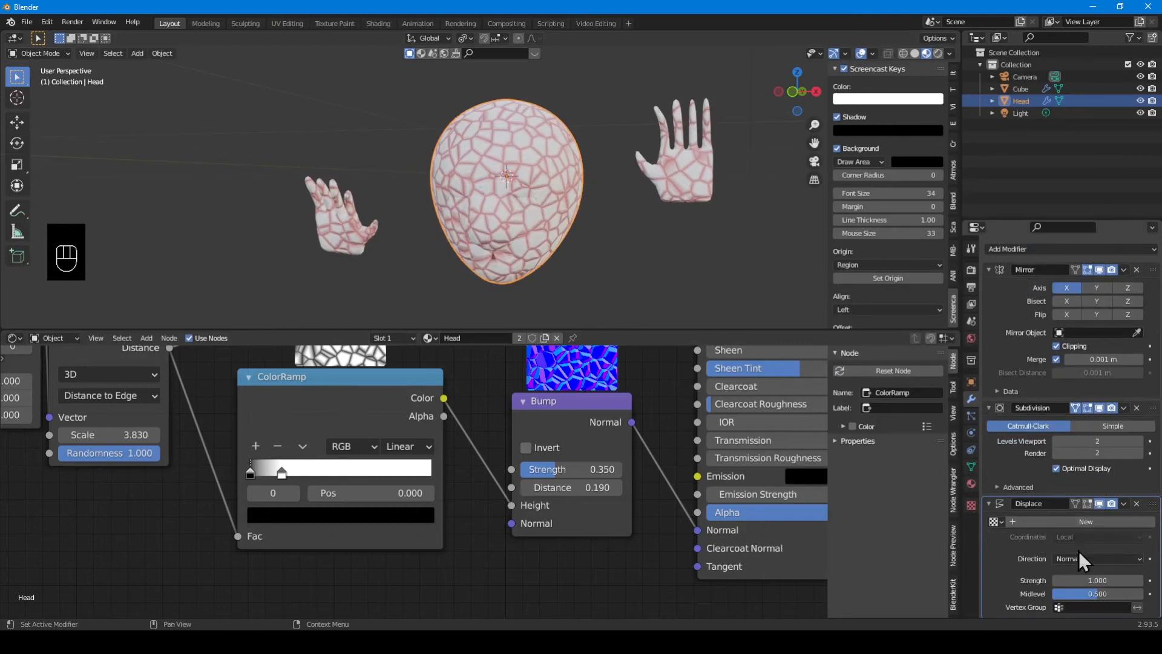
{"action": "left_click_drag", "start_coordinate": [1115, 581], "coordinate": [1083, 581]}
{"action": "mouse_move", "coordinate": [1098, 580]}
{"action": "left_mouse_down"}
{"action": "mouse_move", "coordinate": [1146, 581]}
{"action": "mouse_move", "coordinate": [1111, 580]}
{"action": "left_mouse_up"}
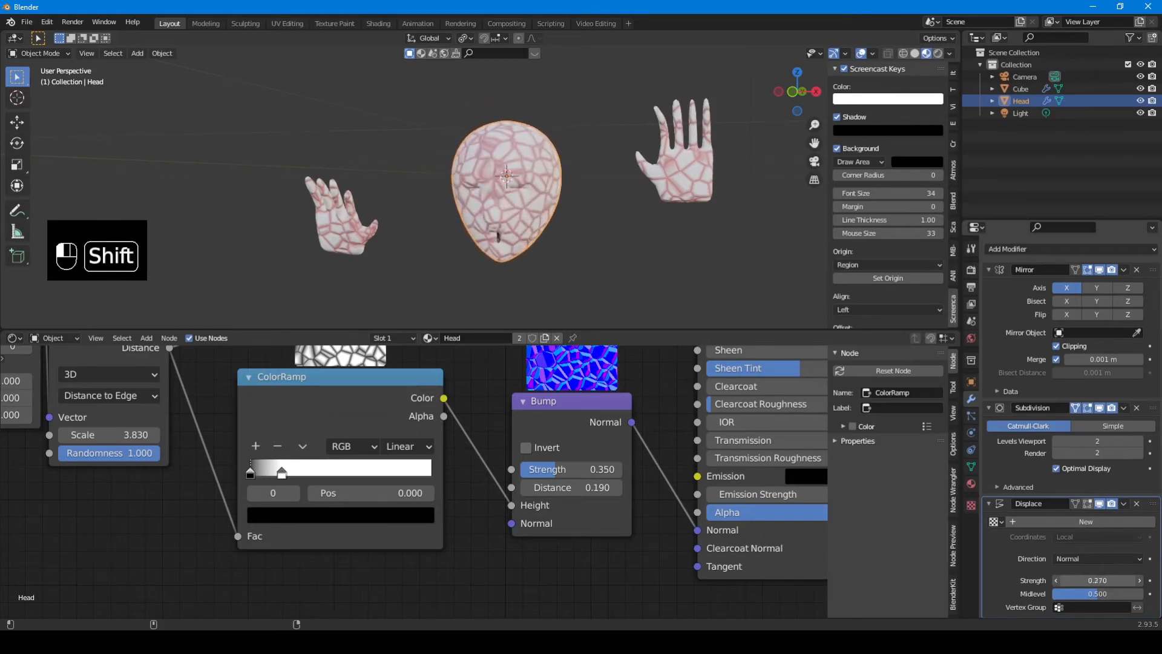
Create a new texture for the head's Displace modifier, set its type to Clouds, and inspect the deformed mask.
{"action": "left_click", "coordinate": [1110, 522]}
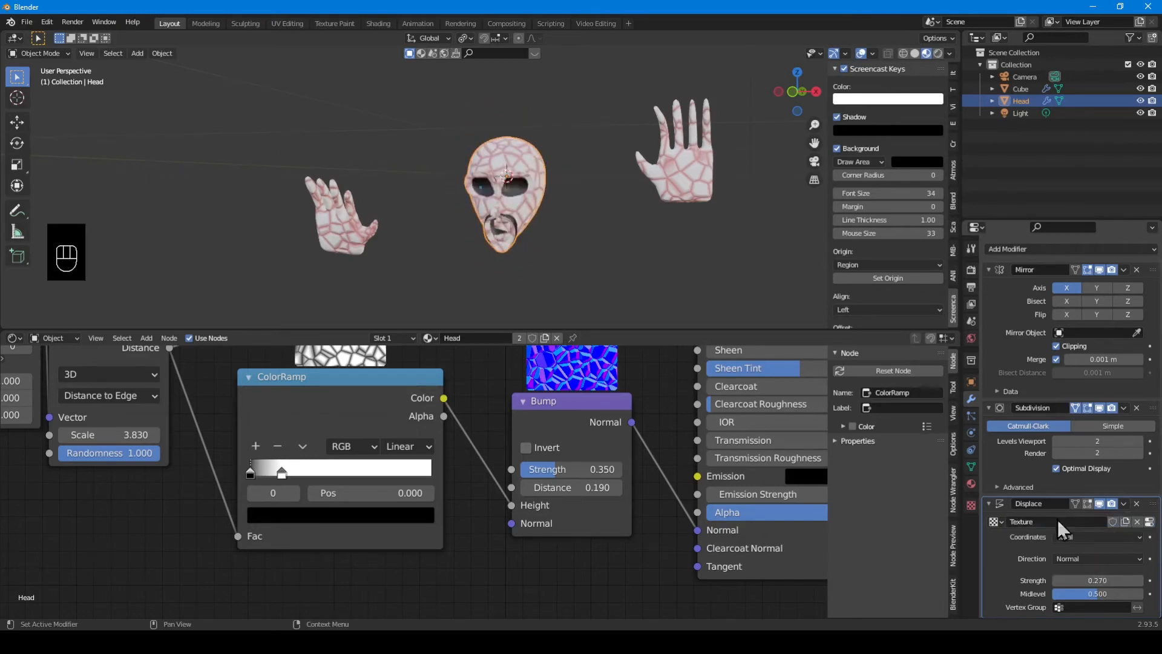
{"action": "left_click", "coordinate": [973, 504]}
{"action": "left_click", "coordinate": [1066, 307]}
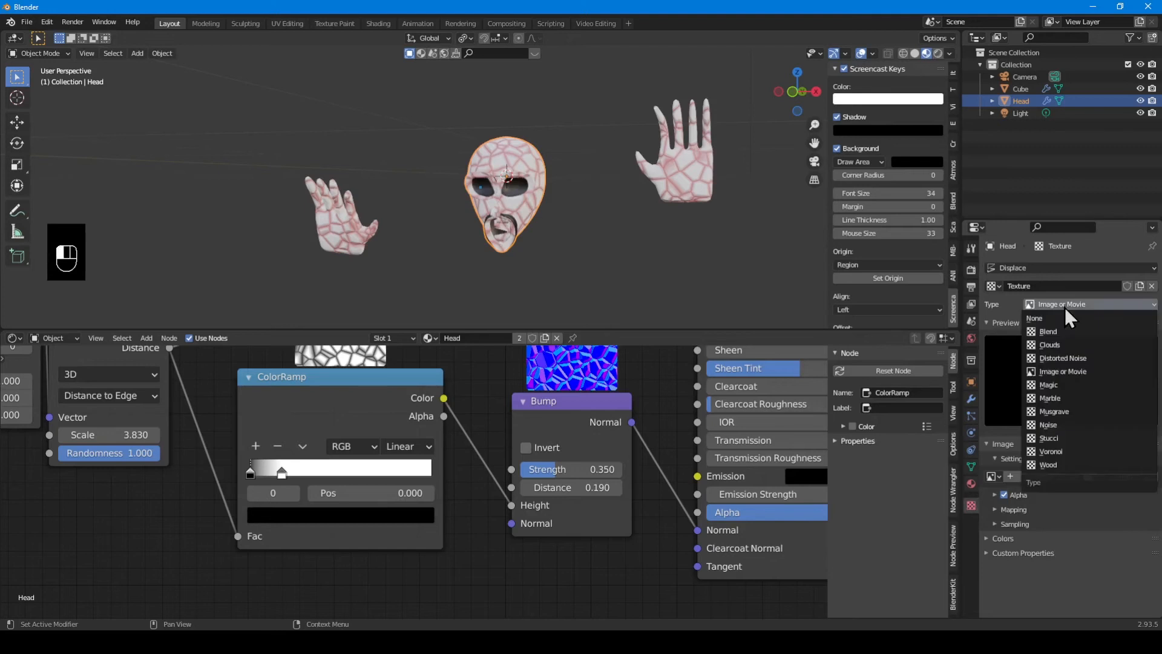
{"action": "left_click", "coordinate": [1045, 343]}
{"action": "middle_click_drag", "start_coordinate": [545, 265], "coordinate": [630, 234]}
{"action": "scroll", "coordinate": [629, 234], "scroll_direction": "up", "scroll_amount": 4}
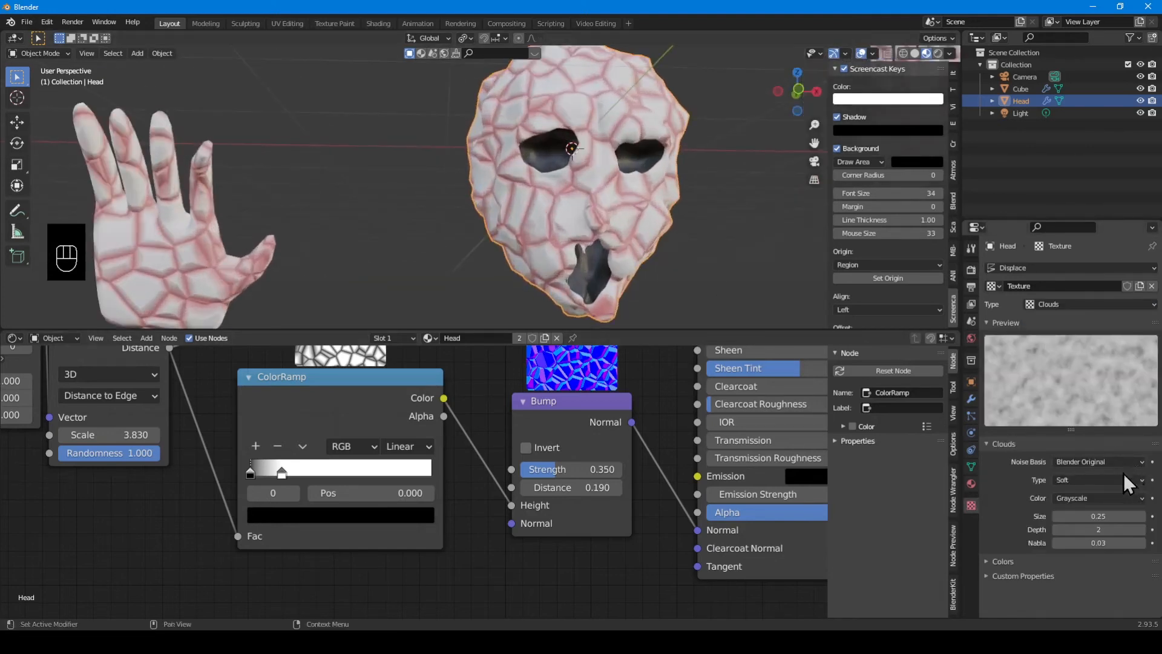
Adjust the size of the Clouds texture and set the head's Displace modifier strength to 0.140.
{"action": "mouse_move", "coordinate": [1115, 516]}
{"action": "left_mouse_down"}
{"action": "mouse_move", "coordinate": [1152, 516]}
{"action": "mouse_move", "coordinate": [1073, 517]}
{"action": "mouse_move", "coordinate": [1108, 516]}
{"action": "left_mouse_up"}
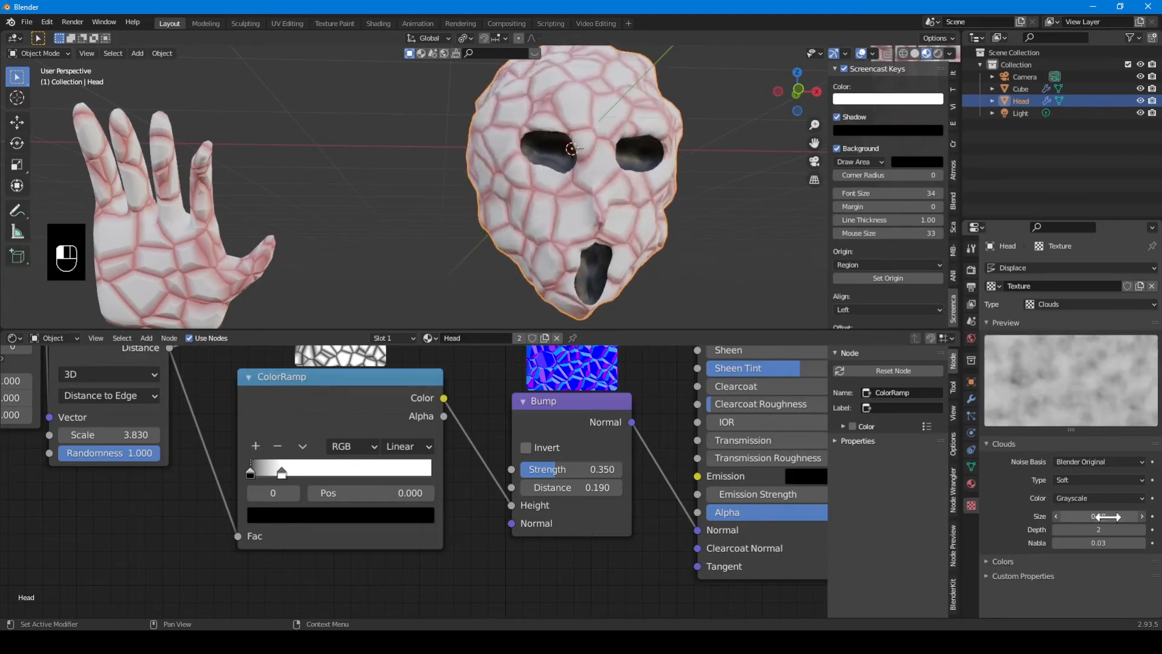
{"action": "left_click", "coordinate": [971, 394]}
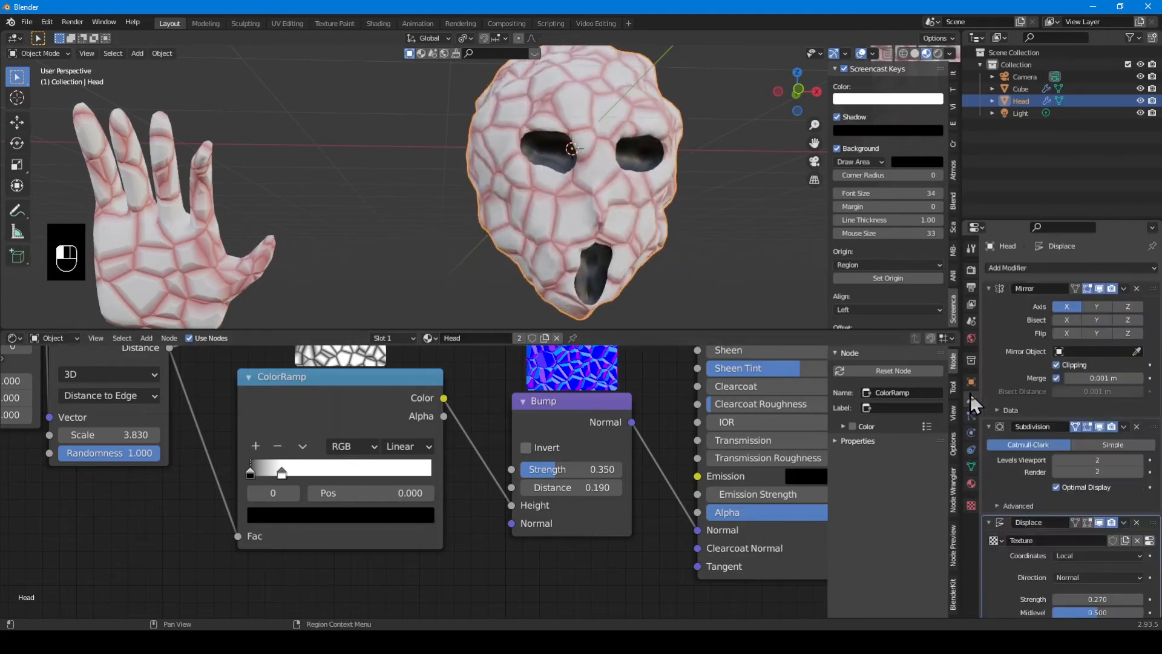
{"action": "scroll", "coordinate": [1019, 524], "scroll_direction": "down", "scroll_amount": 1}
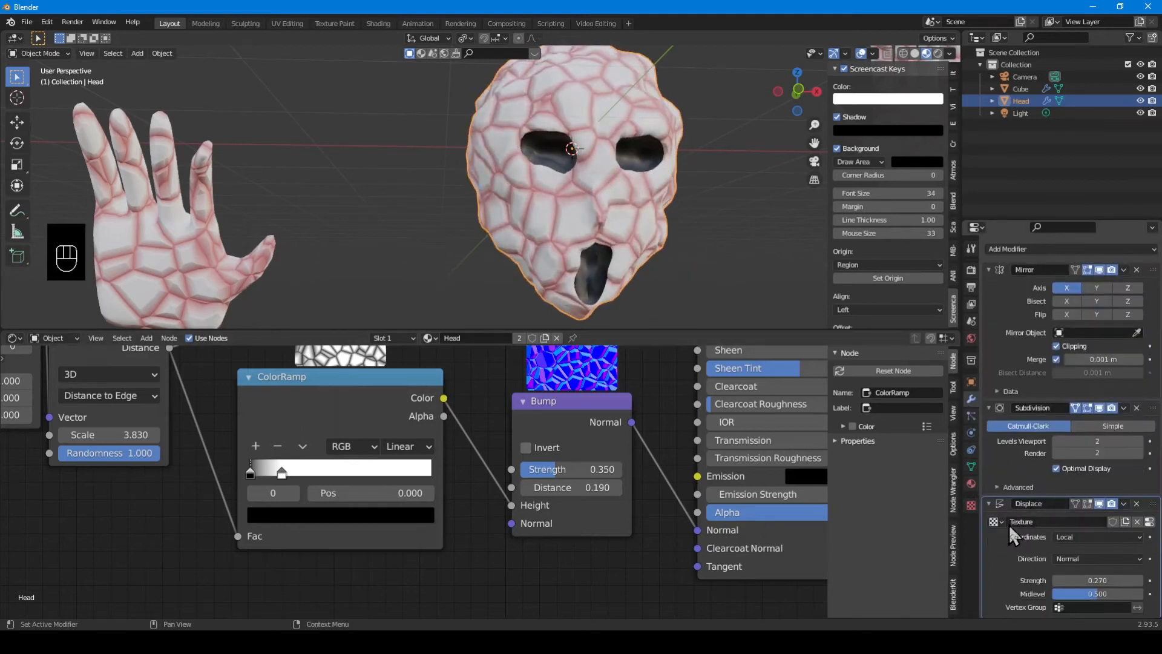
{"action": "left_click", "coordinate": [1113, 580]}
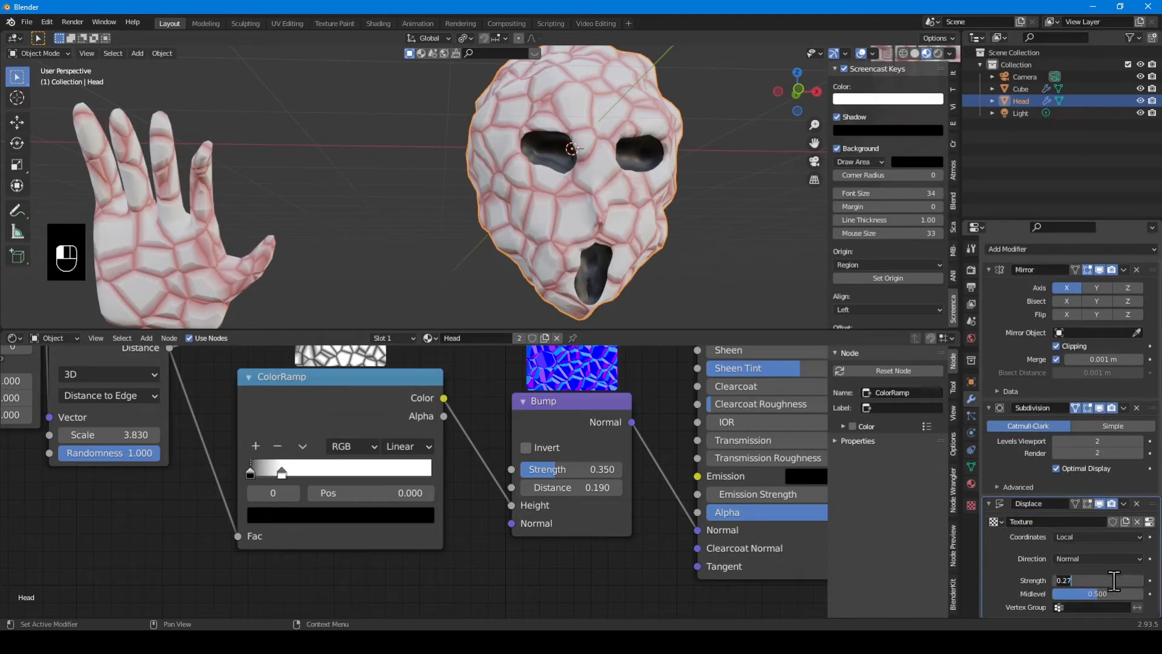
{"action": "mouse_move", "coordinate": [1097, 580]}
{"action": "left_mouse_down", "text": "shift"}
{"action": "mouse_move", "coordinate": [1059, 579]}
{"action": "mouse_move", "coordinate": [1085, 579]}
{"action": "left_mouse_up", "text": "shift"}
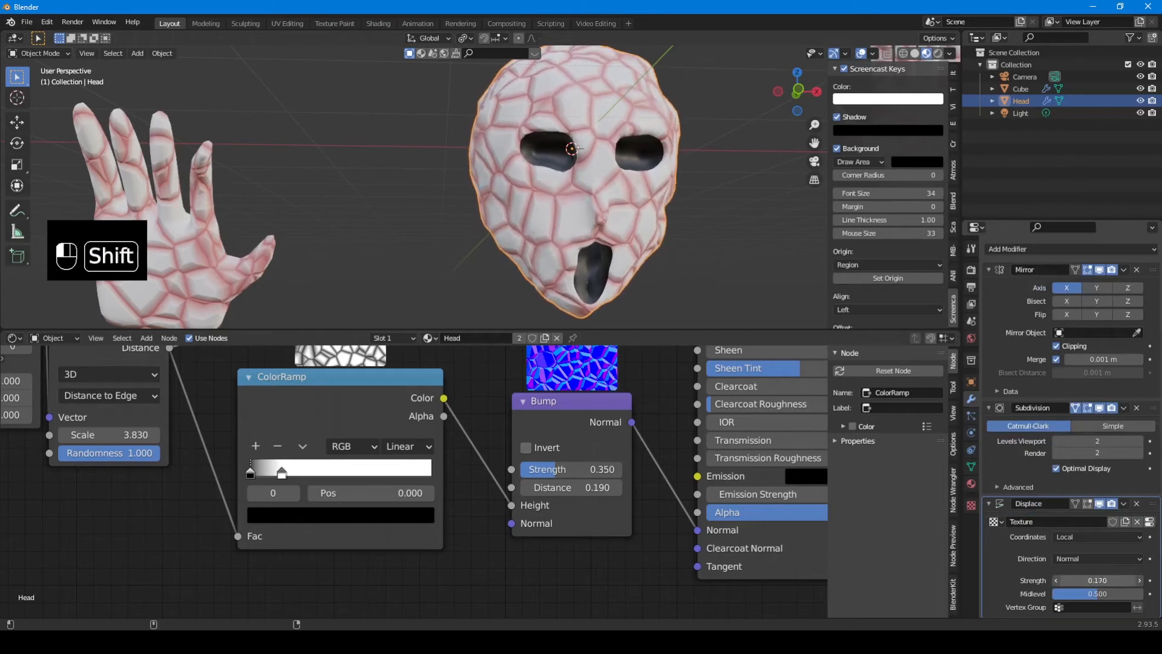
Widen the head's mouth opening by moving its edge loop about 0.103 m along X with proportional editing.
{"action": "middle_click_drag", "start_coordinate": [651, 310], "coordinate": [581, 230]}
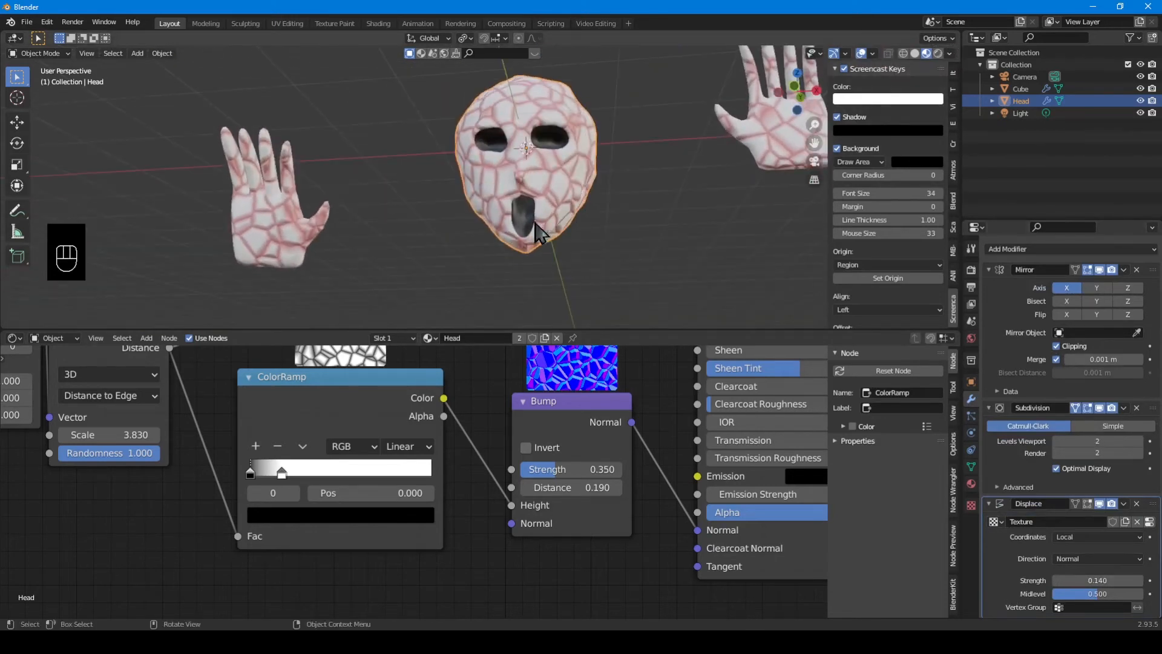
{"action": "scroll", "coordinate": [580, 238], "scroll_direction": "up", "scroll_amount": 6}
{"action": "scroll", "coordinate": [578, 228], "scroll_direction": "down", "scroll_amount": 5}
{"action": "key", "text": "Tab"}
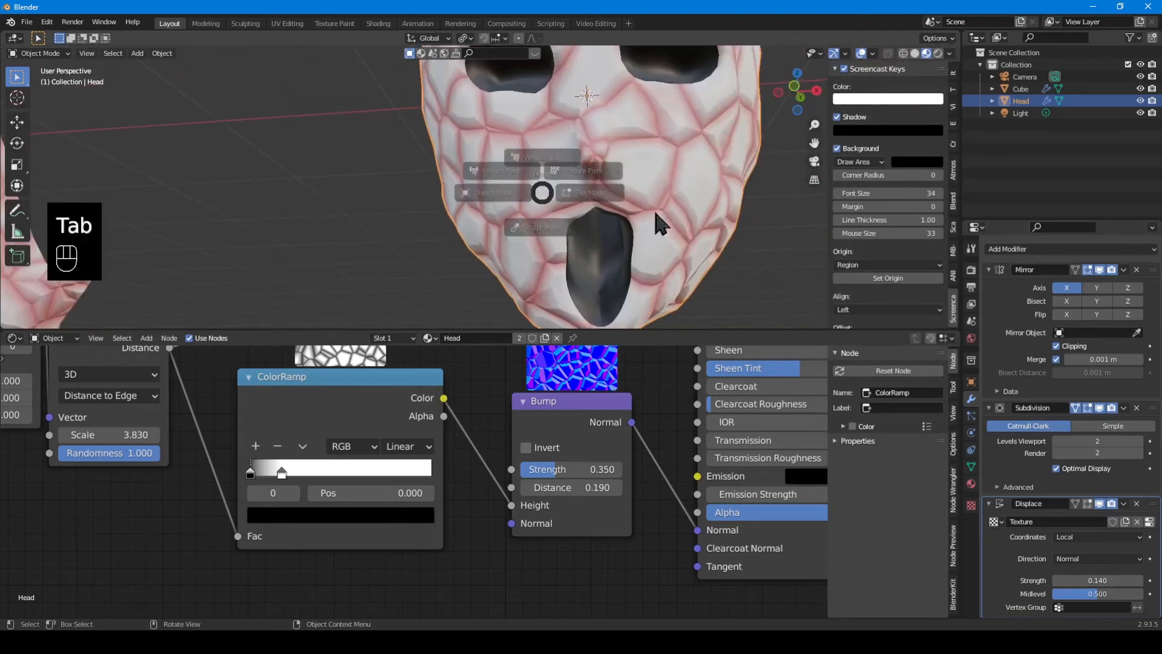
{"action": "middle_click_drag", "start_coordinate": [666, 227], "coordinate": [588, 140]}
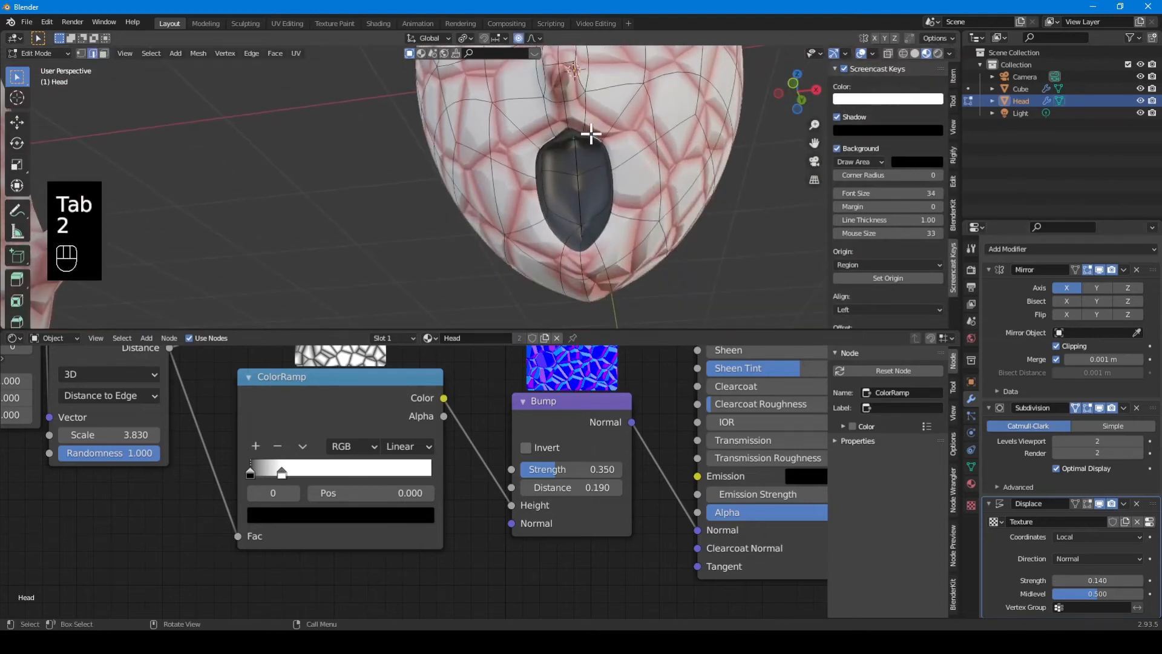
{"action": "left_click", "coordinate": [604, 149], "text": "alt"}
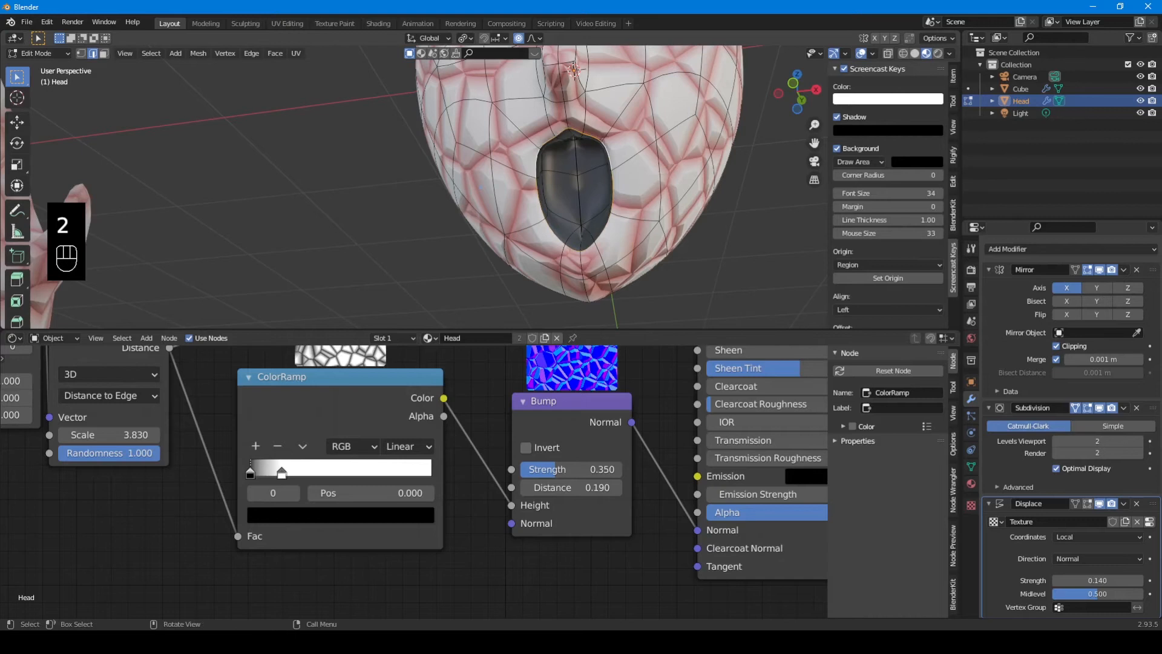
{"action": "key", "text": "s"}
{"action": "key", "text": "Escape"}
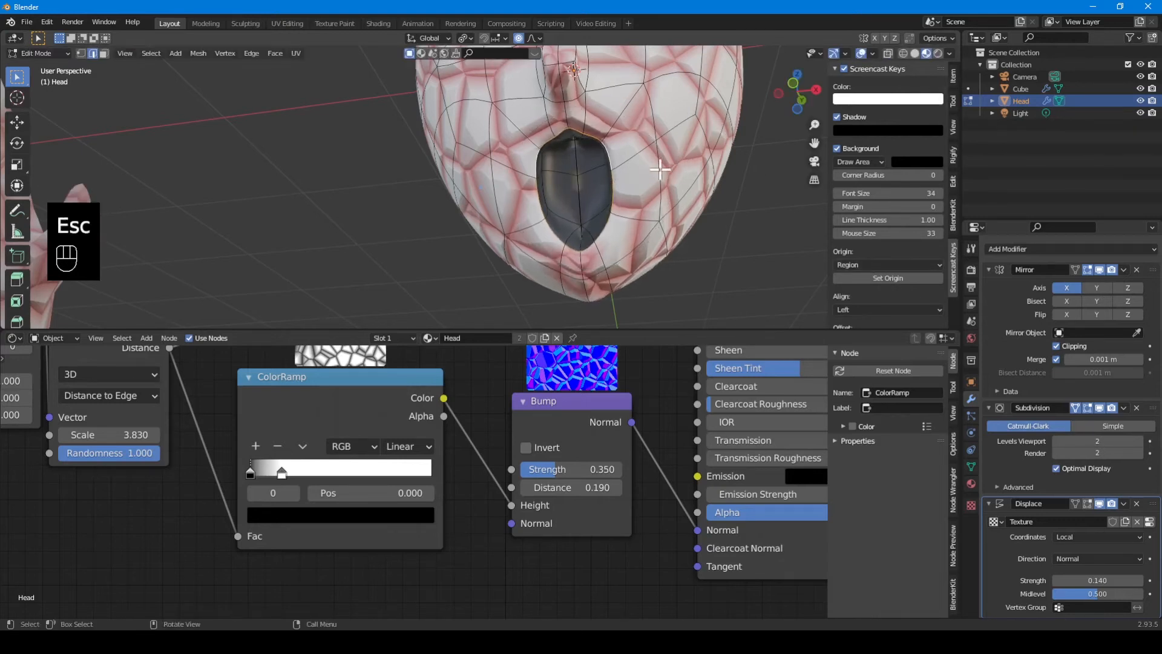
{"action": "key", "text": "g"}
{"action": "key", "text": "x"}
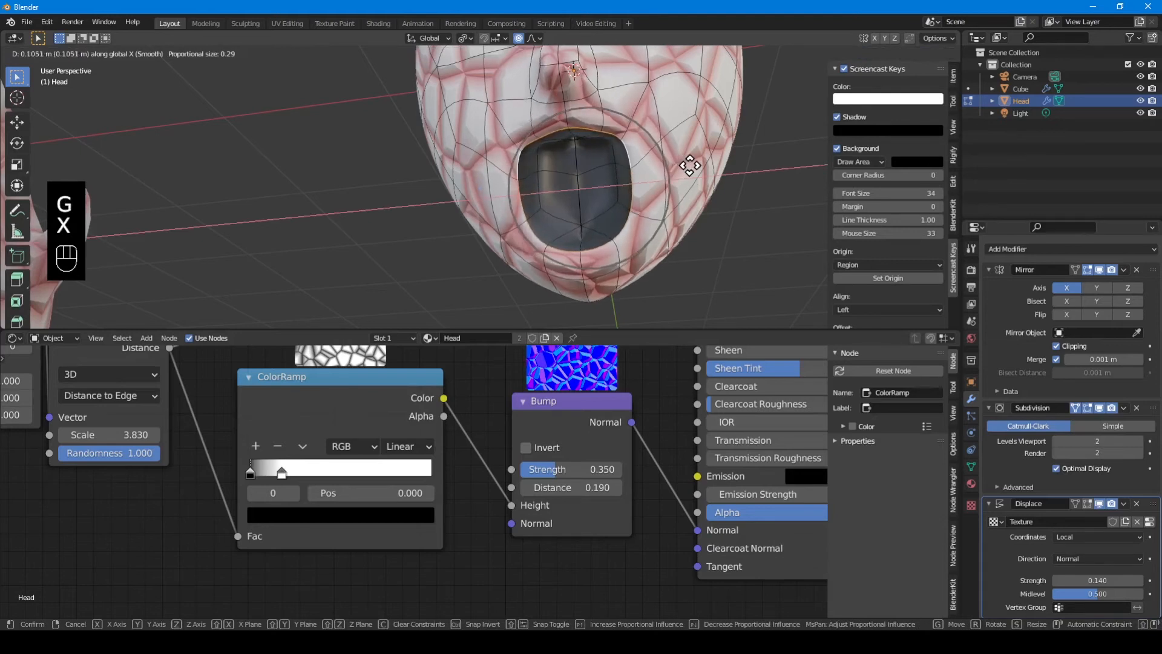
{"action": "left_click", "coordinate": [688, 165]}
{"action": "key", "text": "s"}
{"action": "key", "text": "Escape"}
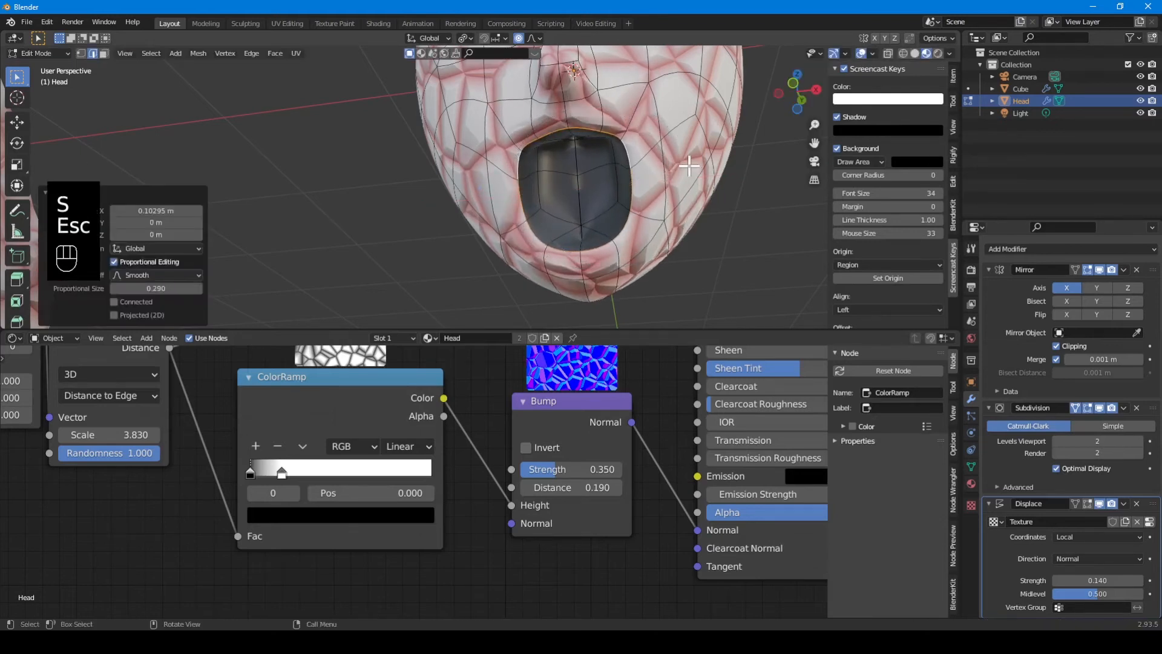
Scale the mouth opening's edge loop to about 1.3 along Z with proportional editing.
{"action": "key", "text": "g"}
{"action": "key", "text": "z"}
{"action": "key", "text": "Escape"}
{"action": "key", "text": "s"}
{"action": "key", "text": "z"}
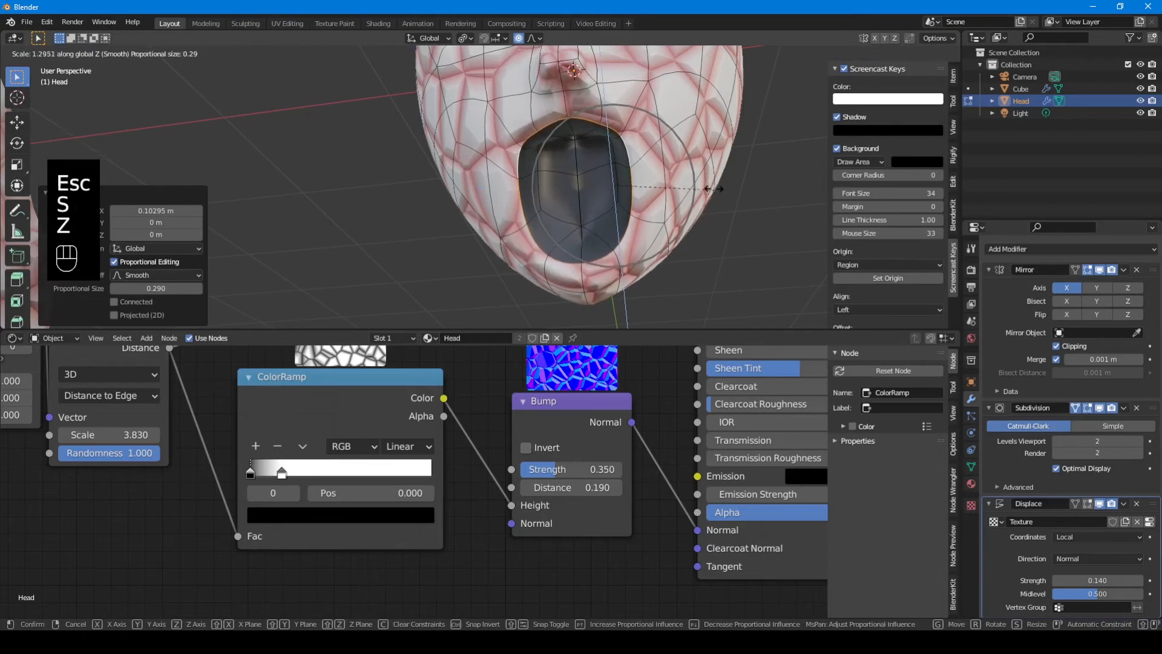
{"action": "left_click", "coordinate": [709, 185]}
Move the lower-lip vertex about -0.102 m along X, then lower it about 0.05 m along Z using a proportional size of about 0.08.
{"action": "key", "text": "1"}
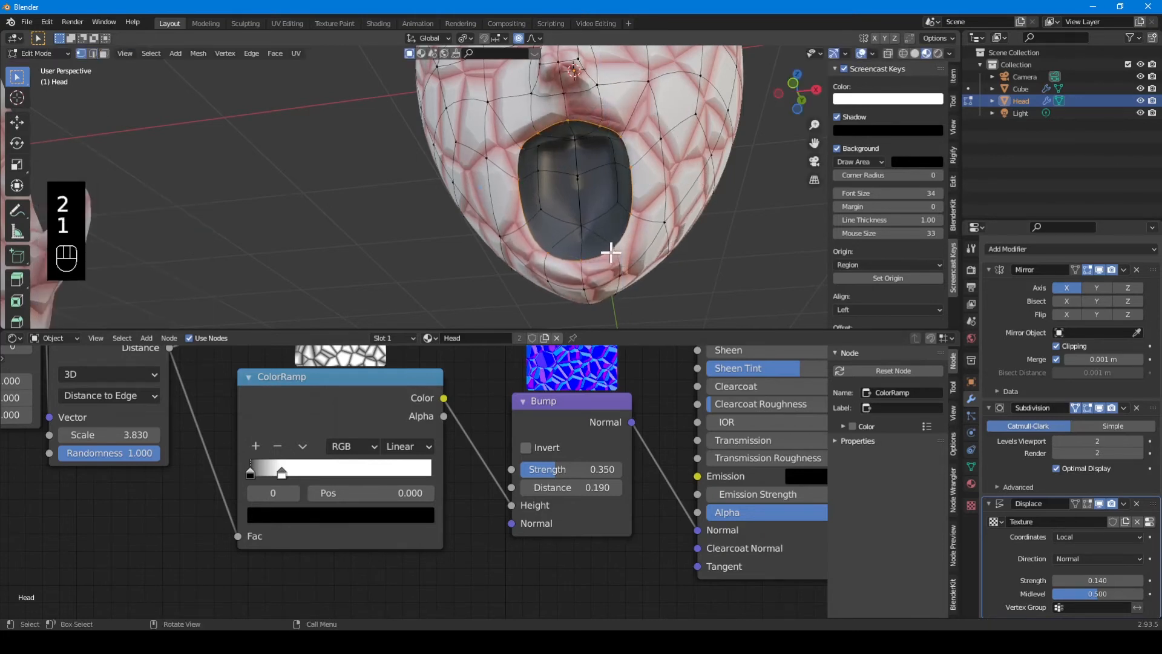
{"action": "key", "text": "g"}
{"action": "key", "text": "x"}
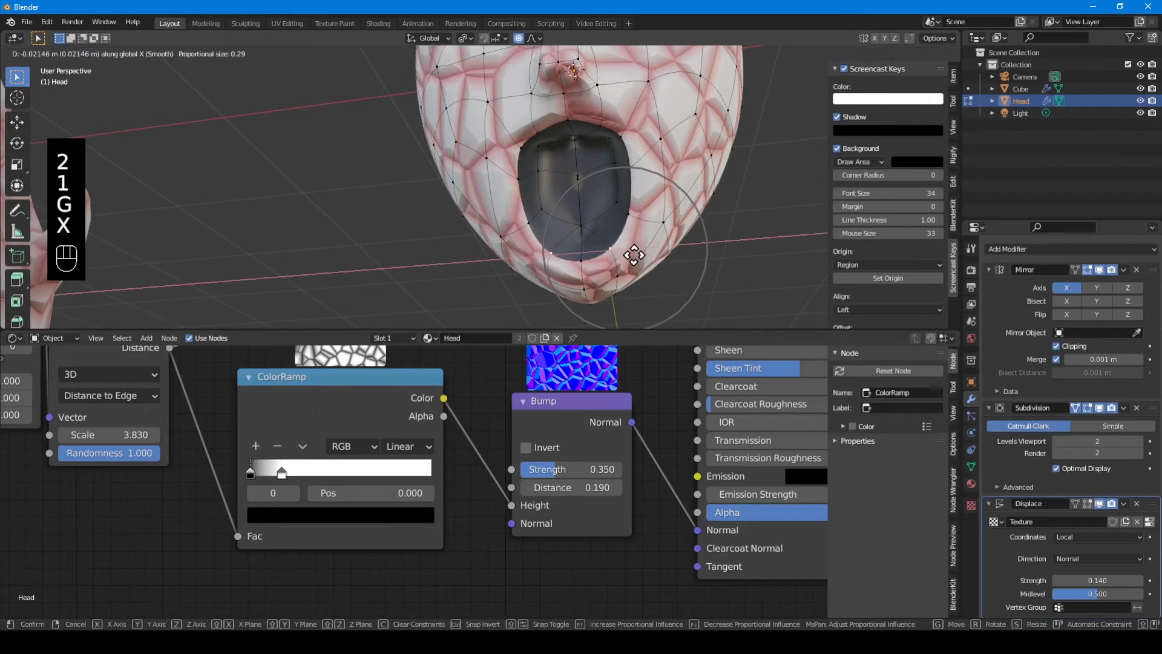
{"action": "left_click", "coordinate": [611, 263]}
{"action": "key", "text": "g"}
{"action": "key", "text": "z"}
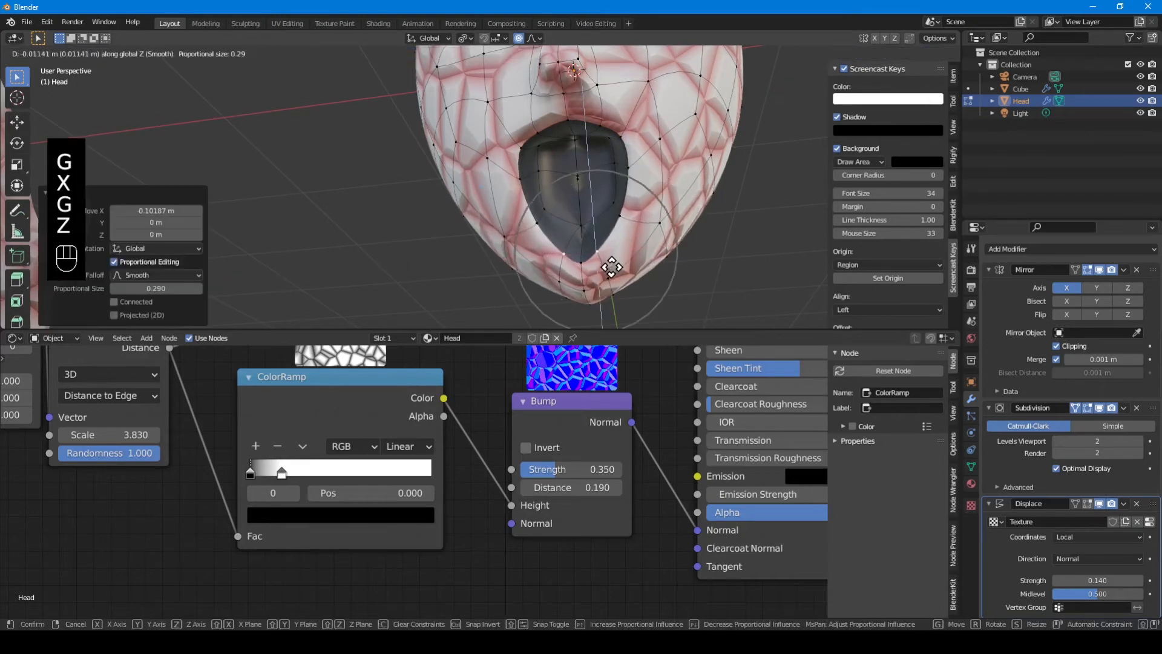
{"action": "scroll", "coordinate": [612, 266], "scroll_direction": "up", "scroll_amount": 6}
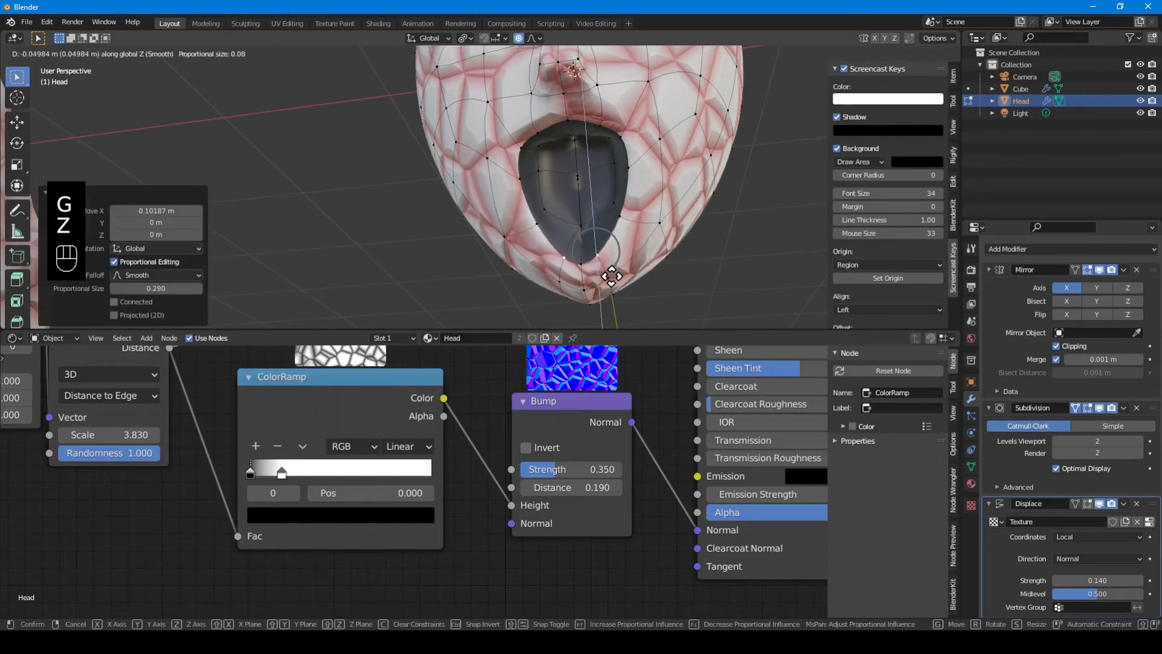
{"action": "left_click", "coordinate": [612, 276]}
{"action": "middle_click_drag", "start_coordinate": [604, 269], "coordinate": [540, 237]}
{"action": "key", "text": "Tab"}
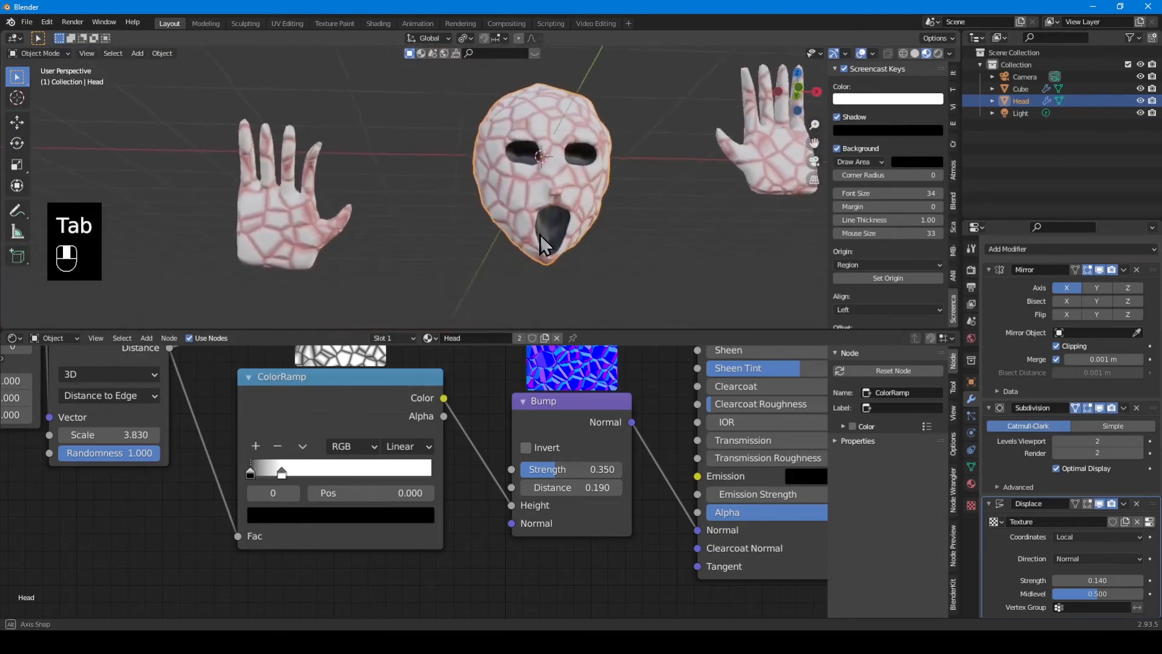
In Edit Mode, raise the vertex at the eye opening's upper inner corner about 0.15 m along Z.
{"action": "scroll", "coordinate": [538, 235], "scroll_direction": "up", "scroll_amount": 4}
{"action": "middle_click_drag", "start_coordinate": [623, 221], "coordinate": [496, 224], "text": "shift"}
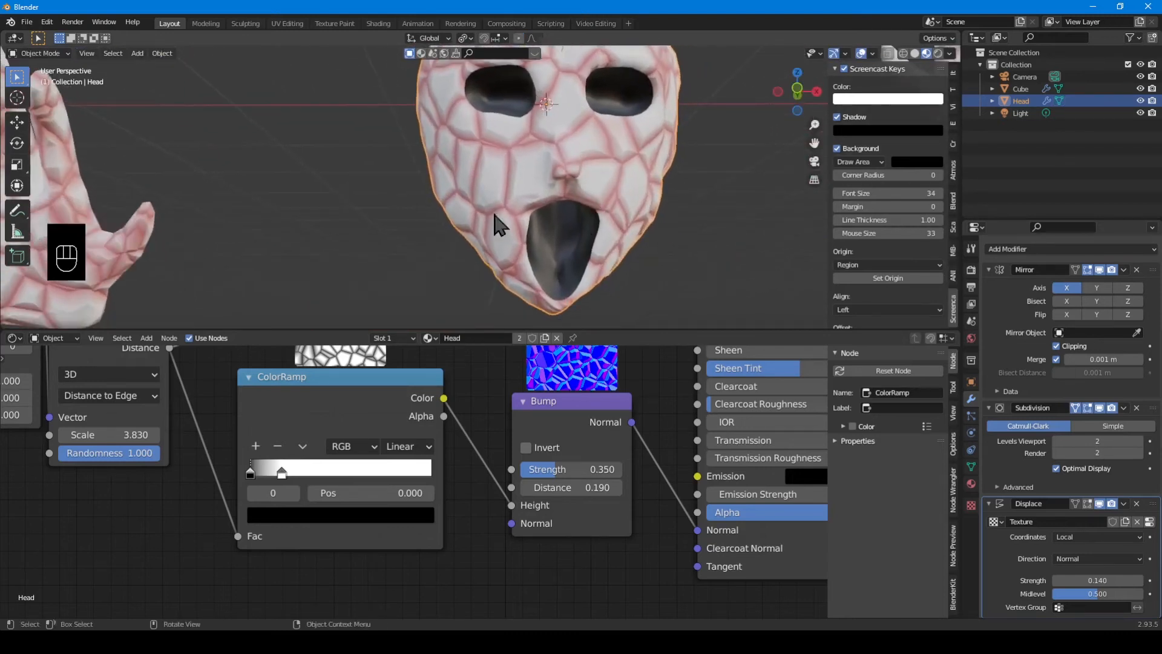
{"action": "scroll", "coordinate": [605, 188], "scroll_direction": "down", "scroll_amount": 3}
{"action": "middle_click_drag", "start_coordinate": [585, 196], "coordinate": [507, 165]}
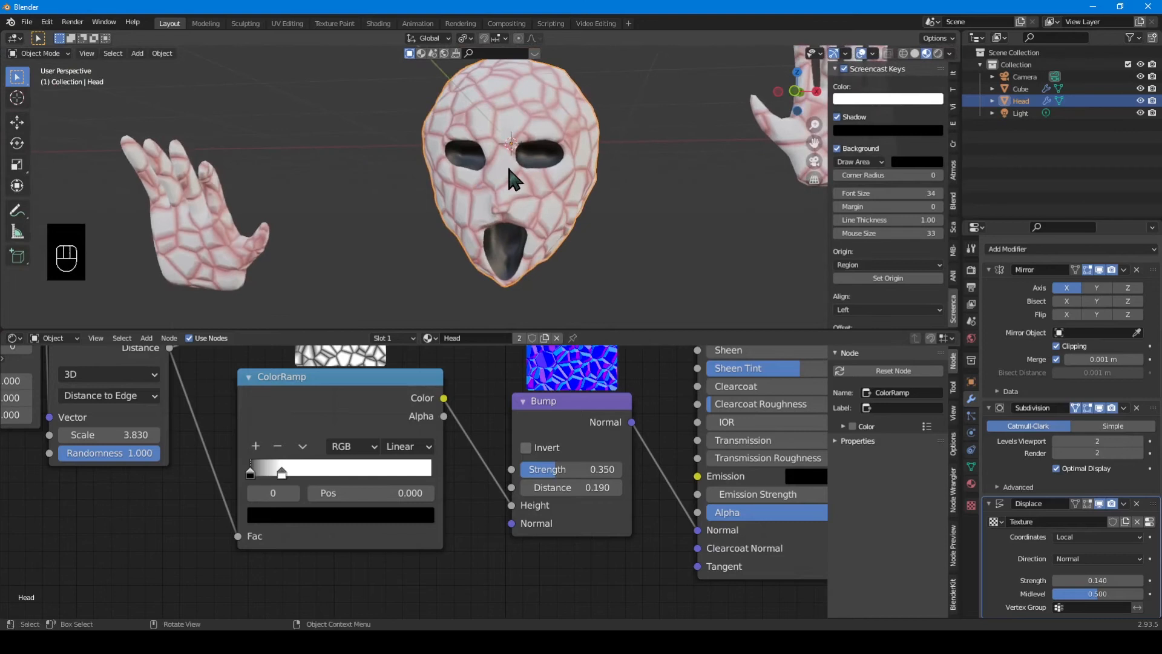
{"action": "scroll", "coordinate": [513, 167], "scroll_direction": "up", "scroll_amount": 3}
{"action": "key", "text": "Tab"}
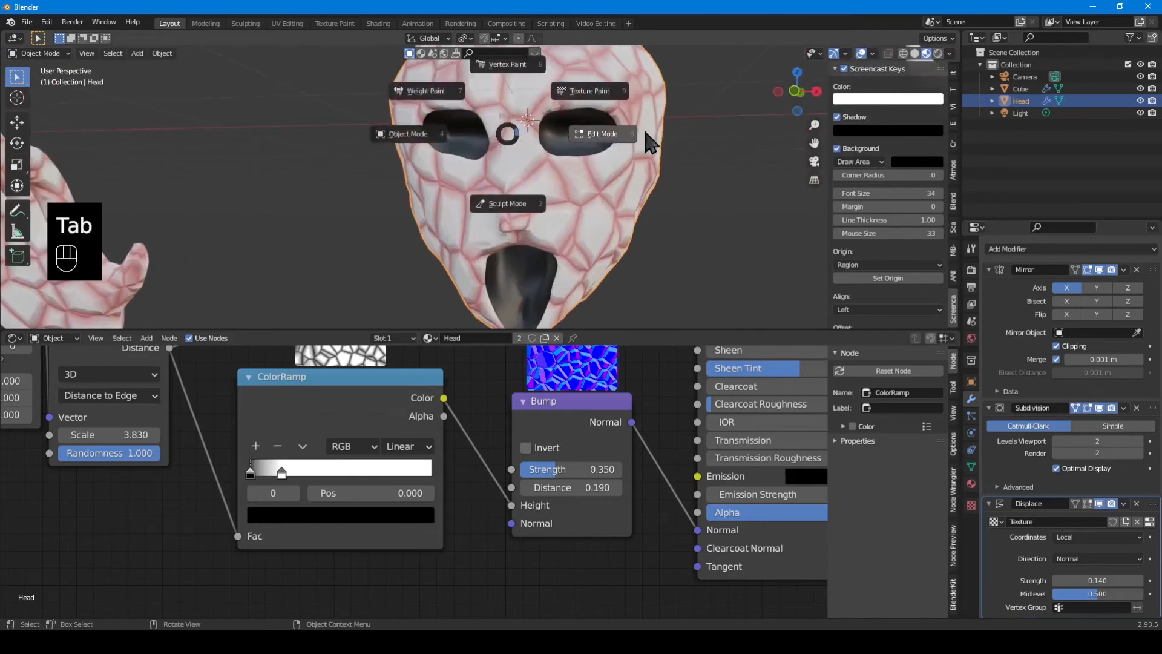
{"action": "middle_click_drag", "start_coordinate": [572, 120], "coordinate": [573, 150]}
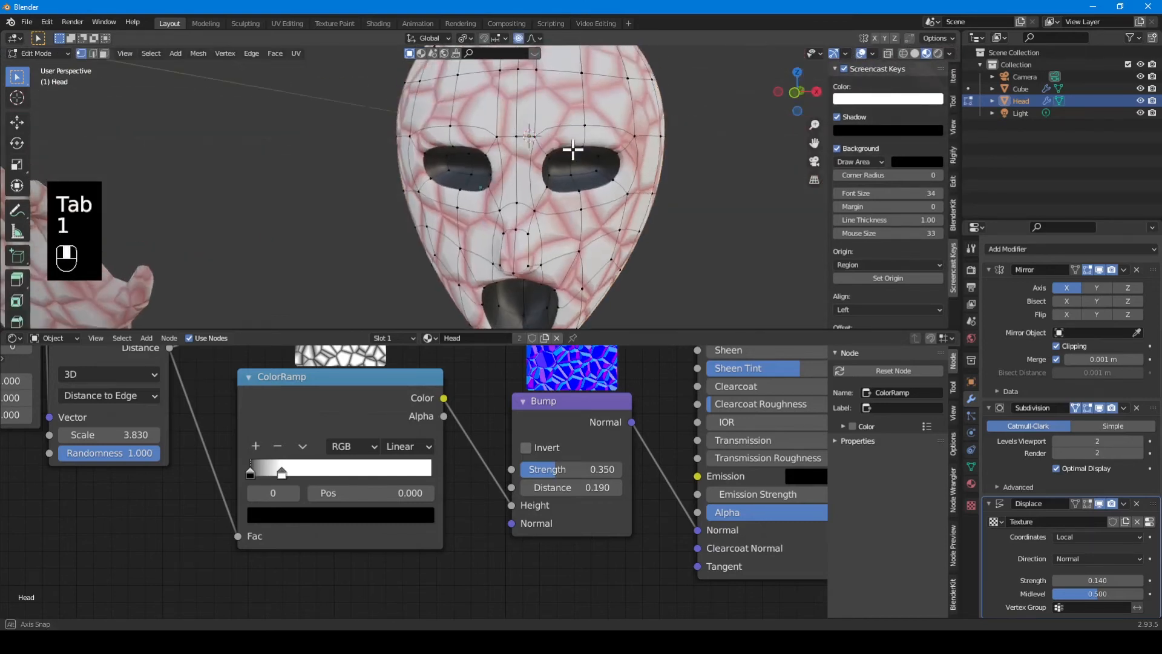
{"action": "scroll", "coordinate": [569, 152], "scroll_direction": "up", "scroll_amount": 3}
{"action": "middle_click_drag", "start_coordinate": [568, 190], "coordinate": [548, 229], "text": "shift"}
{"action": "middle_click_drag", "start_coordinate": [518, 93], "coordinate": [512, 224], "text": "shift"}
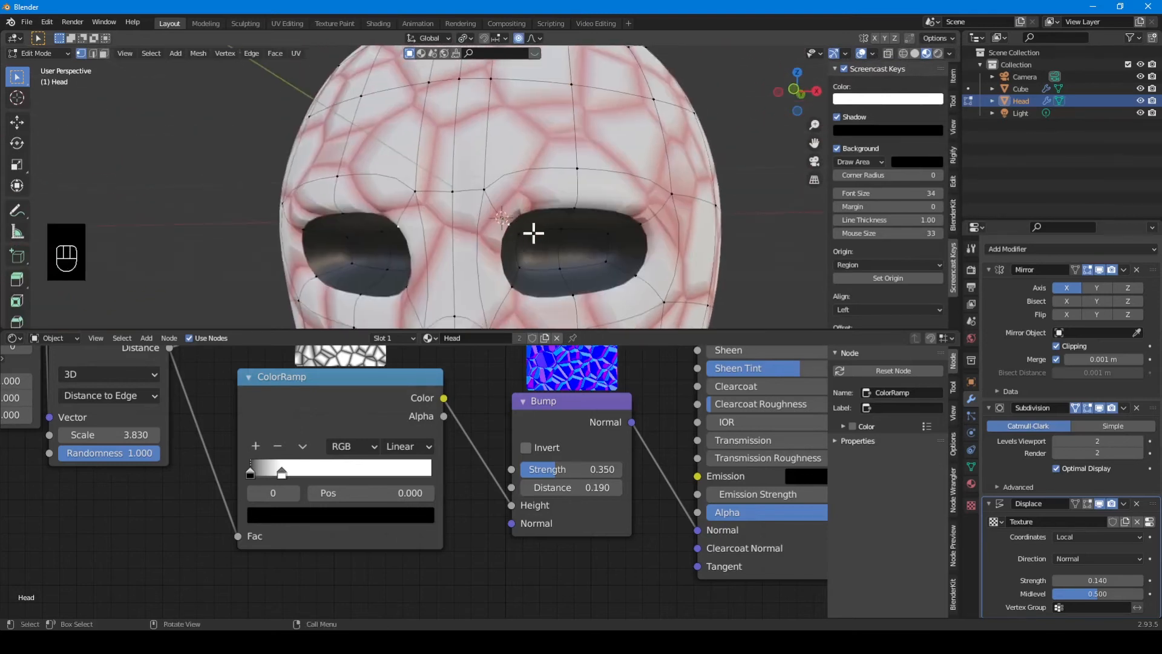
{"action": "key", "text": "g"}
{"action": "key", "text": "z"}
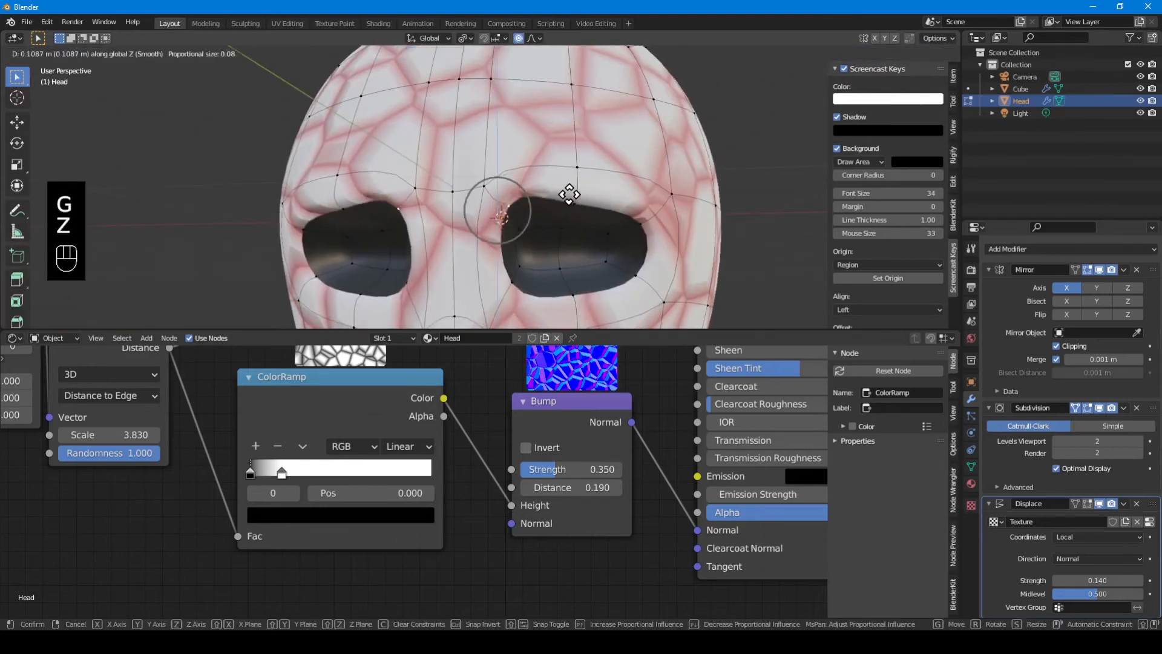
{"action": "left_click", "coordinate": [569, 179]}
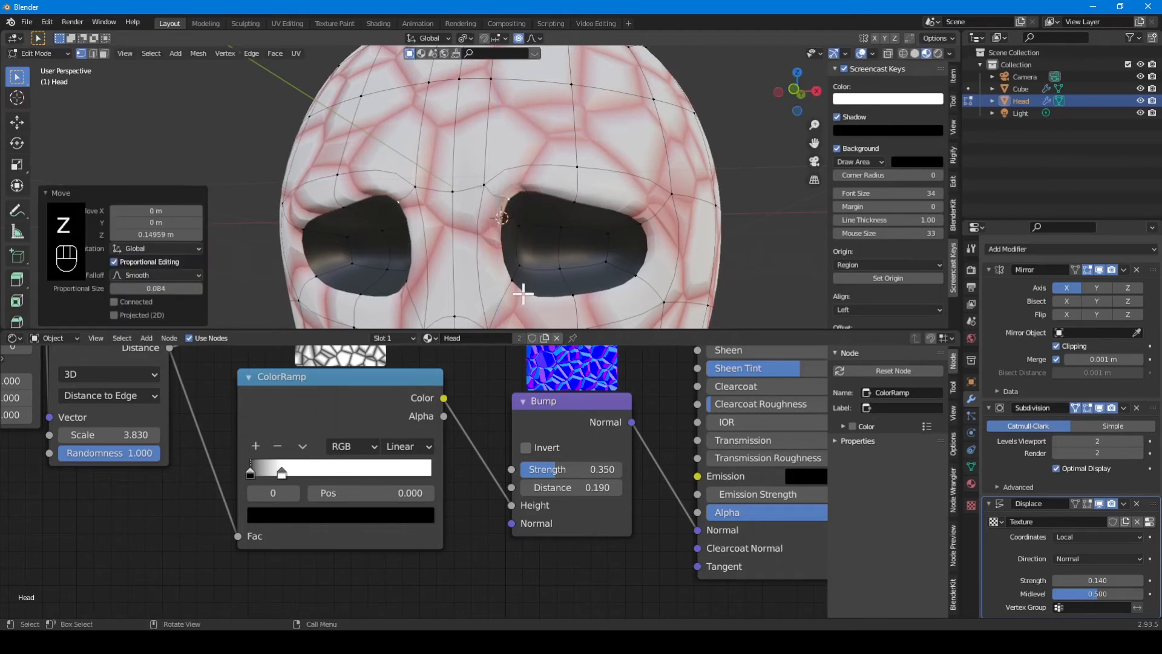
Raise the eye's lower inner corner vertex about 0.133 m and the lower eyelid's middle vertex about 0.074 m along Z.
{"action": "key", "text": "g"}
{"action": "key", "text": "z"}
{"action": "left_click", "coordinate": [516, 242]}
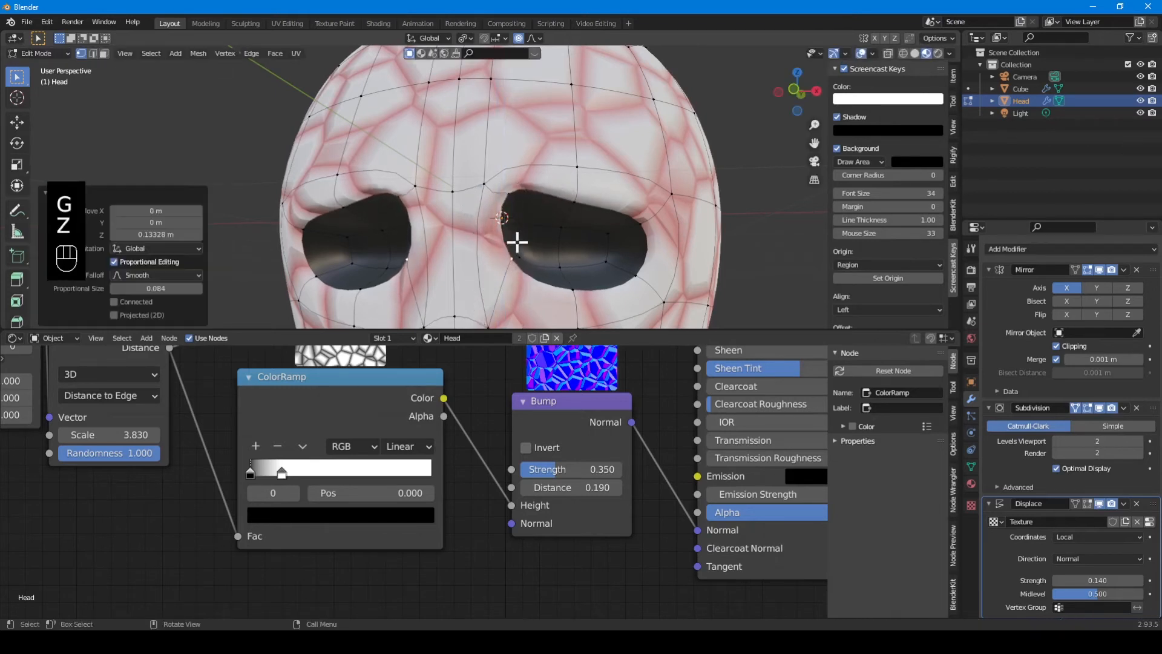
{"action": "key", "text": "g"}
{"action": "key", "text": "z"}
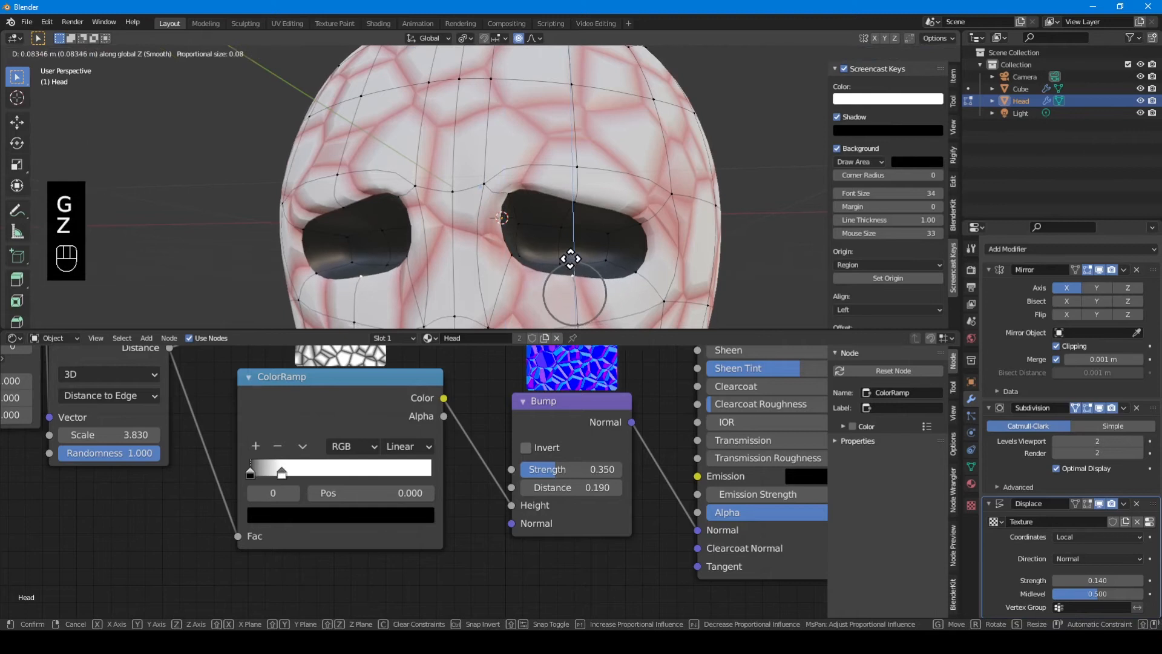
{"action": "left_click", "coordinate": [569, 263]}
{"action": "scroll", "coordinate": [591, 235], "scroll_direction": "down", "scroll_amount": 6}
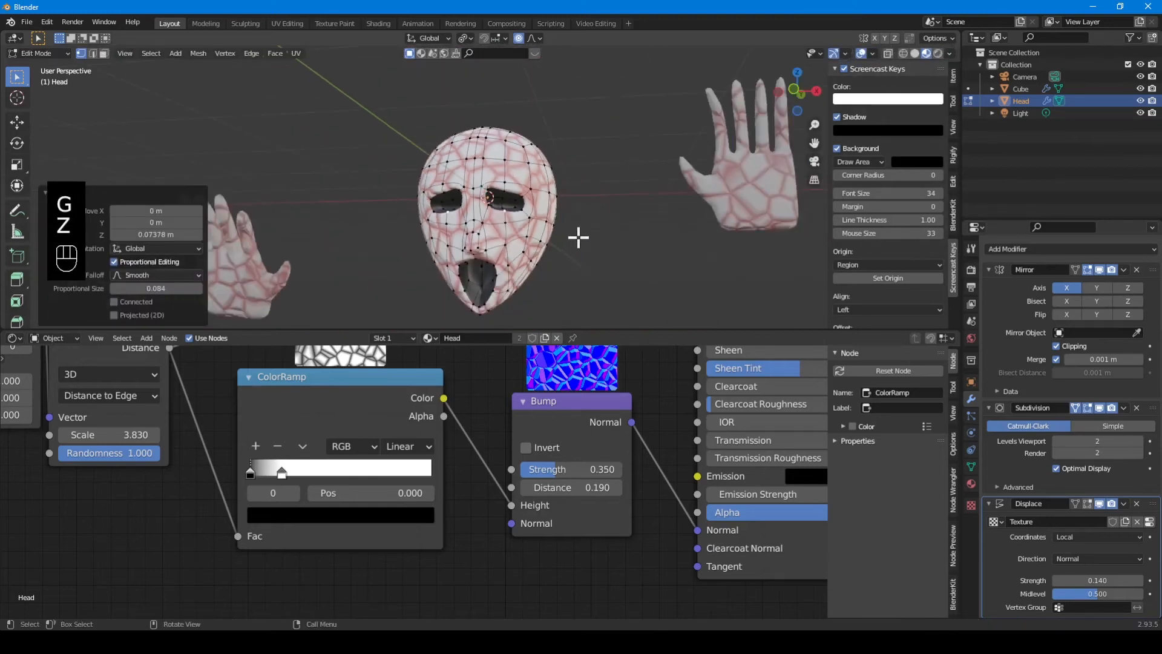
{"action": "key", "text": "Tab"}
Scale the upper face loops of the hand's little finger to 0.866 and move them down about 0.17 m to shorten it.
{"action": "scroll", "coordinate": [522, 232], "scroll_direction": "down", "scroll_amount": 4}
{"action": "key", "text": "alt+a"}
{"action": "middle_click_drag", "start_coordinate": [524, 231], "coordinate": [517, 274]}
{"action": "left_click", "coordinate": [678, 176]}
{"action": "scroll", "coordinate": [547, 245], "scroll_direction": "up", "scroll_amount": 6}
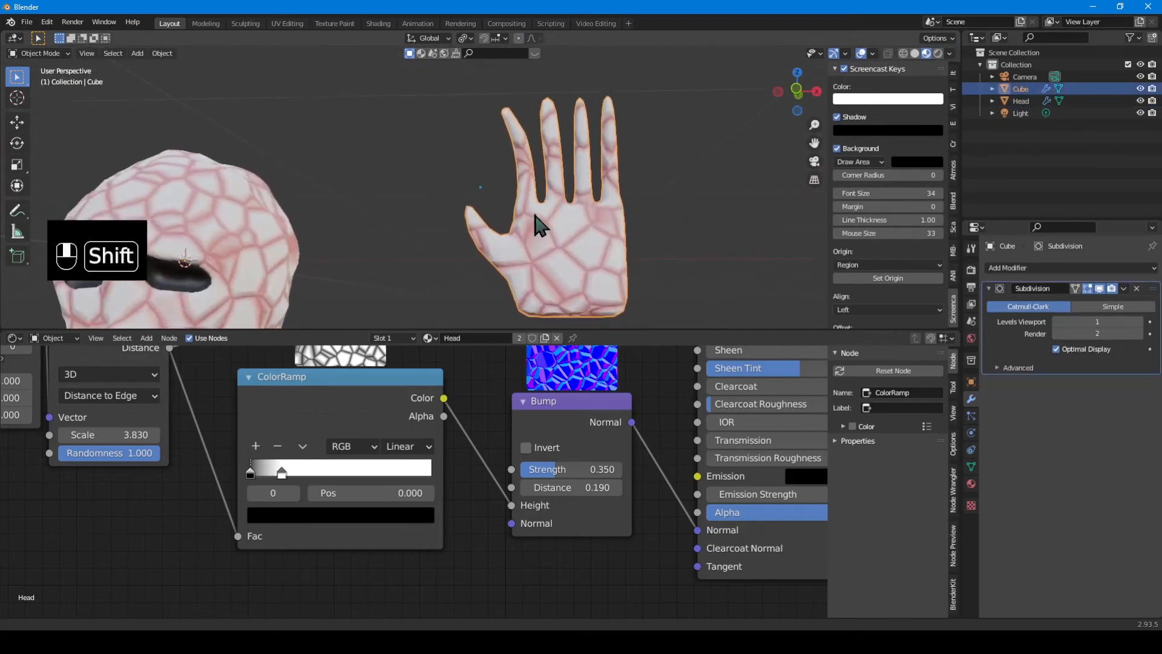
{"action": "key", "text": "Tab"}
{"action": "left_click", "coordinate": [633, 226]}
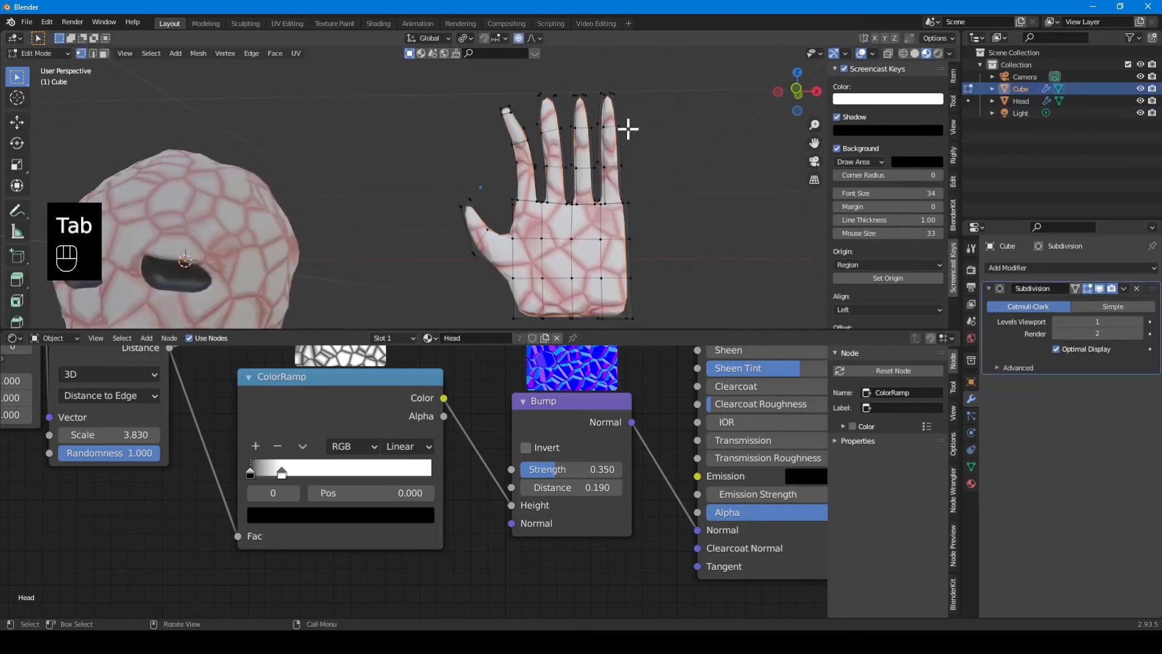
{"action": "left_click", "coordinate": [611, 95]}
{"action": "left_click", "coordinate": [617, 112], "text": "alt"}
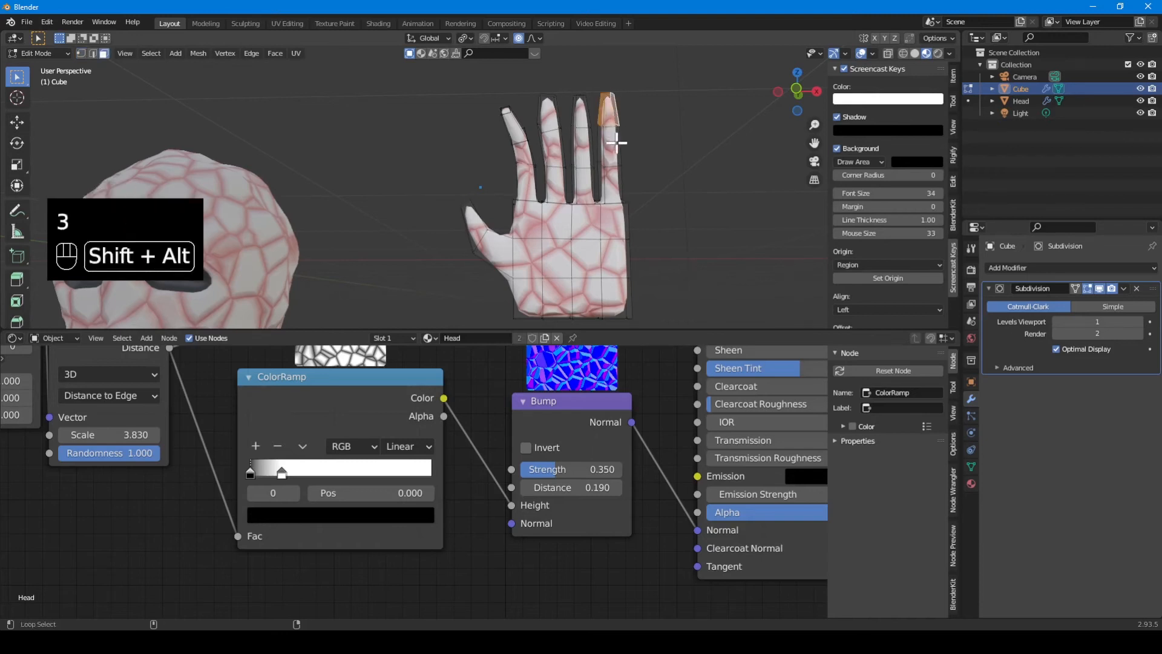
{"action": "key", "text": "s"}
{"action": "left_click", "coordinate": [705, 179]}
{"action": "key", "text": "g"}
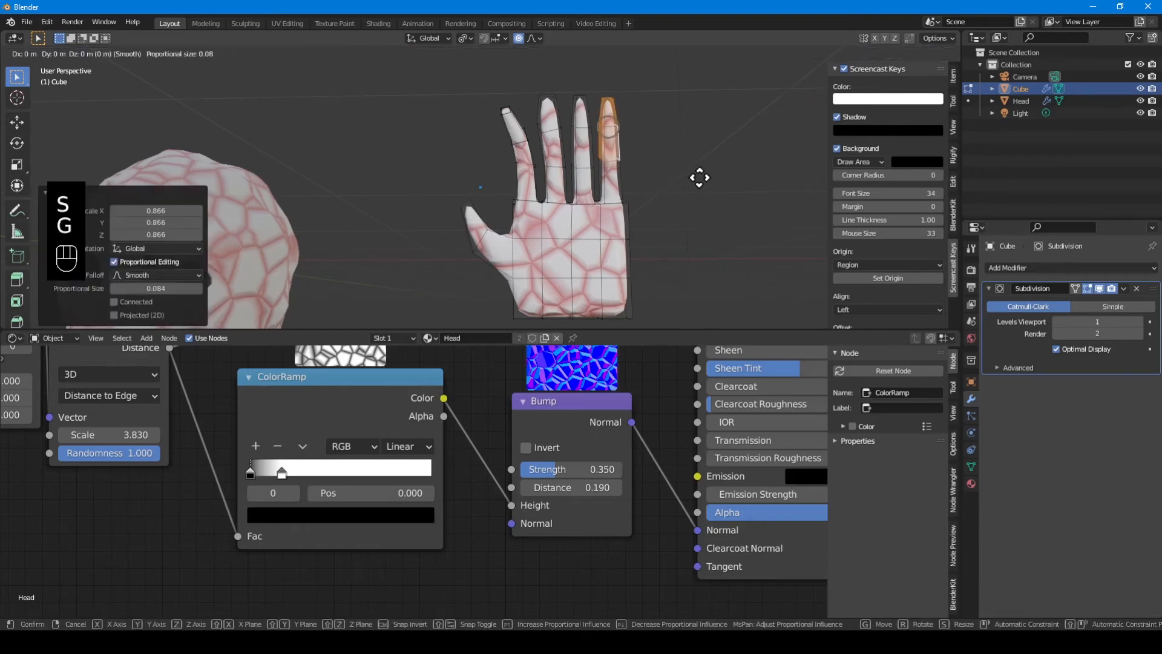
{"action": "left_click", "coordinate": [700, 199]}
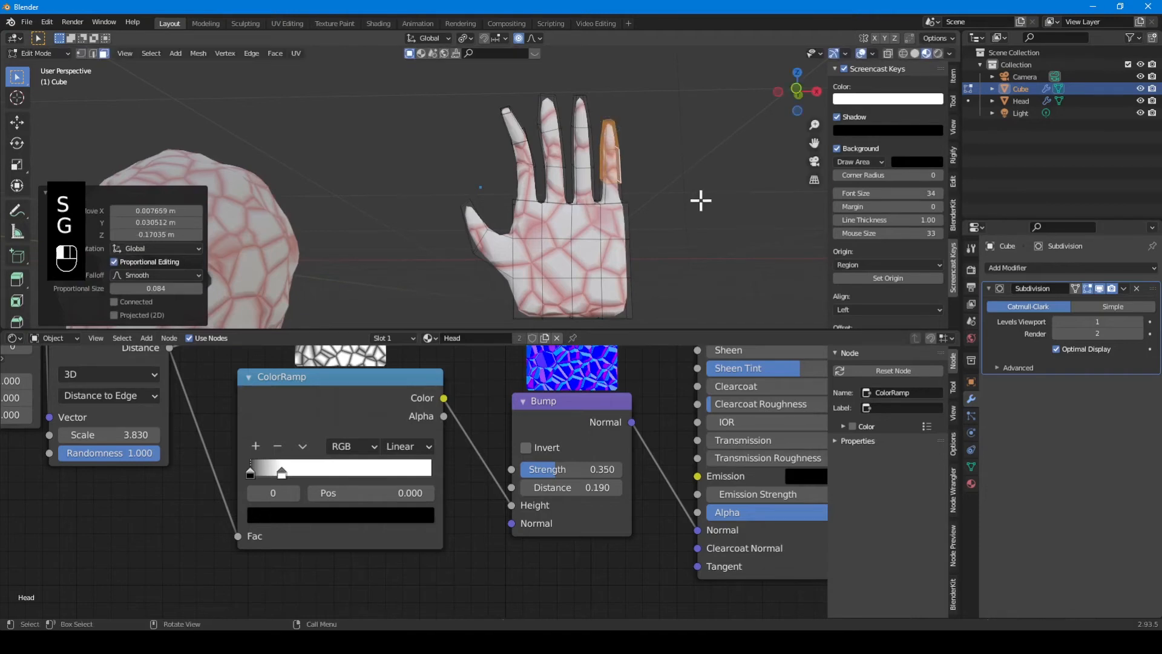
{"action": "key", "text": "Tab"}
{"action": "key", "text": "alt+a"}
Rotate the selected little-finger faces 8.16° in the front-facing view, then move them about 0.046 m along X and -0.028 m along Z.
{"action": "left_click", "coordinate": [615, 169]}
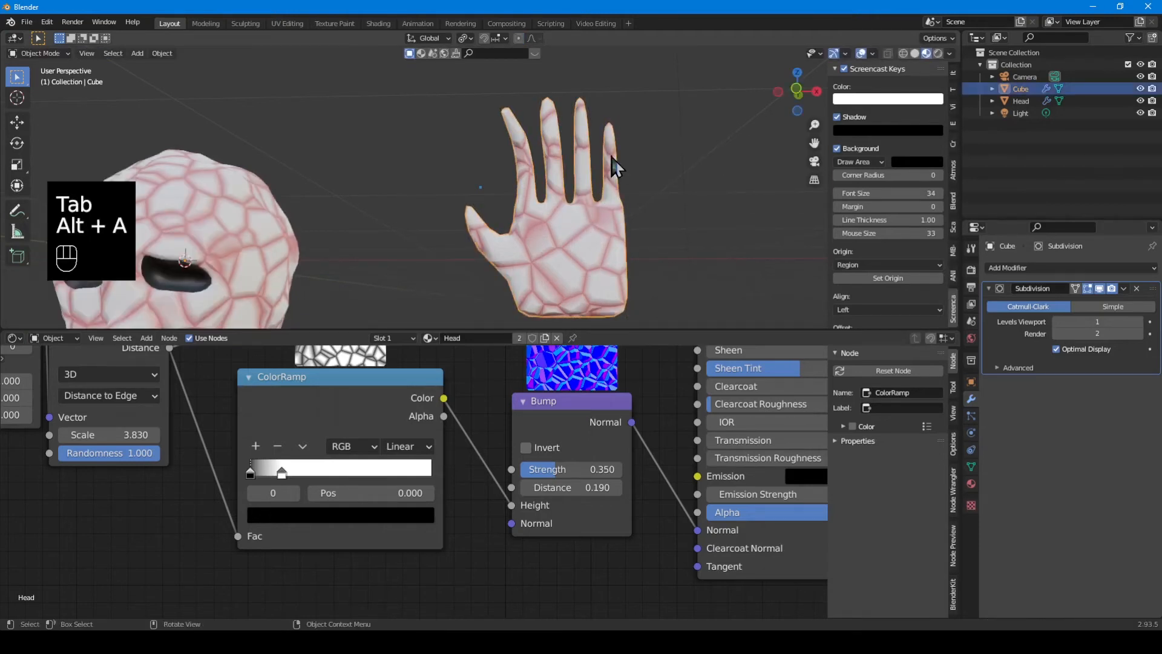
{"action": "key", "text": "Tab"}
{"action": "key", "text": "r"}
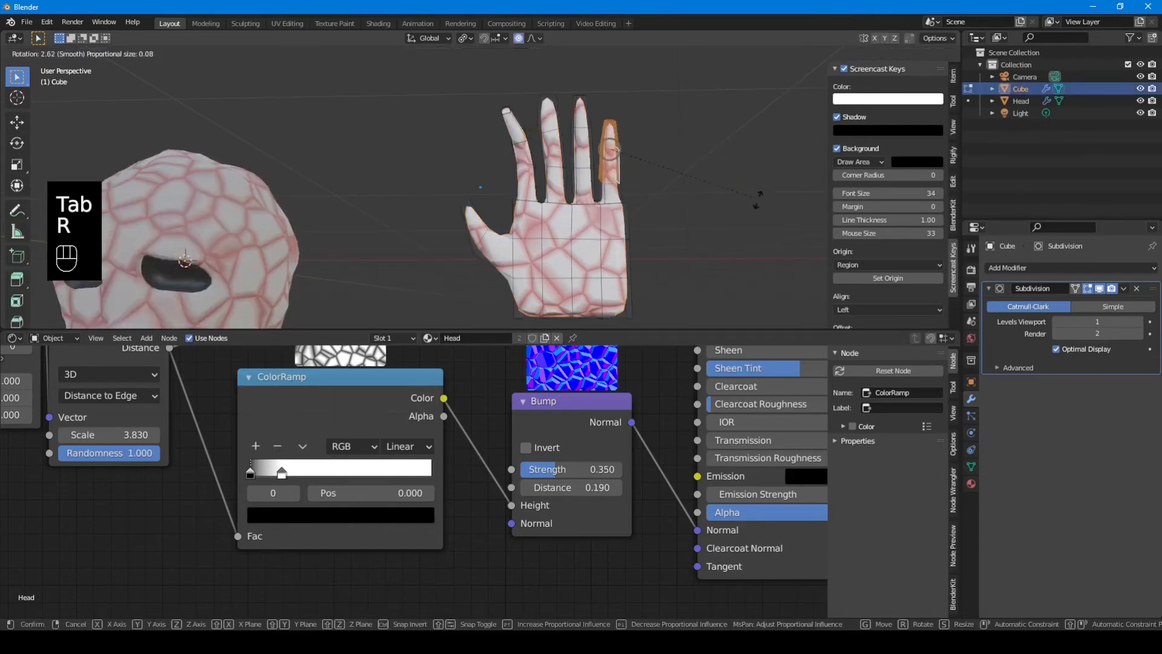
{"action": "left_click", "coordinate": [768, 221]}
{"action": "key", "text": "g"}
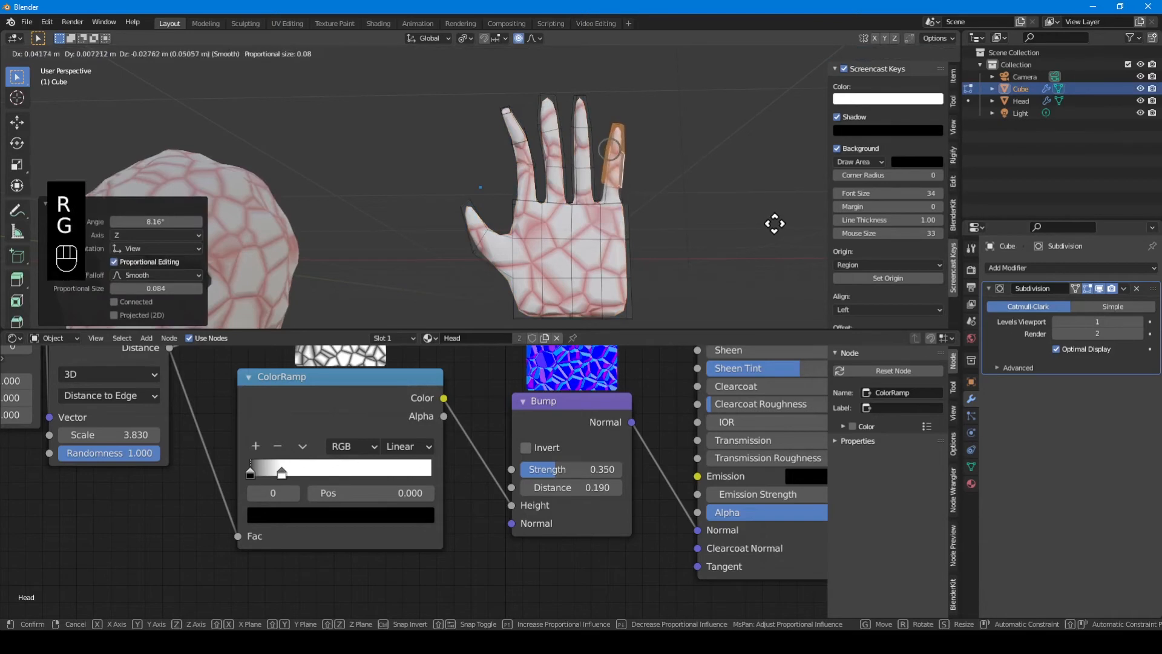
{"action": "left_click", "coordinate": [773, 224]}
From the side, rotate the little-finger faces -12.7° and shift them slightly toward -Y and down, then return to Object Mode.
{"action": "middle_click_drag", "start_coordinate": [702, 236], "coordinate": [572, 251]}
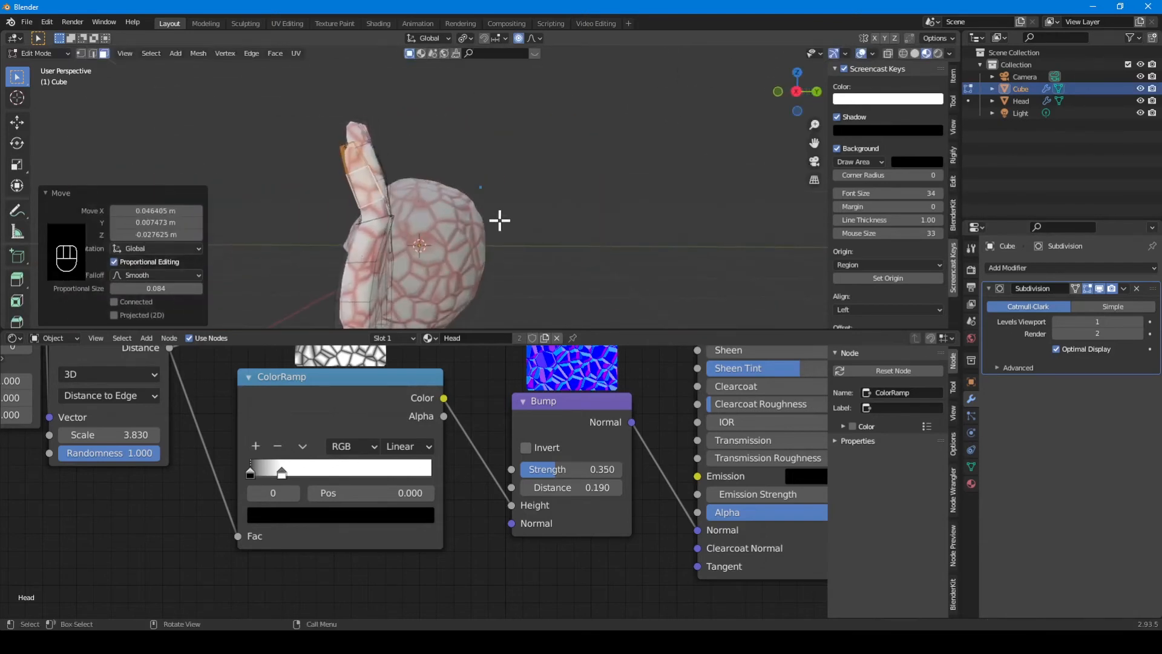
{"action": "key", "text": "r"}
{"action": "left_click", "coordinate": [241, 215]}
{"action": "key", "text": "g"}
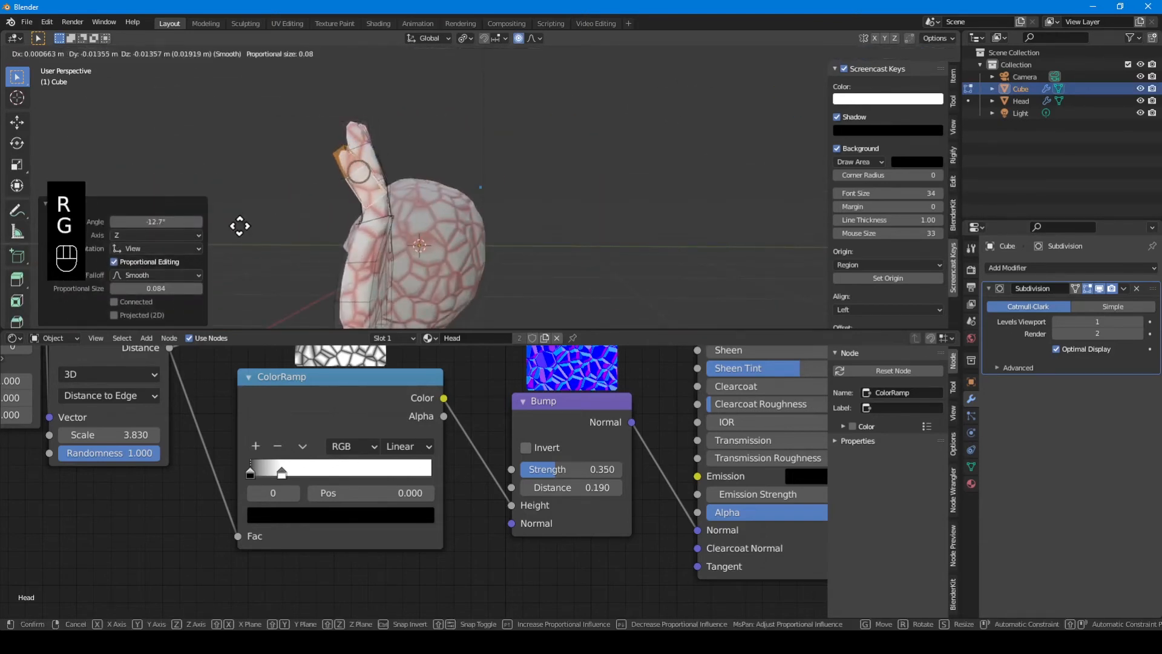
{"action": "left_click", "coordinate": [233, 226]}
{"action": "key", "text": "Tab"}
{"action": "left_click", "coordinate": [224, 224]}
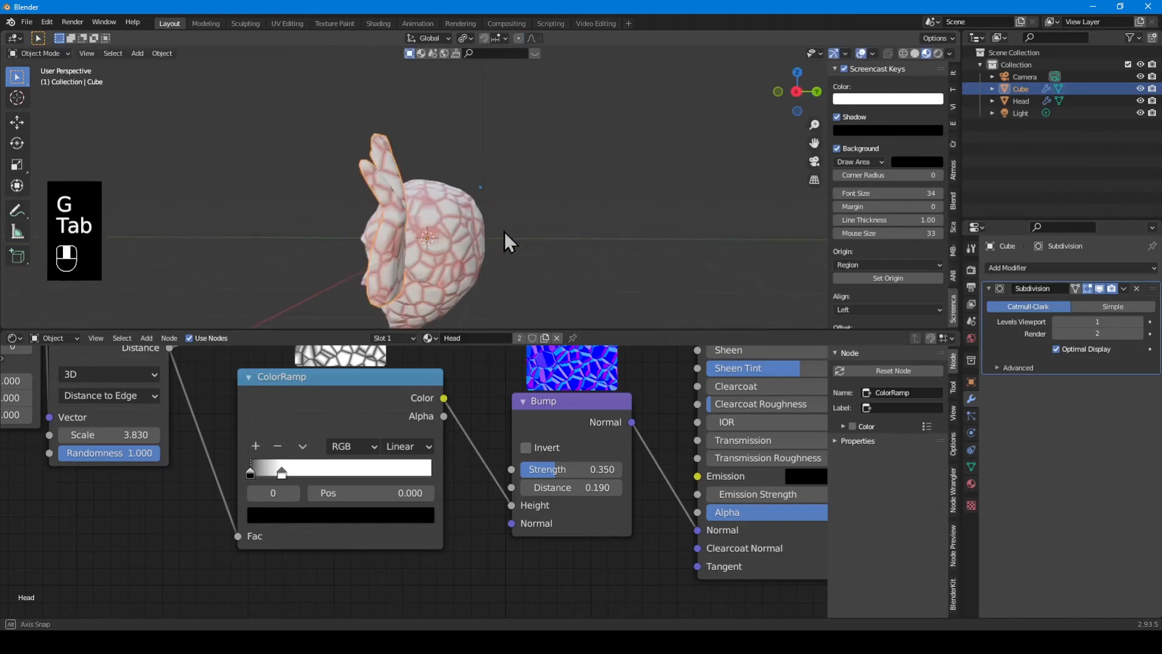
In Edit Mode, select the wrist's open edge loop on the hand at negative X and round it with LoopTools Circle.
{"action": "middle_click_drag", "start_coordinate": [505, 233], "coordinate": [503, 257]}
{"action": "scroll", "coordinate": [499, 256], "scroll_direction": "down", "scroll_amount": 8}
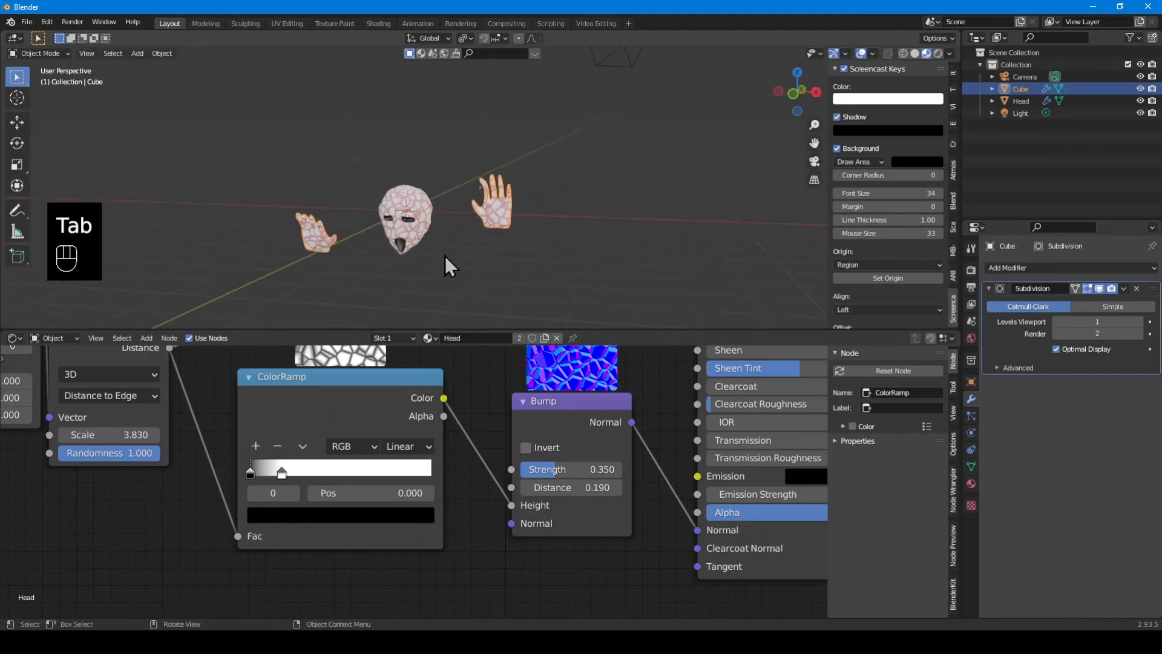
{"action": "scroll", "coordinate": [454, 265], "scroll_direction": "up", "scroll_amount": 5}
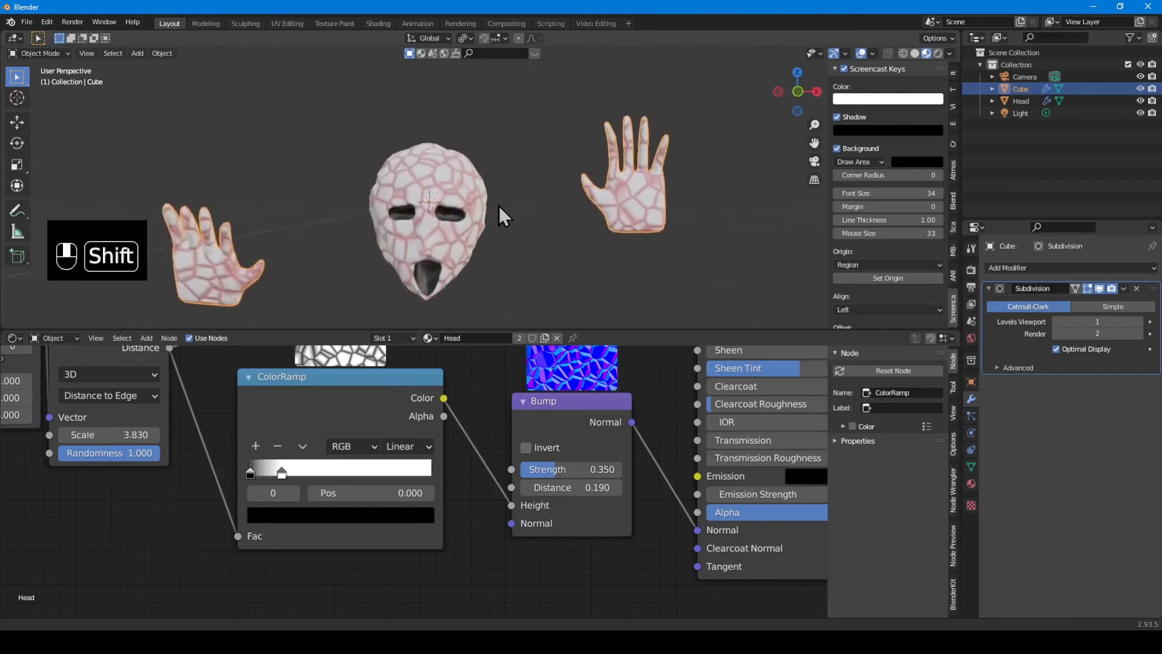
{"action": "middle_click_drag", "start_coordinate": [498, 205], "coordinate": [552, 165], "text": "shift"}
{"action": "key", "text": "Tab"}
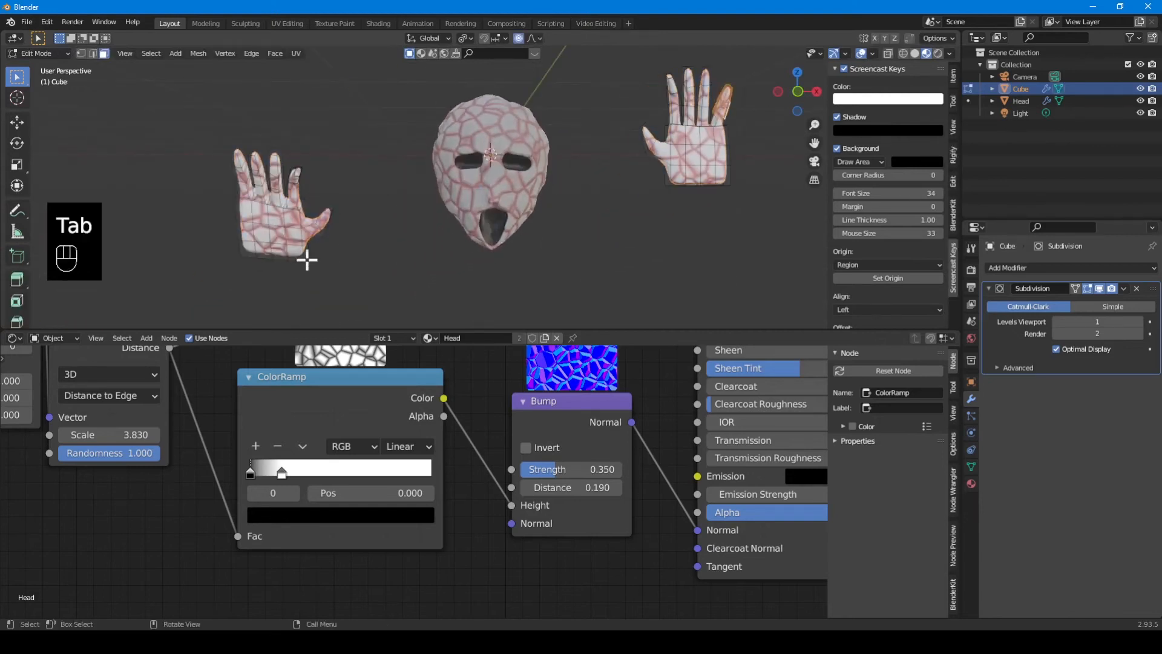
{"action": "middle_click_drag", "start_coordinate": [272, 270], "coordinate": [394, 117]}
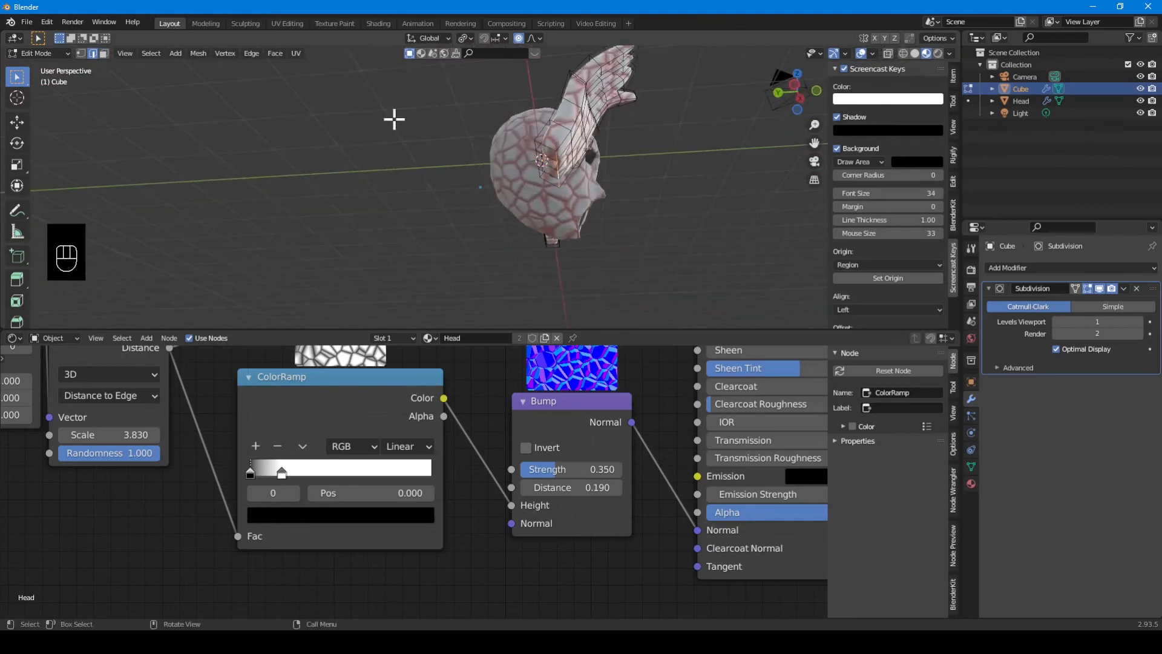
{"action": "key", "text": "KP_Decimal"}
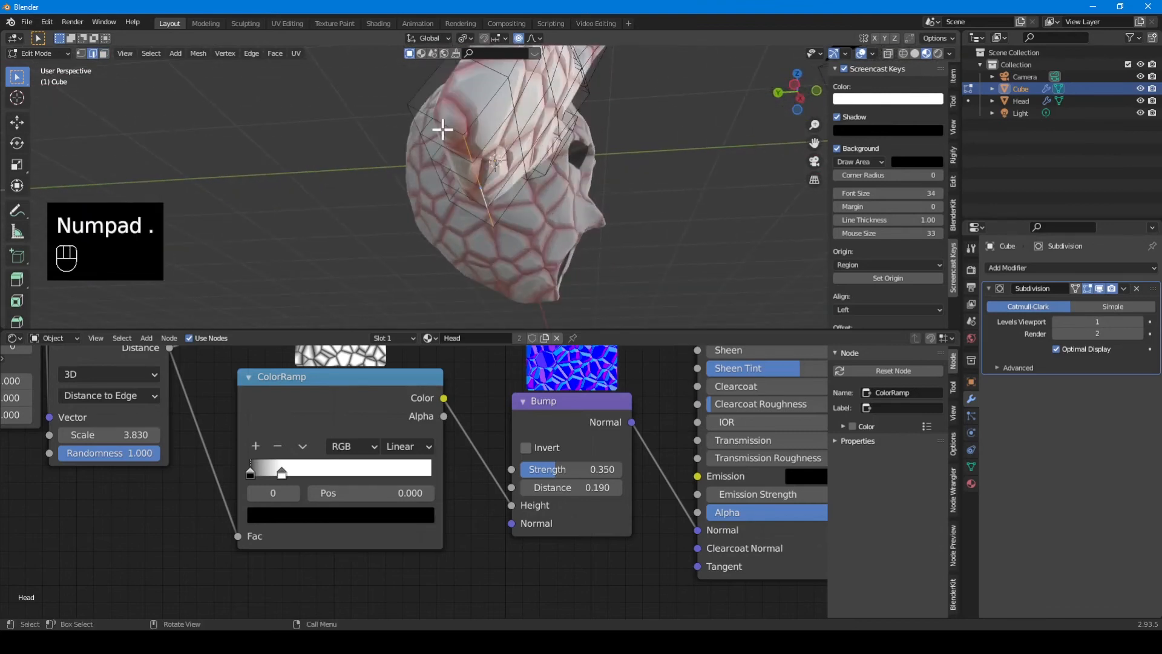
{"action": "key", "text": "2"}
{"action": "left_click", "coordinate": [437, 123], "text": "alt"}
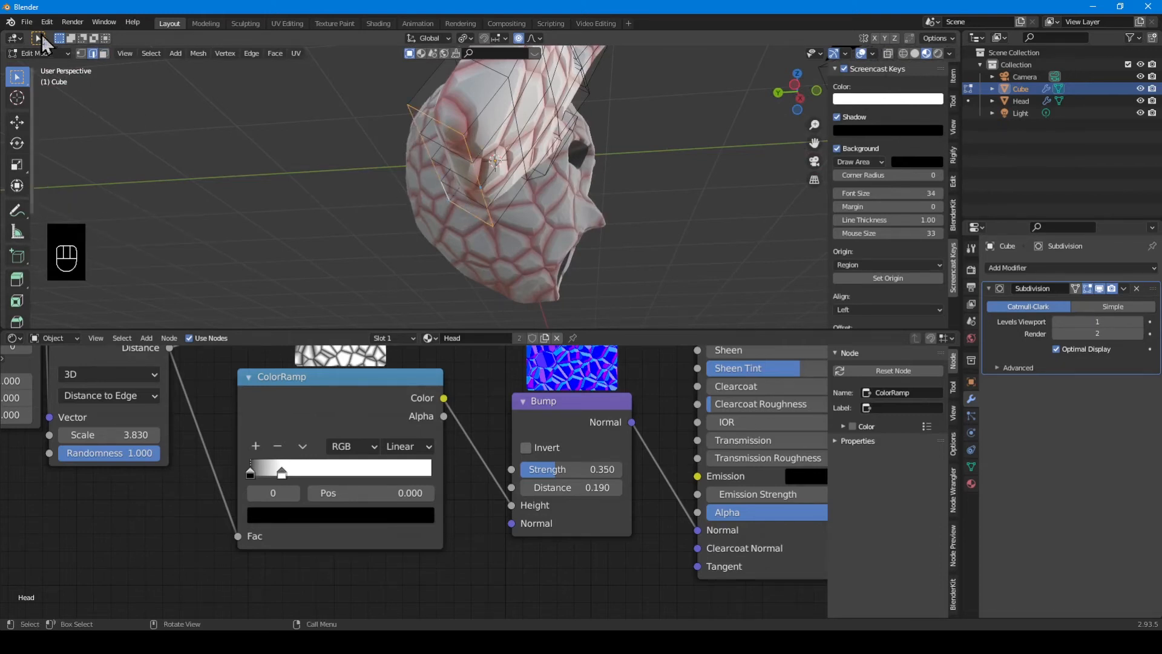
{"action": "left_click", "coordinate": [953, 71]}
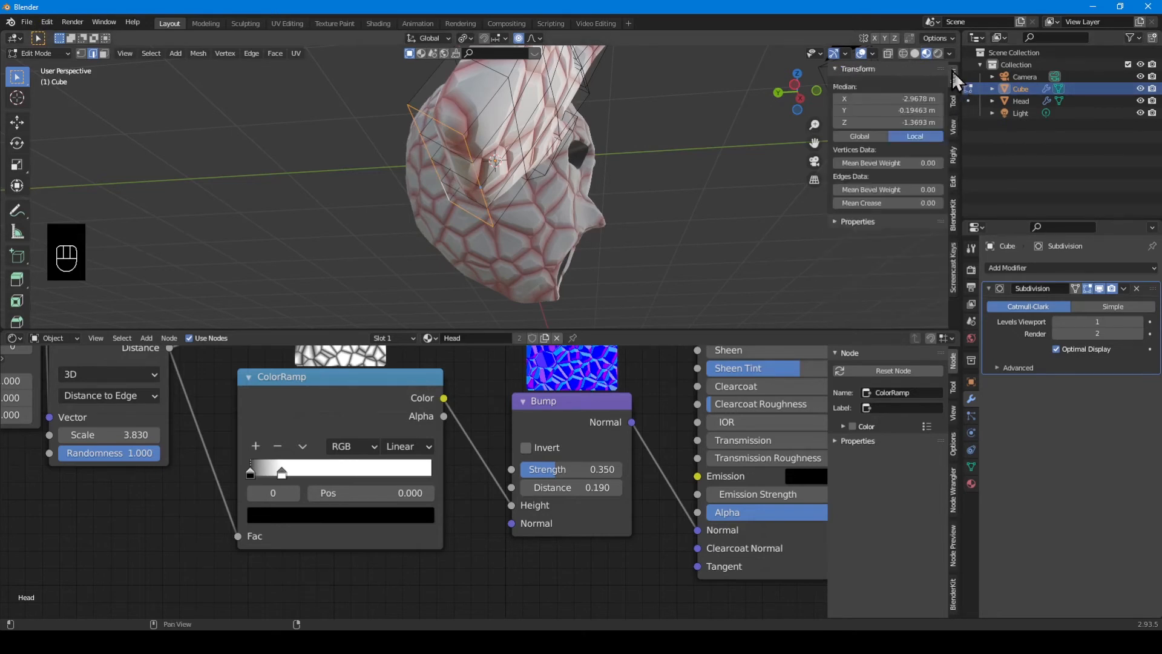
{"action": "left_click", "coordinate": [953, 103]}
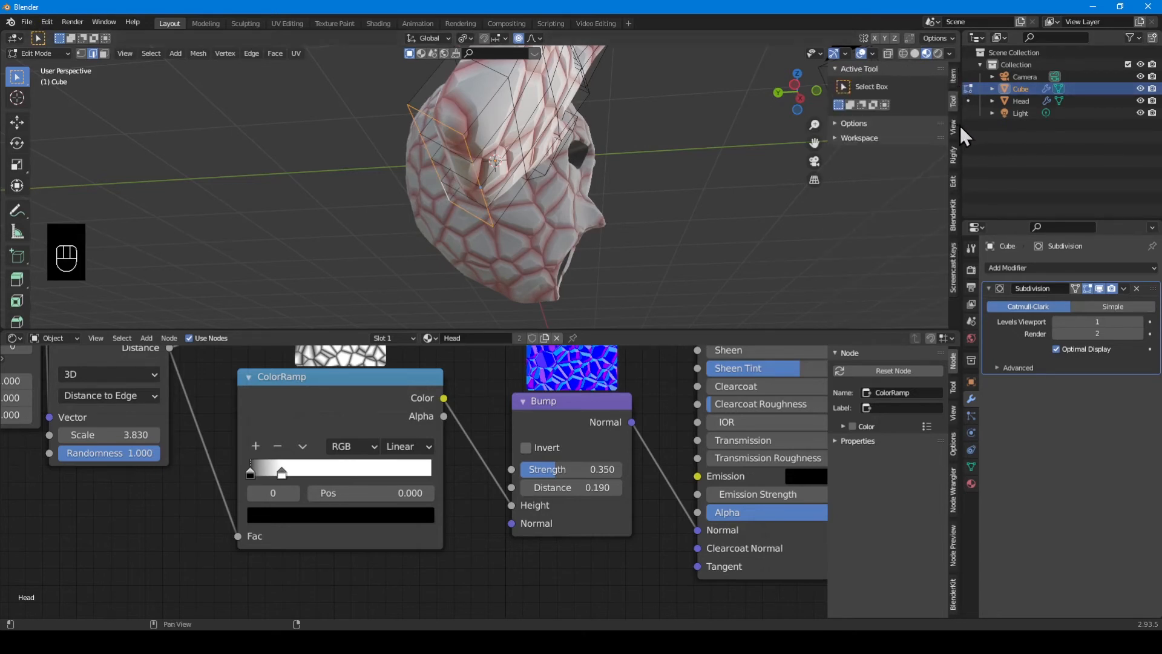
{"action": "left_click", "coordinate": [953, 177]}
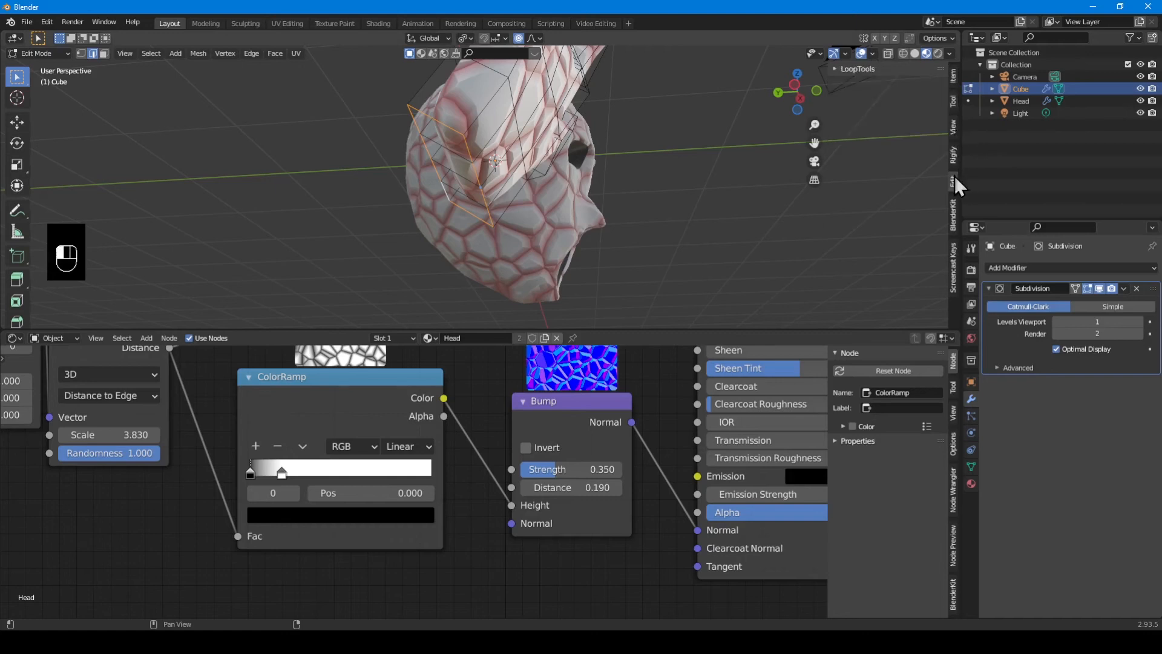
{"action": "left_click", "coordinate": [836, 68]}
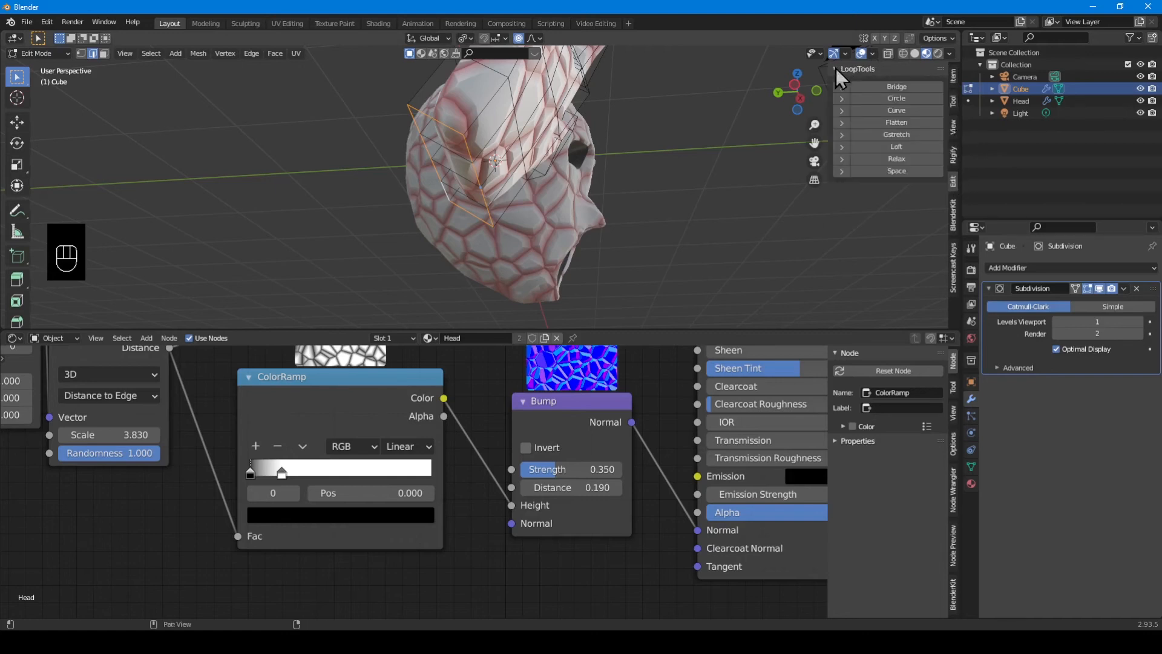
{"action": "left_click", "coordinate": [902, 96]}
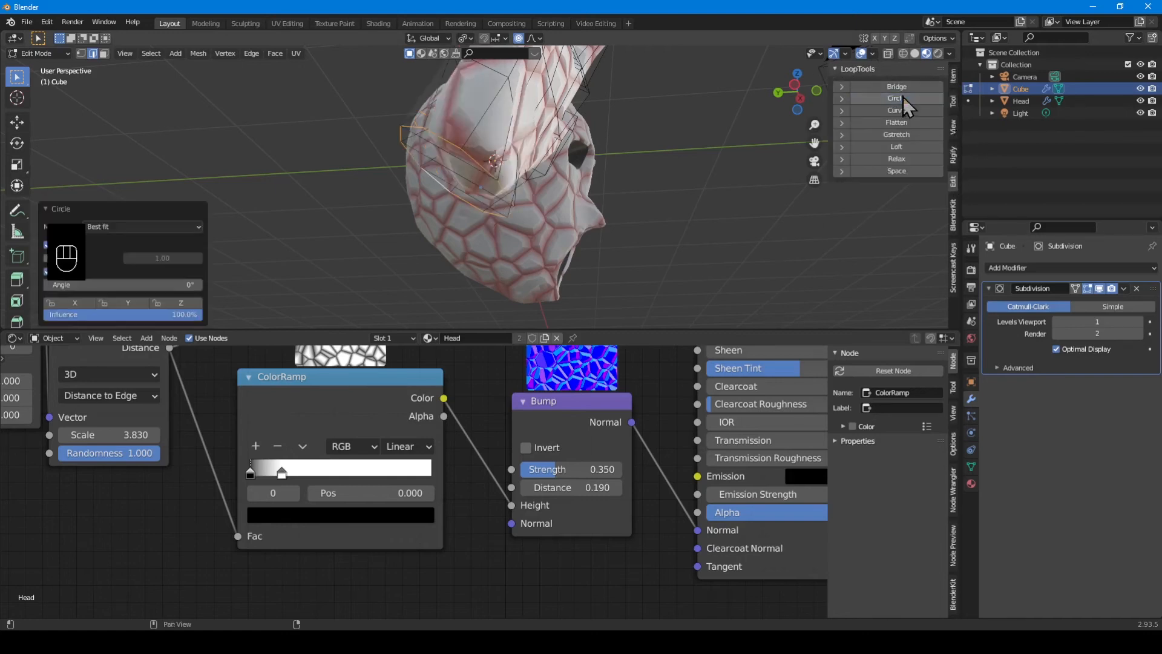
Scale the rounded wrist loop of the negative-X hand to 0.804.
{"action": "middle_click_drag", "start_coordinate": [493, 152], "coordinate": [402, 206]}
{"action": "key", "text": "s"}
{"action": "left_click", "coordinate": [614, 170]}
Select the whole bottom edge loop at the positive-X hand's wrist and round it with LoopTools Circle.
{"action": "scroll", "coordinate": [438, 202], "scroll_direction": "down", "scroll_amount": 8}
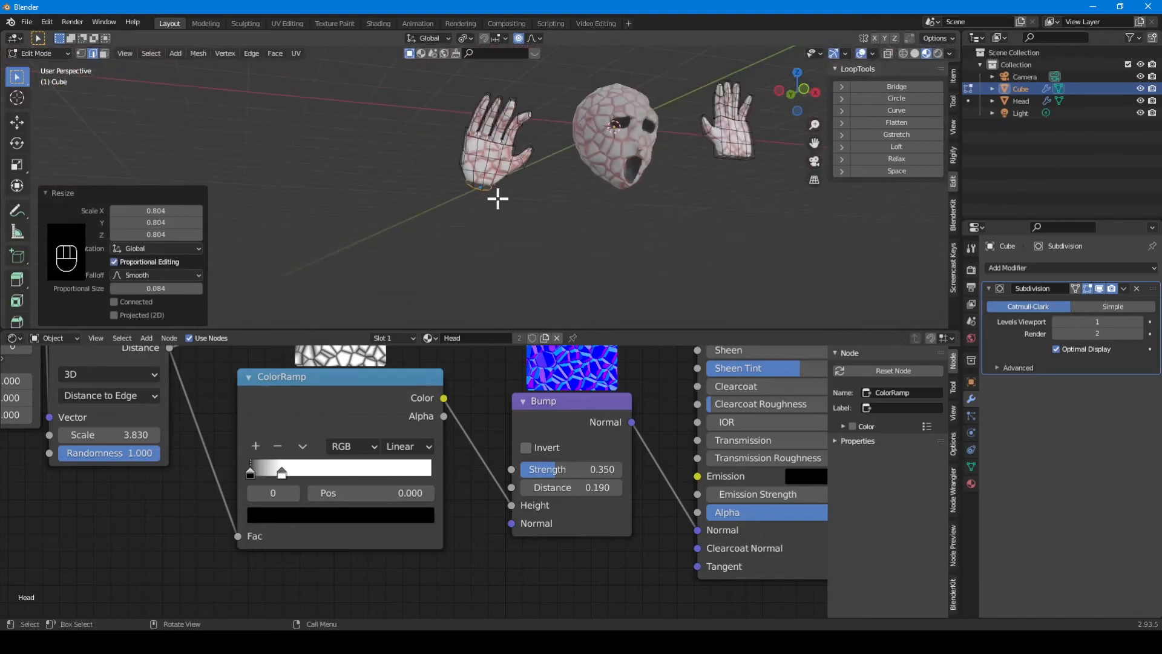
{"action": "middle_click_drag", "start_coordinate": [662, 157], "coordinate": [453, 206]}
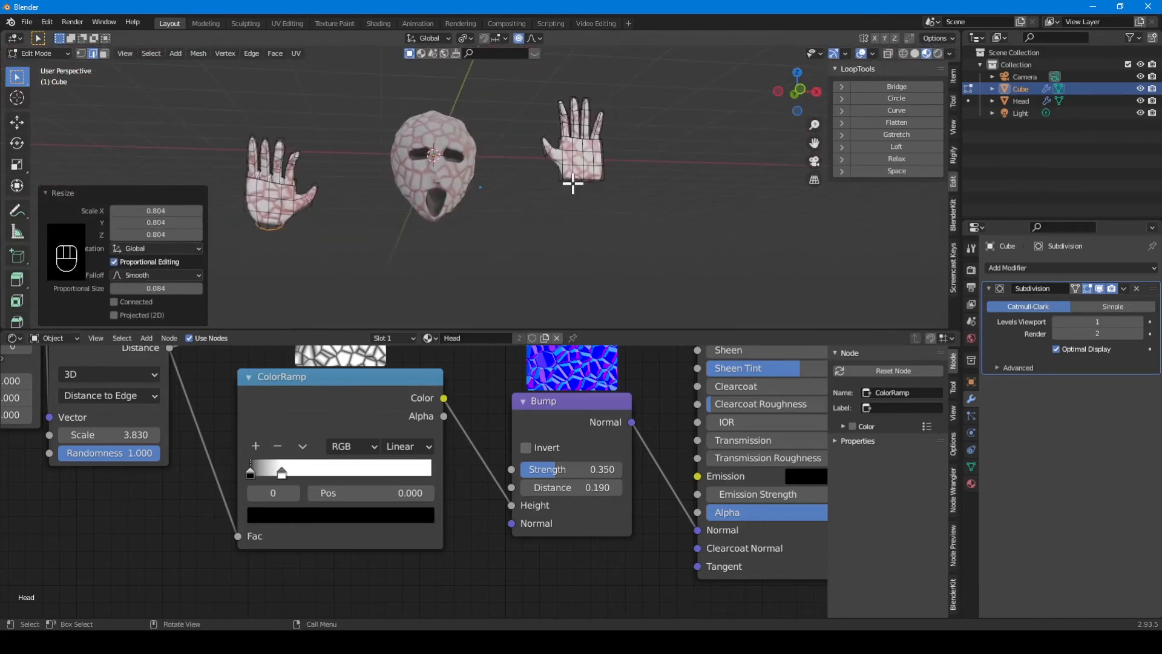
{"action": "left_click", "coordinate": [591, 180], "text": "alt"}
{"action": "scroll", "coordinate": [605, 184], "scroll_direction": "up", "scroll_amount": 4}
{"action": "middle_click_drag", "start_coordinate": [635, 194], "coordinate": [552, 259], "text": "shift"}
{"action": "left_click", "coordinate": [562, 272], "text": "alt"}
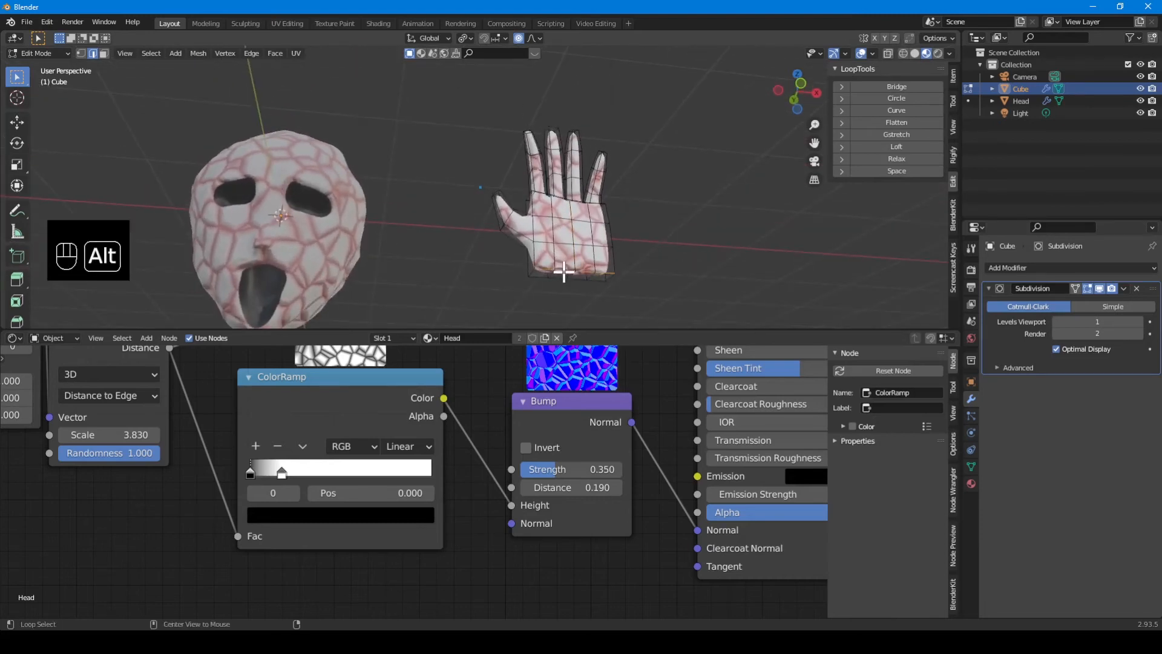
{"action": "left_click", "coordinate": [560, 280], "text": "alt+shift"}
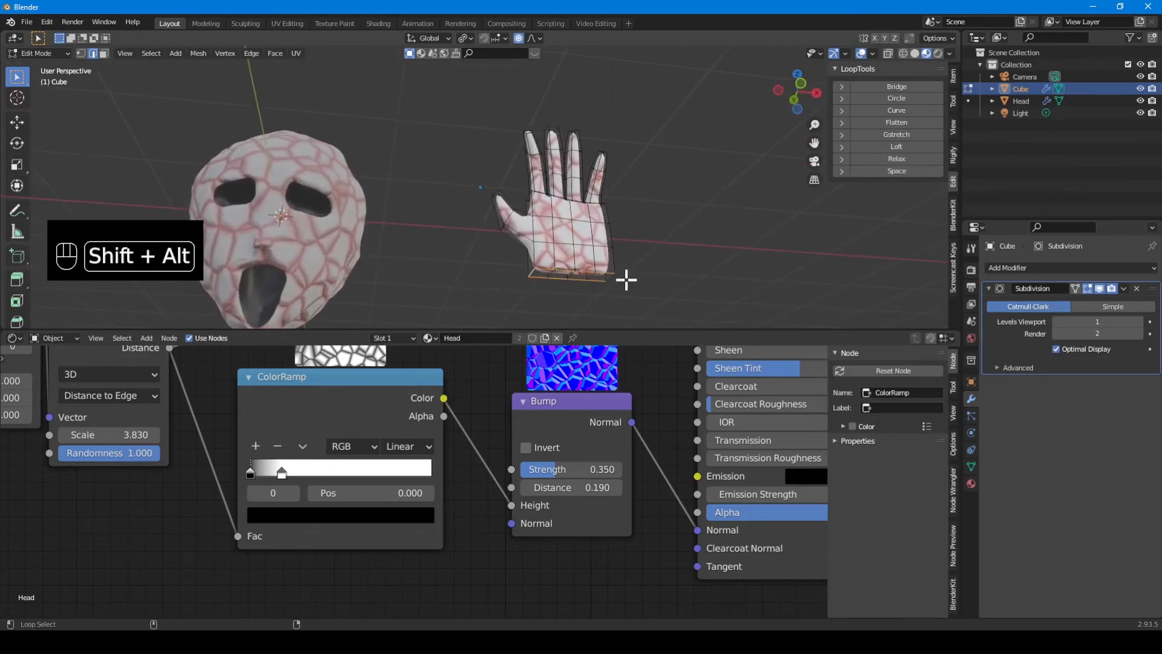
{"action": "left_click", "coordinate": [896, 102]}
Scale the positive-X hand's wrist loop to 0.816, lower it about 0.084 m along Z and return to Object Mode.
{"action": "key", "text": "s"}
{"action": "left_click", "coordinate": [669, 281]}
{"action": "key", "text": "g"}
{"action": "key", "text": "z"}
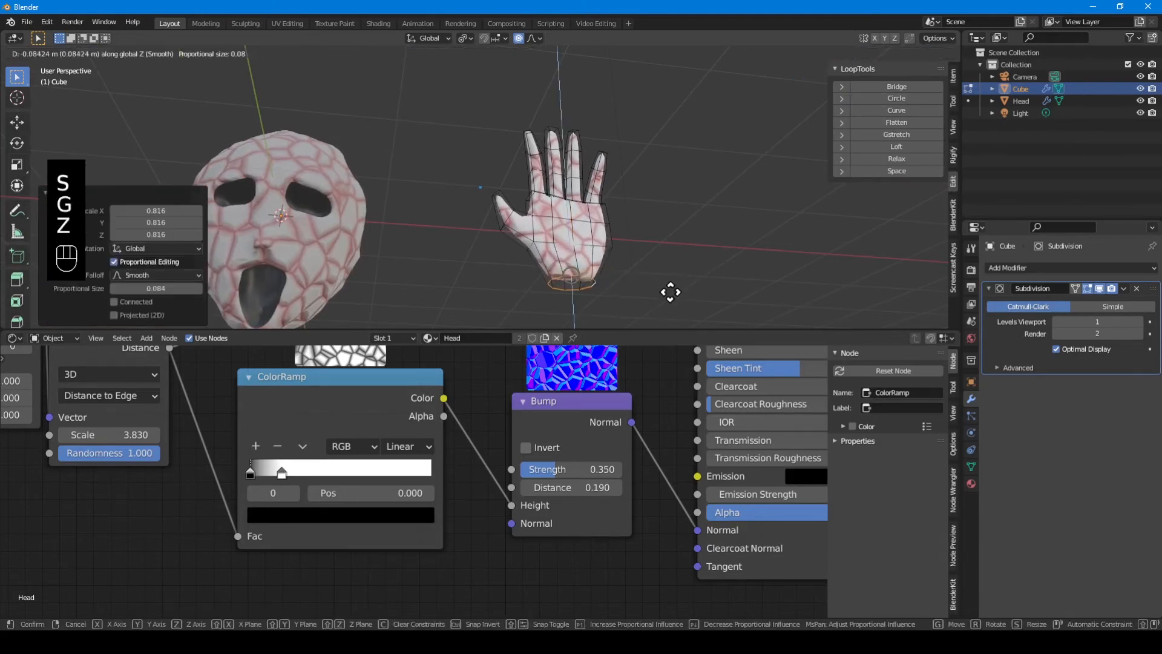
{"action": "left_click", "coordinate": [670, 295]}
{"action": "middle_click_drag", "start_coordinate": [669, 293], "coordinate": [549, 228]}
{"action": "key", "text": "Tab"}
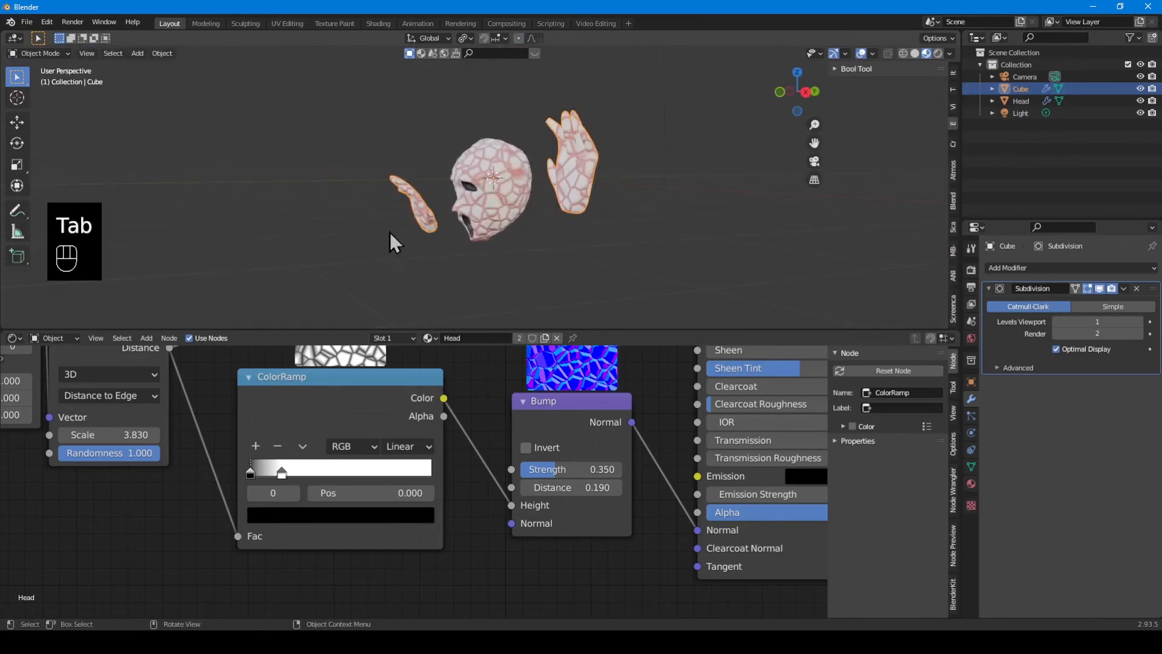
Add a 2 m plane and move it about -3.83 m along Y, in front of the mask head.
{"action": "key", "text": "shift+a"}
{"action": "mouse_move", "coordinate": [444, 221]}
{"action": "left_click", "coordinate": [503, 221]}
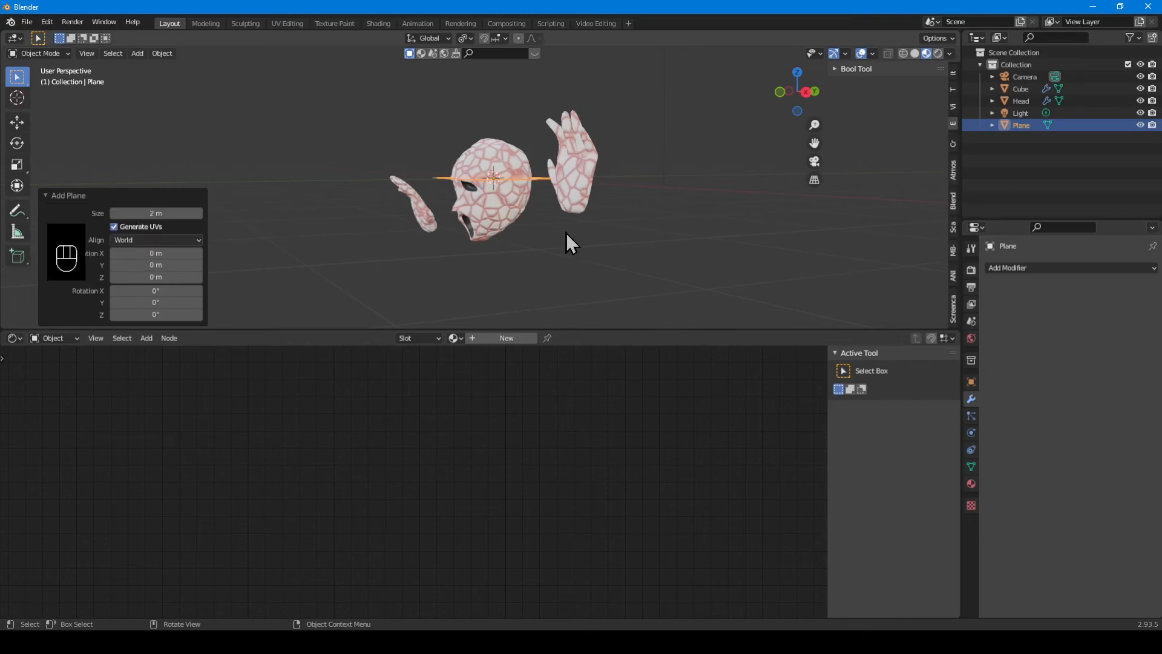
{"action": "key", "text": "g"}
{"action": "key", "text": "y"}
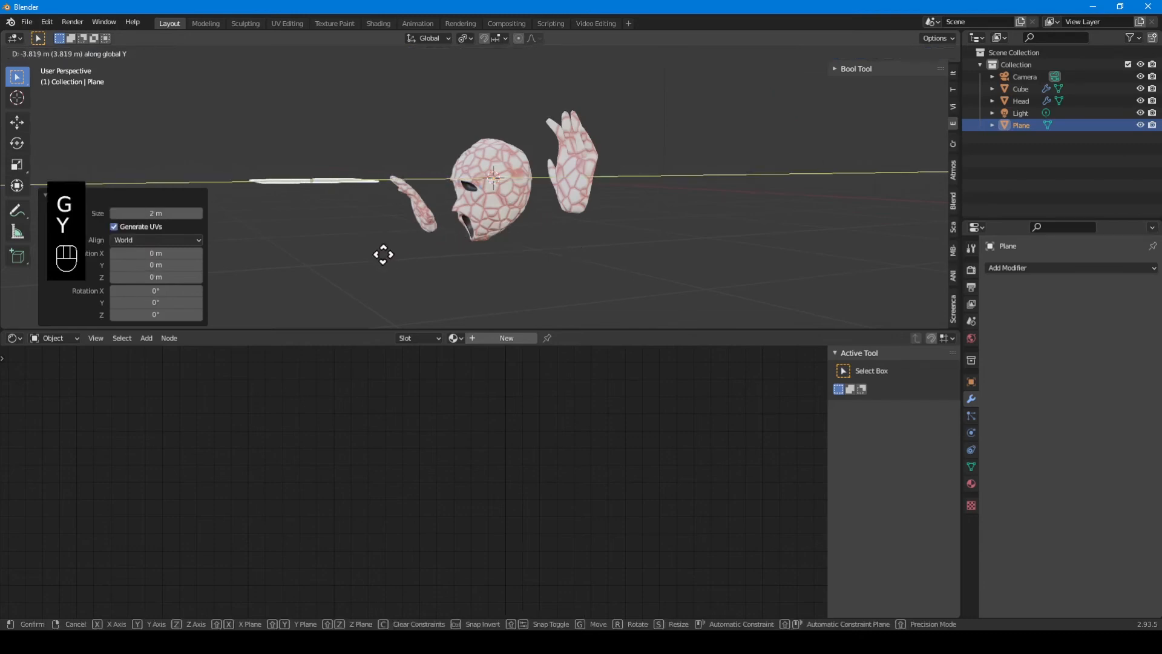
{"action": "left_click", "coordinate": [384, 255]}
Rotate the plane -90° about X so that it stands upright.
{"action": "key", "text": "r"}
{"action": "key", "text": "x"}
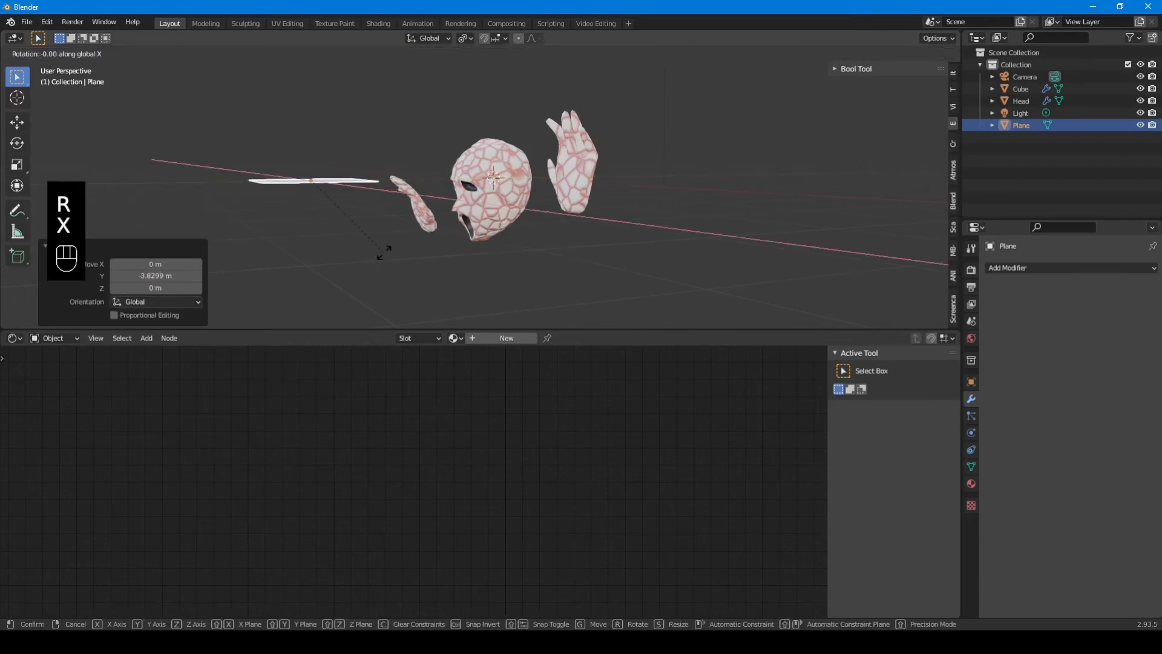
{"action": "key", "text": "KP_Subtract"}
{"action": "key", "text": "KP_9"}
{"action": "key", "text": "KP_0"}
{"action": "key", "text": "KP_Enter"}
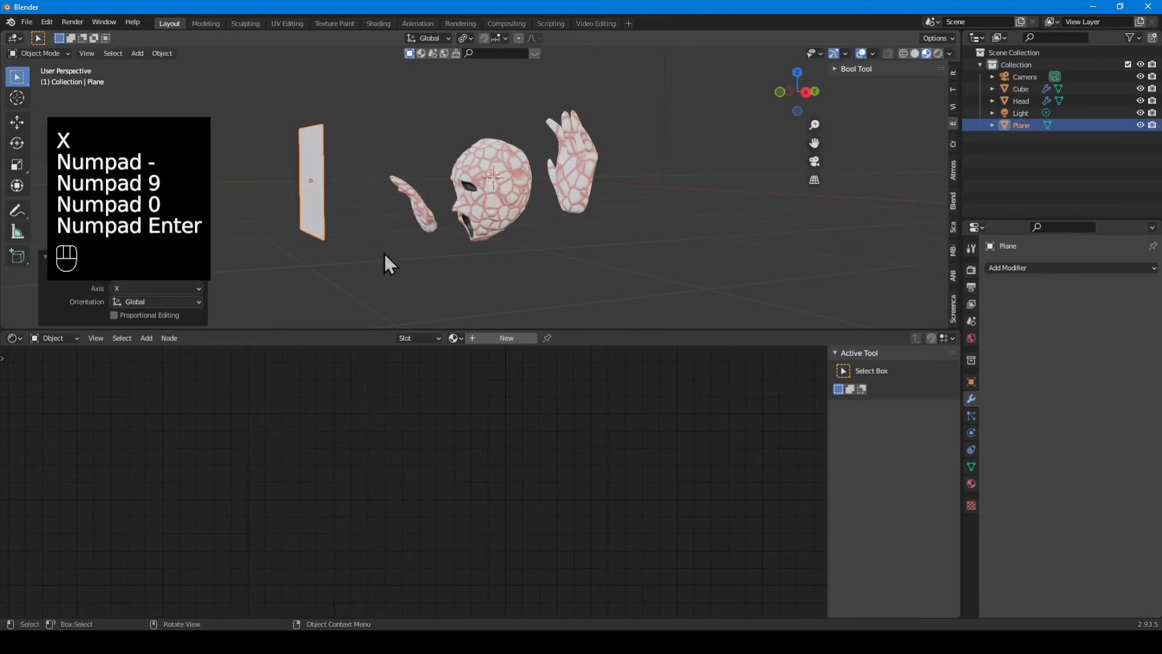
In Edit Mode, scale the whole plane by about 2.801, stretch it by about 2.44 along X and return to Object Mode.
{"action": "scroll", "coordinate": [345, 251], "scroll_direction": "up", "scroll_amount": 5}
{"action": "scroll", "coordinate": [447, 251], "scroll_direction": "down", "scroll_amount": 5}
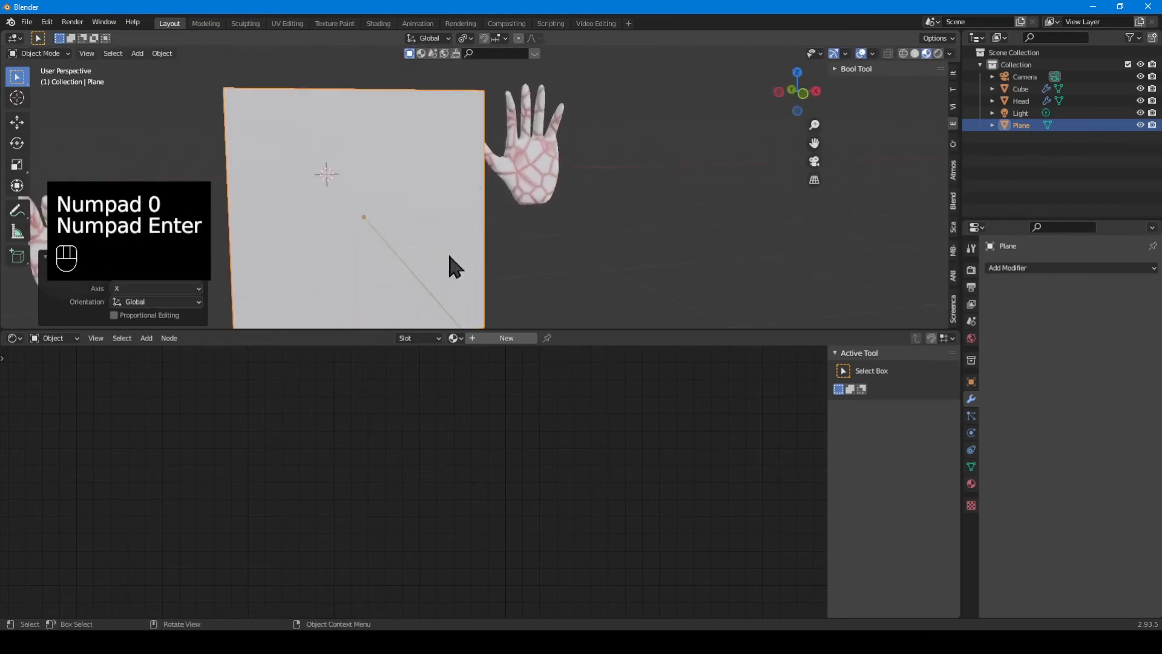
{"action": "key", "text": "Tab"}
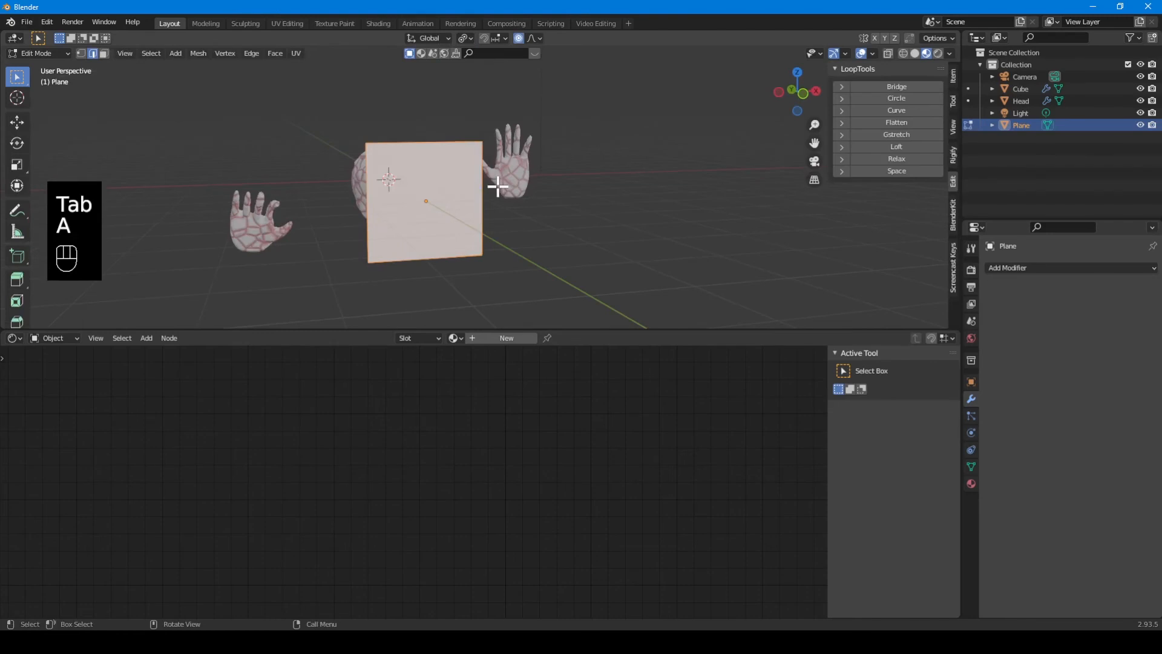
{"action": "scroll", "coordinate": [595, 213], "scroll_direction": "down", "scroll_amount": 4}
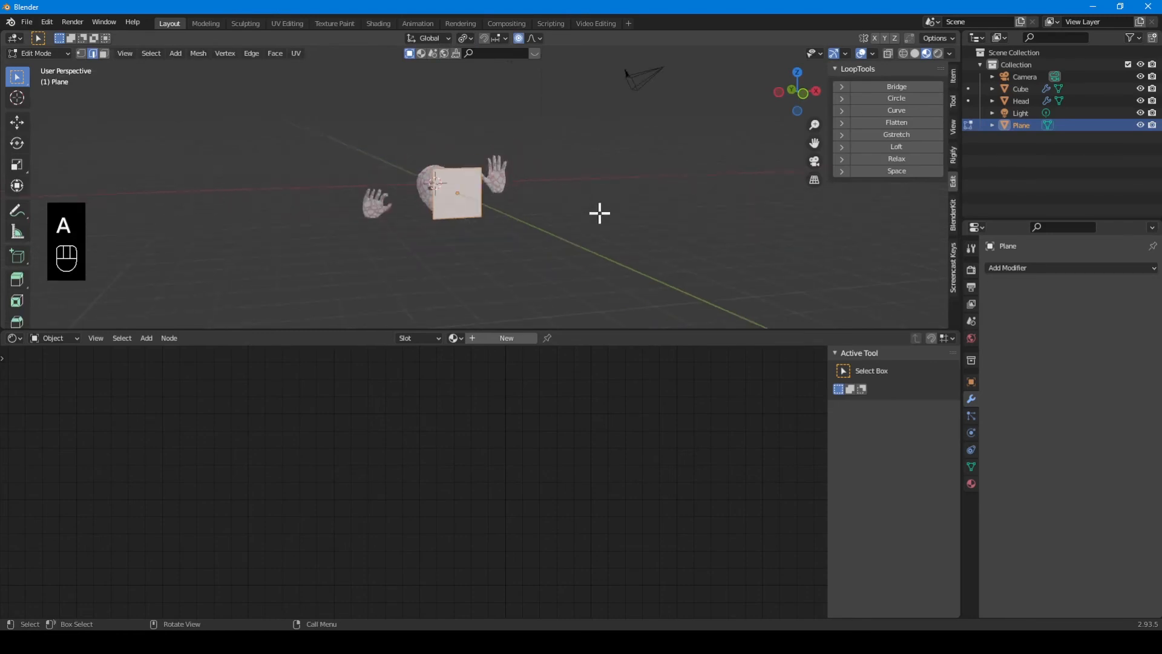
{"action": "key", "text": "s"}
{"action": "left_click", "coordinate": [858, 216]}
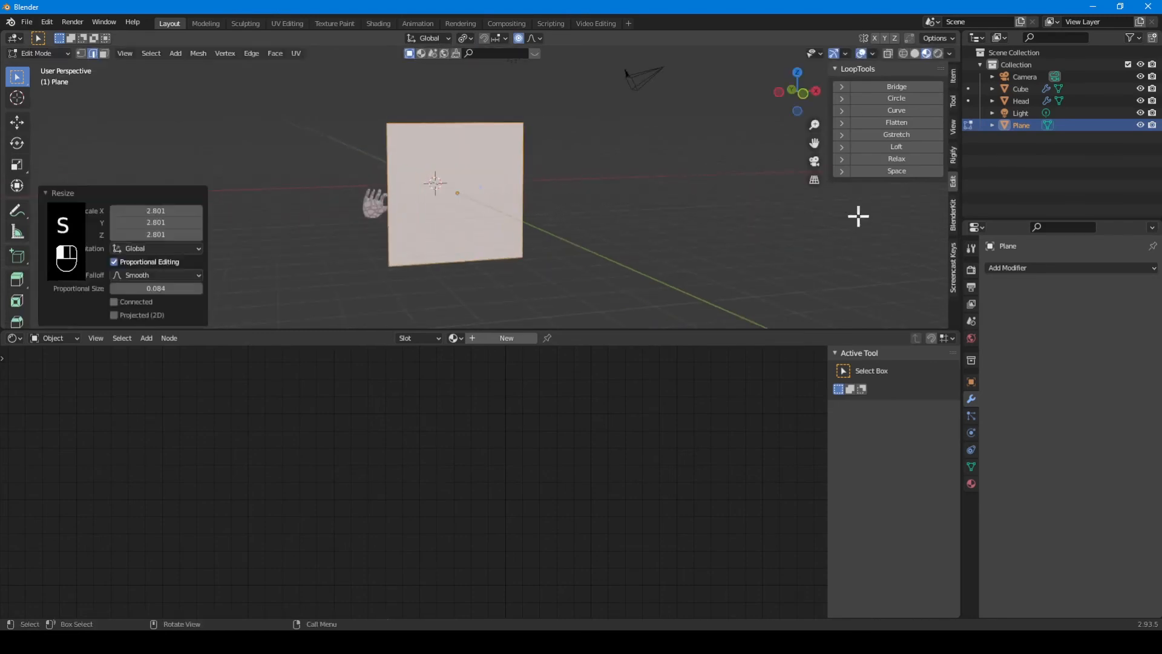
{"action": "key", "text": "s"}
{"action": "key", "text": "x"}
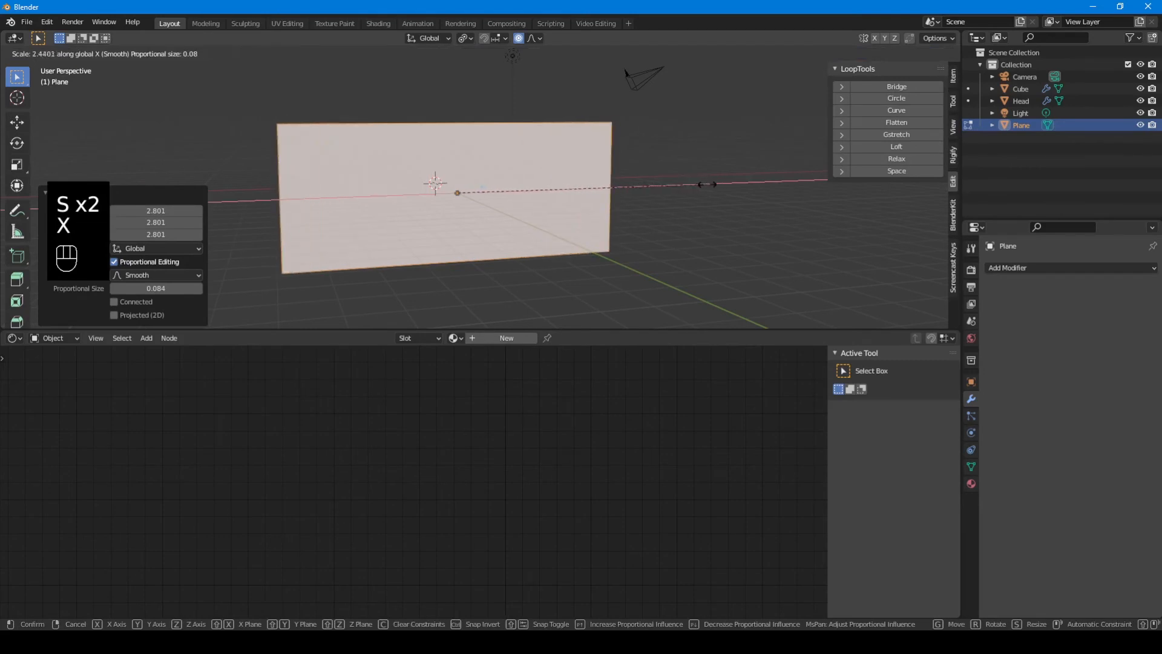
{"action": "left_click", "coordinate": [707, 184]}
{"action": "key", "text": "Tab"}
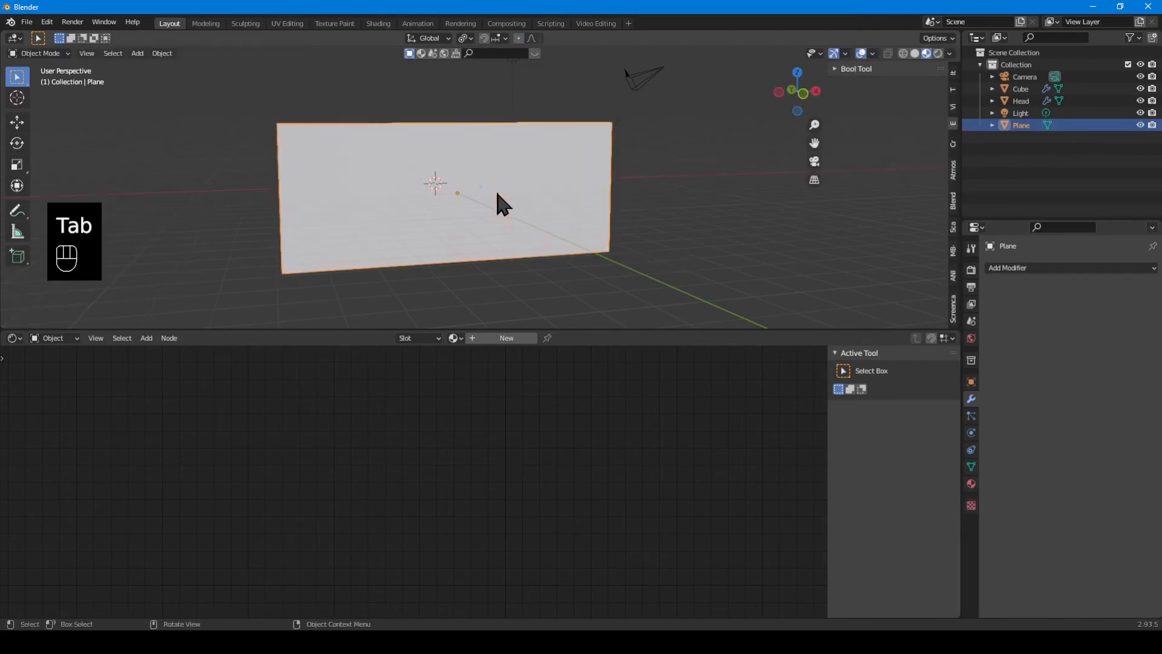
Create a new material on the plane and name it Glass.
{"action": "middle_click_drag", "start_coordinate": [441, 270], "coordinate": [467, 255]}
{"action": "left_click", "coordinate": [479, 338]}
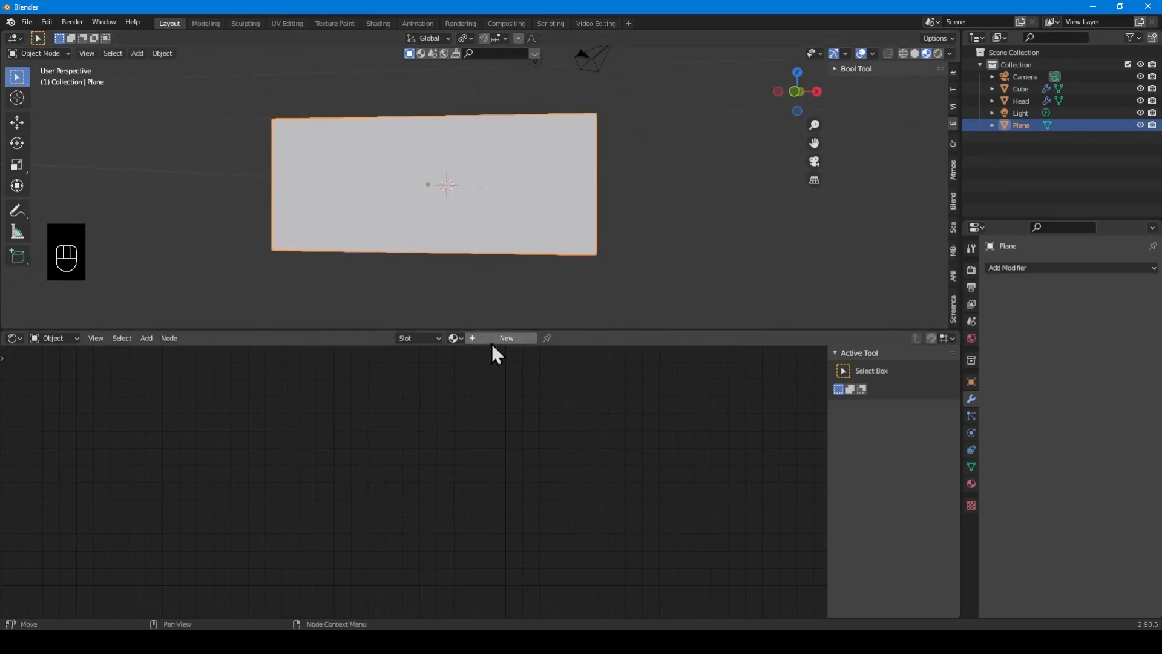
{"action": "left_click", "coordinate": [468, 338]}
{"action": "type", "text": "Glass"}
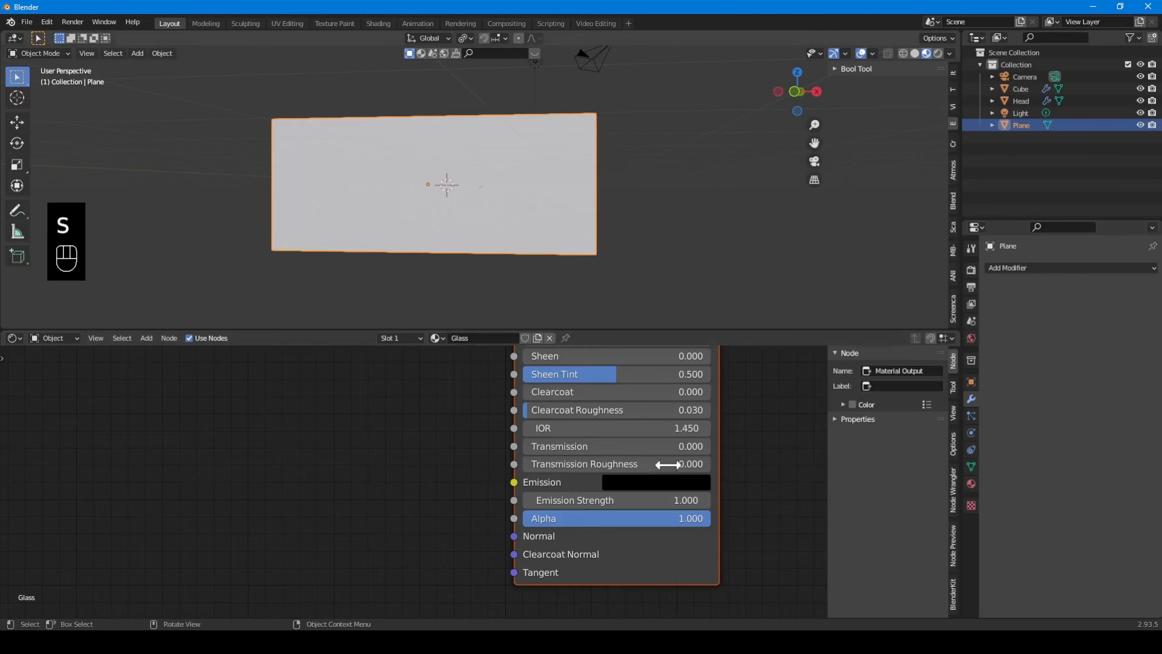
Move the Material Output node farther from the Principled BSDF and set the Glass material's Transmission to 1.000.
{"action": "scroll", "coordinate": [389, 506], "scroll_direction": "down", "scroll_amount": 5}
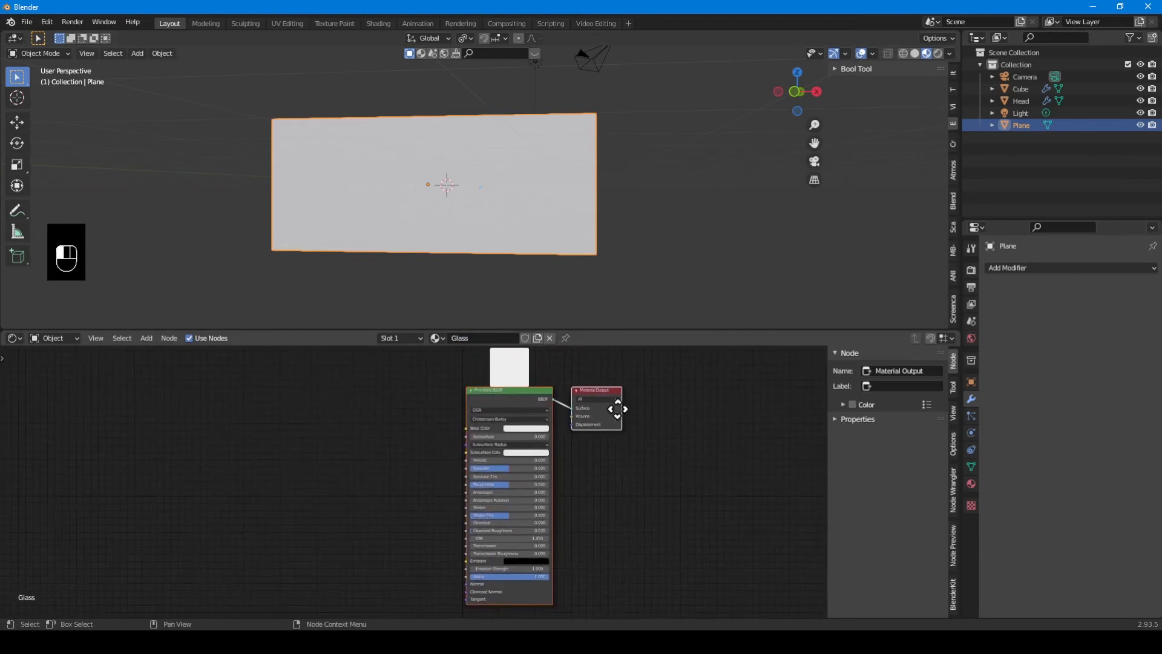
{"action": "left_click_drag", "start_coordinate": [617, 409], "coordinate": [697, 408]}
{"action": "left_click", "coordinate": [608, 406]}
{"action": "left_click", "coordinate": [622, 404]}
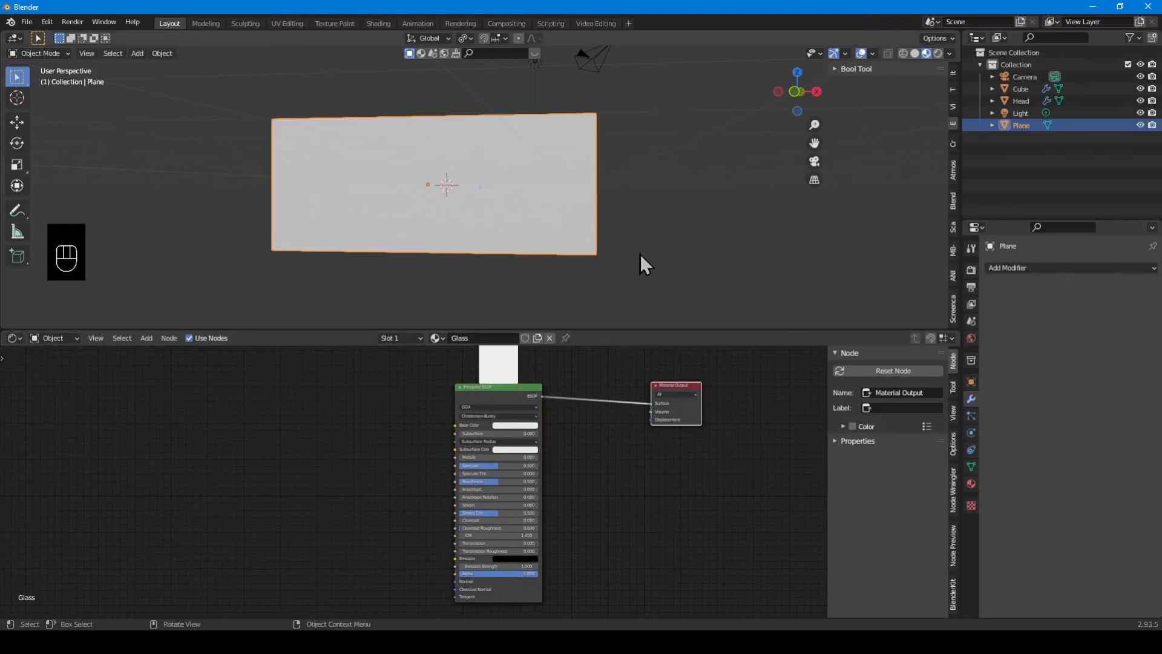
{"action": "key", "text": "z"}
{"action": "scroll", "coordinate": [508, 551], "scroll_direction": "up", "scroll_amount": 2}
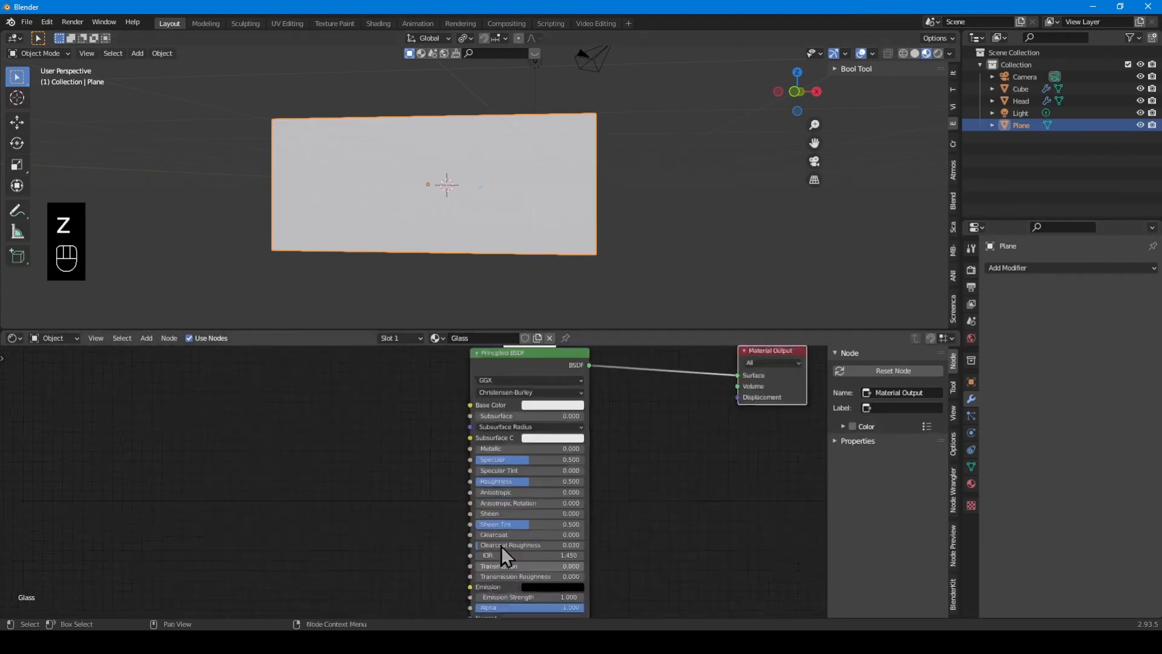
{"action": "scroll", "coordinate": [501, 546], "scroll_direction": "up", "scroll_amount": 2}
{"action": "middle_click_drag", "start_coordinate": [612, 553], "coordinate": [582, 500]}
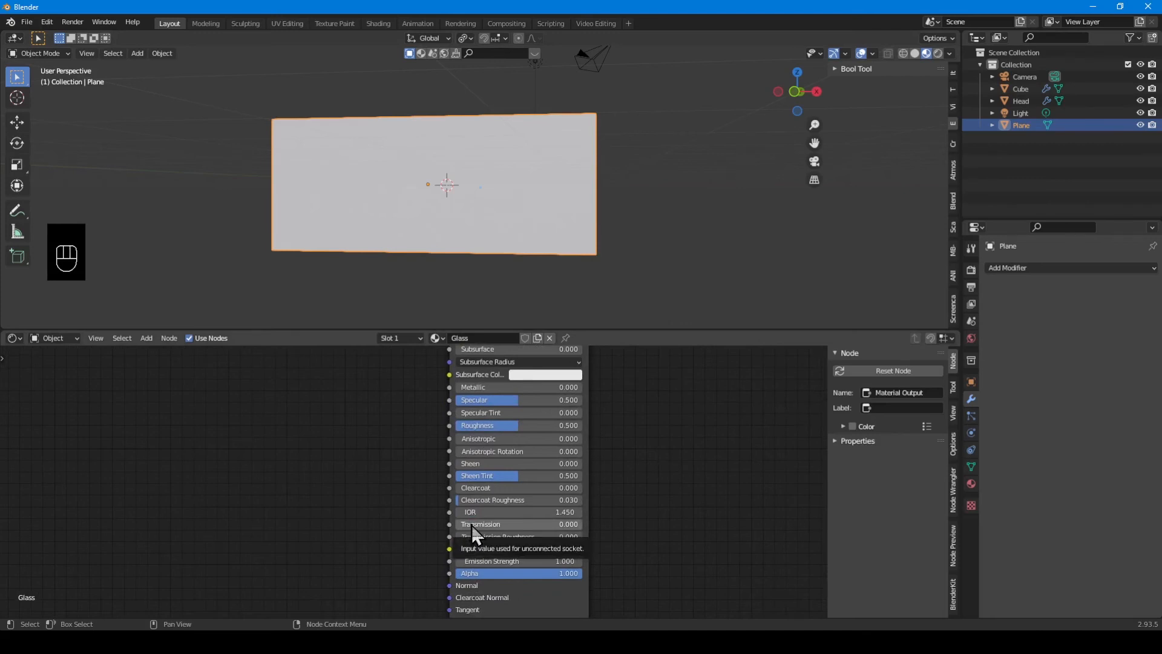
{"action": "left_click_drag", "start_coordinate": [471, 525], "coordinate": [582, 525]}
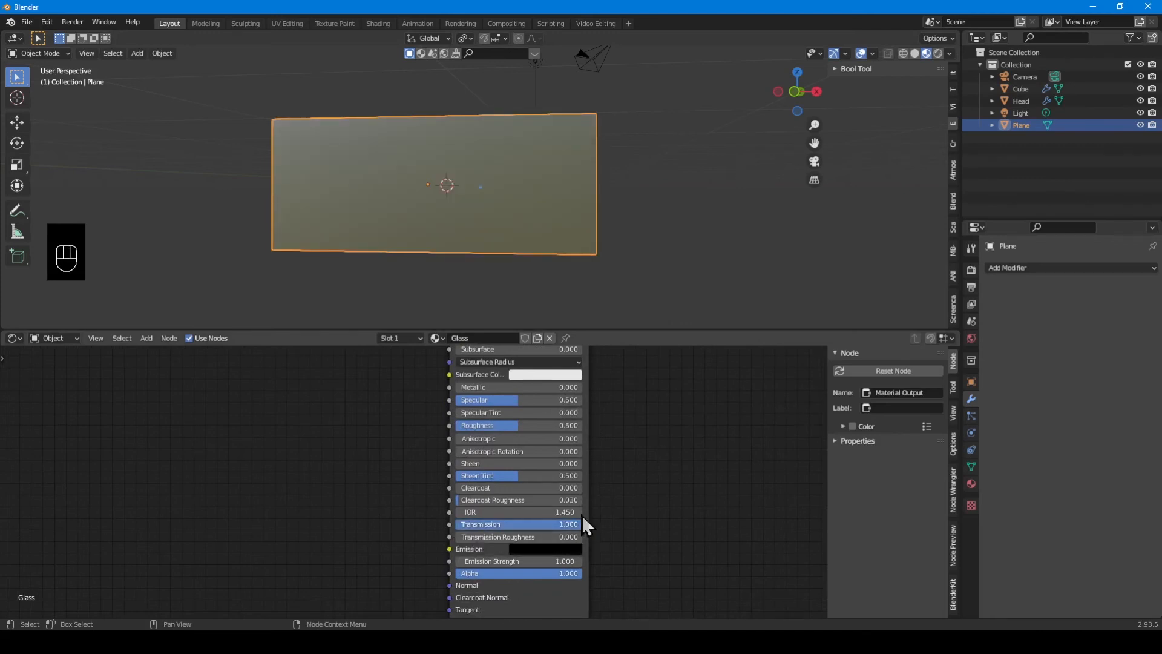
Switch the viewport to Rendered shading and deselect all objects.
{"action": "key", "text": "z"}
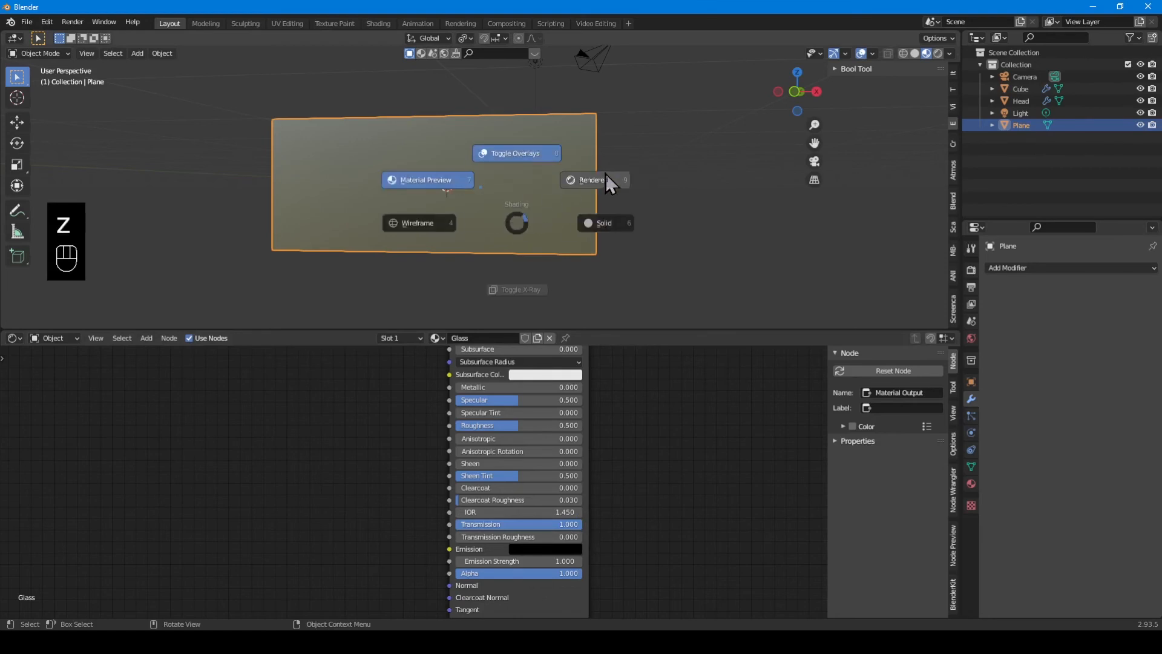
{"action": "left_click", "coordinate": [606, 173]}
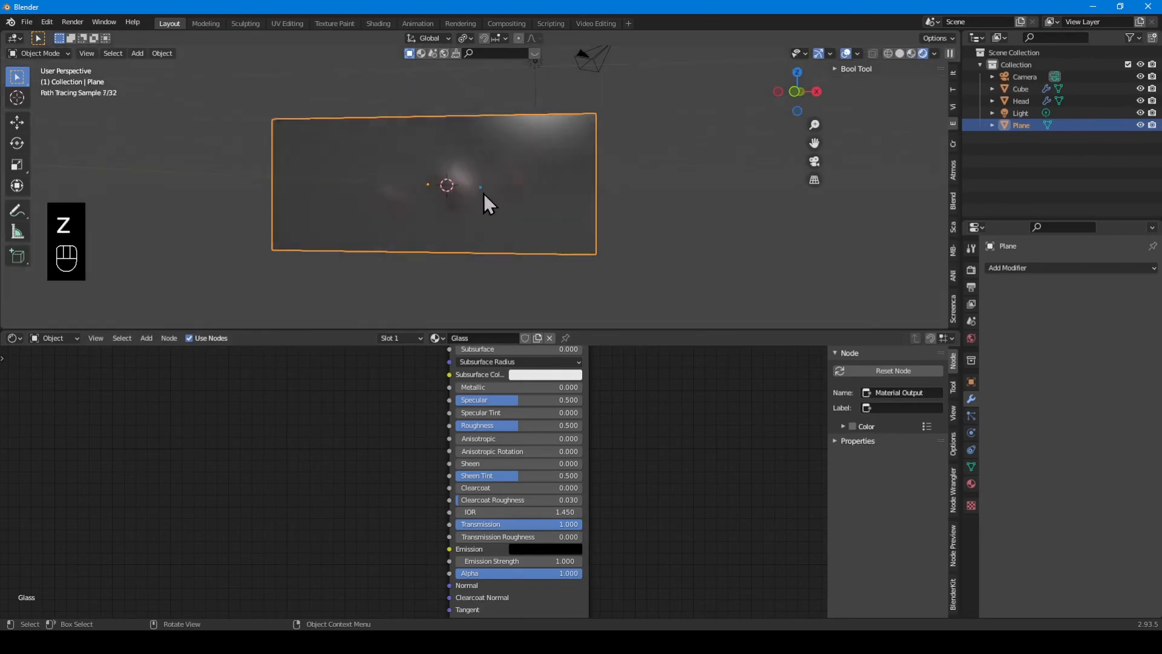
{"action": "key", "text": "alt+a"}
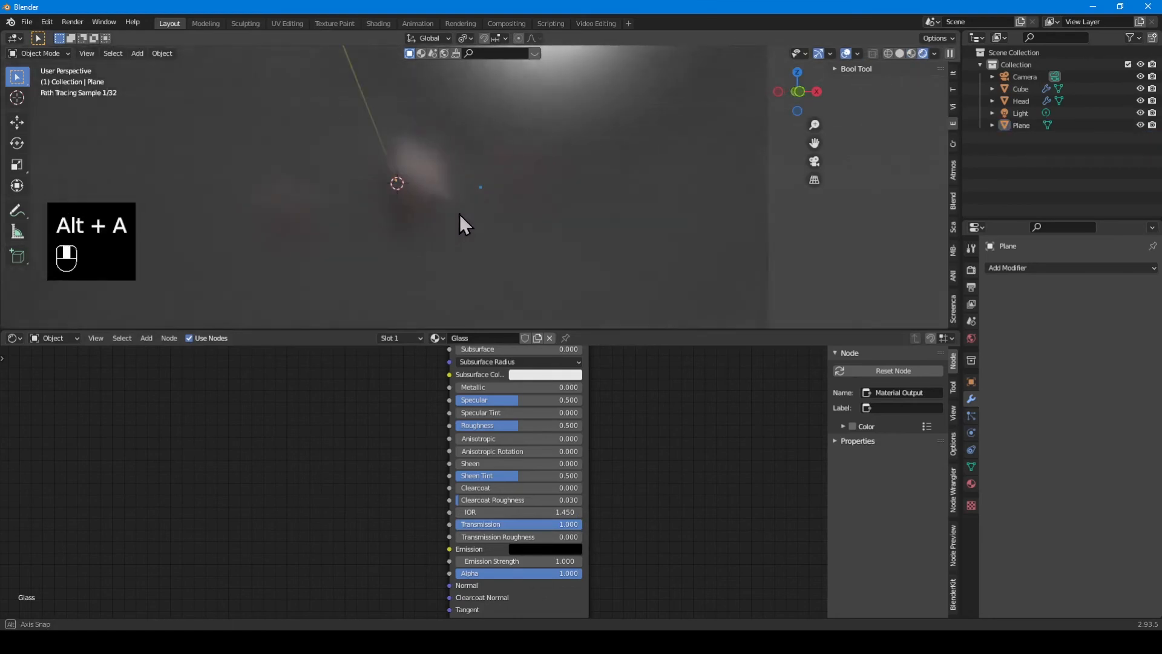
Delete the existing light from the scene.
{"action": "middle_click_drag", "start_coordinate": [459, 215], "coordinate": [340, 221]}
{"action": "scroll", "coordinate": [434, 224], "scroll_direction": "down", "scroll_amount": 7}
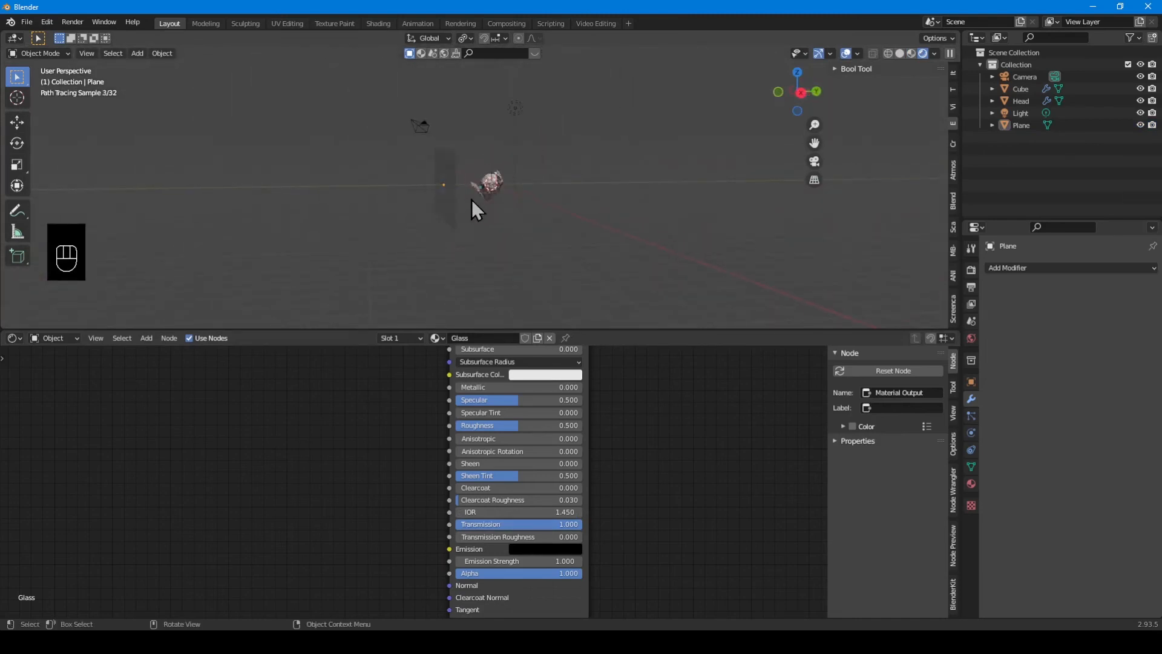
{"action": "left_click", "coordinate": [515, 112]}
{"action": "key", "text": "x"}
{"action": "left_click", "coordinate": [515, 112]}
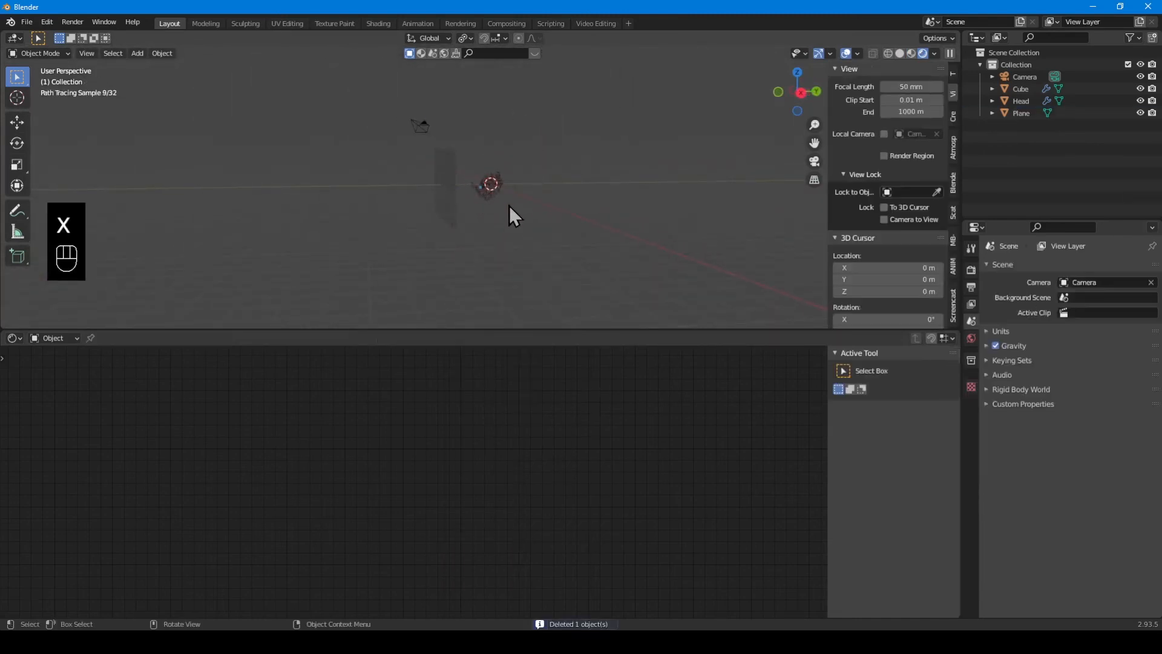
Add an area light and move it about 5.87 m along Y, behind the mask head.
{"action": "key", "text": "shift+a"}
{"action": "mouse_move", "coordinate": [517, 201]}
{"action": "mouse_move", "coordinate": [485, 351]}
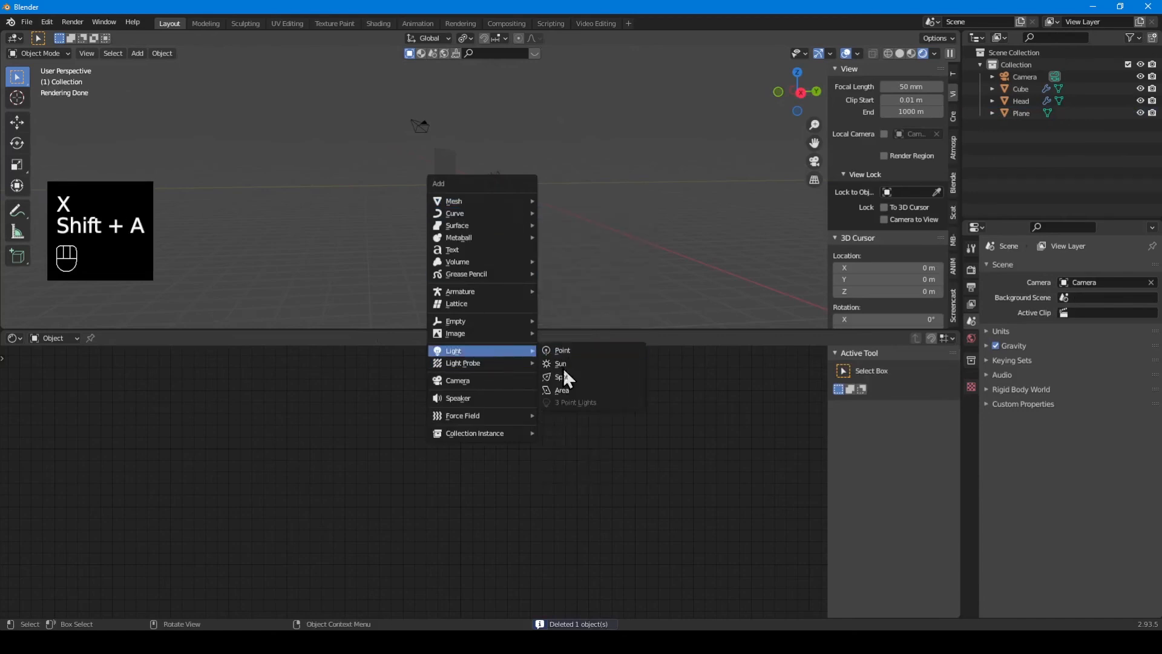
{"action": "left_click", "coordinate": [568, 395]}
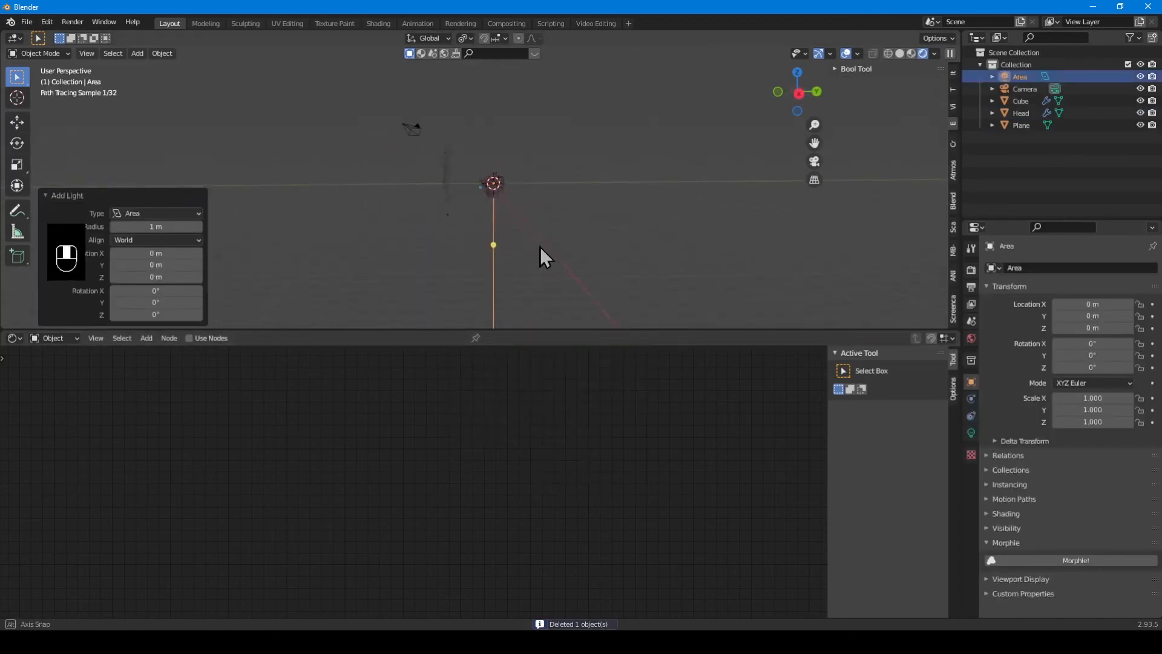
{"action": "key", "text": "g"}
{"action": "key", "text": "y"}
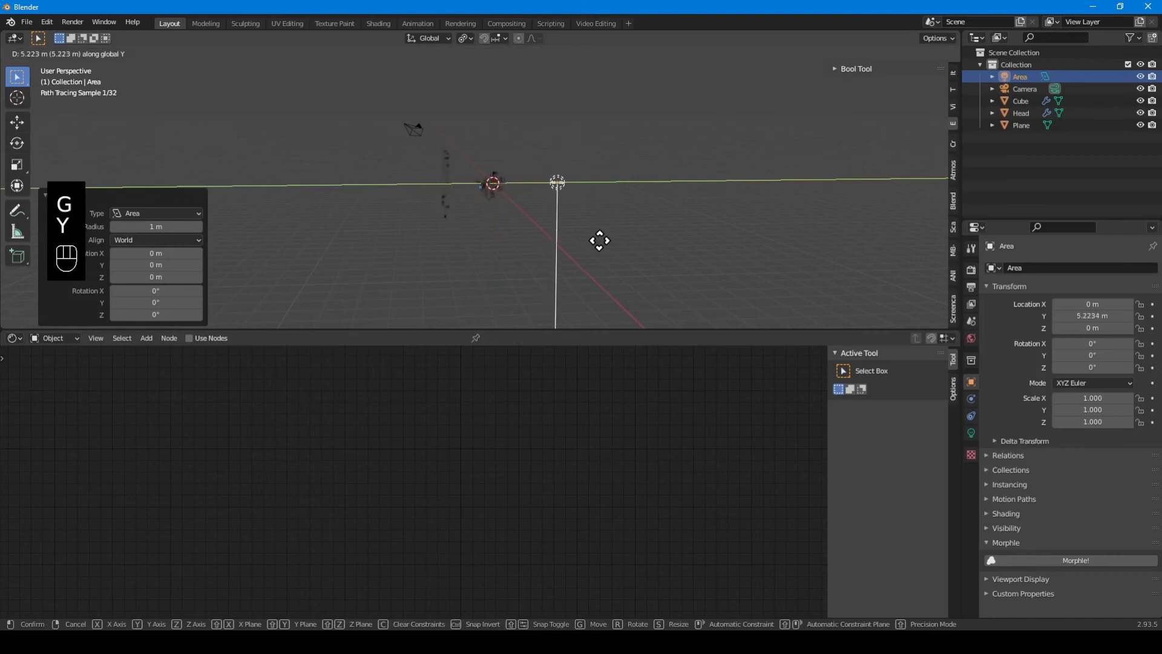
{"action": "left_click", "coordinate": [749, 248]}
Rotate the area light -90° about the X axis so that it faces the head and the glass plane.
{"action": "key", "text": "r"}
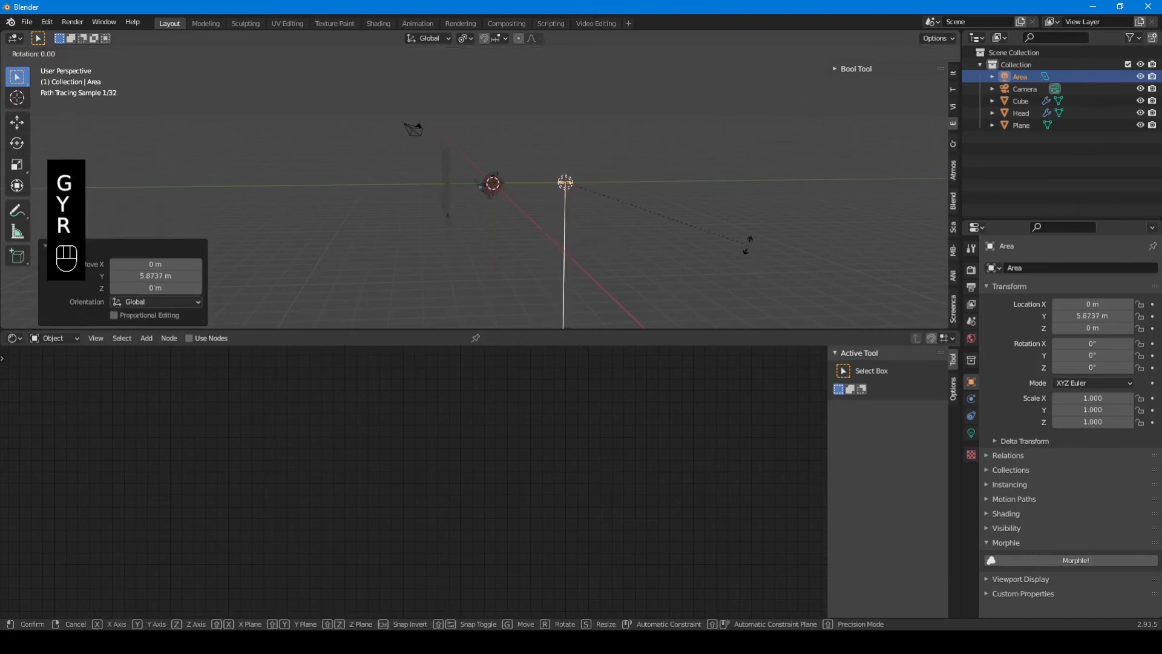
{"action": "key", "text": "x"}
{"action": "key", "text": "KP_9"}
{"action": "key", "text": "KP_0"}
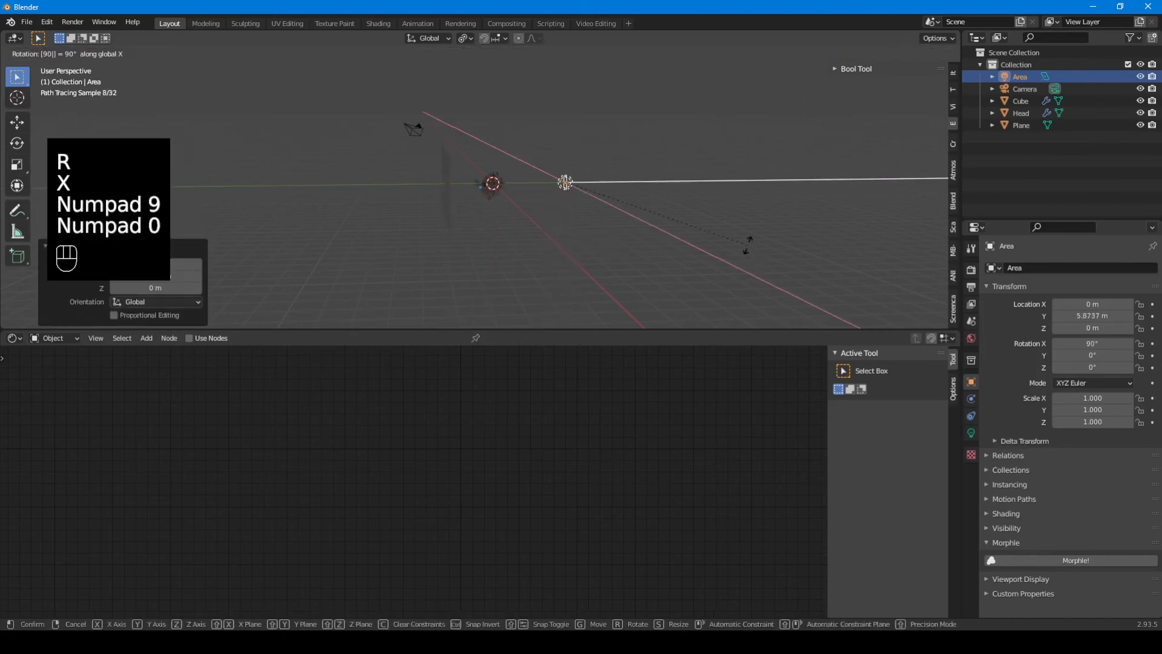
{"action": "key", "text": "KP_Subtract"}
{"action": "key", "text": "KP_Enter"}
Change the area light's shape to Ellipse.
{"action": "middle_click_drag", "start_coordinate": [747, 246], "coordinate": [562, 174]}
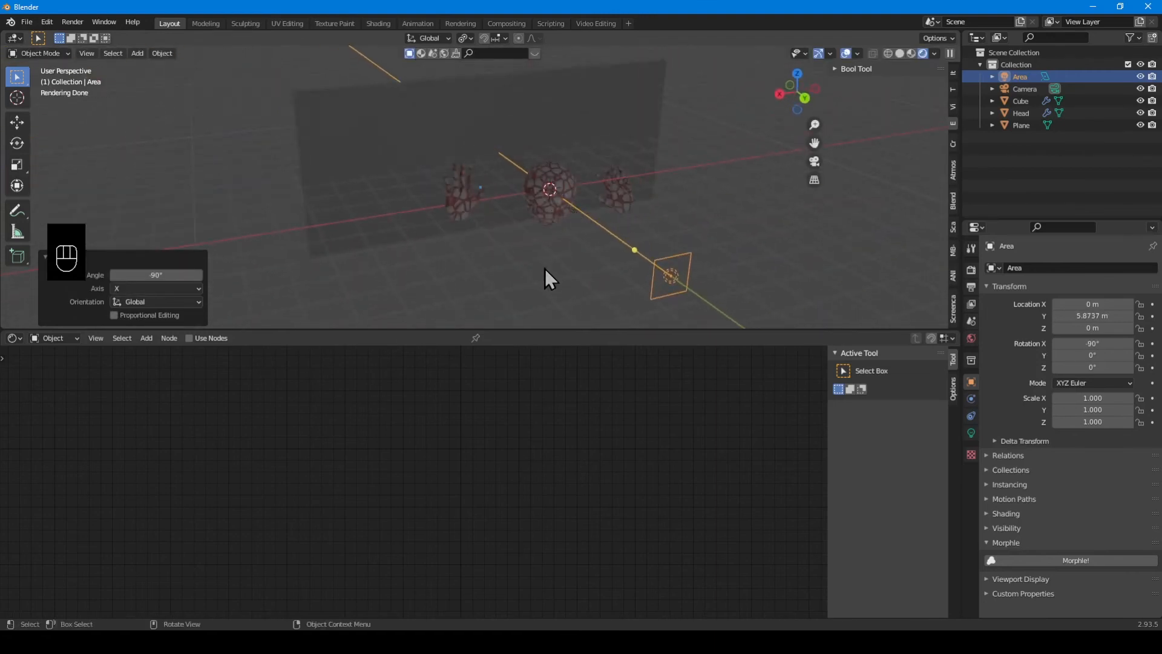
{"action": "left_click", "coordinate": [971, 433]}
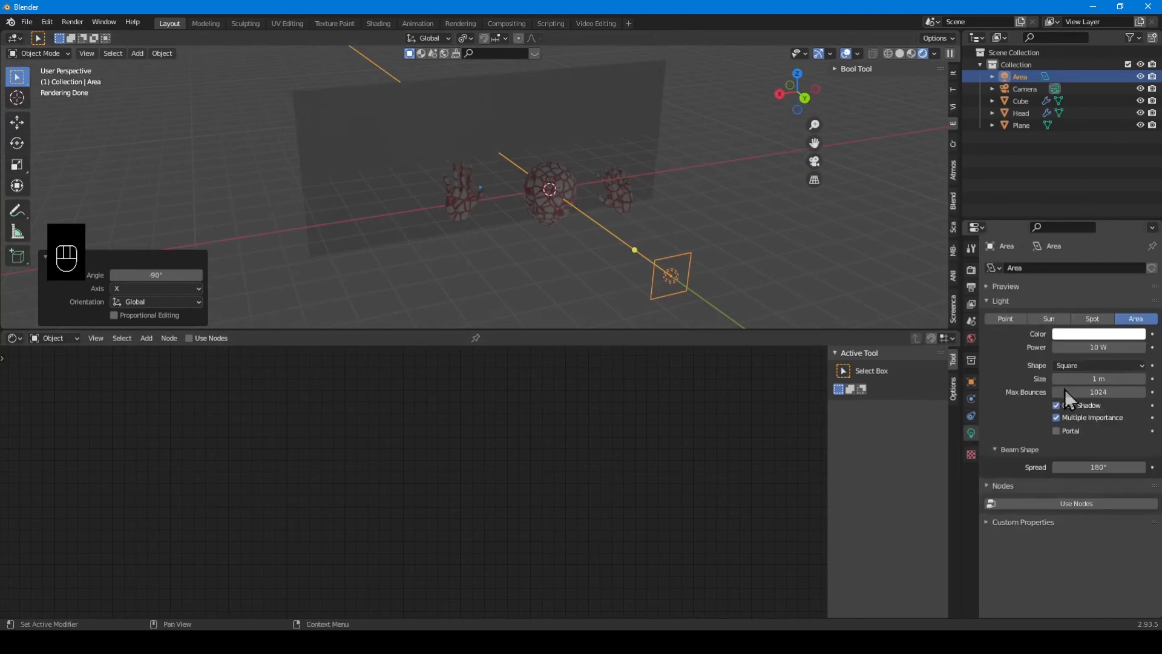
{"action": "left_click", "coordinate": [1094, 365]}
{"action": "left_click", "coordinate": [1084, 419]}
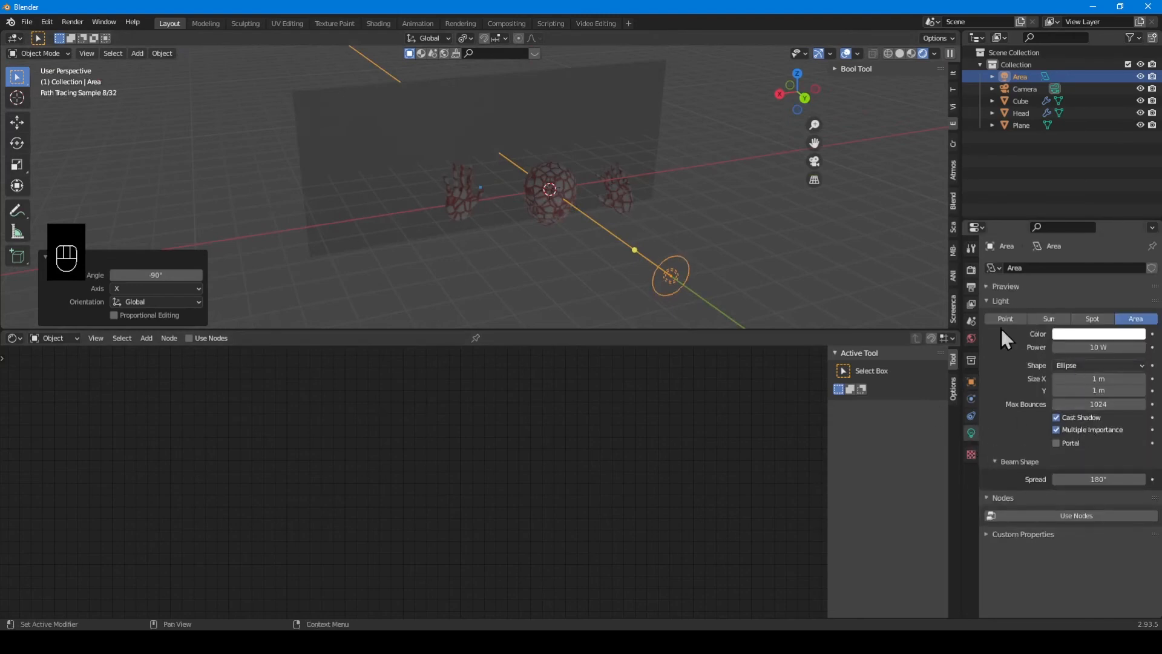
Scale the area light by about 2.667 and set its power to 1000 W.
{"action": "key", "text": "s"}
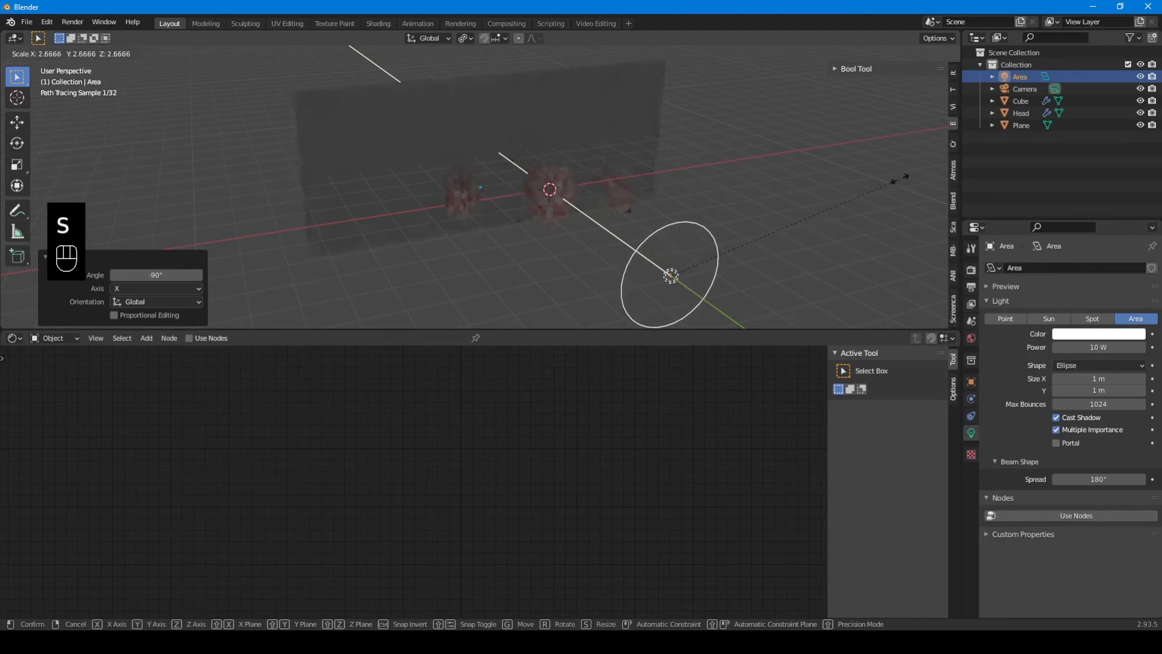
{"action": "left_click", "coordinate": [900, 180]}
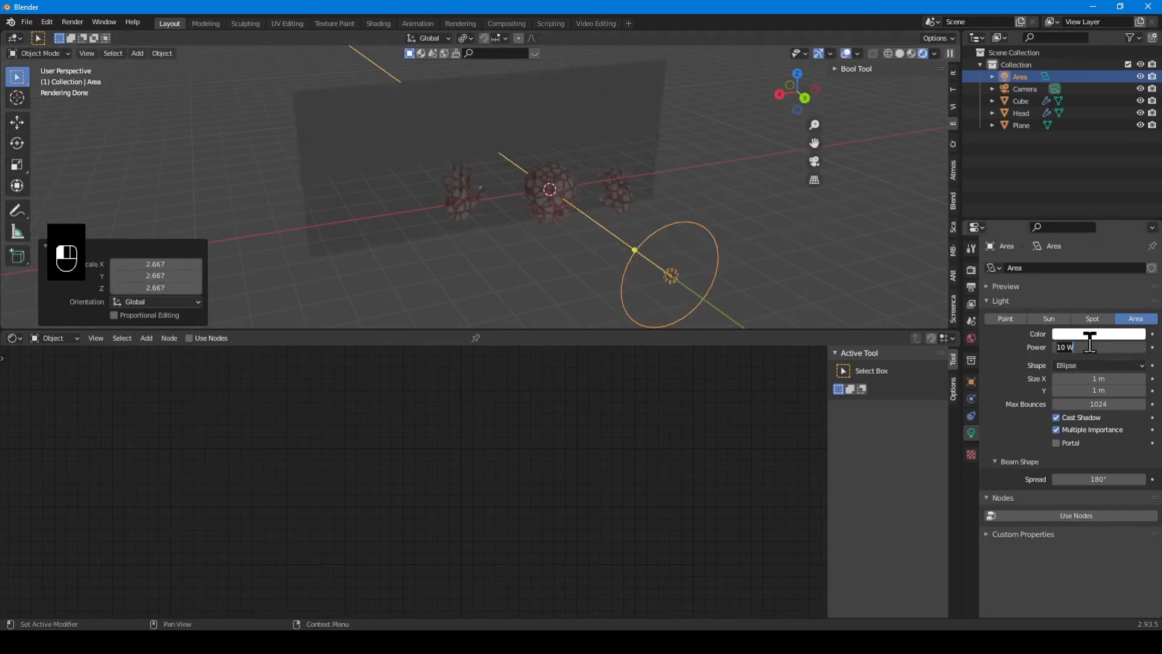
{"action": "type", "text": "1000"}
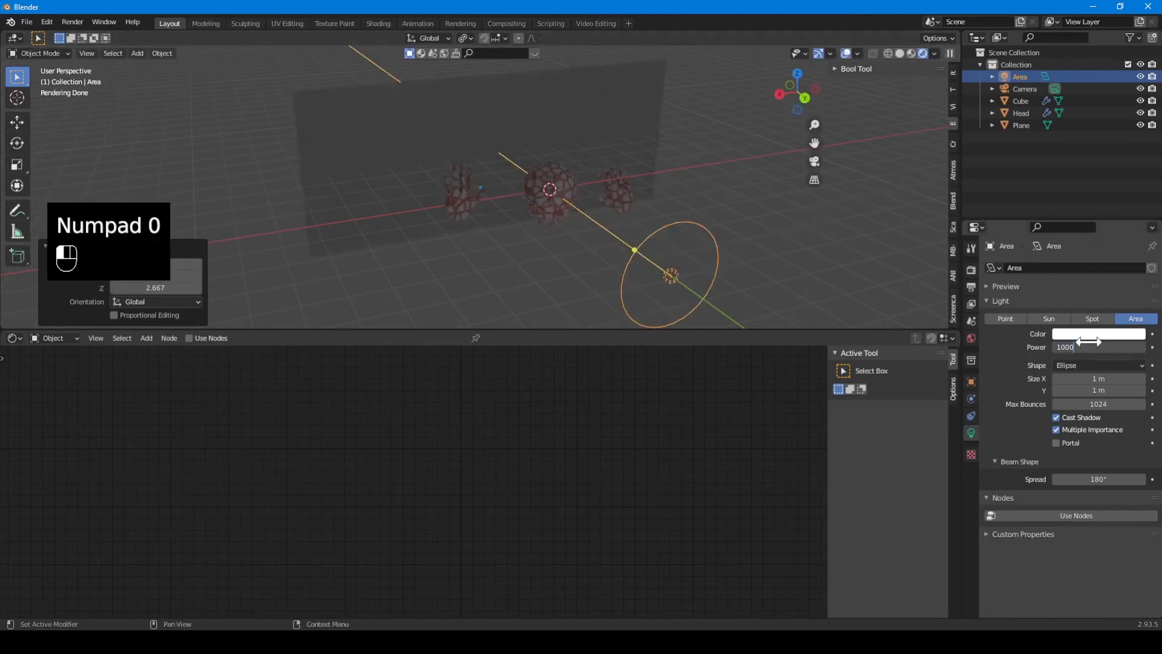
{"action": "key", "text": "Return"}
Move the glass plane about 2.38 m along Y toward the head and set its material's IOR to 1.230.
{"action": "mouse_move", "coordinate": [427, 212]}
{"action": "middle_mouse_down"}
{"action": "mouse_move", "coordinate": [573, 187]}
{"action": "mouse_move", "coordinate": [644, 183]}
{"action": "mouse_move", "coordinate": [652, 194]}
{"action": "mouse_move", "coordinate": [431, 213]}
{"action": "mouse_move", "coordinate": [521, 226]}
{"action": "mouse_move", "coordinate": [415, 228]}
{"action": "middle_mouse_up"}
{"action": "scroll", "coordinate": [444, 213], "scroll_direction": "up", "scroll_amount": 2}
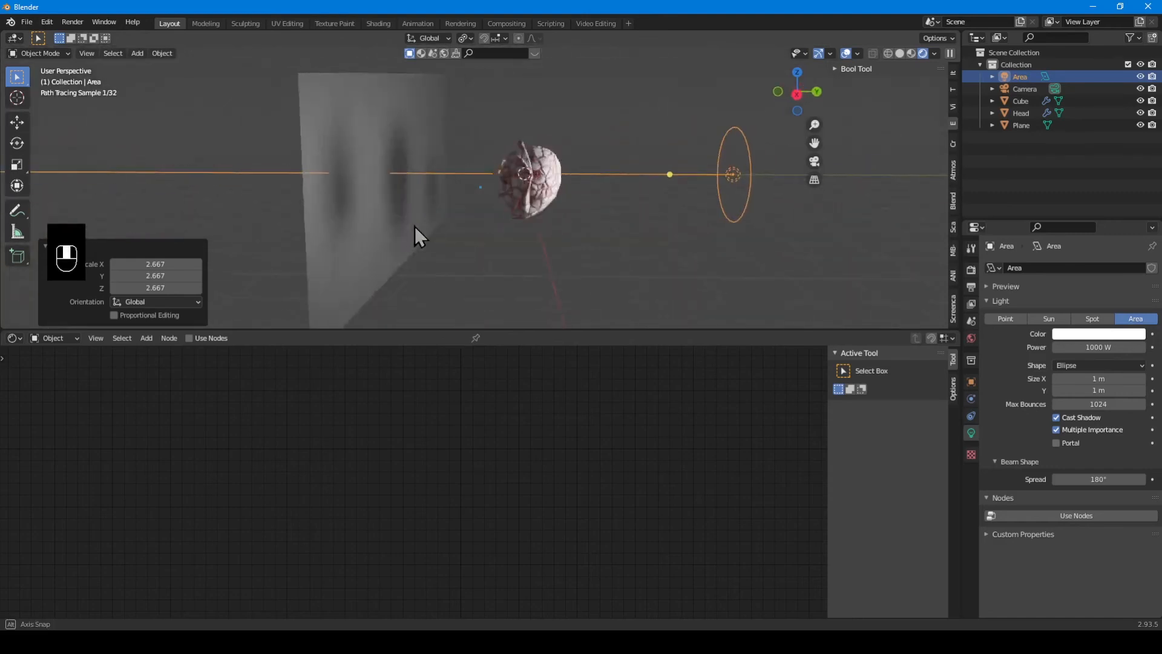
{"action": "key", "text": "Tab"}
{"action": "left_click", "coordinate": [376, 191]}
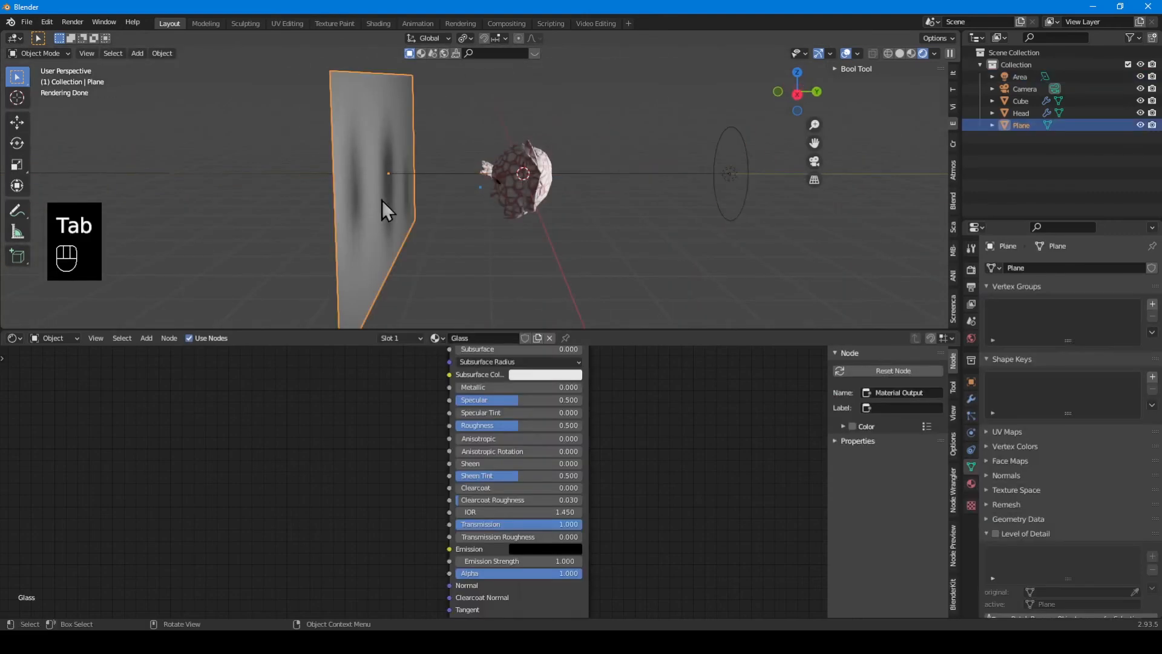
{"action": "key", "text": "g"}
{"action": "key", "text": "y"}
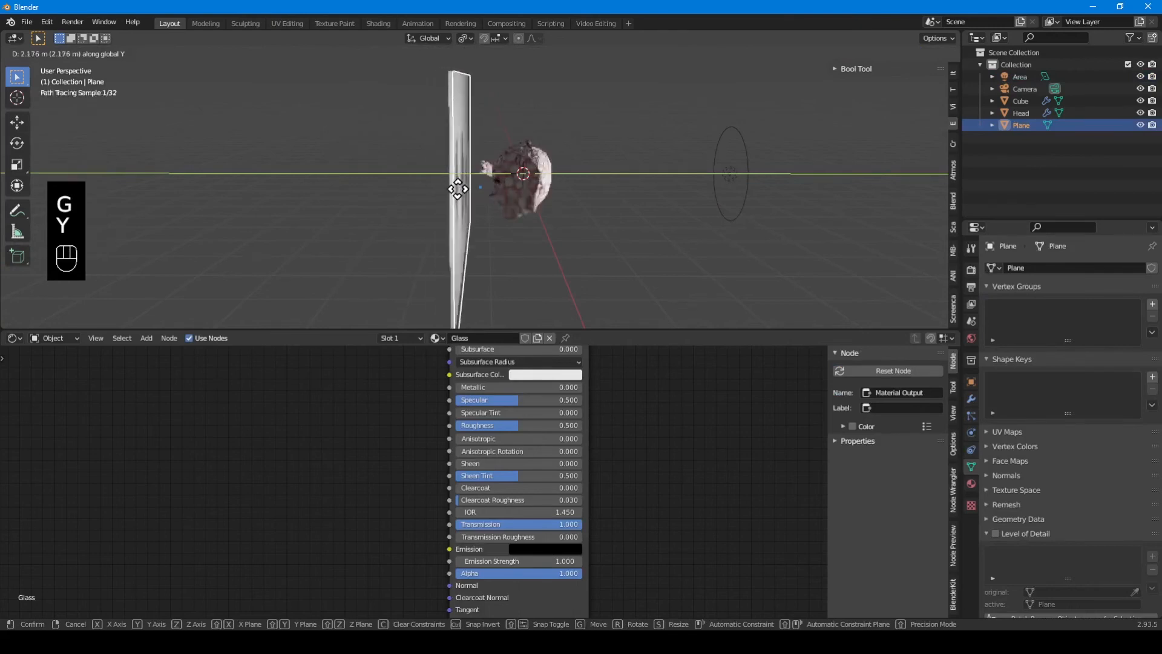
{"action": "left_click", "coordinate": [455, 185]}
{"action": "middle_click_drag", "start_coordinate": [455, 185], "coordinate": [484, 238]}
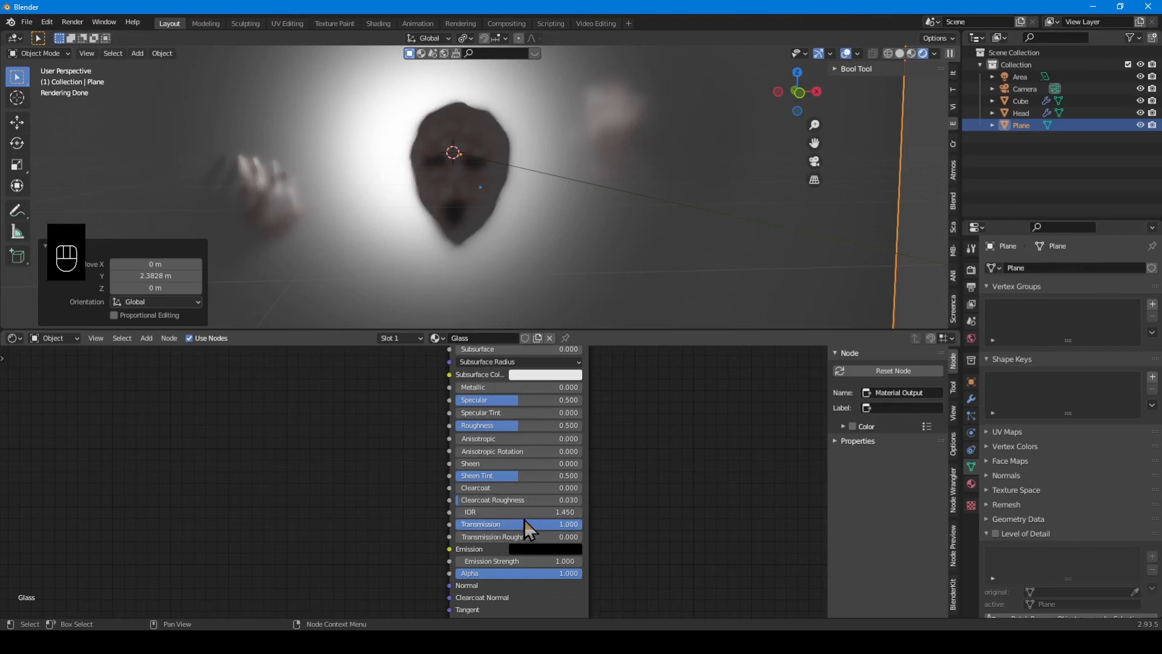
{"action": "mouse_move", "coordinate": [518, 511]}
{"action": "left_mouse_down", "text": "shift"}
{"action": "mouse_move", "coordinate": [466, 512]}
{"action": "mouse_move", "coordinate": [511, 512]}
{"action": "mouse_move", "coordinate": [494, 512]}
{"action": "left_mouse_up", "text": "shift"}
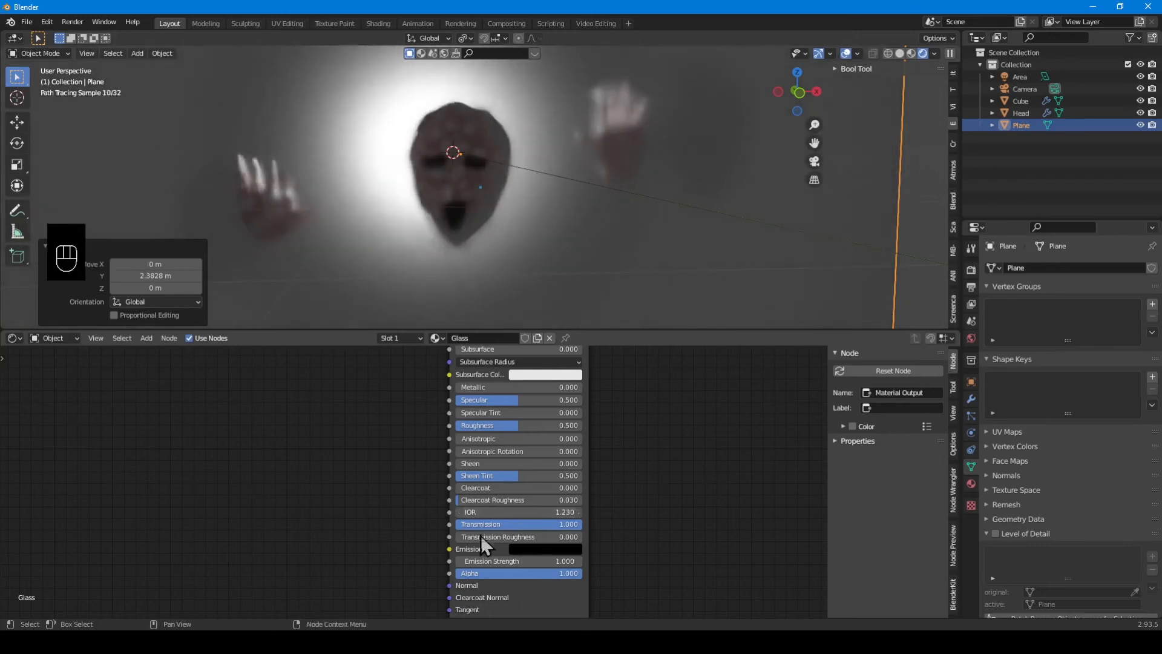
Move the area light about -2.70 m along Y, closer to the head, and scale it by about 3.575.
{"action": "mouse_move", "coordinate": [545, 234]}
{"action": "middle_mouse_down"}
{"action": "mouse_move", "coordinate": [428, 246]}
{"action": "mouse_move", "coordinate": [441, 234]}
{"action": "mouse_move", "coordinate": [540, 236]}
{"action": "middle_mouse_up"}
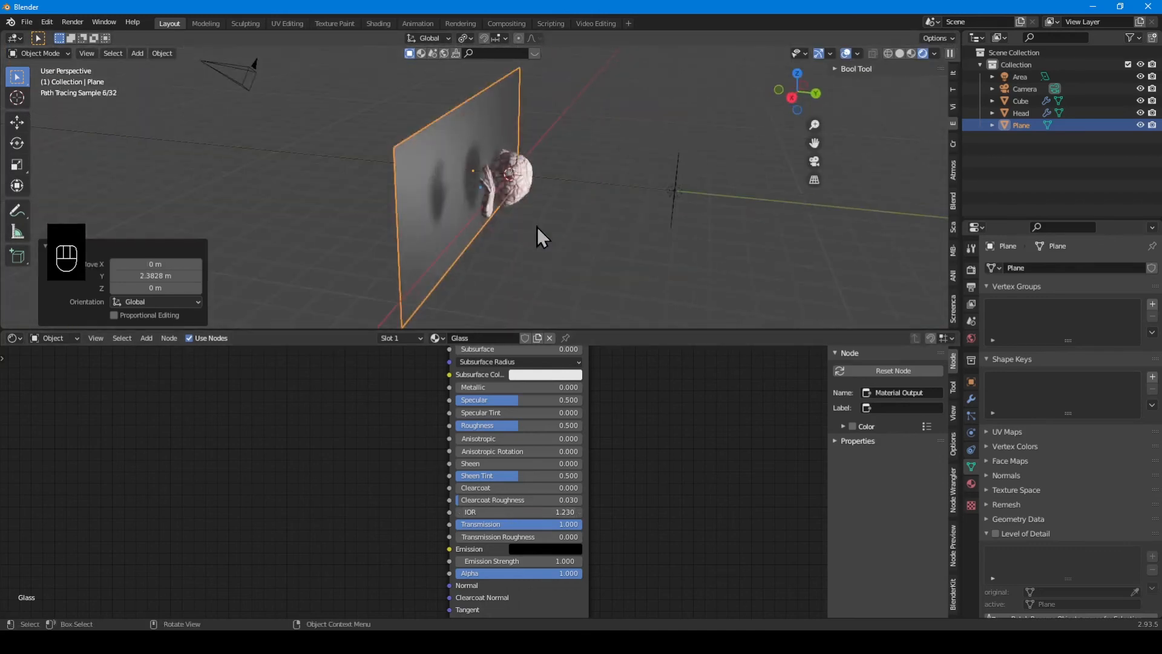
{"action": "left_click", "coordinate": [675, 182]}
{"action": "key", "text": "g"}
{"action": "key", "text": "y"}
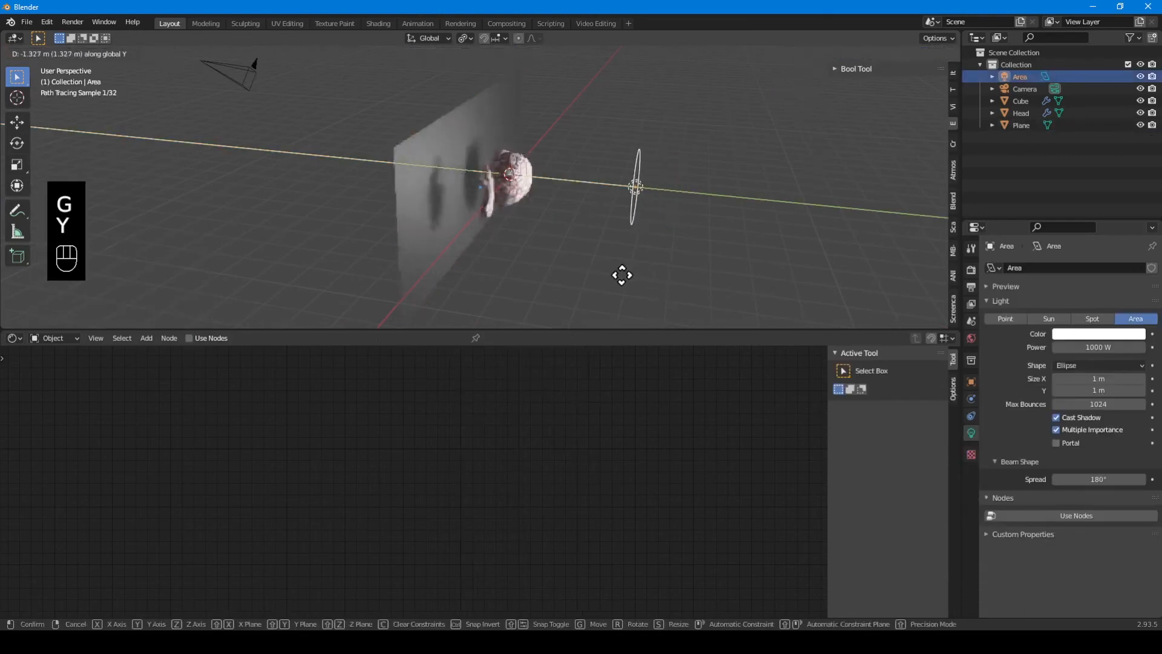
{"action": "left_click", "coordinate": [593, 272]}
{"action": "key", "text": "s"}
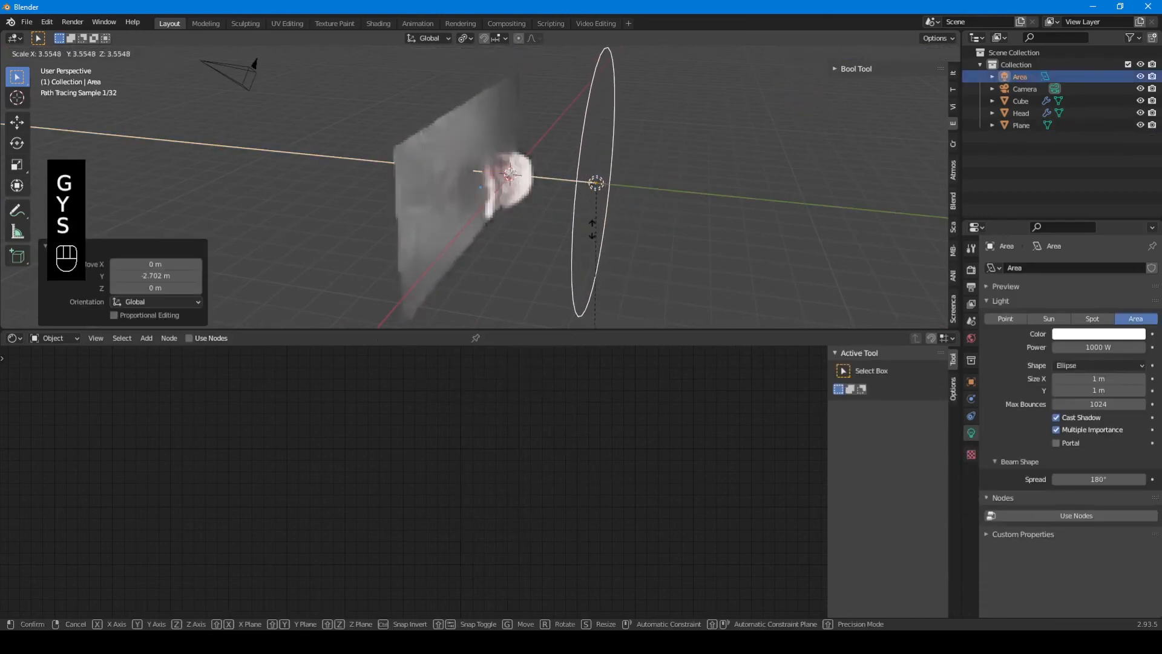
{"action": "left_click", "coordinate": [566, 233]}
Stretch the area light by about 2.208 along X to span the width of the glass plane.
{"action": "middle_click_drag", "start_coordinate": [564, 231], "coordinate": [500, 221]}
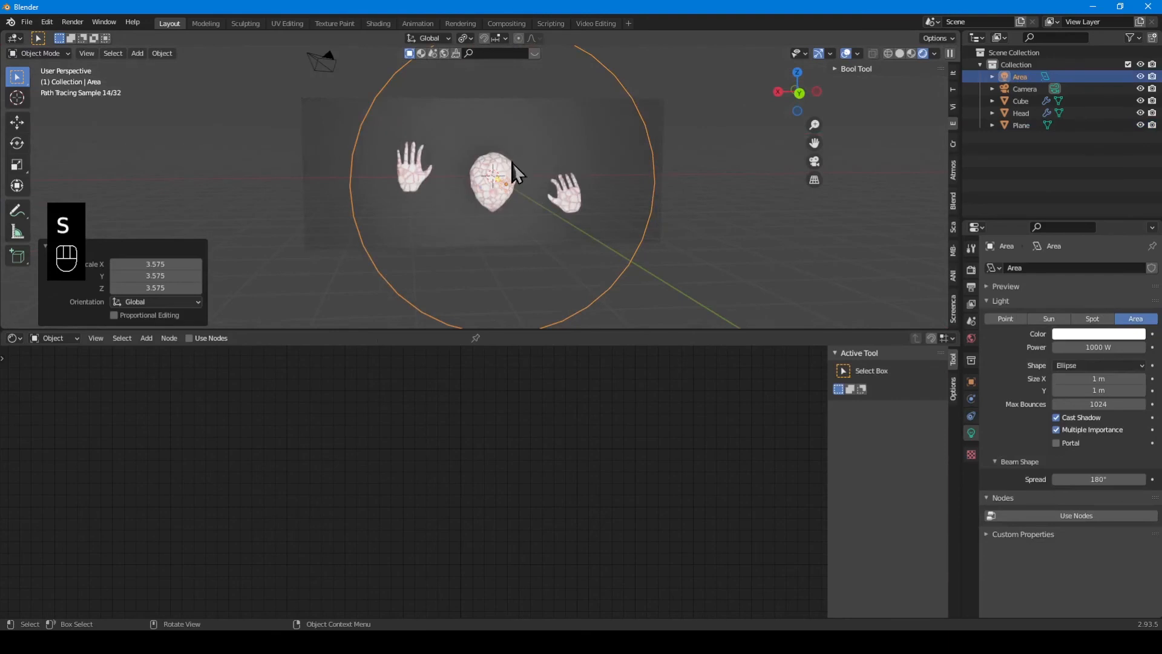
{"action": "key", "text": "s"}
{"action": "key", "text": "x"}
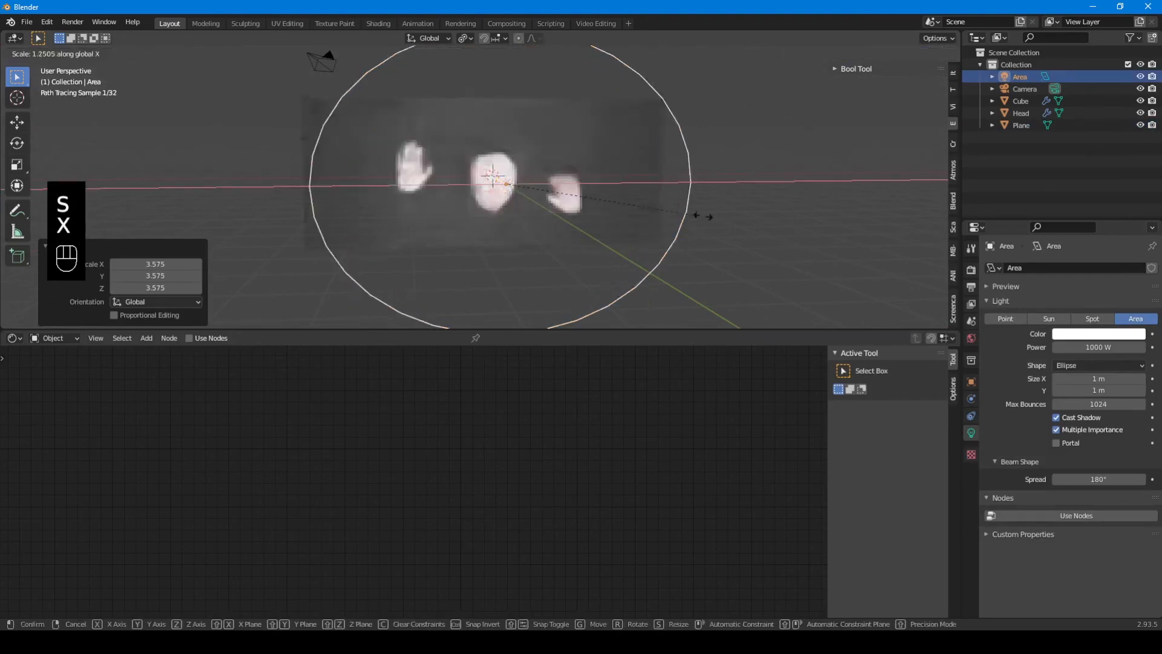
{"action": "left_click", "coordinate": [847, 212]}
Scale the whole area light by about 1.588 so that it covers the entire glass plane.
{"action": "middle_click_drag", "start_coordinate": [366, 187], "coordinate": [422, 205]}
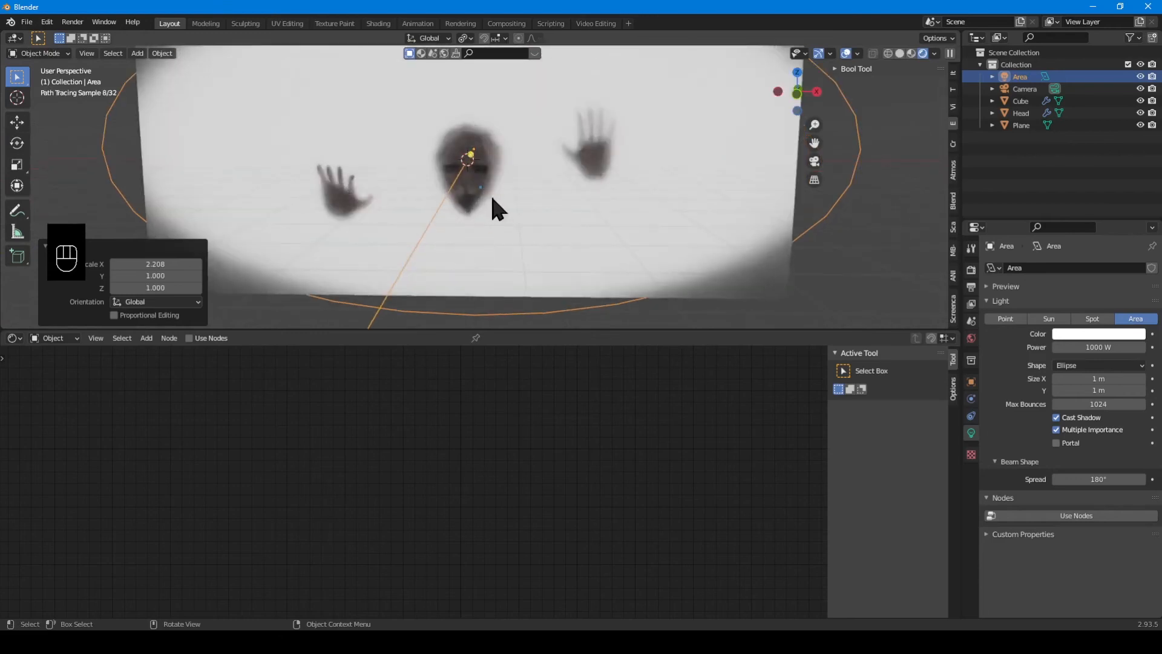
{"action": "middle_click_drag", "start_coordinate": [571, 222], "coordinate": [599, 207]}
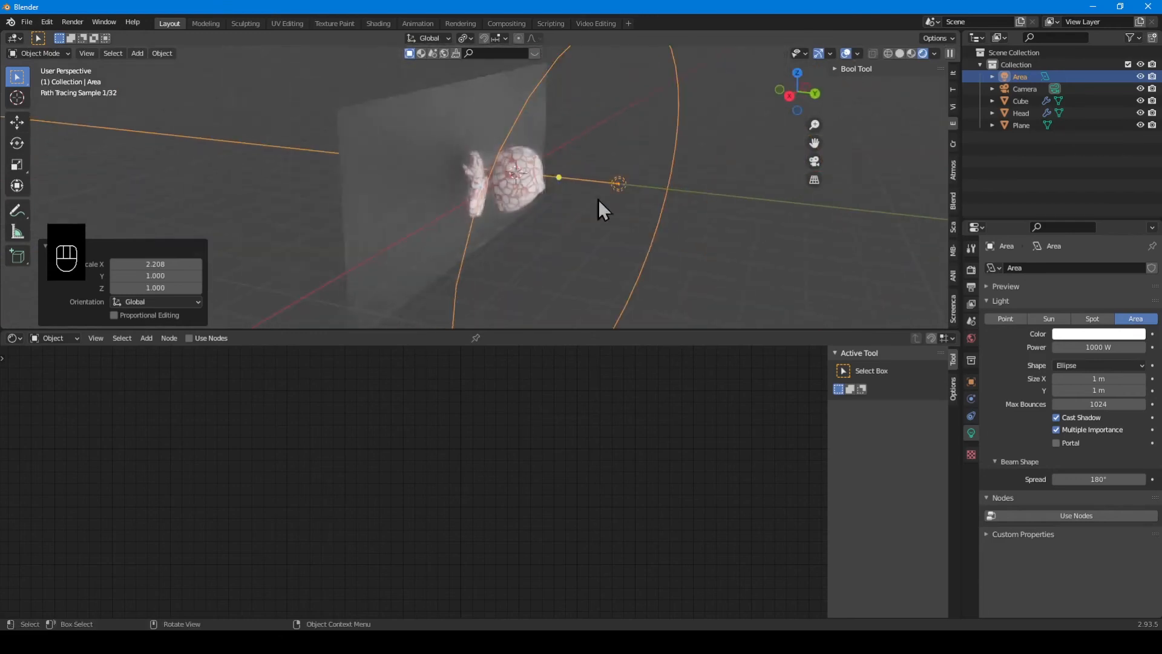
{"action": "key", "text": "s"}
{"action": "left_click", "coordinate": [688, 215]}
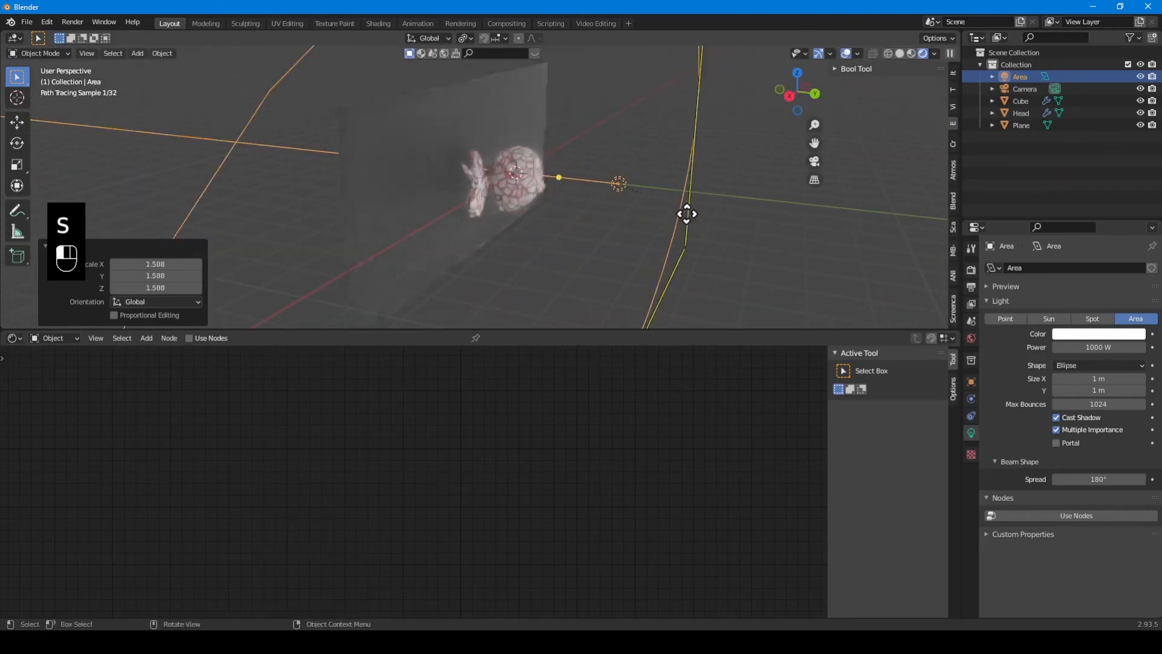
{"action": "middle_click_drag", "start_coordinate": [688, 213], "coordinate": [557, 249]}
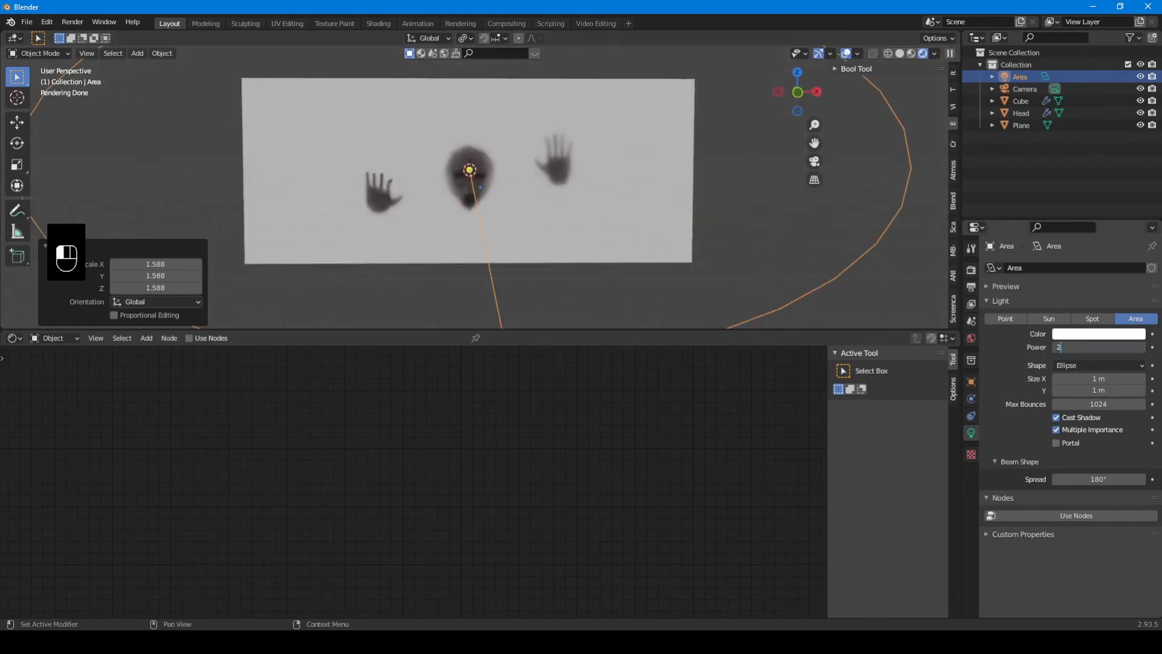
Set the area light's power to 2500 W and view the backlit glass pane up close.
{"action": "key", "text": "Return"}
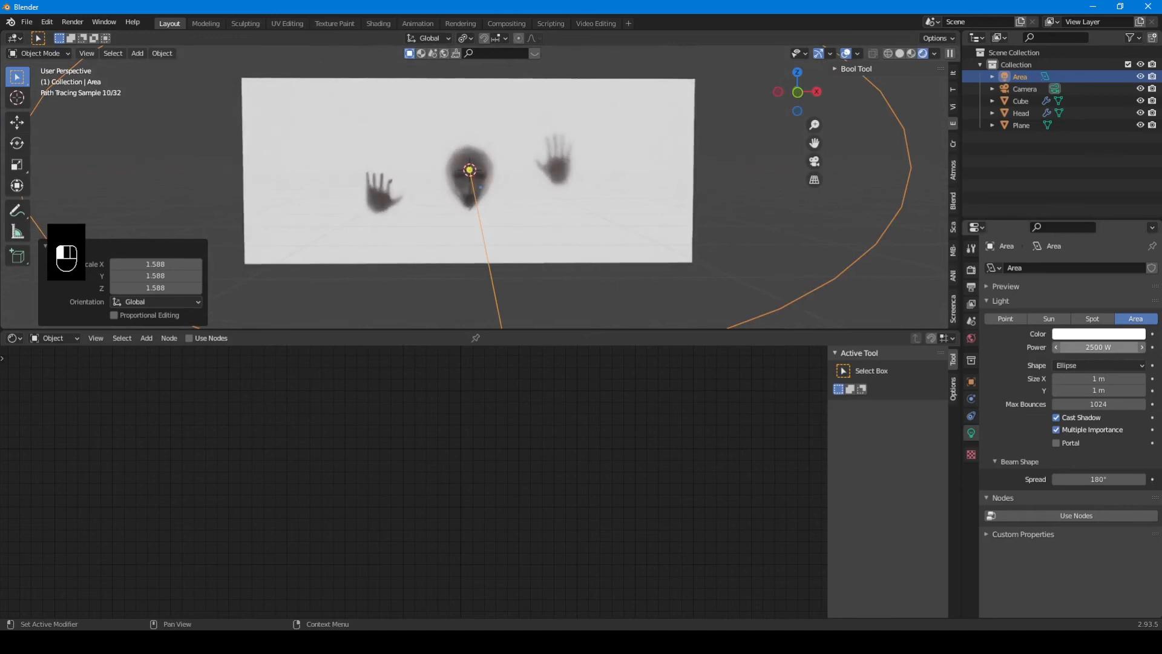
{"action": "scroll", "coordinate": [481, 208], "scroll_direction": "up", "scroll_amount": 3}
{"action": "key", "text": "ctrl+space"}
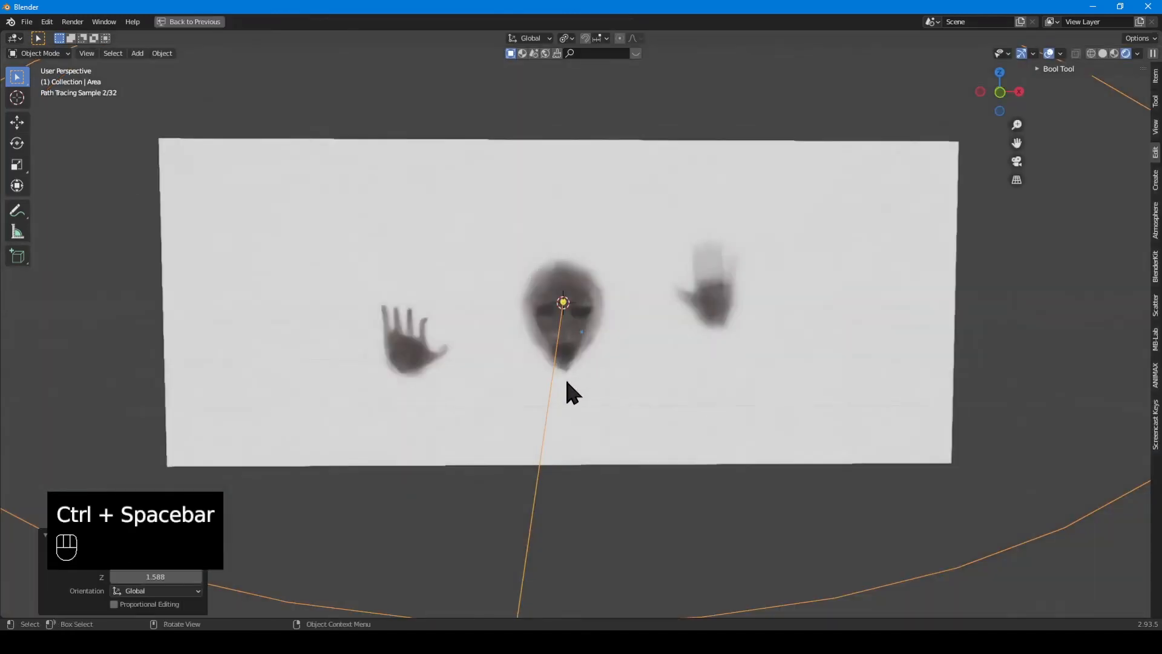
{"action": "scroll", "coordinate": [567, 383], "scroll_direction": "up", "scroll_amount": 3}
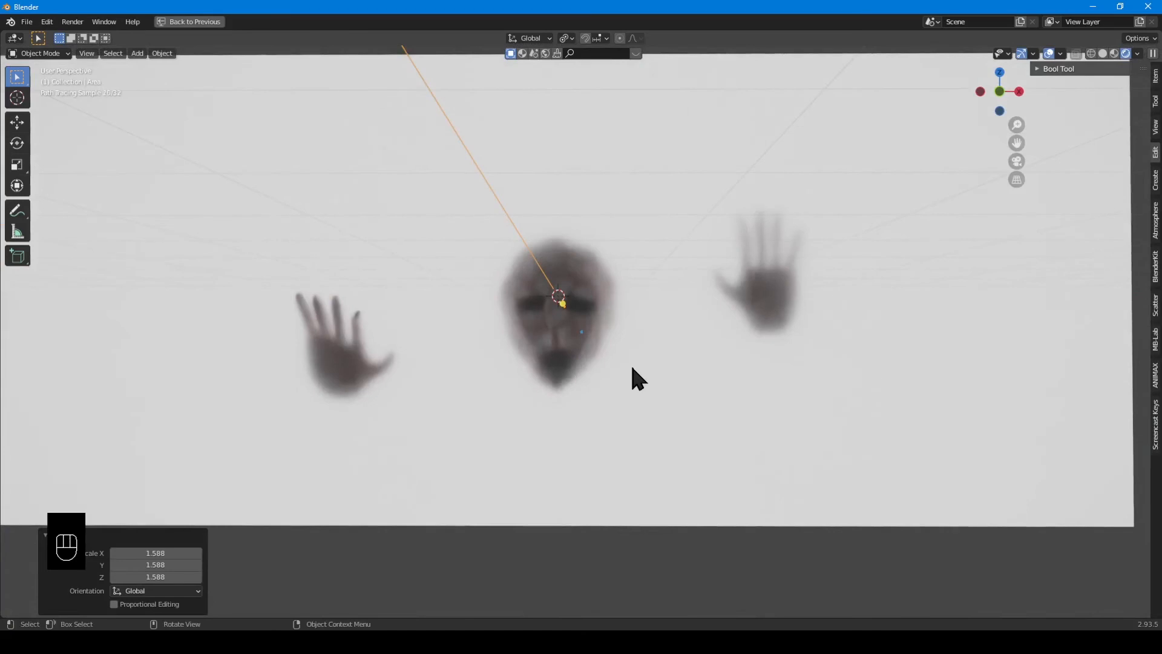
Add a second area light at the head and lower it about 3.30 m along Z.
{"action": "middle_click_drag", "start_coordinate": [569, 381], "coordinate": [594, 361]}
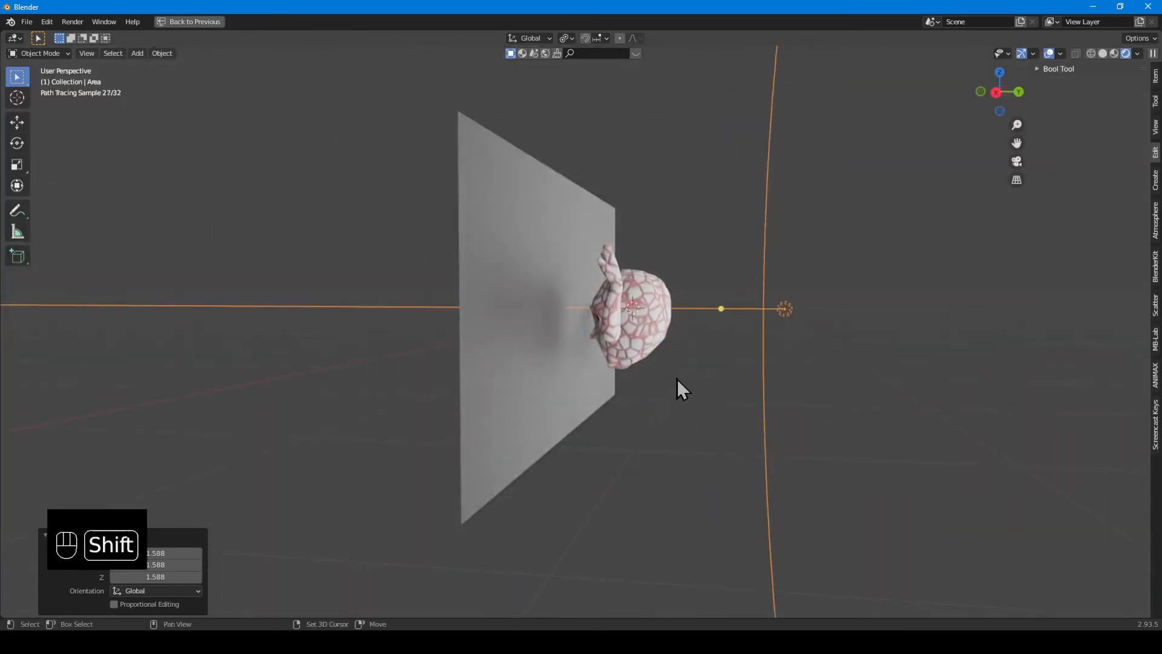
{"action": "key", "text": "shift+a"}
{"action": "mouse_move", "coordinate": [675, 382]}
{"action": "left_click", "coordinate": [743, 419]}
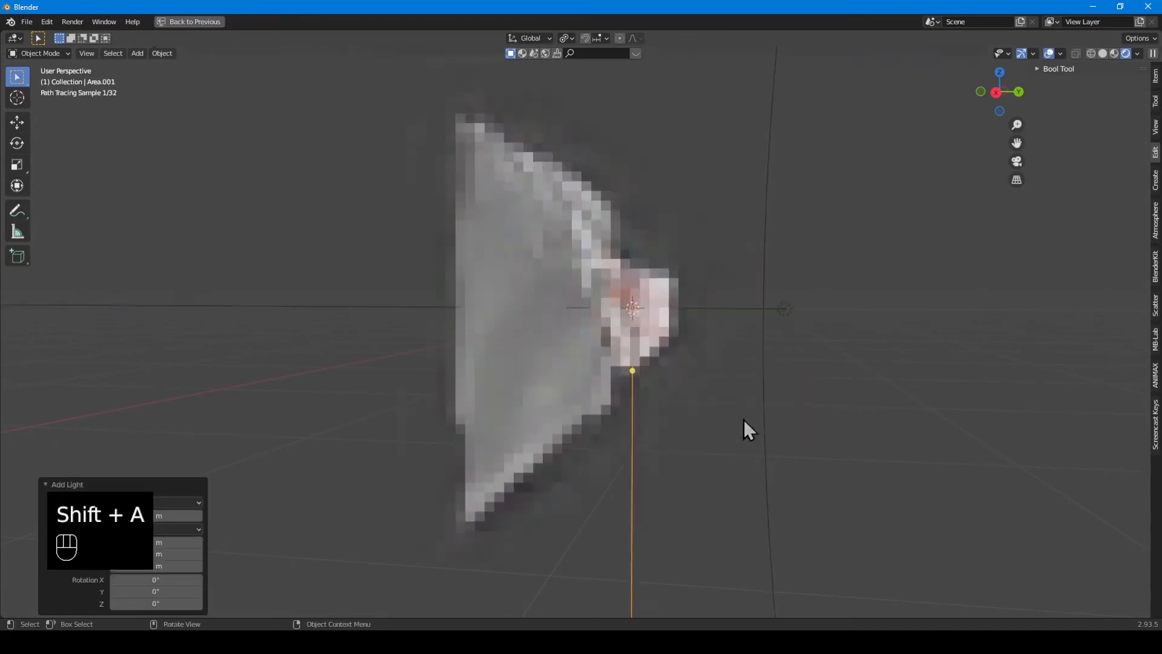
{"action": "key", "text": "g"}
{"action": "key", "text": "z"}
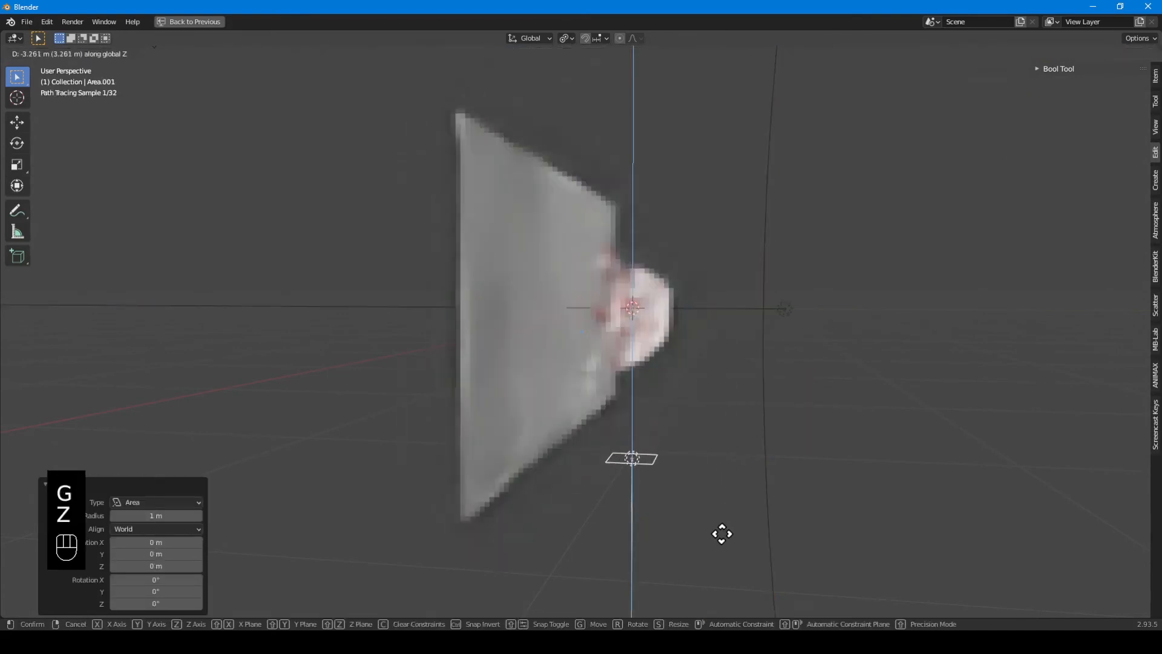
{"action": "left_click", "coordinate": [822, 478]}
Rotate the new area light 180° about X so that it shines upward.
{"action": "key", "text": "r"}
{"action": "key", "text": "x"}
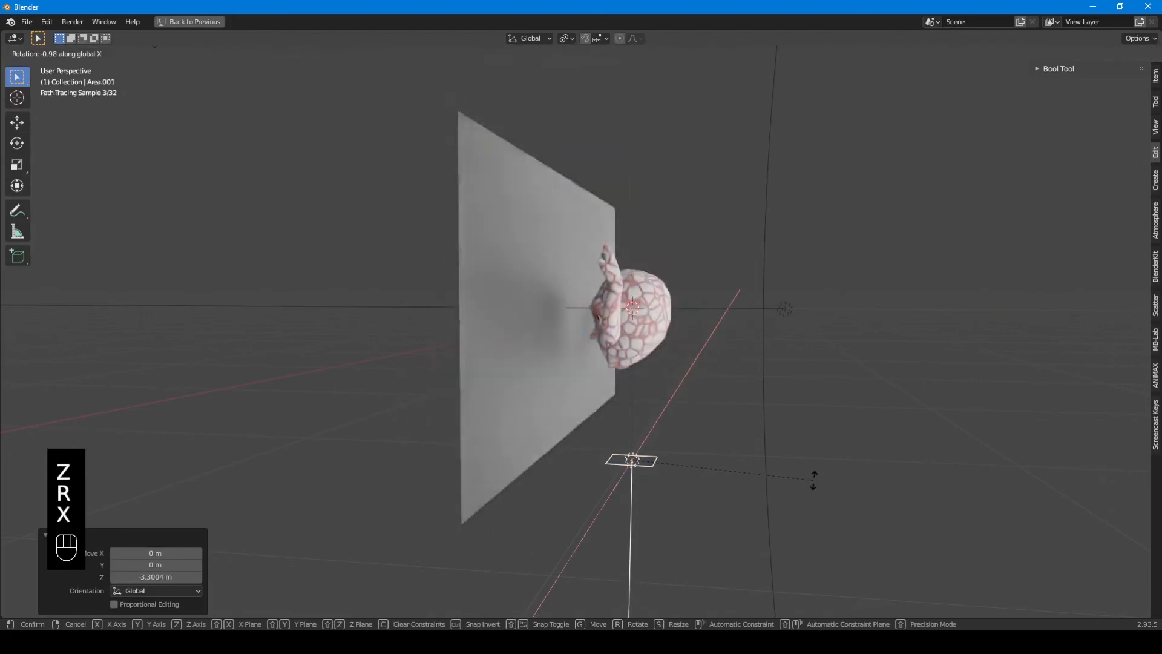
{"action": "key", "text": "KP_1"}
{"action": "key", "text": "KP_8"}
{"action": "key", "text": "KP_0"}
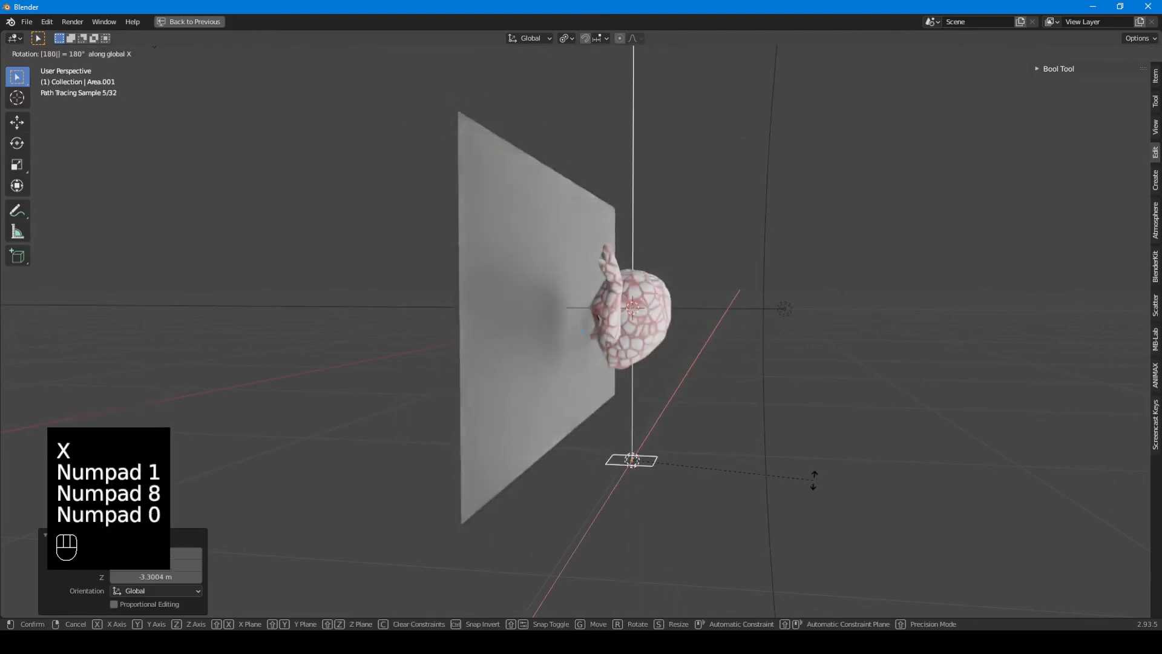
{"action": "key", "text": "KP_Enter"}
Move the lower area light about -1.44 m along Y toward the glass and about -0.30 m along Z.
{"action": "key", "text": "g"}
{"action": "key", "text": "y"}
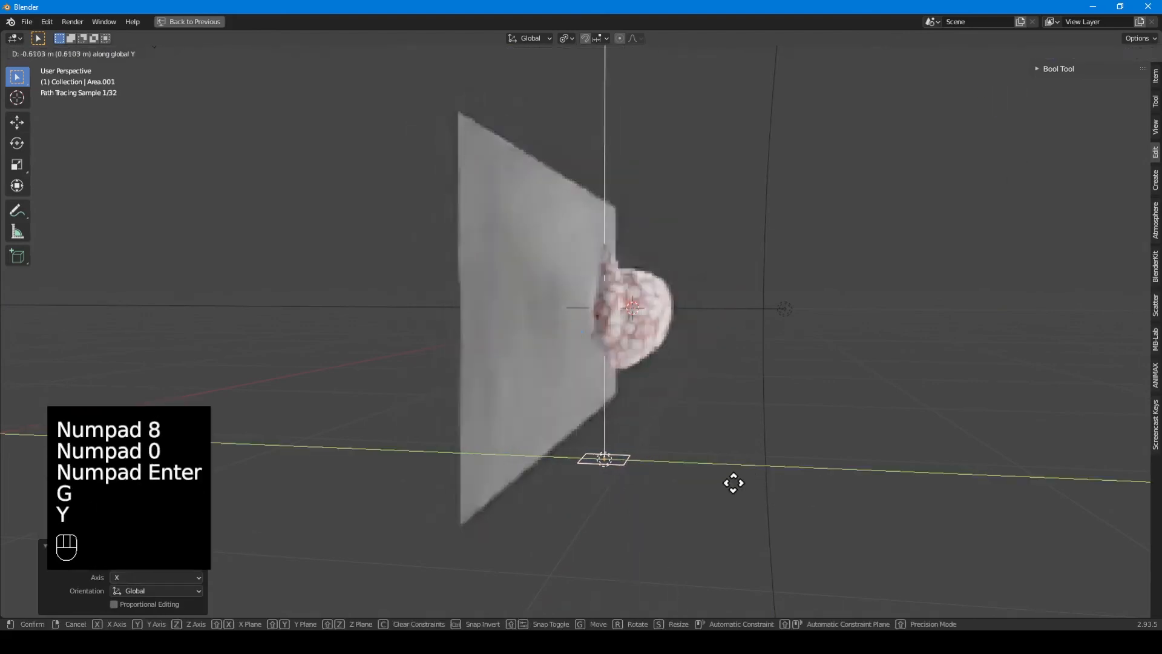
{"action": "left_click", "coordinate": [701, 478]}
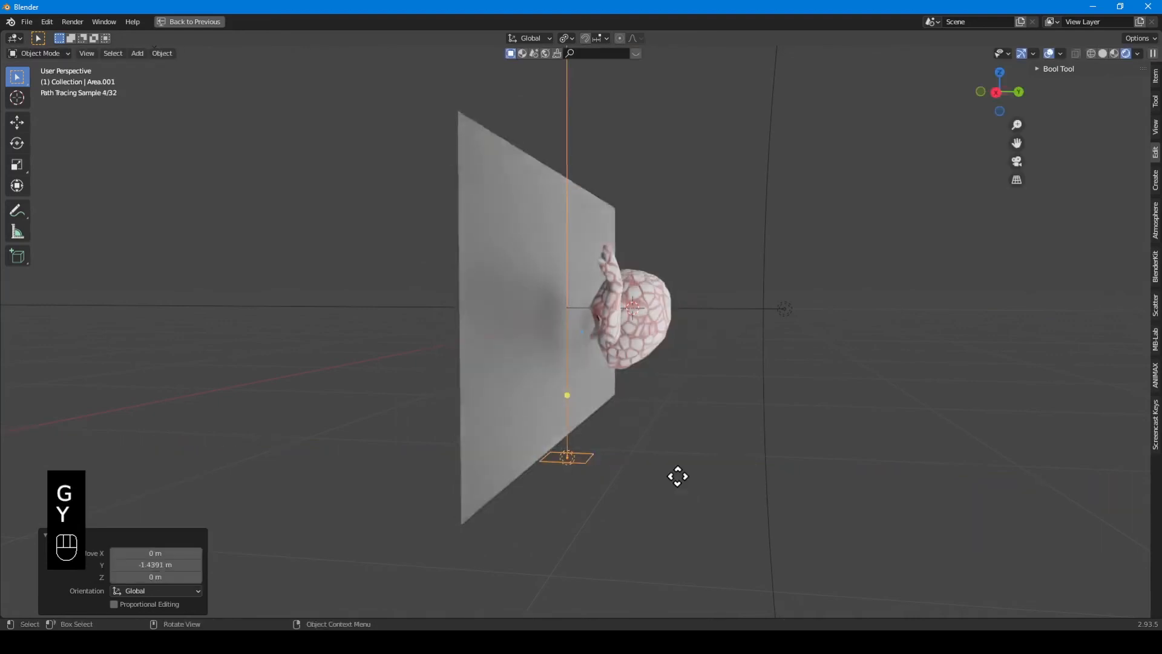
{"action": "key", "text": "g"}
{"action": "key", "text": "z"}
{"action": "left_click", "coordinate": [692, 470]}
Tilt the lower area light about -11.2° about X toward the head.
{"action": "key", "text": "r"}
{"action": "key", "text": "x"}
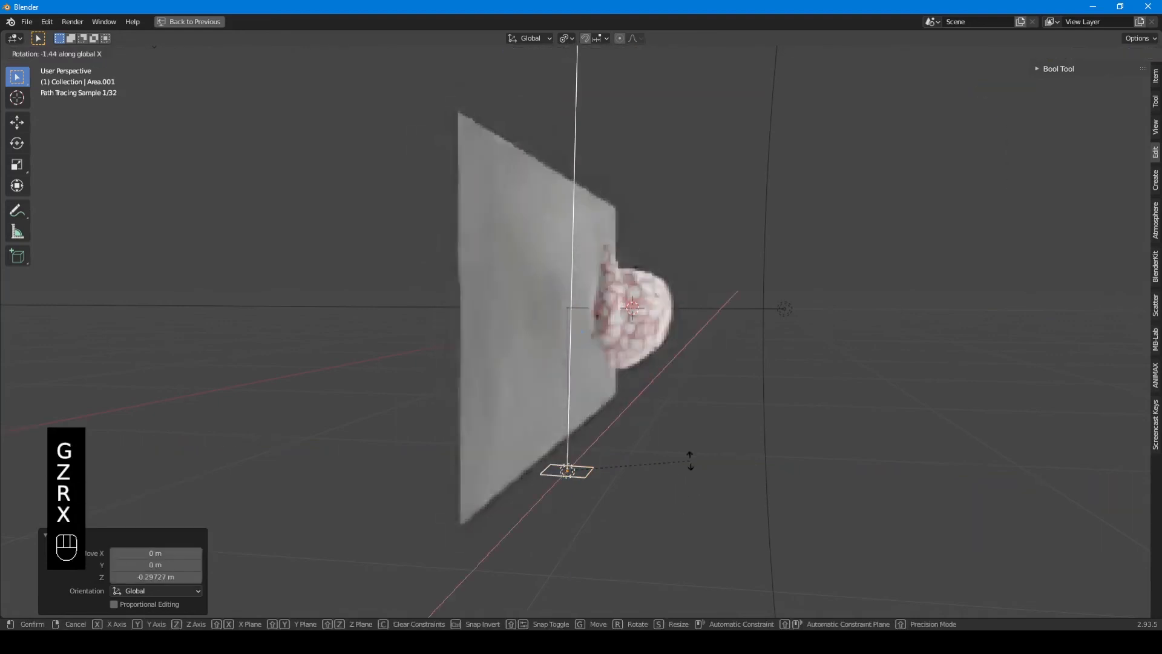
{"action": "left_click", "coordinate": [692, 473]}
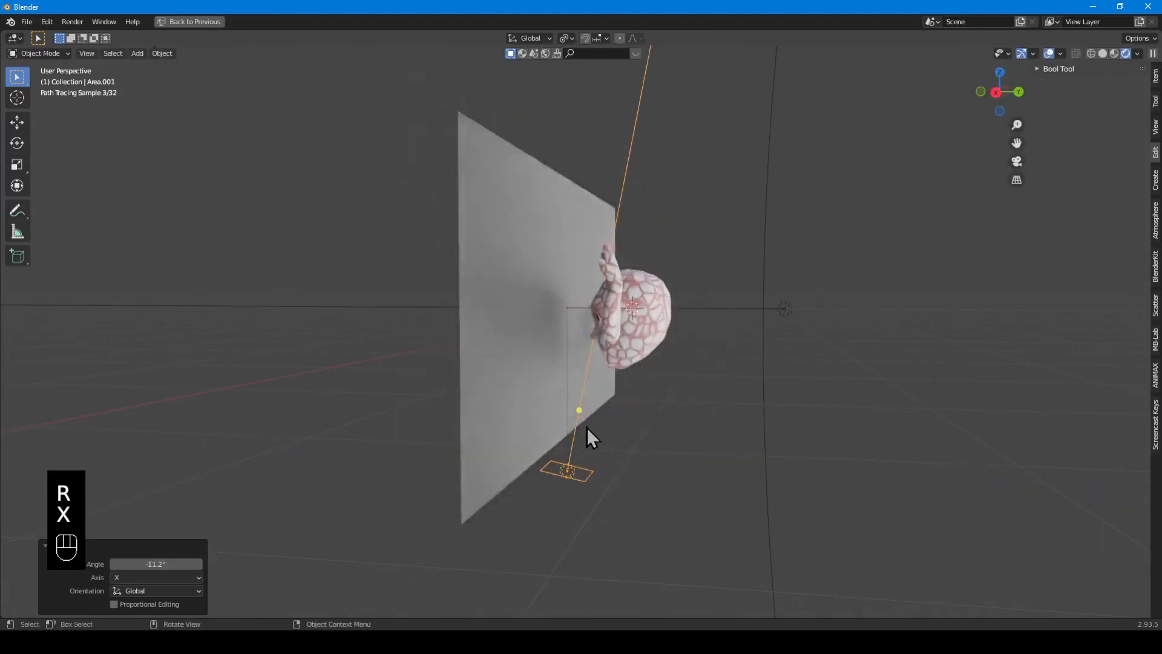
Set the lower area light's power to 500 W and check the lit face through the glass from the front.
{"action": "middle_click_drag", "start_coordinate": [587, 428], "coordinate": [544, 372]}
{"action": "key", "text": "ctrl+space"}
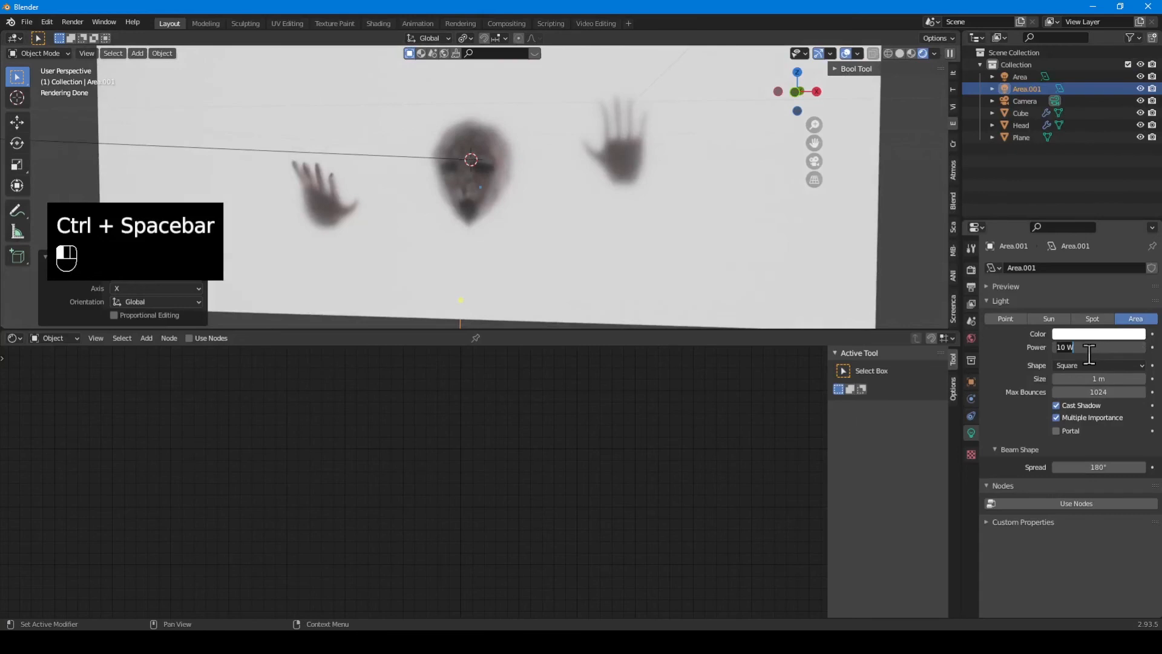
{"action": "type", "text": "500"}
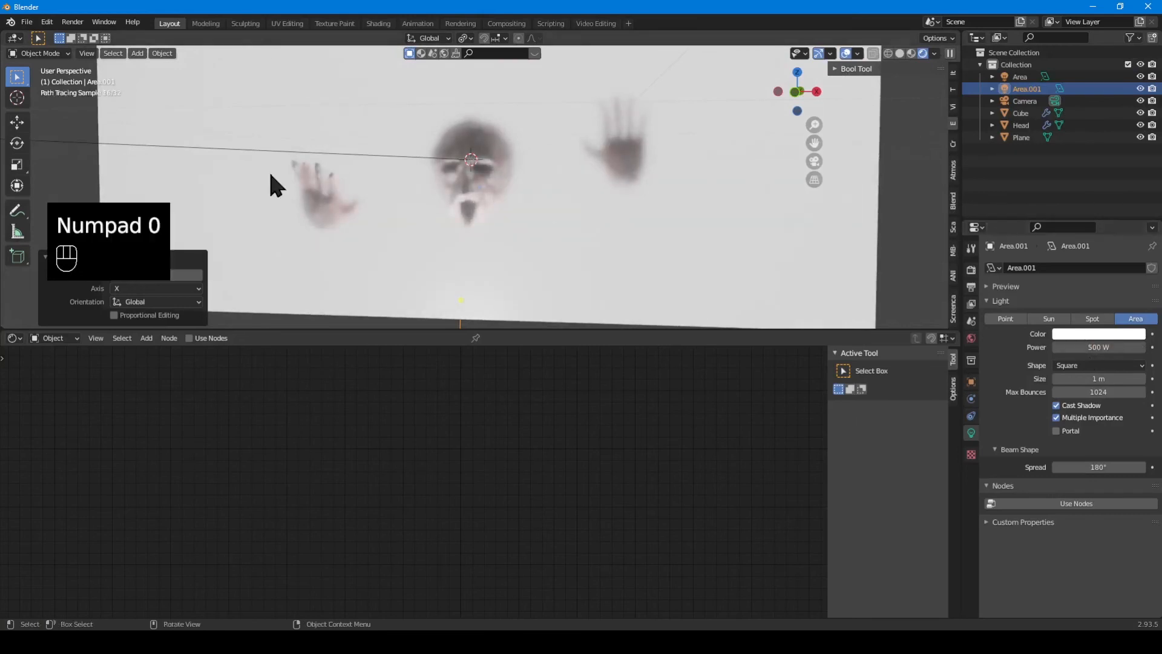
{"action": "scroll", "coordinate": [354, 236], "scroll_direction": "down", "scroll_amount": 2}
{"action": "middle_click_drag", "start_coordinate": [356, 236], "coordinate": [414, 225]}
{"action": "scroll", "coordinate": [406, 223], "scroll_direction": "up", "scroll_amount": 4}
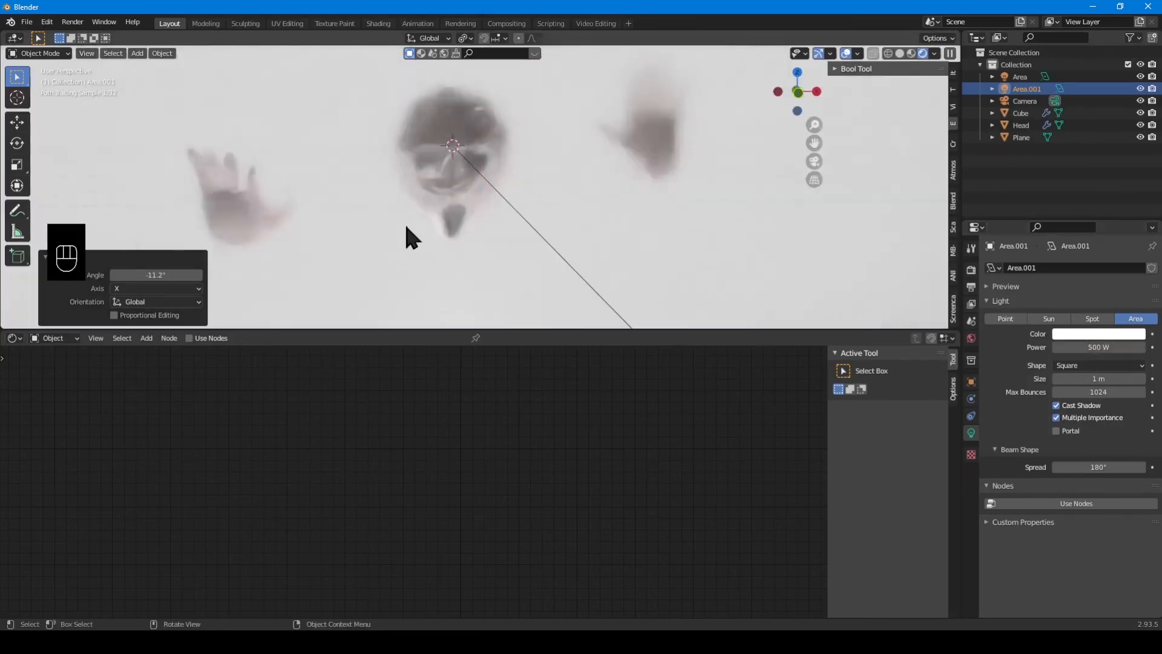
{"action": "key", "text": "ctrl+space"}
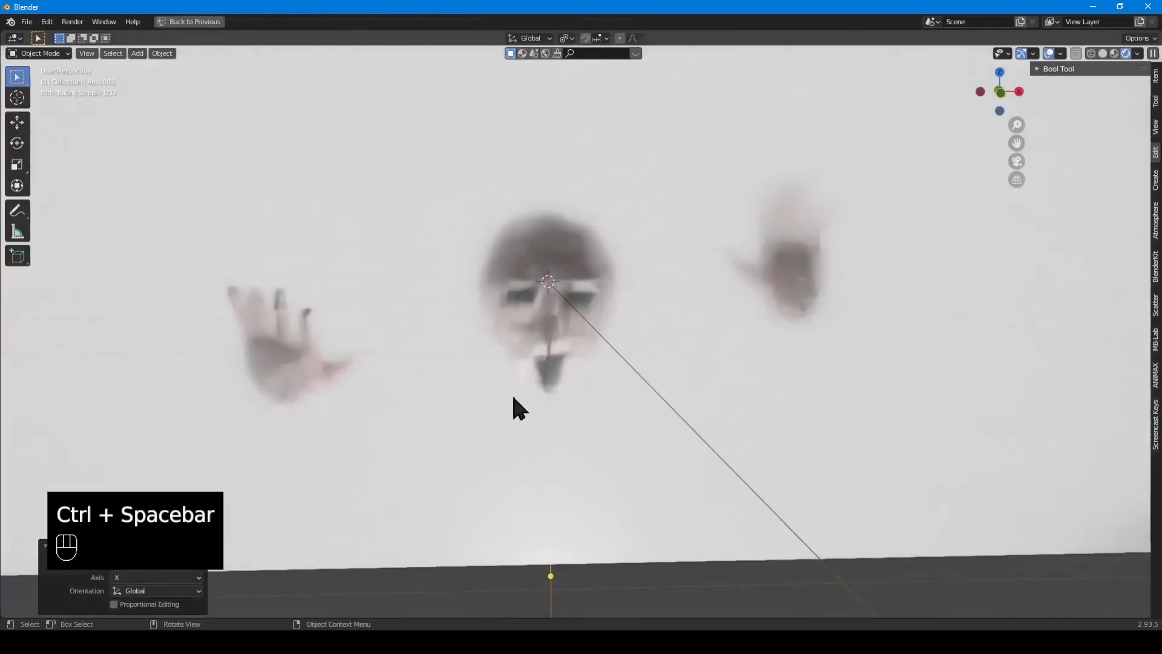
{"action": "middle_click_drag", "start_coordinate": [561, 326], "coordinate": [561, 379]}
{"action": "key", "text": "ctrl+space"}
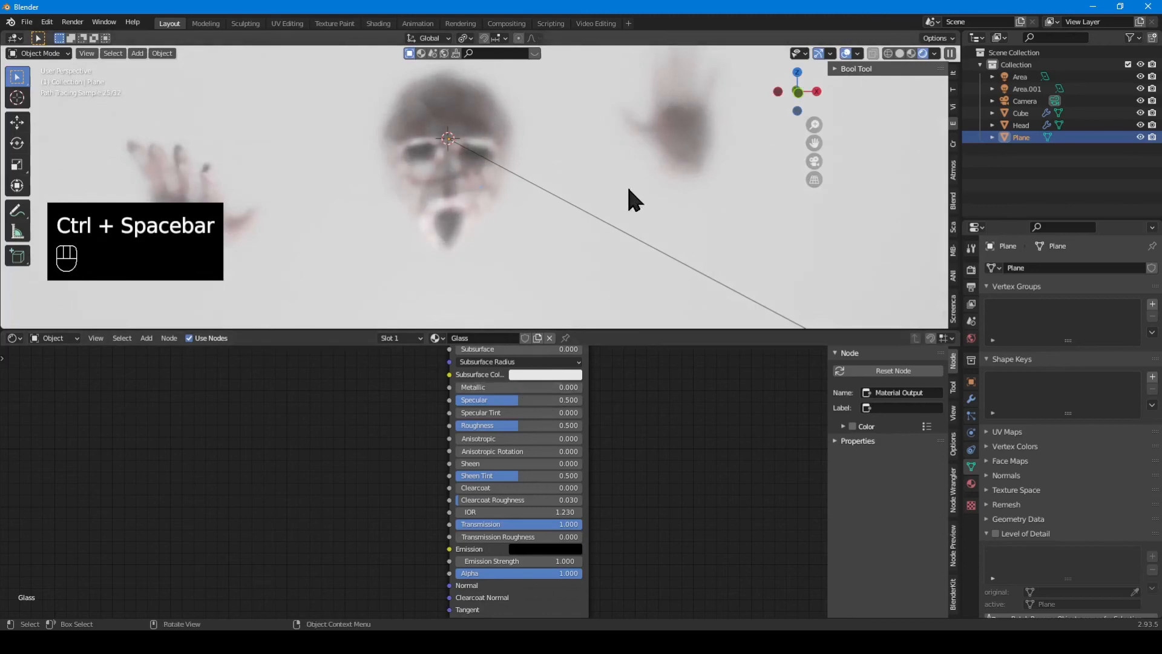
Move the hands object about -0.18 m along Y toward the glass, then back about 0.10 m along Y.
{"action": "middle_click_drag", "start_coordinate": [628, 189], "coordinate": [585, 206]}
{"action": "left_click", "coordinate": [585, 204]}
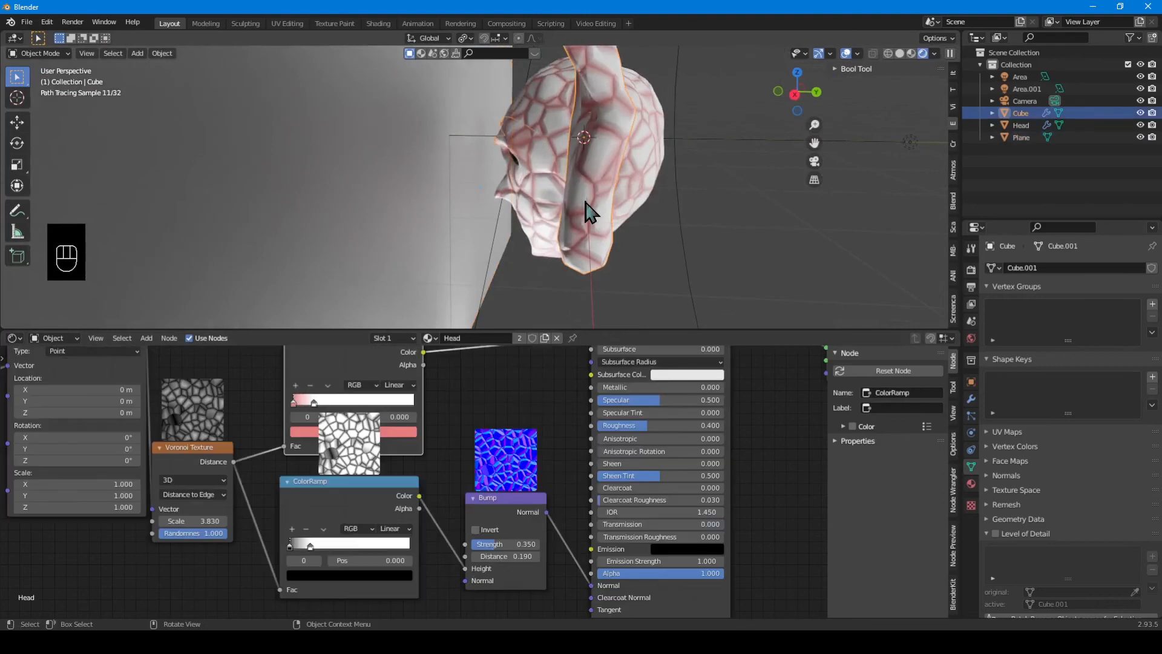
{"action": "key", "text": "g"}
{"action": "key", "text": "y"}
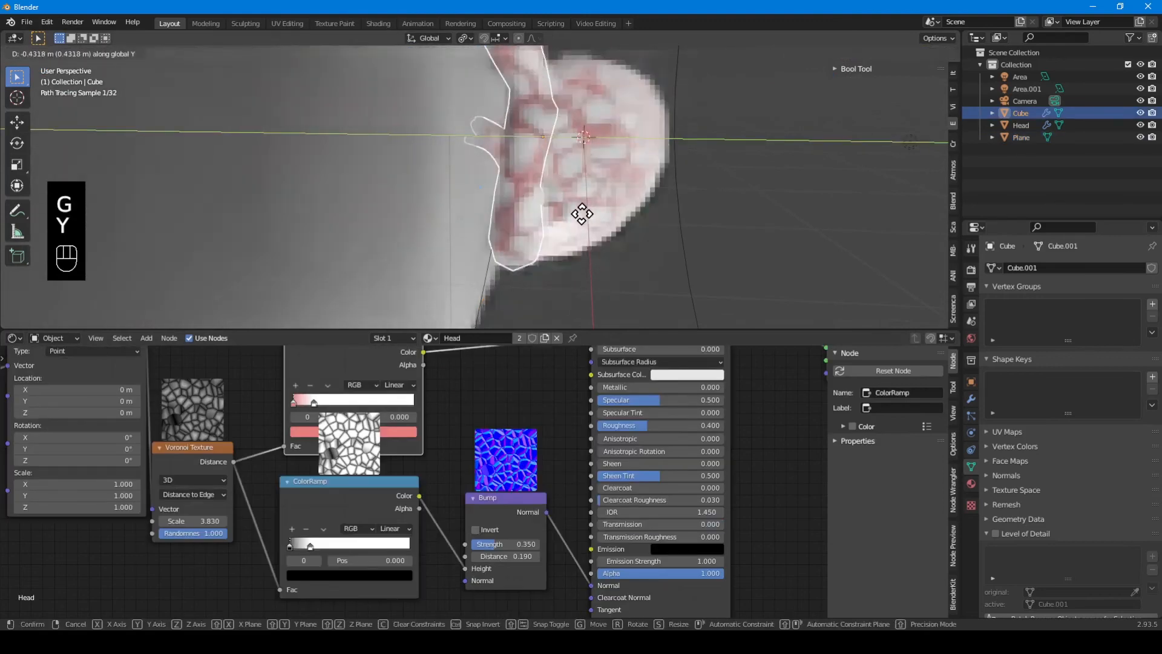
{"action": "left_click", "coordinate": [608, 214]}
{"action": "middle_click_drag", "start_coordinate": [605, 213], "coordinate": [478, 213]}
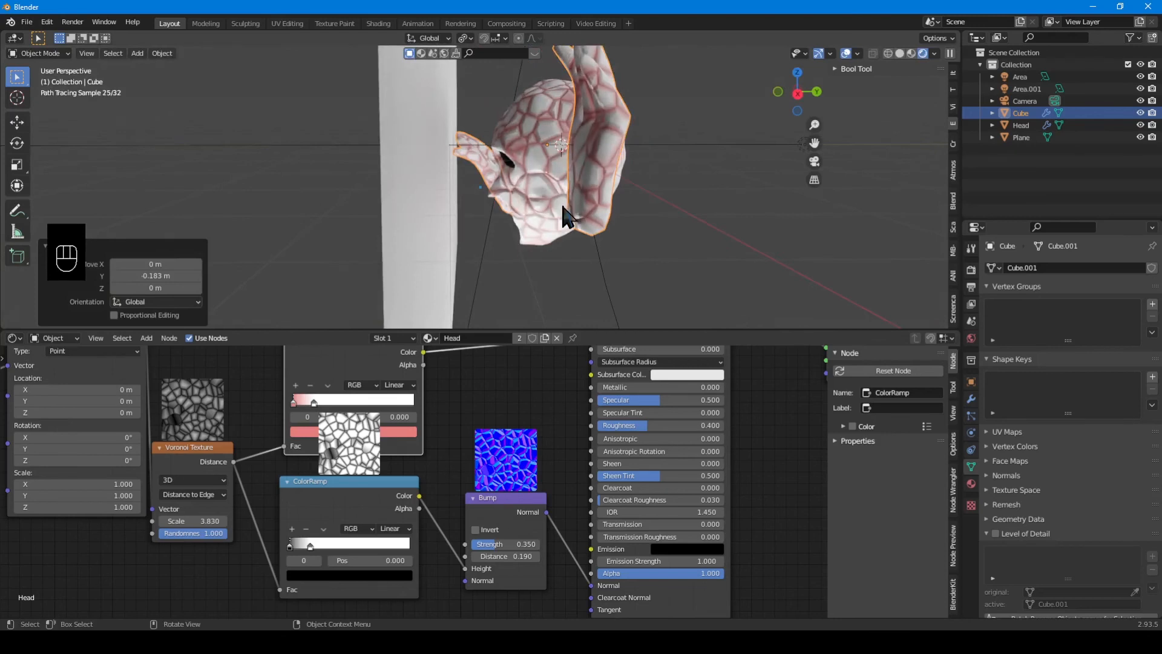
{"action": "key", "text": "g"}
{"action": "key", "text": "y"}
{"action": "left_click", "coordinate": [533, 212]}
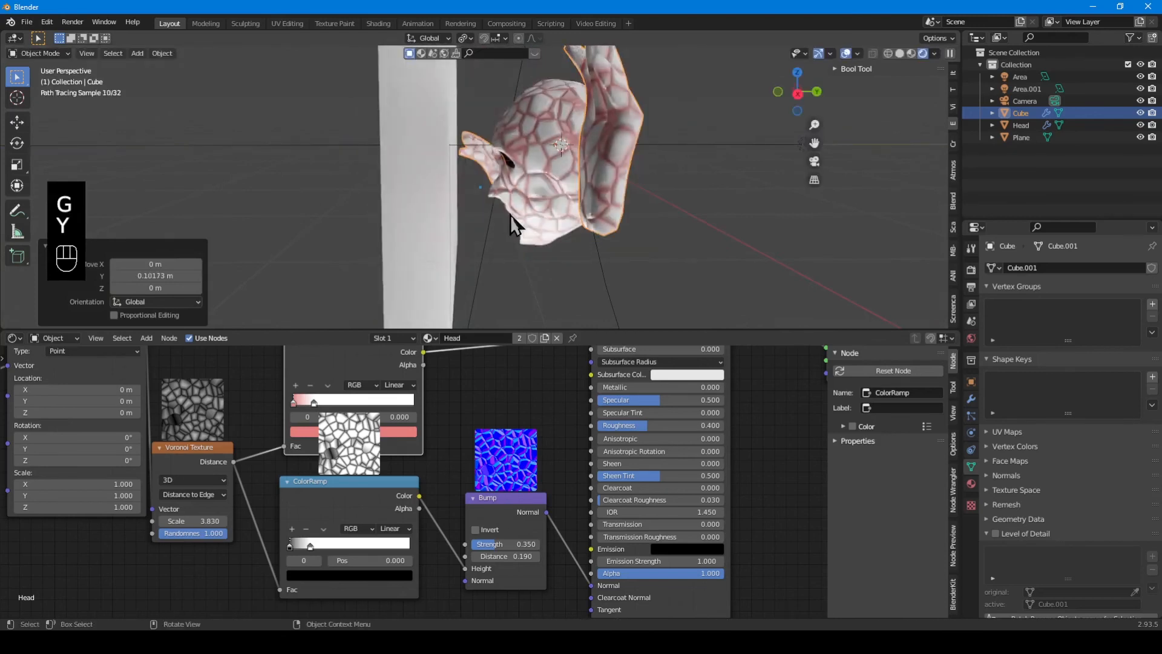
In the hands mesh, select only the hand farther from the glass and move it about -0.86 m along Y toward the pane.
{"action": "key", "text": "Tab"}
{"action": "key", "text": "alt+a"}
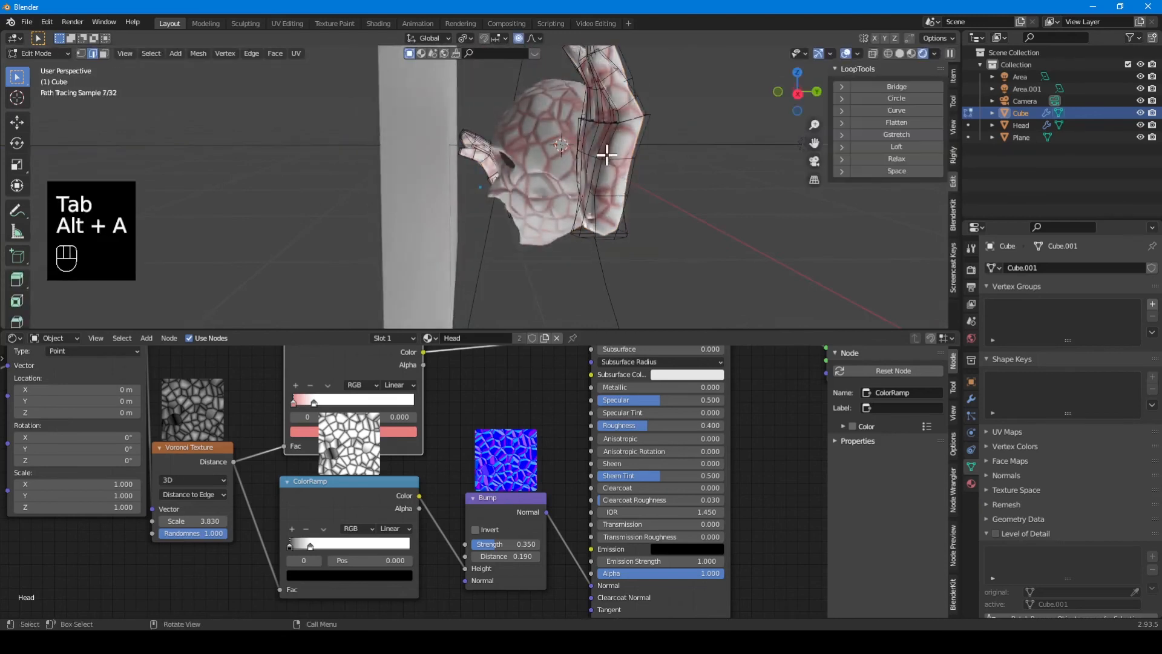
{"action": "key", "text": "l"}
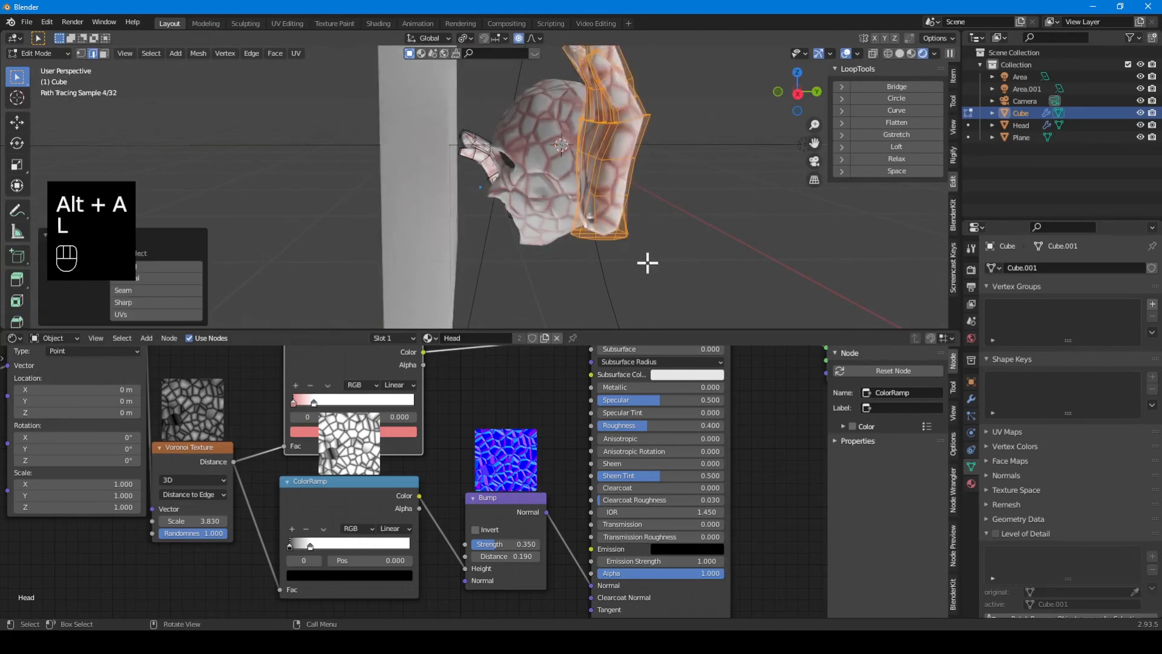
{"action": "key", "text": "g"}
{"action": "key", "text": "y"}
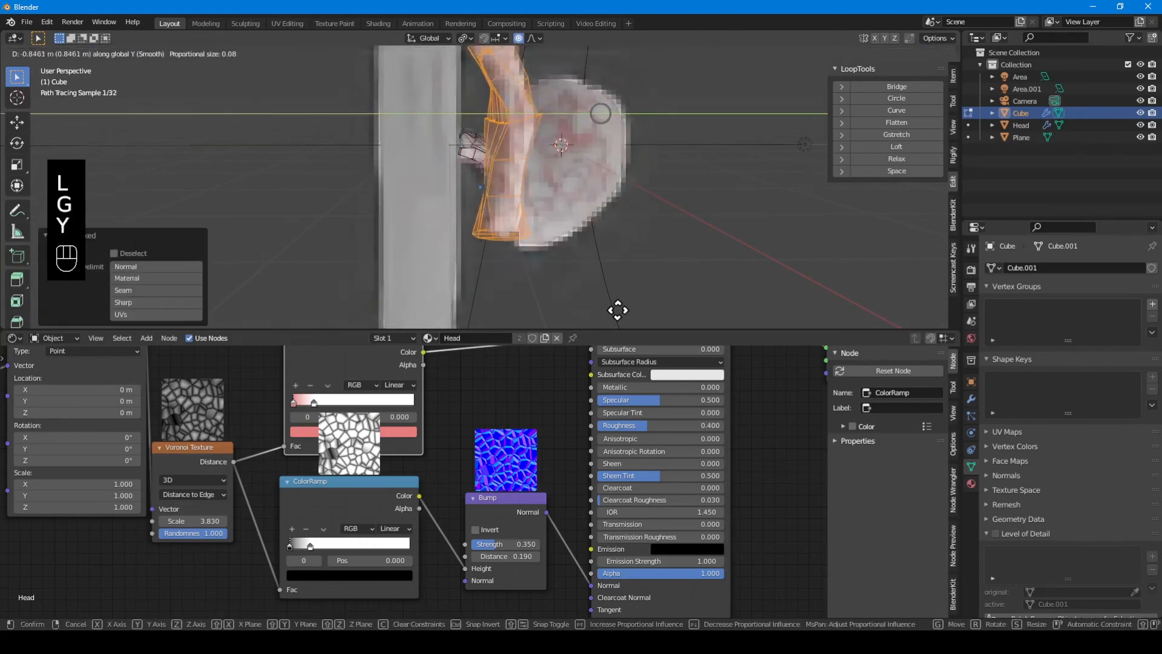
{"action": "left_click", "coordinate": [621, 310]}
Lower the selected hand about 0.86 m along Z and move it about -1.11 m along X toward the head.
{"action": "key", "text": "g"}
{"action": "key", "text": "z"}
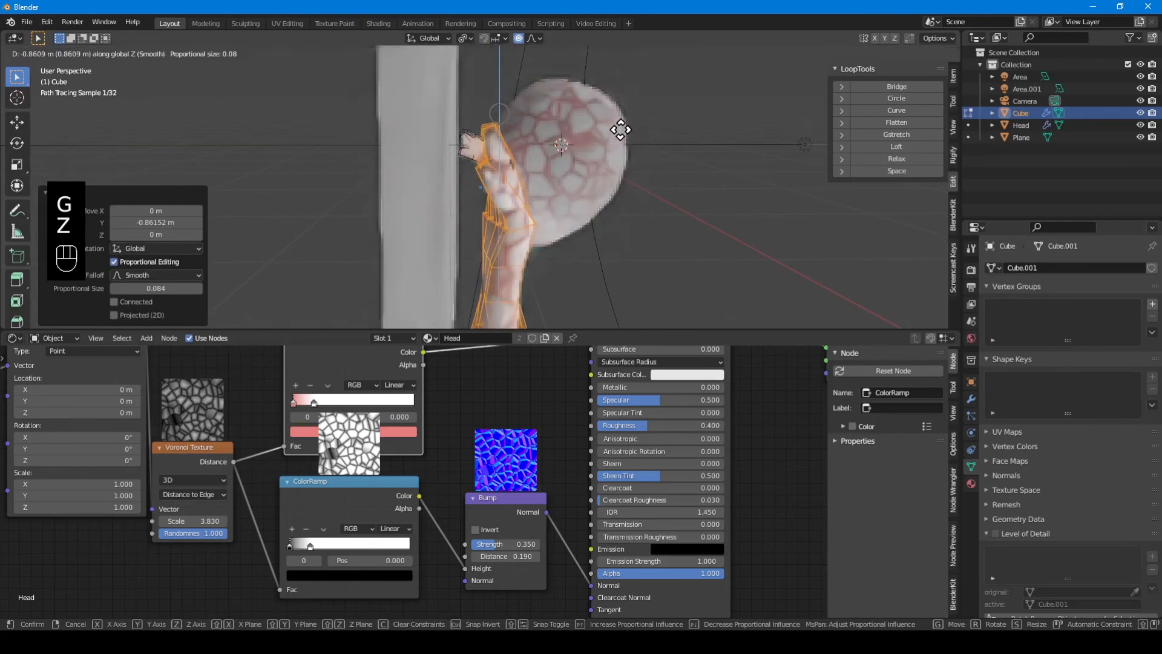
{"action": "left_click", "coordinate": [617, 130]}
{"action": "middle_click_drag", "start_coordinate": [617, 130], "coordinate": [678, 231]}
{"action": "key", "text": "g"}
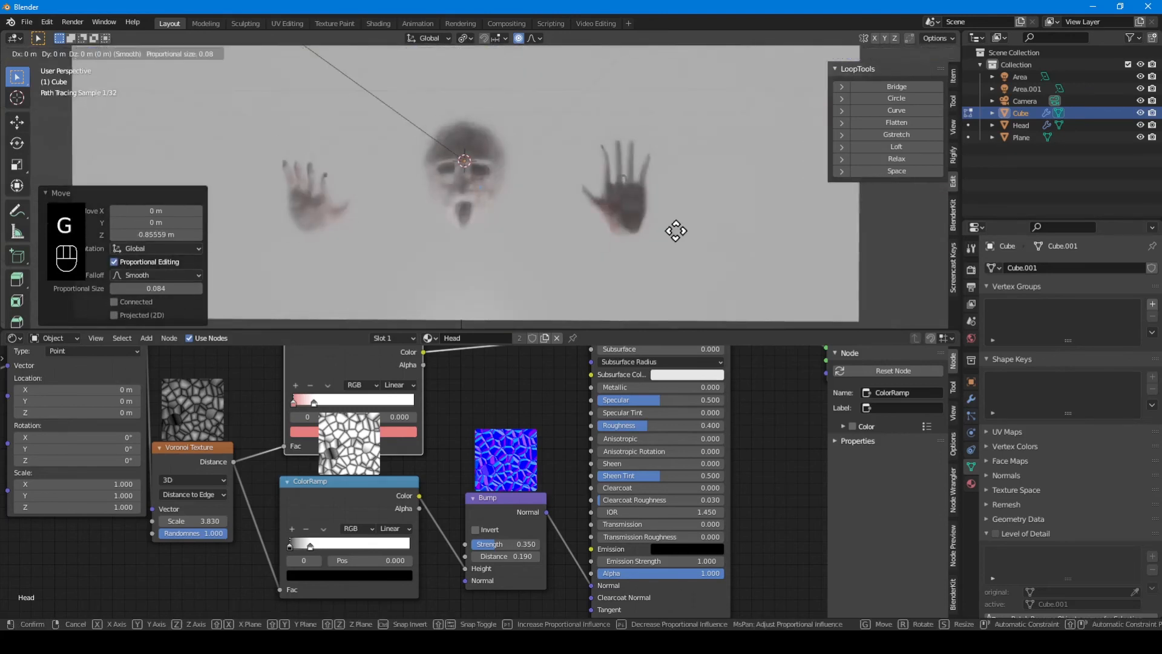
{"action": "key", "text": "x"}
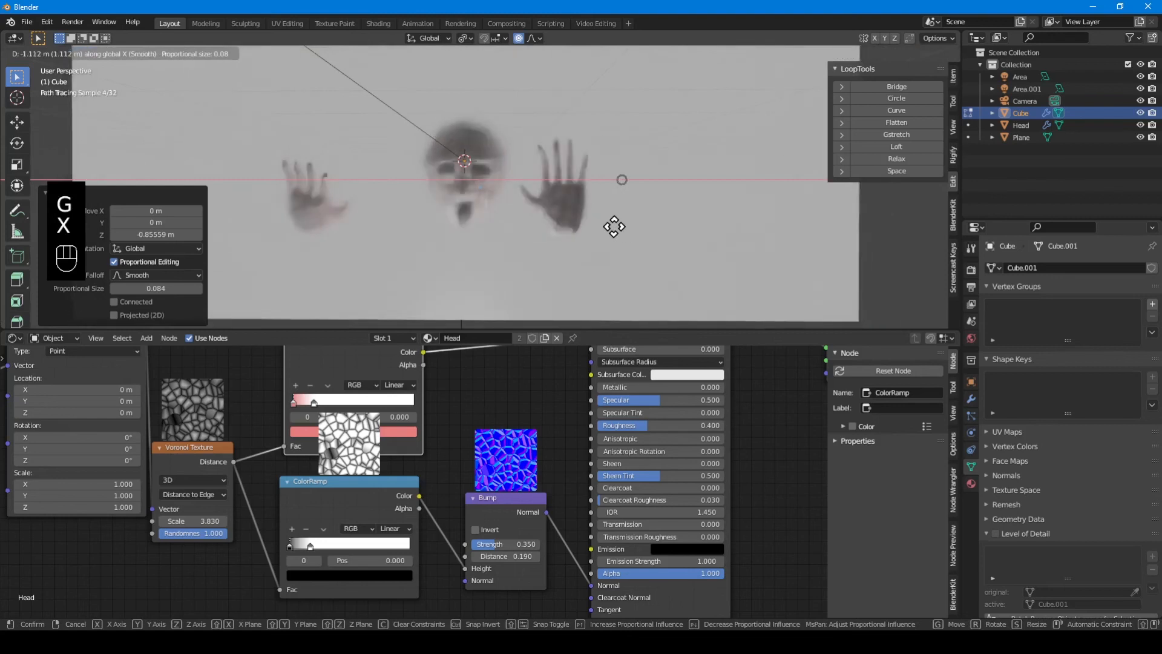
{"action": "left_click", "coordinate": [613, 227]}
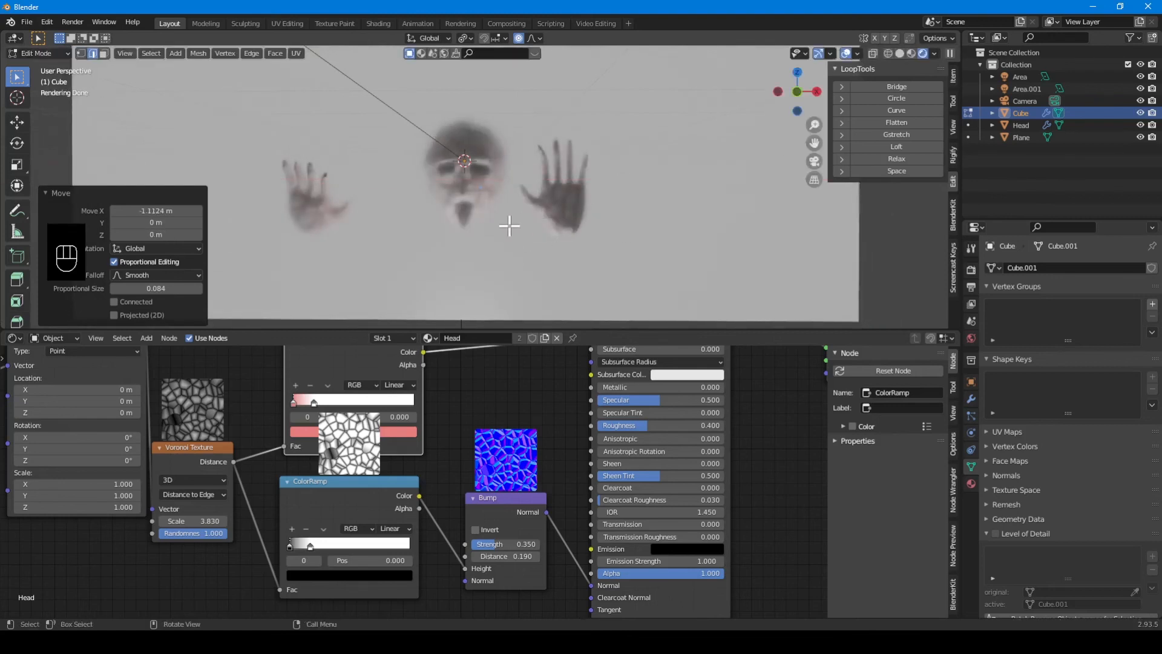
{"action": "key", "text": "Tab"}
Set the world background strength to 0 and preview the render enlarged without overlays.
{"action": "scroll", "coordinate": [423, 218], "scroll_direction": "down", "scroll_amount": 3}
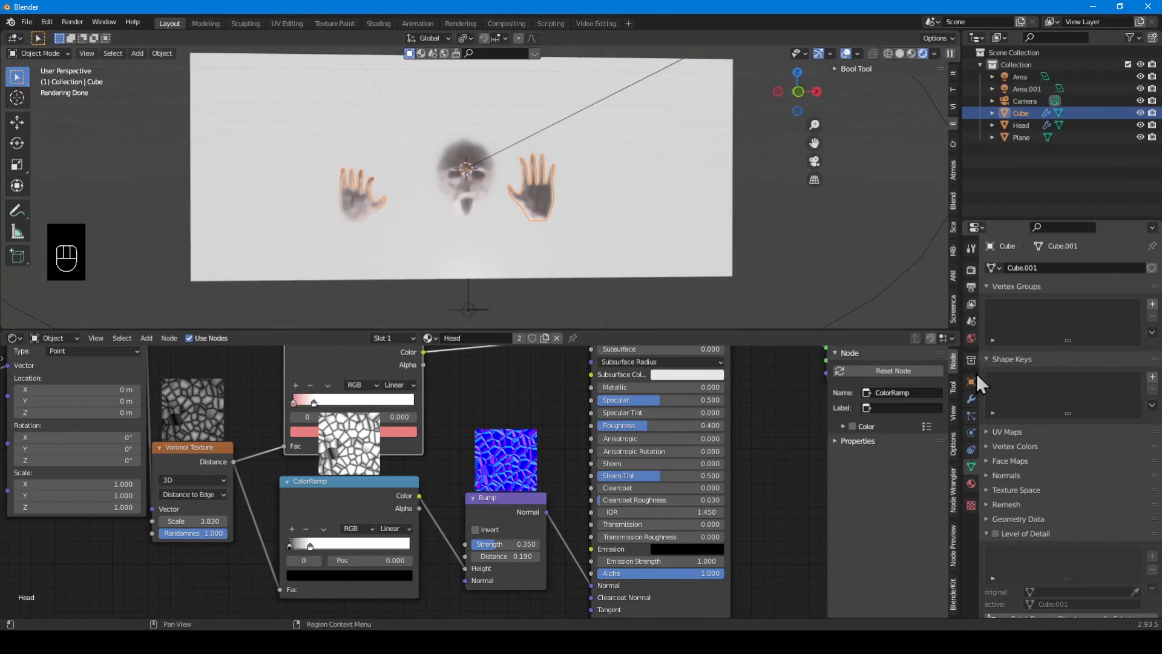
{"action": "left_click", "coordinate": [971, 337]}
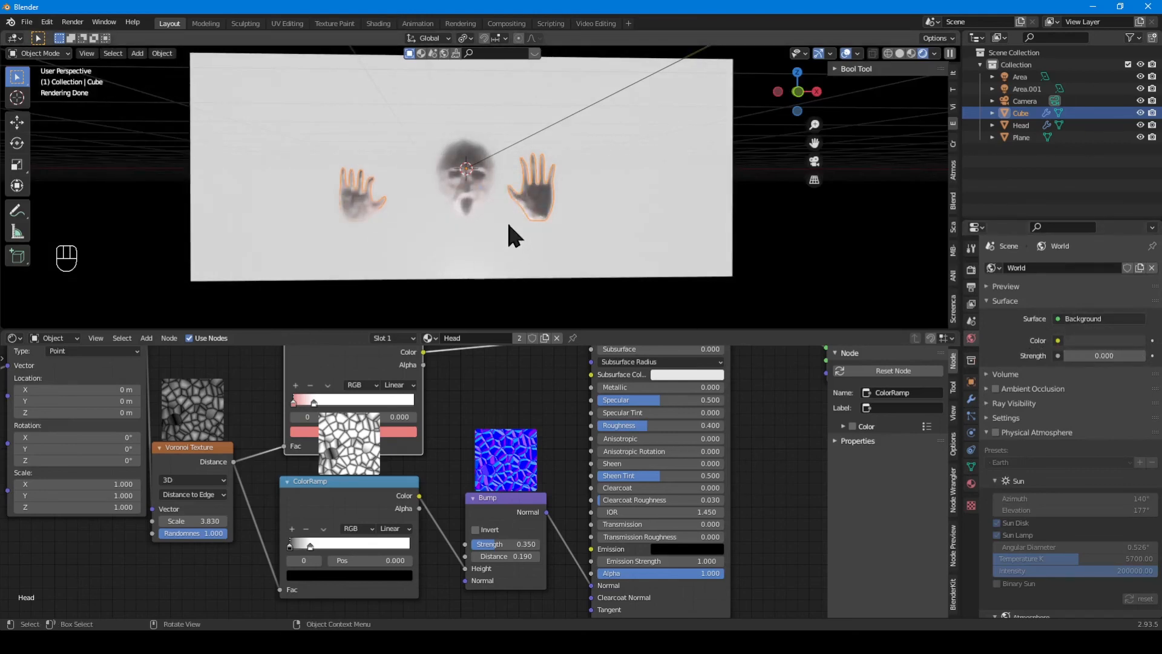
{"action": "key", "text": "ctrl+space"}
{"action": "scroll", "coordinate": [613, 357], "scroll_direction": "up", "scroll_amount": 2}
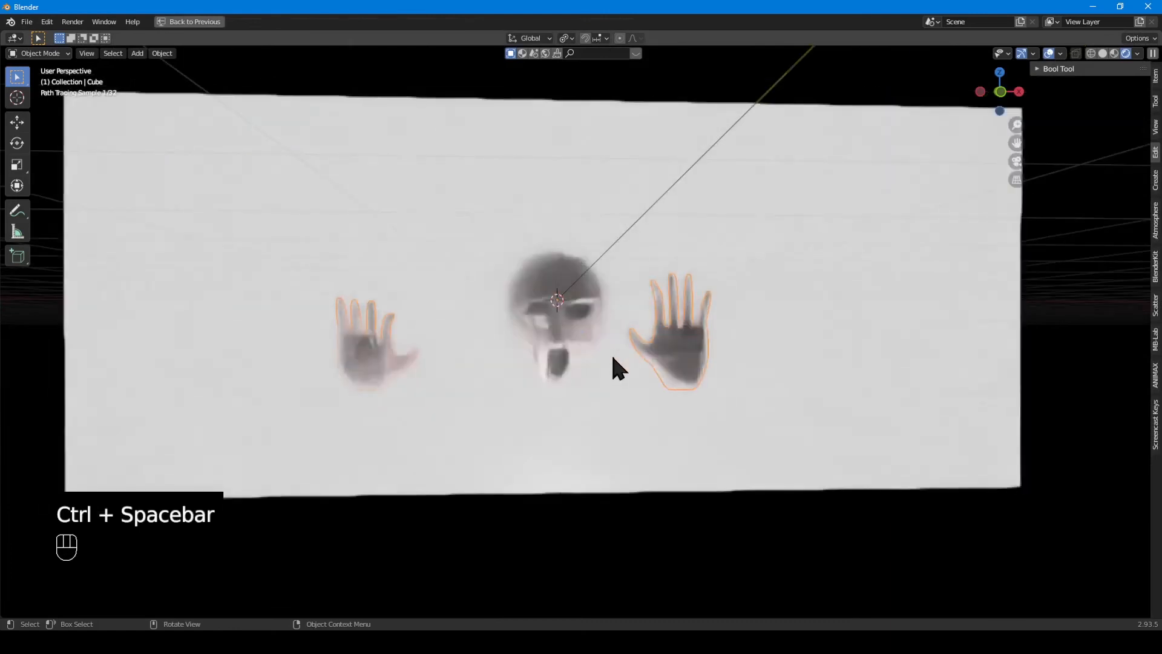
{"action": "key", "text": "z"}
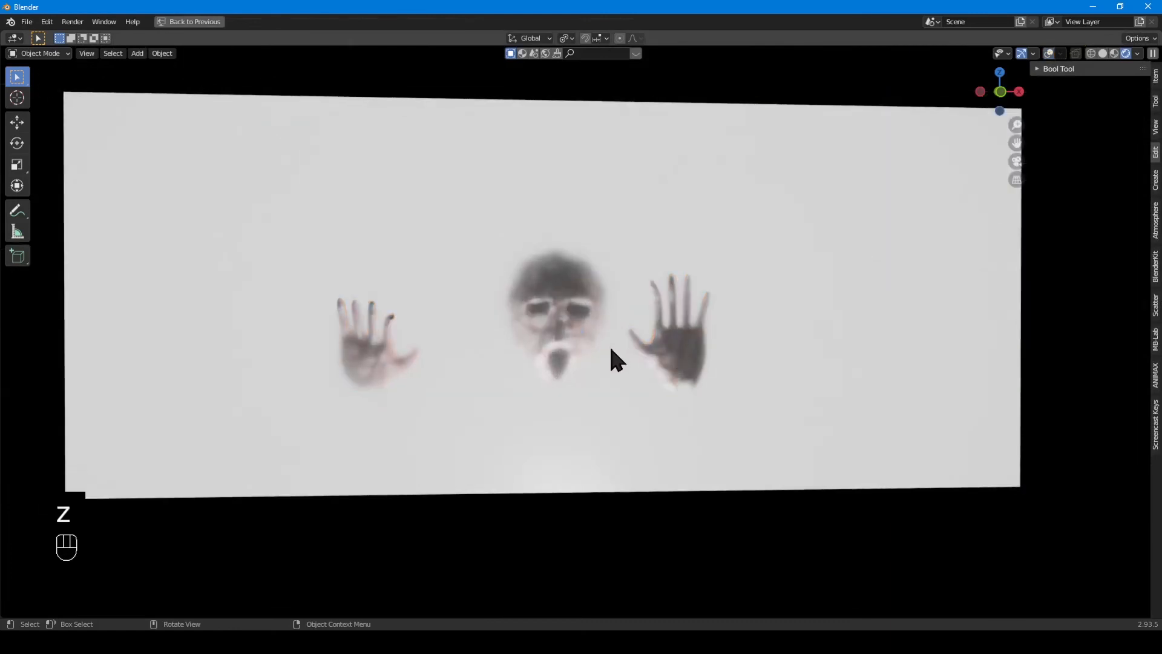
{"action": "key", "text": "z"}
{"action": "key", "text": "ctrl+space"}
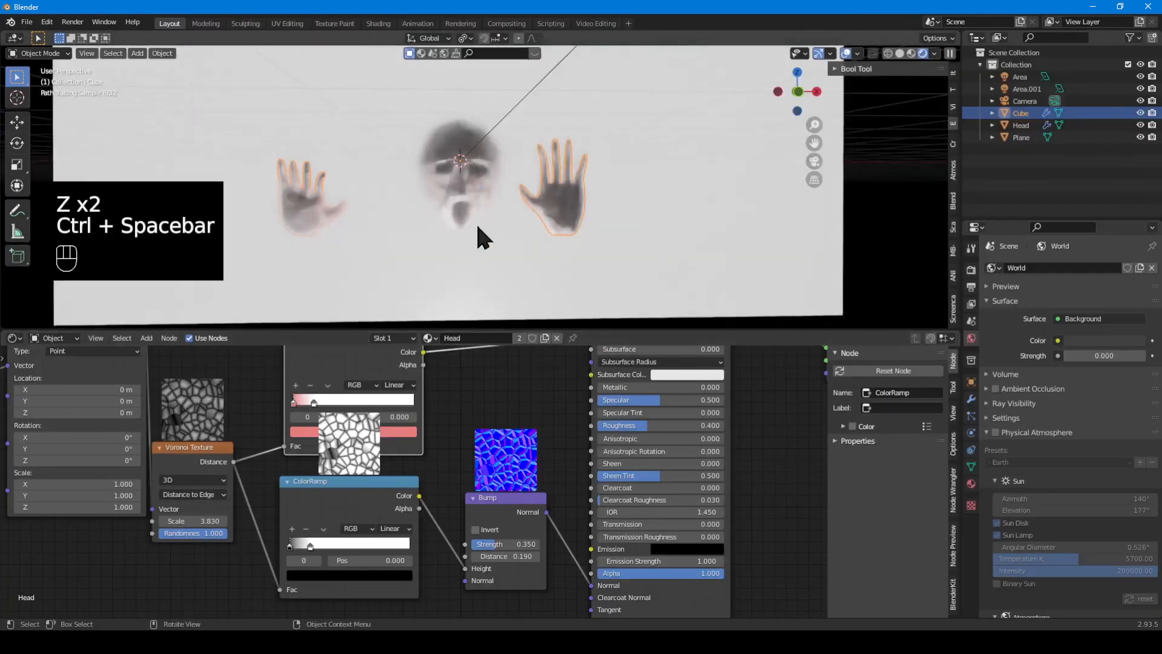
Add a second camera to the scene and select it.
{"action": "scroll", "coordinate": [484, 227], "scroll_direction": "down", "scroll_amount": 1}
{"action": "middle_click_drag", "start_coordinate": [511, 230], "coordinate": [551, 242], "text": "shift"}
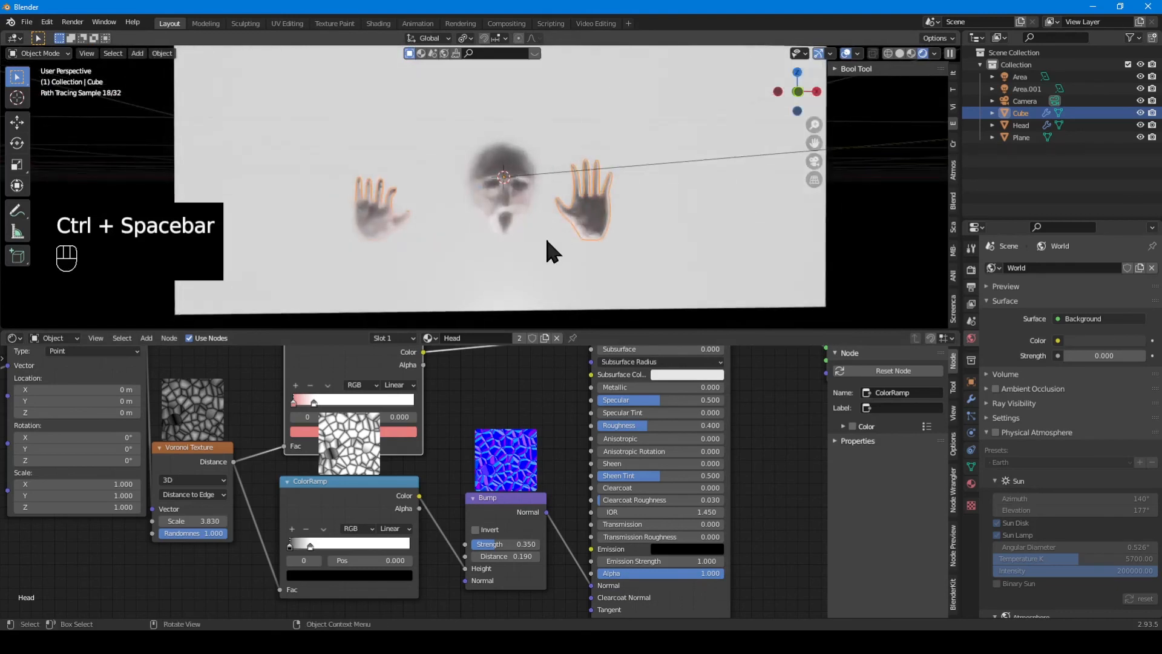
{"action": "key", "text": "shift+a"}
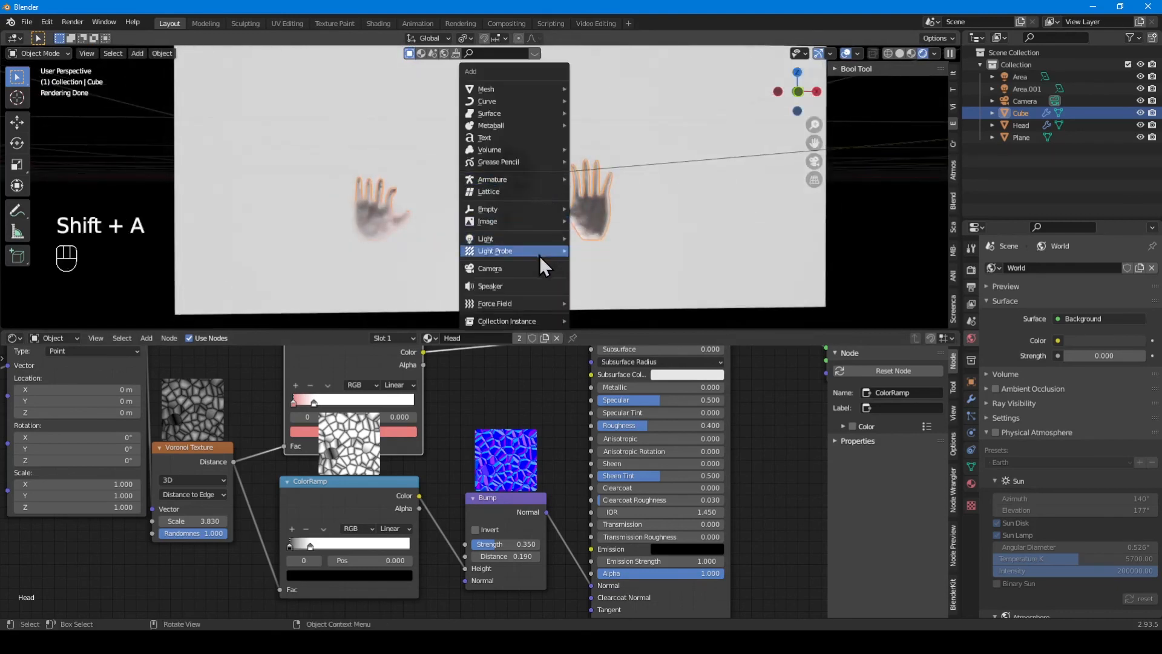
{"action": "left_click", "coordinate": [524, 271]}
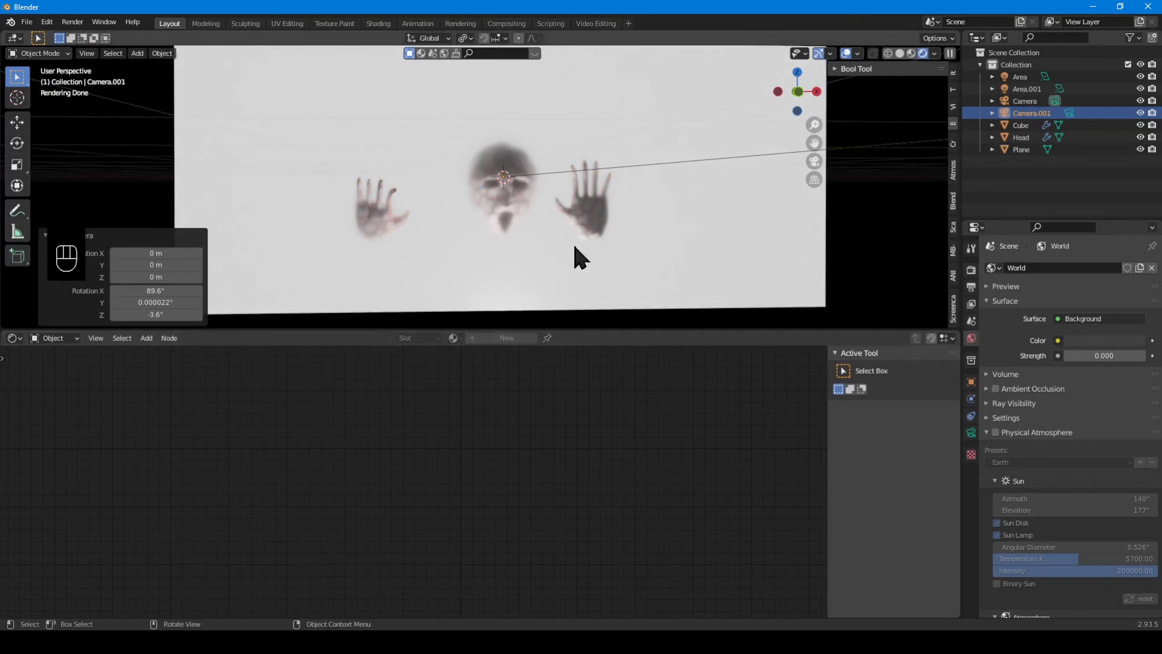
{"action": "left_click", "coordinate": [1021, 124]}
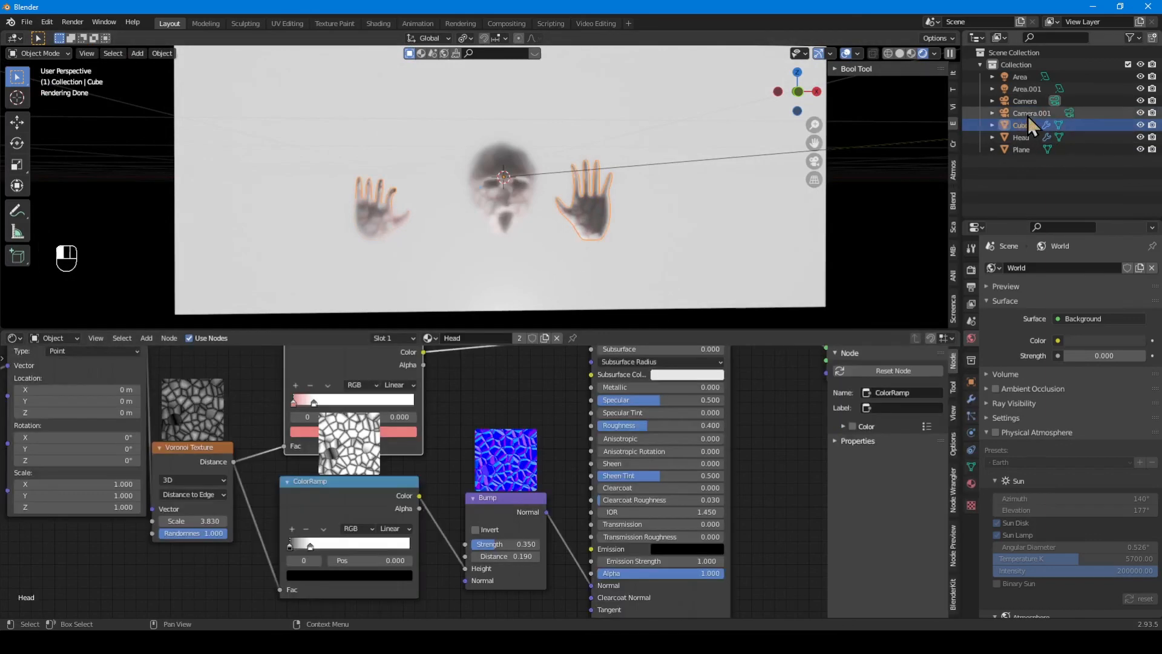
{"action": "left_click", "coordinate": [1028, 114]}
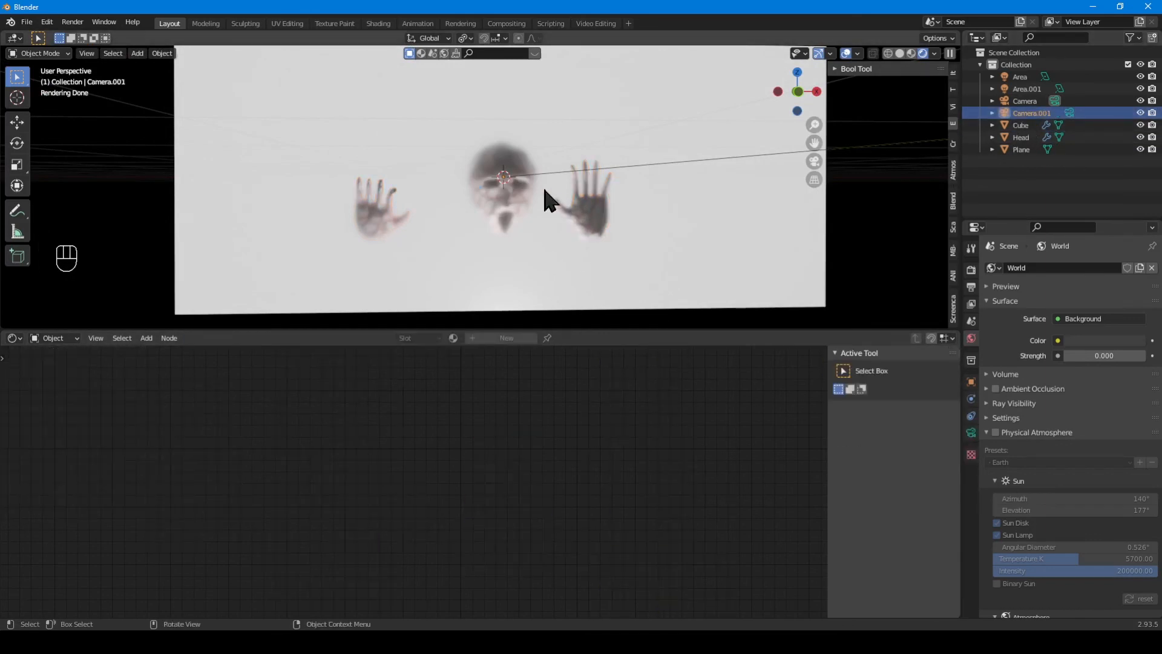
Align the scene's active camera to the current view, show the view-lock settings and enlarge the 3D viewport.
{"action": "key", "text": "ctrl+alt+KP_0"}
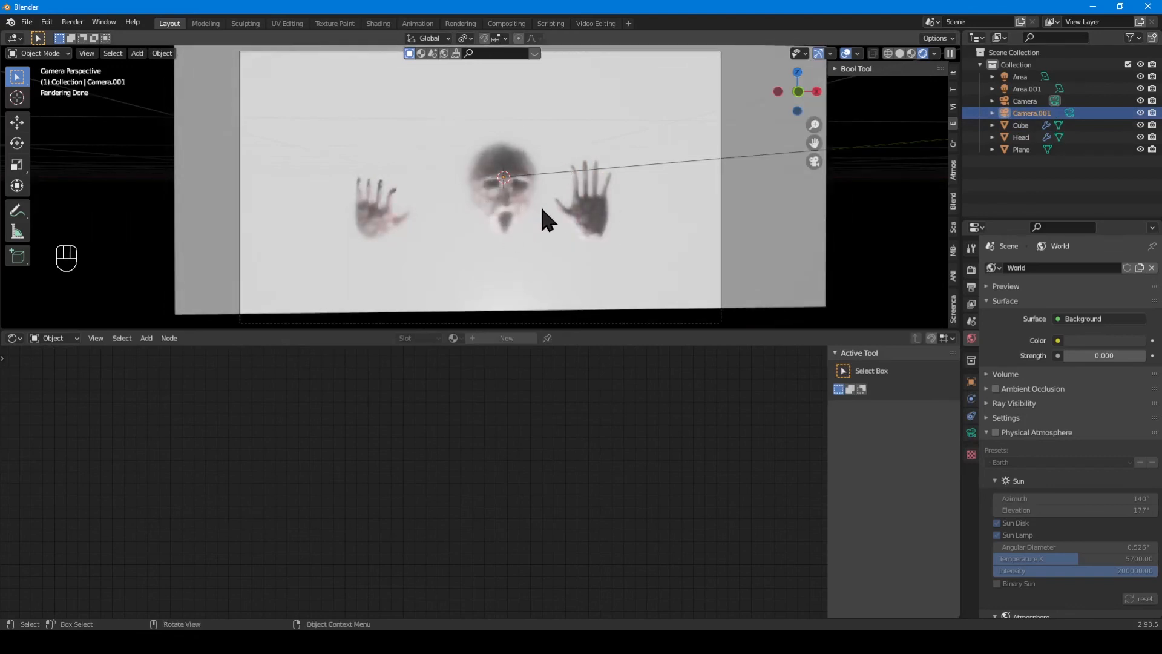
{"action": "key", "text": "n"}
{"action": "key", "text": "n"}
{"action": "left_click", "coordinate": [954, 107]}
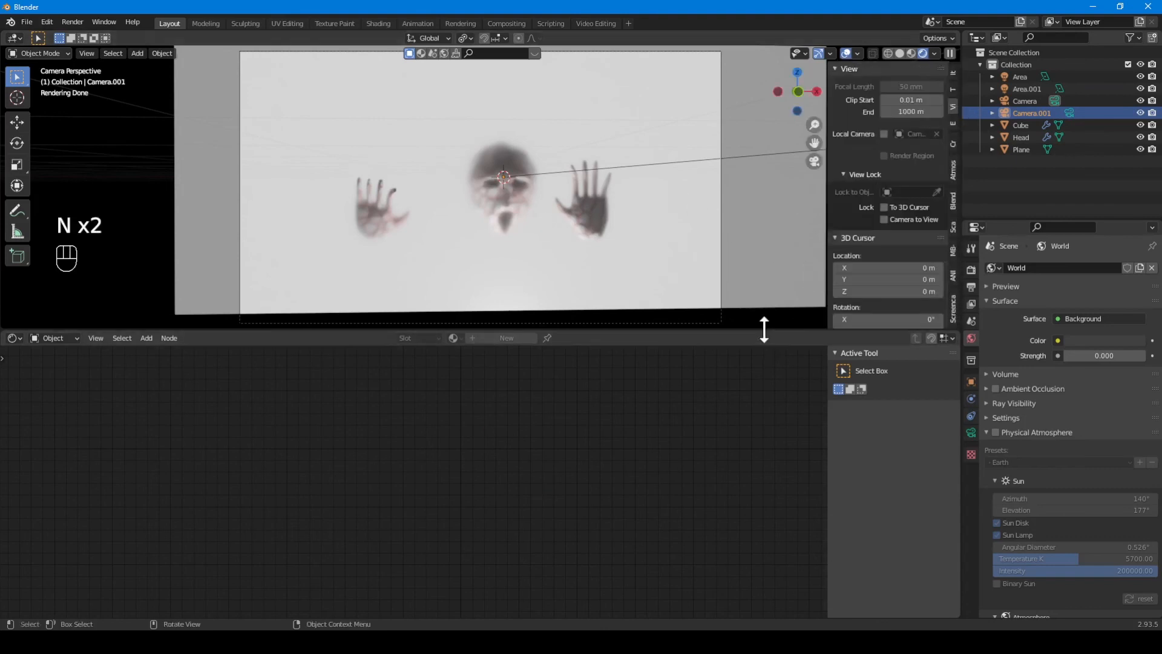
{"action": "left_click_drag", "start_coordinate": [765, 330], "coordinate": [765, 493]}
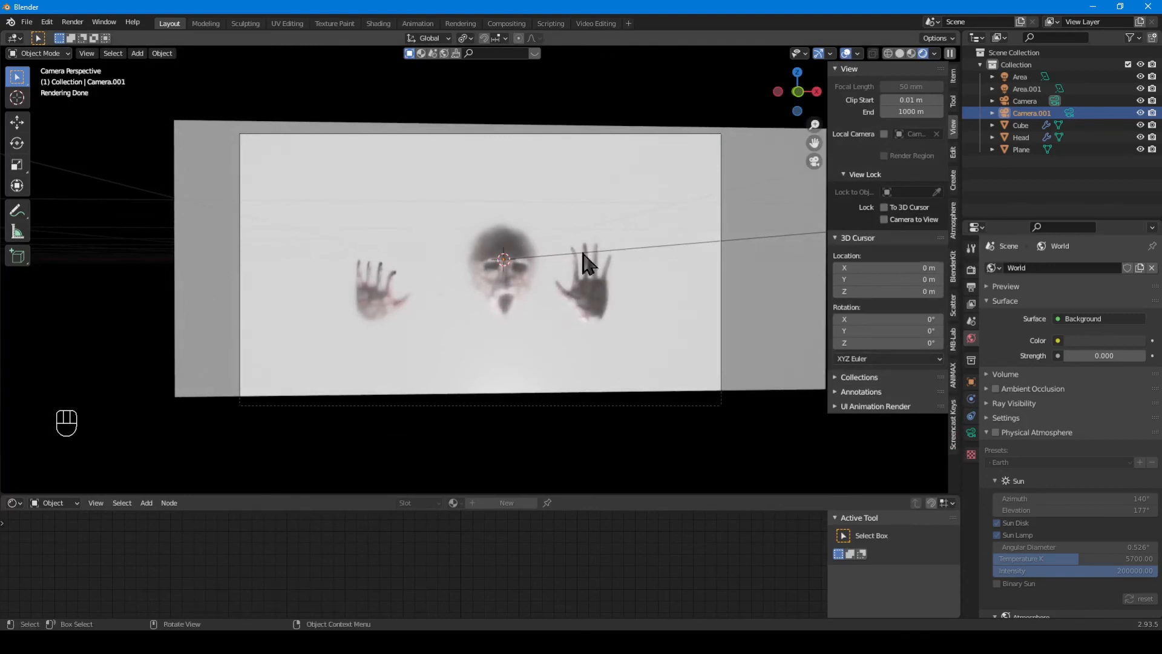
Lock the camera to the view and reframe it more closely around the head and both hands.
{"action": "left_click_drag", "start_coordinate": [481, 249], "coordinate": [506, 270]}
{"action": "key", "text": "alt+space"}
{"action": "mouse_move", "coordinate": [510, 310]}
{"action": "middle_mouse_down", "text": "shift"}
{"action": "mouse_move", "coordinate": [517, 292]}
{"action": "mouse_move", "coordinate": [500, 329]}
{"action": "mouse_move", "coordinate": [516, 325]}
{"action": "mouse_move", "coordinate": [507, 252]}
{"action": "mouse_move", "coordinate": [511, 299]}
{"action": "mouse_move", "coordinate": [524, 290]}
{"action": "mouse_move", "coordinate": [526, 314]}
{"action": "middle_mouse_up", "text": "shift"}
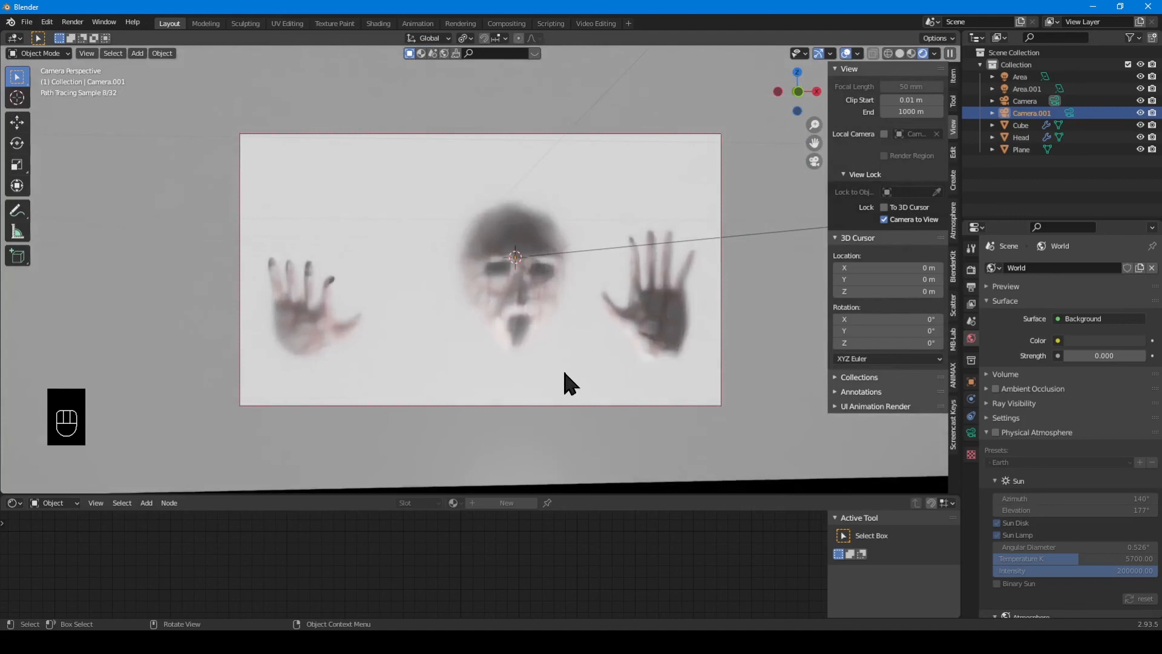
{"action": "key", "text": "alt+a"}
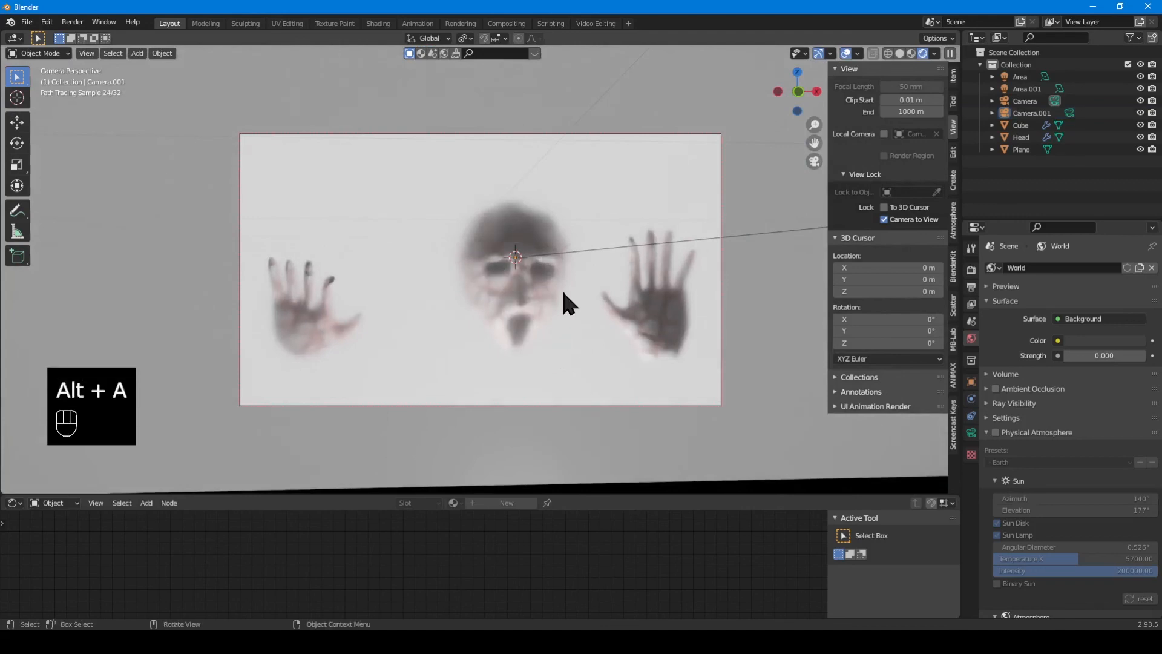
{"action": "left_click", "coordinate": [509, 416]}
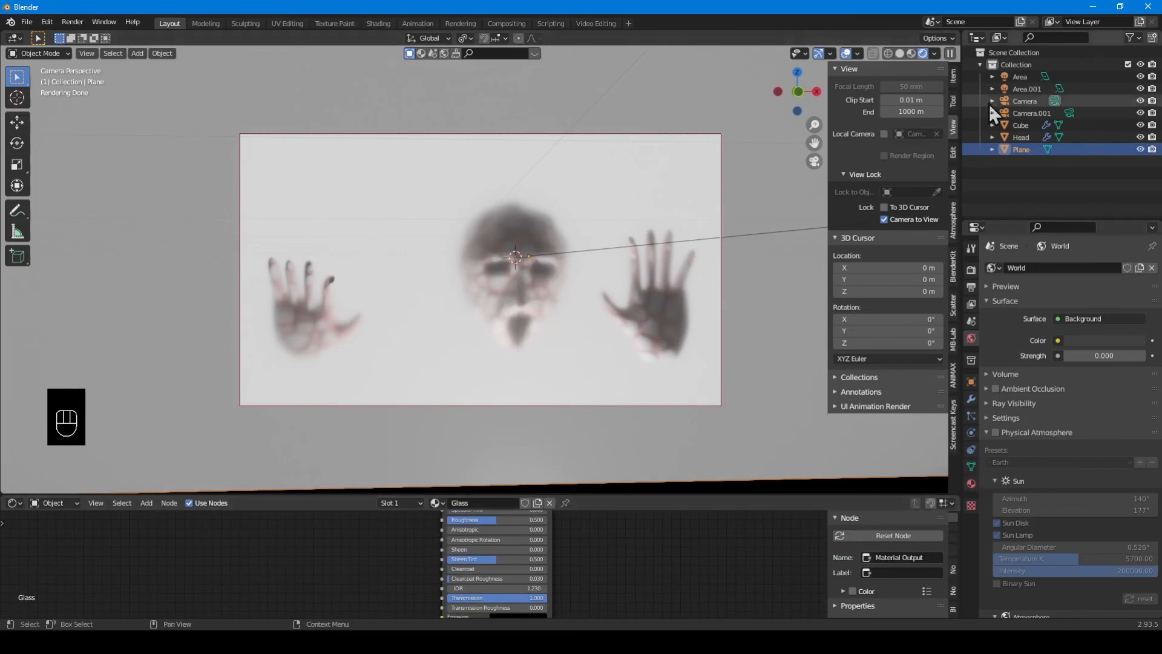
Try deleting the original camera and aligning the second camera to the view, and undo the deletion.
{"action": "left_click", "coordinate": [1026, 102]}
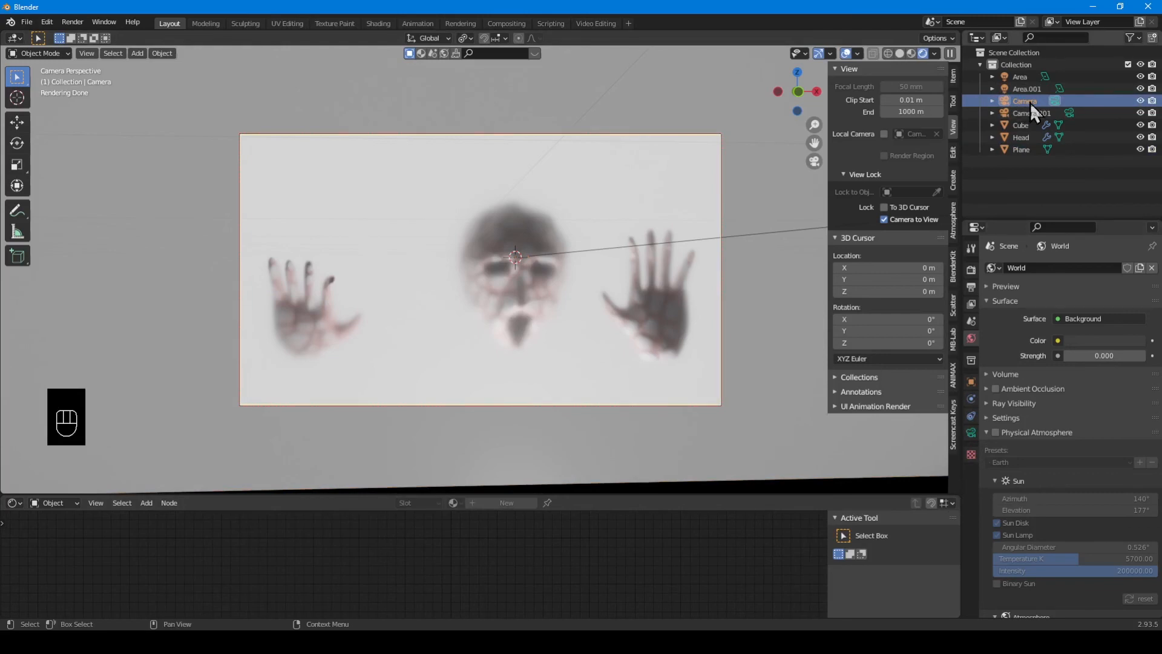
{"action": "key", "text": "x"}
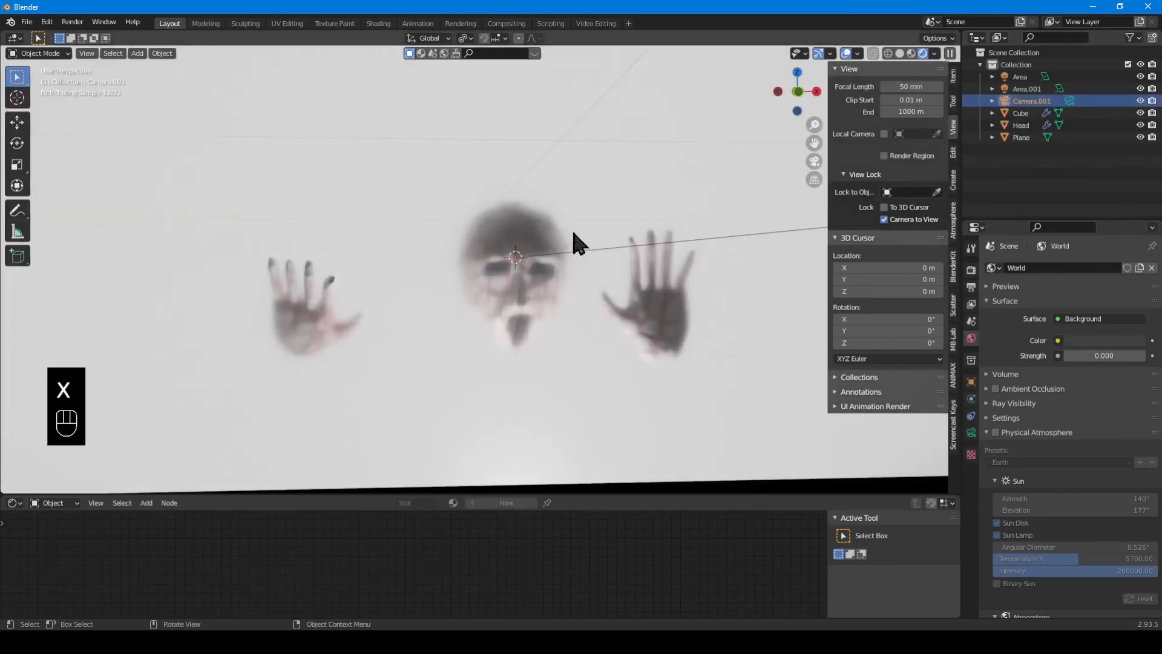
{"action": "key", "text": "ctrl+alt+KP_0"}
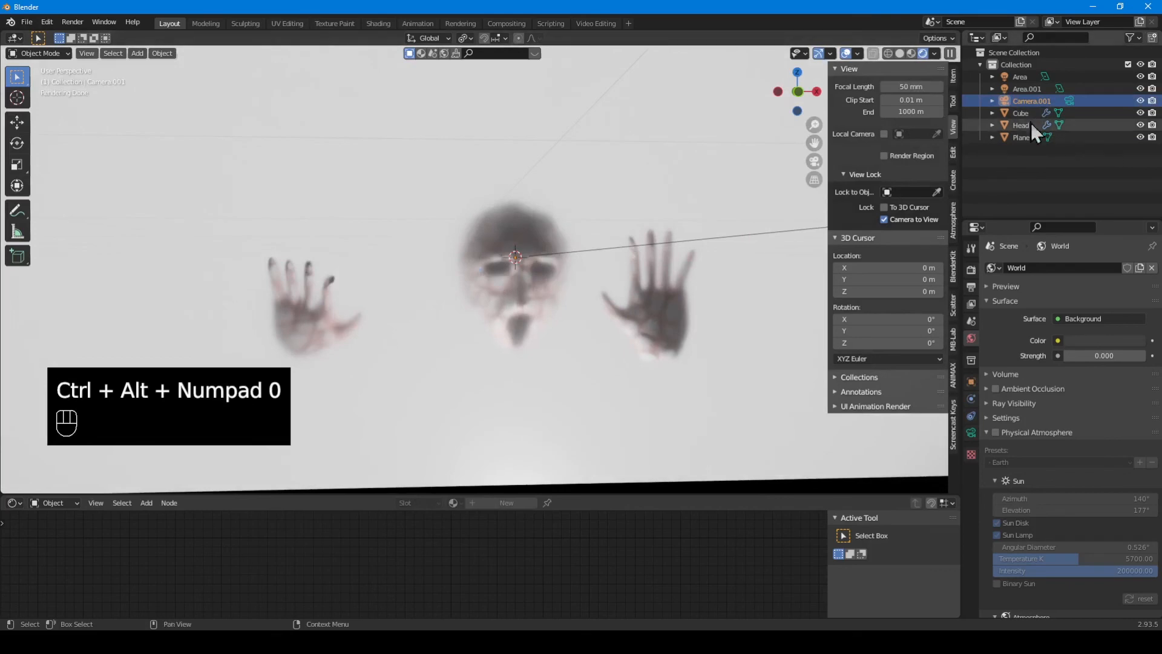
{"action": "key", "text": "ctrl+alt+KP_0"}
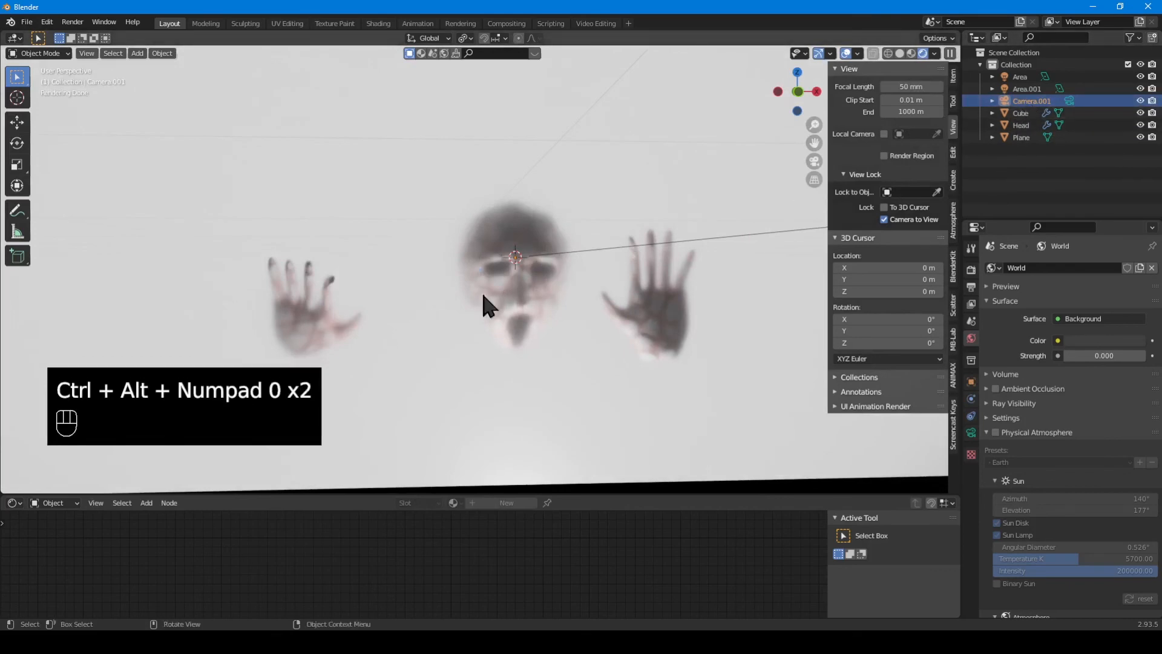
{"action": "key", "text": "ctrl+z"}
{"action": "key", "text": "ctrl+z"}
{"action": "key", "text": "ctrl+z"}
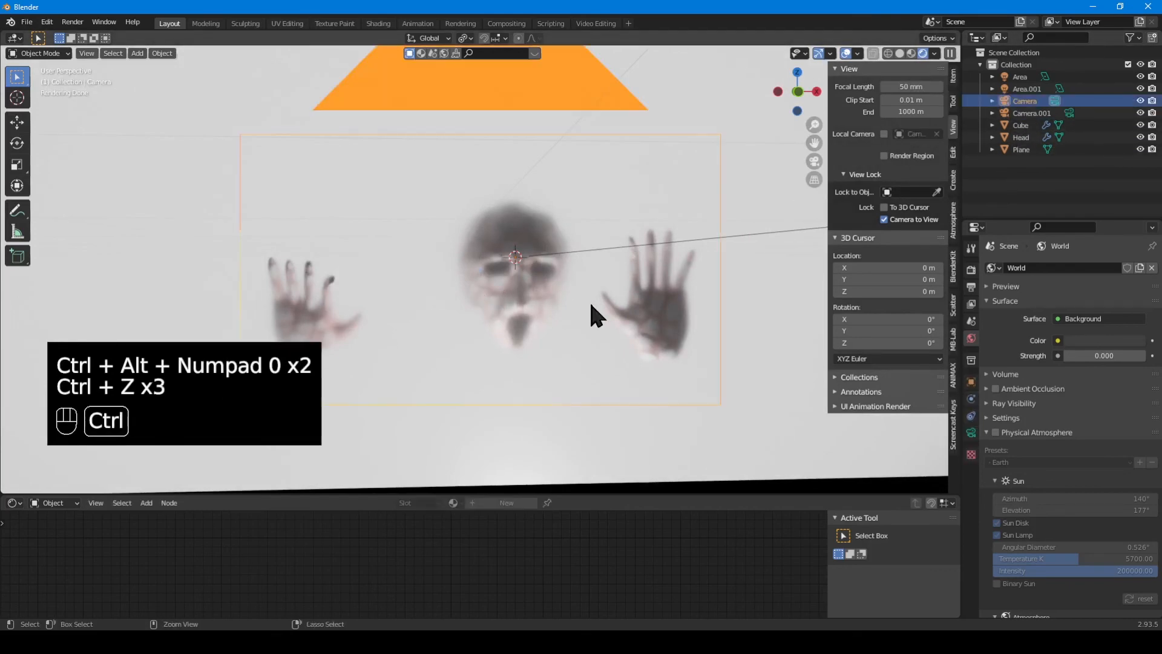
Delete the second camera and look through the original one.
{"action": "left_click", "coordinate": [1028, 115]}
{"action": "key", "text": "x"}
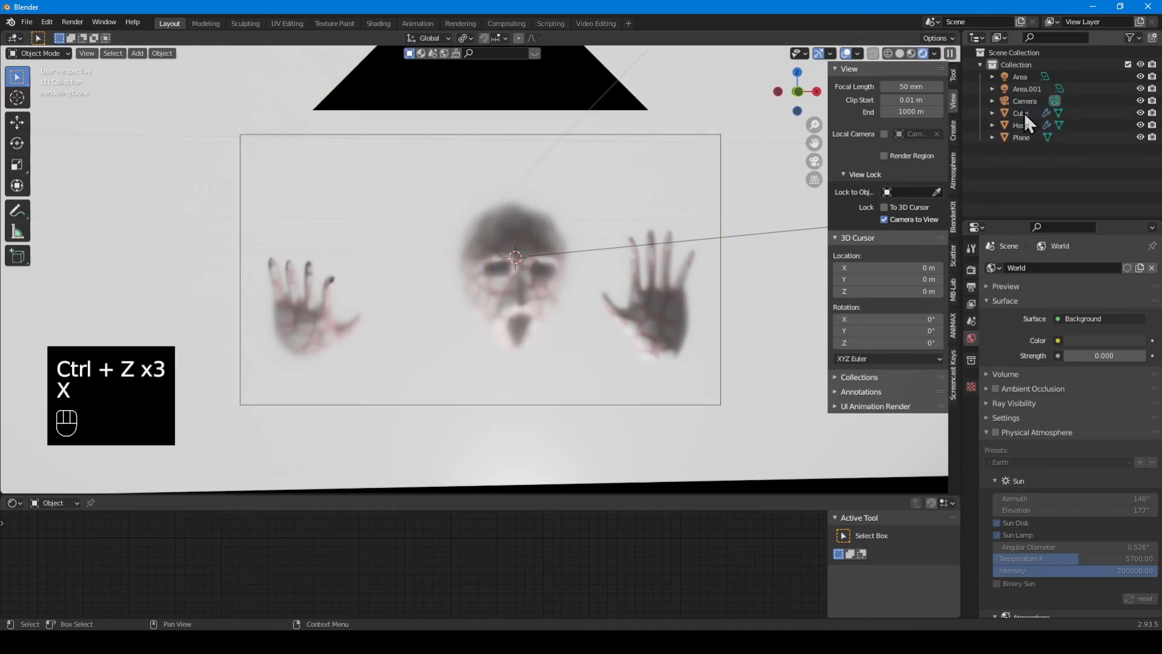
{"action": "key", "text": "KP_0"}
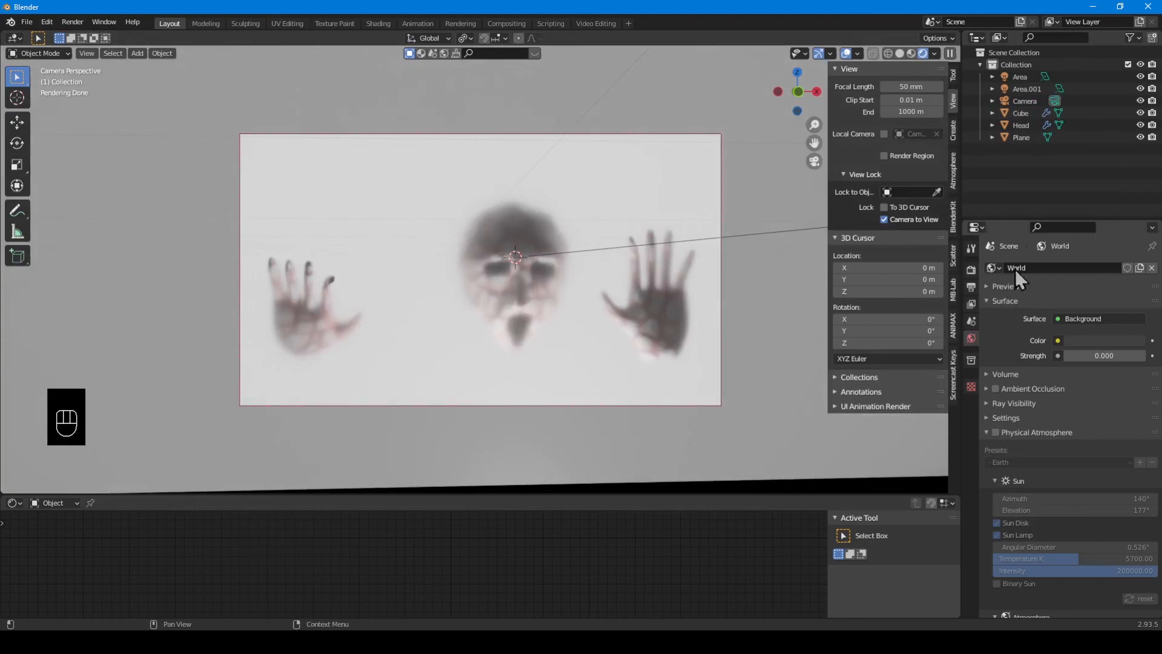
Set the camera's focal length to 38.1 mm, adjust the framing and unlock the camera from the view.
{"action": "left_click", "coordinate": [1029, 101]}
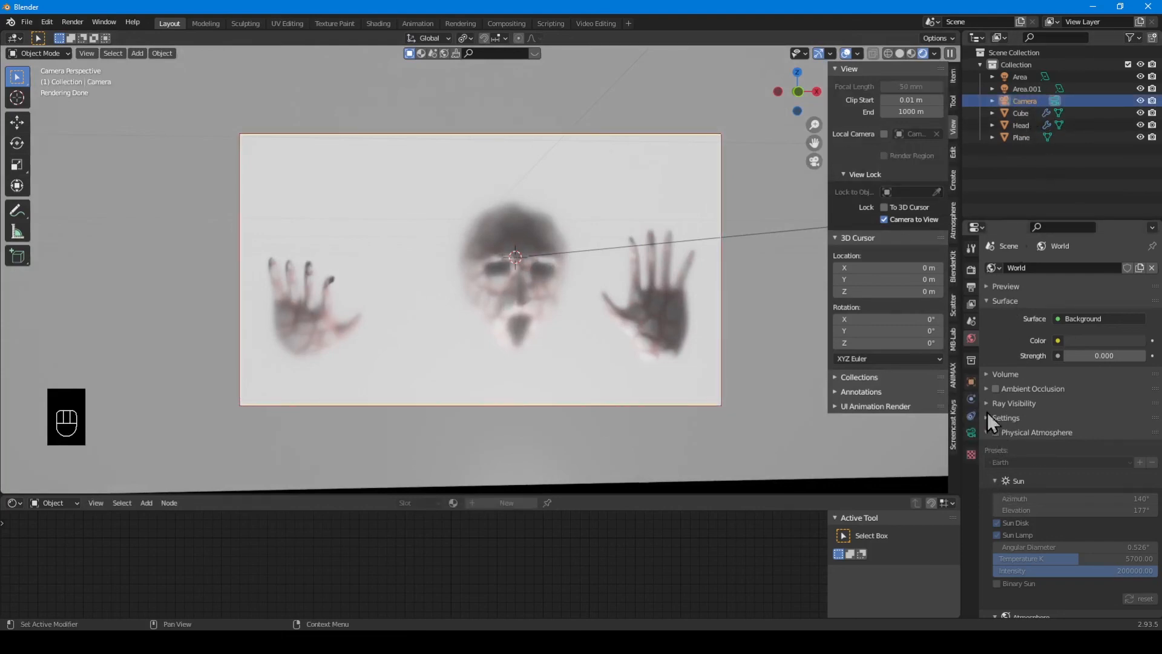
{"action": "left_click", "coordinate": [971, 432]}
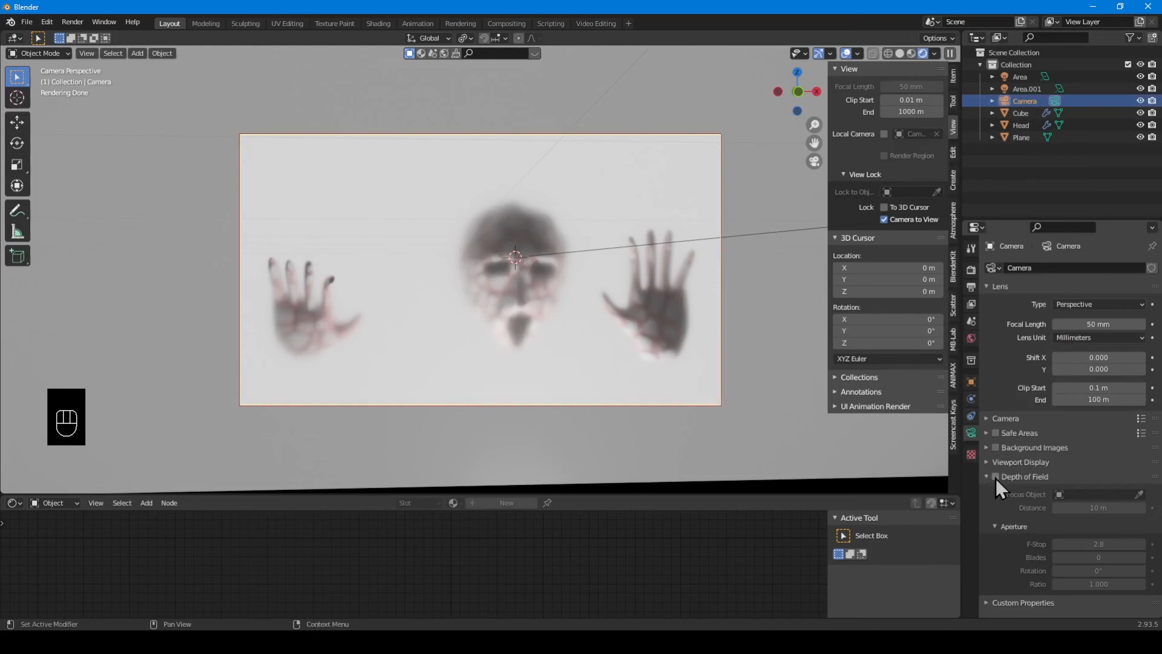
{"action": "left_click_drag", "start_coordinate": [1098, 326], "coordinate": [1063, 326], "text": "shift"}
{"action": "middle_click_drag", "start_coordinate": [481, 311], "coordinate": [542, 318], "text": "ctrl"}
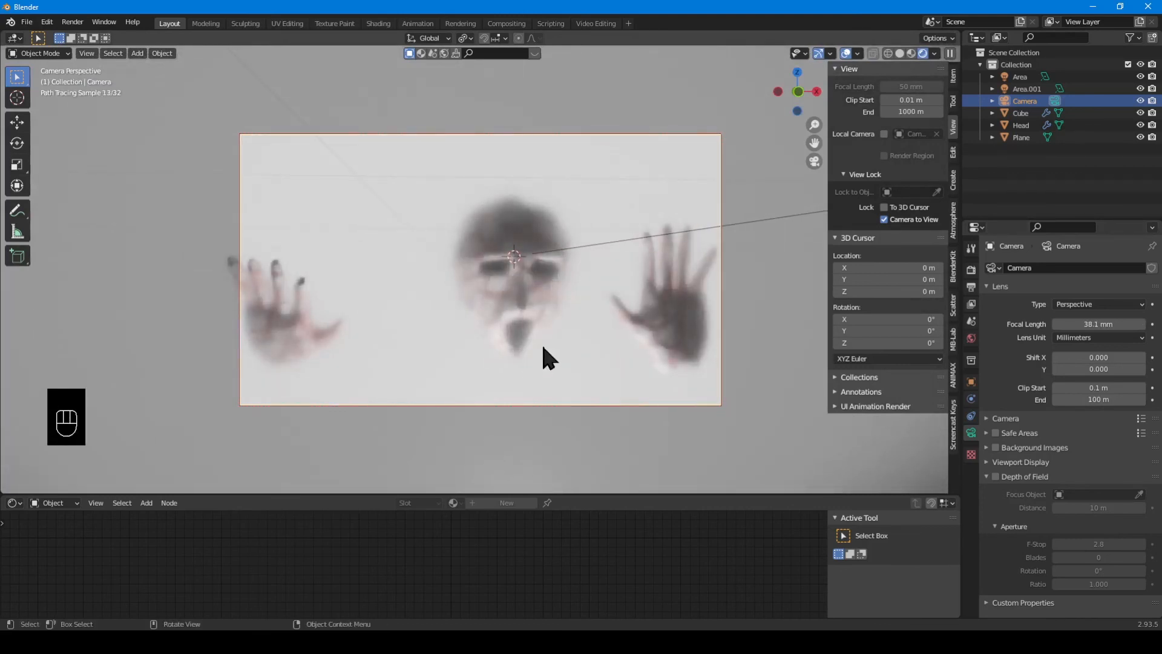
{"action": "key", "text": "alt+space"}
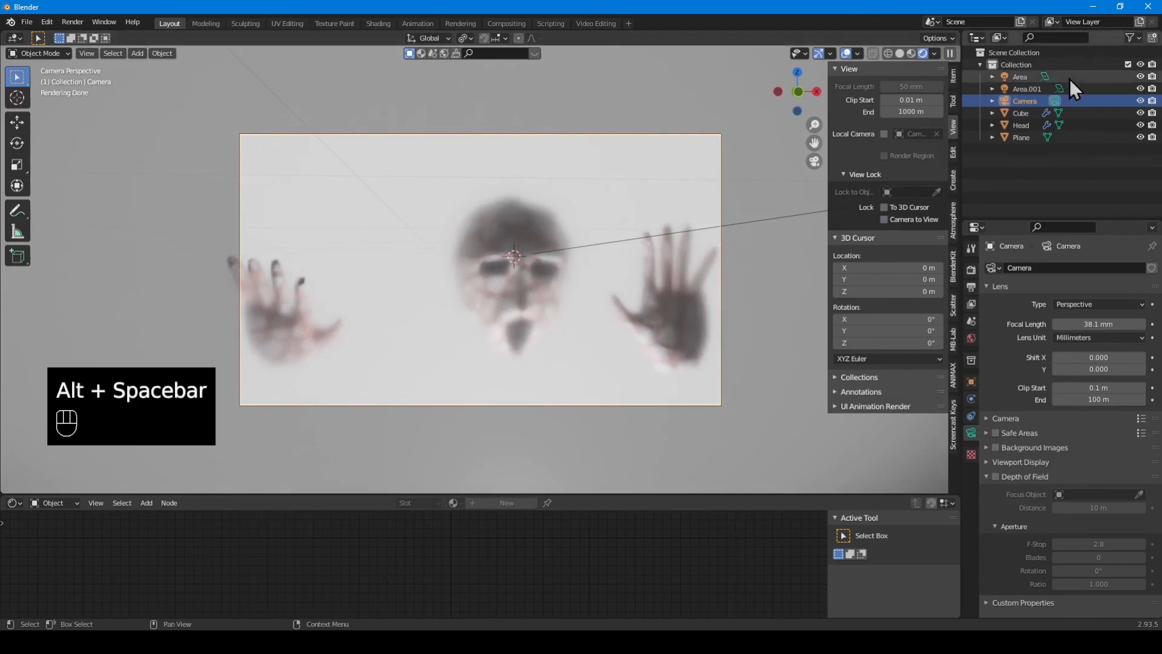
Set the power of the first area light to 5000 W.
{"action": "left_click", "coordinate": [1022, 79]}
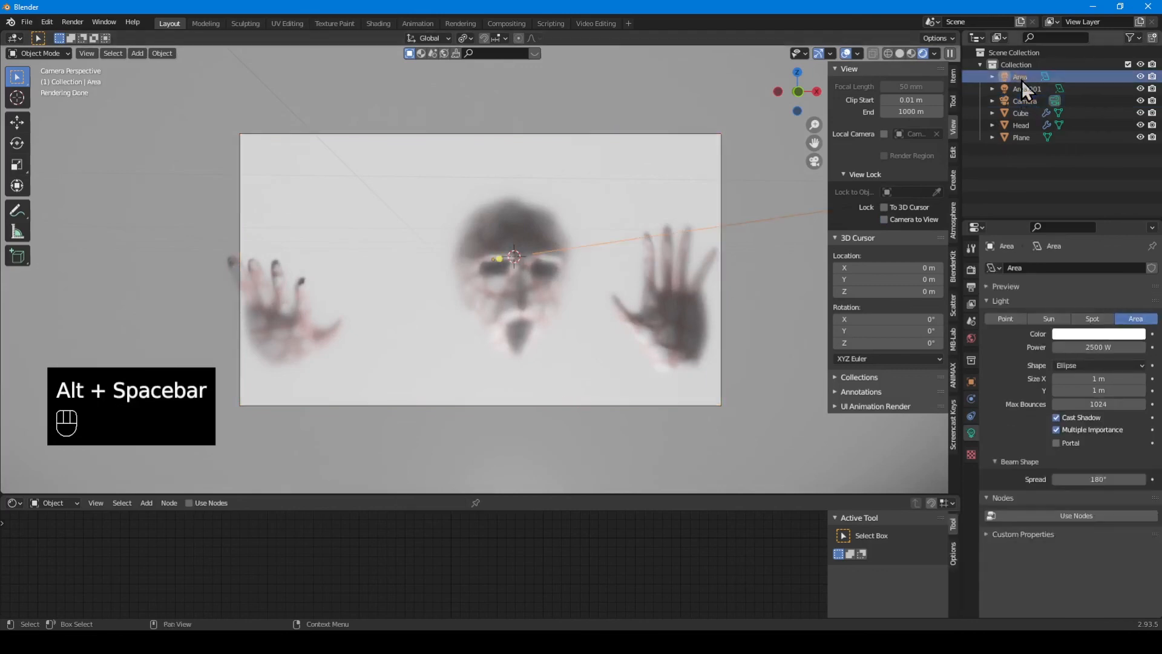
{"action": "double_click", "coordinate": [1106, 349]}
{"action": "type", "text": "5000"}
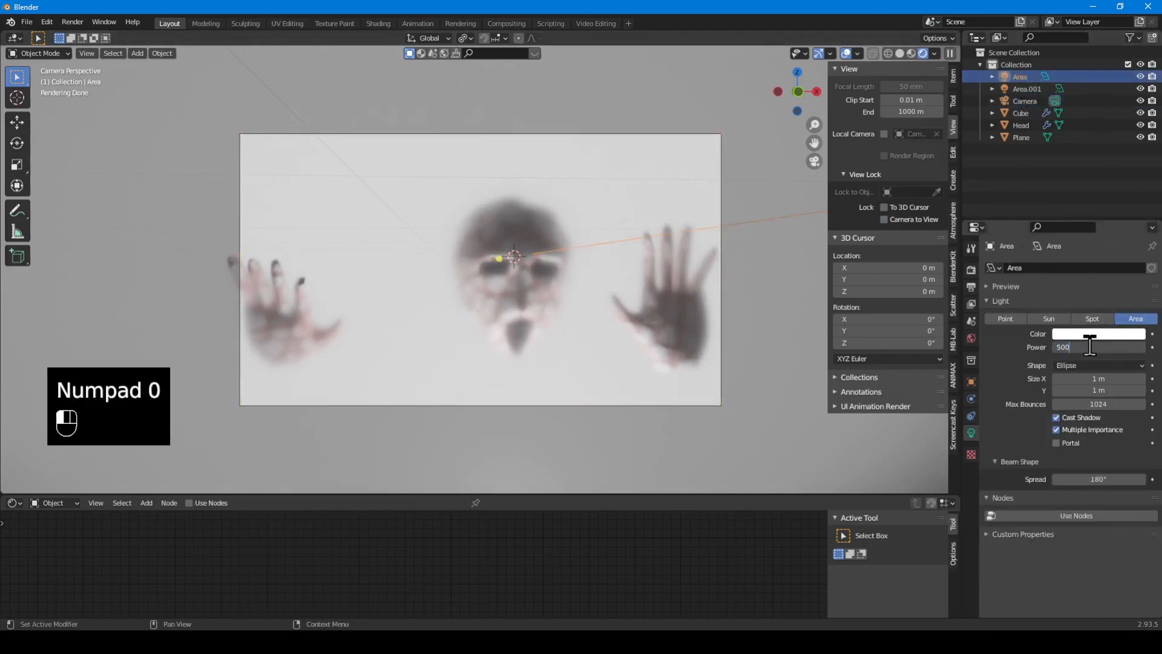
{"action": "key", "text": "Return"}
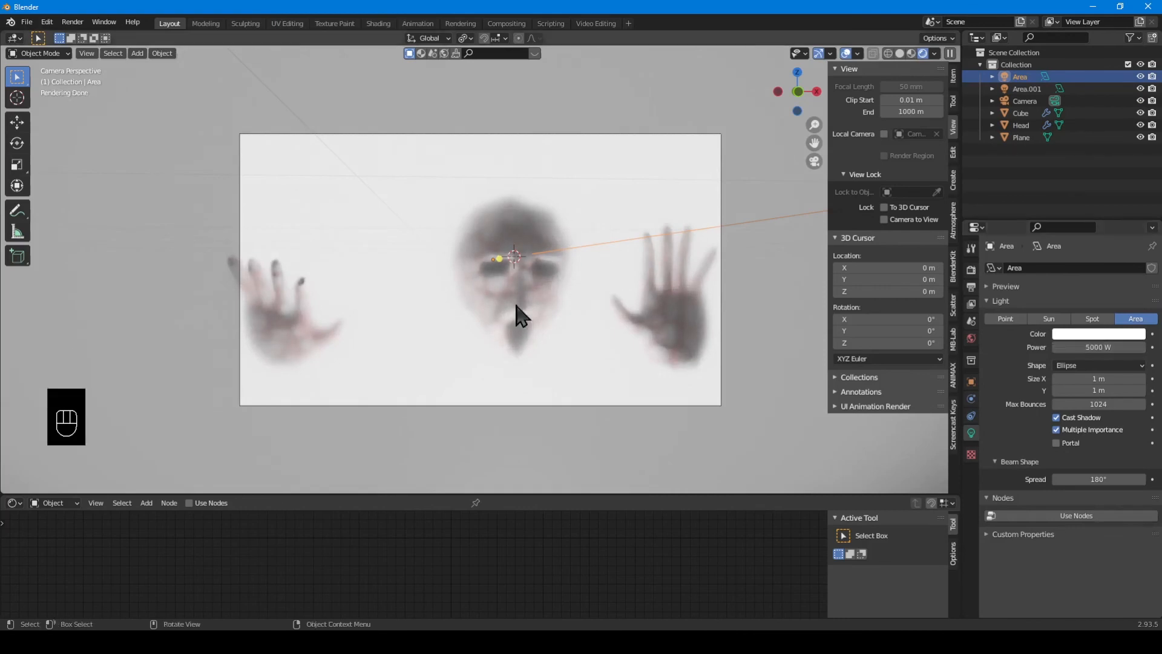
Reframe the camera with it locked to the view so both hands fit in the frame, and unlock it.
{"action": "key", "text": "alt+space"}
{"action": "key", "text": "ctrl"}
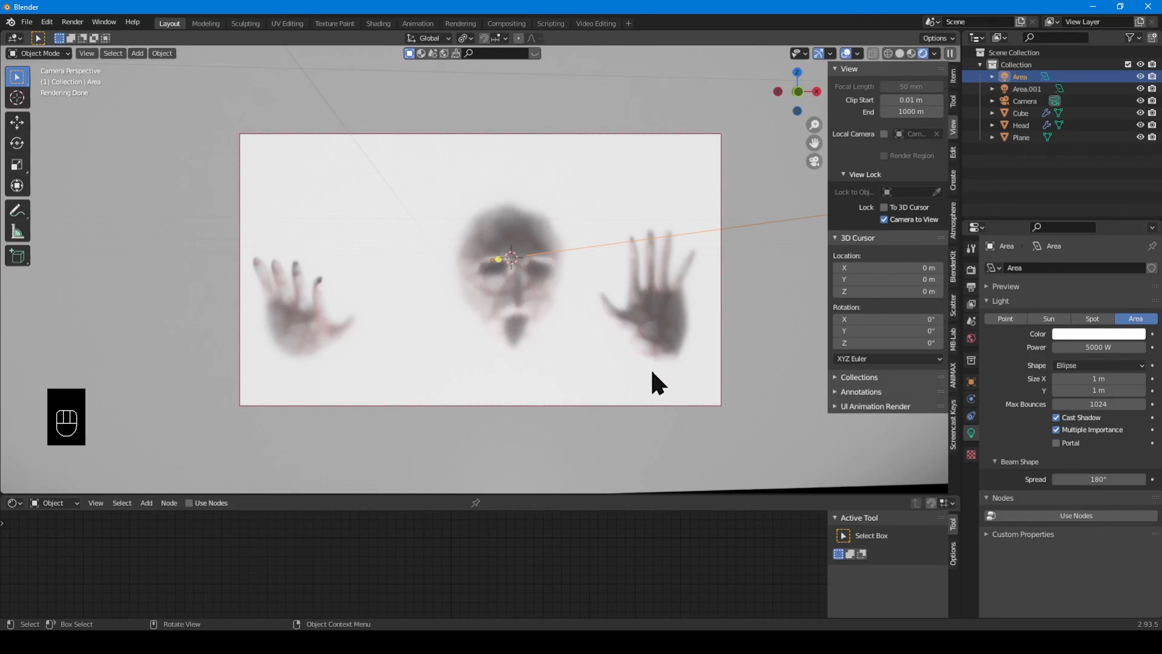
{"action": "key", "text": "alt+space"}
{"action": "key", "text": "alt+space"}
{"action": "mouse_move", "coordinate": [701, 337]}
{"action": "middle_mouse_down"}
{"action": "mouse_move", "coordinate": [669, 340]}
{"action": "mouse_move", "coordinate": [703, 345]}
{"action": "middle_mouse_up"}
{"action": "key", "text": "alt+space"}
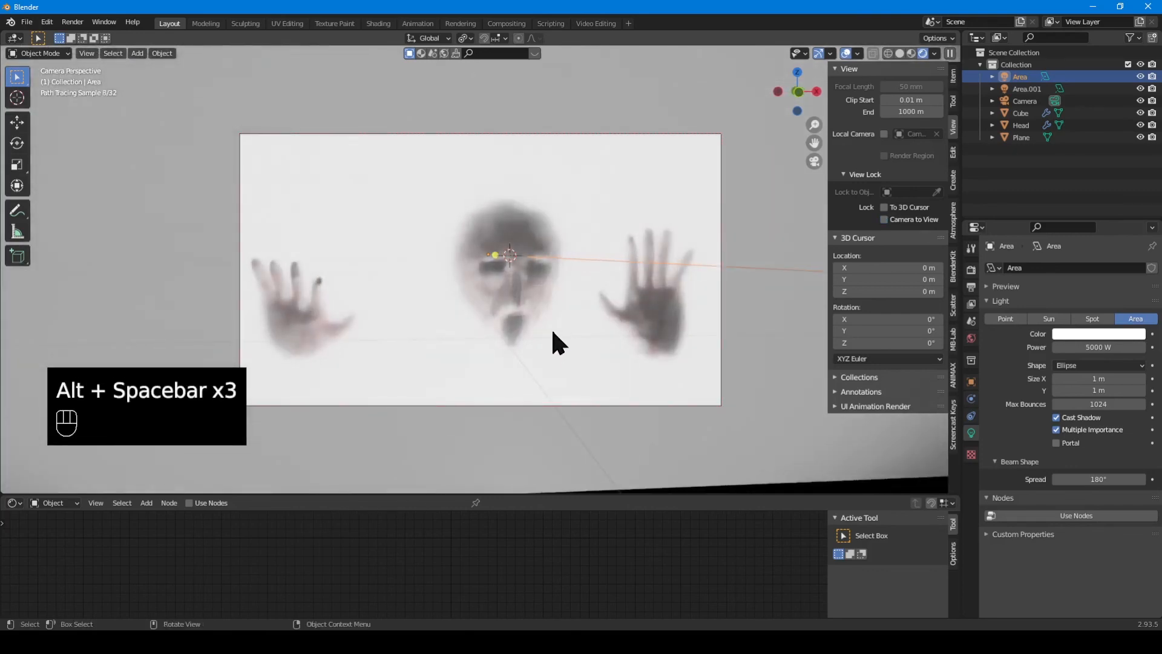
Set the glass plane's material IOR to 1.200 and render the image.
{"action": "left_click", "coordinate": [757, 321]}
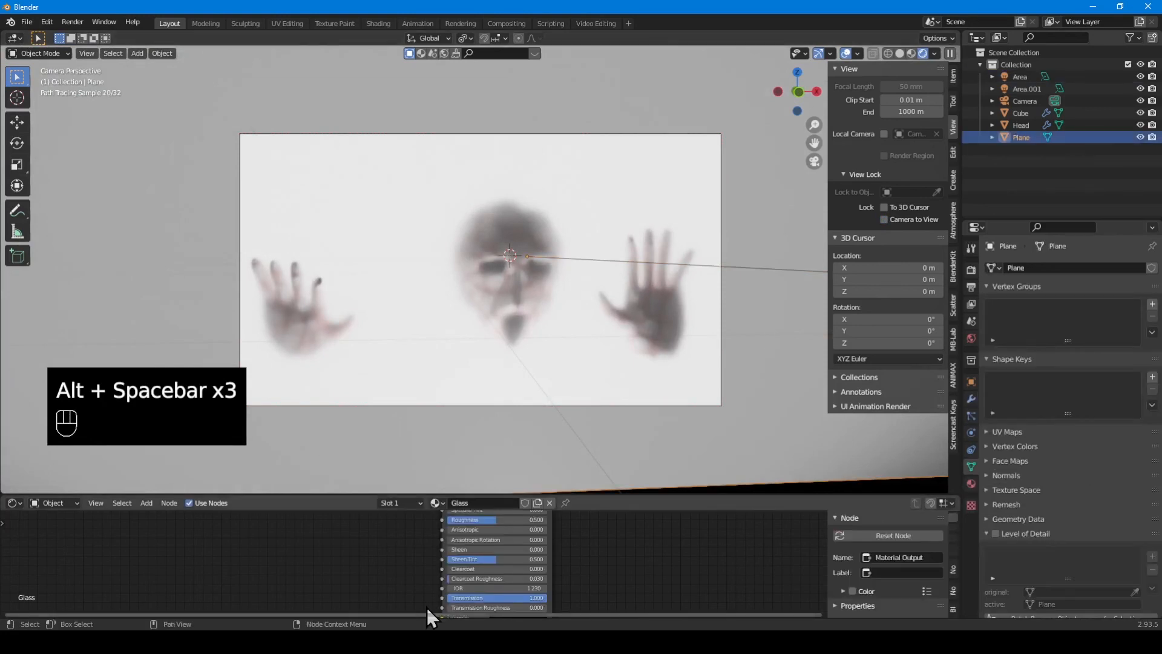
{"action": "scroll", "coordinate": [549, 597], "scroll_direction": "up", "scroll_amount": 2}
{"action": "mouse_move", "coordinate": [550, 597]}
{"action": "left_mouse_down"}
{"action": "mouse_move", "coordinate": [525, 596]}
{"action": "mouse_move", "coordinate": [557, 596]}
{"action": "left_mouse_up"}
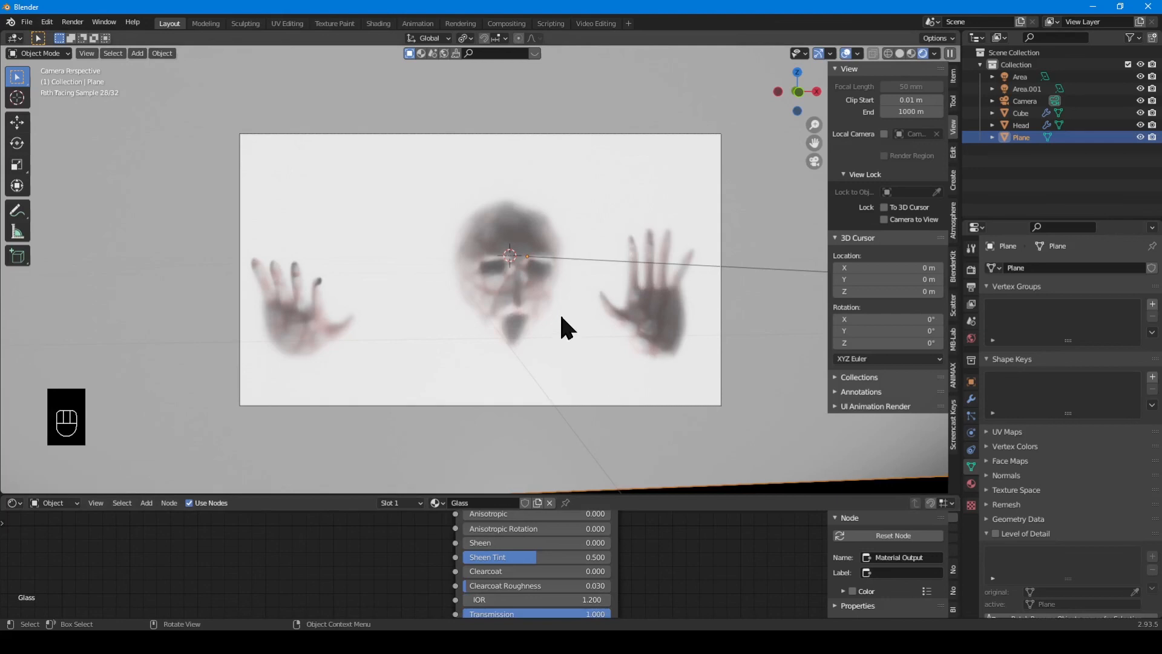
{"action": "key", "text": "F12"}
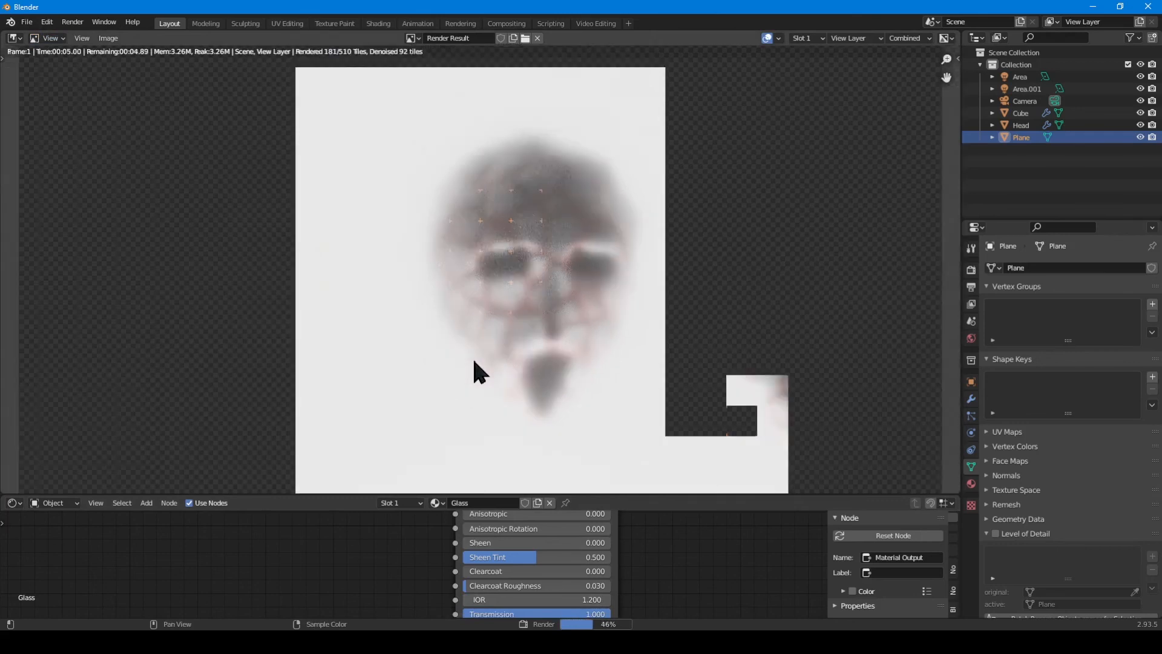
{"action": "scroll", "coordinate": [472, 358], "scroll_direction": "down", "scroll_amount": 1}
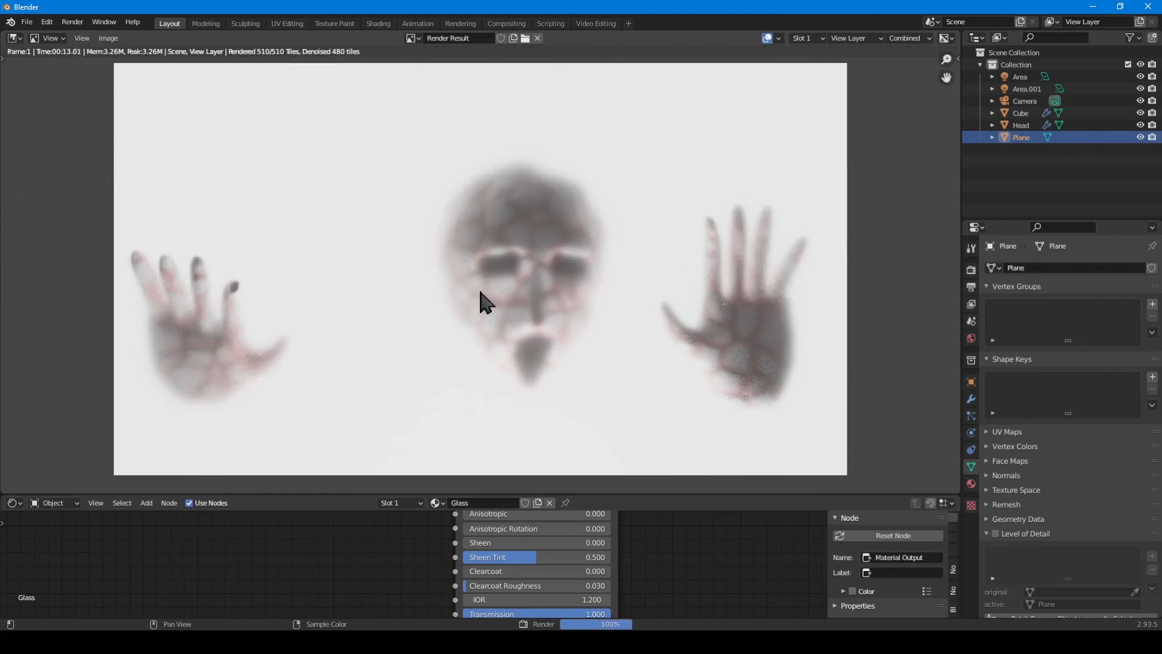
Enable nodes in the compositor and expand the Cycles denoising settings.
{"action": "left_click", "coordinate": [513, 24]}
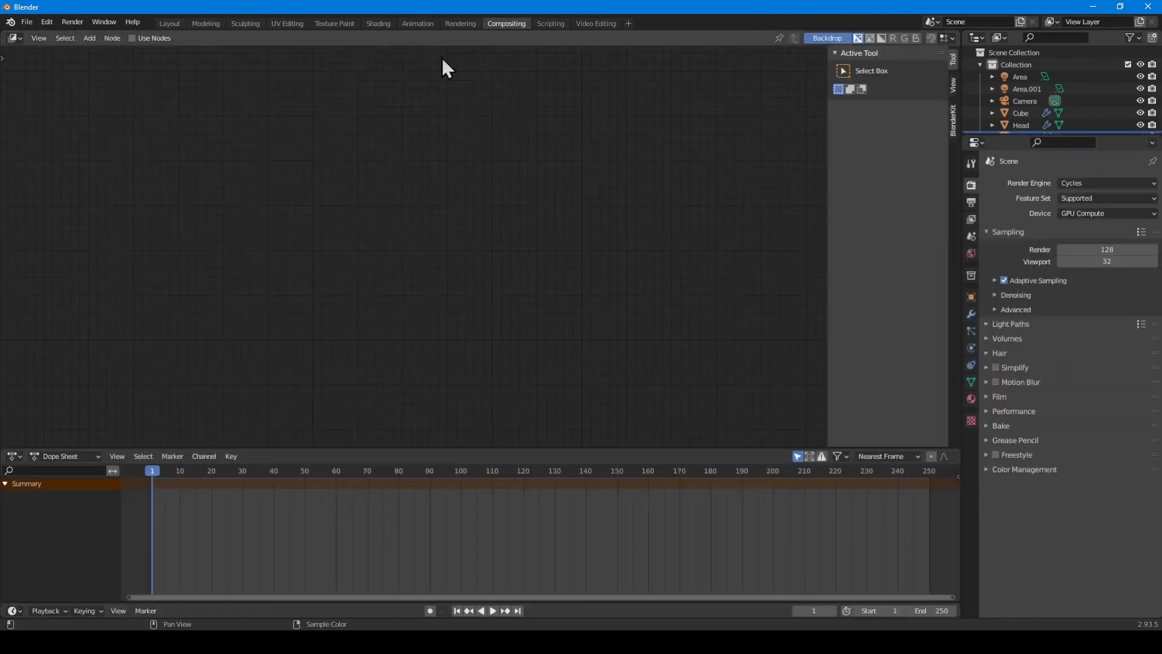
{"action": "left_click", "coordinate": [131, 39]}
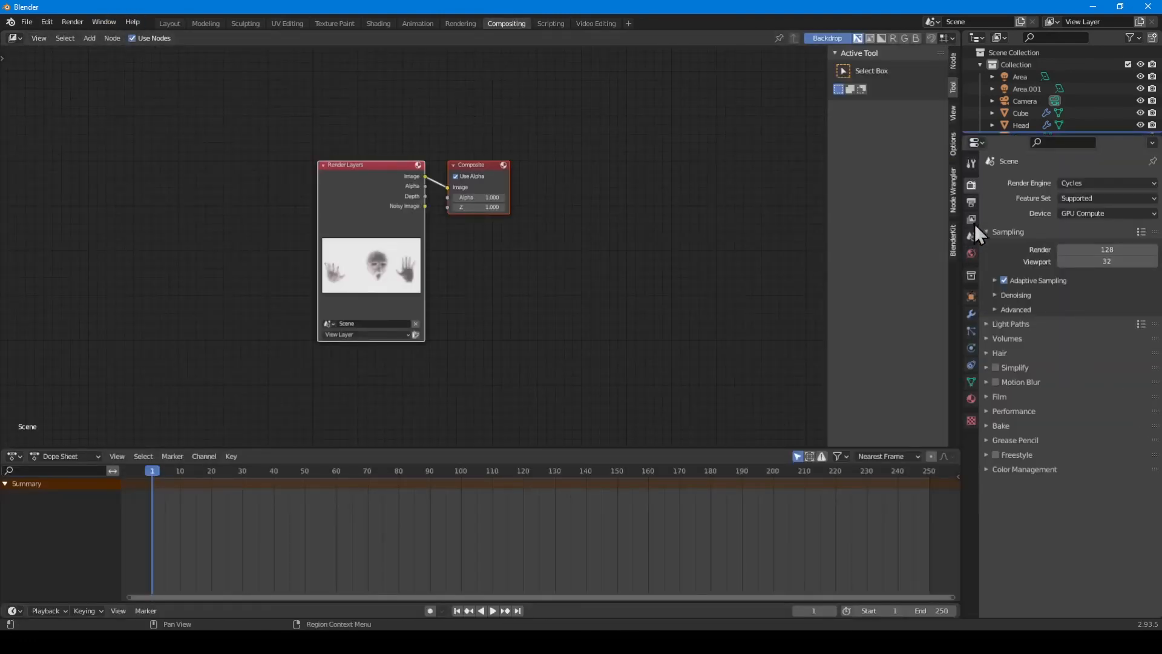
{"action": "left_click", "coordinate": [971, 202]}
{"action": "left_click", "coordinate": [972, 191]}
{"action": "left_click", "coordinate": [994, 295]}
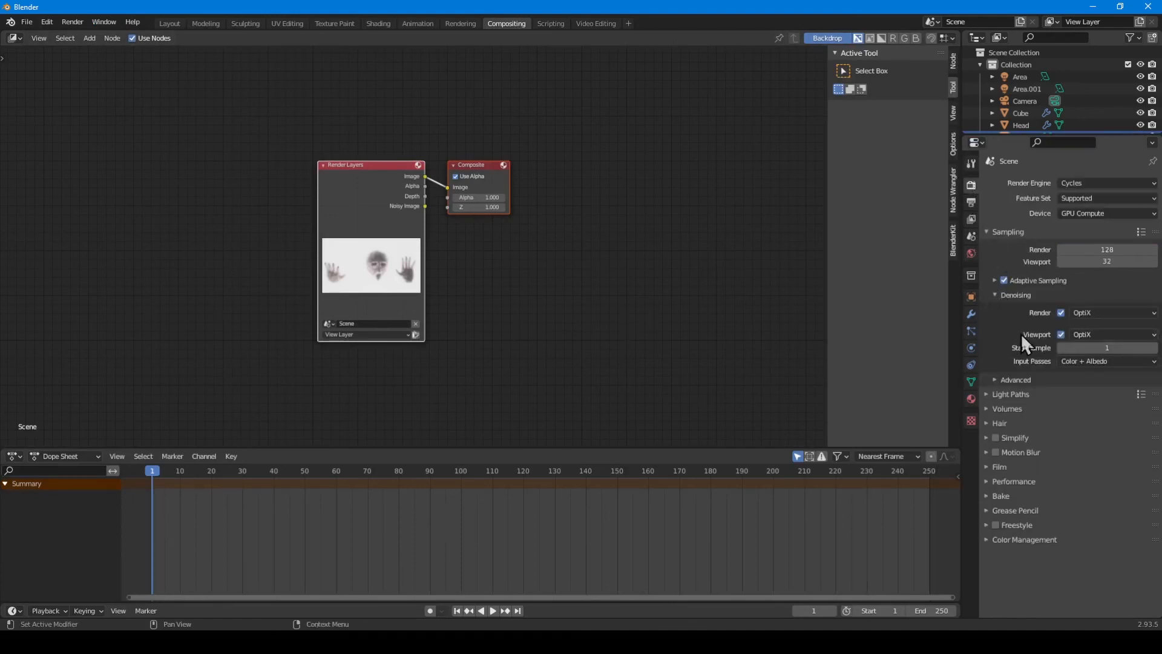
{"action": "scroll", "coordinate": [569, 228], "scroll_direction": "up", "scroll_amount": 2}
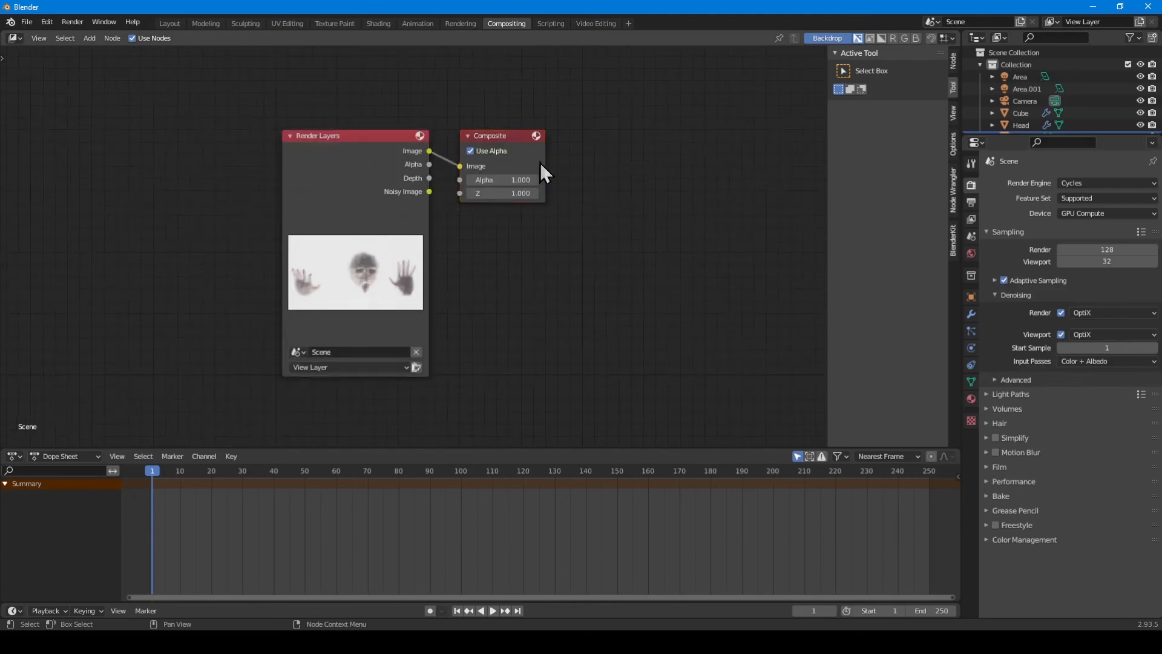
Space the Composite node away from Render Layers and connect a Viewer node below it through a reroute on the image link.
{"action": "left_click_drag", "start_coordinate": [540, 161], "coordinate": [779, 146]}
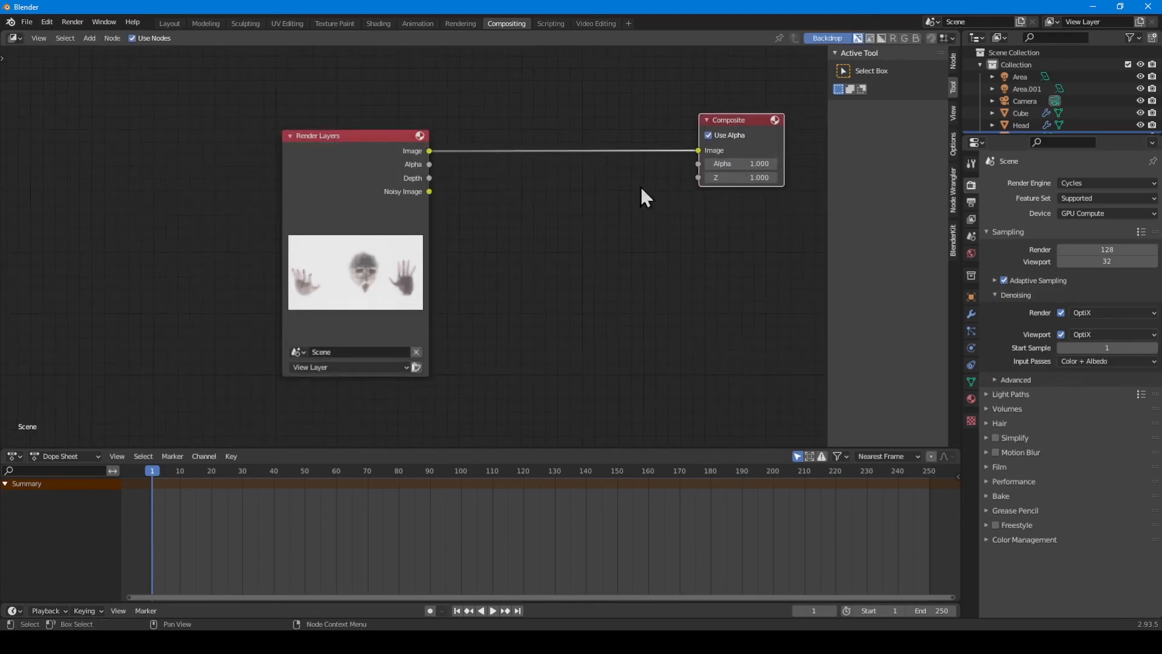
{"action": "key", "text": "shift+a"}
{"action": "right_click_drag", "start_coordinate": [660, 130], "coordinate": [659, 179], "text": "shift"}
{"action": "left_click", "coordinate": [660, 155], "text": "ctrl+shift"}
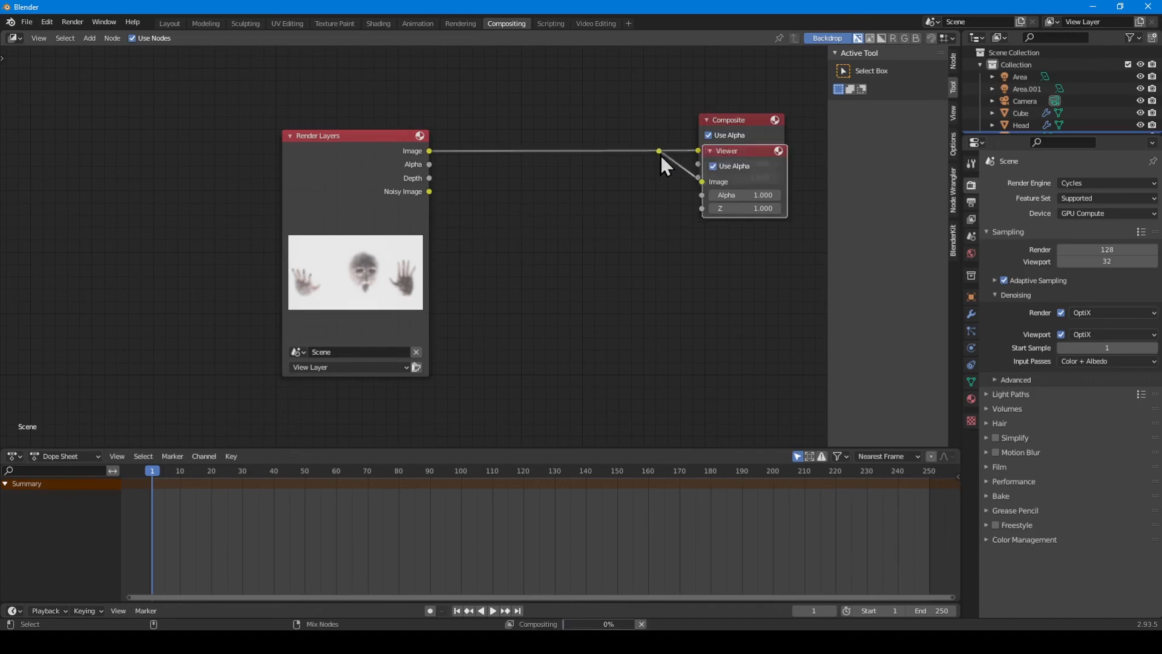
{"action": "left_click_drag", "start_coordinate": [737, 149], "coordinate": [742, 255]}
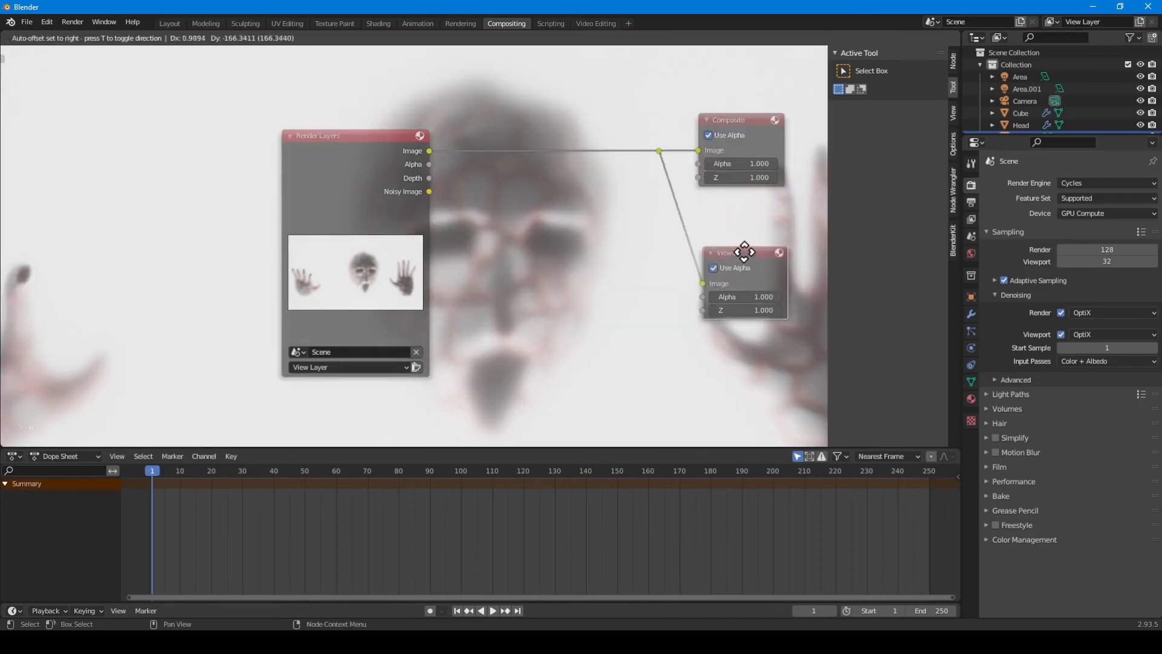
Move Render Layers aside and insert an RGB Curves node on the link between it and the reroute.
{"action": "left_click_drag", "start_coordinate": [342, 159], "coordinate": [94, 100]}
{"action": "key", "text": "shift+a"}
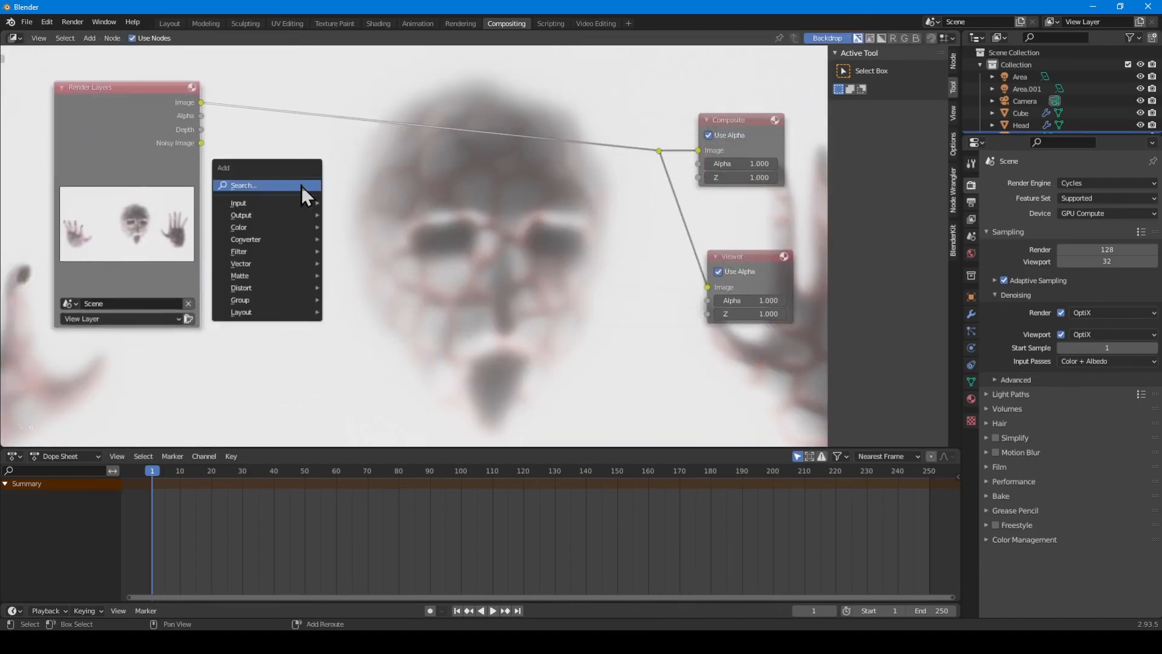
{"action": "left_click", "coordinate": [301, 186]}
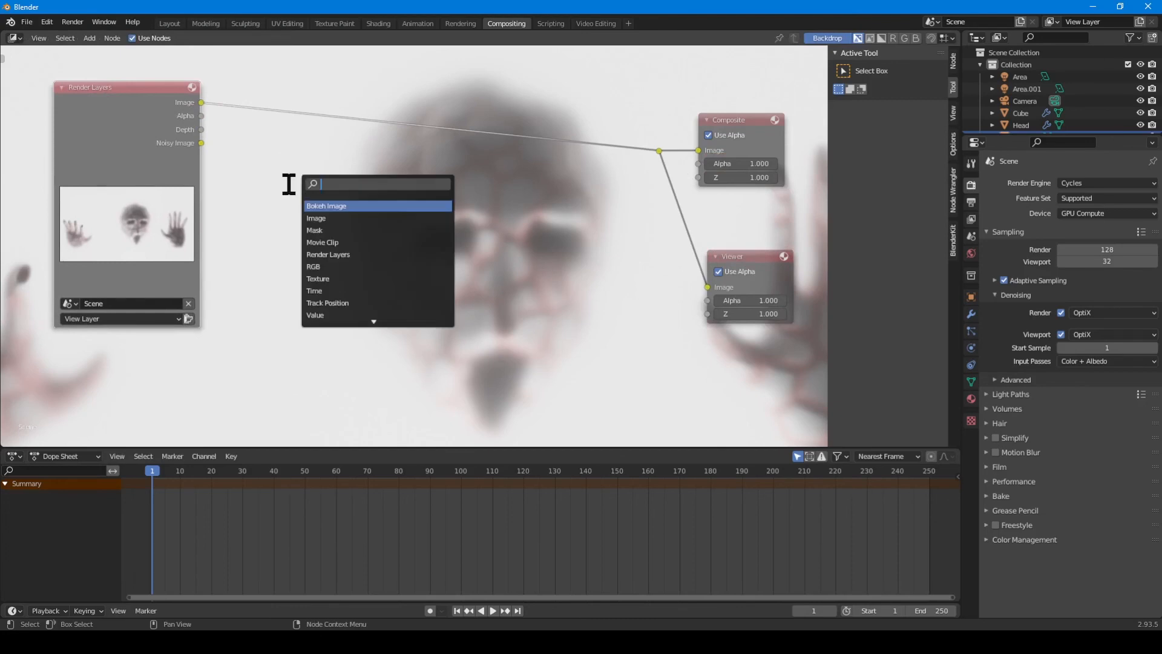
{"action": "type", "text": "curv"}
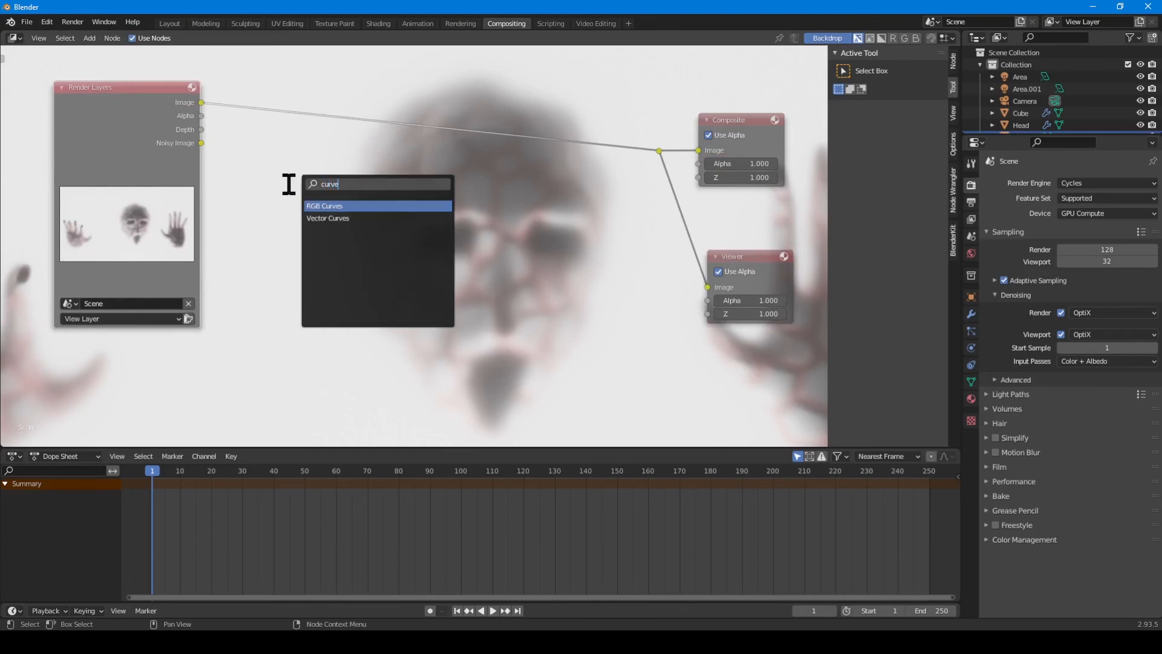
{"action": "type", "text": "e"}
{"action": "left_click", "coordinate": [357, 206]}
{"action": "left_click", "coordinate": [355, 127]}
Shape the combined RGB curve into an S with points at X 0.83889, Y 0.93125 and X 0.23889, Y 0.11250.
{"action": "scroll", "coordinate": [411, 184], "scroll_direction": "up", "scroll_amount": 3}
{"action": "middle_click_drag", "start_coordinate": [435, 224], "coordinate": [350, 281]}
{"action": "left_click_drag", "start_coordinate": [341, 208], "coordinate": [313, 199]}
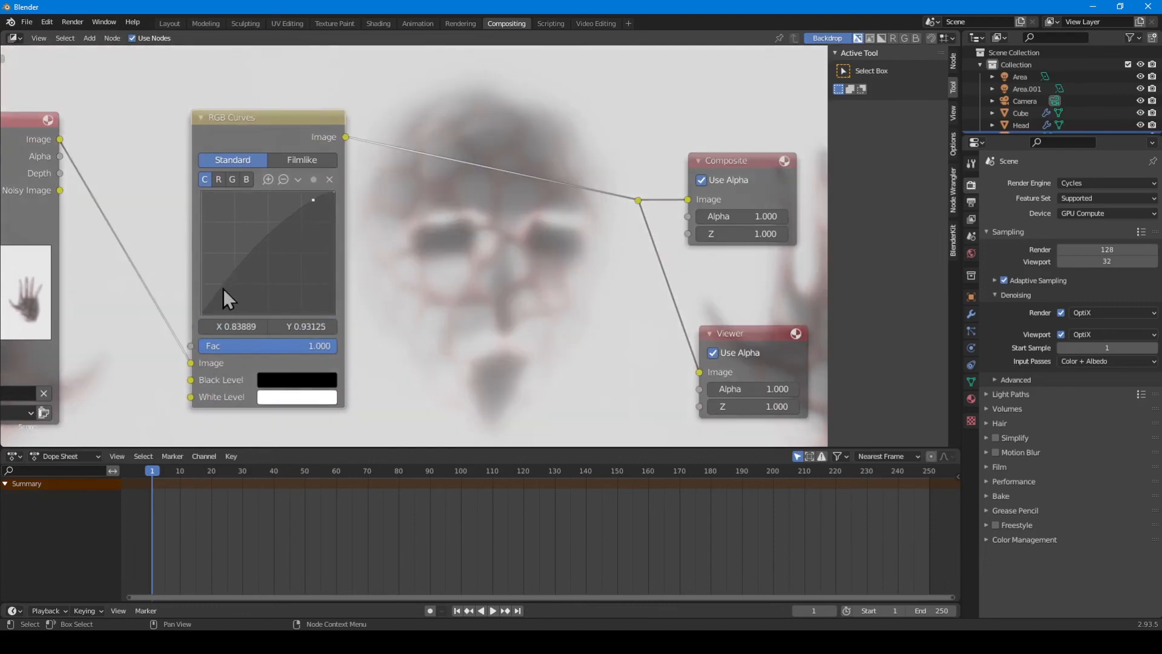
{"action": "left_click_drag", "start_coordinate": [223, 288], "coordinate": [232, 301]}
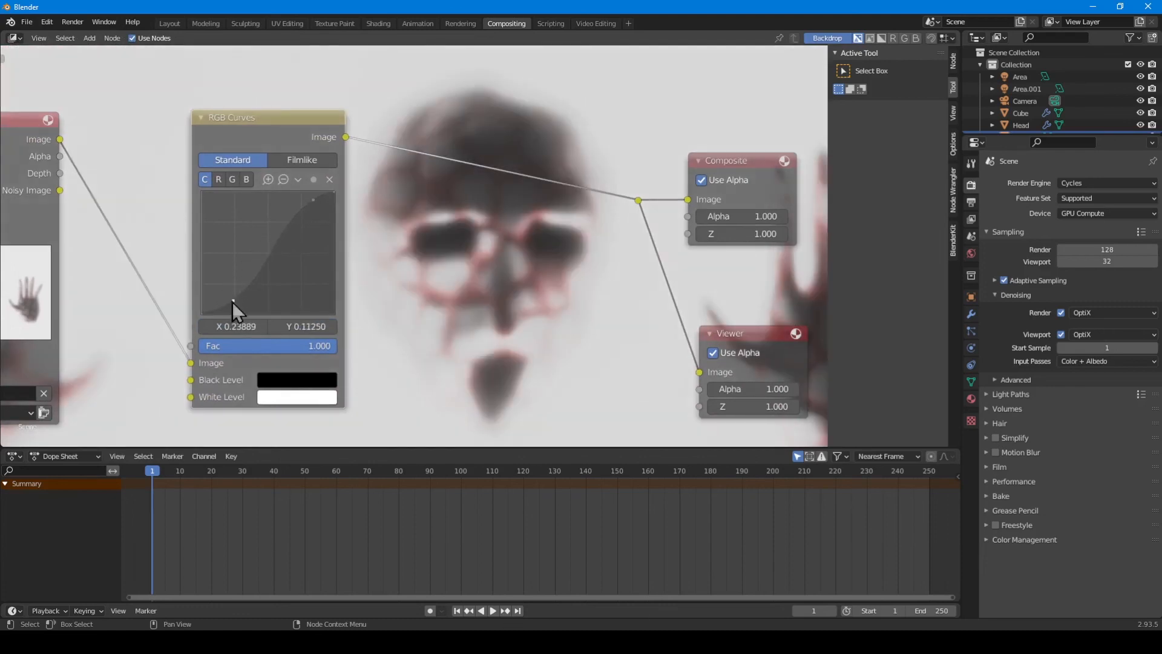
Shrink the backdrop image, hide the sidebar and enlarge the compositor area over the timeline.
{"action": "scroll", "coordinate": [492, 277], "scroll_direction": "down", "scroll_amount": 1}
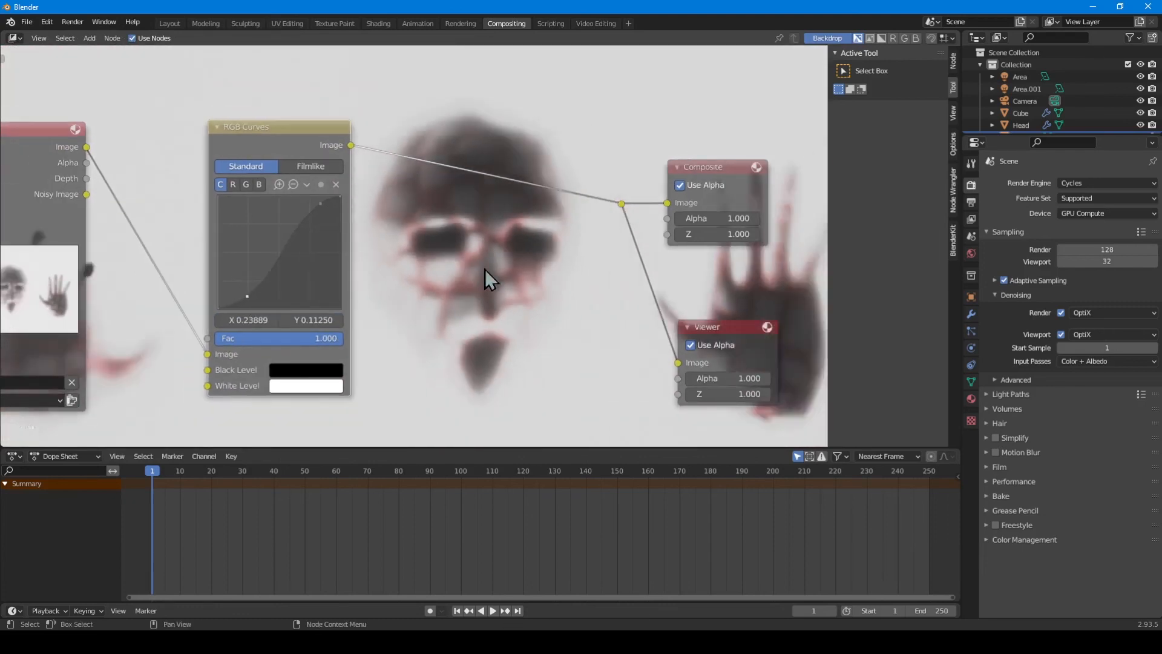
{"action": "key", "text": "alt+v"}
{"action": "key", "text": "n"}
{"action": "middle_click_drag", "start_coordinate": [532, 285], "coordinate": [409, 382]}
{"action": "left_click_drag", "start_coordinate": [423, 449], "coordinate": [415, 562]}
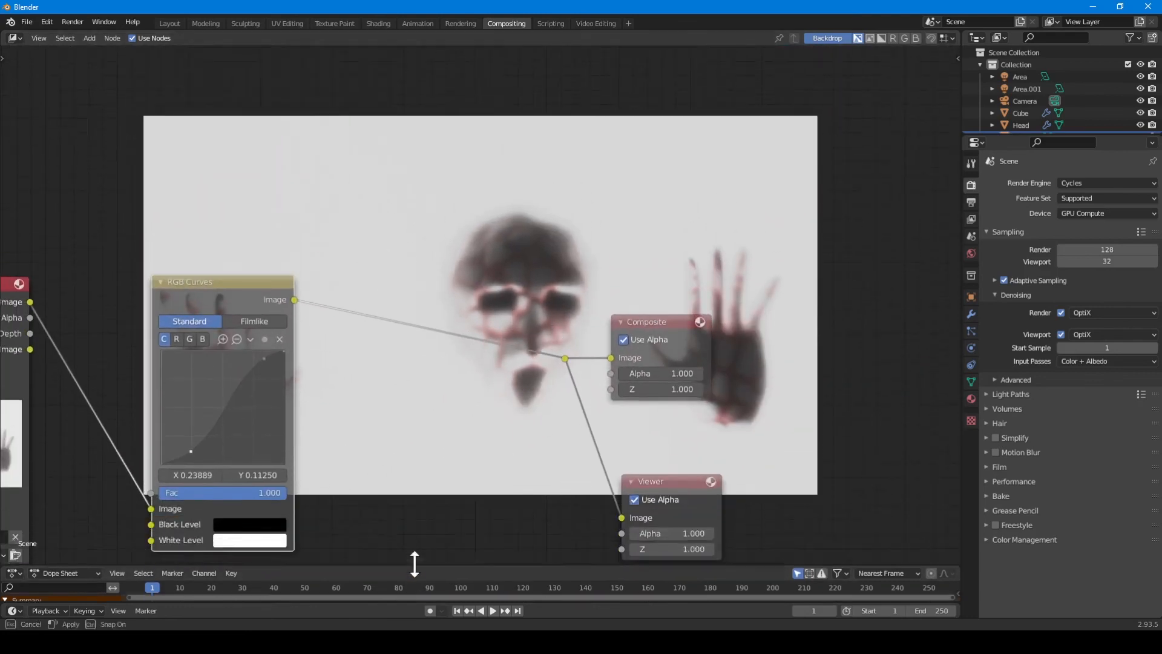
Insert a Lens Distortion node on the link between RGB Curves and the reroute.
{"action": "middle_click_drag", "start_coordinate": [482, 412], "coordinate": [416, 270]}
{"action": "key", "text": "shift+a"}
{"action": "left_click", "coordinate": [414, 270]}
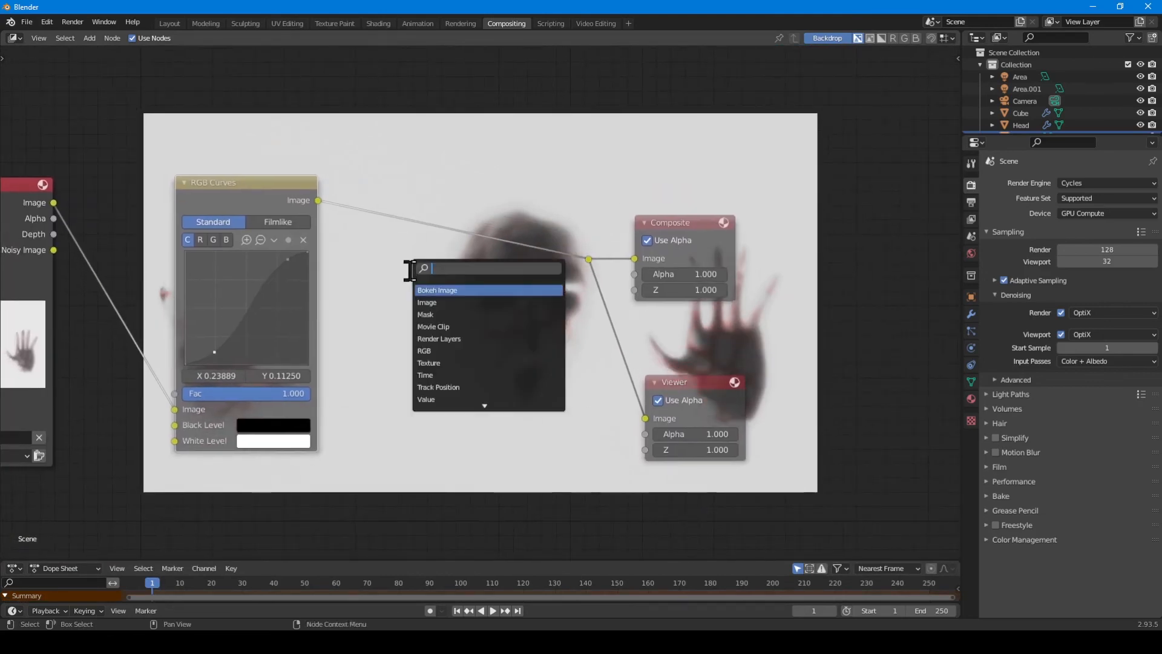
{"action": "type", "text": "lens"}
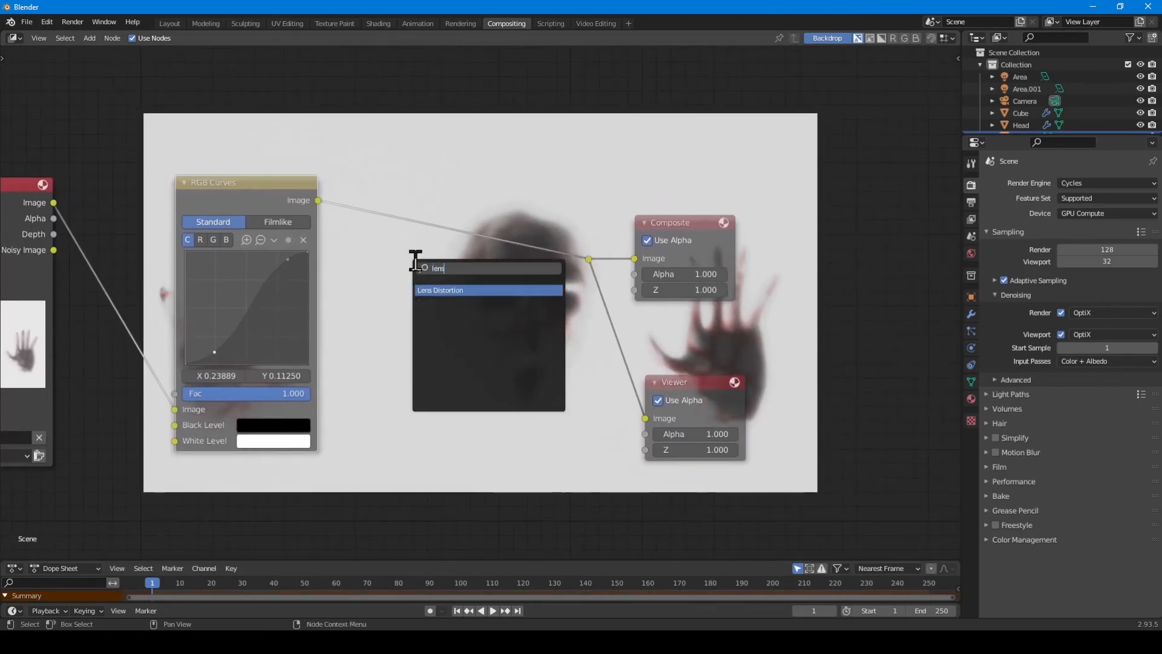
{"action": "left_click", "coordinate": [435, 289]}
{"action": "left_click", "coordinate": [391, 225]}
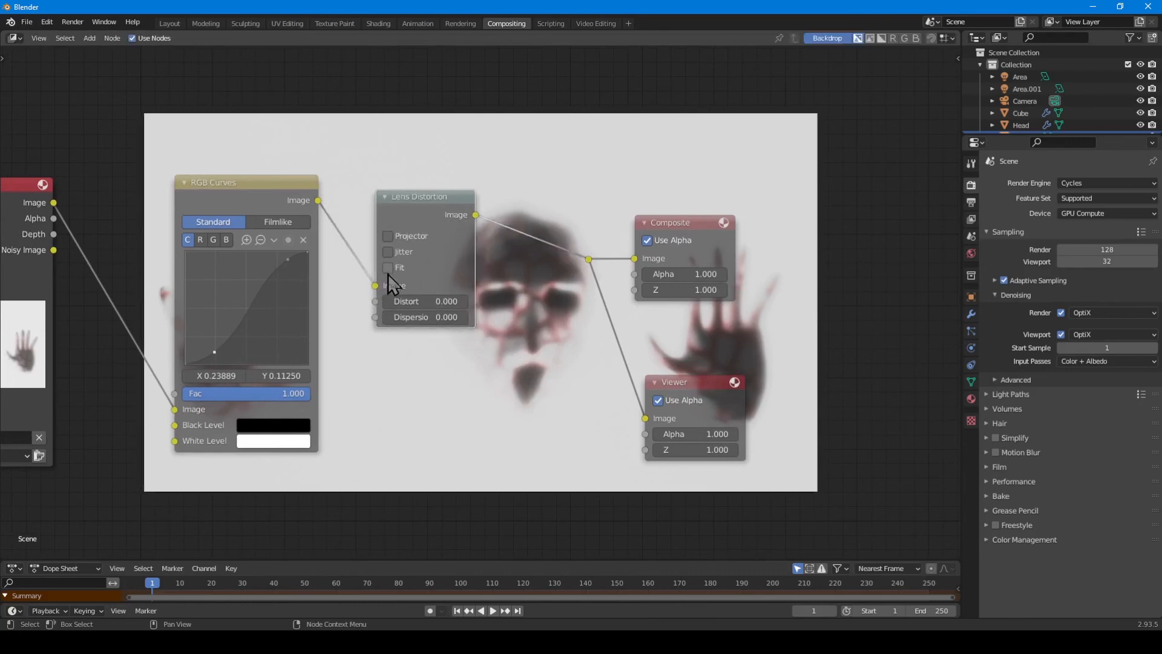
Enable Fit on the Lens Distortion node and set its Distort value to 0.180.
{"action": "left_click", "coordinate": [388, 270]}
{"action": "scroll", "coordinate": [346, 276], "scroll_direction": "up", "scroll_amount": 3}
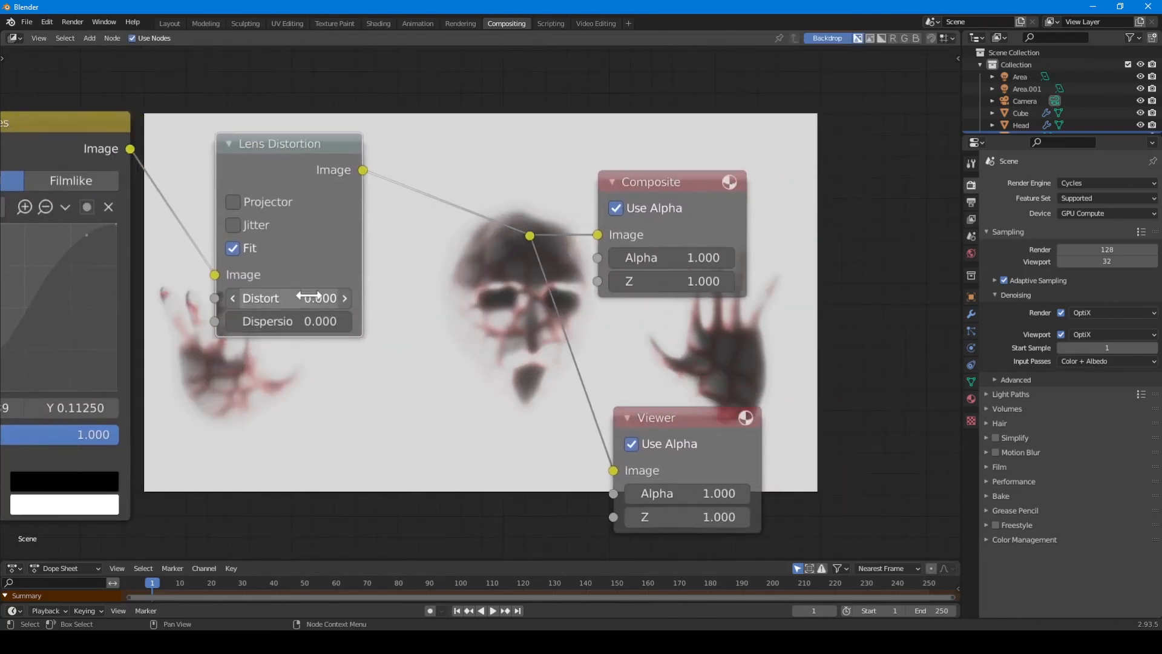
{"action": "left_click_drag", "start_coordinate": [309, 296], "coordinate": [303, 298], "text": "shift"}
{"action": "left_click", "coordinate": [307, 298]}
{"action": "key", "text": "Escape"}
{"action": "mouse_move", "coordinate": [291, 298]}
{"action": "left_mouse_down"}
{"action": "mouse_move", "coordinate": [333, 298]}
{"action": "mouse_move", "coordinate": [290, 298]}
{"action": "left_mouse_up"}
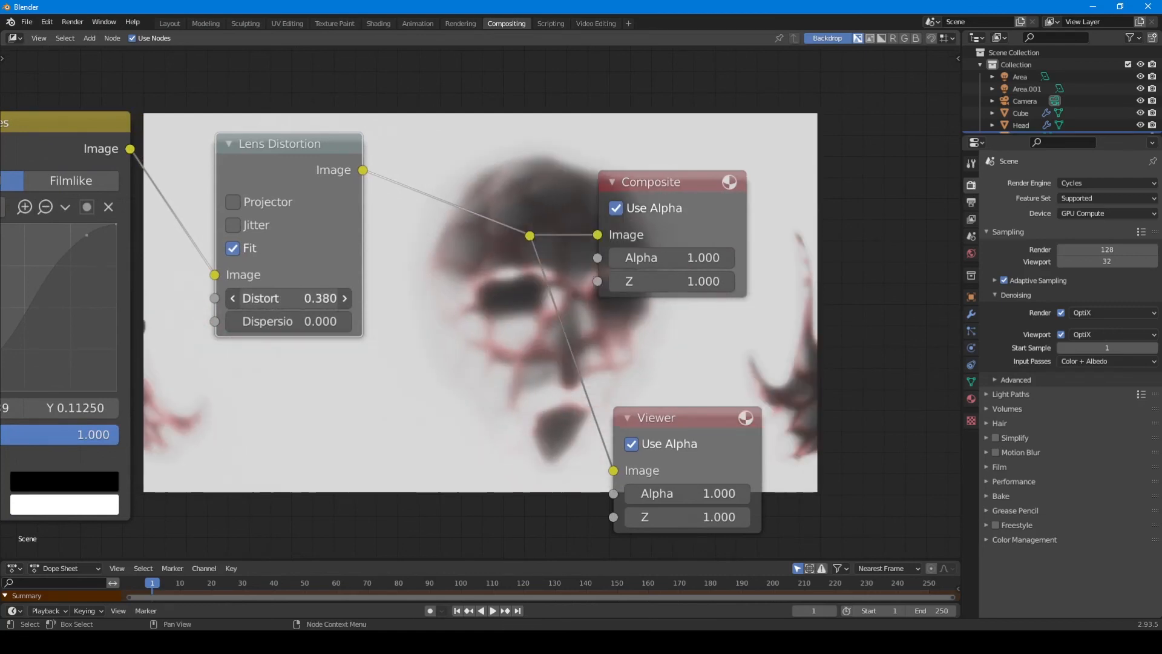
{"action": "left_click_drag", "start_coordinate": [321, 298], "coordinate": [309, 298]}
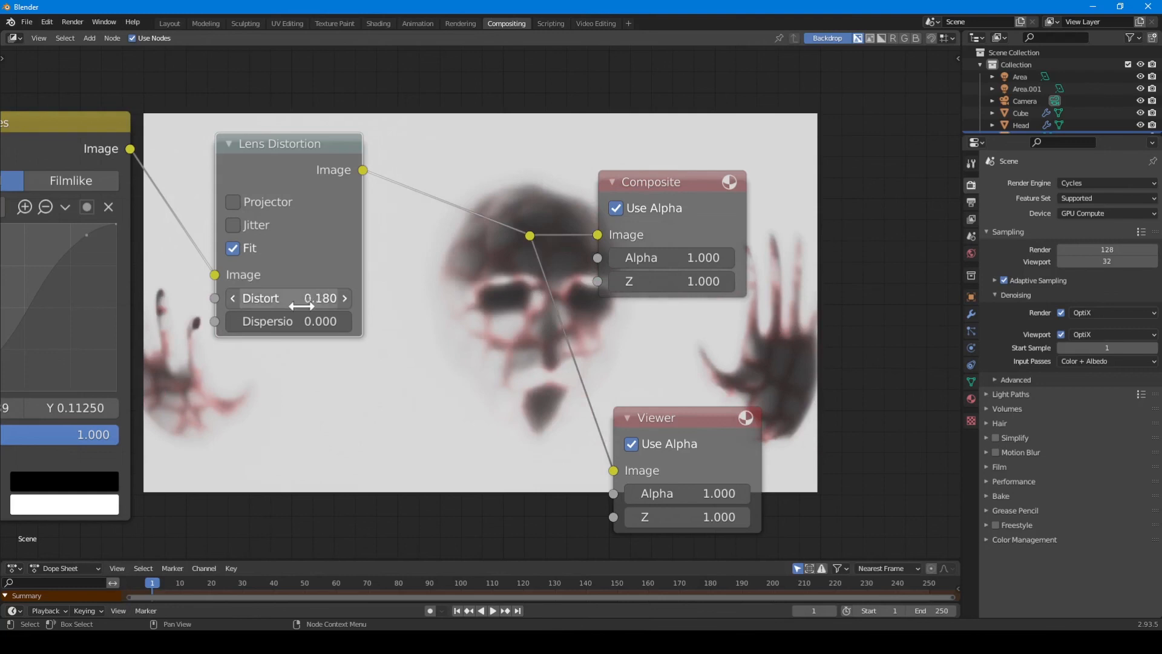
{"action": "scroll", "coordinate": [442, 297], "scroll_direction": "down", "scroll_amount": 2}
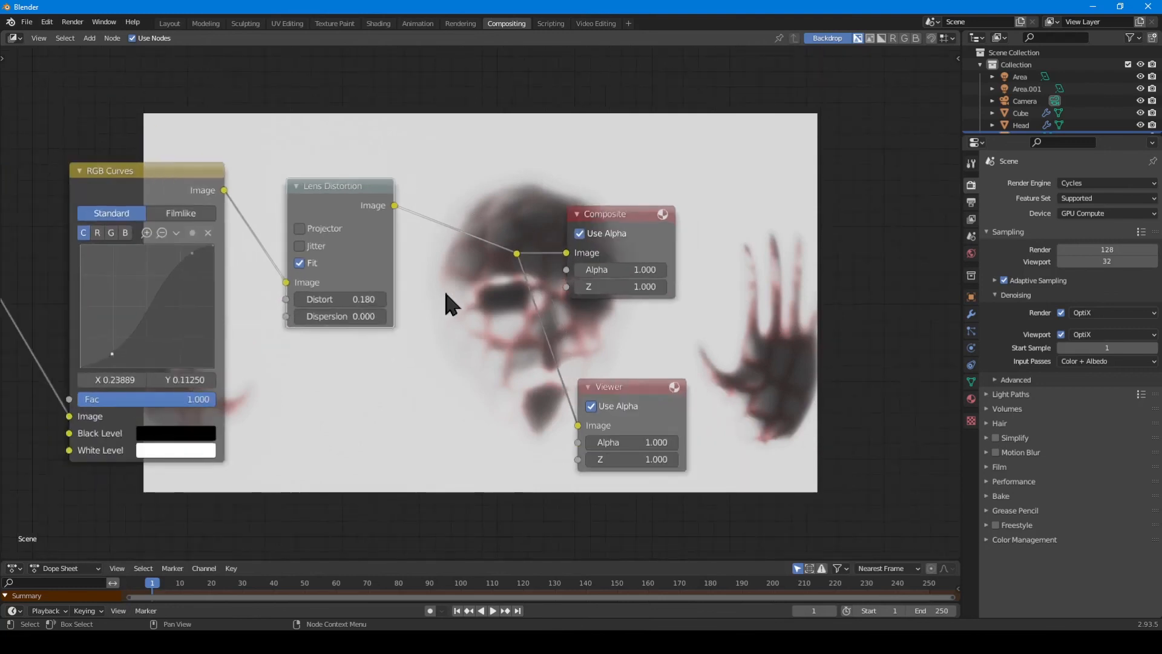
{"action": "middle_click_drag", "start_coordinate": [441, 371], "coordinate": [596, 519]}
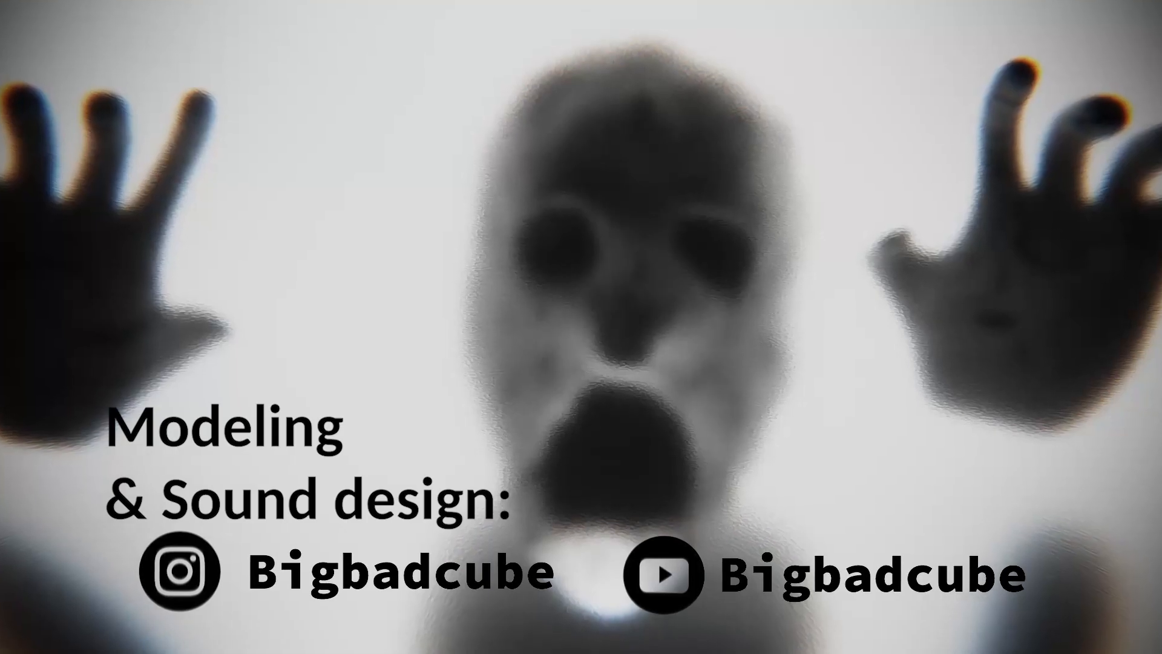